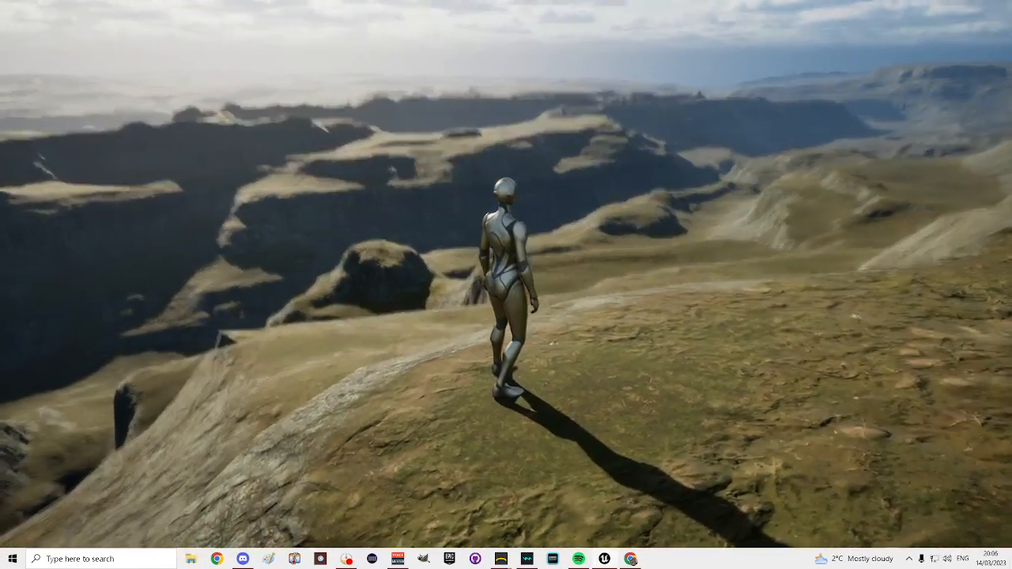
- Playtest the landscape by running and jumping the character down the rocky slope to the jagged cliff edge
{"action": "key", "text": "w"}
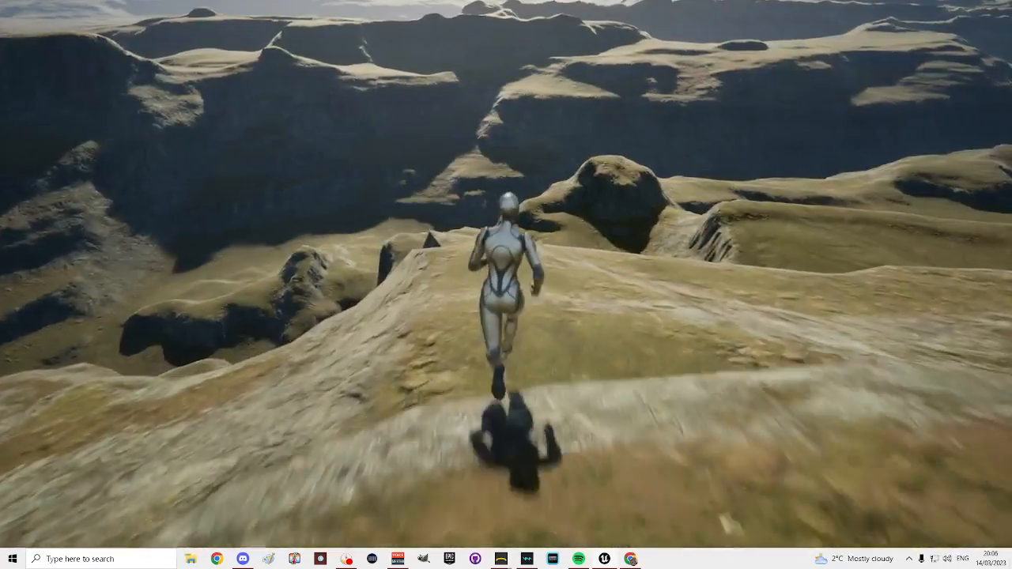
{"action": "key", "text": "space"}
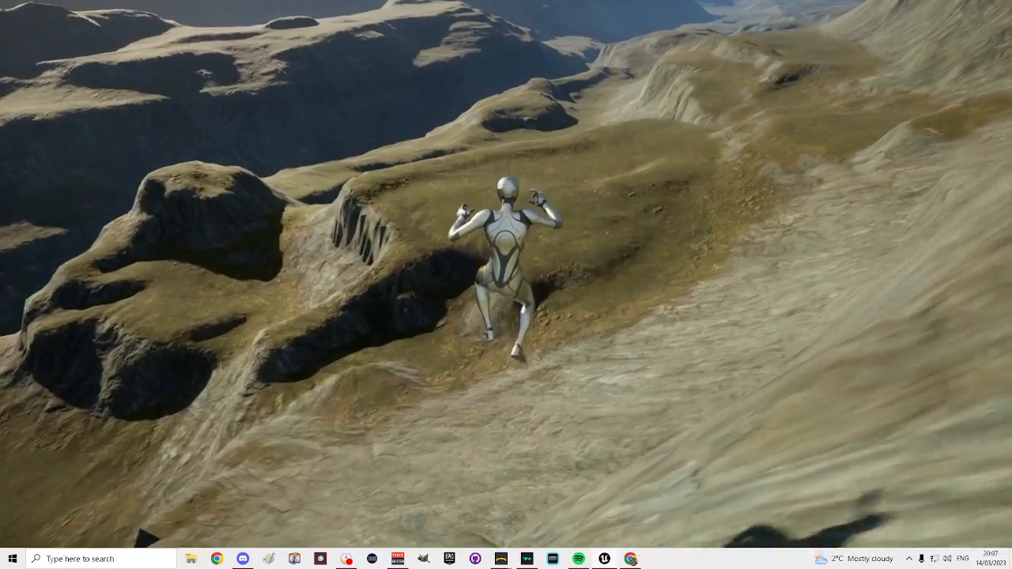
{"action": "key", "text": "w"}
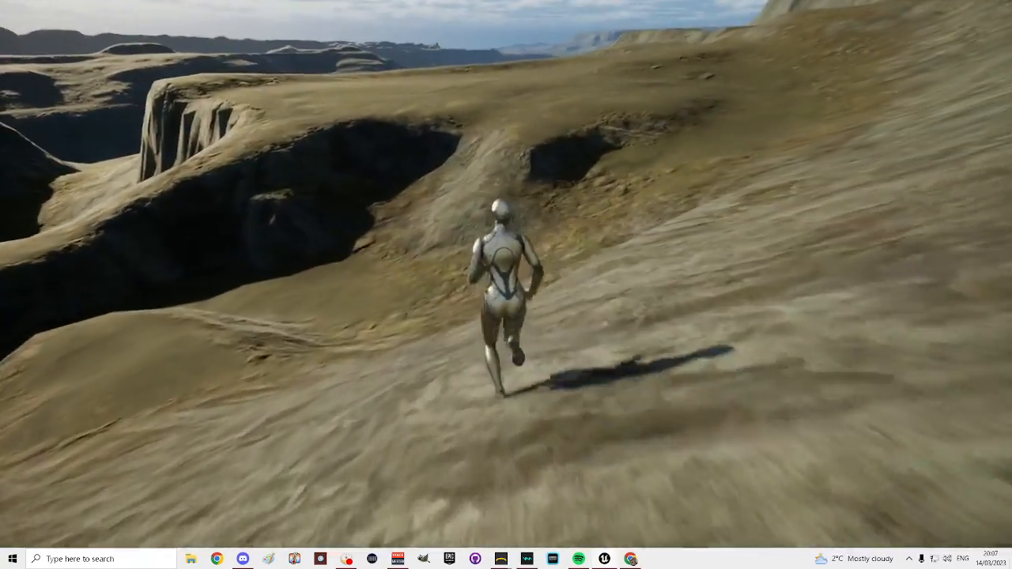
{"action": "key", "text": "space"}
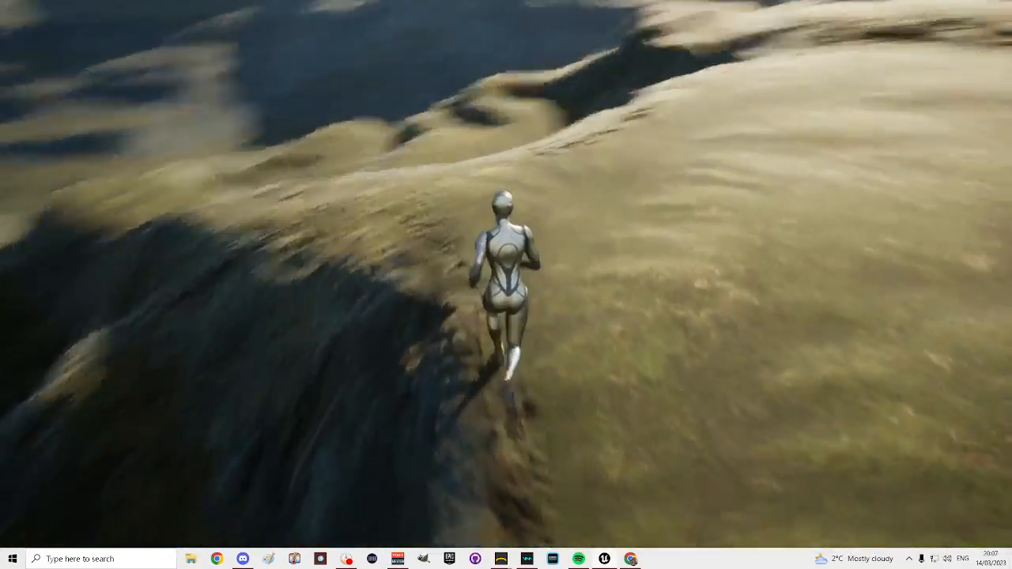
{"action": "key", "text": "a"}
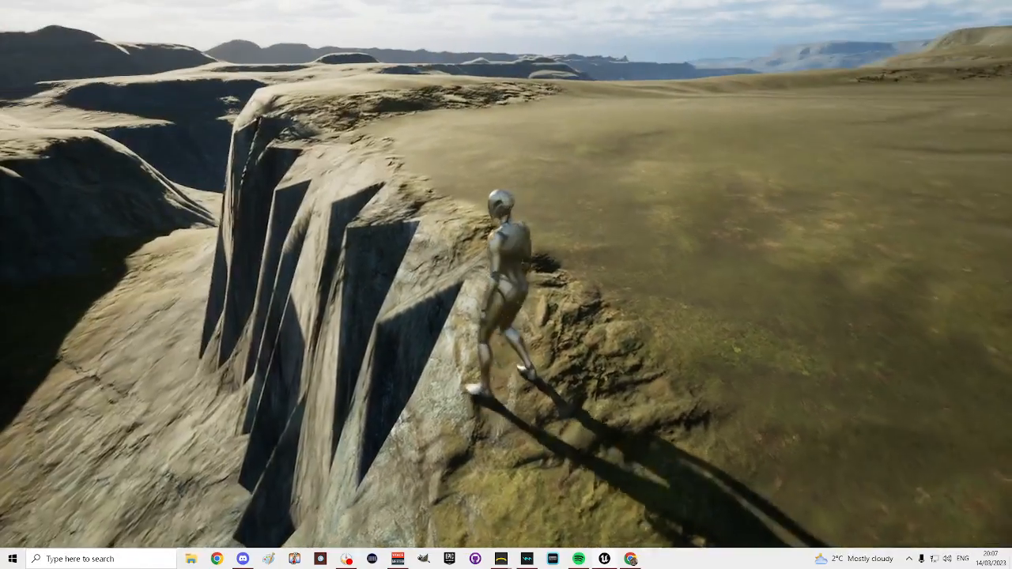
- Take the character from the cliff edge over the grassy hilltop and down the rocky slope to the valley floor
{"action": "key", "text": "w"}
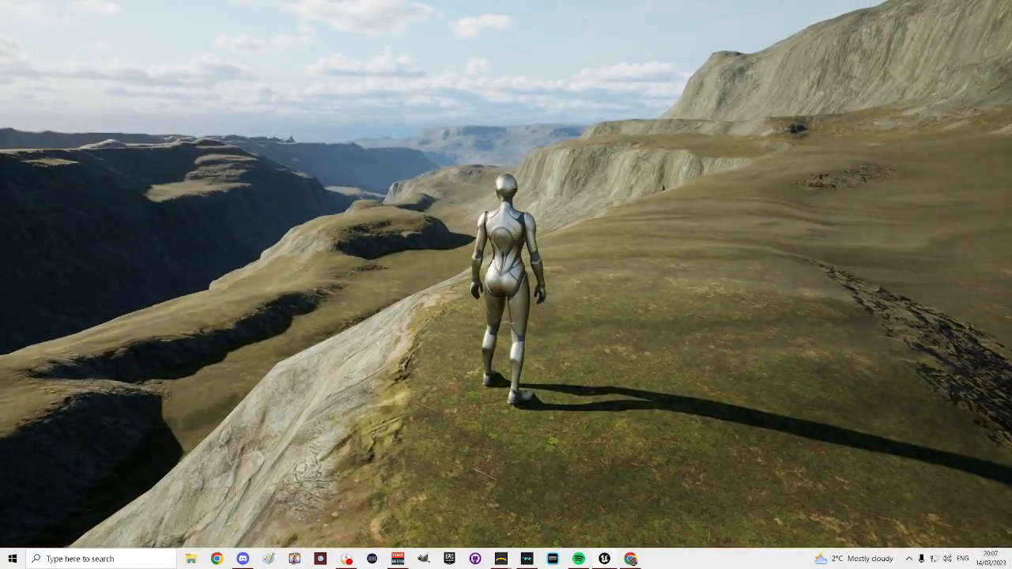
{"action": "key", "text": "w"}
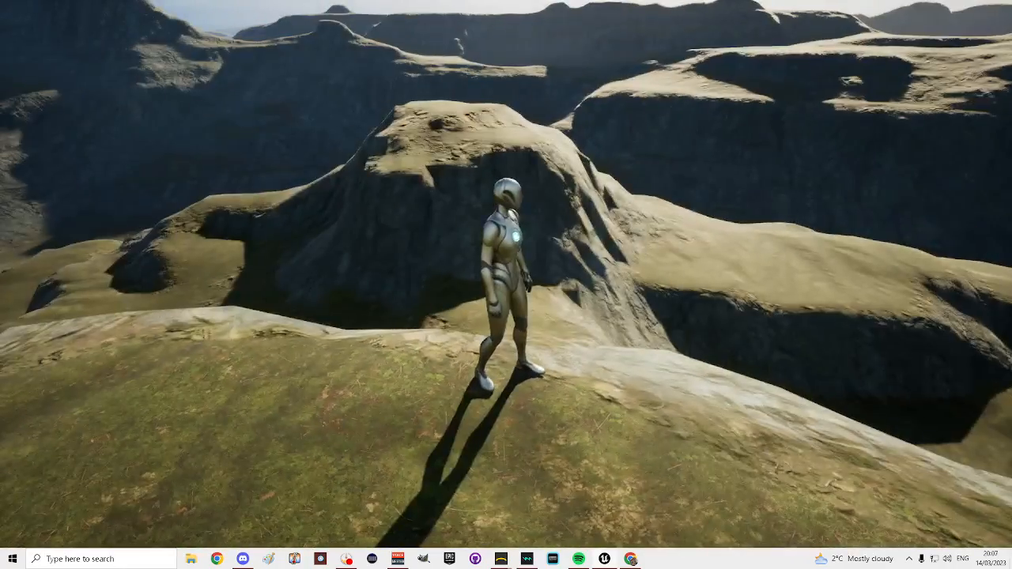
{"action": "key", "text": "w"}
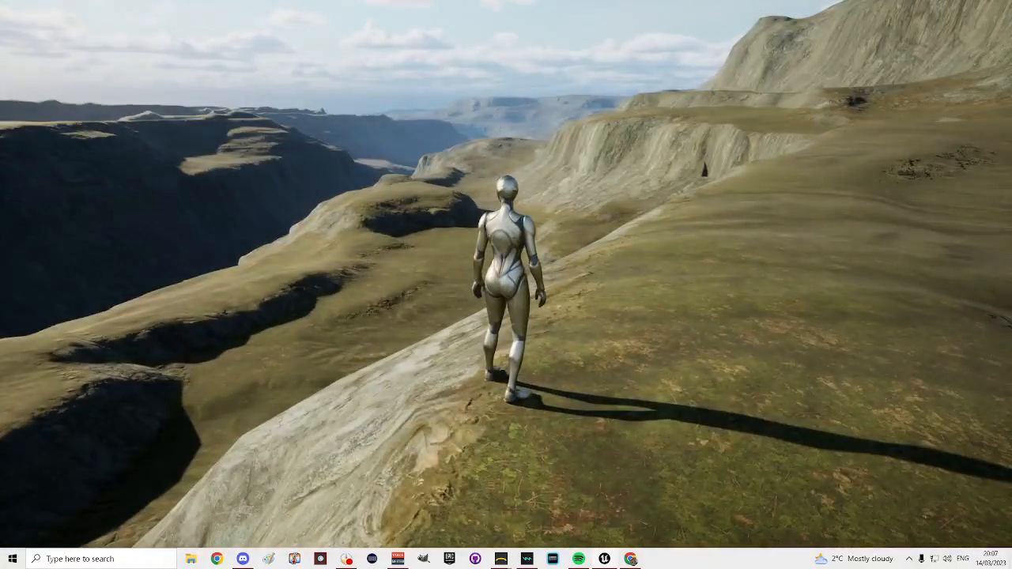
{"action": "key", "text": "w"}
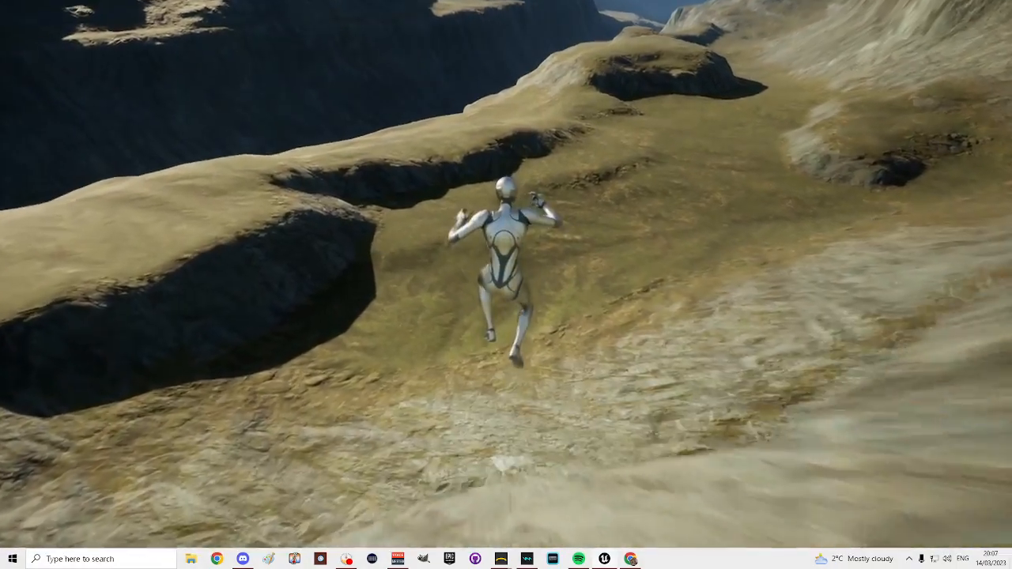
{"action": "key", "text": "w"}
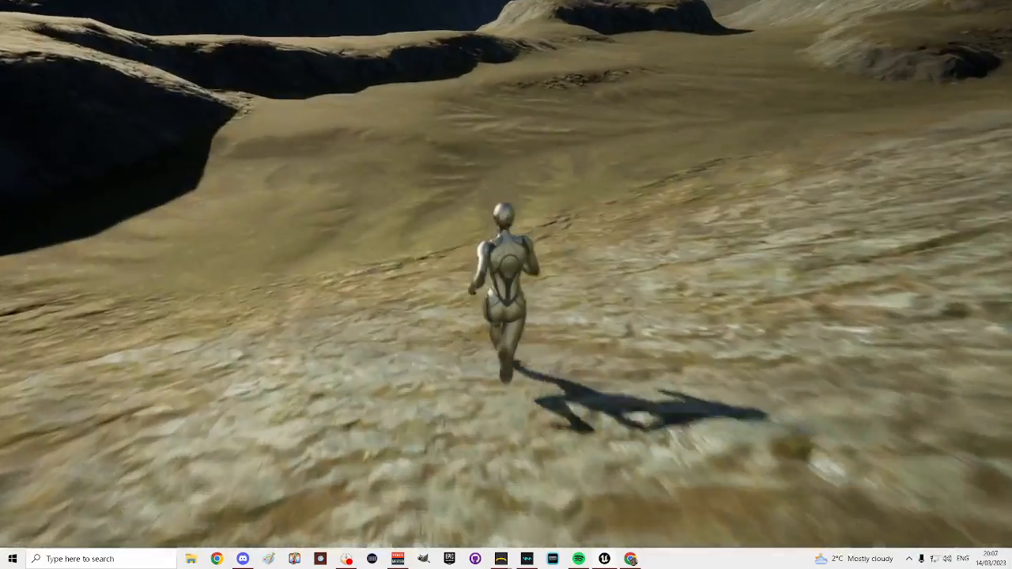
{"action": "key", "text": "w"}
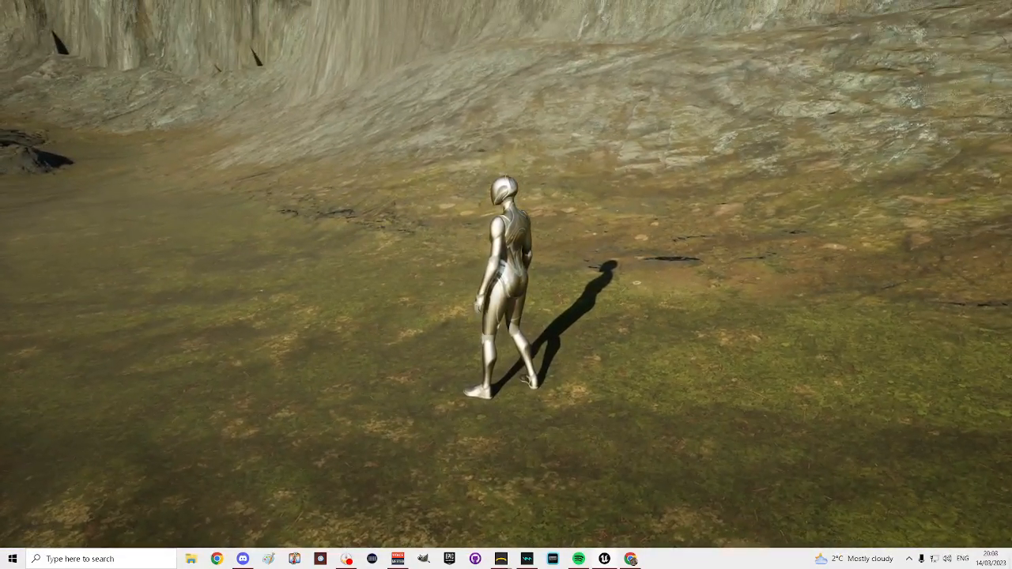
- Run the character across the grassy valley floor past the rock outcrop towards the shadowed canyon
{"action": "key", "text": "w"}
{"action": "key", "text": "w"}
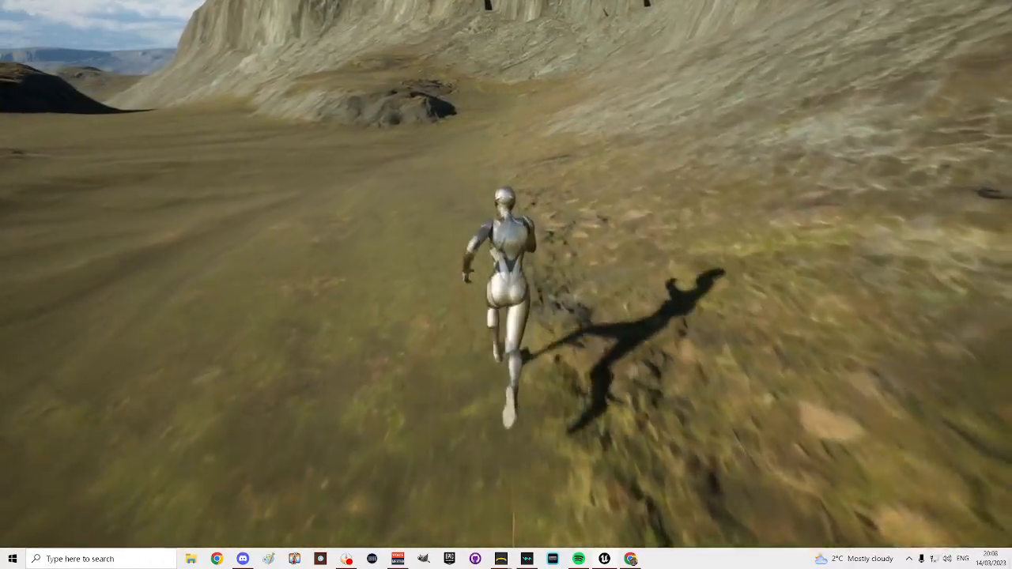
{"action": "key", "text": "w"}
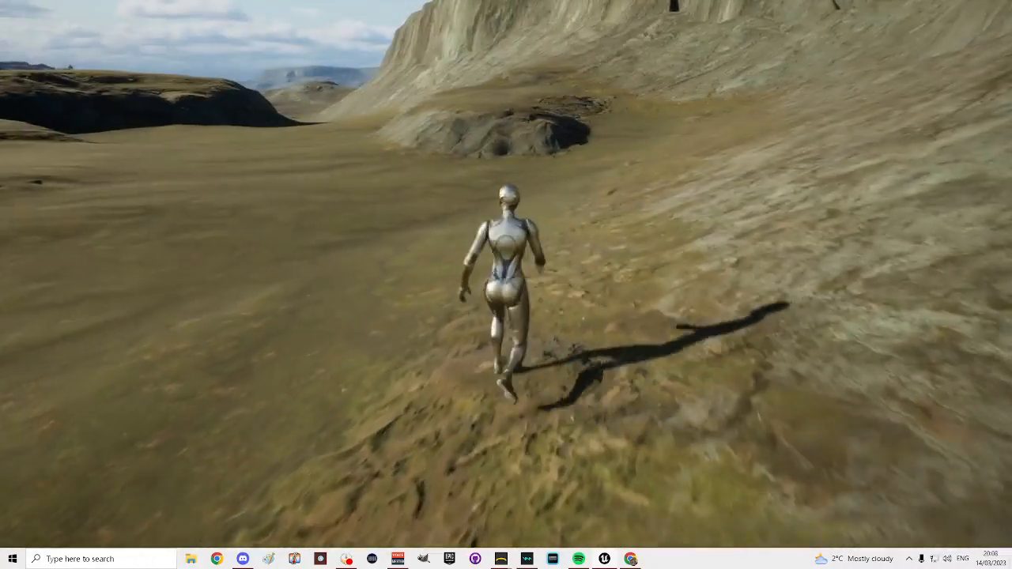
{"action": "key", "text": "a"}
{"action": "key", "text": "w"}
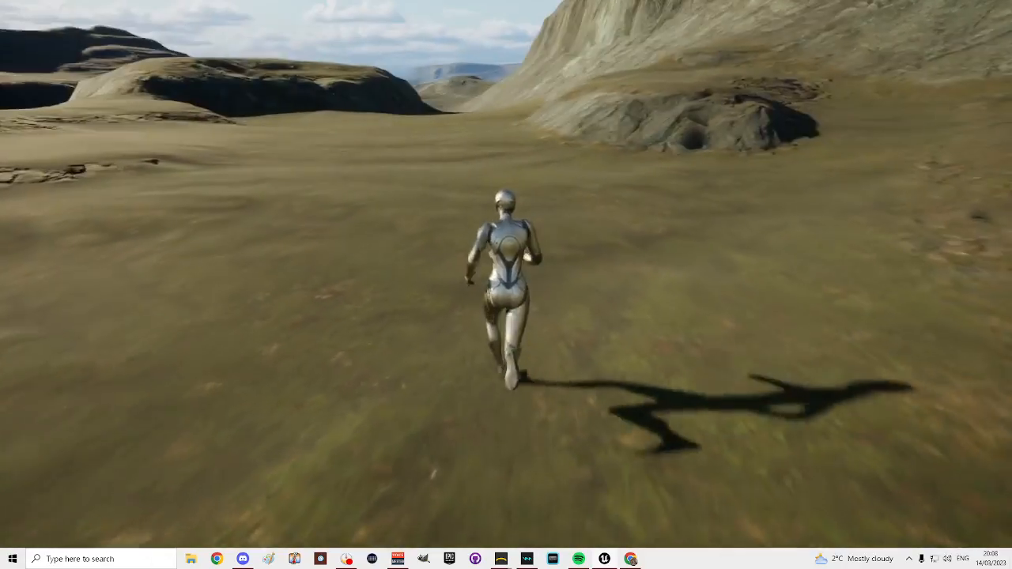
{"action": "key", "text": "w"}
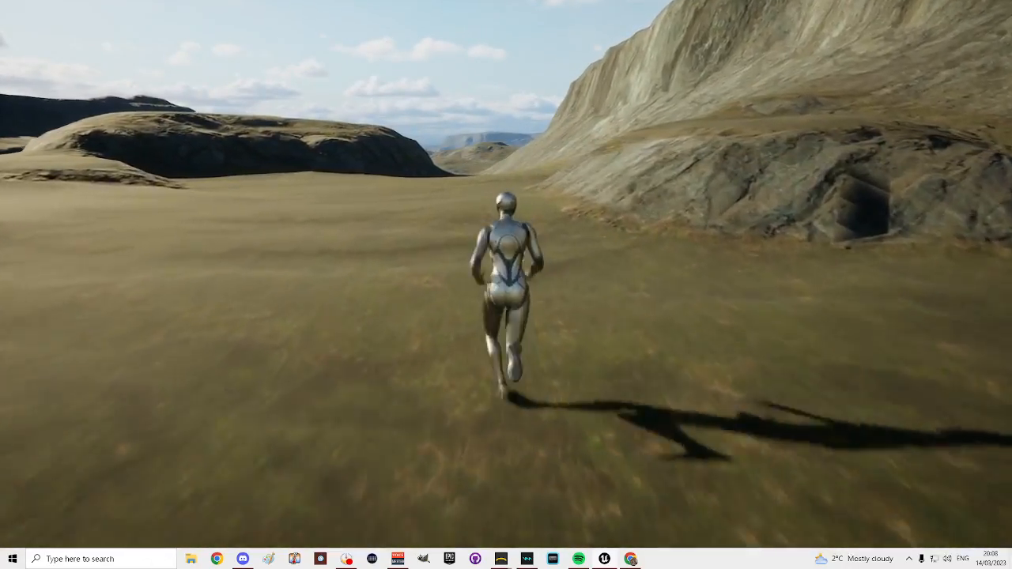
{"action": "key", "text": "w"}
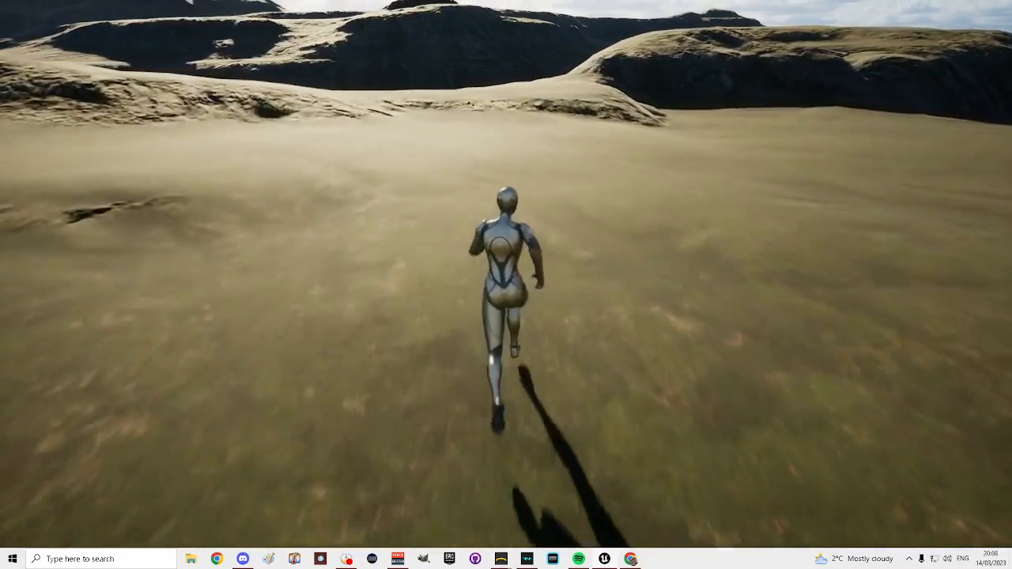
{"action": "key", "text": "w"}
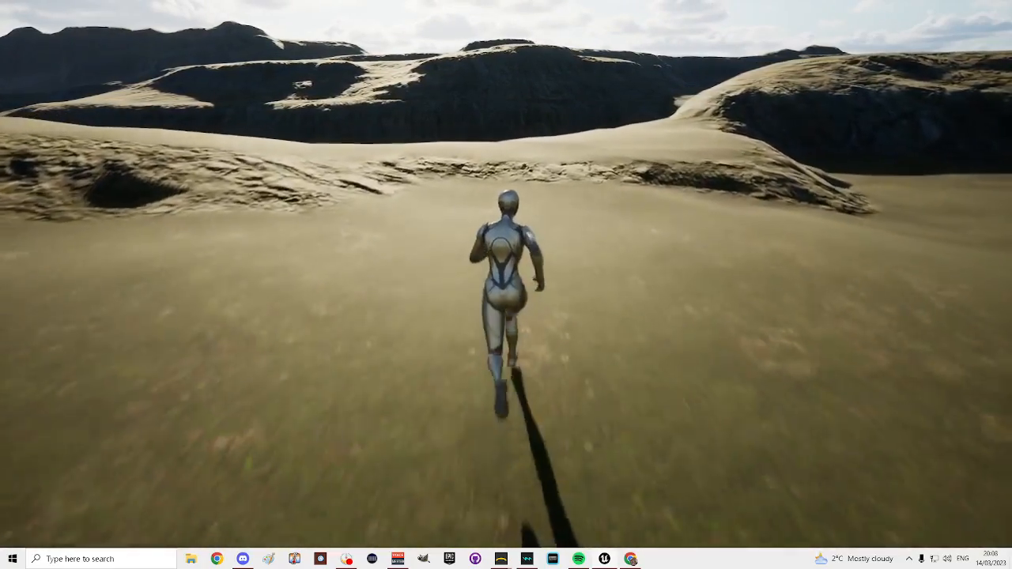
{"action": "key", "text": "w"}
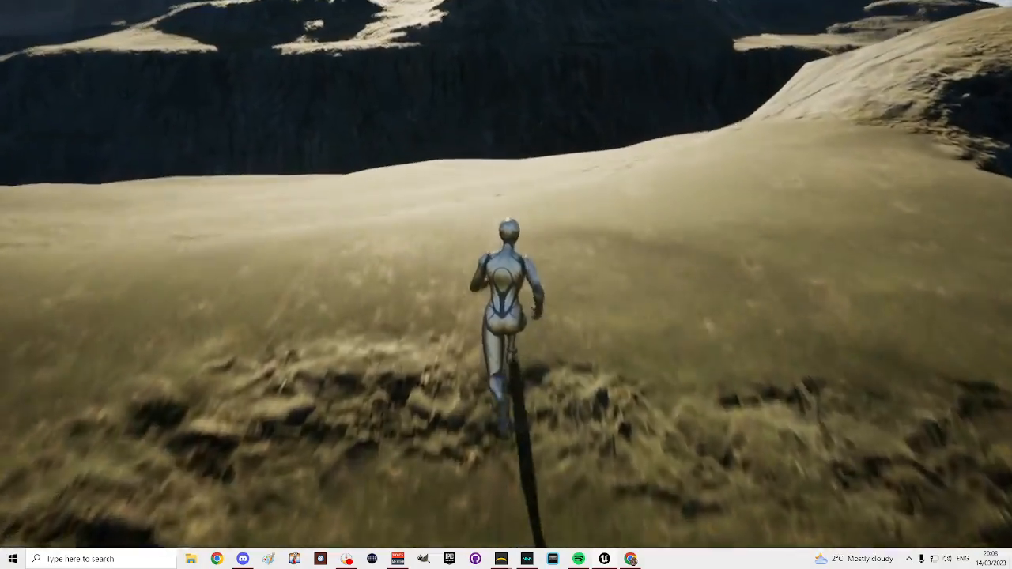
- Run the character over the rim down into the shadowed canyon, and stop the play session
{"action": "key", "text": "a"}
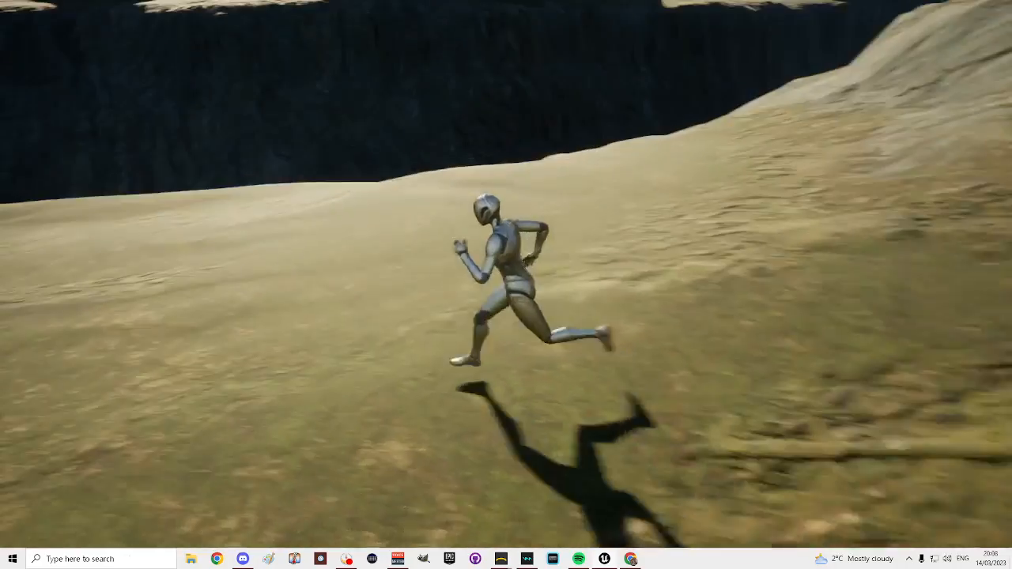
{"action": "key", "text": "w"}
{"action": "key", "text": "w"}
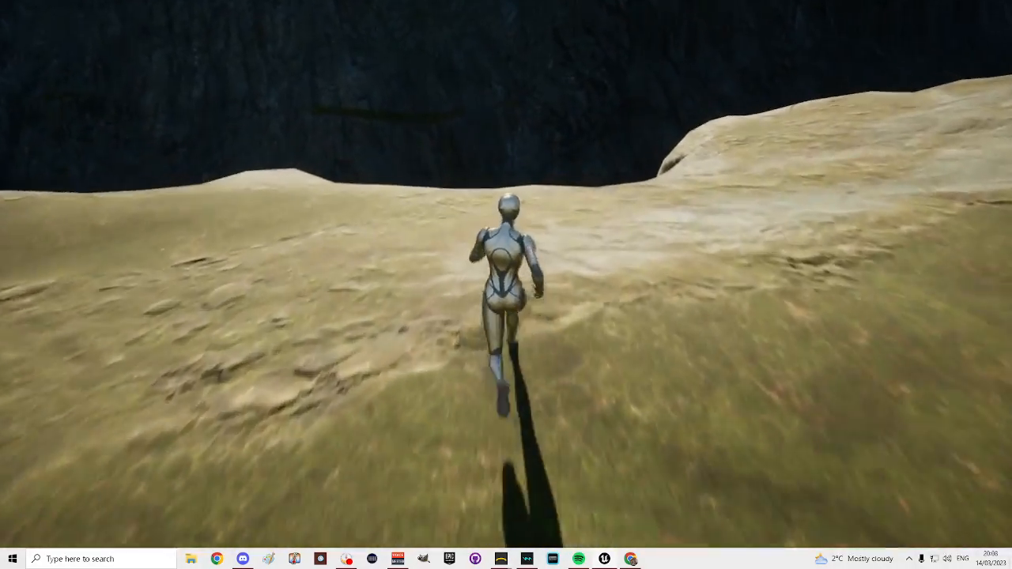
{"action": "key", "text": "w"}
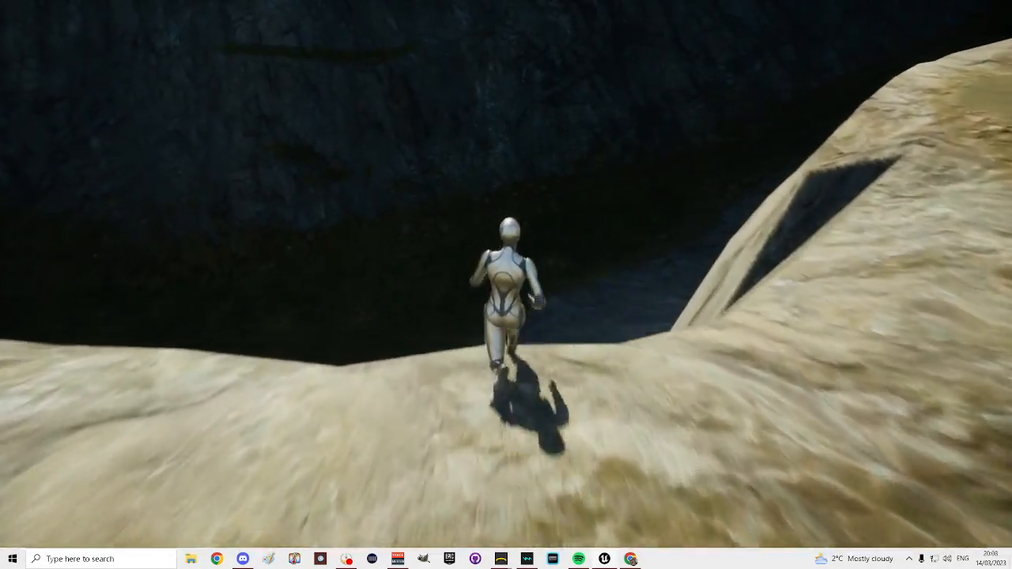
{"action": "key", "text": "w"}
{"action": "key", "text": "a"}
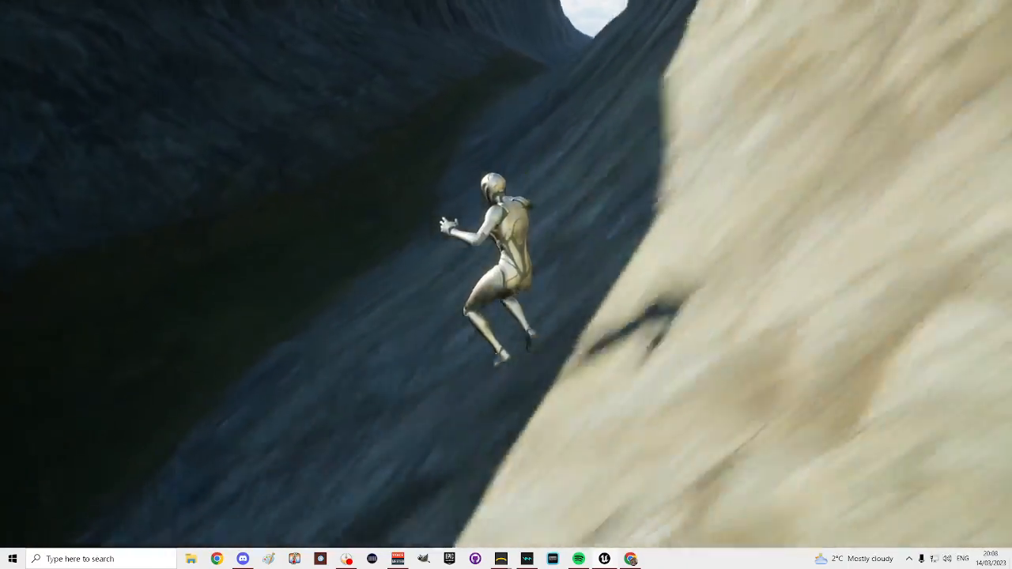
{"action": "key", "text": "w"}
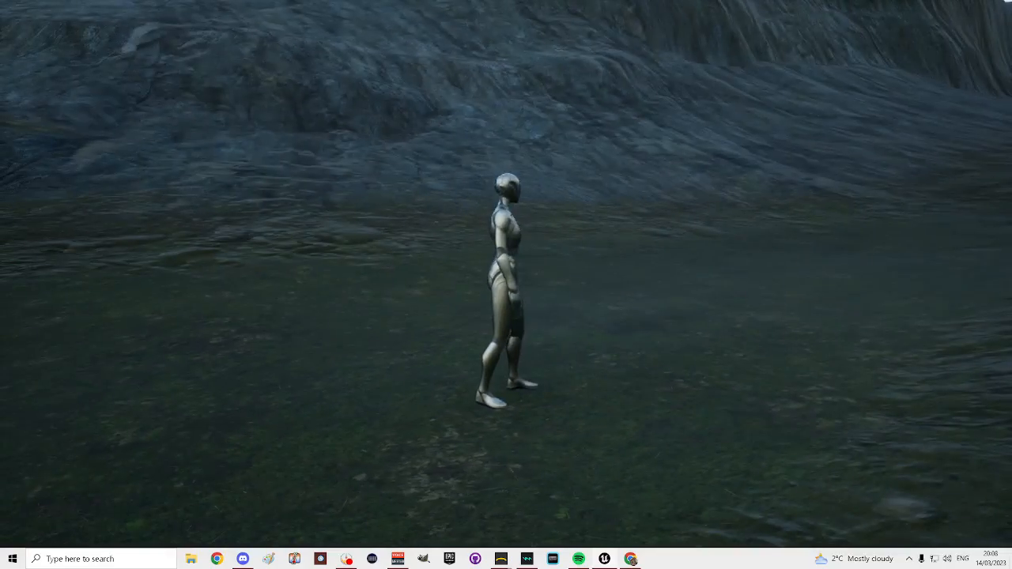
{"action": "key", "text": "Escape"}
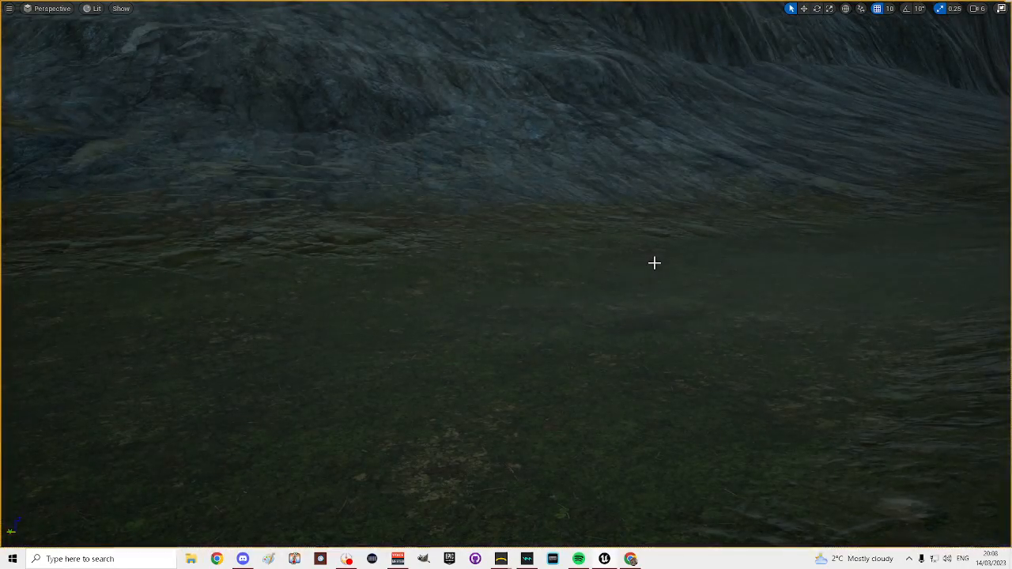
- Fly out over the landscape to the lake shoreline and start a play session from the grassy headland
{"action": "right_click_drag", "start_coordinate": [650, 242], "coordinate": [712, 243]}
{"action": "right_click_drag", "start_coordinate": [622, 186], "coordinate": [16, 192]}
{"action": "key", "text": "w"}
{"action": "key", "text": "w"}
{"action": "right_click_drag", "start_coordinate": [506, 285], "coordinate": [353, 238]}
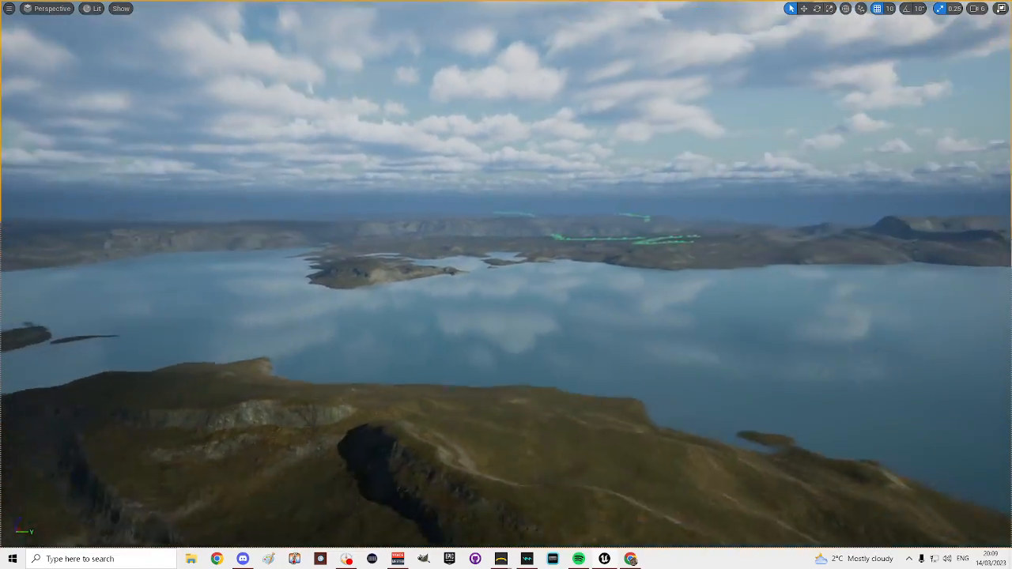
{"action": "right_click_drag", "start_coordinate": [506, 285], "coordinate": [675, 127]}
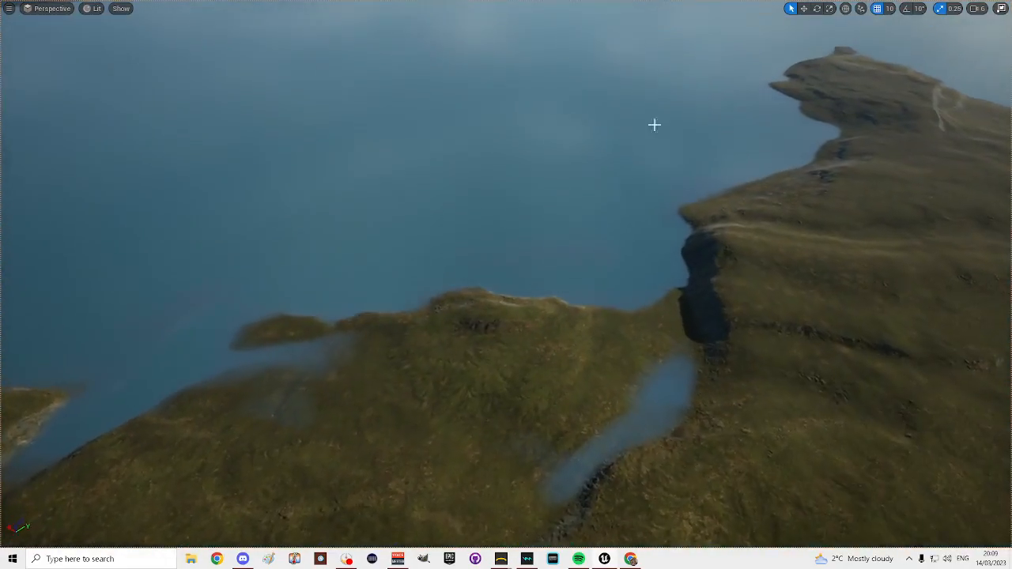
{"action": "right_click_drag", "start_coordinate": [334, 128], "coordinate": [279, 133]}
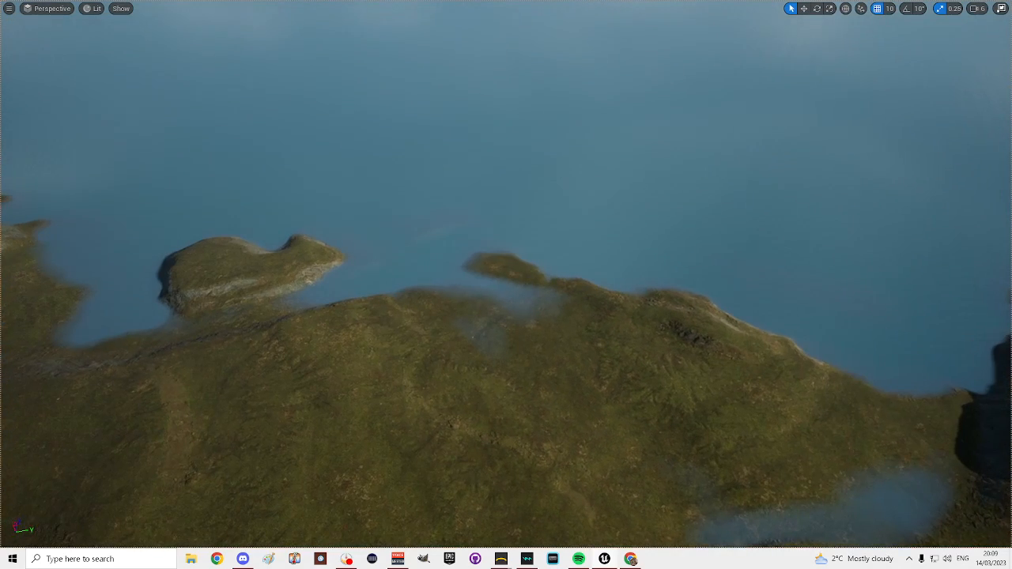
{"action": "right_click", "coordinate": [504, 260]}
{"action": "left_click", "coordinate": [553, 535]}
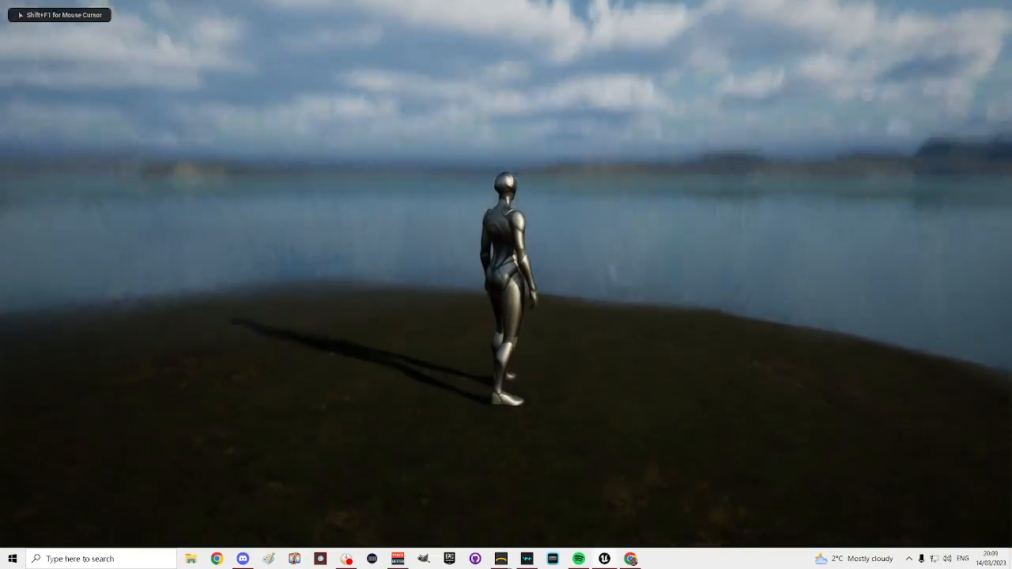
- Test the water by running the character off the headland, swimming to the opposite shore and climbing onto the grassy bank
{"action": "key", "text": "w"}
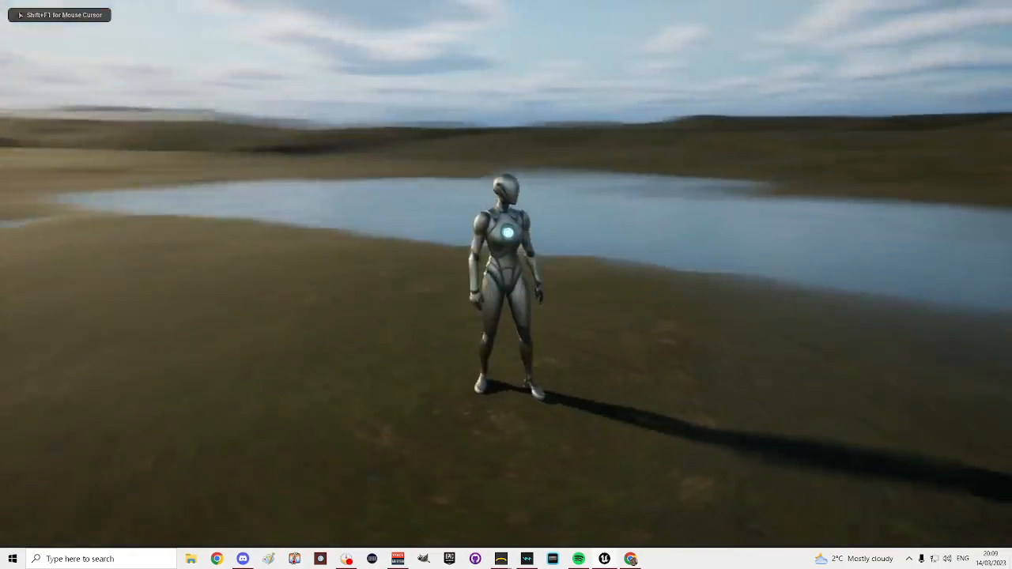
{"action": "key", "text": "w"}
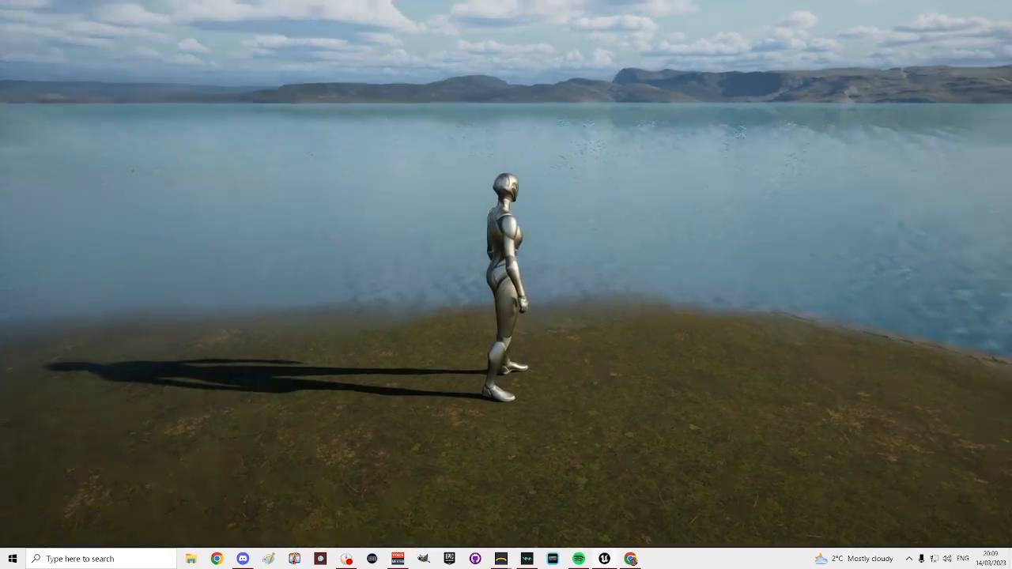
{"action": "key", "text": "w"}
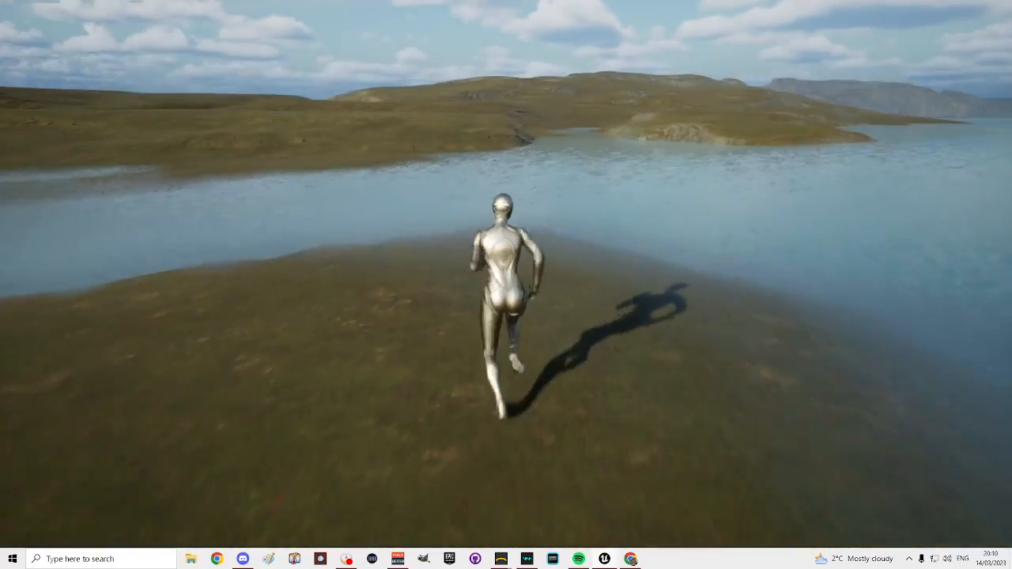
{"action": "key", "text": "w"}
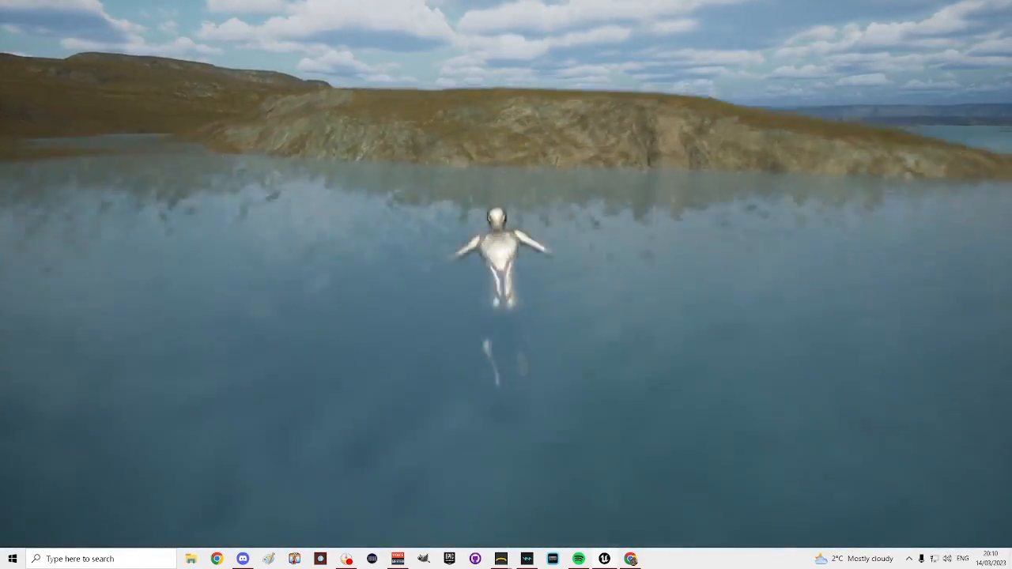
{"action": "key", "text": "space"}
{"action": "key", "text": "space"}
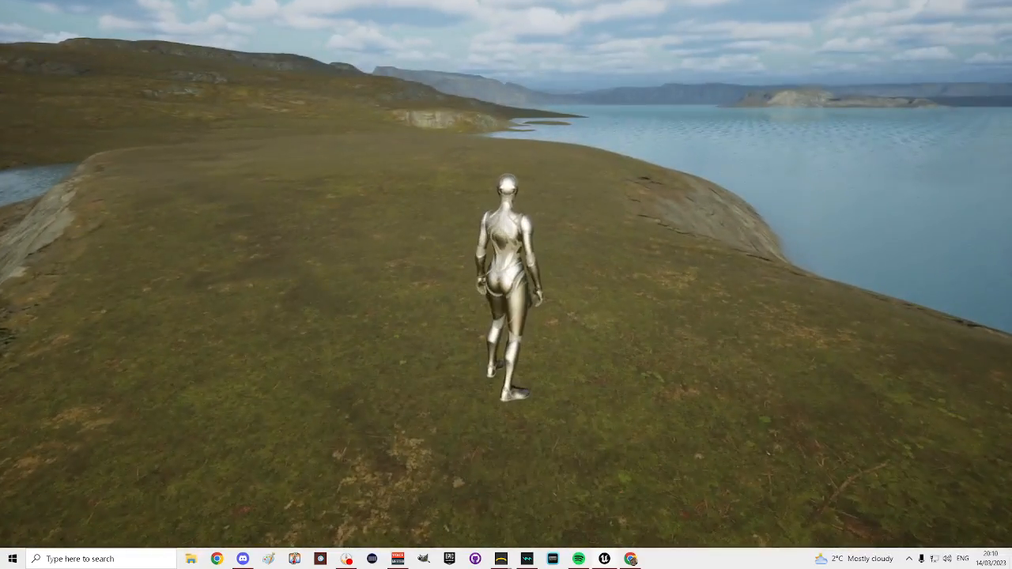
- Stop the play session and exit the full-screen viewport with the camera high above the lakes and landscape
{"action": "key", "text": "Escape"}
{"action": "mouse_move", "coordinate": [521, 393]}
{"action": "right_mouse_down"}
{"action": "mouse_move", "coordinate": [517, 370]}
{"action": "mouse_move", "coordinate": [411, 387]}
{"action": "mouse_move", "coordinate": [405, 408]}
{"action": "mouse_move", "coordinate": [313, 392]}
{"action": "mouse_move", "coordinate": [482, 423]}
{"action": "mouse_move", "coordinate": [609, 418]}
{"action": "mouse_move", "coordinate": [435, 434]}
{"action": "mouse_move", "coordinate": [348, 412]}
{"action": "mouse_move", "coordinate": [345, 399]}
{"action": "mouse_move", "coordinate": [466, 397]}
{"action": "mouse_move", "coordinate": [407, 413]}
{"action": "mouse_move", "coordinate": [518, 387]}
{"action": "mouse_move", "coordinate": [492, 424]}
{"action": "mouse_move", "coordinate": [703, 412]}
{"action": "mouse_move", "coordinate": [427, 407]}
{"action": "mouse_move", "coordinate": [525, 391]}
{"action": "right_mouse_up"}
{"action": "key", "text": "w"}
{"action": "key", "text": "e"}
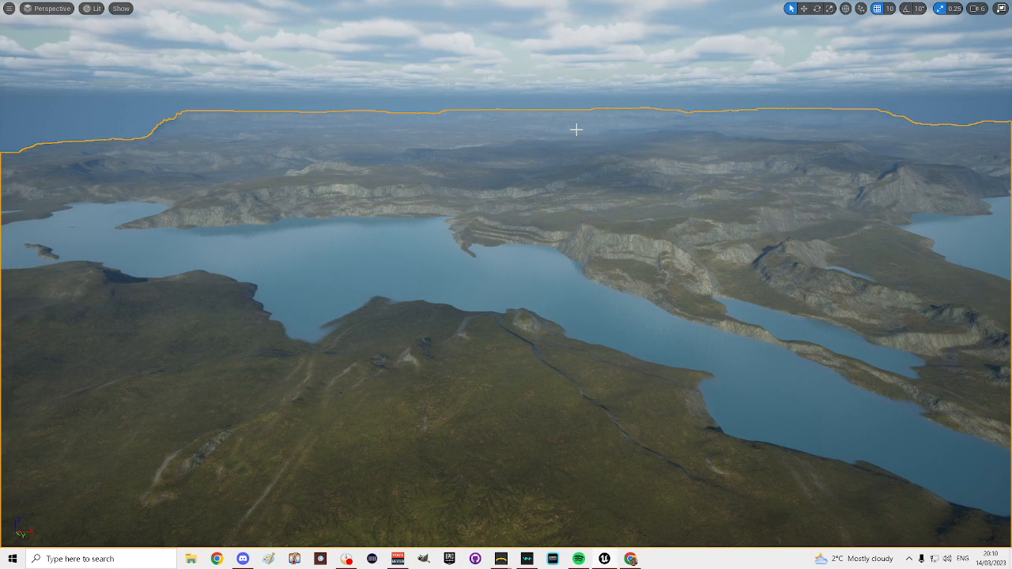
{"action": "key", "text": "F11"}
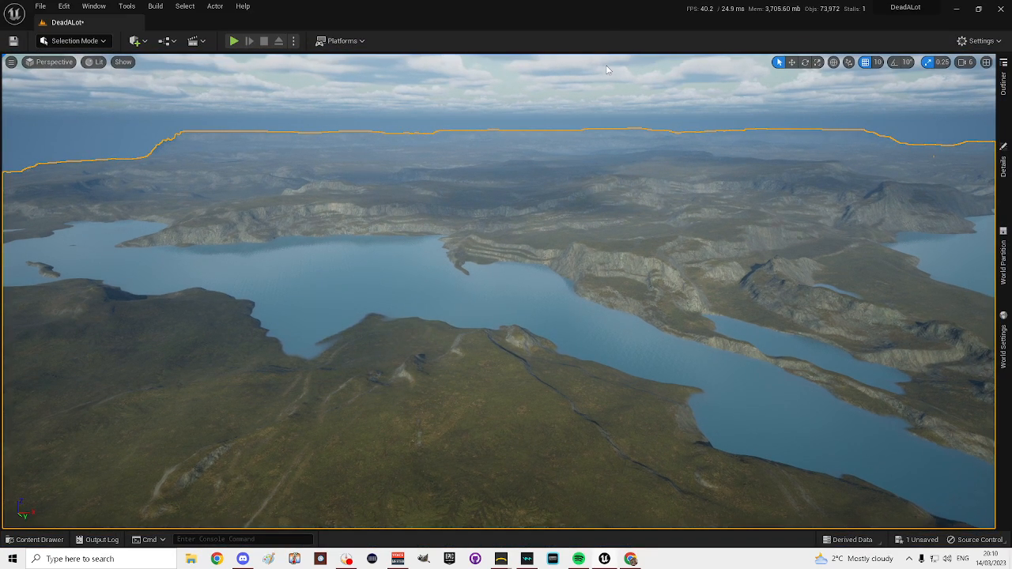
- Restore the collapsed Outliner and World Settings beside the viewport, turn the view along the lakes, and save the DeadALot level
{"action": "key", "text": "F10"}
{"action": "right_click_drag", "start_coordinate": [688, 174], "coordinate": [581, 172]}
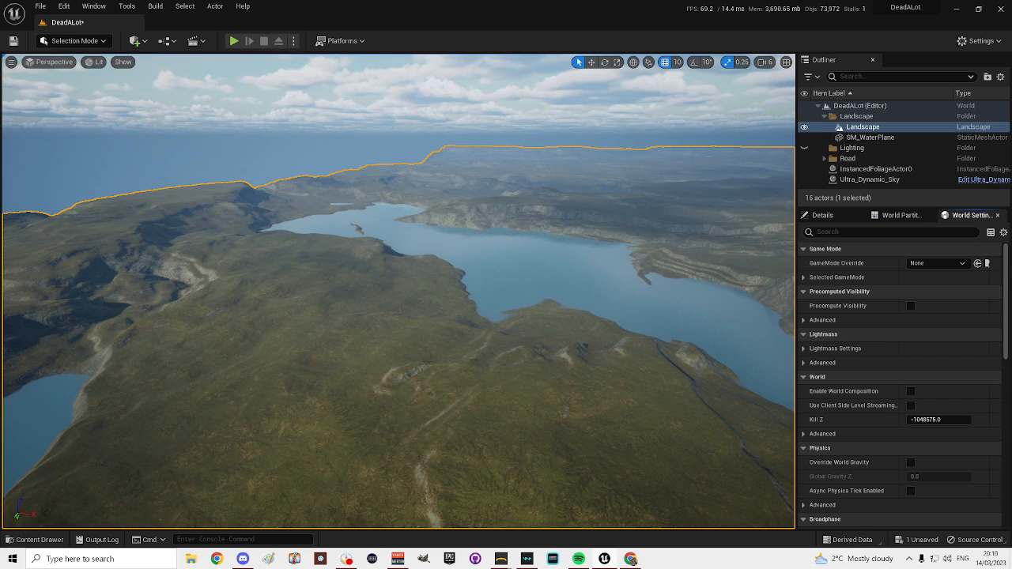
{"action": "left_click", "coordinate": [13, 41]}
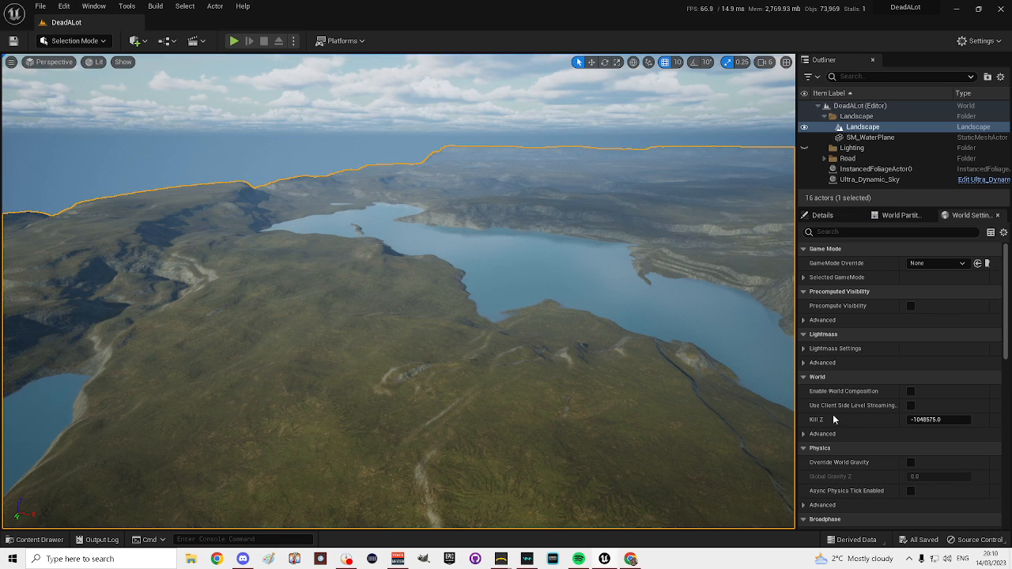
- Exit the Unreal editor and move the Epic Games launcher window out of the way to work in Gaea
{"action": "left_click", "coordinate": [39, 6]}
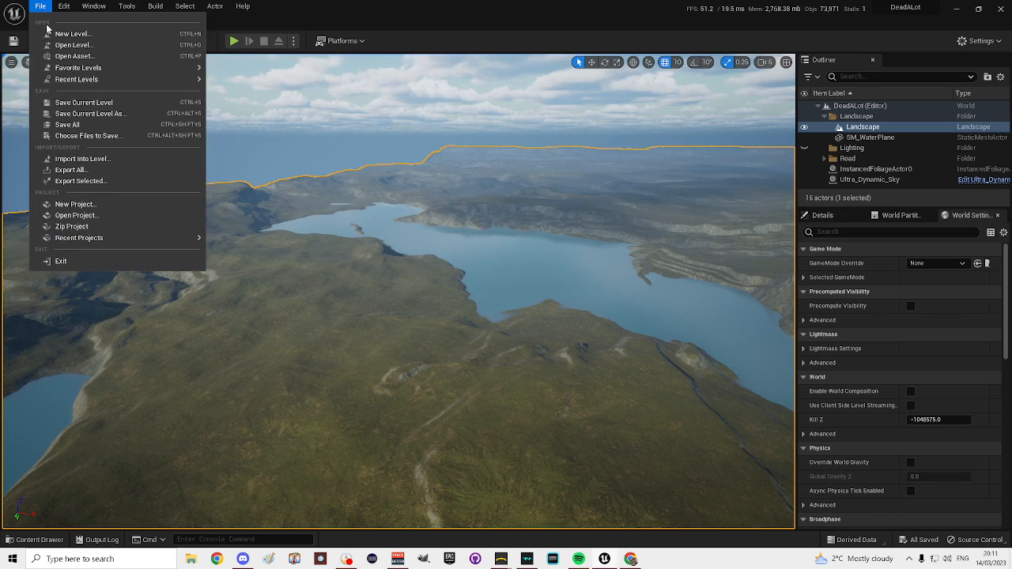
{"action": "left_click", "coordinate": [81, 262]}
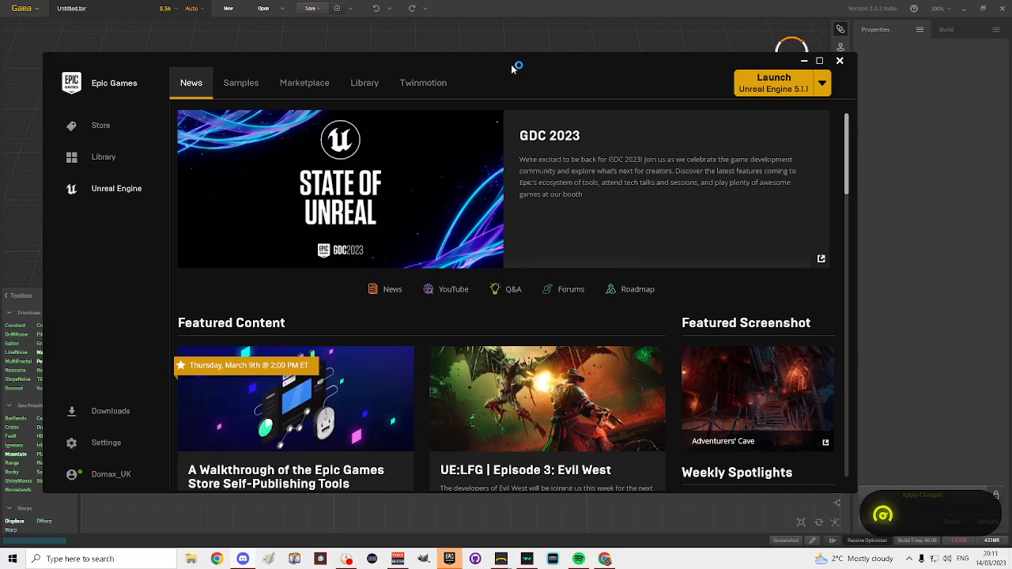
{"action": "left_click_drag", "start_coordinate": [512, 69], "coordinate": [1011, 111]}
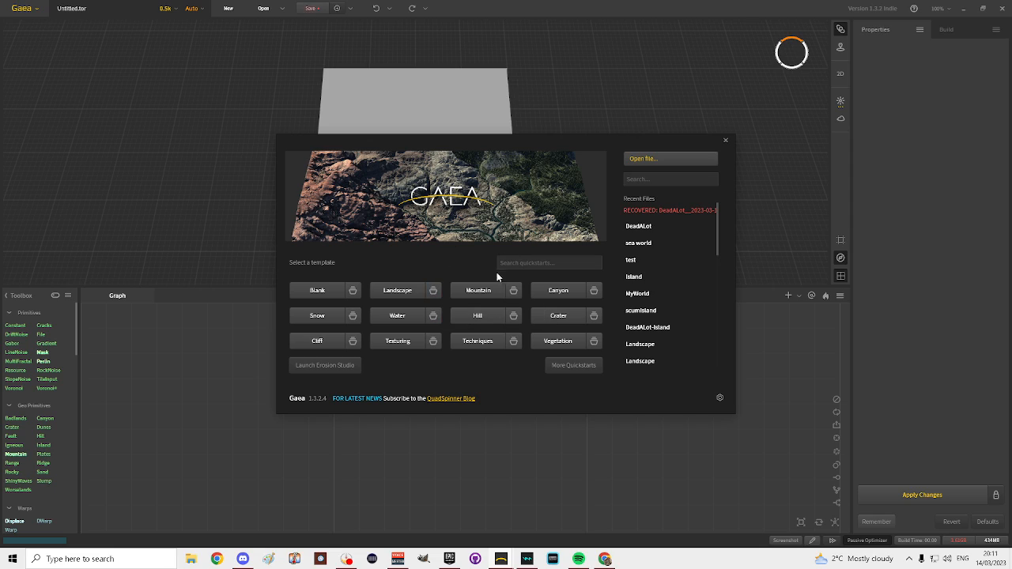
- Preview the advanced Landscape templates and create a terrain from Flowing Mountains
{"action": "left_click", "coordinate": [434, 292]}
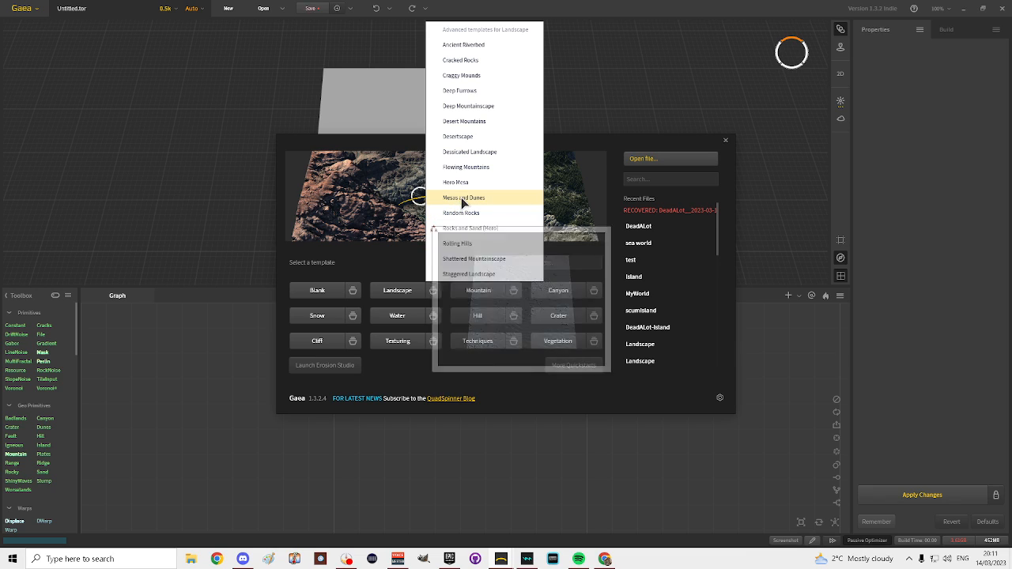
{"action": "mouse_move", "coordinate": [460, 198]}
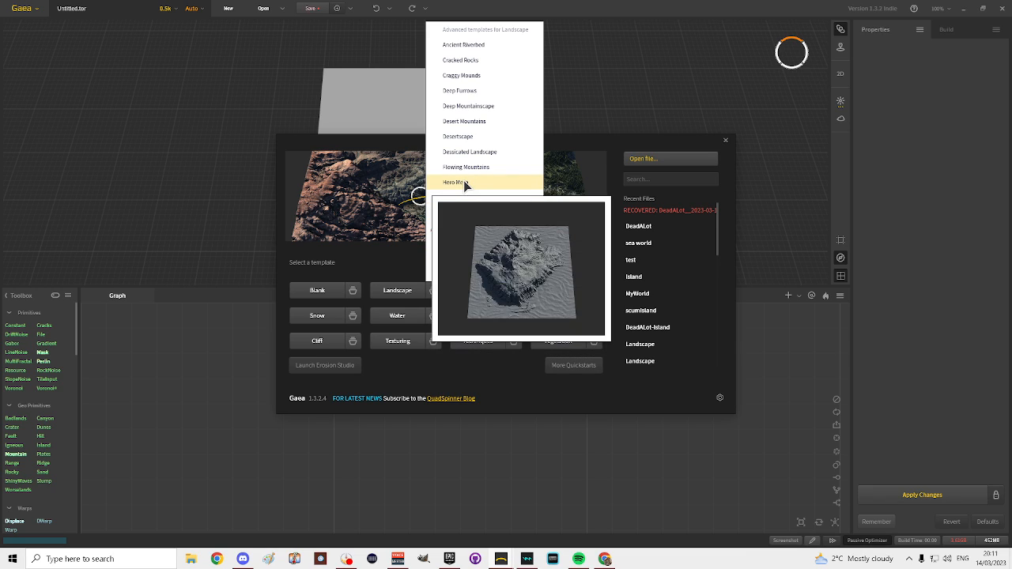
{"action": "mouse_move", "coordinate": [466, 173]}
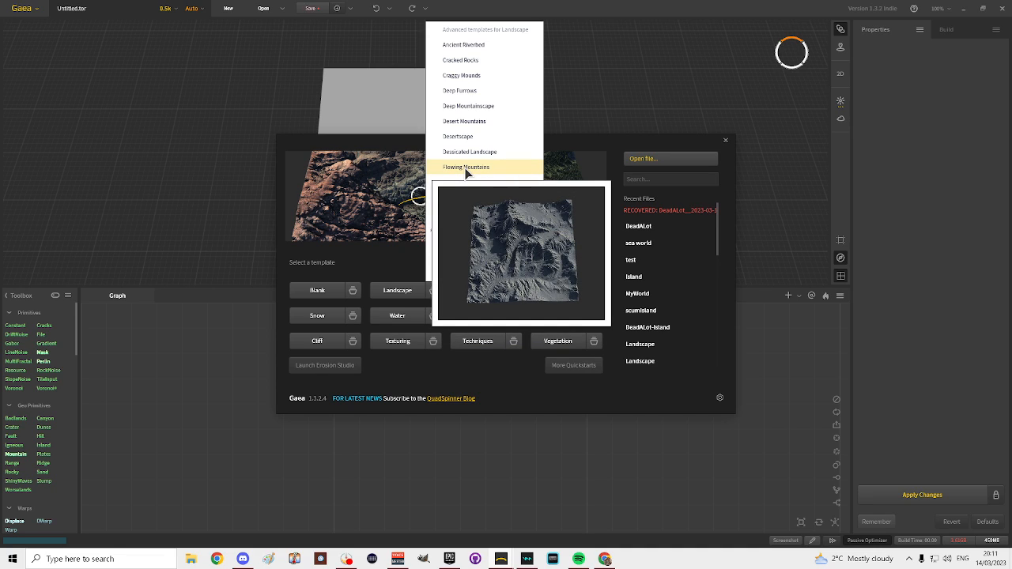
{"action": "left_click", "coordinate": [466, 168]}
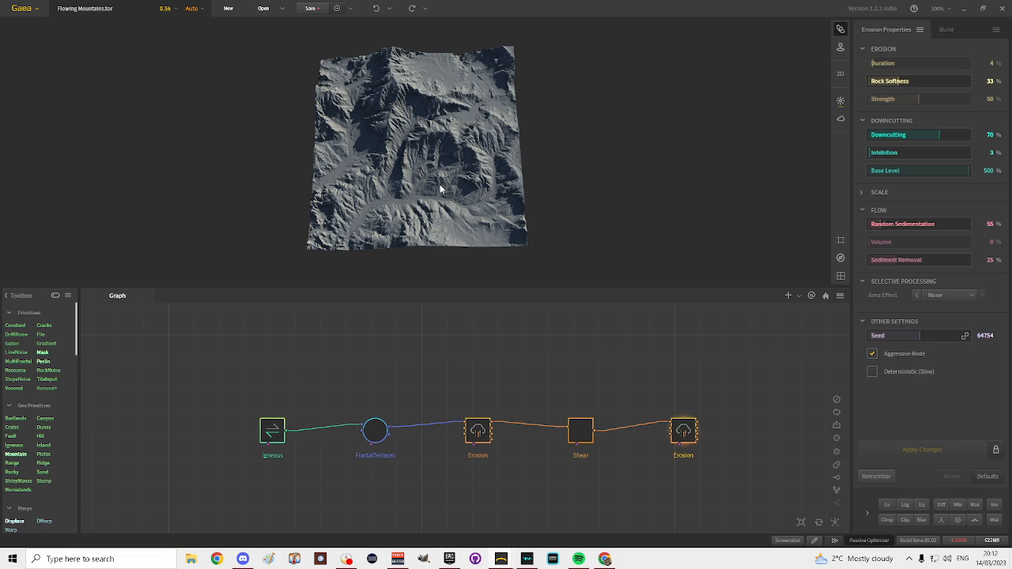
- Start a new terrain without saving the template terrain, and dismiss the template chooser to leave an empty graph
{"action": "left_click", "coordinate": [228, 9]}
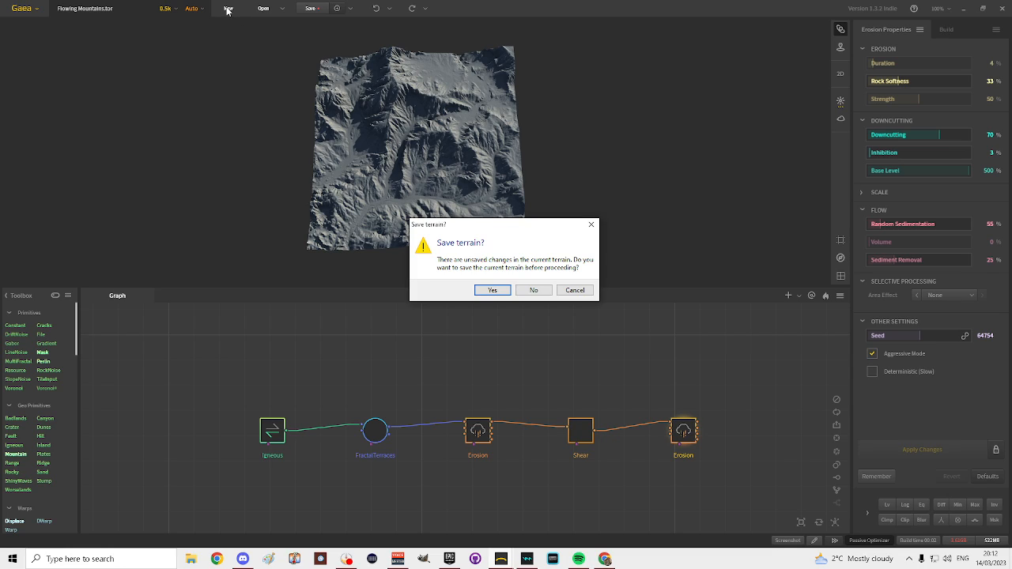
{"action": "left_click", "coordinate": [524, 292]}
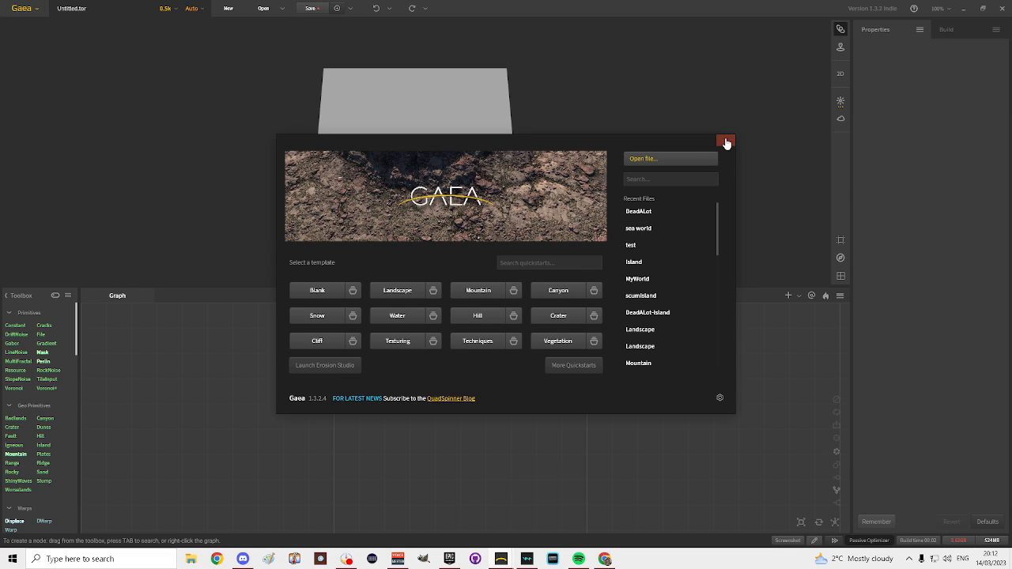
{"action": "left_click", "coordinate": [725, 140]}
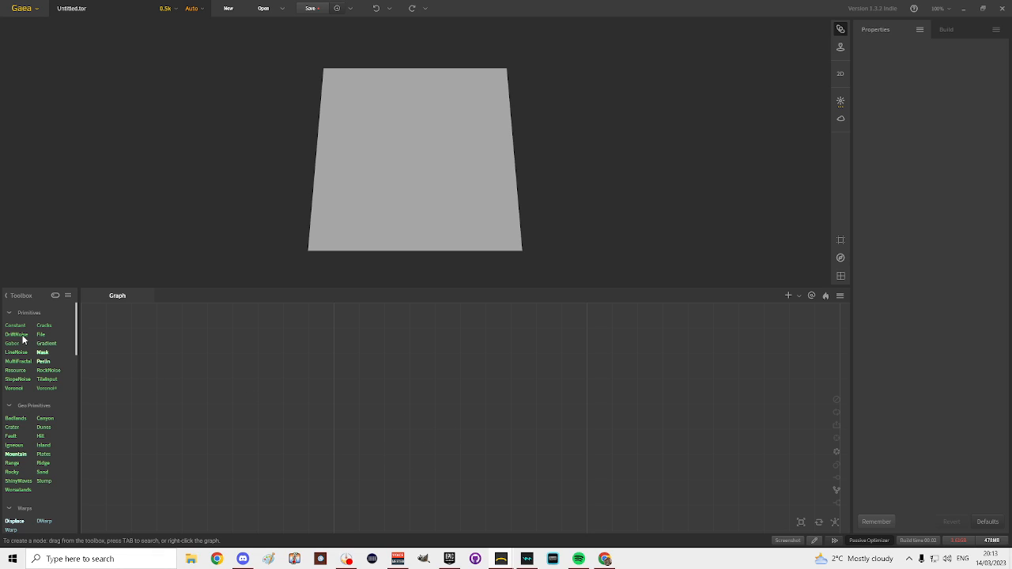
- Widen the node library to three columns and browse its categories from Primitives to Erosion
{"action": "left_click_drag", "start_coordinate": [82, 375], "coordinate": [116, 375]}
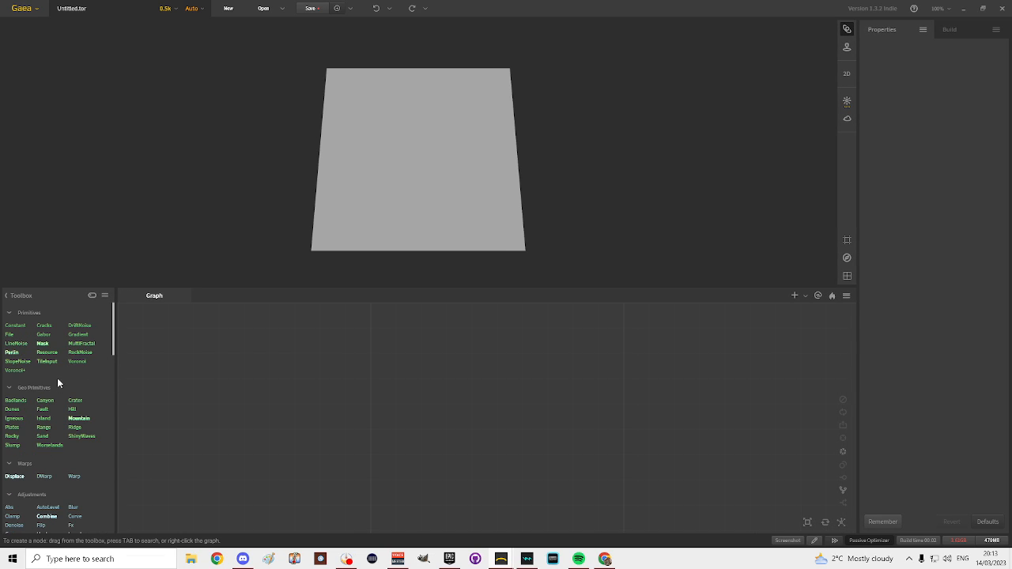
{"action": "scroll", "coordinate": [57, 379], "scroll_direction": "down", "scroll_amount": 2}
{"action": "scroll", "coordinate": [61, 397], "scroll_direction": "down", "scroll_amount": 2}
{"action": "scroll", "coordinate": [61, 397], "scroll_direction": "up", "scroll_amount": 3}
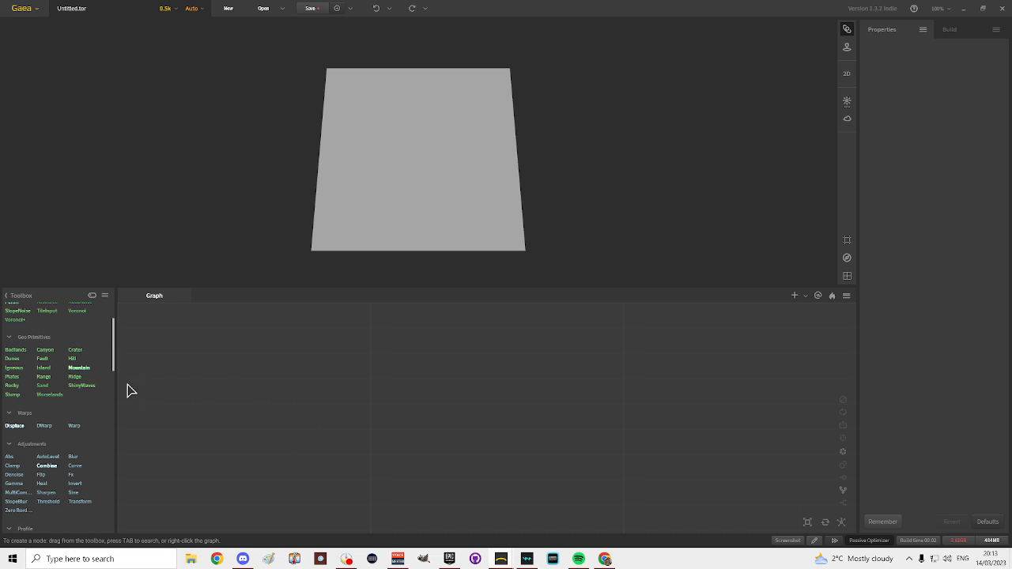
{"action": "scroll", "coordinate": [62, 373], "scroll_direction": "up", "scroll_amount": 1}
{"action": "scroll", "coordinate": [59, 362], "scroll_direction": "down", "scroll_amount": 2}
{"action": "scroll", "coordinate": [58, 367], "scroll_direction": "down", "scroll_amount": 3}
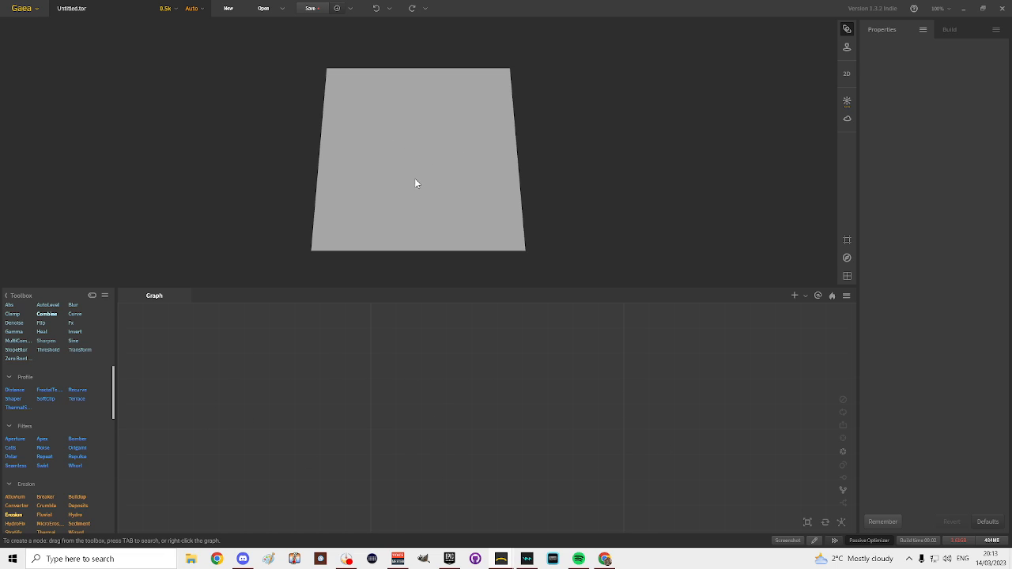
{"action": "scroll", "coordinate": [41, 435], "scroll_direction": "up", "scroll_amount": 4}
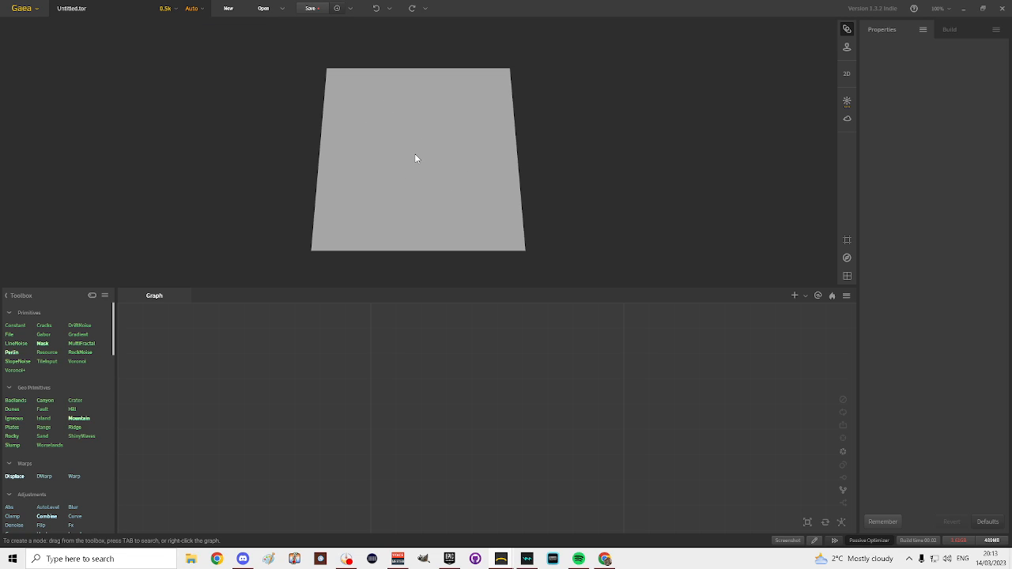
- Set the terrain preview resolution to 2k and add a Badlands node to the graph
{"action": "left_click", "coordinate": [166, 9]}
{"action": "left_click", "coordinate": [167, 53]}
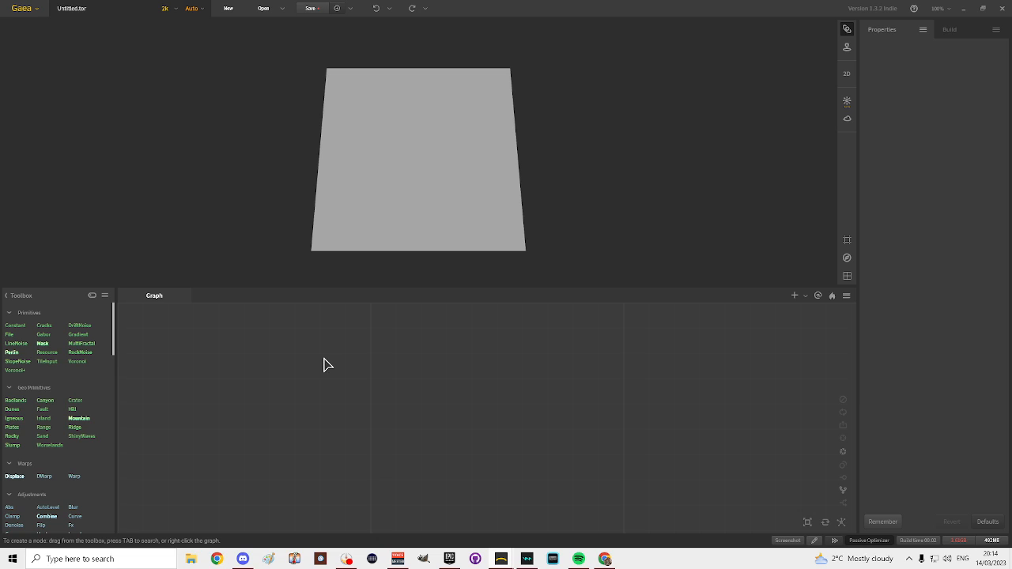
{"action": "left_click_drag", "start_coordinate": [15, 408], "coordinate": [258, 338]}
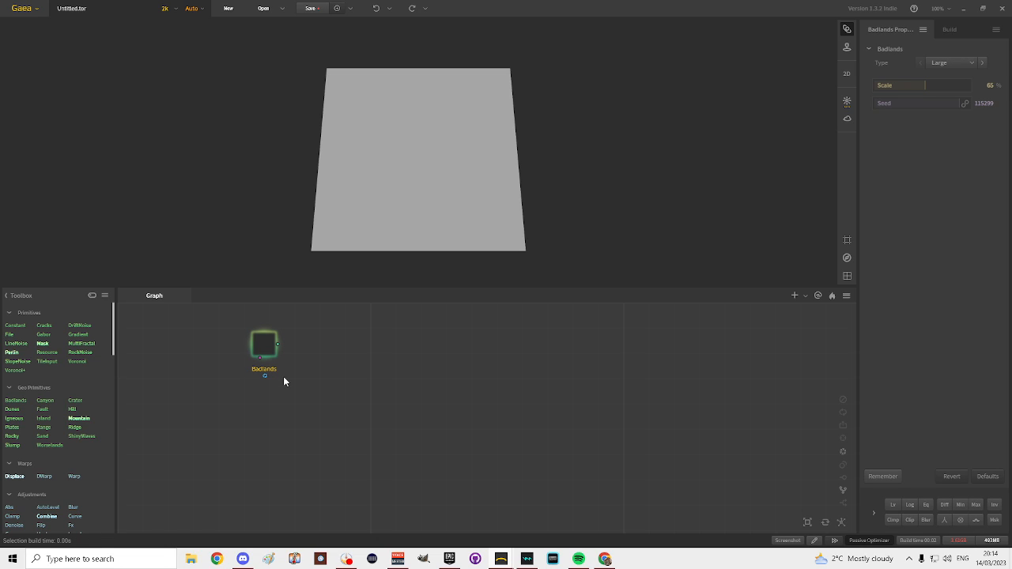
{"action": "left_click", "coordinate": [427, 220]}
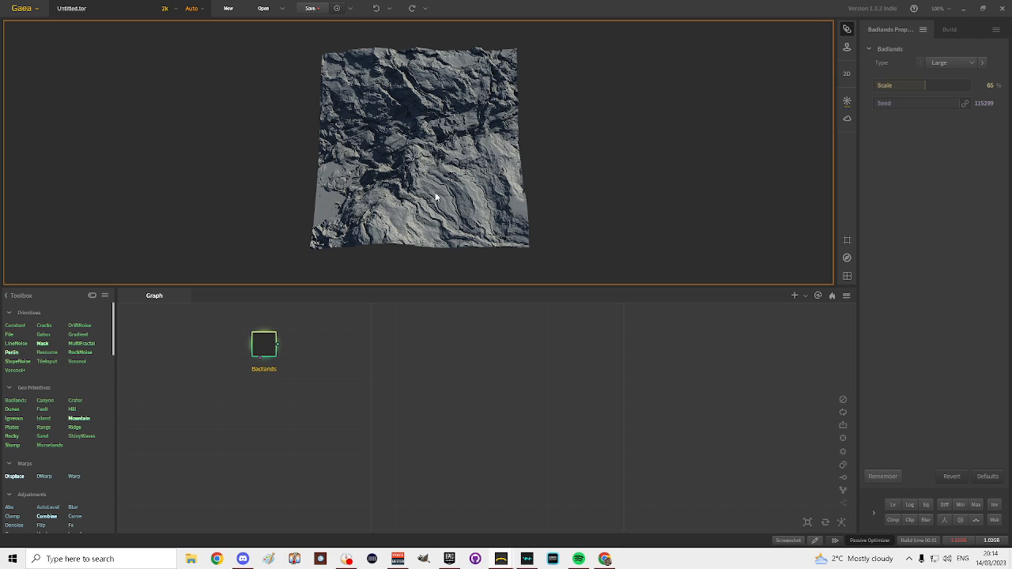
- Examine the Badlands terrain's shape and rock detail from lower angles, both close up and from a distance
{"action": "mouse_move", "coordinate": [435, 197]}
{"action": "left_mouse_down"}
{"action": "mouse_move", "coordinate": [444, 216]}
{"action": "mouse_move", "coordinate": [419, 222]}
{"action": "mouse_move", "coordinate": [429, 261]}
{"action": "mouse_move", "coordinate": [485, 276]}
{"action": "mouse_move", "coordinate": [374, 193]}
{"action": "mouse_move", "coordinate": [479, 296]}
{"action": "mouse_move", "coordinate": [398, 273]}
{"action": "mouse_move", "coordinate": [429, 211]}
{"action": "mouse_move", "coordinate": [486, 238]}
{"action": "mouse_move", "coordinate": [420, 248]}
{"action": "mouse_move", "coordinate": [461, 255]}
{"action": "mouse_move", "coordinate": [453, 252]}
{"action": "mouse_move", "coordinate": [453, 269]}
{"action": "mouse_move", "coordinate": [445, 258]}
{"action": "mouse_move", "coordinate": [448, 268]}
{"action": "mouse_move", "coordinate": [520, 249]}
{"action": "mouse_move", "coordinate": [441, 249]}
{"action": "mouse_move", "coordinate": [438, 272]}
{"action": "mouse_move", "coordinate": [440, 190]}
{"action": "left_mouse_up"}
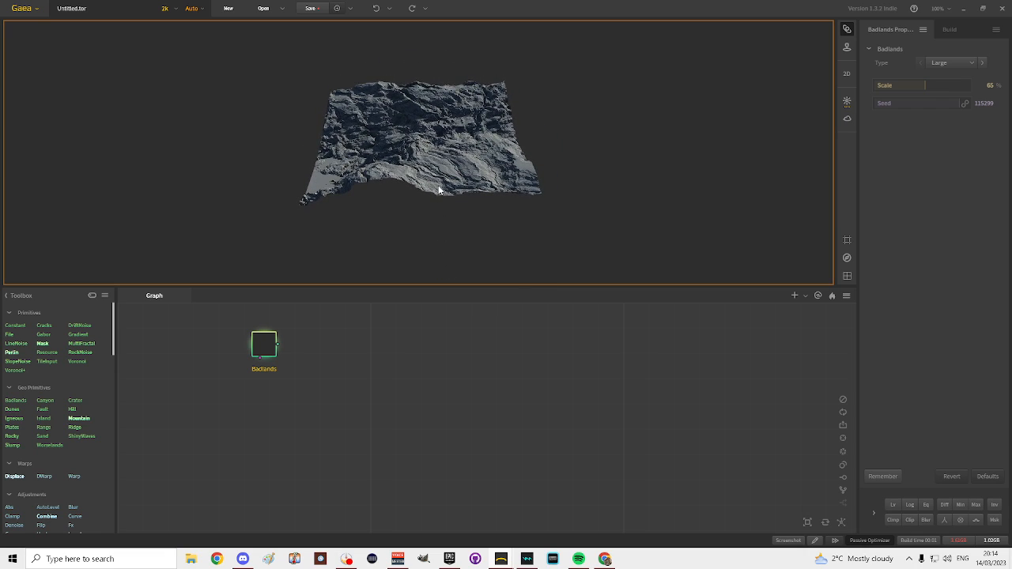
{"action": "scroll", "coordinate": [434, 169], "scroll_direction": "up", "scroll_amount": 5}
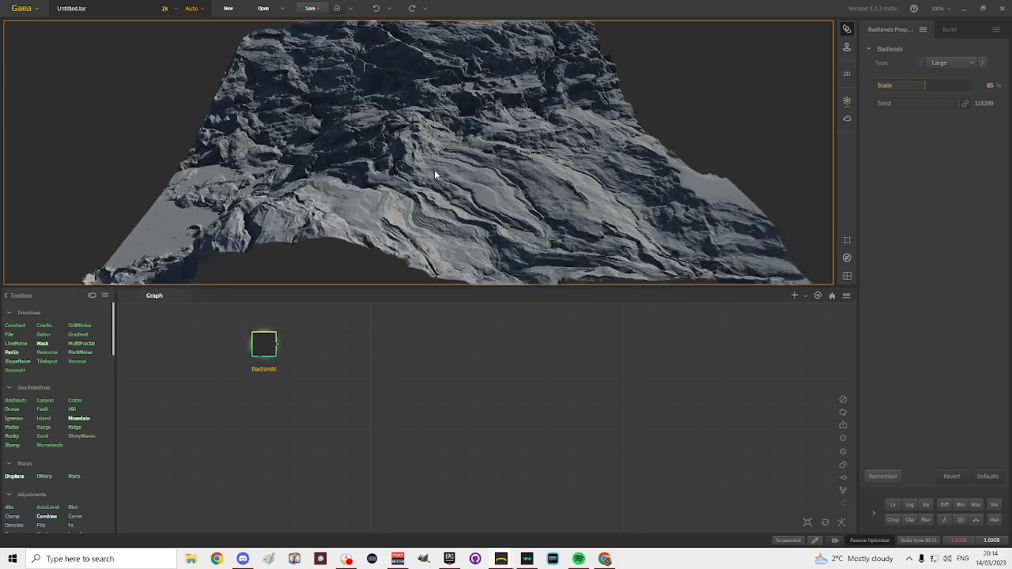
{"action": "scroll", "coordinate": [434, 169], "scroll_direction": "down", "scroll_amount": 5}
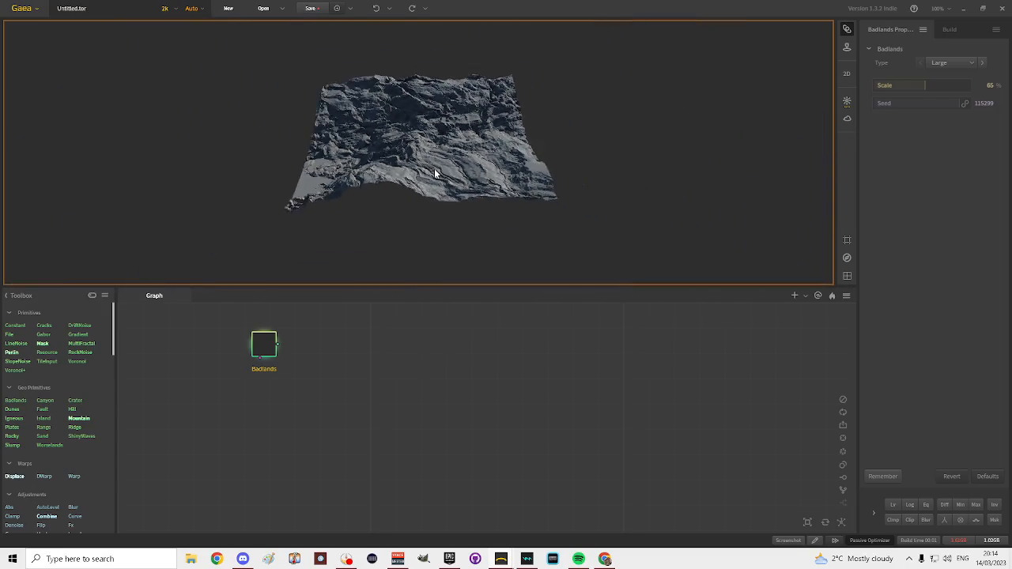
{"action": "scroll", "coordinate": [434, 169], "scroll_direction": "up", "scroll_amount": 3}
{"action": "scroll", "coordinate": [434, 167], "scroll_direction": "down", "scroll_amount": 4}
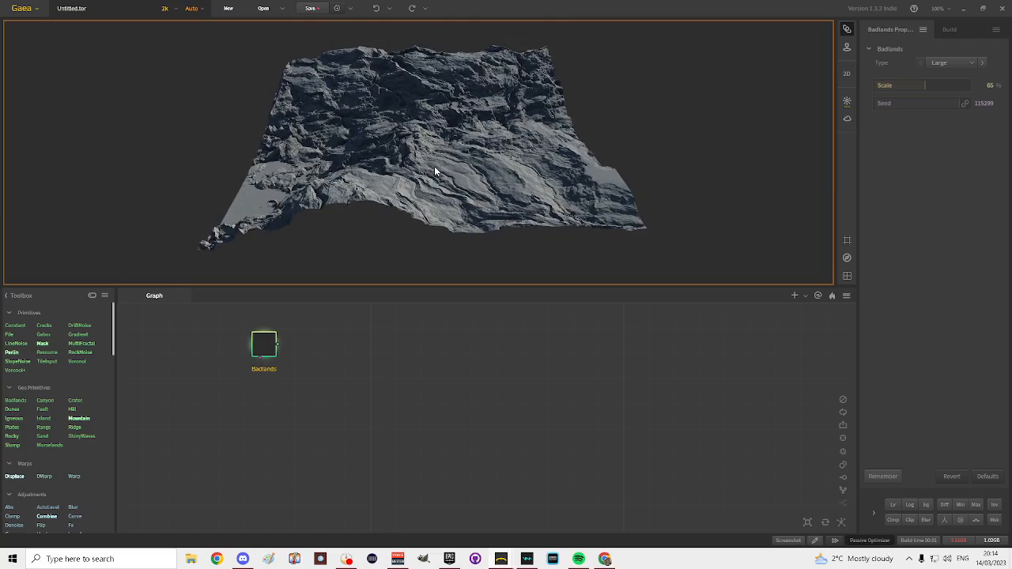
{"action": "middle_click_drag", "start_coordinate": [508, 171], "coordinate": [467, 146]}
{"action": "left_click_drag", "start_coordinate": [466, 146], "coordinate": [441, 172]}
{"action": "scroll", "coordinate": [448, 150], "scroll_direction": "up", "scroll_amount": 5}
{"action": "scroll", "coordinate": [449, 150], "scroll_direction": "down", "scroll_amount": 3}
{"action": "middle_click_drag", "start_coordinate": [448, 151], "coordinate": [441, 149]}
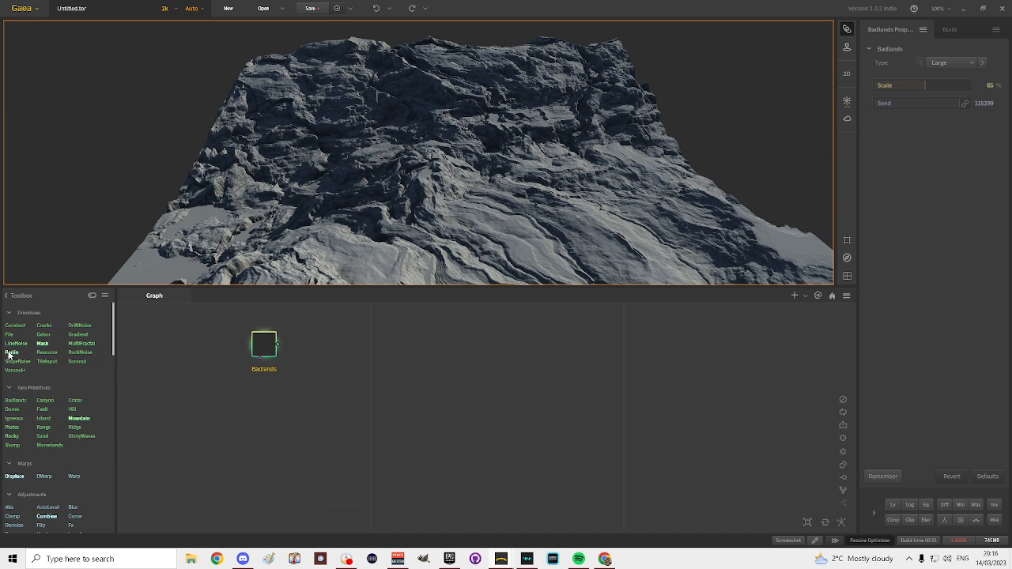
- Add a Perlin node below the Badlands node, delete it again and return to the Badlands preview
{"action": "left_click_drag", "start_coordinate": [12, 352], "coordinate": [255, 388]}
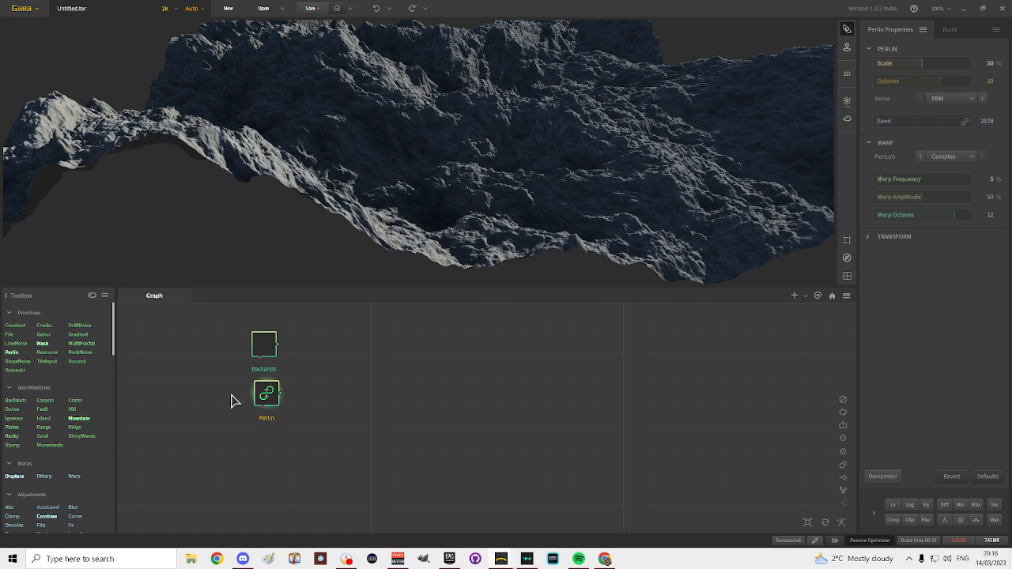
{"action": "left_click_drag", "start_coordinate": [219, 383], "coordinate": [290, 423]}
{"action": "key", "text": "Delete"}
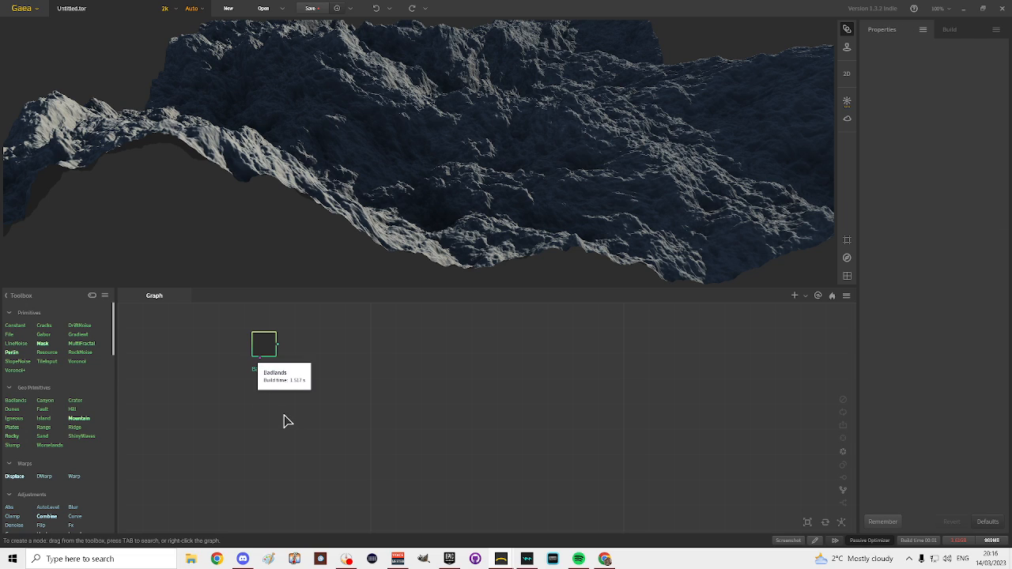
{"action": "left_click", "coordinate": [264, 345]}
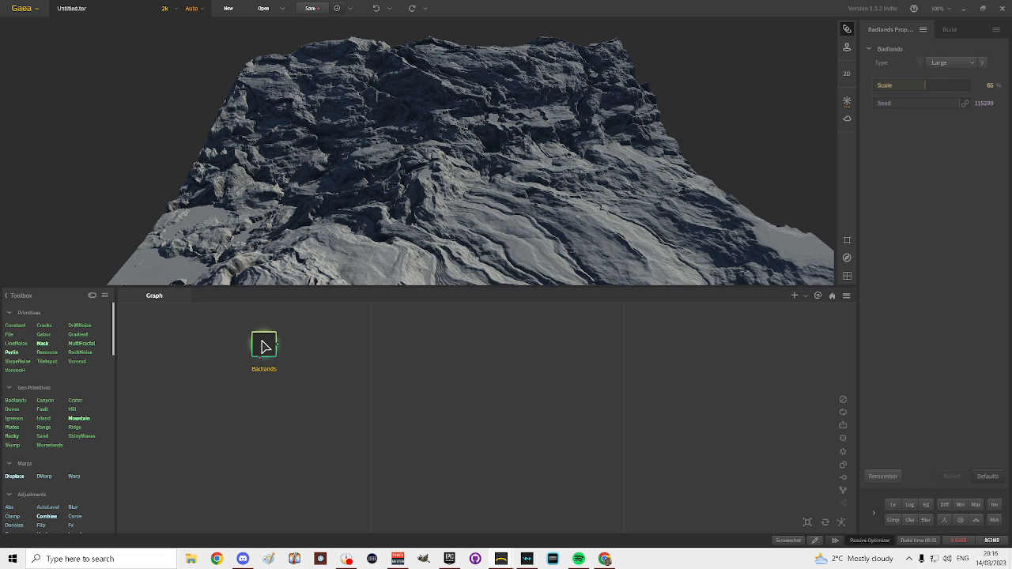
- Search for "per" in the graph's node search and add a Perlin node below the Badlands node
{"action": "right_click", "coordinate": [257, 396]}
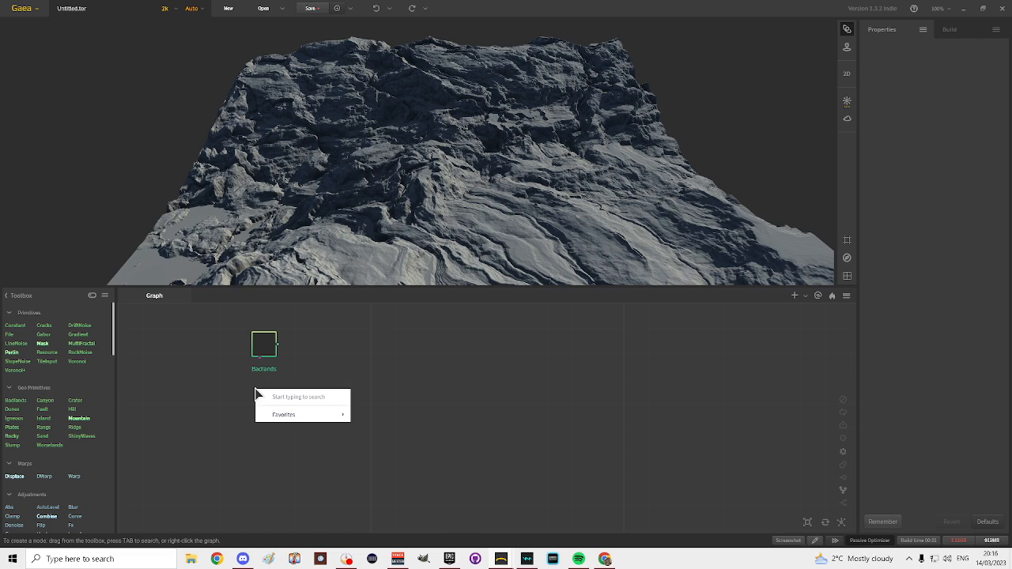
{"action": "type", "text": "per"}
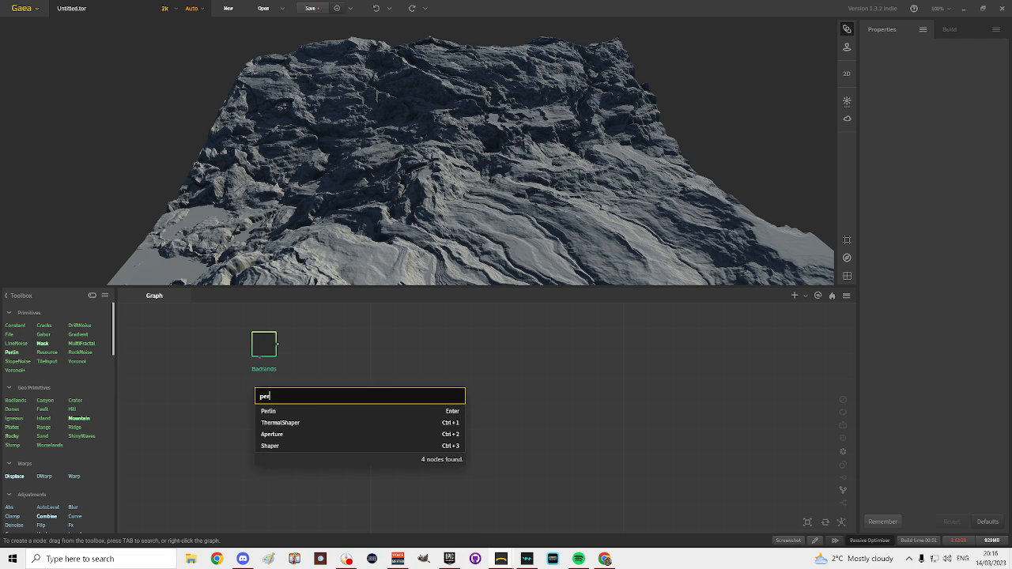
{"action": "left_click", "coordinate": [266, 412]}
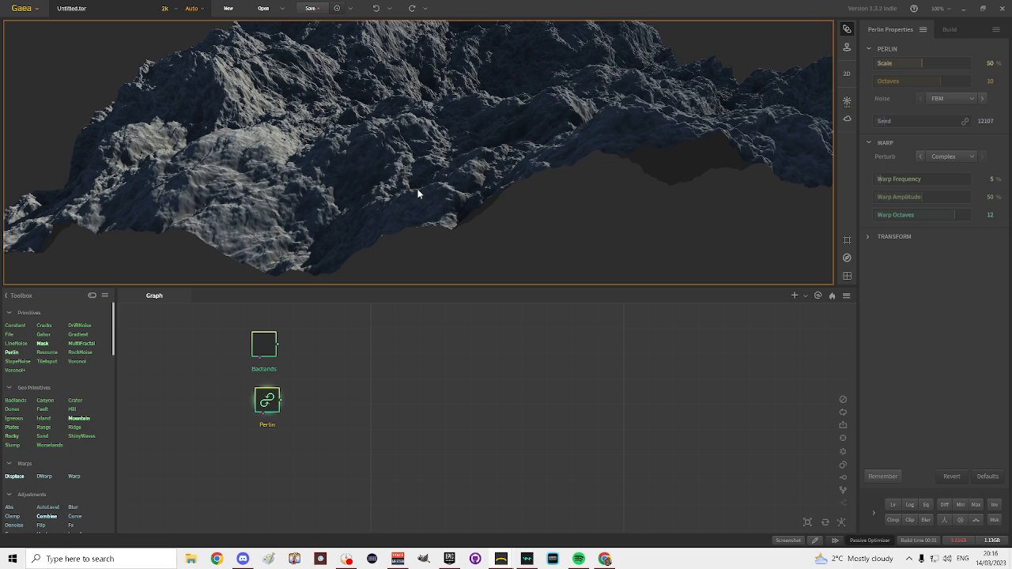
- Examine the Perlin terrain and compare it with the Badlands terrain by previewing each node in turn
{"action": "scroll", "coordinate": [418, 193], "scroll_direction": "down", "scroll_amount": 3}
{"action": "mouse_move", "coordinate": [421, 140]}
{"action": "left_mouse_down"}
{"action": "mouse_move", "coordinate": [419, 149]}
{"action": "mouse_move", "coordinate": [427, 133]}
{"action": "left_mouse_up"}
{"action": "scroll", "coordinate": [425, 135], "scroll_direction": "up", "scroll_amount": 3}
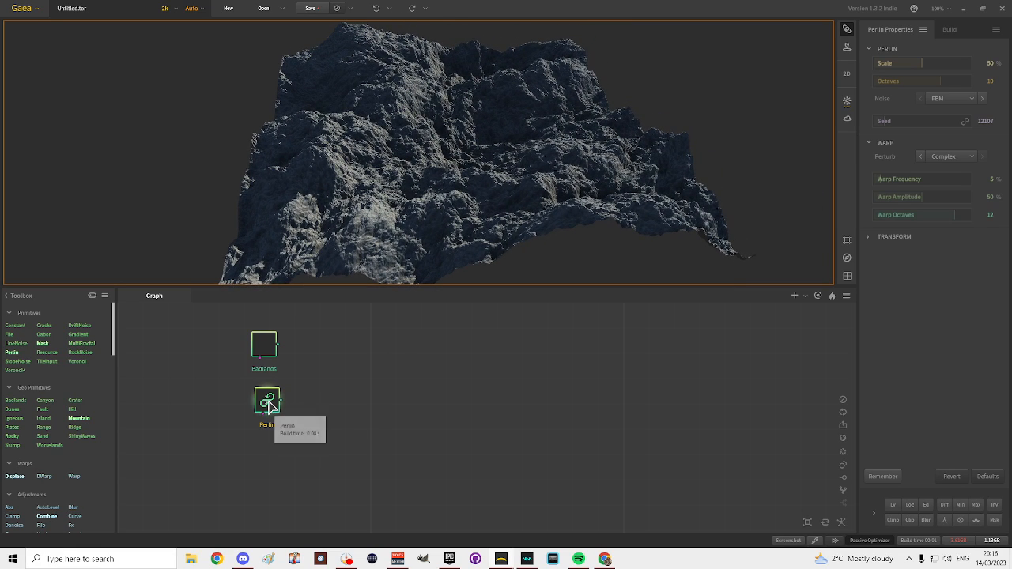
{"action": "left_click", "coordinate": [264, 344]}
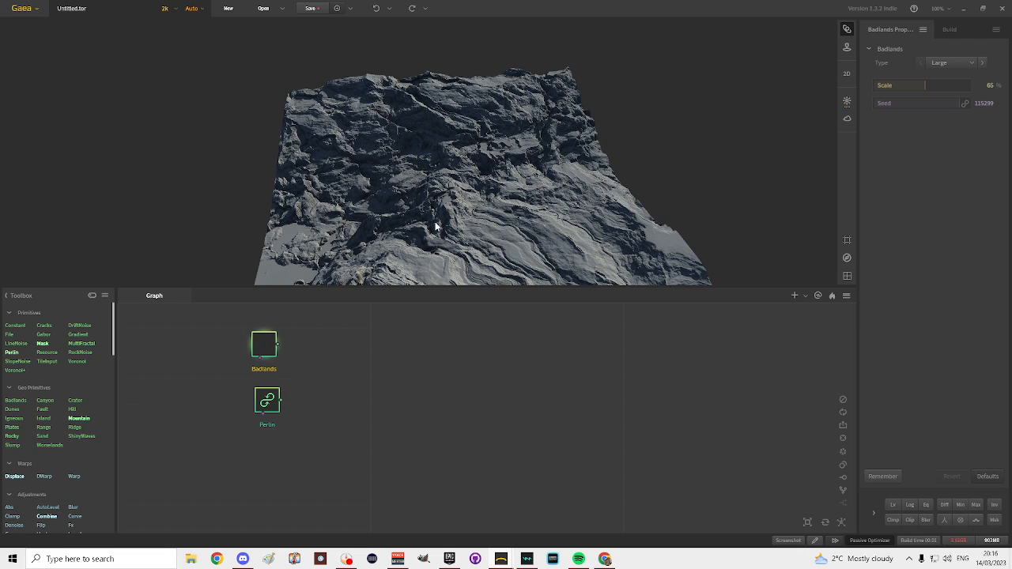
{"action": "left_click", "coordinate": [269, 403]}
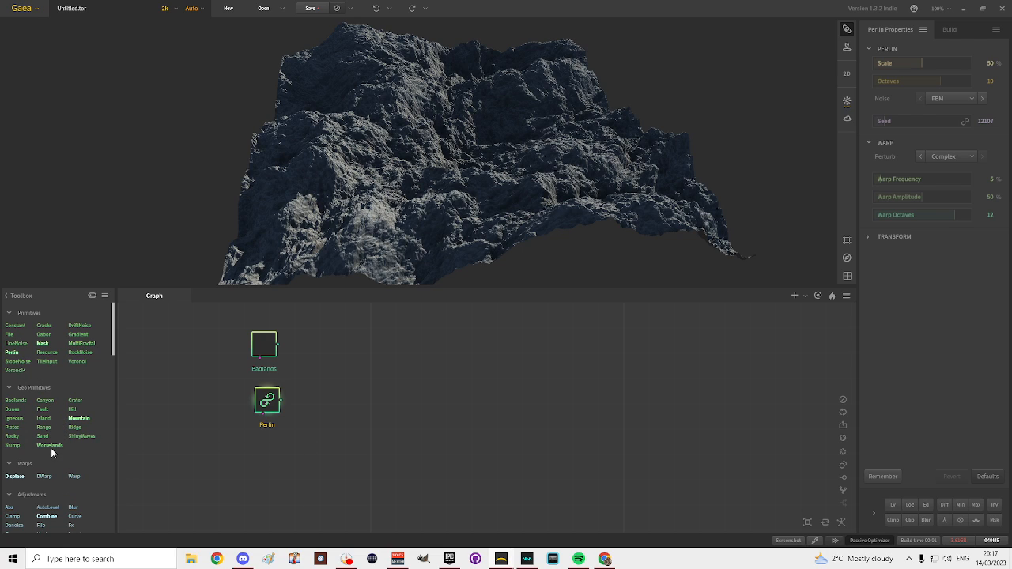
- Add a Worselands node below the Perlin node, and move the Perlin node into line beneath Badlands
{"action": "mouse_move", "coordinate": [50, 447]}
{"action": "left_click_drag", "start_coordinate": [46, 445], "coordinate": [261, 447]}
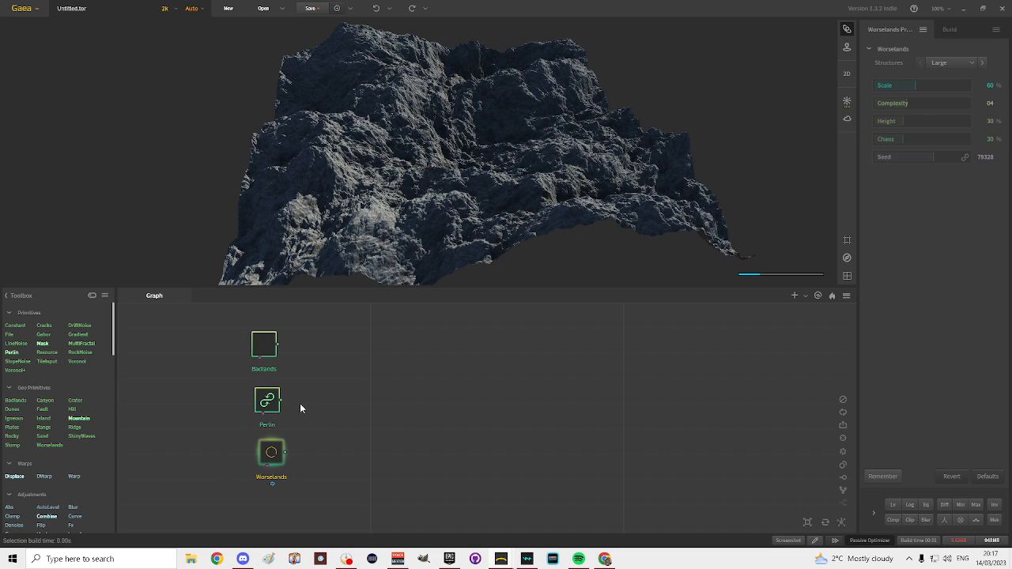
{"action": "left_click_drag", "start_coordinate": [264, 391], "coordinate": [258, 384]}
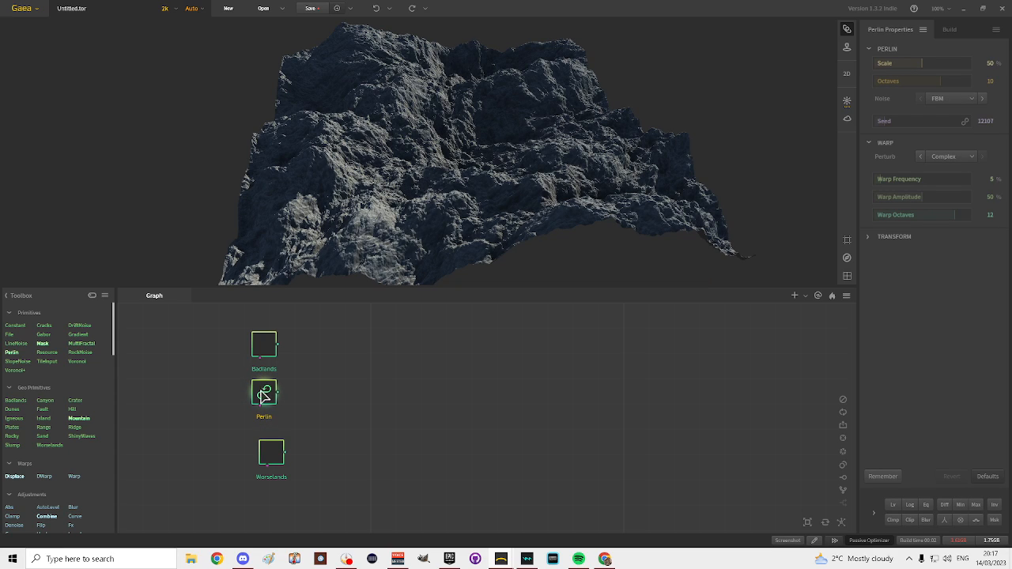
- Line up the Worselands node beneath Perlin and compare the Badlands, Perlin and Worselands terrains by previewing each in turn
{"action": "left_click_drag", "start_coordinate": [267, 453], "coordinate": [254, 437]}
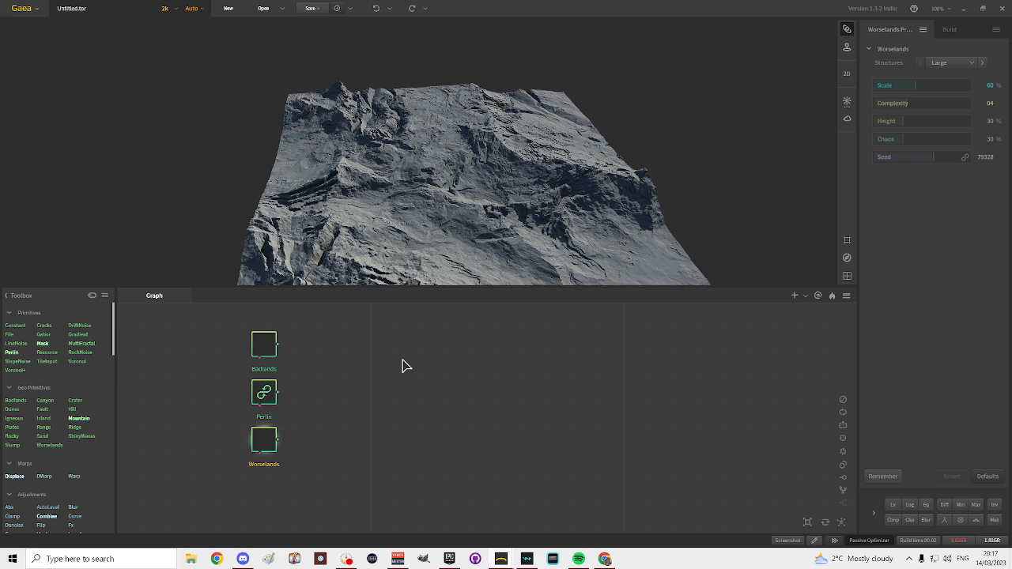
{"action": "left_click", "coordinate": [262, 344]}
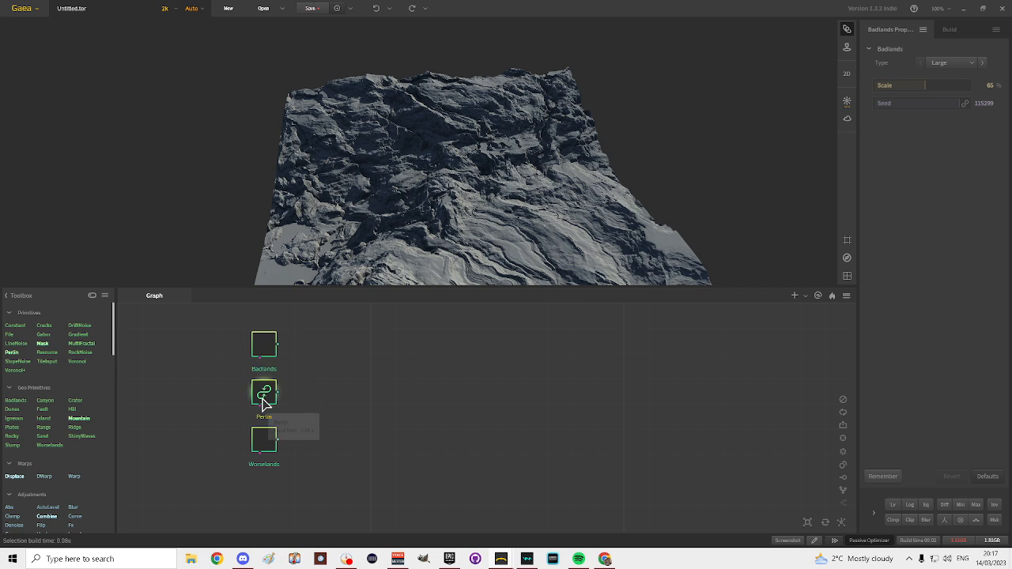
{"action": "left_click", "coordinate": [263, 403]}
{"action": "left_click", "coordinate": [264, 440]}
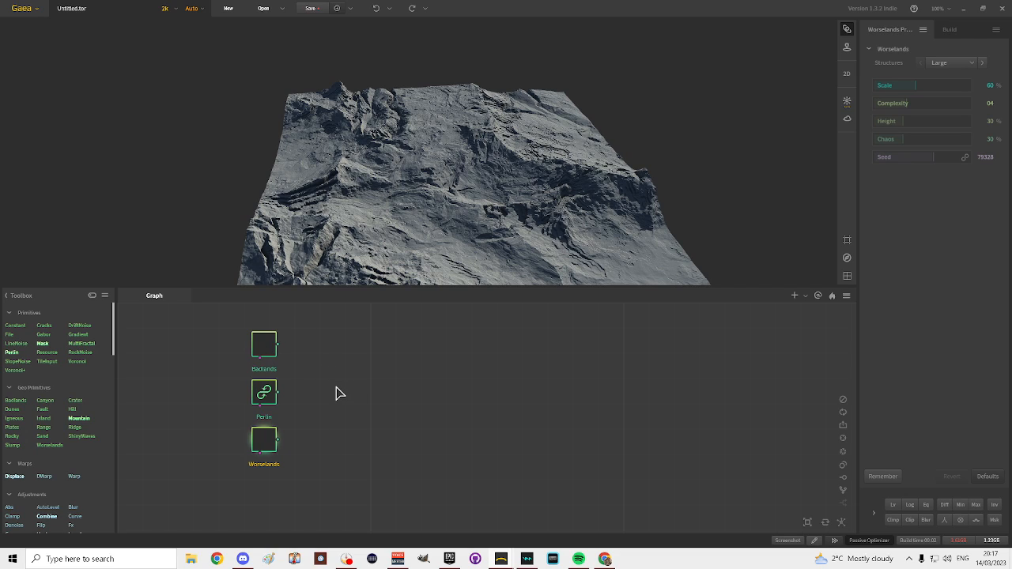
- Look through the available node types, then search the graph for "com" and add a MultiCombine node beside Perlin
{"action": "scroll", "coordinate": [73, 415], "scroll_direction": "down", "scroll_amount": 5}
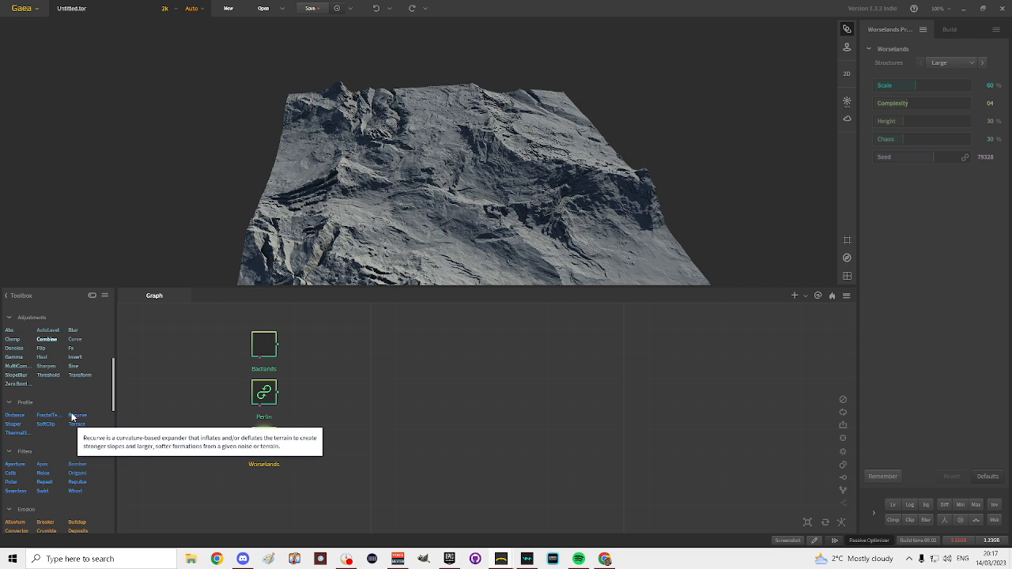
{"action": "scroll", "coordinate": [72, 415], "scroll_direction": "down", "scroll_amount": 2}
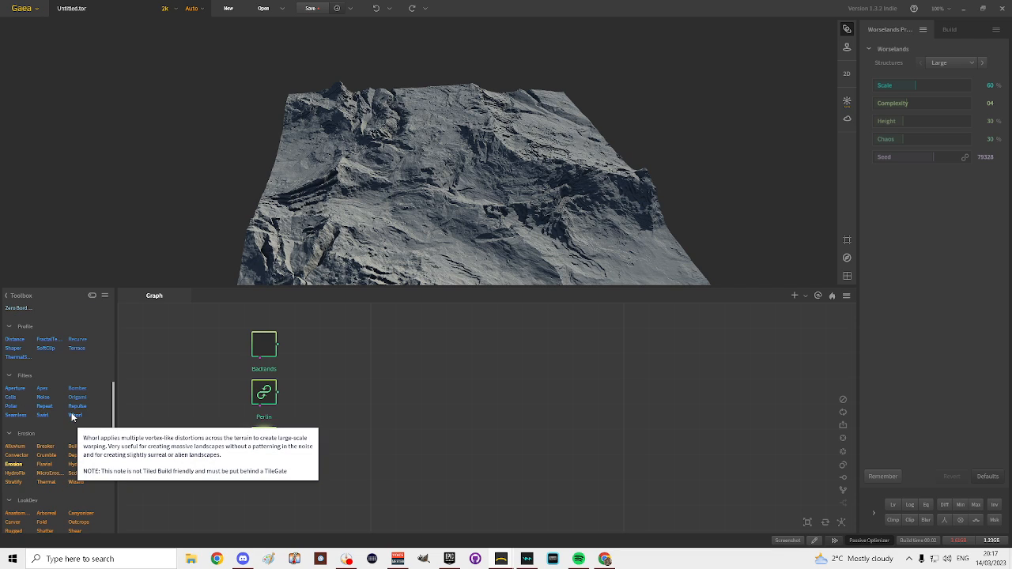
{"action": "scroll", "coordinate": [70, 413], "scroll_direction": "down", "scroll_amount": 2}
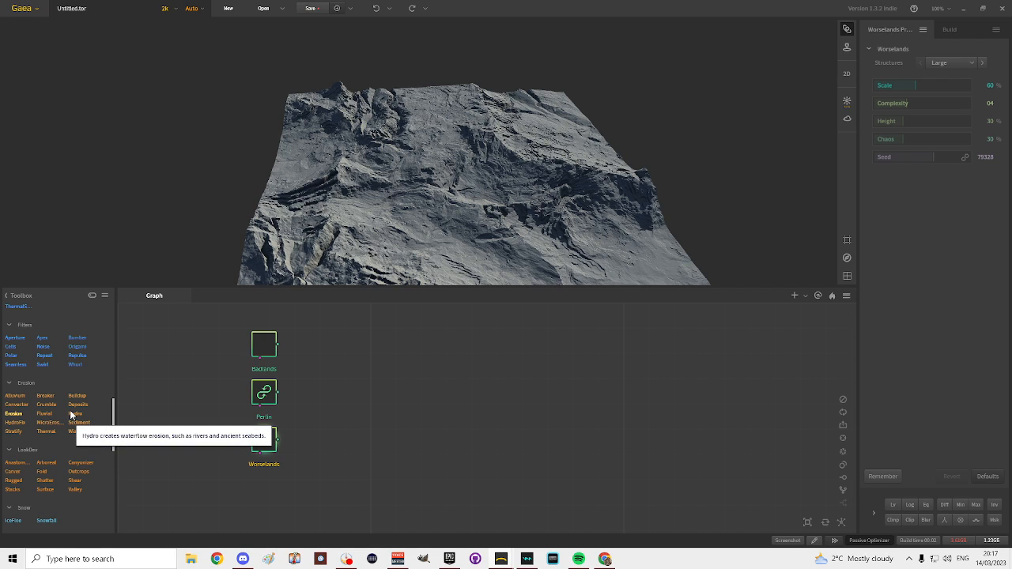
{"action": "scroll", "coordinate": [70, 409], "scroll_direction": "down", "scroll_amount": 2}
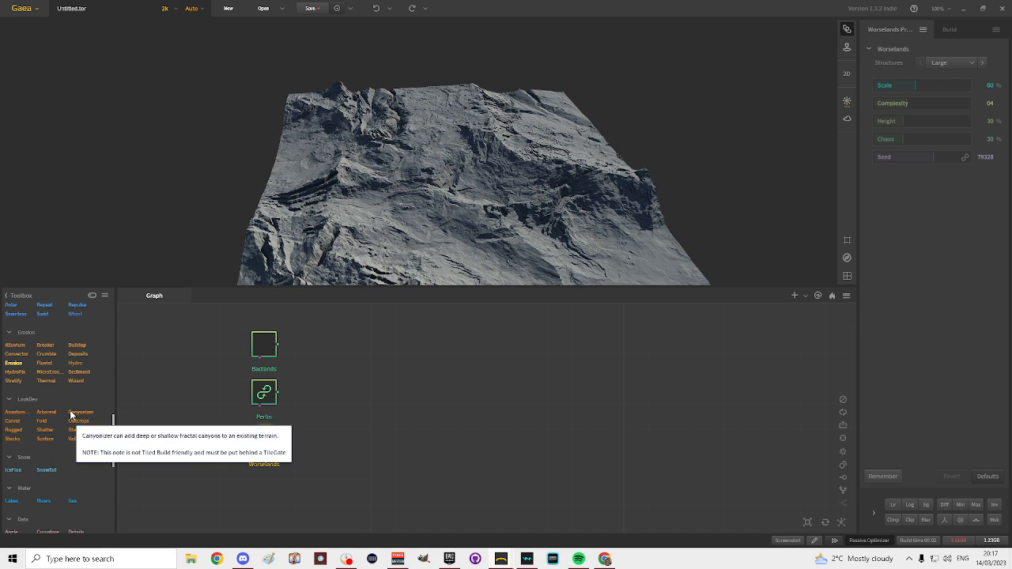
{"action": "scroll", "coordinate": [85, 417], "scroll_direction": "down", "scroll_amount": 6}
{"action": "scroll", "coordinate": [82, 414], "scroll_direction": "up", "scroll_amount": 4}
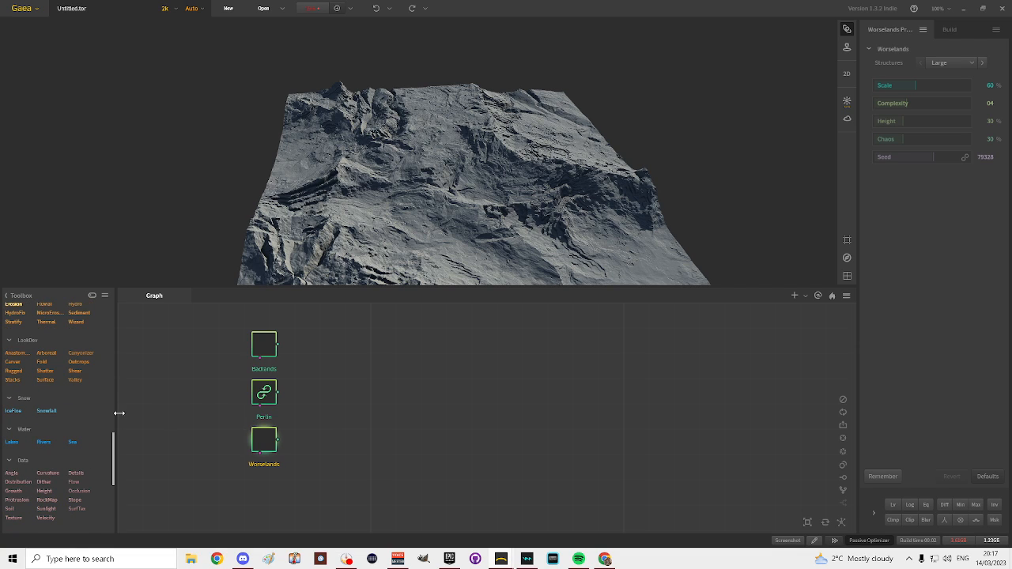
{"action": "left_click", "coordinate": [324, 389]}
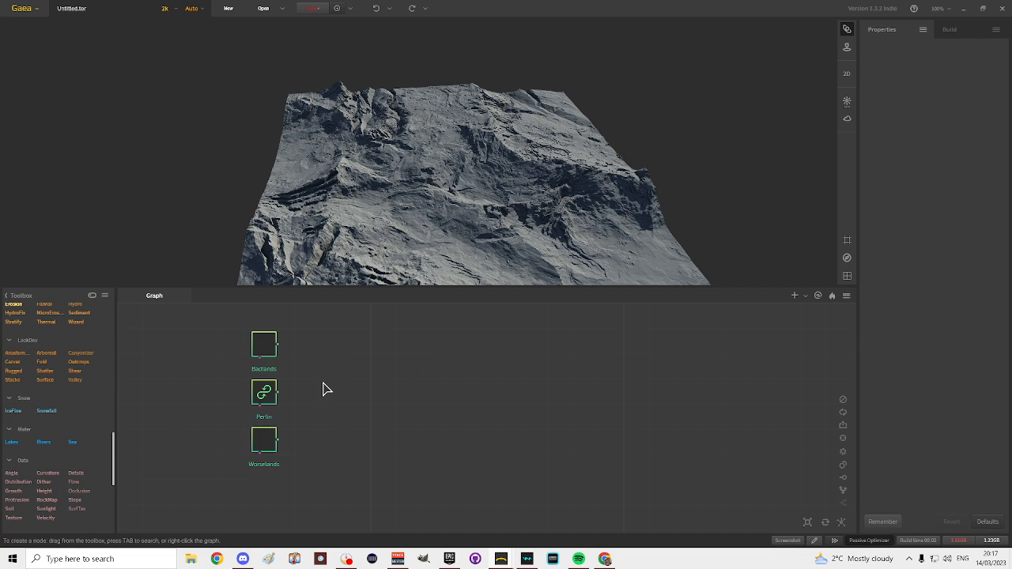
{"action": "right_click", "coordinate": [324, 389]}
{"action": "type", "text": "com"}
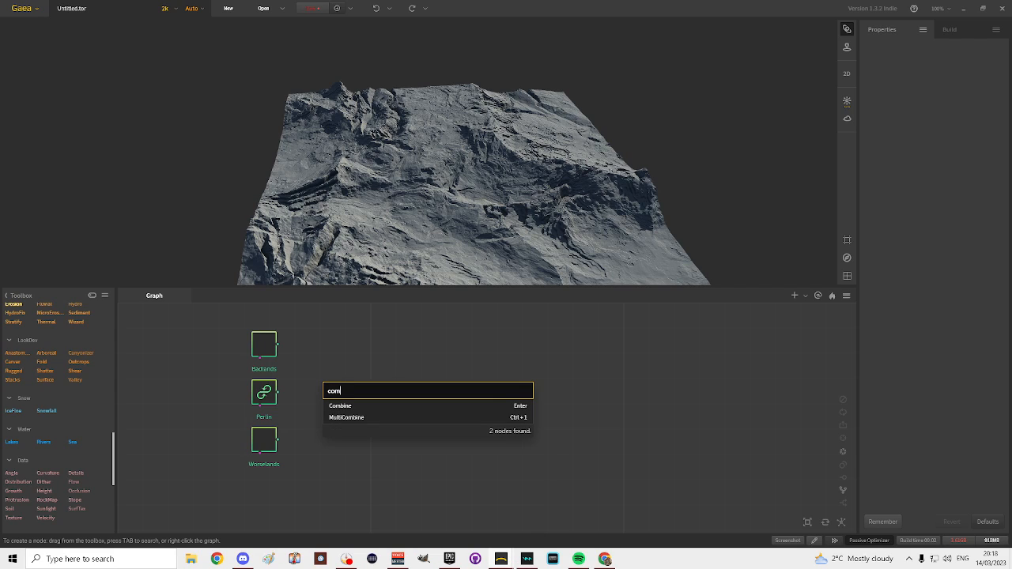
{"action": "left_click", "coordinate": [350, 418]}
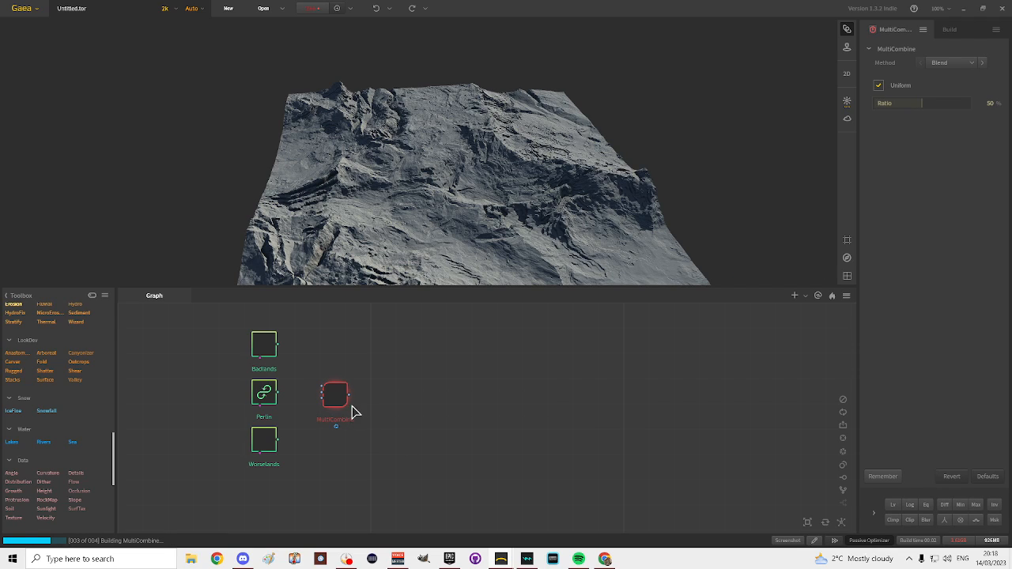
- Align the MultiCombine node with Perlin and connect the Badlands, Perlin and Worselands outputs to its three inputs
{"action": "left_click_drag", "start_coordinate": [335, 388], "coordinate": [335, 385]}
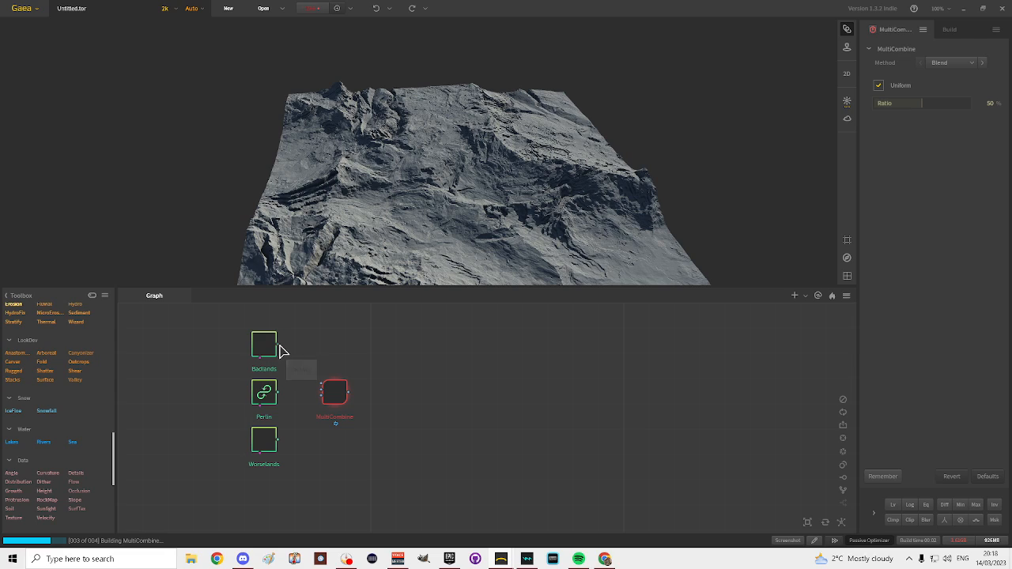
{"action": "left_click_drag", "start_coordinate": [278, 345], "coordinate": [321, 389]}
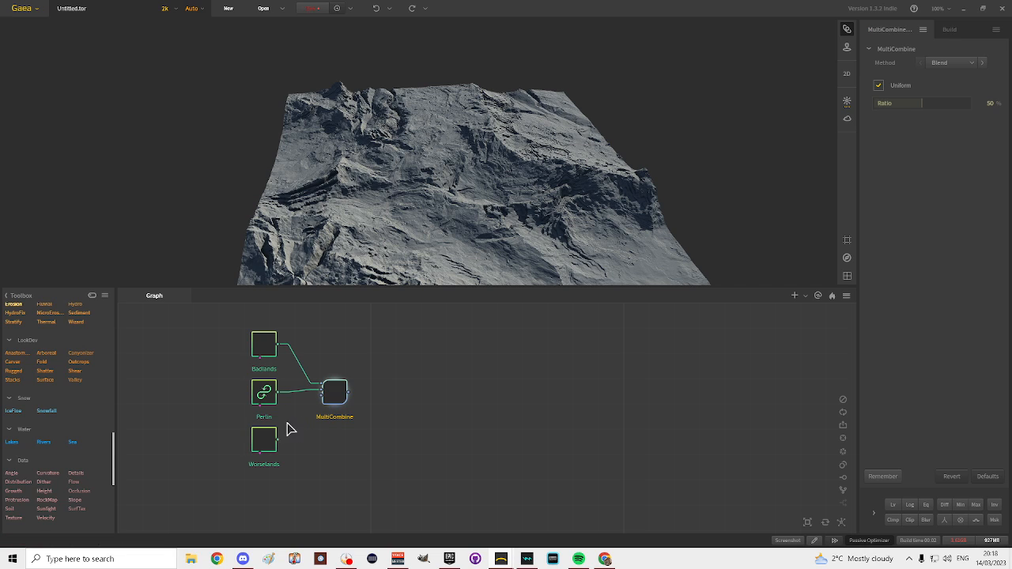
{"action": "left_click_drag", "start_coordinate": [278, 443], "coordinate": [321, 396]}
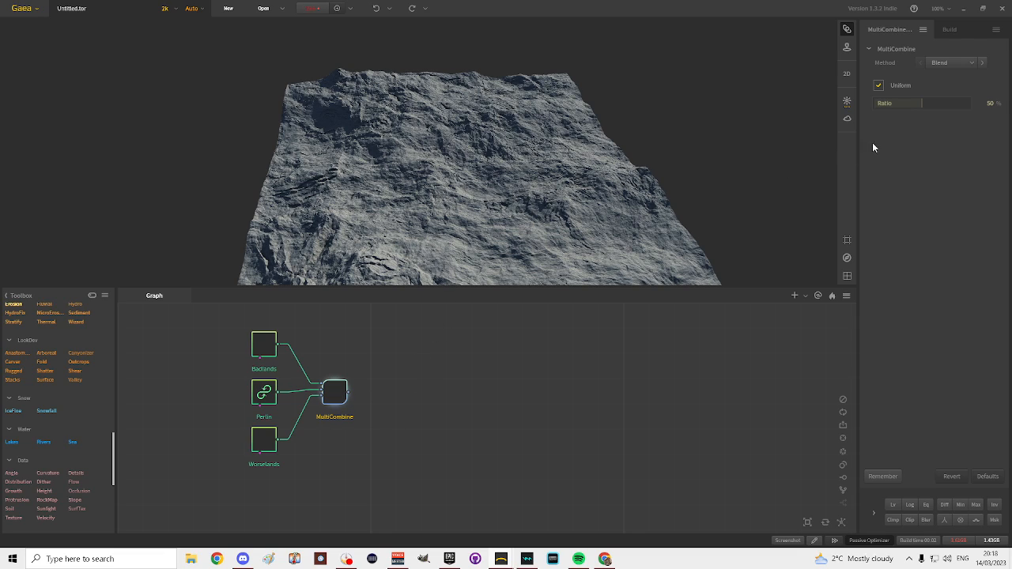
- Set the Badlands node's seed to 63025
{"action": "left_click", "coordinate": [263, 341]}
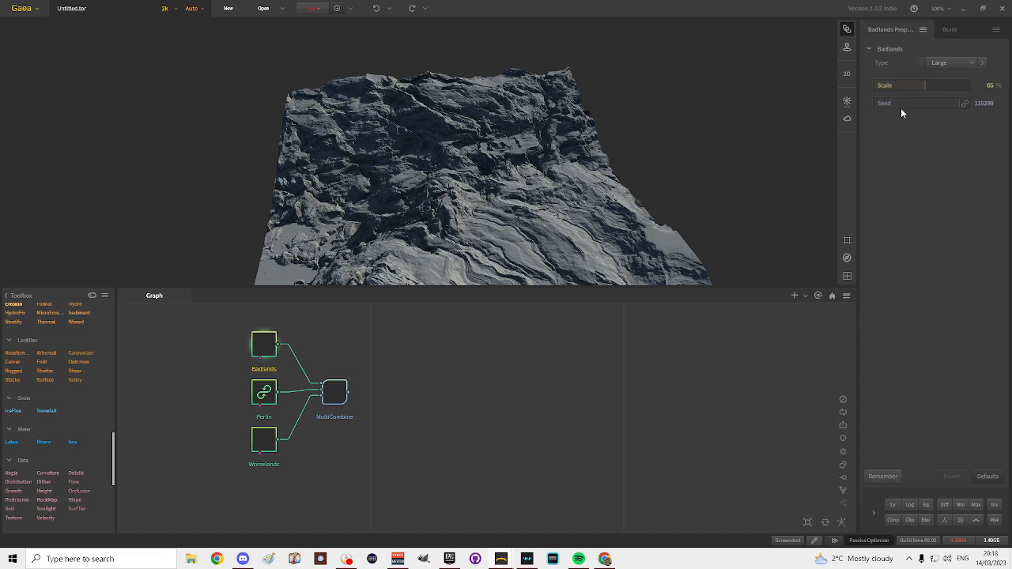
{"action": "left_click", "coordinate": [983, 103]}
{"action": "left_click", "coordinate": [986, 104]}
{"action": "type", "text": "025"}
{"action": "key", "text": "Return"}
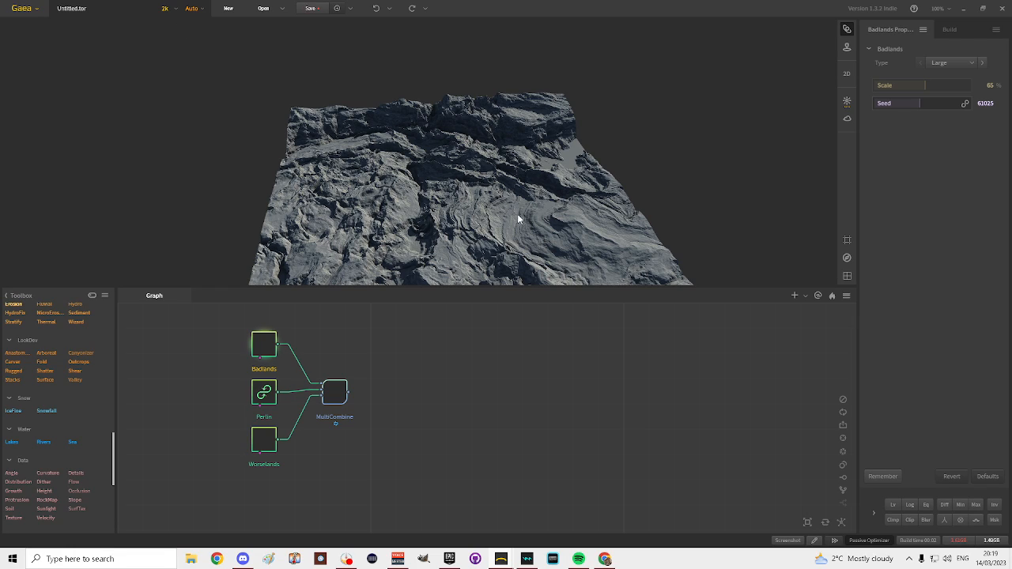
- Set the Perlin node's seed to 10498
{"action": "left_click", "coordinate": [265, 394]}
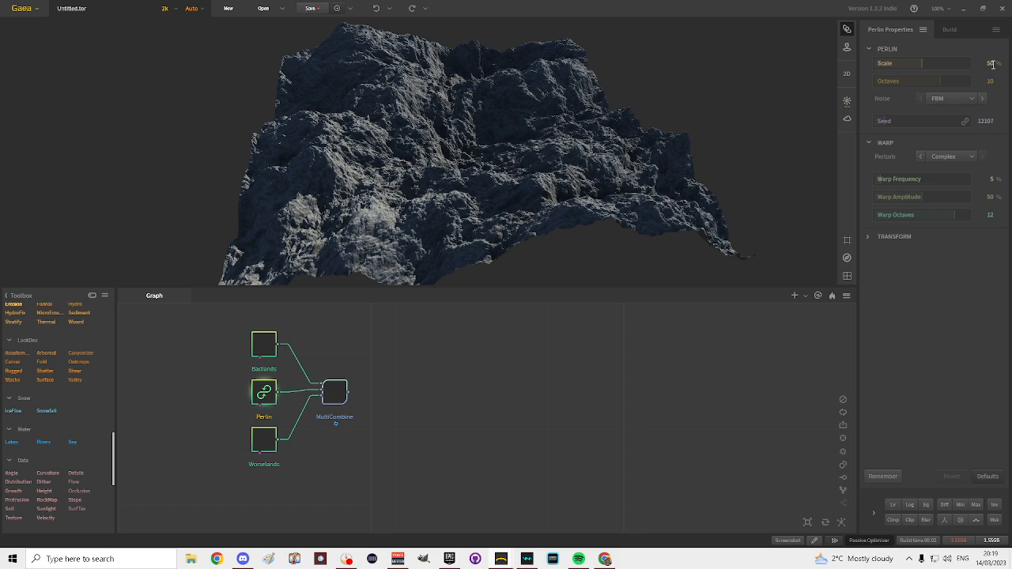
{"action": "left_click", "coordinate": [986, 120]}
{"action": "type", "text": "10498"}
{"action": "key", "text": "Return"}
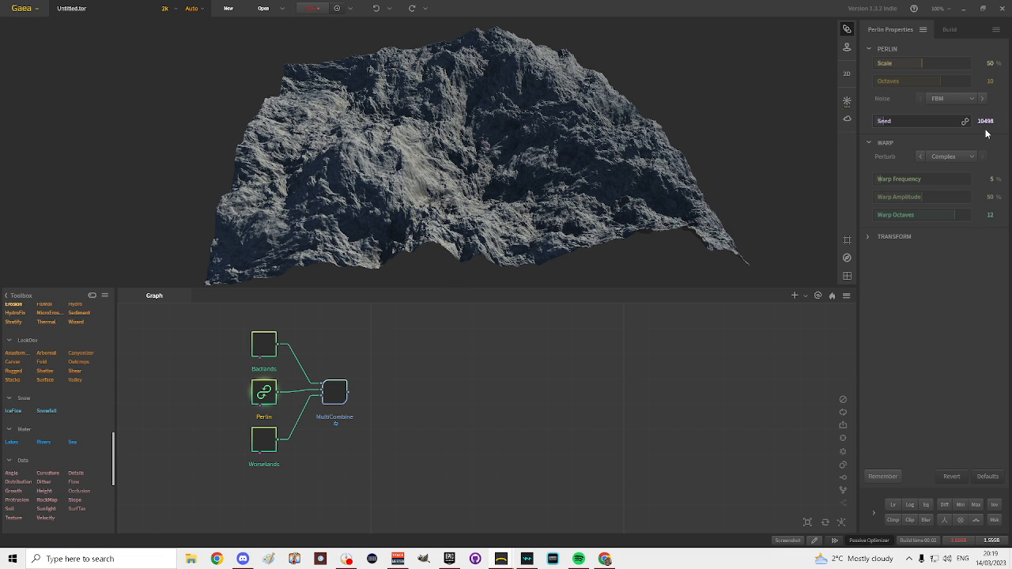
- Set the Worselands node's seed to 102309
{"action": "left_click", "coordinate": [264, 445]}
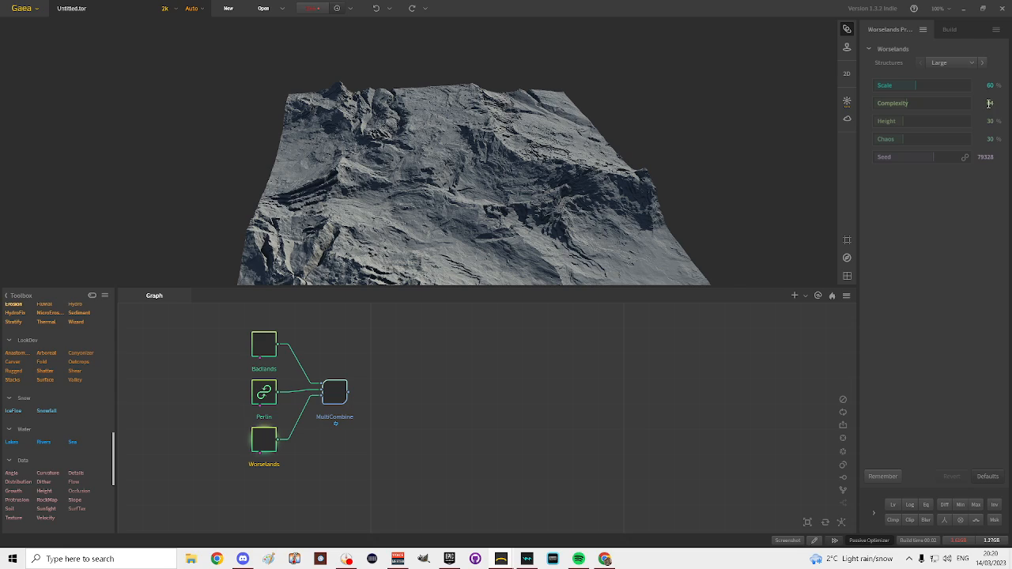
{"action": "left_click", "coordinate": [985, 157]}
{"action": "key", "text": "Return"}
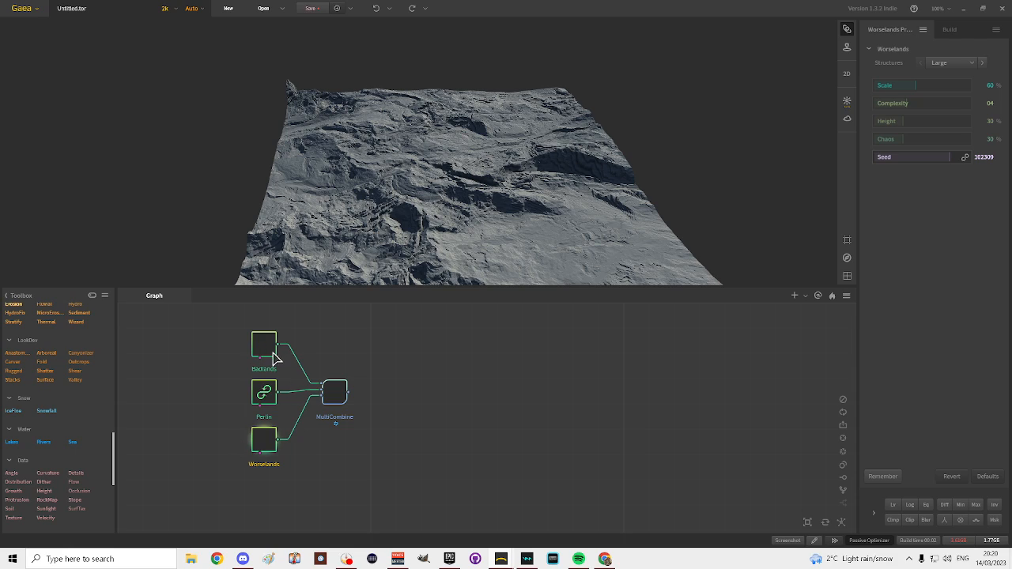
- Preview the MultiCombine terrain and set the node's blend ratio to 54%
{"action": "left_click", "coordinate": [336, 395]}
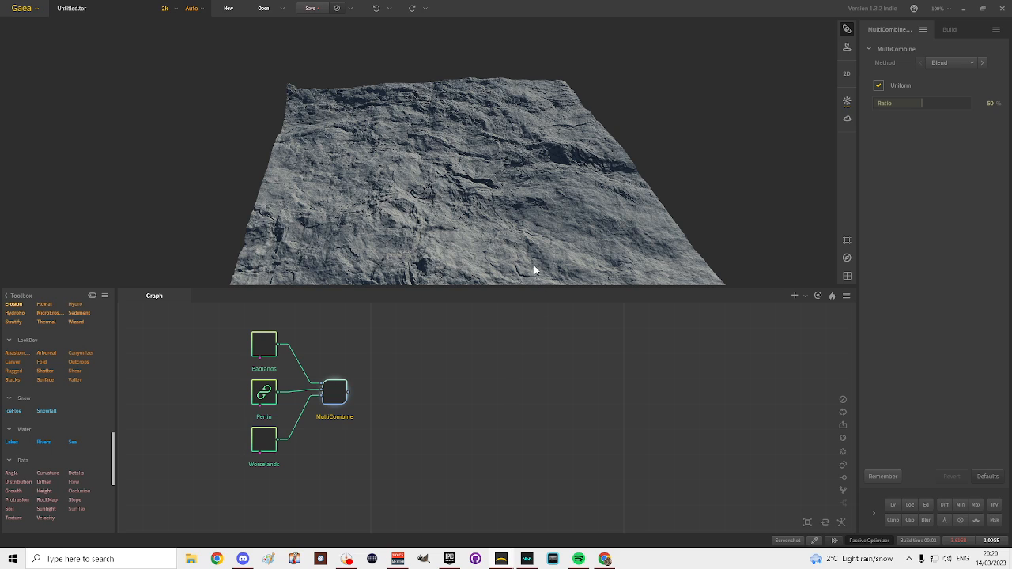
{"action": "left_click", "coordinate": [564, 242]}
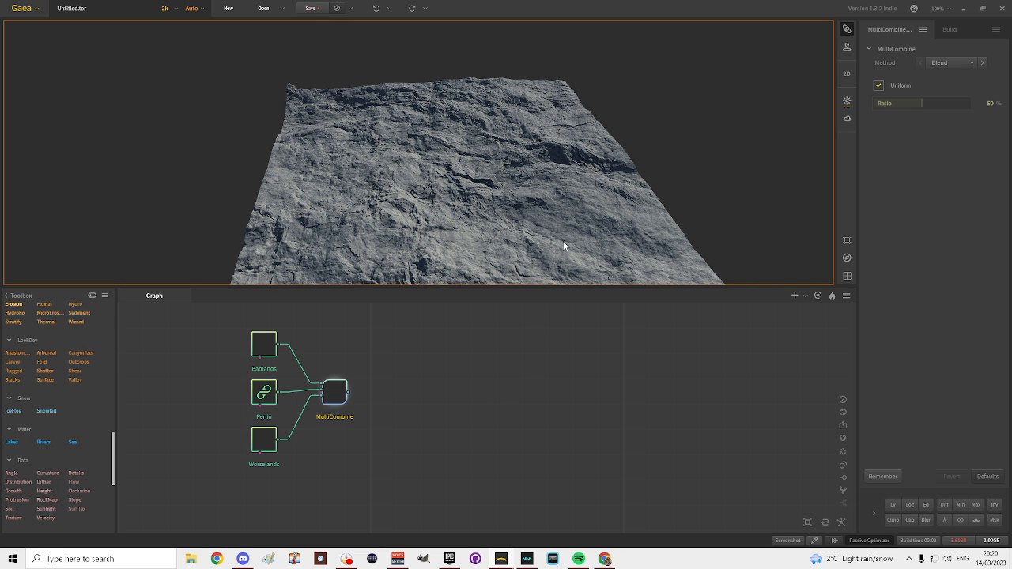
{"action": "mouse_move", "coordinate": [563, 241]}
{"action": "left_mouse_down"}
{"action": "mouse_move", "coordinate": [566, 217]}
{"action": "mouse_move", "coordinate": [576, 237]}
{"action": "left_mouse_up"}
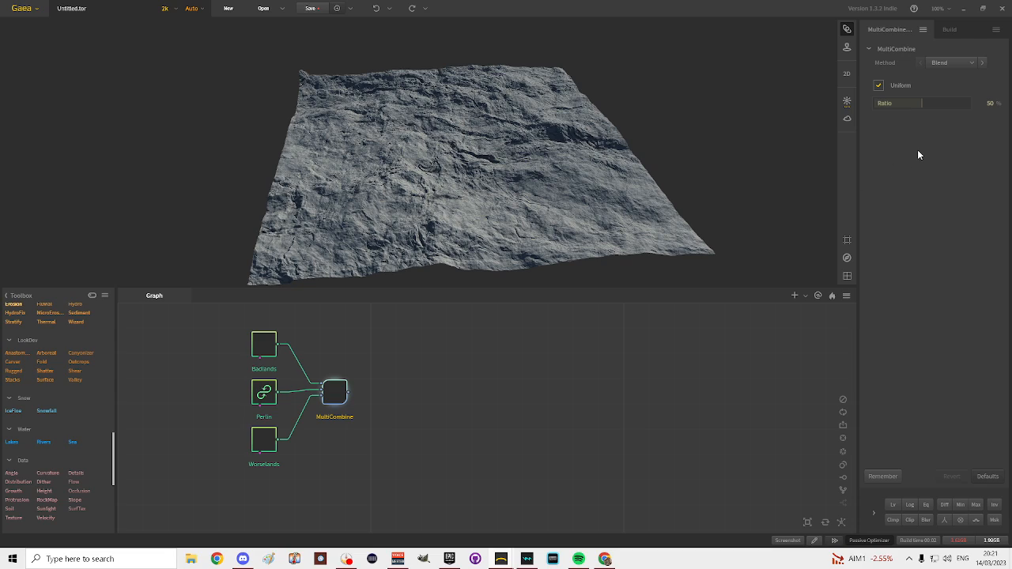
{"action": "left_click", "coordinate": [991, 105]}
{"action": "type", "text": "54"}
{"action": "key", "text": "Return"}
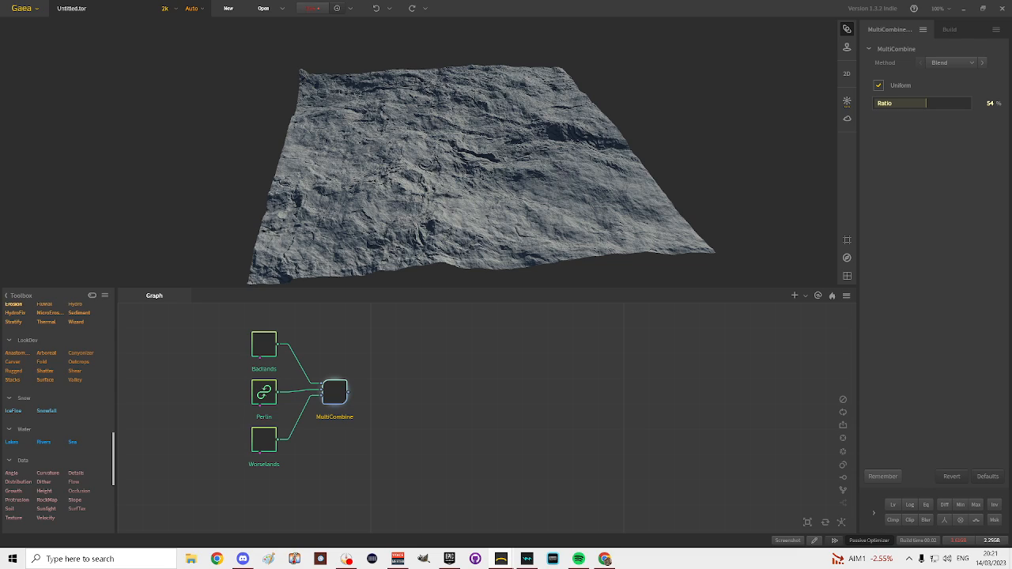
- Change the MultiCombine method to Multiply and inspect the whole combined terrain
{"action": "left_click", "coordinate": [944, 66]}
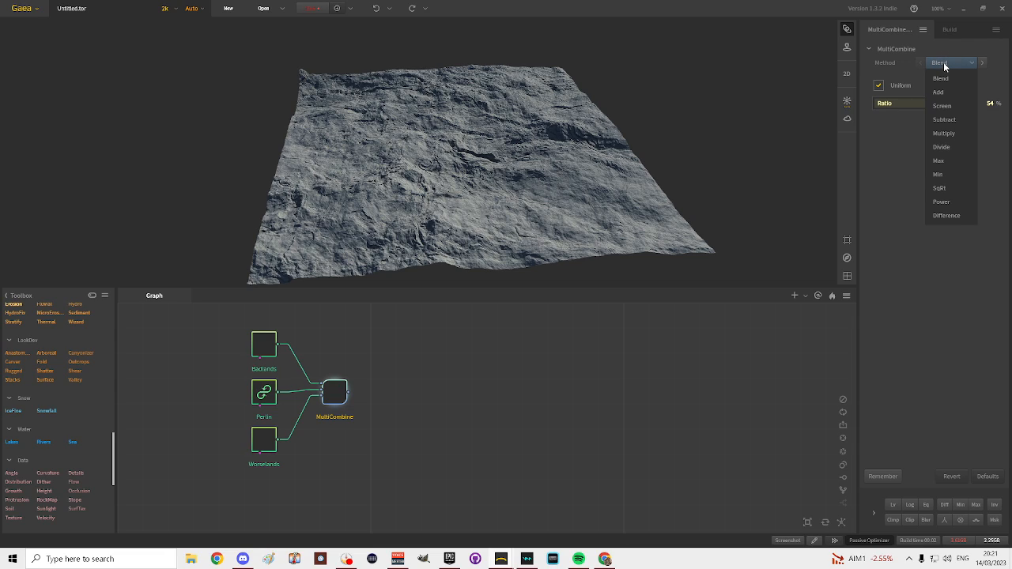
{"action": "left_click", "coordinate": [946, 133]}
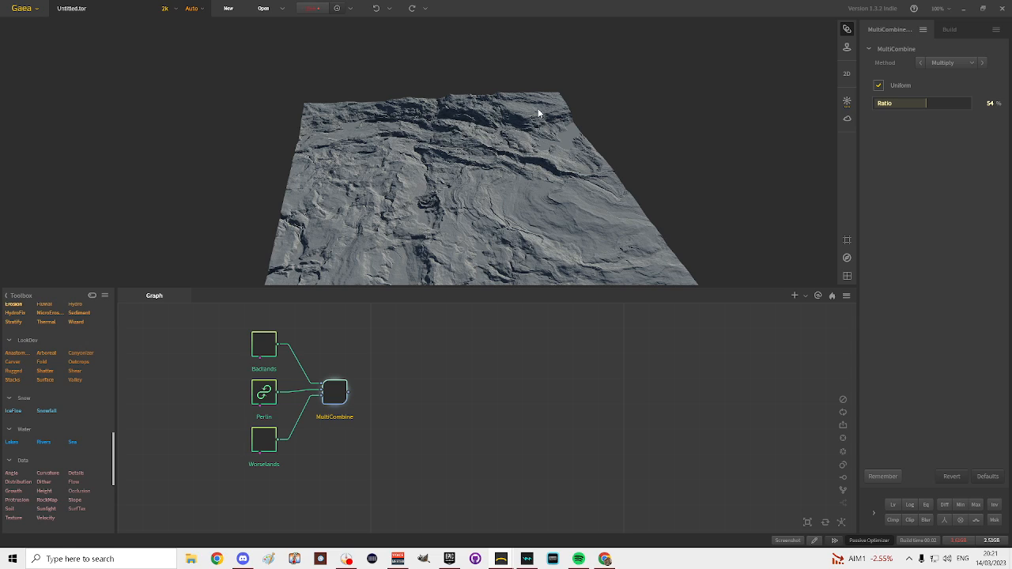
{"action": "left_click", "coordinate": [530, 189]}
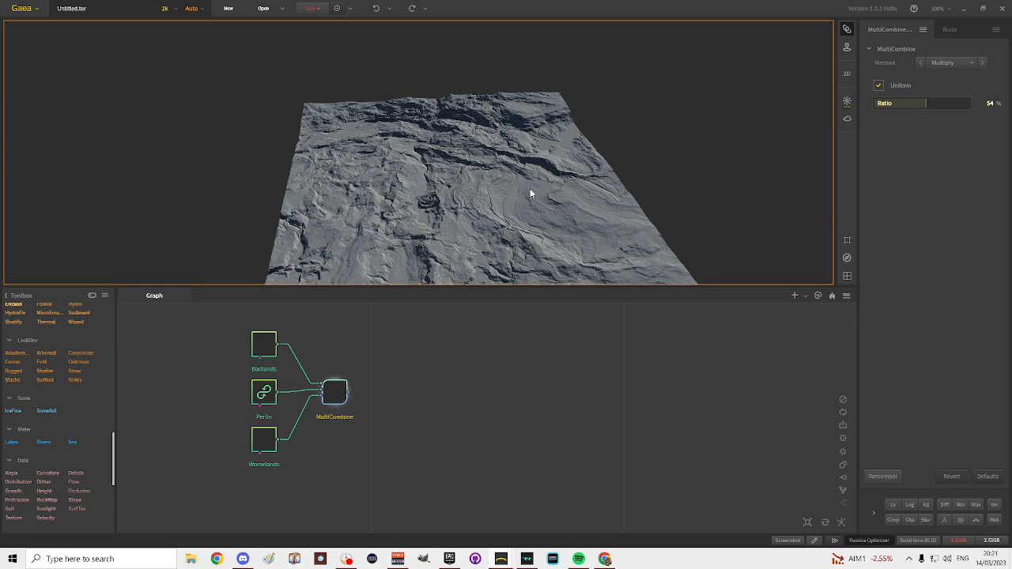
{"action": "scroll", "coordinate": [531, 190], "scroll_direction": "down", "scroll_amount": 3}
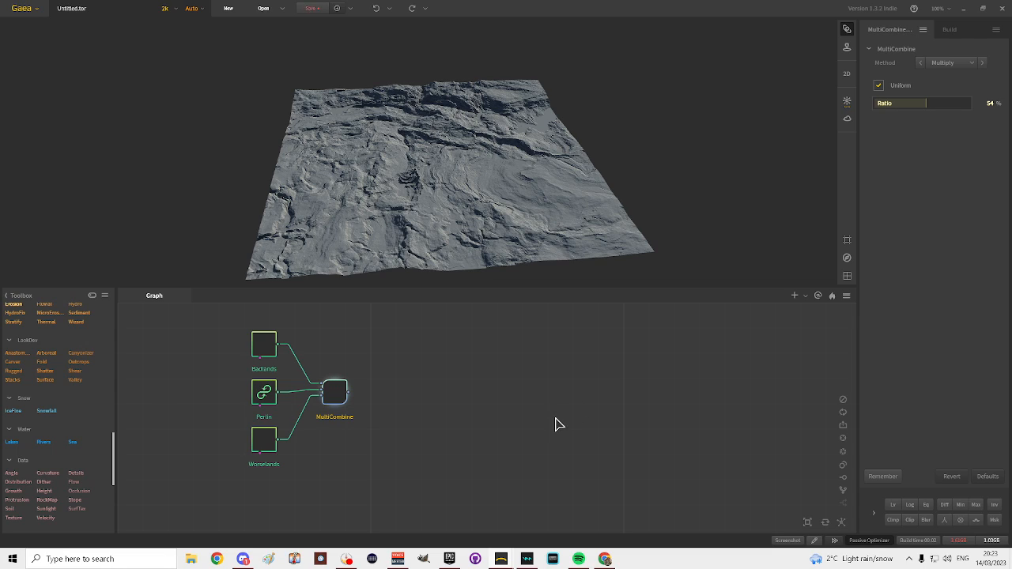
- Look through the toolbox's node categories, from Color and Data back up to Profile, Adjustments and Geo Primitives
{"action": "scroll", "coordinate": [61, 404], "scroll_direction": "down", "scroll_amount": 4}
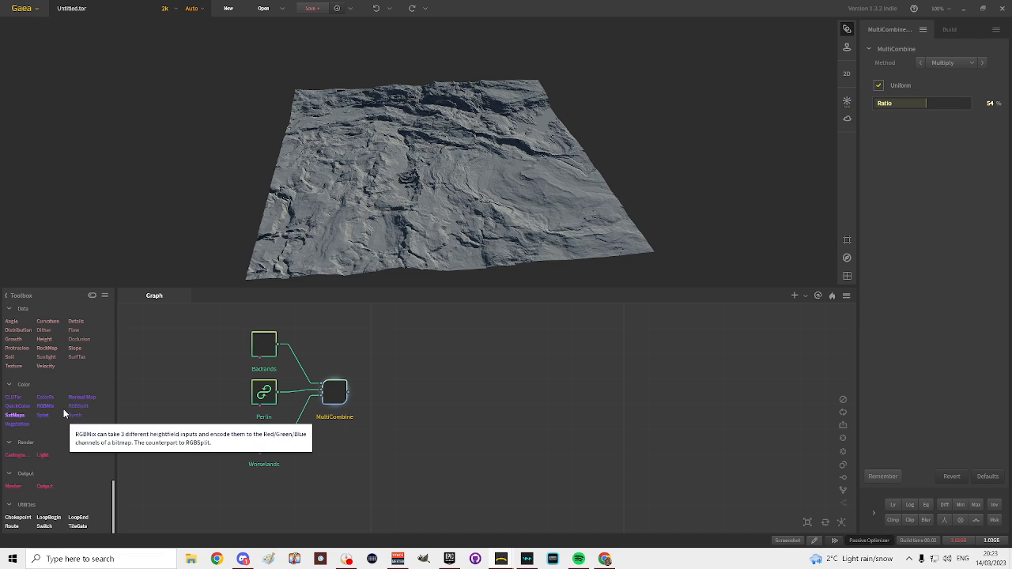
{"action": "scroll", "coordinate": [71, 416], "scroll_direction": "up", "scroll_amount": 1}
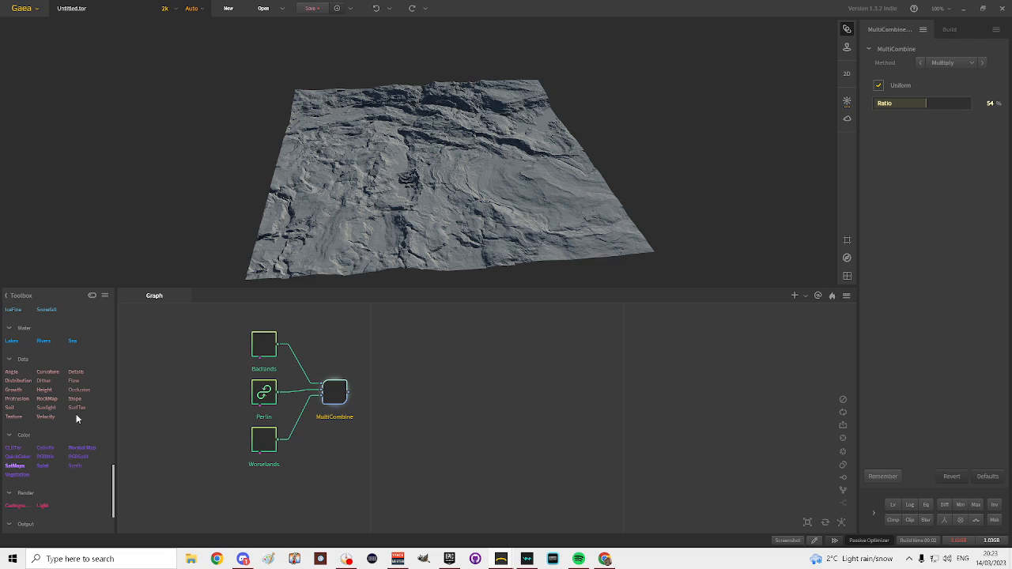
{"action": "scroll", "coordinate": [75, 418], "scroll_direction": "up", "scroll_amount": 2}
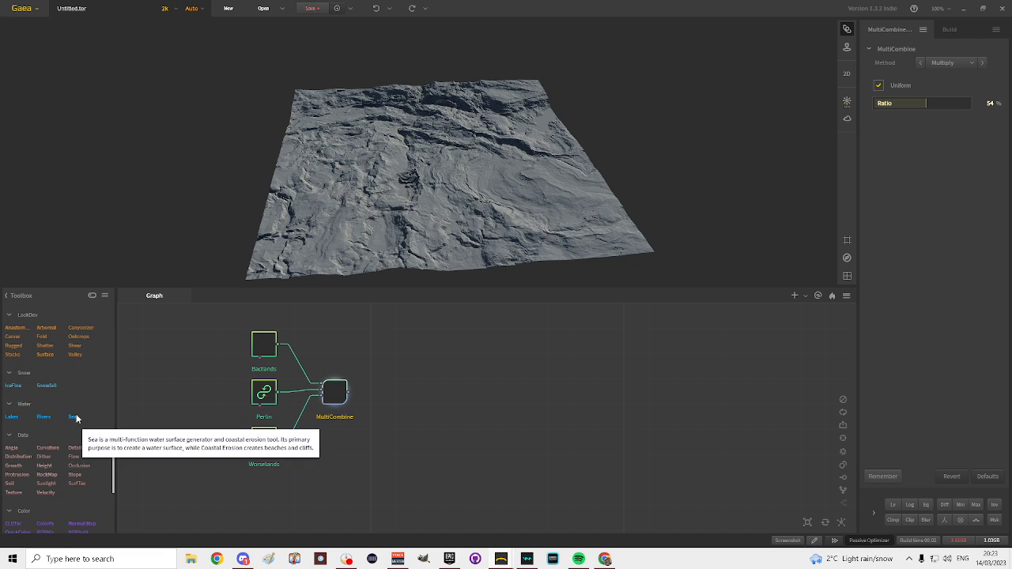
{"action": "scroll", "coordinate": [76, 418], "scroll_direction": "up", "scroll_amount": 2}
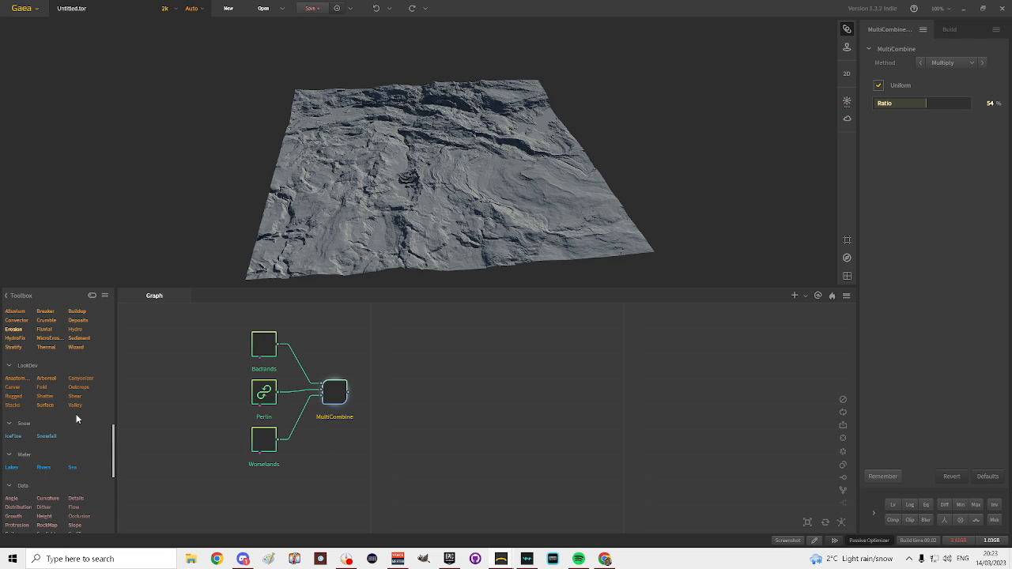
{"action": "scroll", "coordinate": [77, 418], "scroll_direction": "up", "scroll_amount": 2}
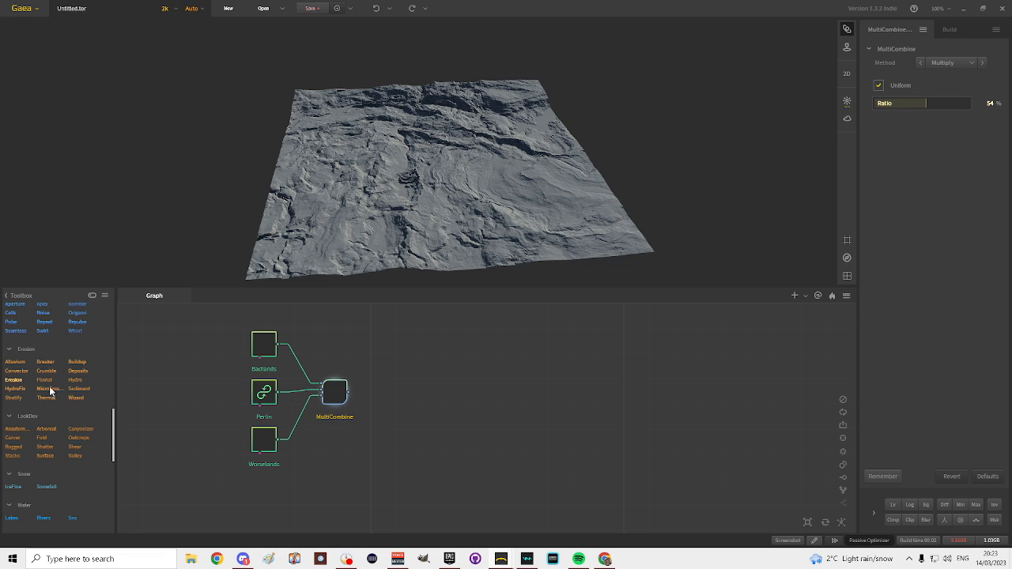
{"action": "scroll", "coordinate": [73, 391], "scroll_direction": "up", "scroll_amount": 2}
{"action": "scroll", "coordinate": [79, 399], "scroll_direction": "up", "scroll_amount": 3}
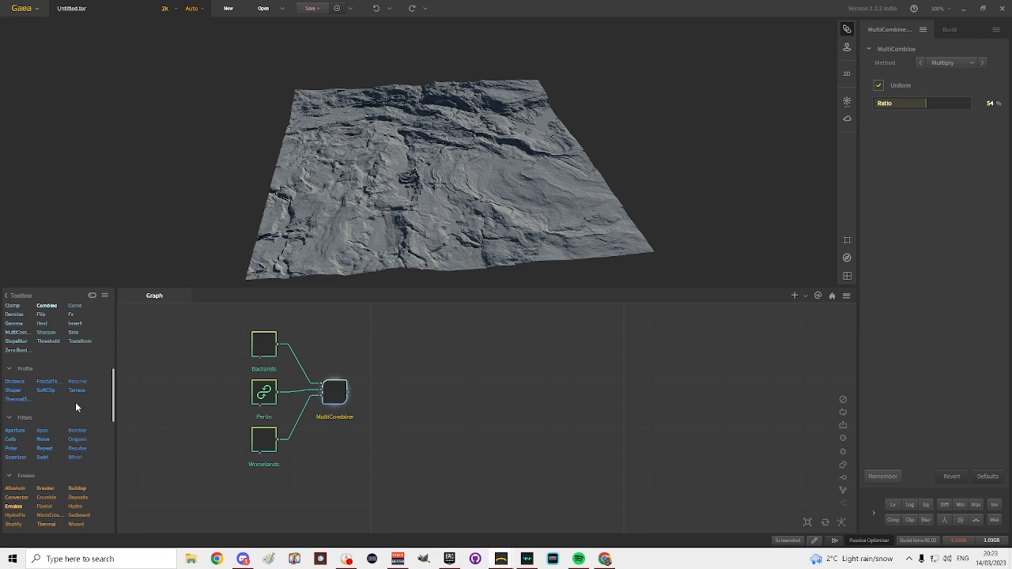
{"action": "scroll", "coordinate": [76, 407], "scroll_direction": "up", "scroll_amount": 1}
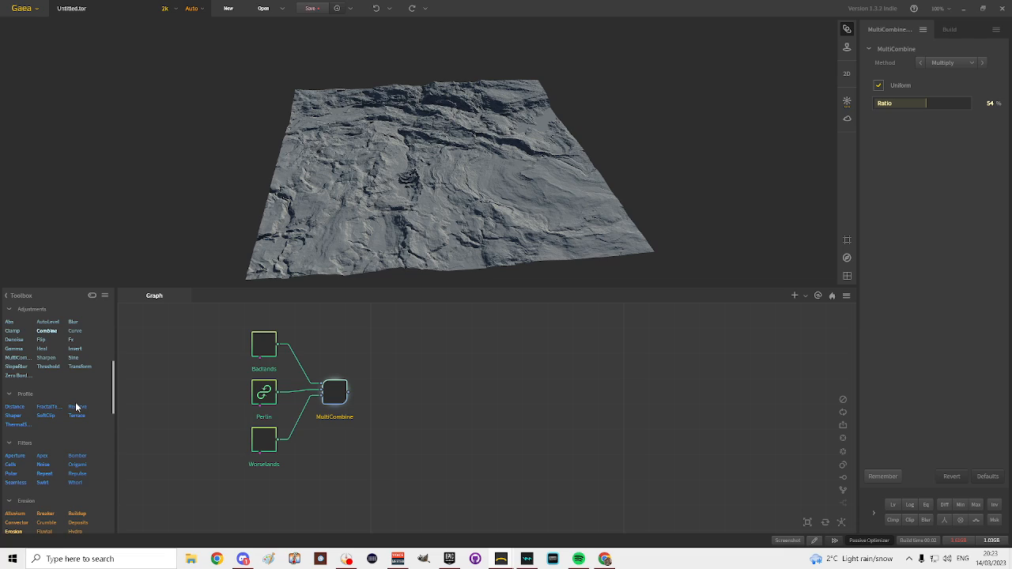
{"action": "scroll", "coordinate": [72, 407], "scroll_direction": "up", "scroll_amount": 1}
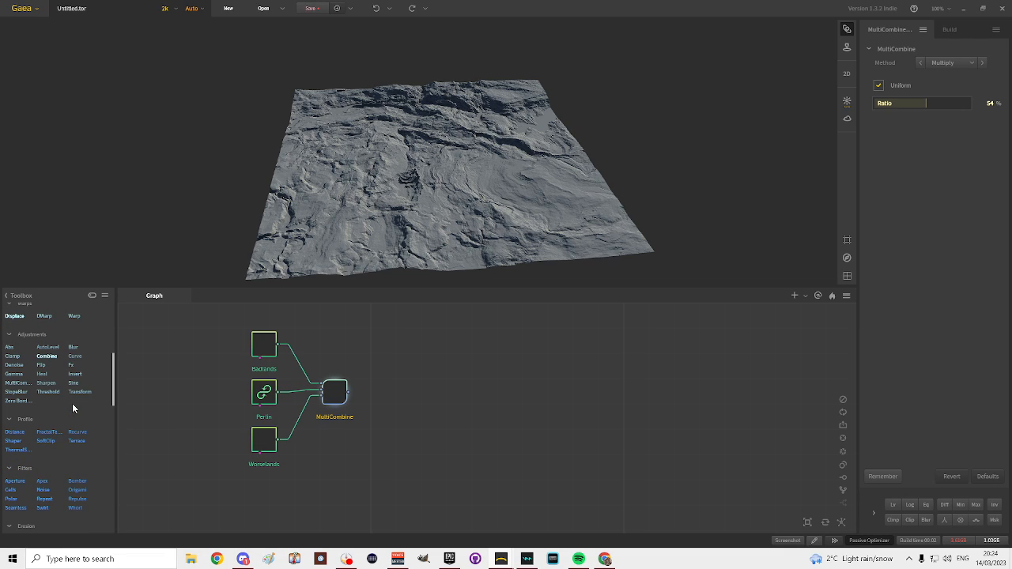
{"action": "scroll", "coordinate": [72, 403], "scroll_direction": "up", "scroll_amount": 3}
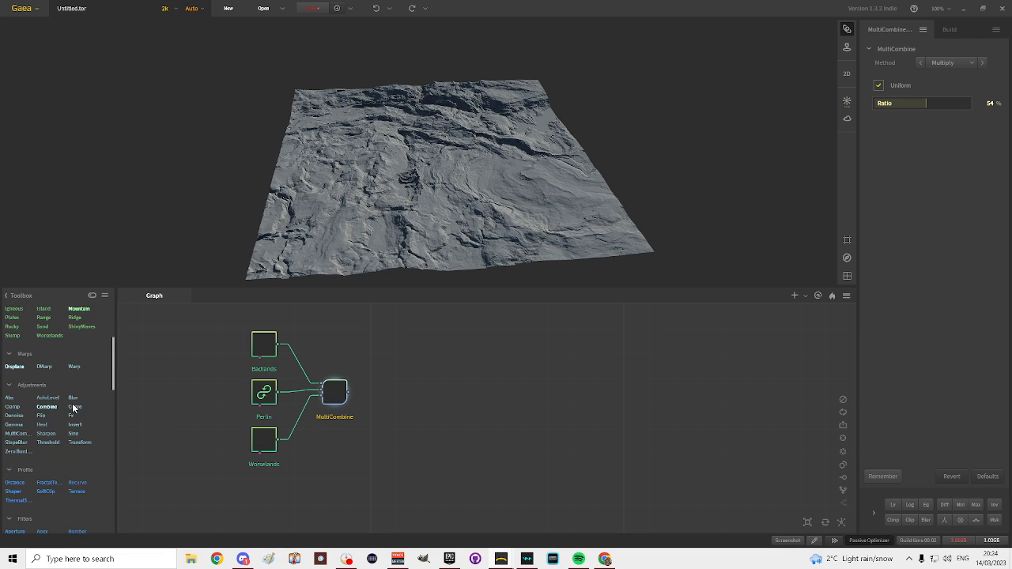
- Add a FractalTerraces node beside MultiCombine and connect the MultiCombine output to its input
{"action": "right_click", "coordinate": [383, 393]}
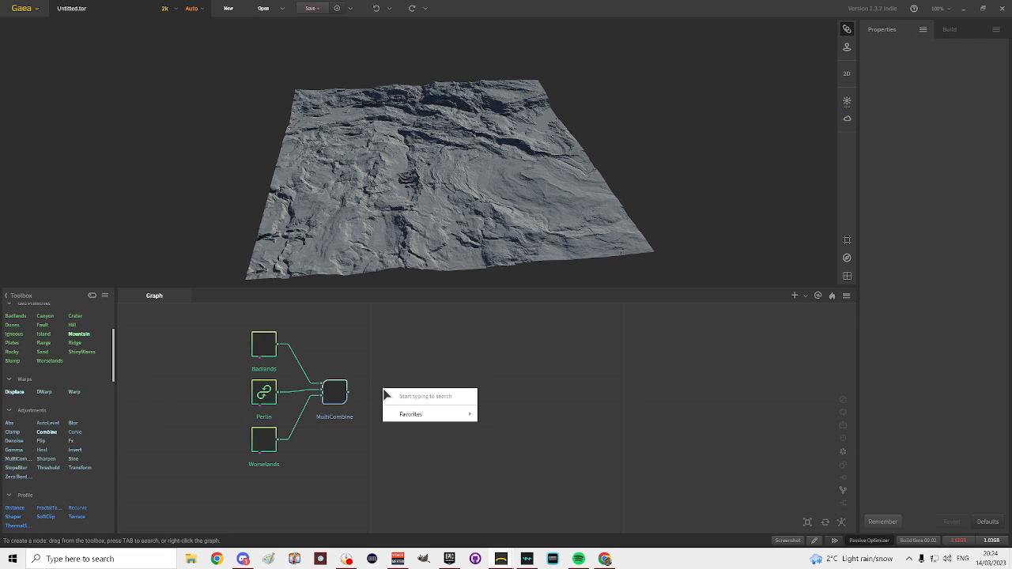
{"action": "type", "text": "f"}
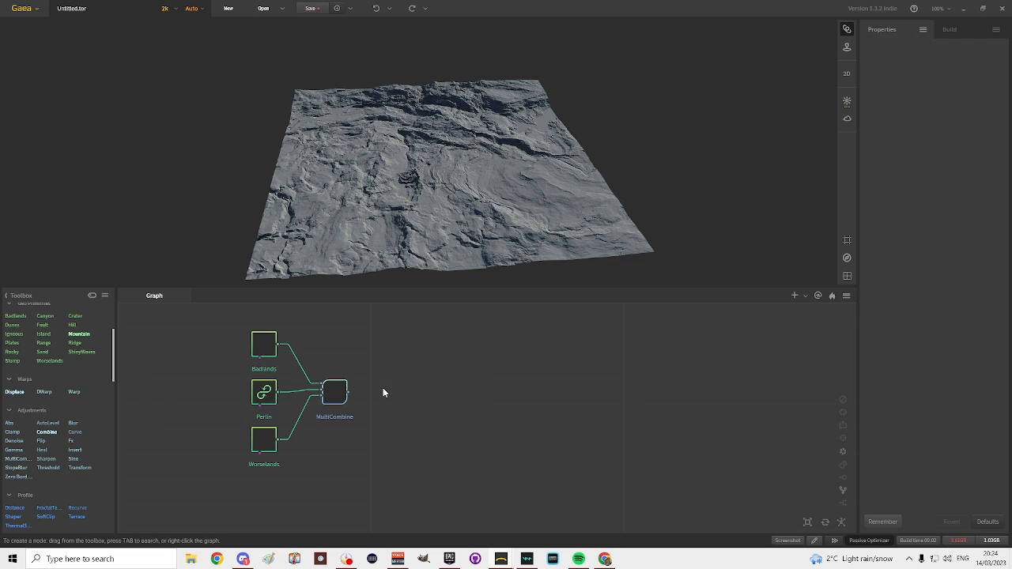
{"action": "type", "text": "rac"}
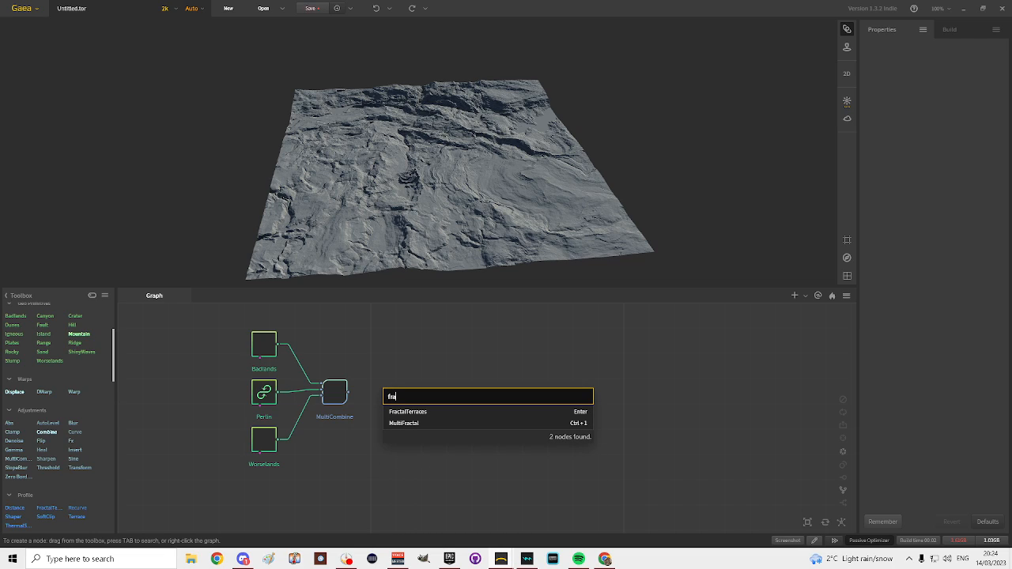
{"action": "left_click", "coordinate": [417, 412]}
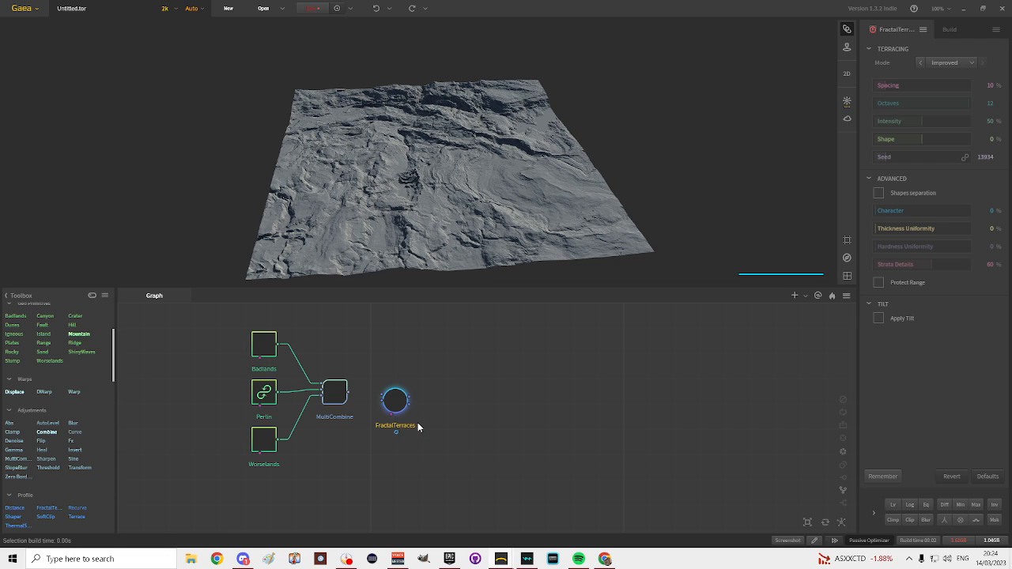
{"action": "left_click_drag", "start_coordinate": [391, 394], "coordinate": [391, 384]}
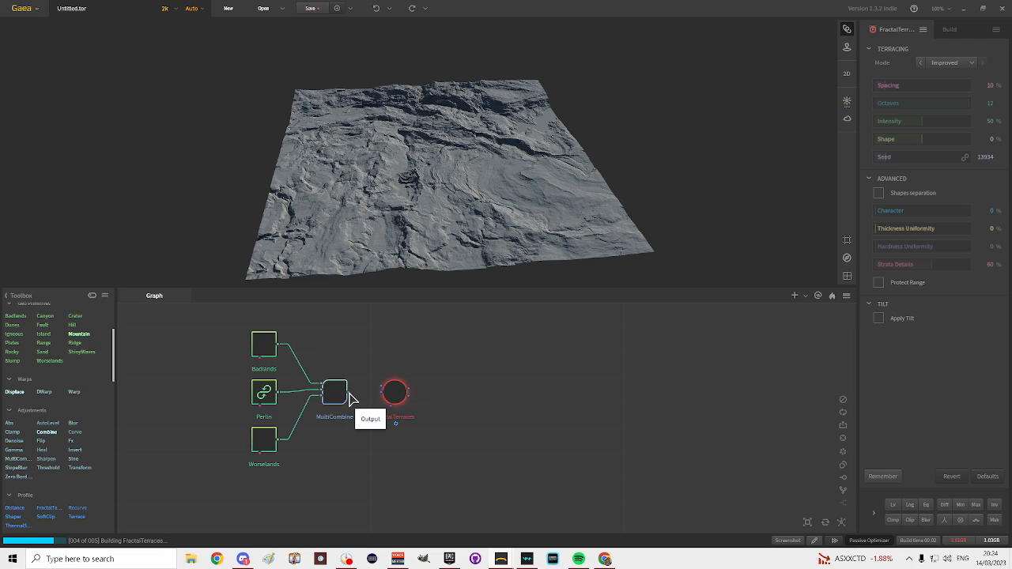
{"action": "left_click_drag", "start_coordinate": [349, 394], "coordinate": [382, 389]}
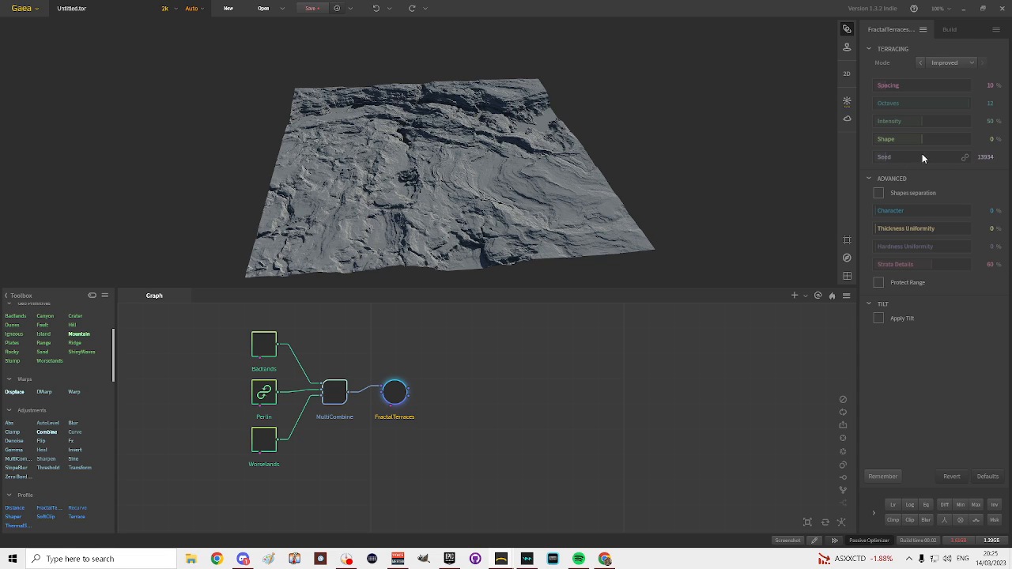
- Try several randomized seeds on the FractalTerraces node
{"action": "left_click", "coordinate": [985, 158]}
{"action": "left_click", "coordinate": [966, 160]}
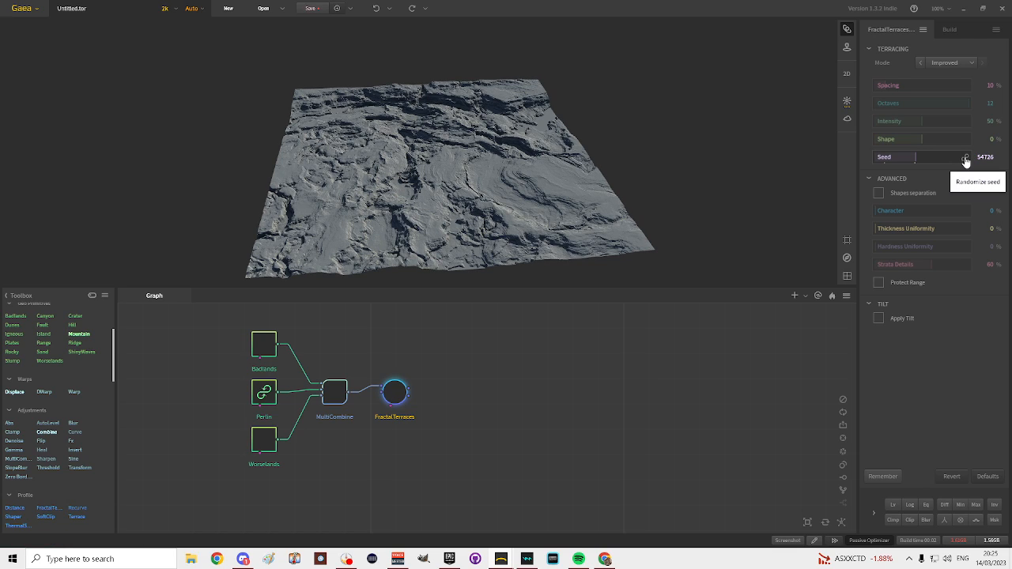
{"action": "left_click", "coordinate": [966, 161]}
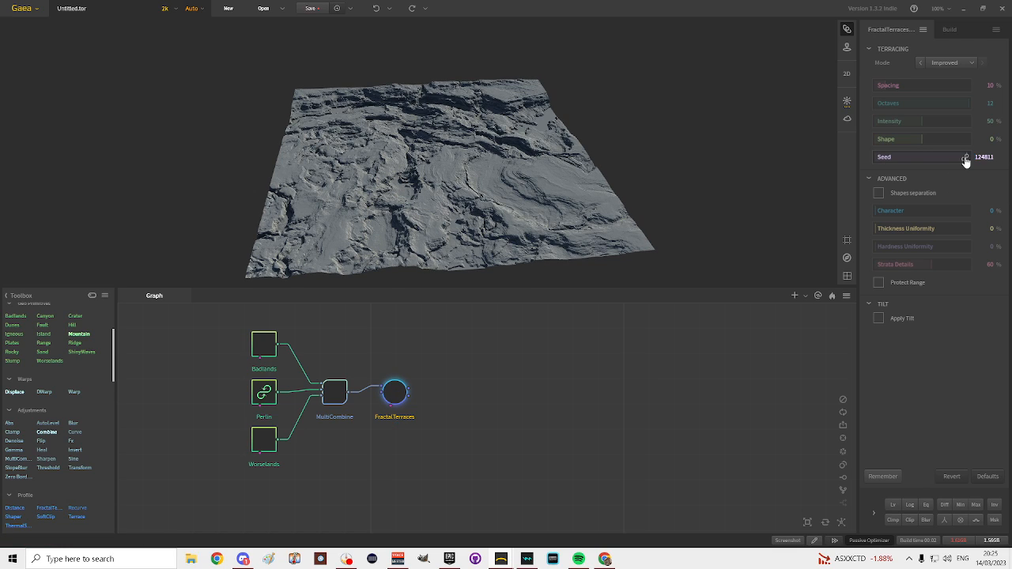
{"action": "left_click", "coordinate": [966, 161]}
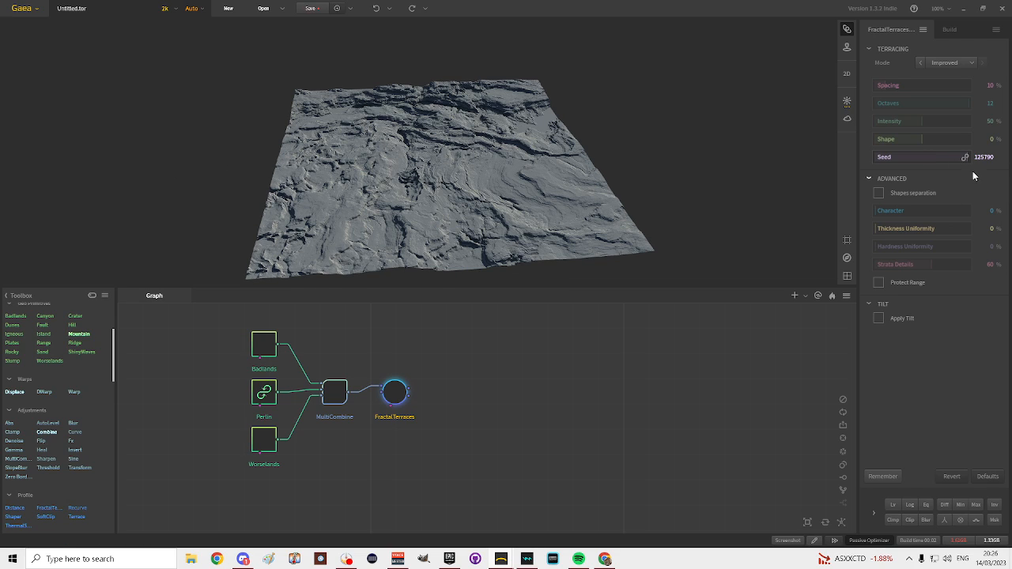
- Set the FractalTerraces node's seed to 18665
{"action": "double_click", "coordinate": [984, 156]}
{"action": "key", "text": "BackSpace"}
{"action": "type", "text": "15"}
{"action": "type", "text": "6"}
{"action": "type", "text": "6"}
{"action": "type", "text": "5"}
{"action": "key", "text": "Return"}
{"action": "key", "text": "Return"}
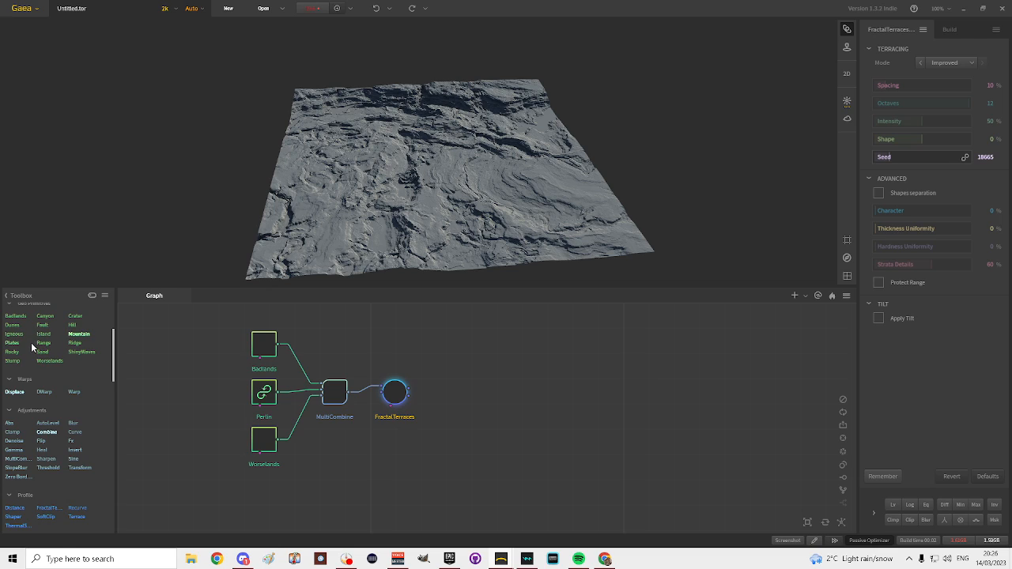
- Add a Terrace node beside FractalTerraces and connect the FractalTerraces output to its input
{"action": "scroll", "coordinate": [42, 396], "scroll_direction": "down", "scroll_amount": 2}
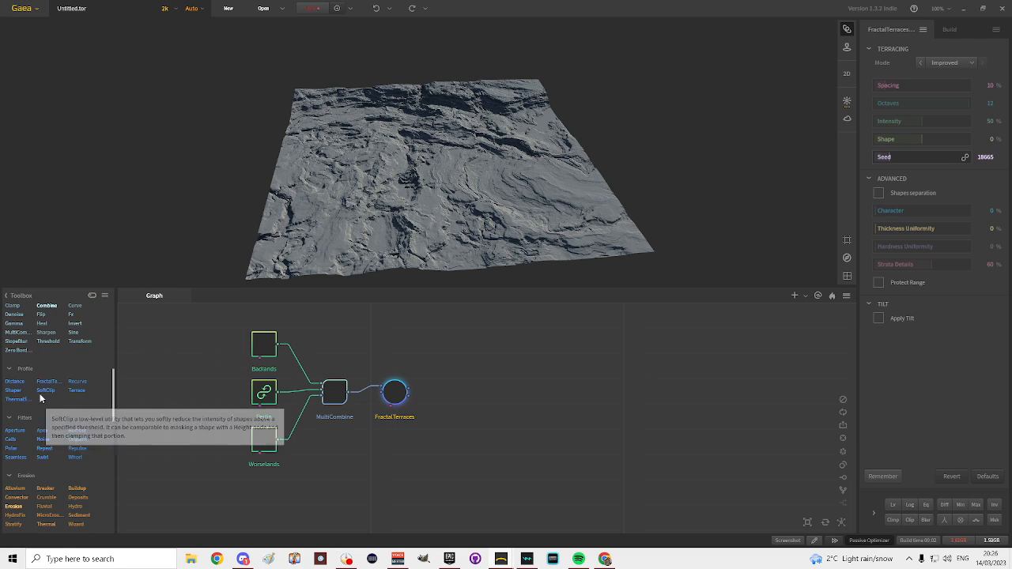
{"action": "scroll", "coordinate": [64, 400], "scroll_direction": "up", "scroll_amount": 4}
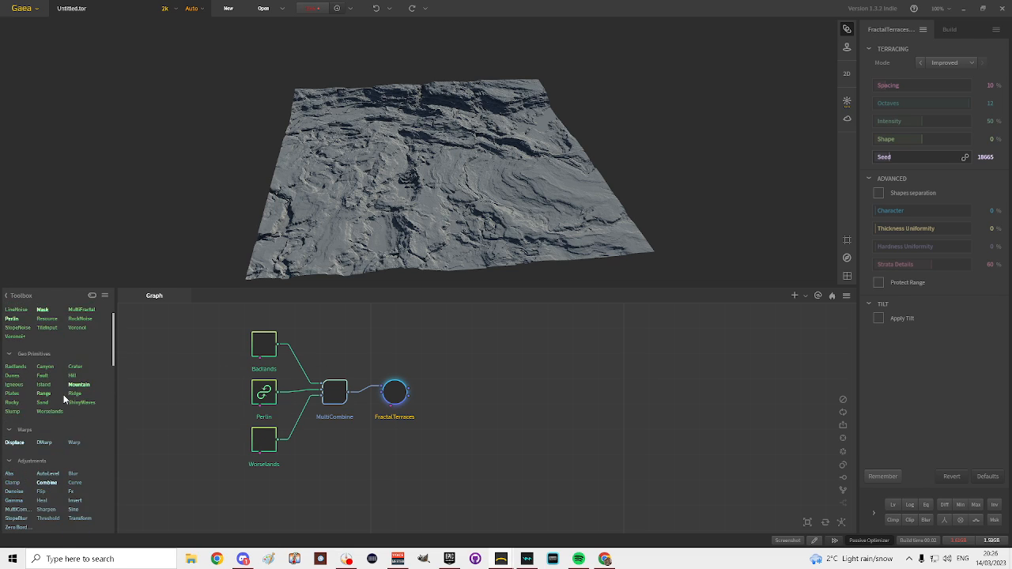
{"action": "left_click", "coordinate": [445, 392]}
{"action": "right_click", "coordinate": [444, 391]}
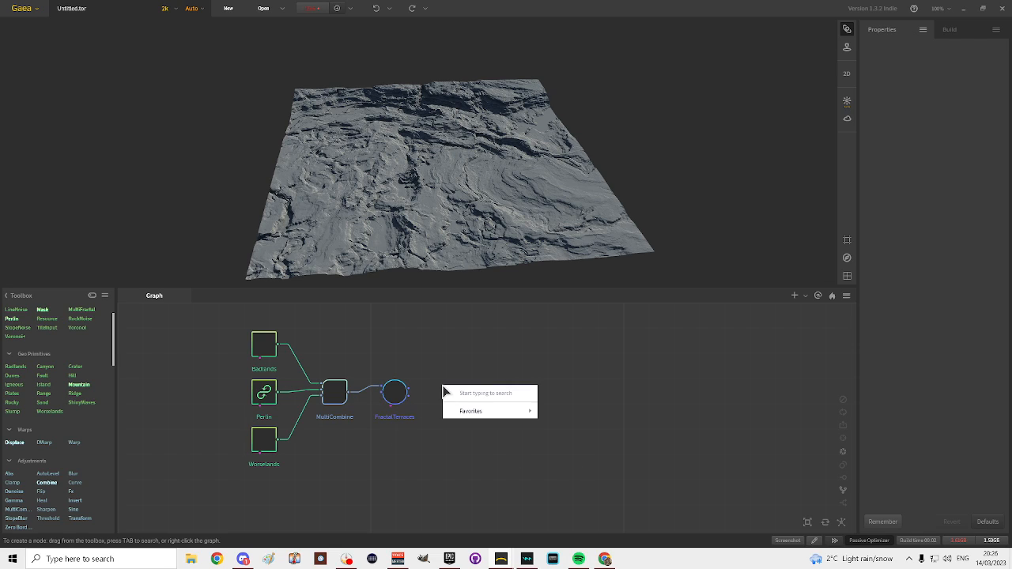
{"action": "left_click", "coordinate": [445, 393]}
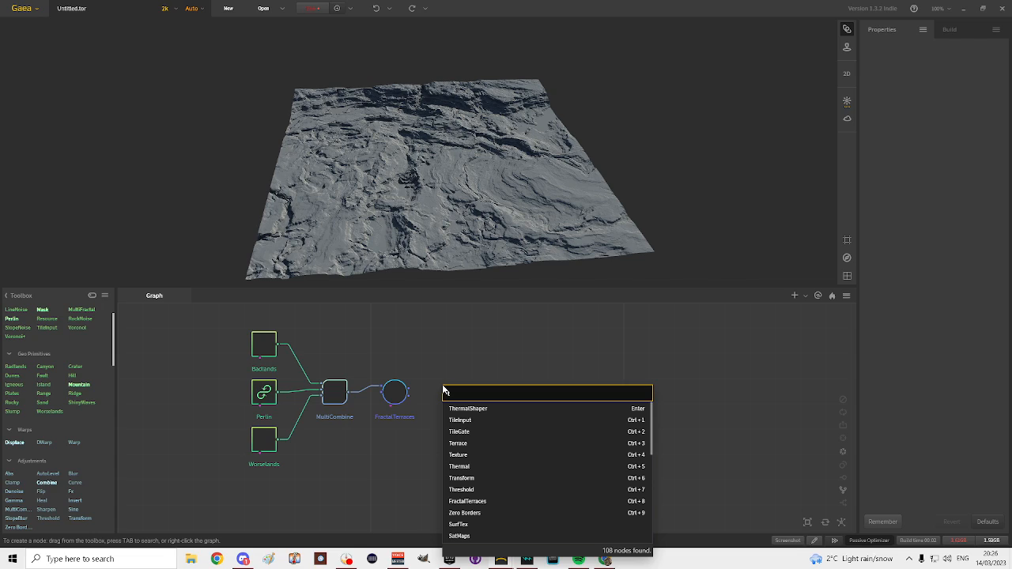
{"action": "type", "text": "ter"}
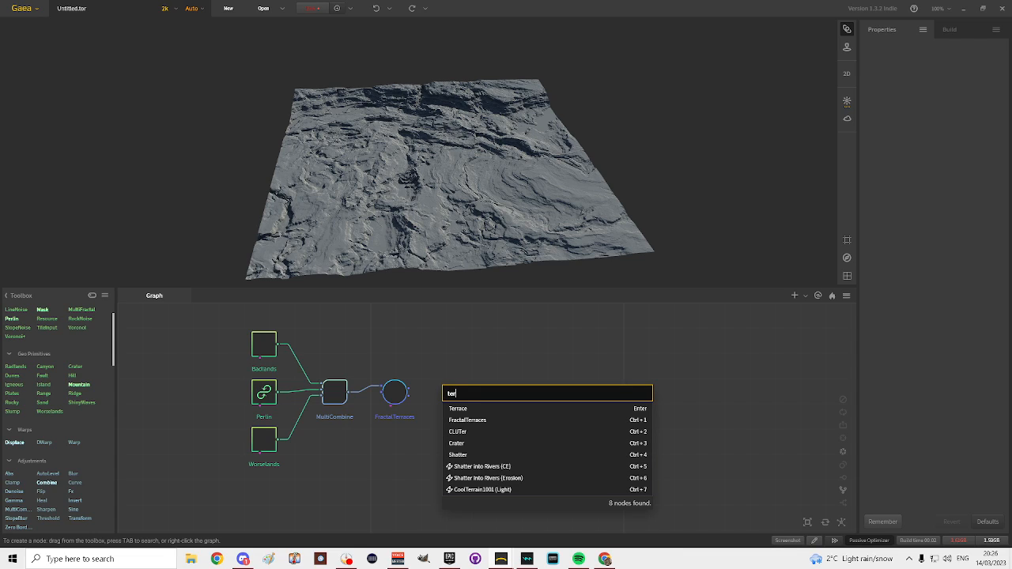
{"action": "left_click", "coordinate": [462, 409]}
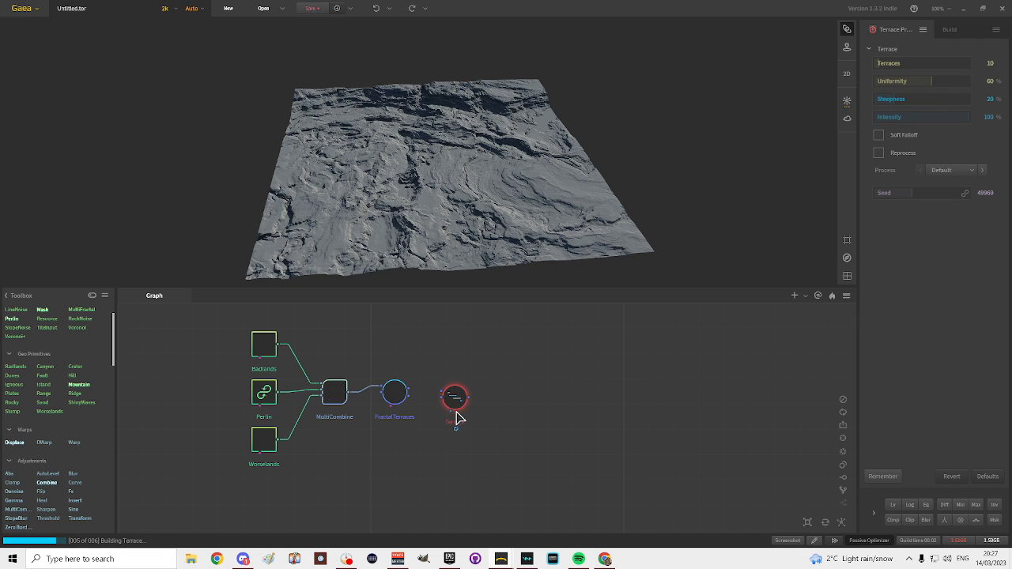
{"action": "left_click_drag", "start_coordinate": [459, 402], "coordinate": [444, 389]}
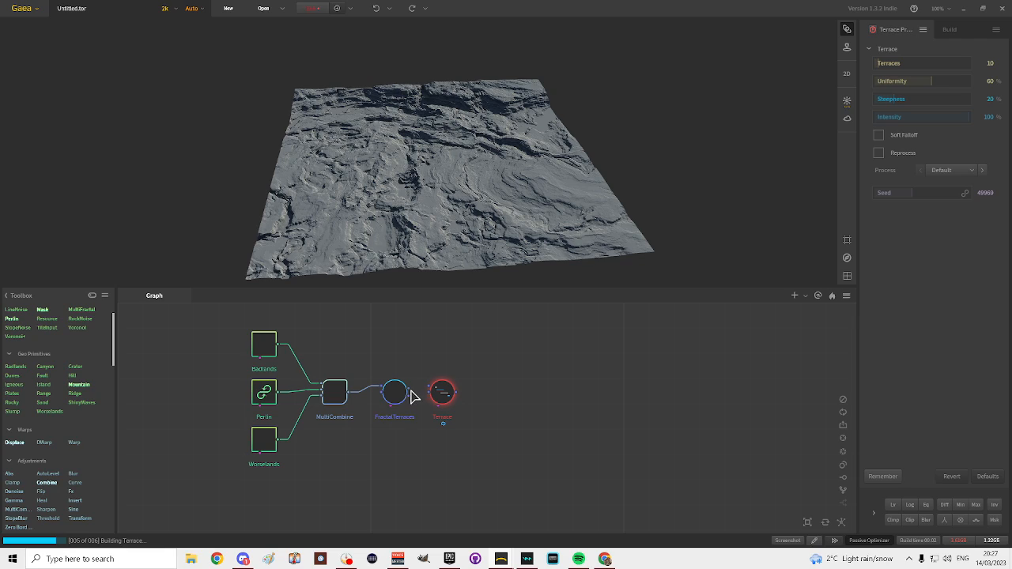
{"action": "left_click_drag", "start_coordinate": [409, 393], "coordinate": [432, 391]}
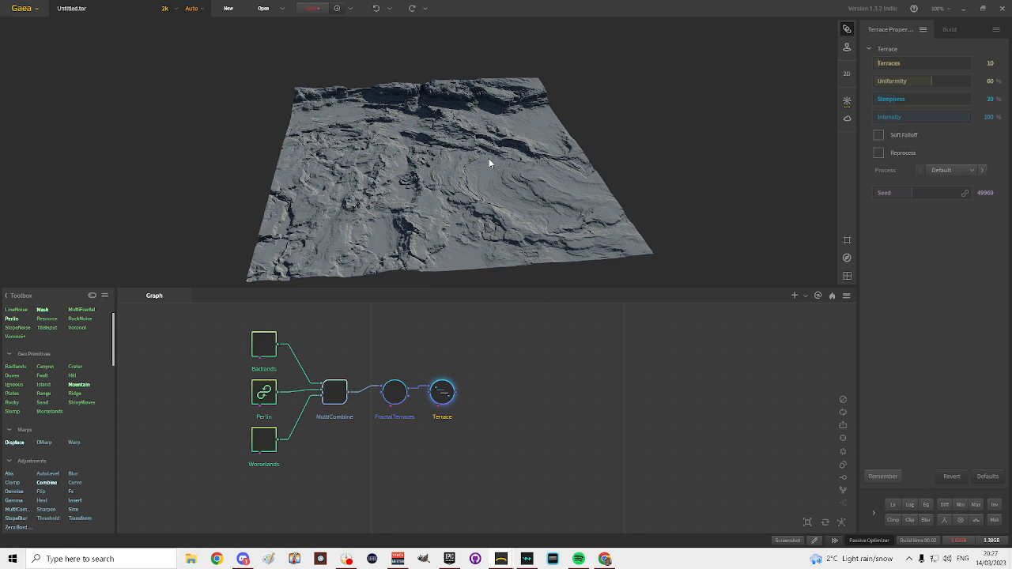
- Compare the terrain previews of the MultiCombine, FractalTerraces and Terrace nodes
{"action": "left_click", "coordinate": [398, 395]}
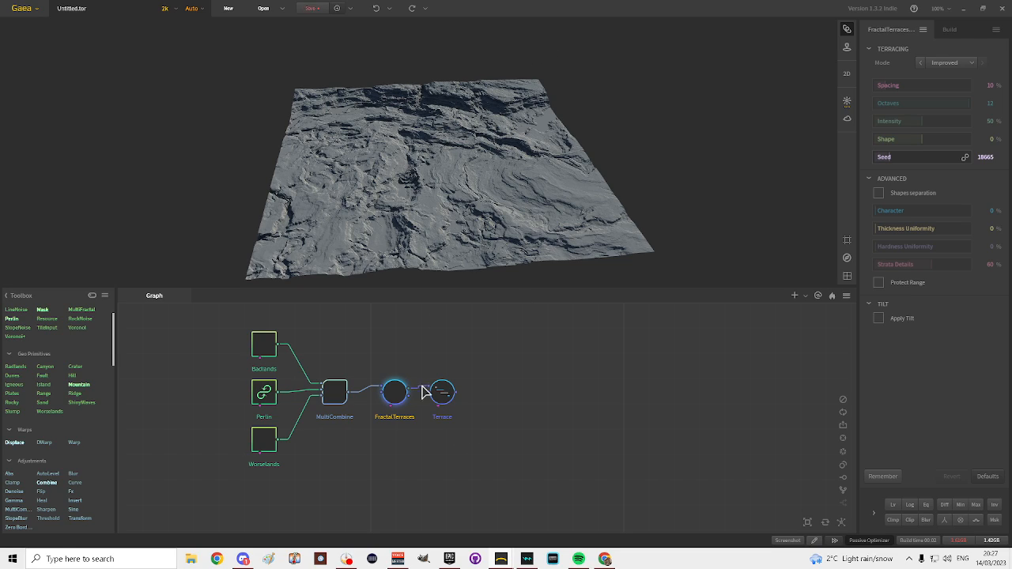
{"action": "left_click", "coordinate": [444, 398]}
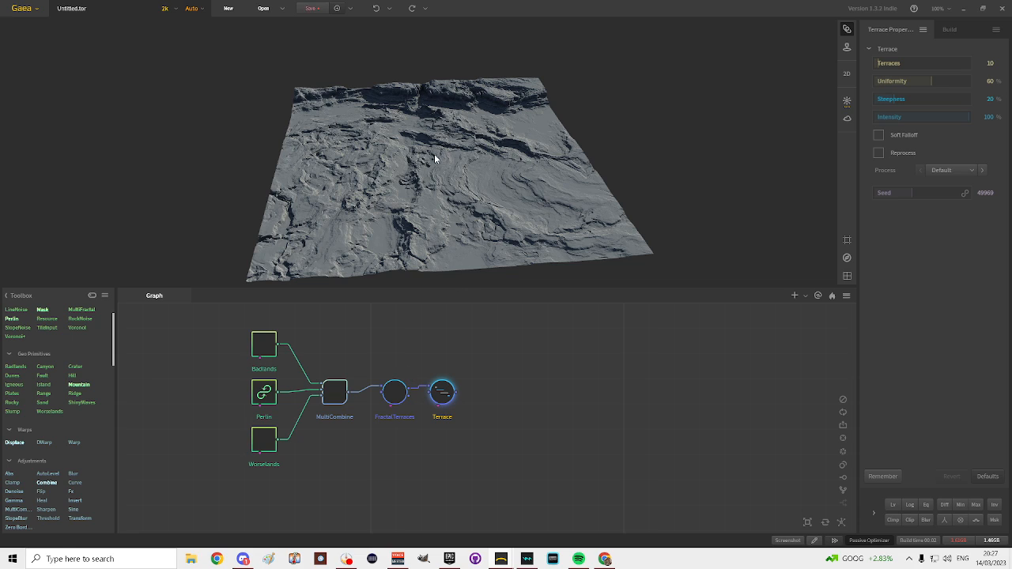
{"action": "left_click", "coordinate": [398, 395]}
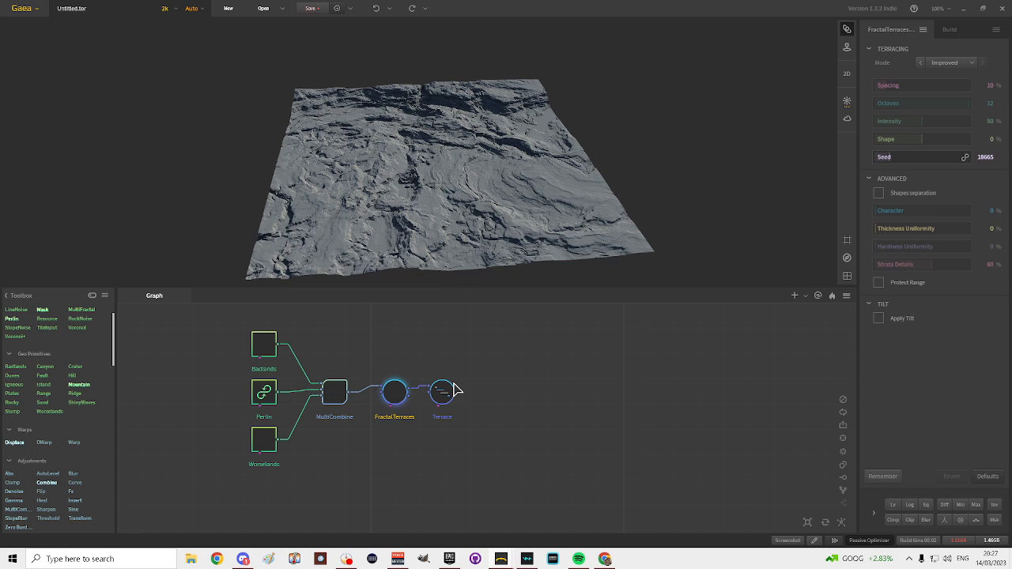
{"action": "left_click", "coordinate": [395, 392]}
{"action": "left_click", "coordinate": [336, 403]}
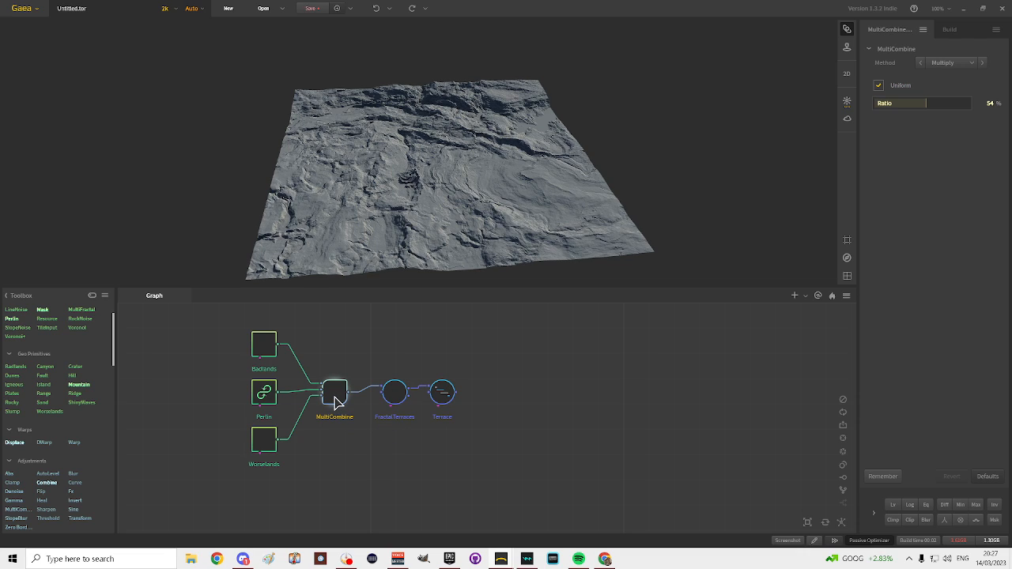
{"action": "left_click", "coordinate": [398, 394]}
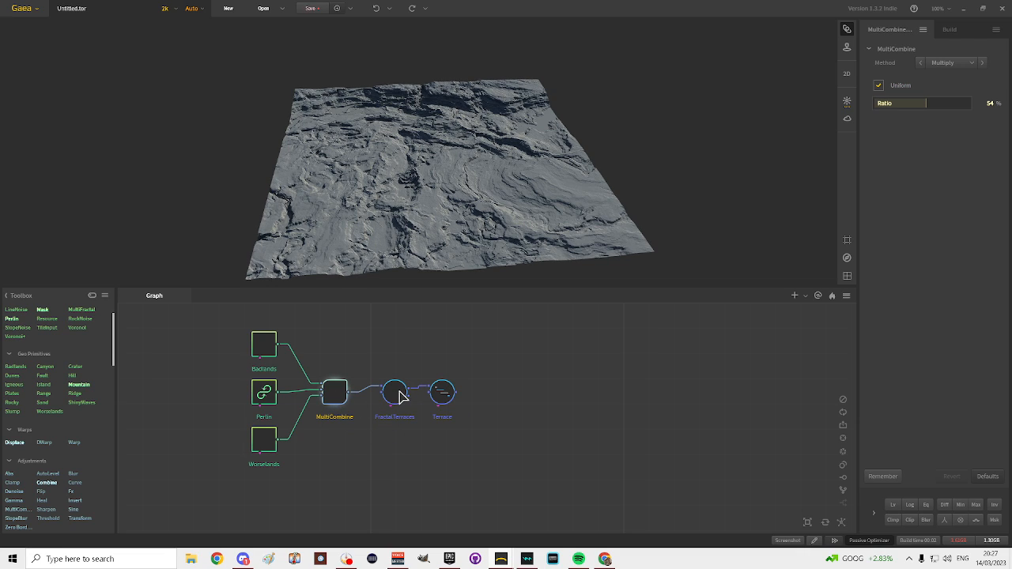
- Change the Terrace node's process to Residual
{"action": "left_click", "coordinate": [445, 393]}
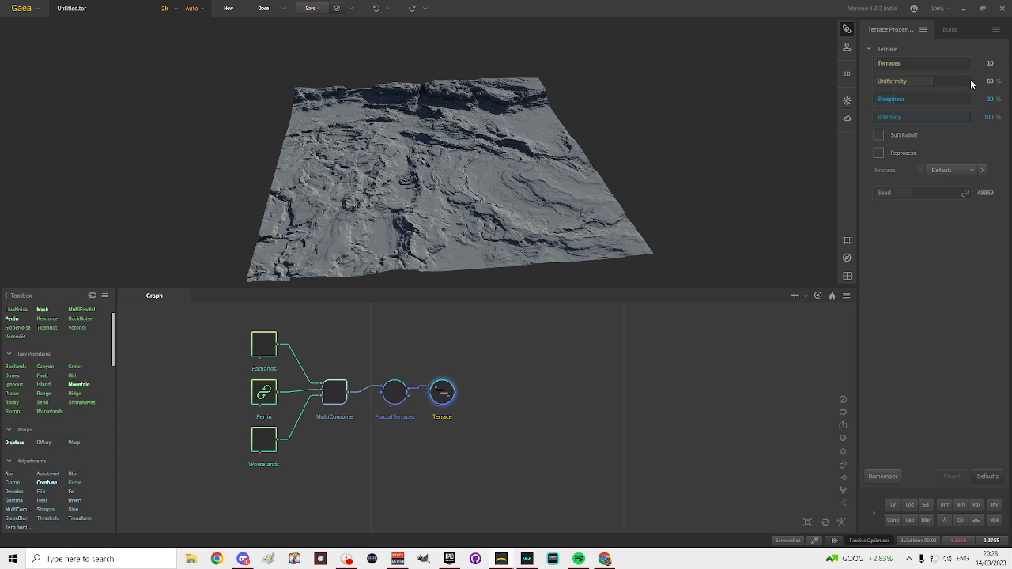
{"action": "left_click", "coordinate": [954, 171]}
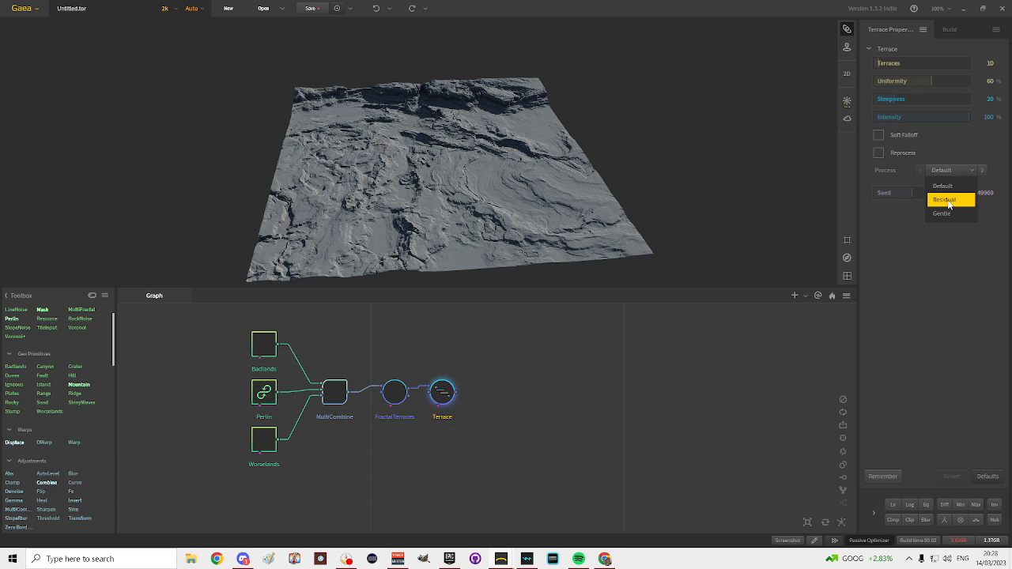
{"action": "left_click", "coordinate": [948, 201]}
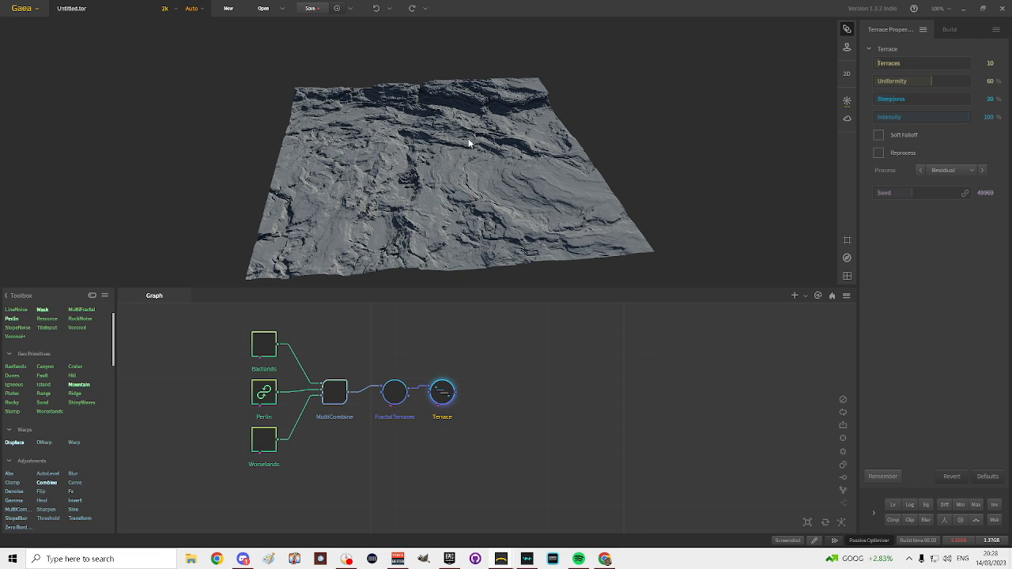
- Try the Default process on the Terrace node and switch it back to Residual
{"action": "left_click", "coordinate": [950, 171]}
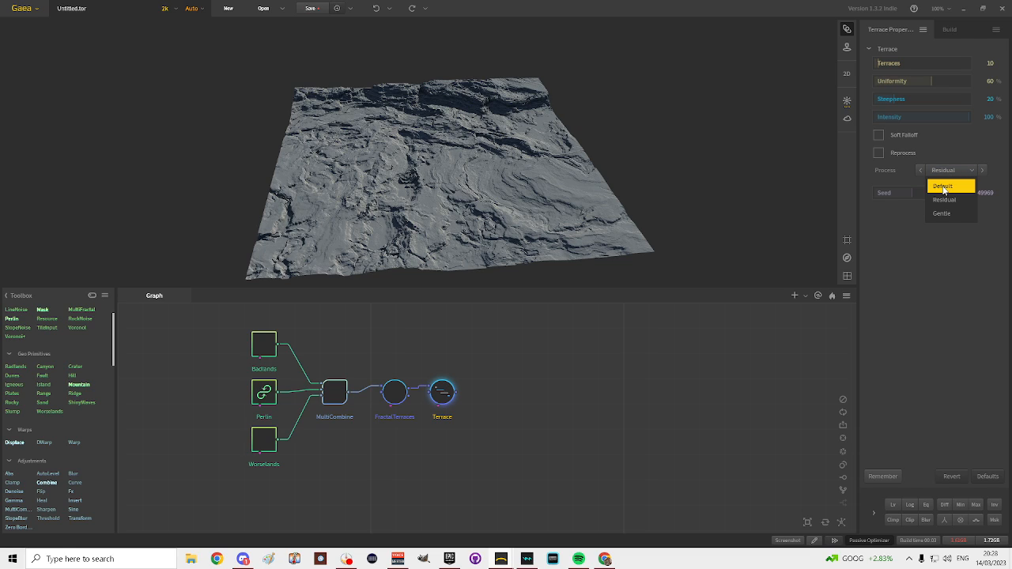
{"action": "left_click", "coordinate": [943, 188]}
{"action": "left_click", "coordinate": [950, 173]}
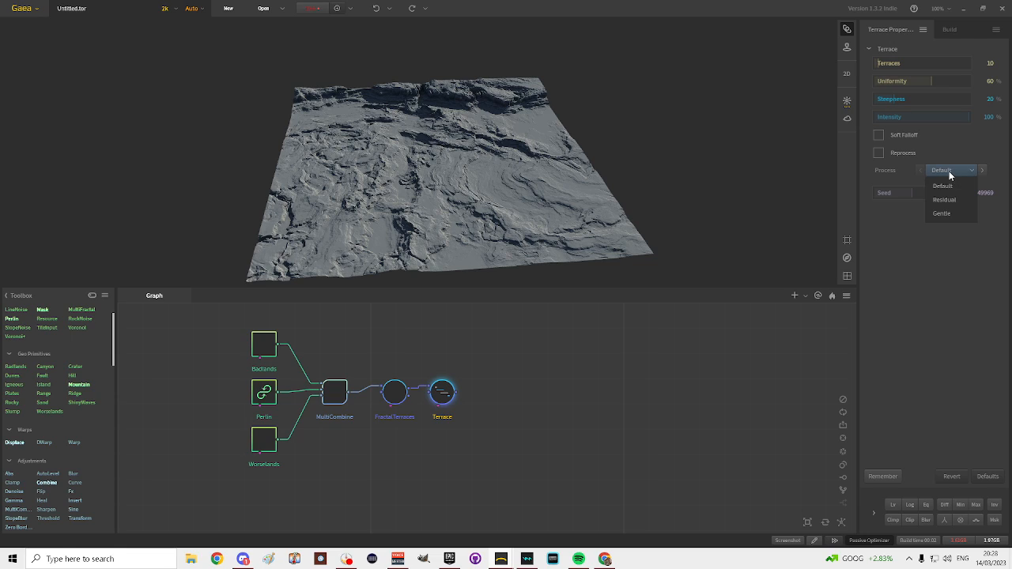
{"action": "left_click", "coordinate": [945, 200]}
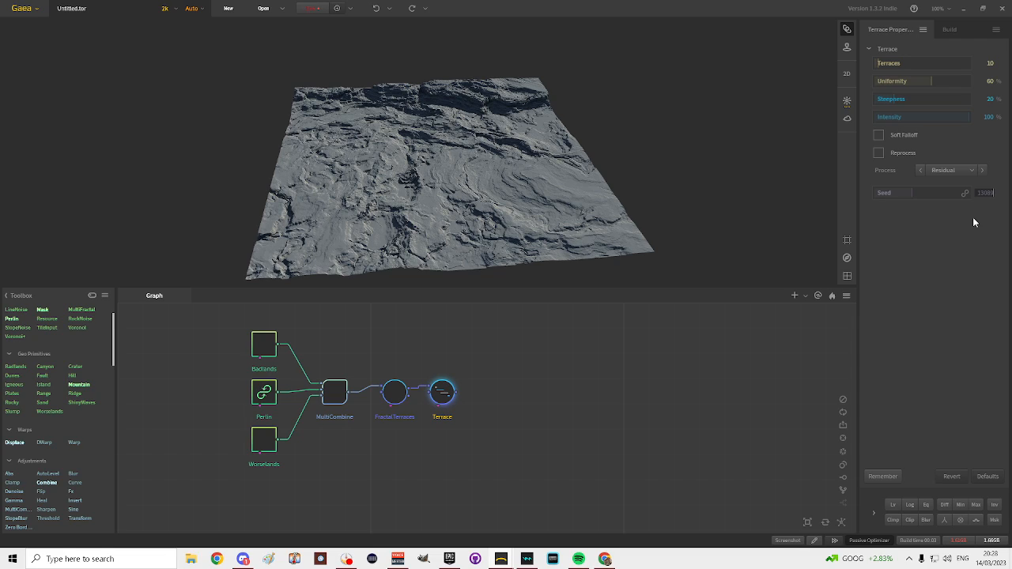
- Set the Terrace node's seed to 13089
{"action": "key", "text": "Return"}
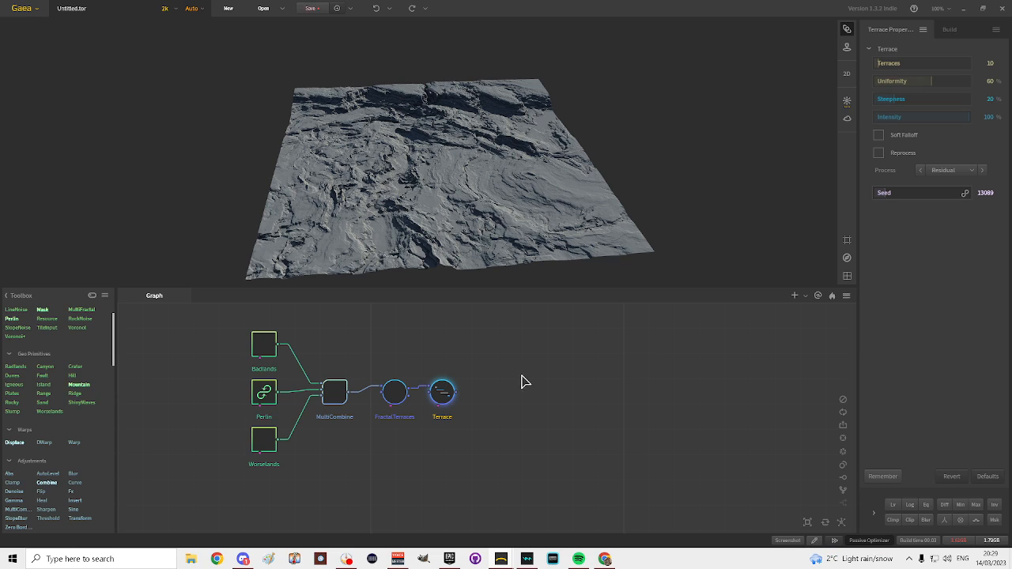
- Add an Alluvium erosion node beside Terrace and connect the Terrace output to its input
{"action": "scroll", "coordinate": [57, 406], "scroll_direction": "down", "scroll_amount": 1}
{"action": "scroll", "coordinate": [57, 407], "scroll_direction": "down", "scroll_amount": 8}
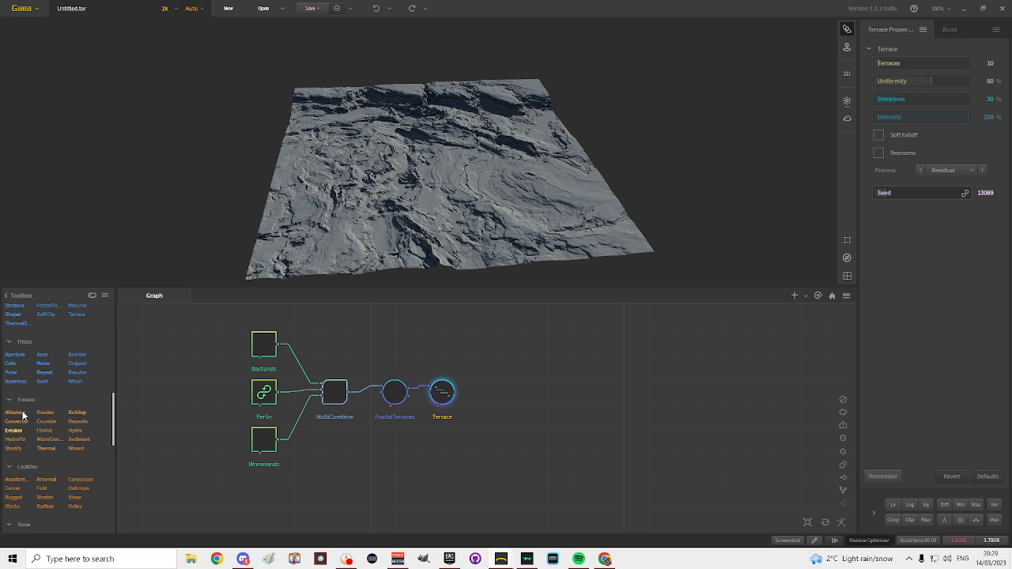
{"action": "scroll", "coordinate": [25, 407], "scroll_direction": "down", "scroll_amount": 2}
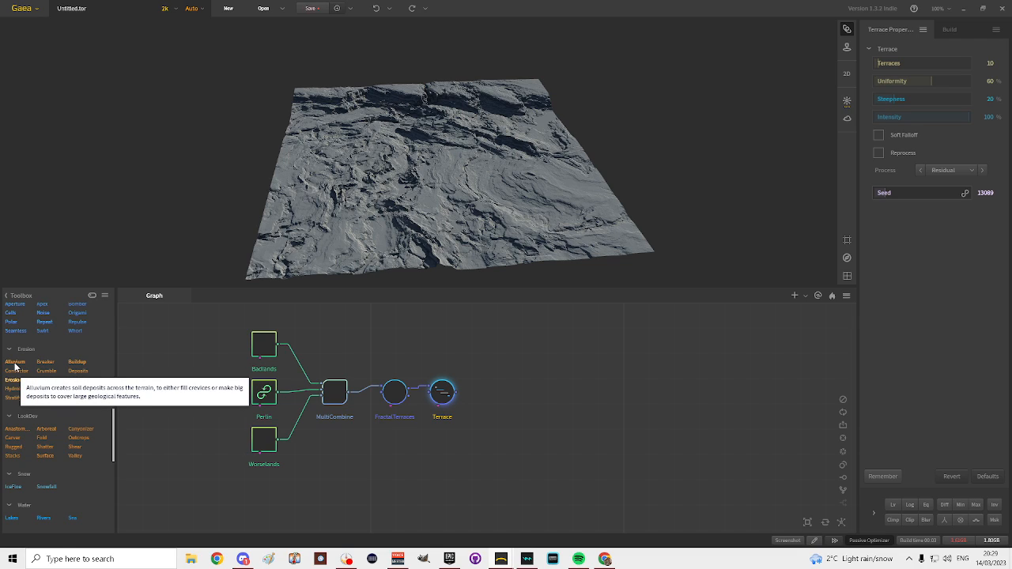
{"action": "left_click_drag", "start_coordinate": [15, 366], "coordinate": [482, 387]}
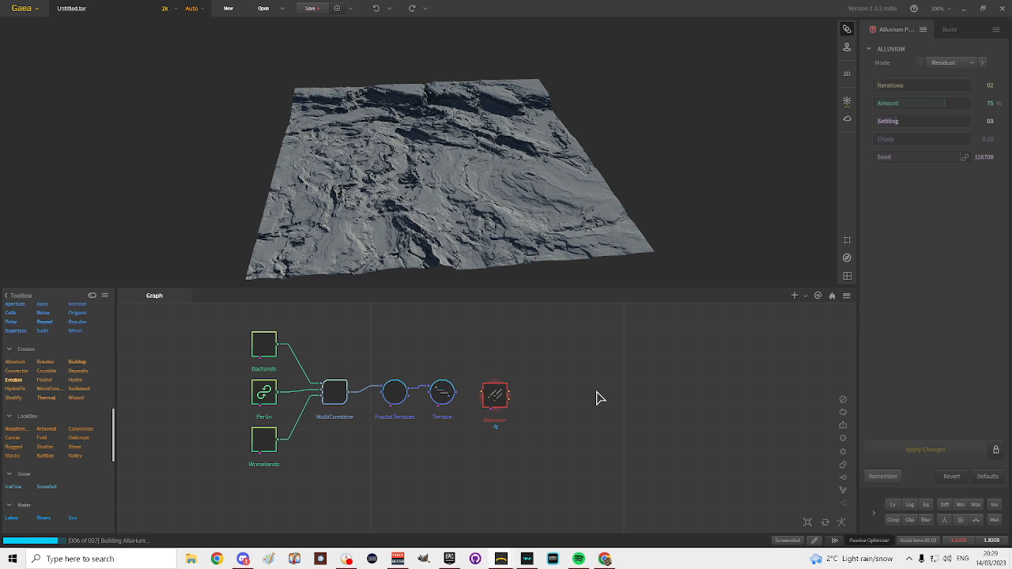
{"action": "left_click_drag", "start_coordinate": [491, 388], "coordinate": [478, 390]}
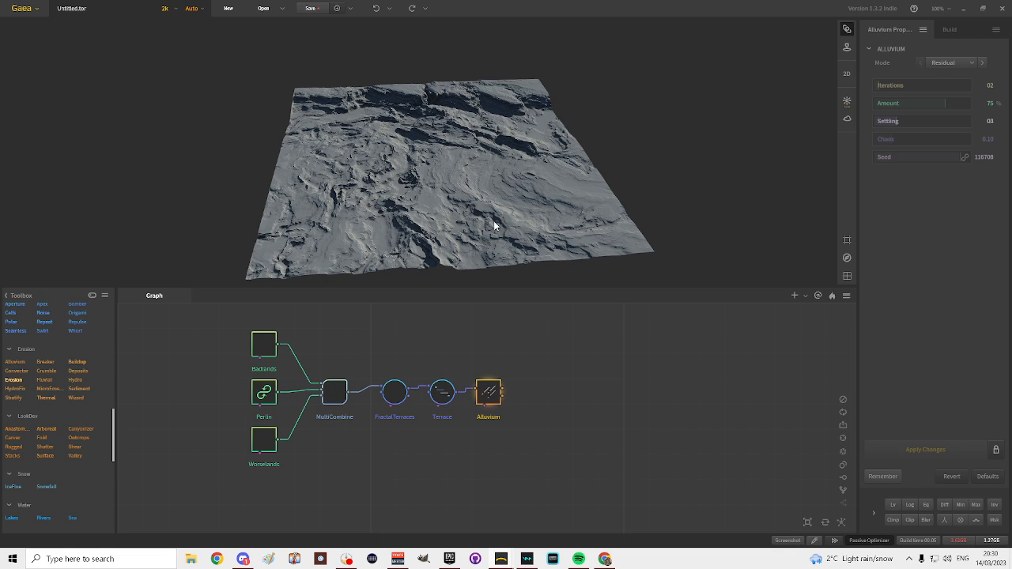
- Compare the terrain previews of the Terrace and Alluvium nodes
{"action": "left_click", "coordinate": [440, 394]}
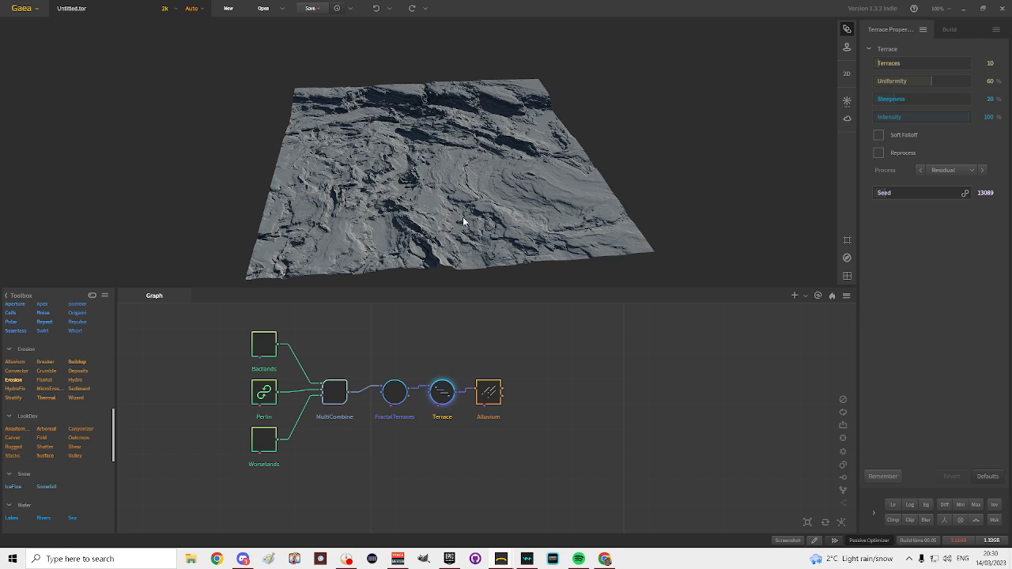
{"action": "left_click", "coordinate": [490, 396]}
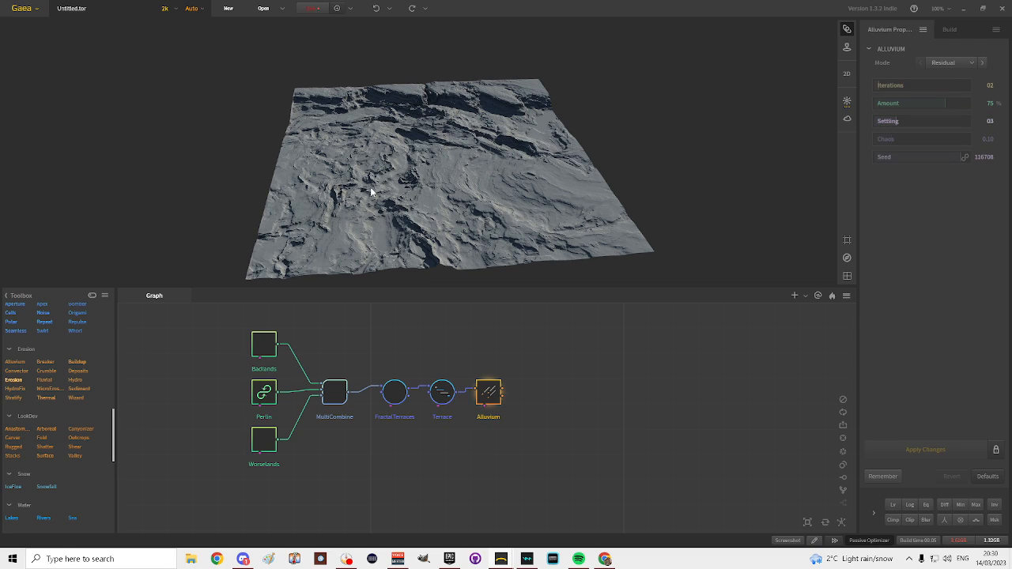
- Set the Alluvium node's seed to 102882 and apply the change to rebuild the node
{"action": "left_click", "coordinate": [980, 158]}
{"action": "type", "text": "0"}
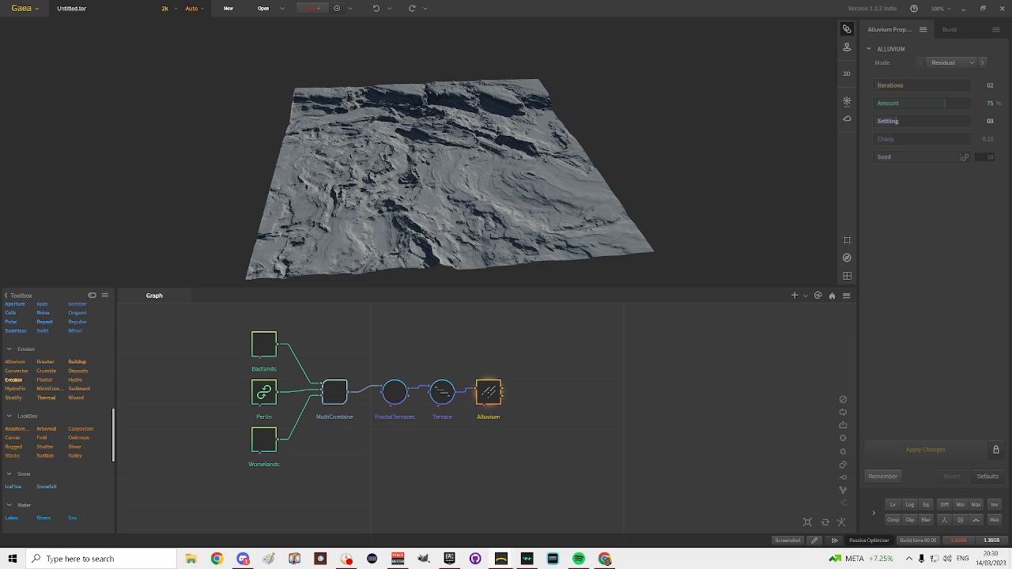
{"action": "type", "text": "2882"}
{"action": "key", "text": "Return"}
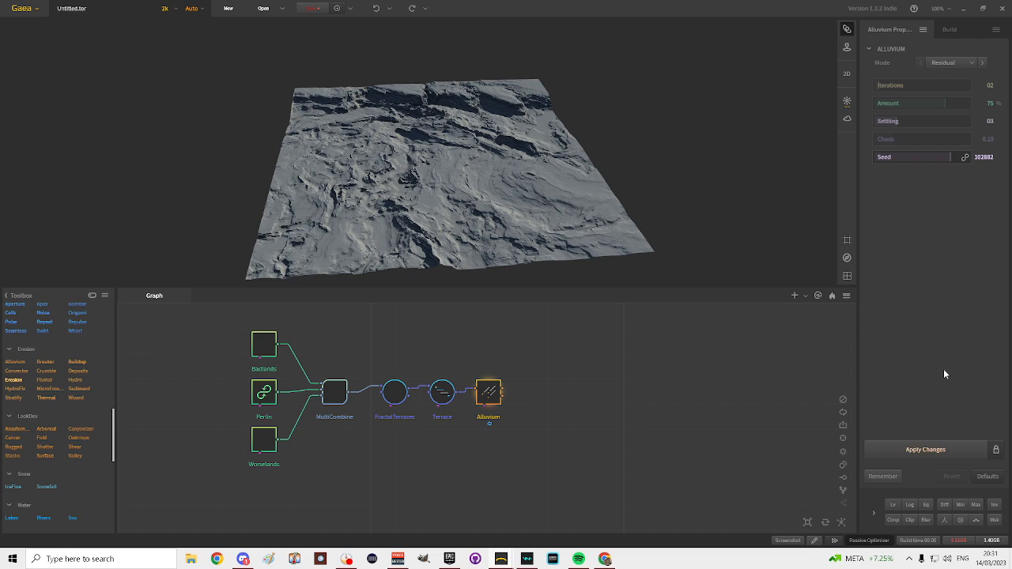
{"action": "left_click", "coordinate": [921, 450]}
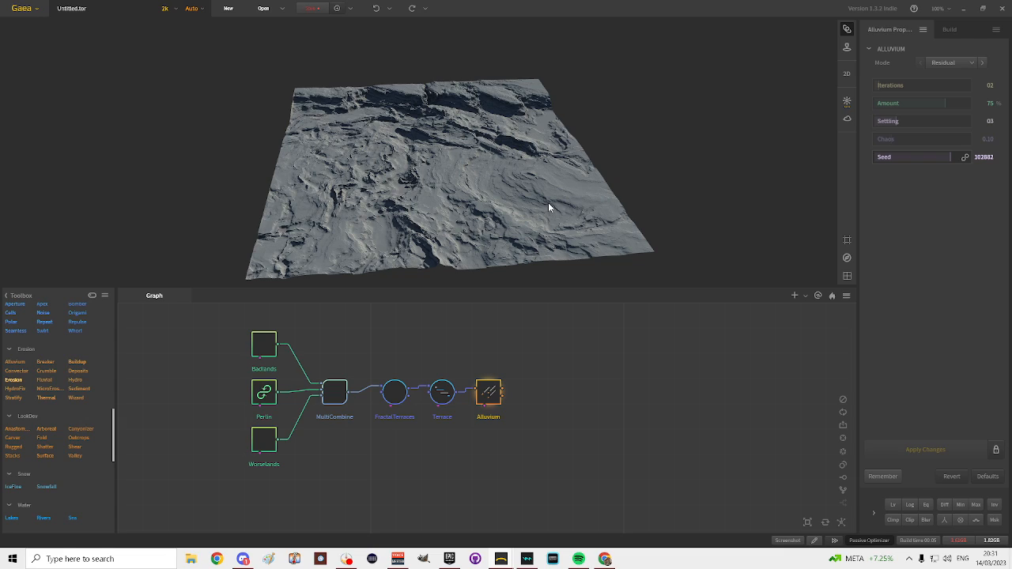
- Examine the Alluvium terrain up close from several angles and compare its overall shape with the Terrace node's preview
{"action": "left_click", "coordinate": [497, 193]}
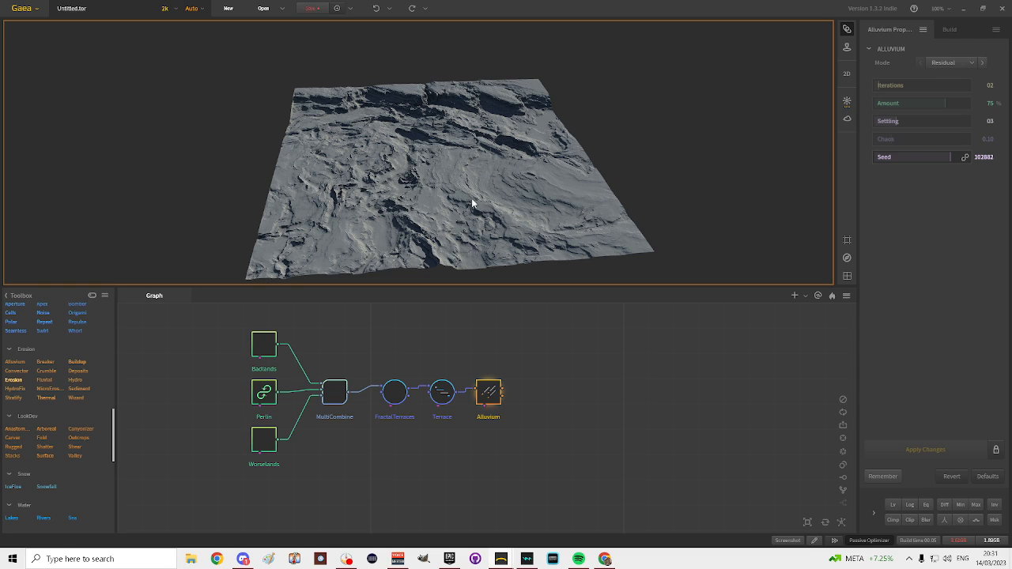
{"action": "scroll", "coordinate": [457, 178], "scroll_direction": "up", "scroll_amount": 2}
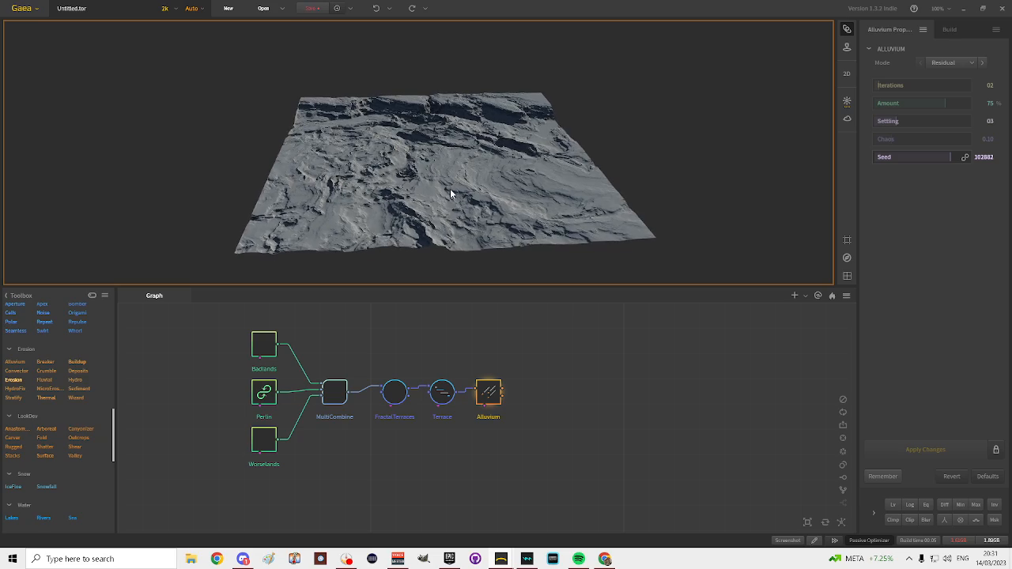
{"action": "scroll", "coordinate": [449, 185], "scroll_direction": "up", "scroll_amount": 2}
{"action": "scroll", "coordinate": [447, 180], "scroll_direction": "up", "scroll_amount": 4}
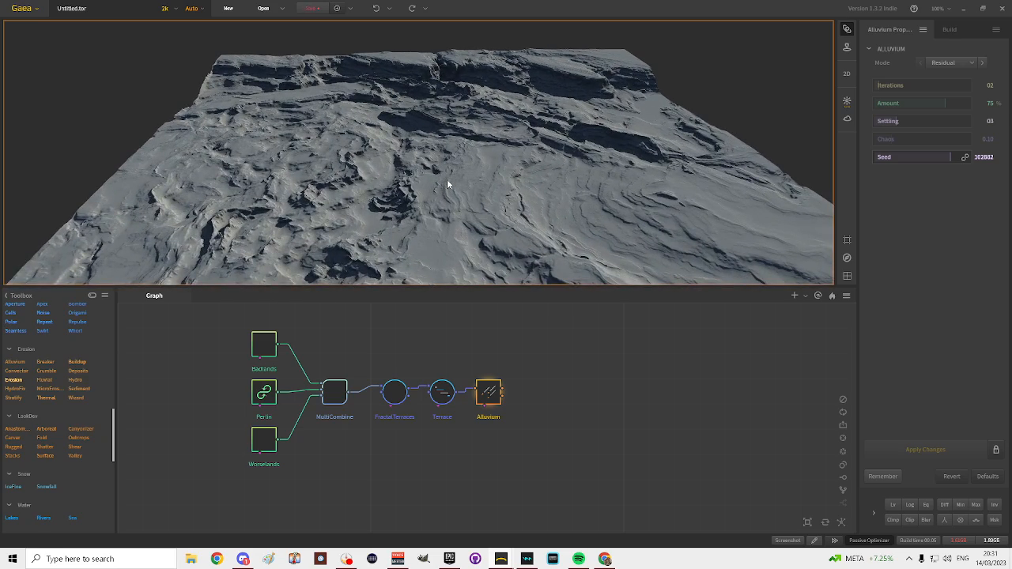
{"action": "scroll", "coordinate": [447, 179], "scroll_direction": "up", "scroll_amount": 4}
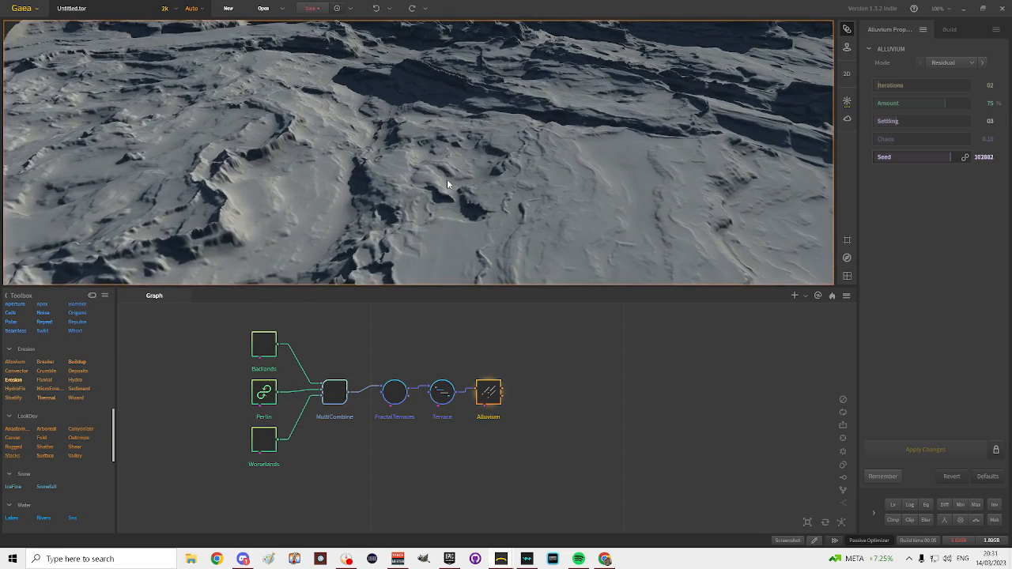
{"action": "middle_click_drag", "start_coordinate": [401, 144], "coordinate": [594, 207]}
{"action": "middle_click_drag", "start_coordinate": [527, 144], "coordinate": [385, 226]}
{"action": "middle_click_drag", "start_coordinate": [558, 210], "coordinate": [355, 195]}
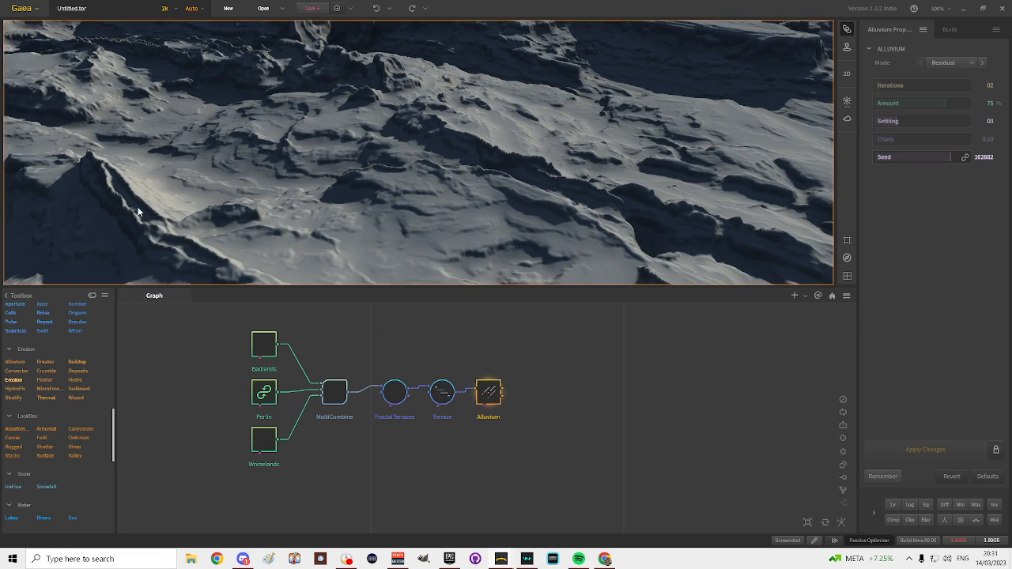
{"action": "middle_click_drag", "start_coordinate": [360, 128], "coordinate": [518, 208]}
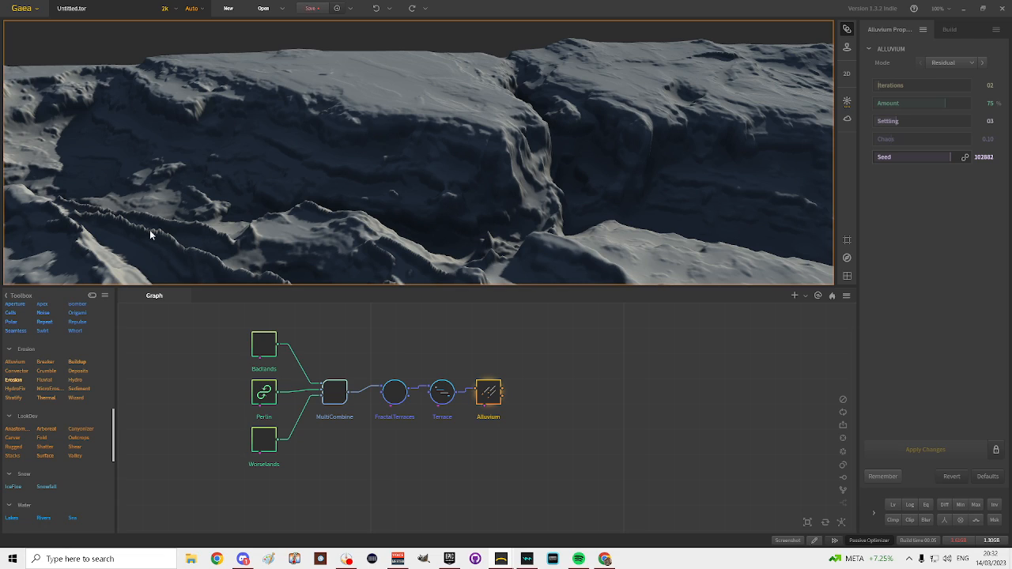
{"action": "left_click_drag", "start_coordinate": [230, 130], "coordinate": [371, 199]}
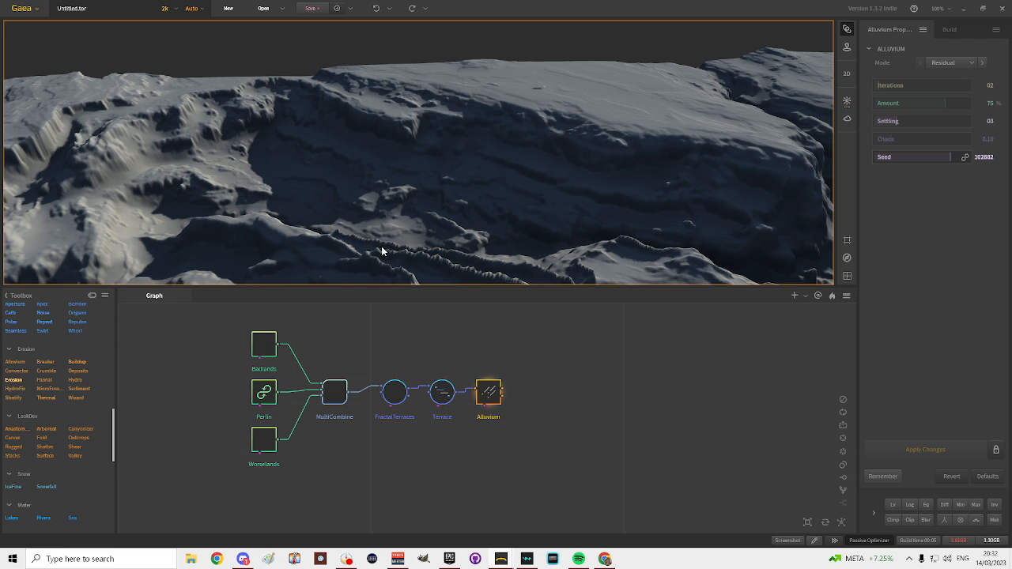
{"action": "left_click_drag", "start_coordinate": [281, 187], "coordinate": [552, 151]}
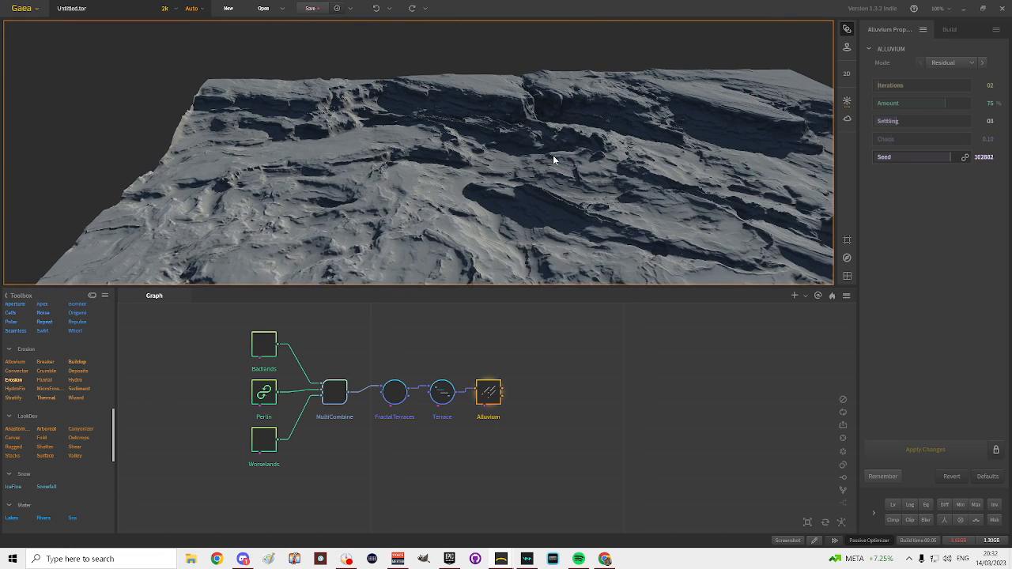
{"action": "scroll", "coordinate": [553, 155], "scroll_direction": "down", "scroll_amount": 5}
{"action": "mouse_move", "coordinate": [552, 155]}
{"action": "left_mouse_down"}
{"action": "mouse_move", "coordinate": [549, 132]}
{"action": "mouse_move", "coordinate": [529, 135]}
{"action": "mouse_move", "coordinate": [541, 141]}
{"action": "left_mouse_up"}
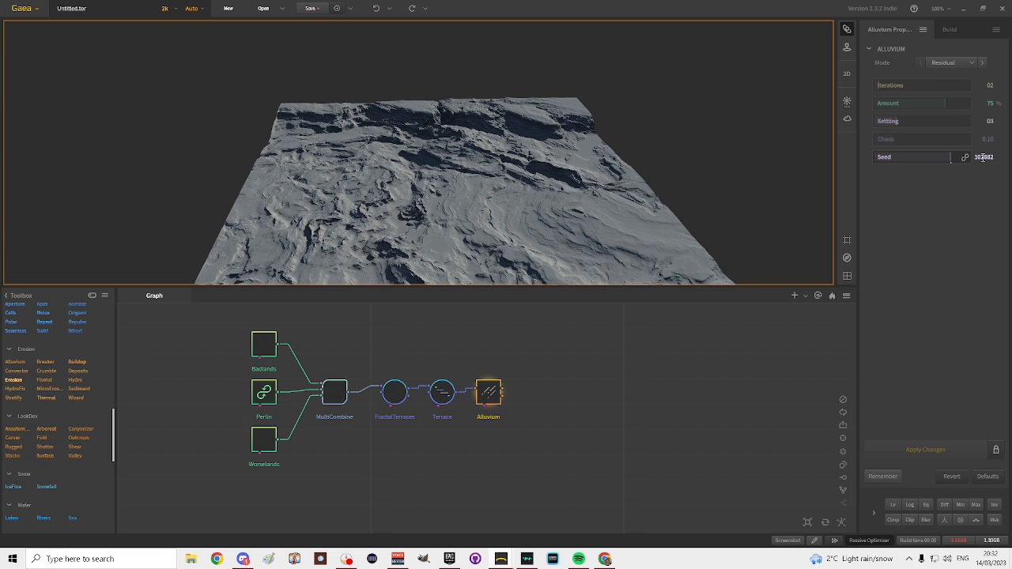
{"action": "left_click", "coordinate": [441, 394]}
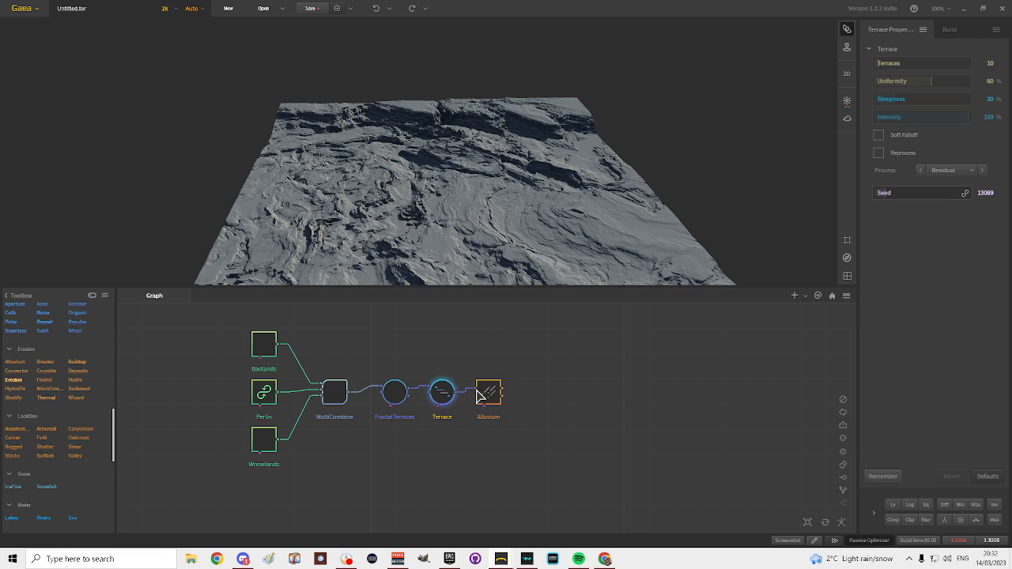
{"action": "left_click", "coordinate": [488, 393]}
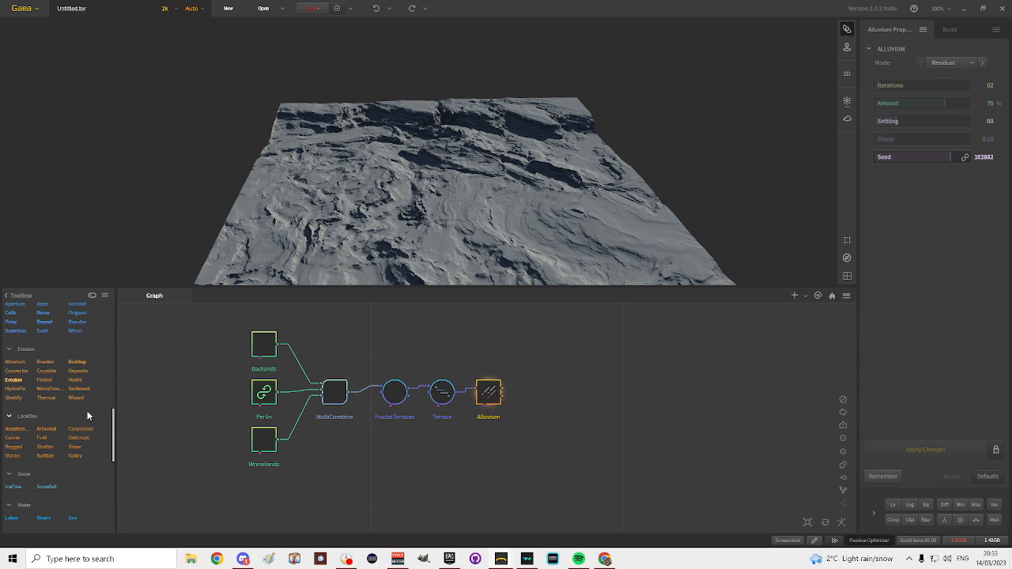
- Browse the toolbox's node categories for the next node to add after Alluvium
{"action": "mouse_move", "coordinate": [89, 441]}
{"action": "right_click", "coordinate": [84, 389]}
{"action": "left_click", "coordinate": [91, 400]}
{"action": "left_click_drag", "start_coordinate": [113, 419], "coordinate": [120, 379]}
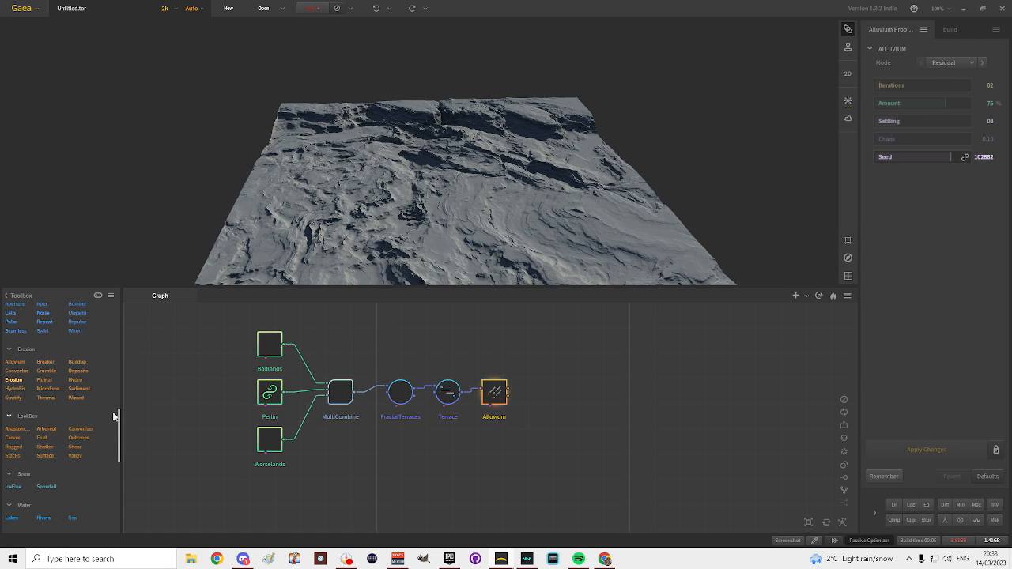
{"action": "scroll", "coordinate": [84, 389], "scroll_direction": "down", "scroll_amount": 2}
{"action": "scroll", "coordinate": [84, 388], "scroll_direction": "up", "scroll_amount": 6}
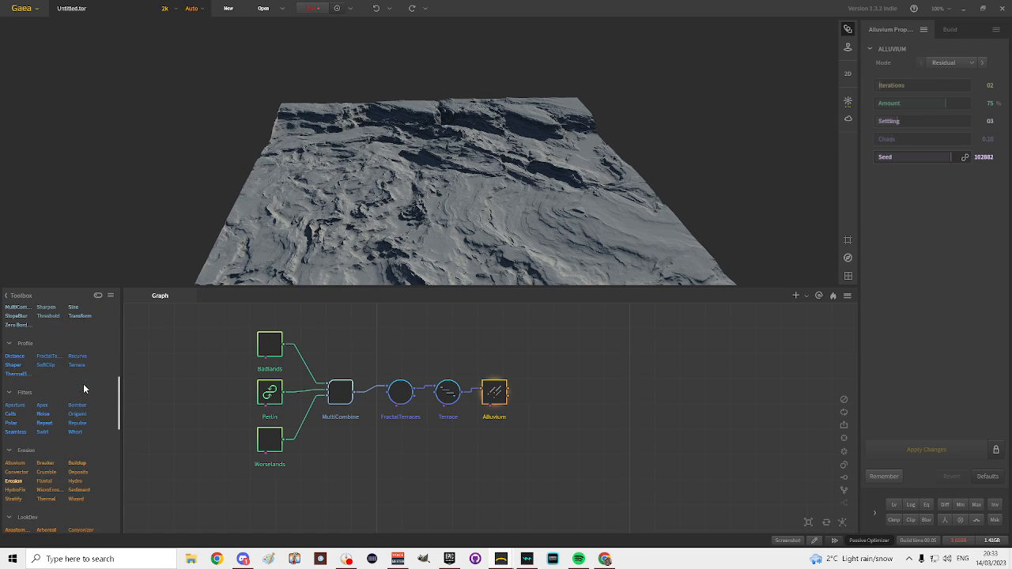
{"action": "scroll", "coordinate": [86, 380], "scroll_direction": "up", "scroll_amount": 2}
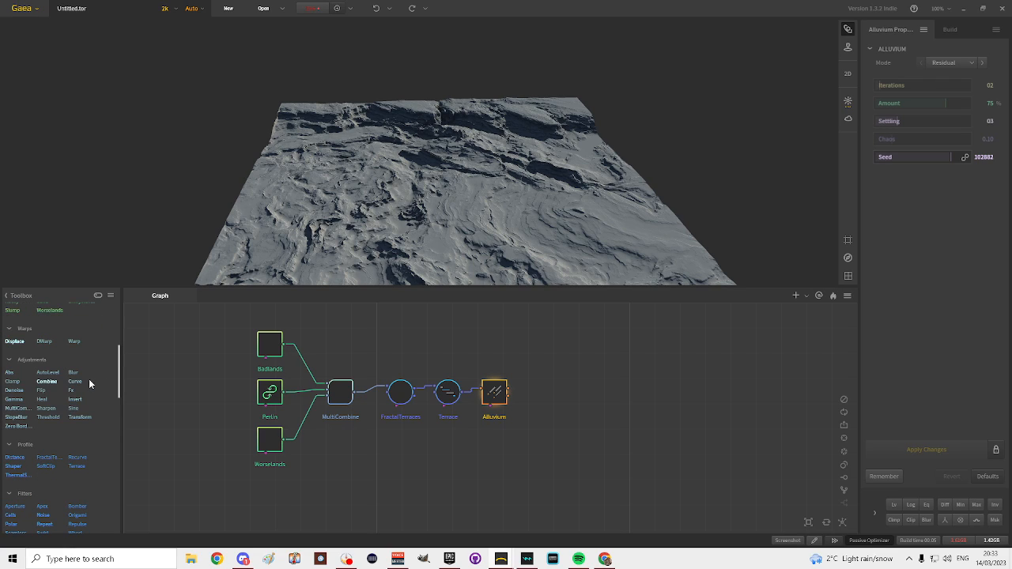
- Add a Canyonizer node beside Alluvium and connect the Alluvium output to its input
{"action": "left_click", "coordinate": [536, 393]}
{"action": "right_click", "coordinate": [536, 393]}
{"action": "key", "text": "Escape"}
{"action": "key", "text": "Tab"}
{"action": "type", "text": "can"}
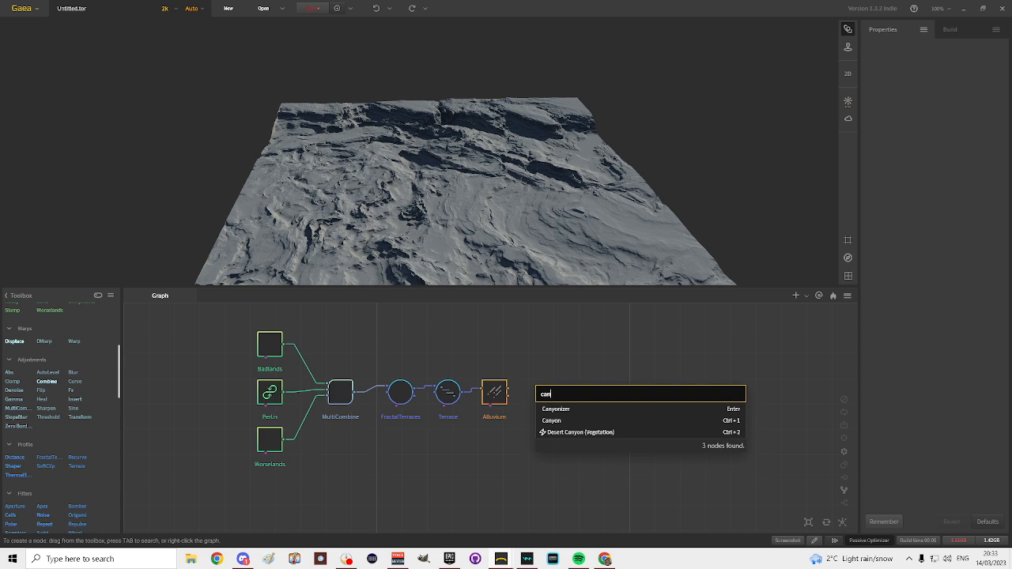
{"action": "left_click", "coordinate": [567, 410]}
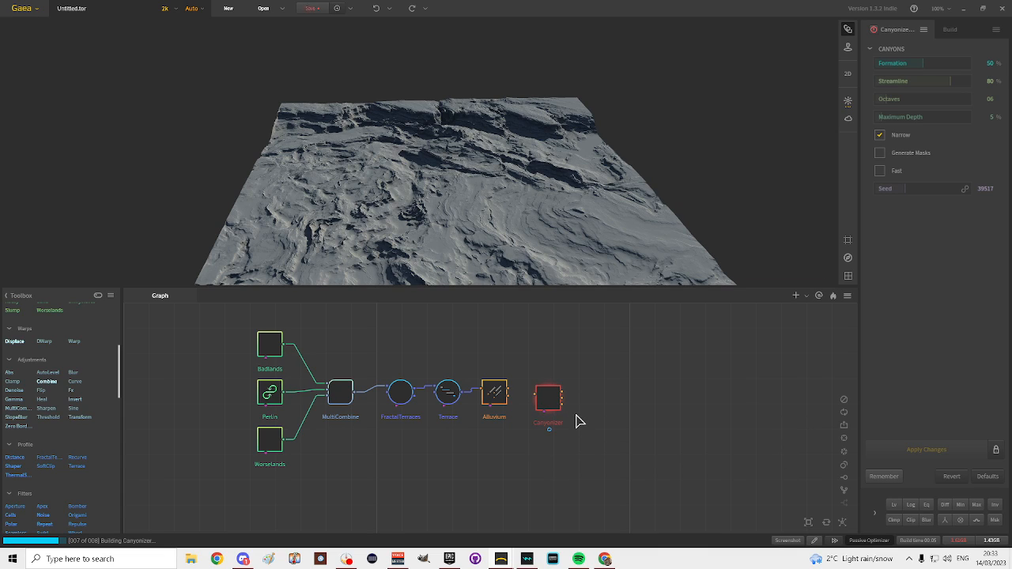
{"action": "left_click_drag", "start_coordinate": [543, 379], "coordinate": [533, 380]}
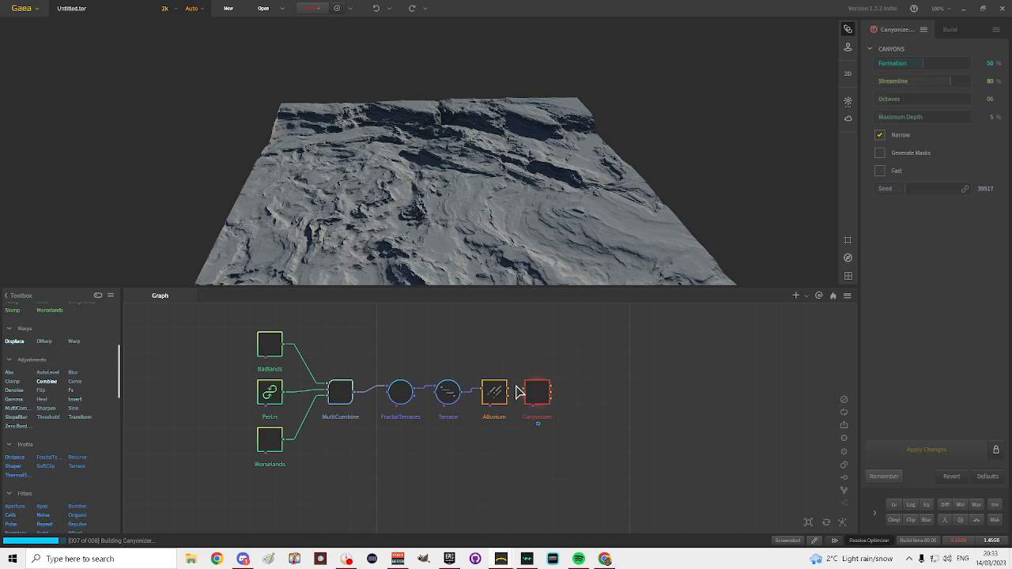
{"action": "left_click_drag", "start_coordinate": [510, 390], "coordinate": [525, 393]}
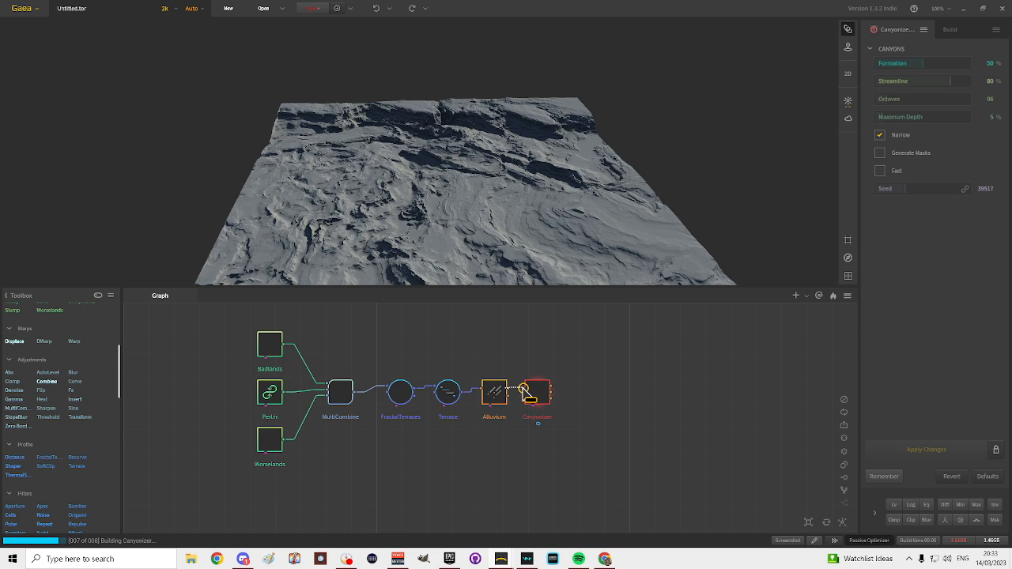
{"action": "left_click_drag", "start_coordinate": [526, 393], "coordinate": [524, 391]}
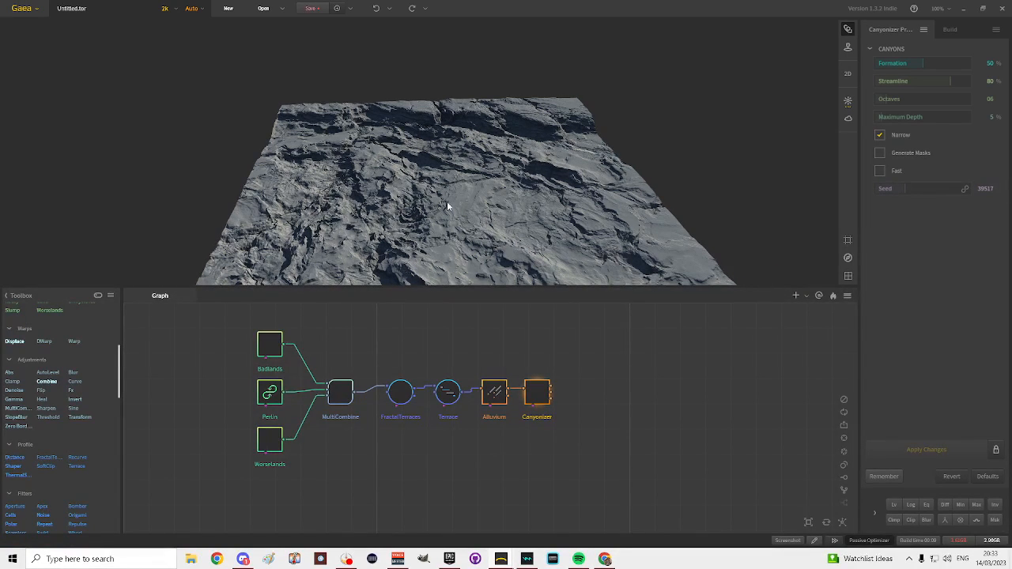
- Set the Canyonizer node's seed to 22575
{"action": "left_click", "coordinate": [500, 217]}
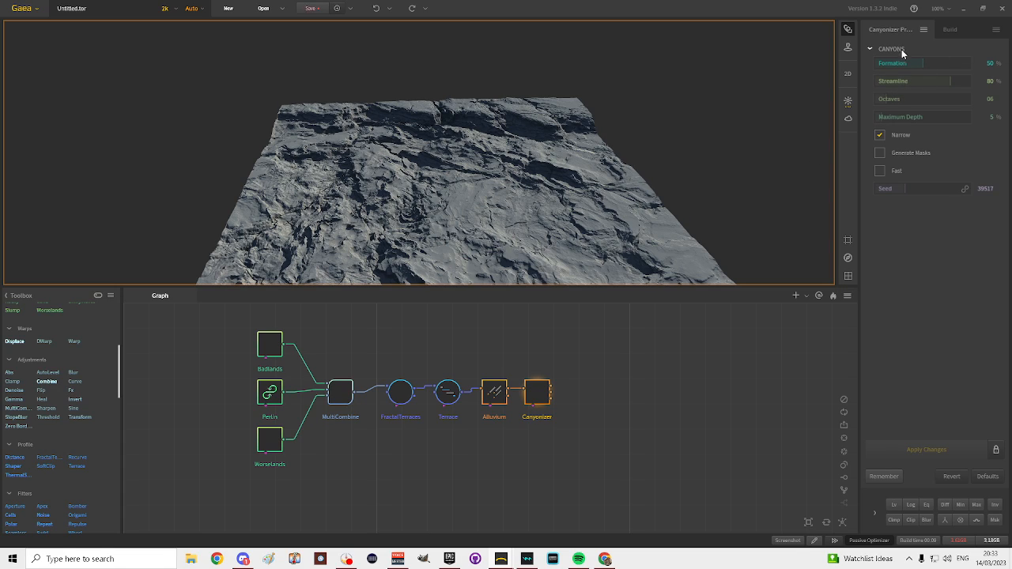
{"action": "left_click", "coordinate": [542, 397]}
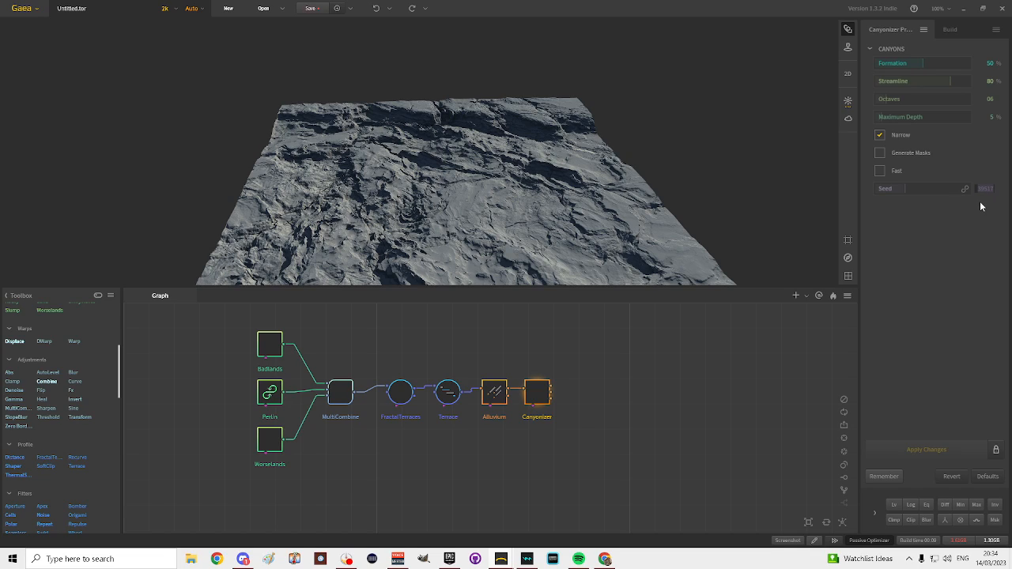
{"action": "type", "text": "22575"}
{"action": "key", "text": "Return"}
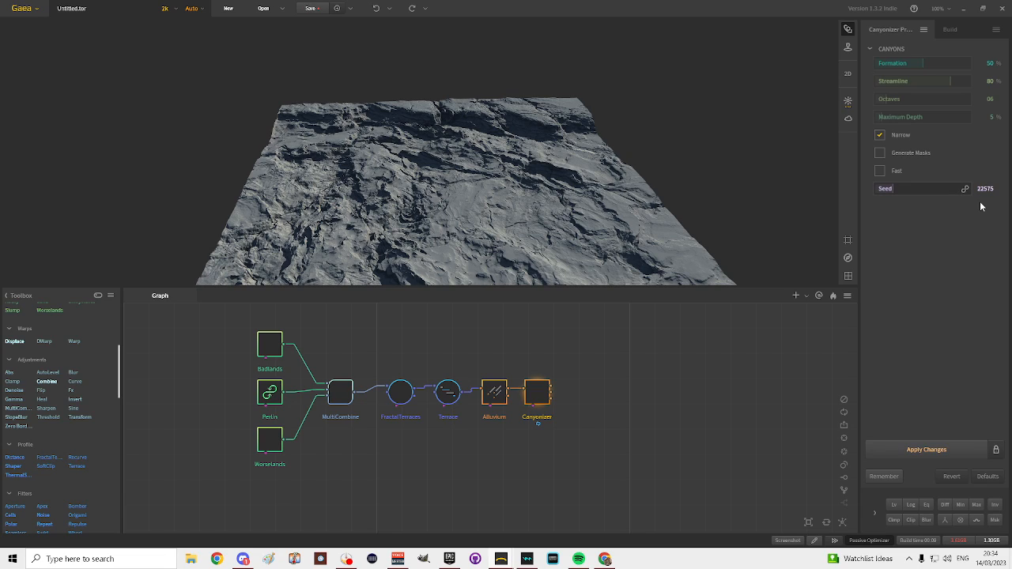
- Apply the Canyonizer node's seed change and examine the rebuilt terrain from a distance and up close from several angles
{"action": "left_click", "coordinate": [938, 450]}
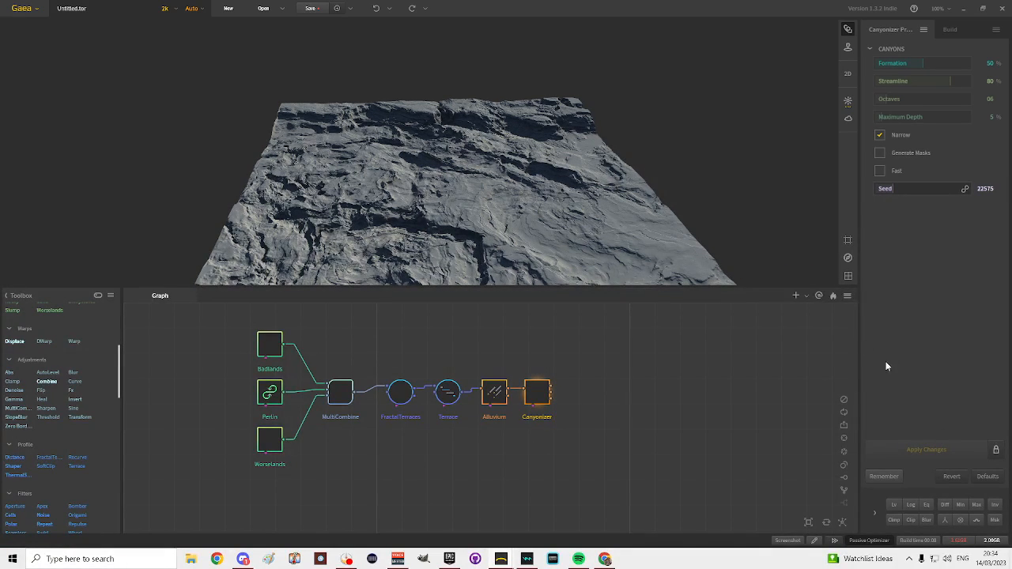
{"action": "left_click", "coordinate": [517, 228]}
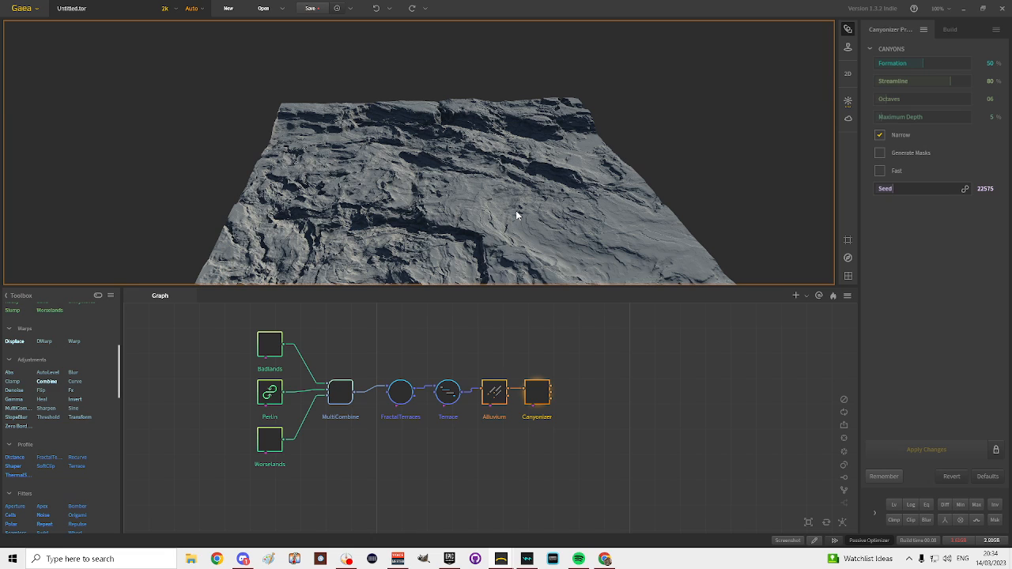
{"action": "scroll", "coordinate": [516, 211], "scroll_direction": "down", "scroll_amount": 5}
{"action": "middle_click_drag", "start_coordinate": [511, 217], "coordinate": [540, 218]}
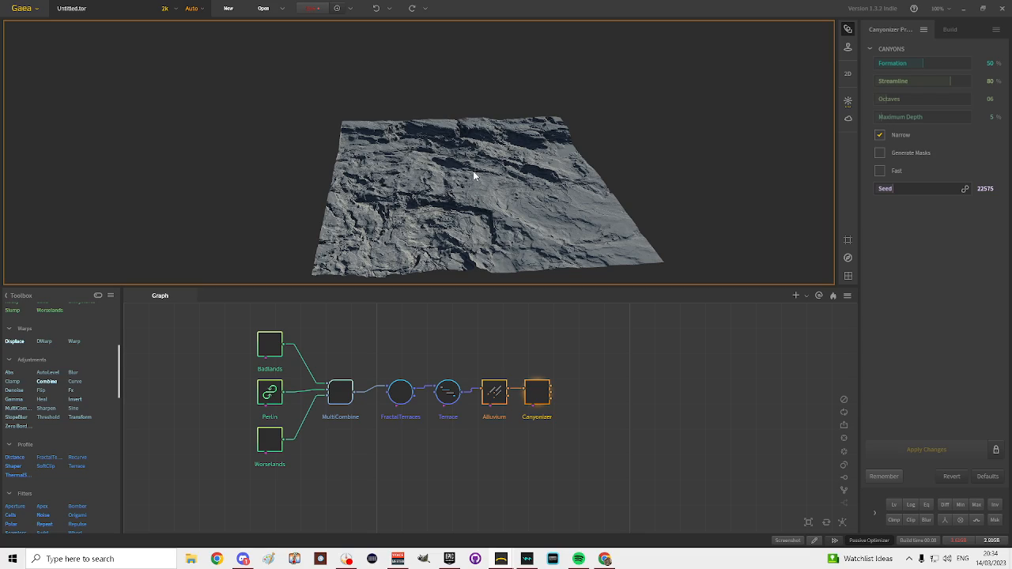
{"action": "scroll", "coordinate": [473, 170], "scroll_direction": "up", "scroll_amount": 10}
{"action": "middle_click_drag", "start_coordinate": [482, 158], "coordinate": [411, 255]}
{"action": "mouse_move", "coordinate": [589, 191]}
{"action": "middle_mouse_down"}
{"action": "mouse_move", "coordinate": [467, 219]}
{"action": "mouse_move", "coordinate": [445, 113]}
{"action": "mouse_move", "coordinate": [368, 150]}
{"action": "mouse_move", "coordinate": [297, 268]}
{"action": "mouse_move", "coordinate": [339, 248]}
{"action": "mouse_move", "coordinate": [212, 152]}
{"action": "mouse_move", "coordinate": [262, 173]}
{"action": "middle_mouse_up"}
{"action": "left_click_drag", "start_coordinate": [229, 219], "coordinate": [607, 192]}
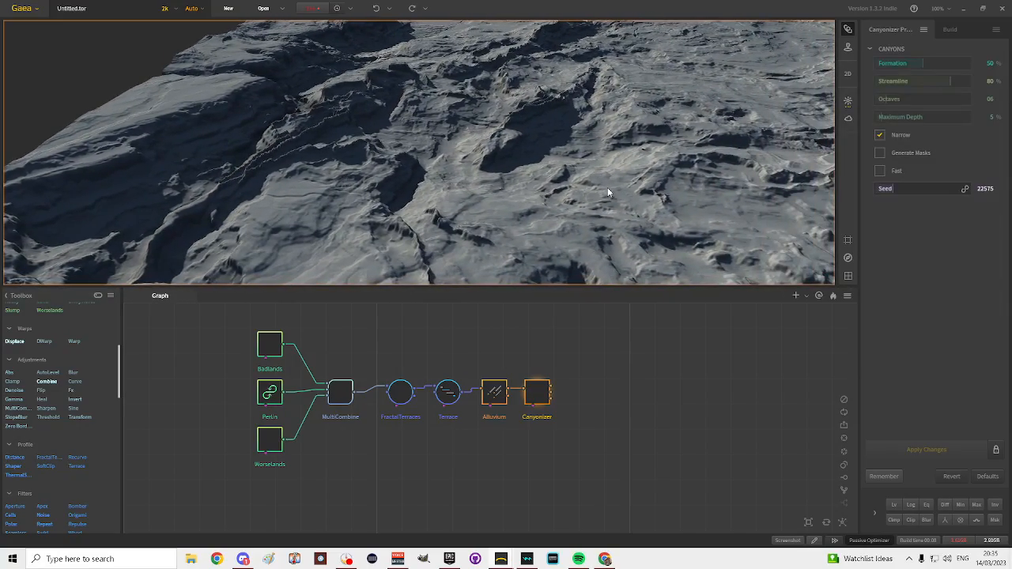
{"action": "left_click_drag", "start_coordinate": [417, 192], "coordinate": [504, 184]}
{"action": "scroll", "coordinate": [514, 158], "scroll_direction": "down", "scroll_amount": 2}
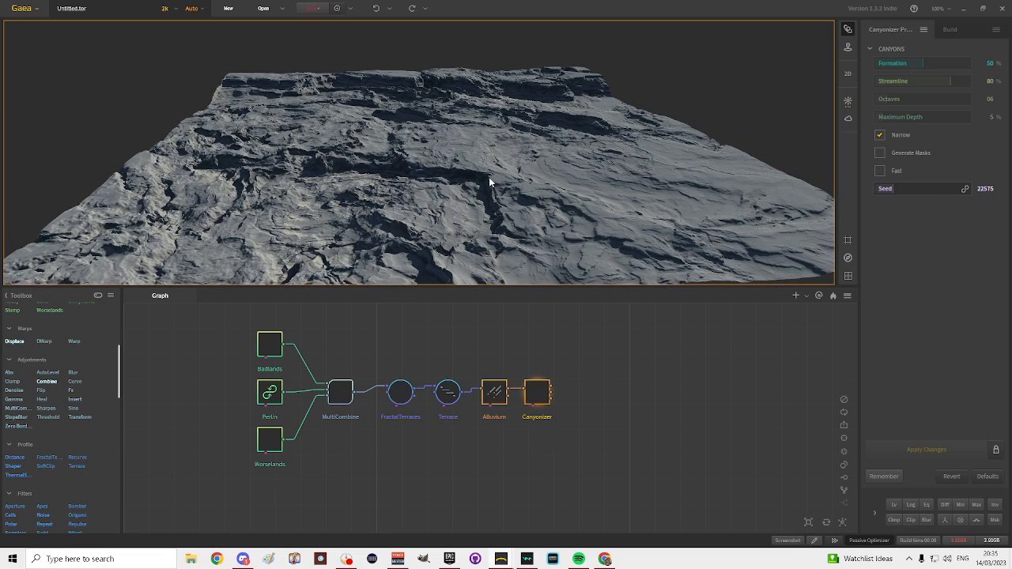
{"action": "left_click", "coordinate": [538, 395]}
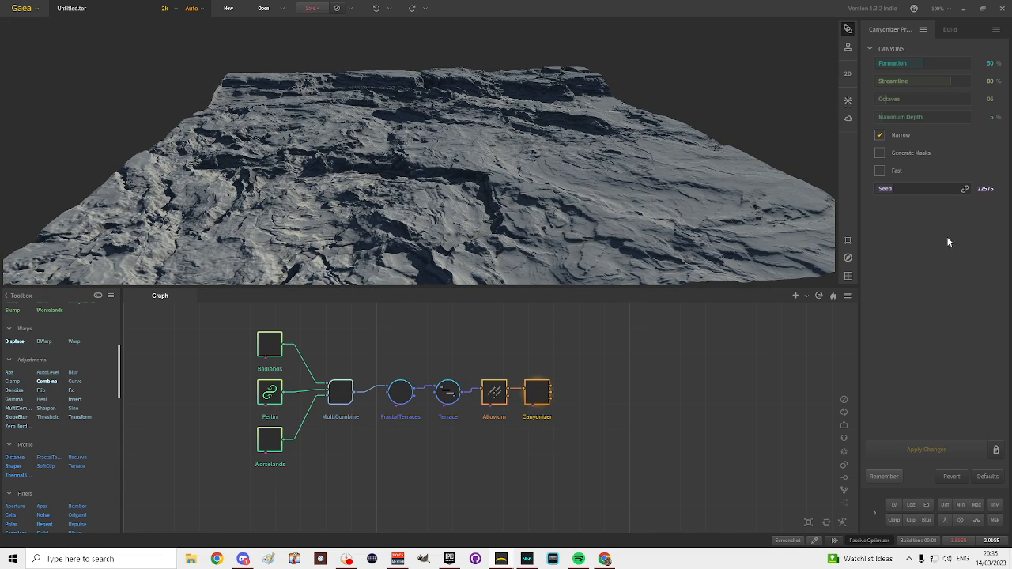
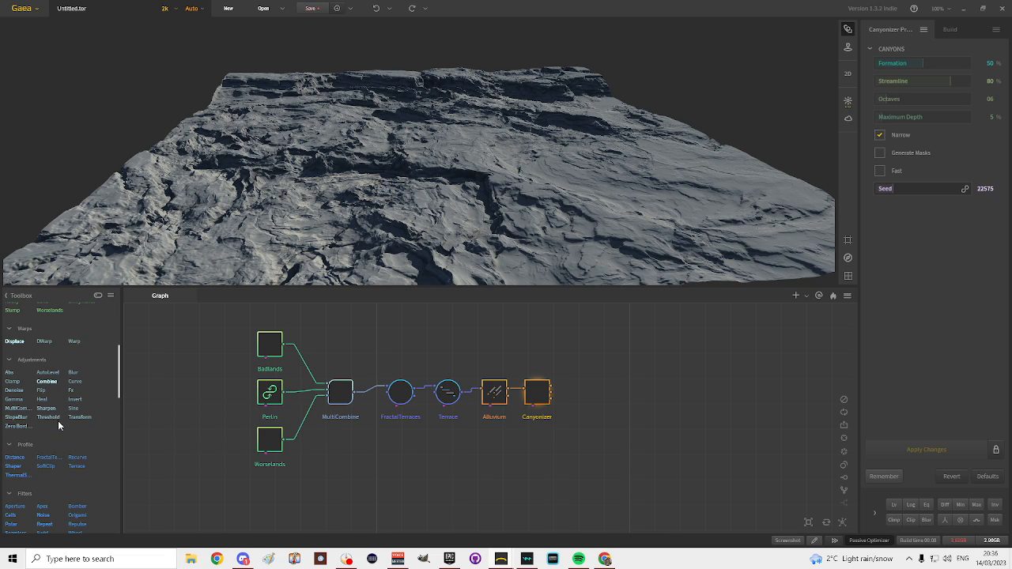
- Browse the toolbox's node categories and their descriptions for a suitable node to follow Canyonizer
{"action": "scroll", "coordinate": [83, 377], "scroll_direction": "down", "scroll_amount": 4}
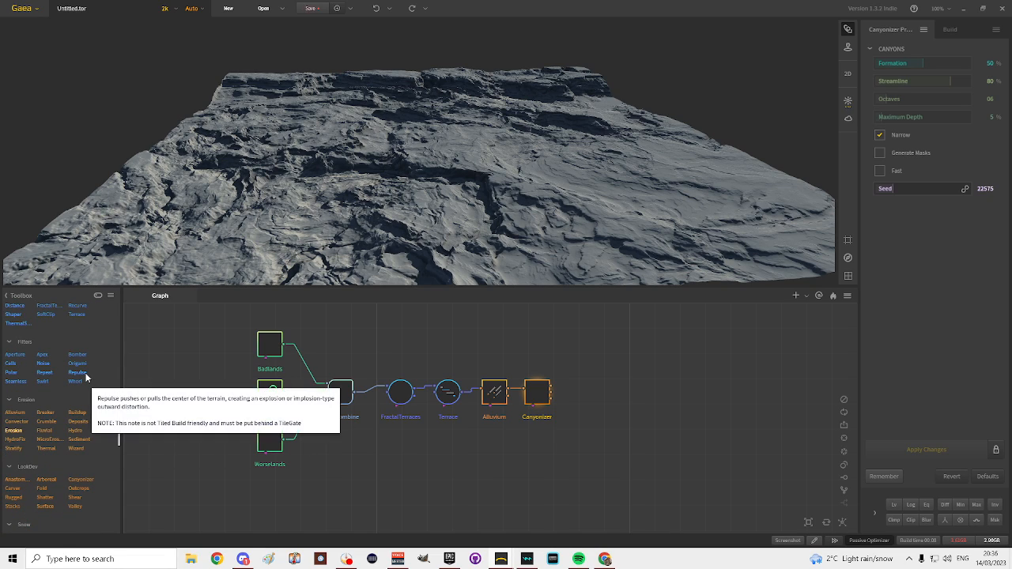
{"action": "scroll", "coordinate": [85, 378], "scroll_direction": "down", "scroll_amount": 5}
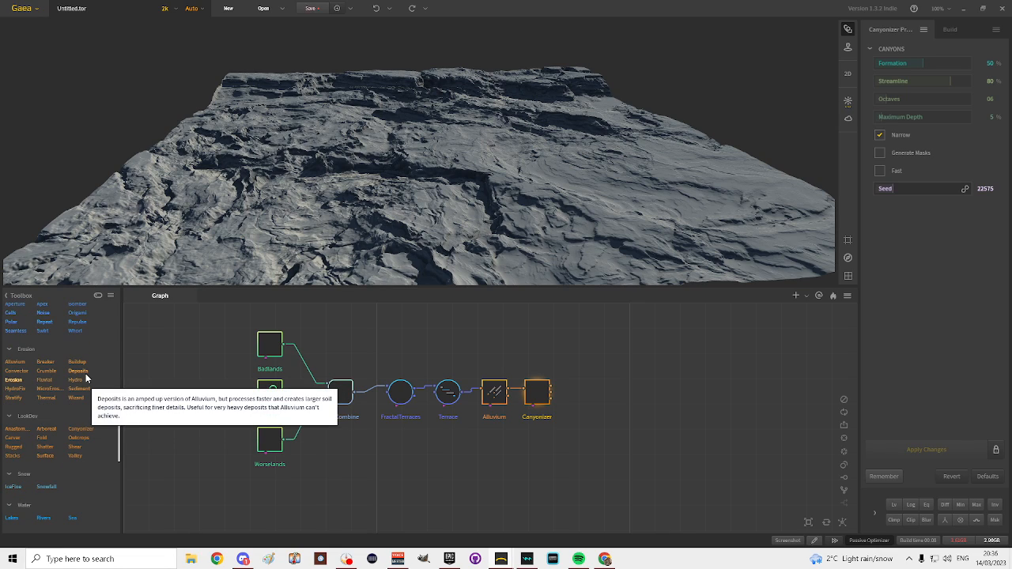
{"action": "scroll", "coordinate": [86, 378], "scroll_direction": "down", "scroll_amount": 2}
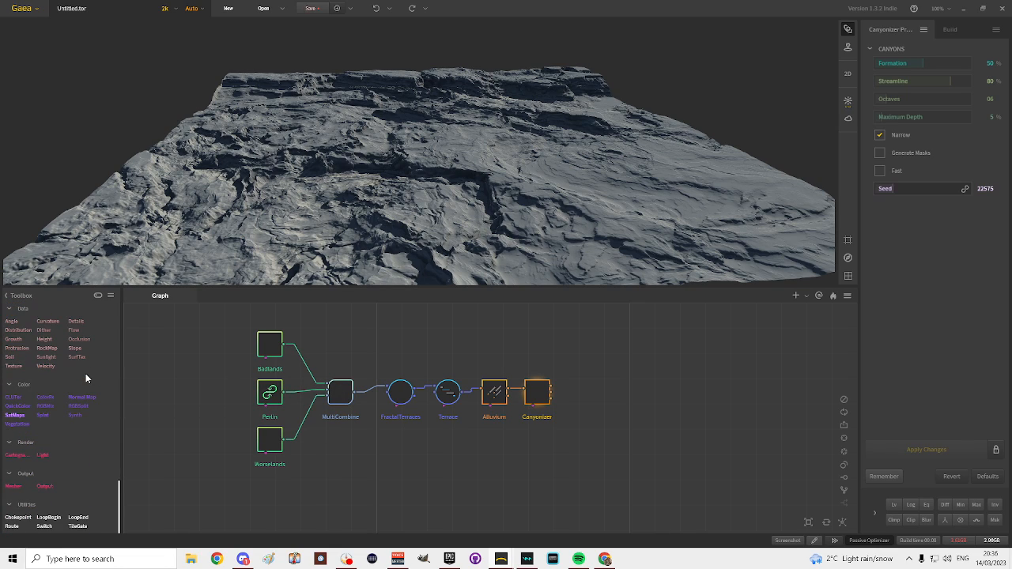
{"action": "scroll", "coordinate": [87, 379], "scroll_direction": "up", "scroll_amount": 2}
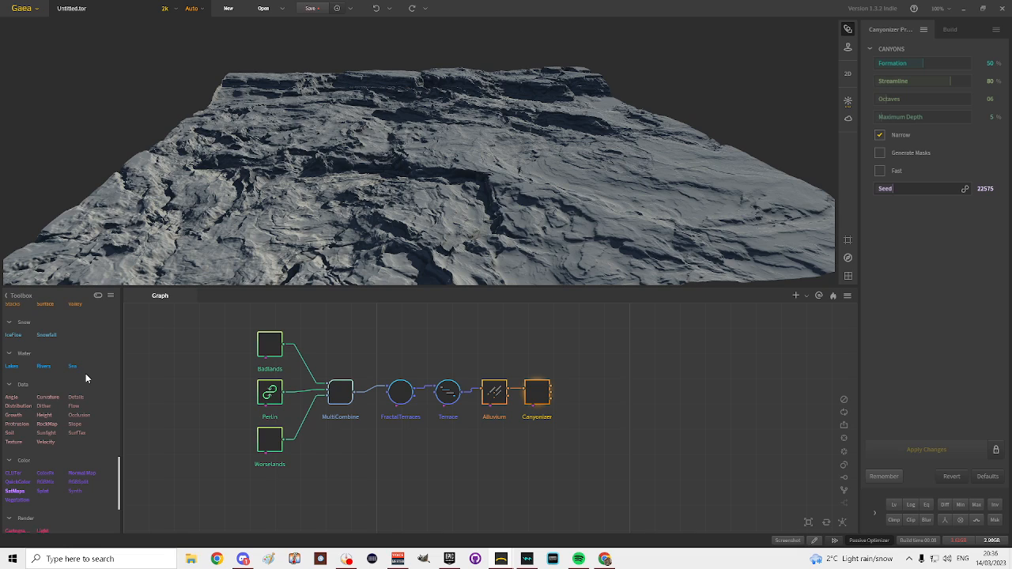
{"action": "scroll", "coordinate": [85, 378], "scroll_direction": "up", "scroll_amount": 5}
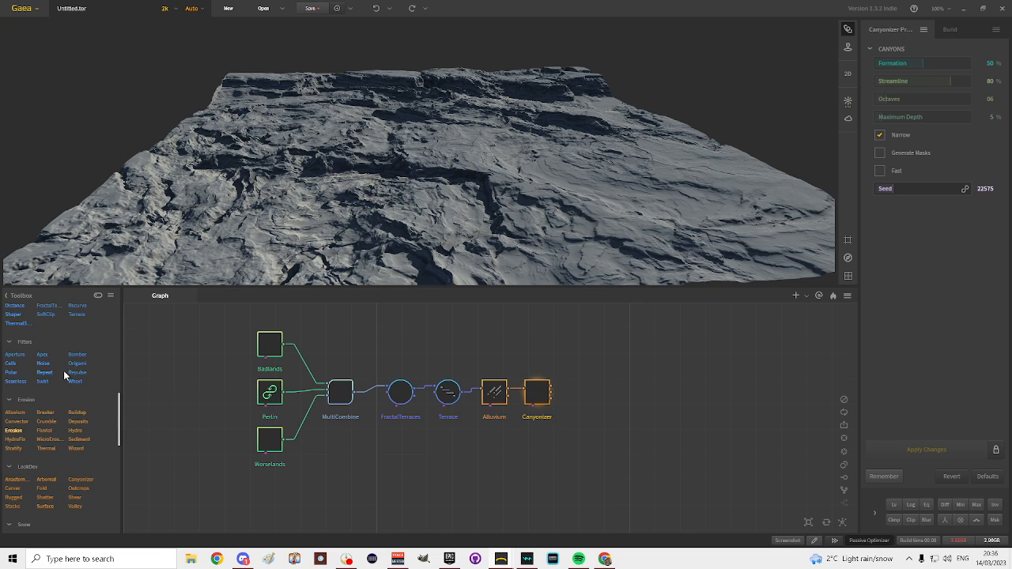
{"action": "mouse_move", "coordinate": [64, 370]}
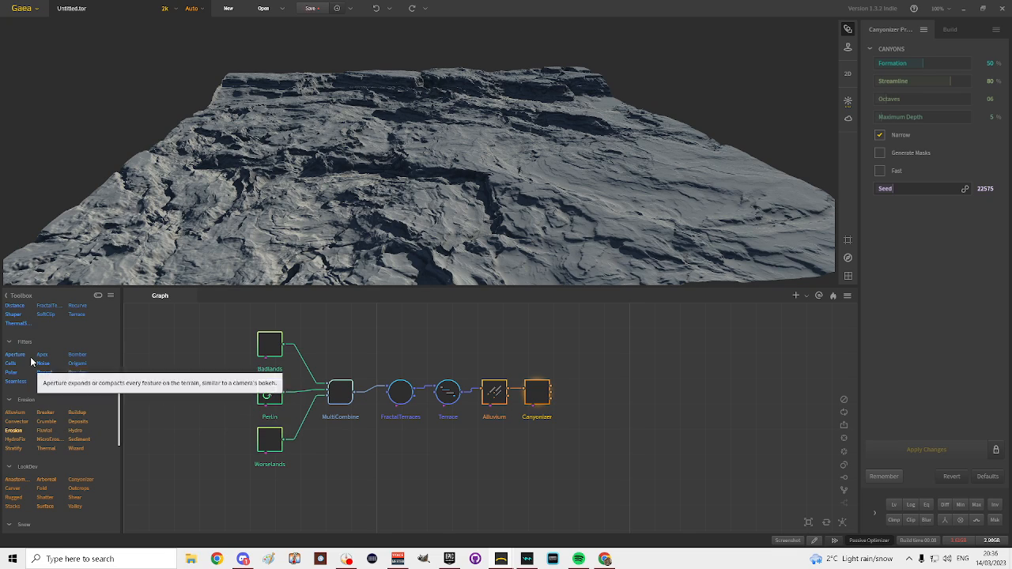
{"action": "scroll", "coordinate": [32, 353], "scroll_direction": "up", "scroll_amount": 1}
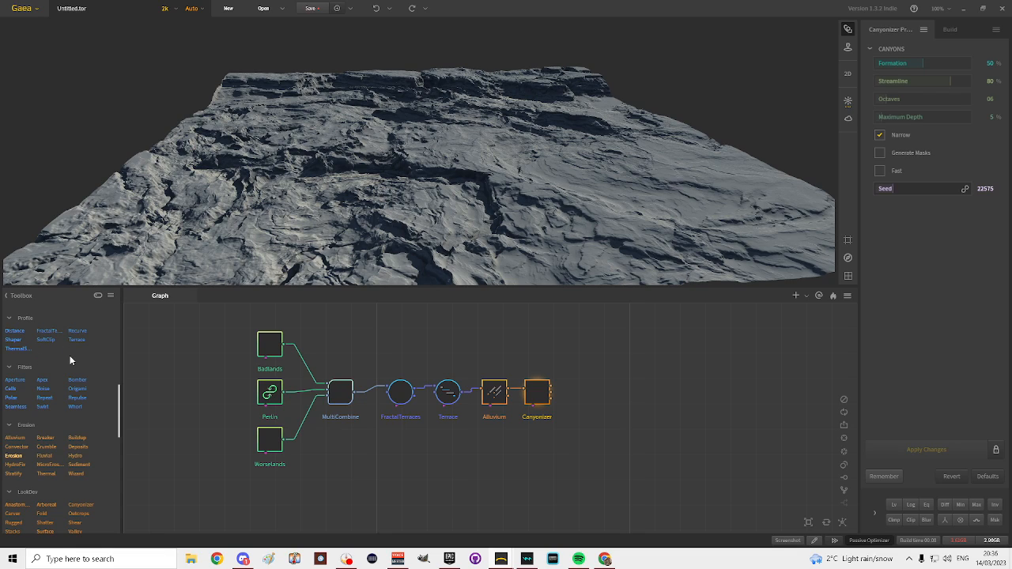
{"action": "scroll", "coordinate": [69, 361], "scroll_direction": "up", "scroll_amount": 2}
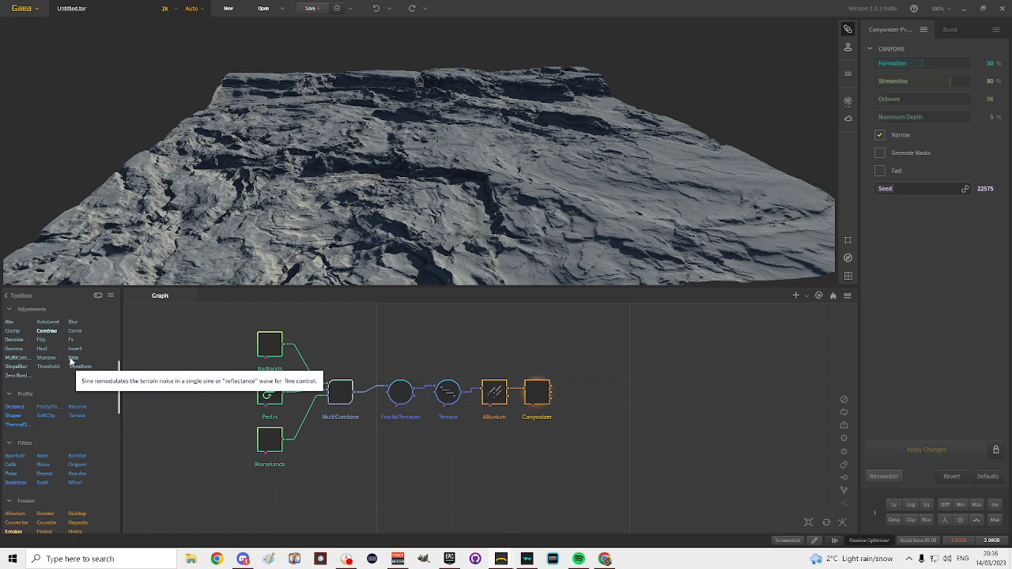
{"action": "scroll", "coordinate": [70, 362], "scroll_direction": "up", "scroll_amount": 3}
{"action": "scroll", "coordinate": [70, 358], "scroll_direction": "down", "scroll_amount": 4}
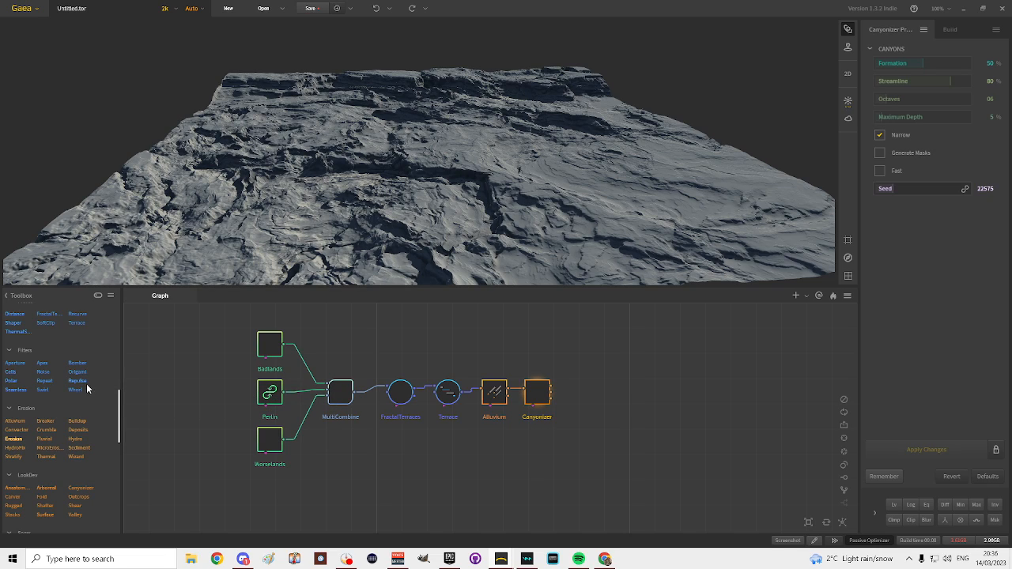
{"action": "scroll", "coordinate": [87, 388], "scroll_direction": "down", "scroll_amount": 2}
{"action": "scroll", "coordinate": [87, 386], "scroll_direction": "down", "scroll_amount": 3}
{"action": "scroll", "coordinate": [87, 388], "scroll_direction": "down", "scroll_amount": 2}
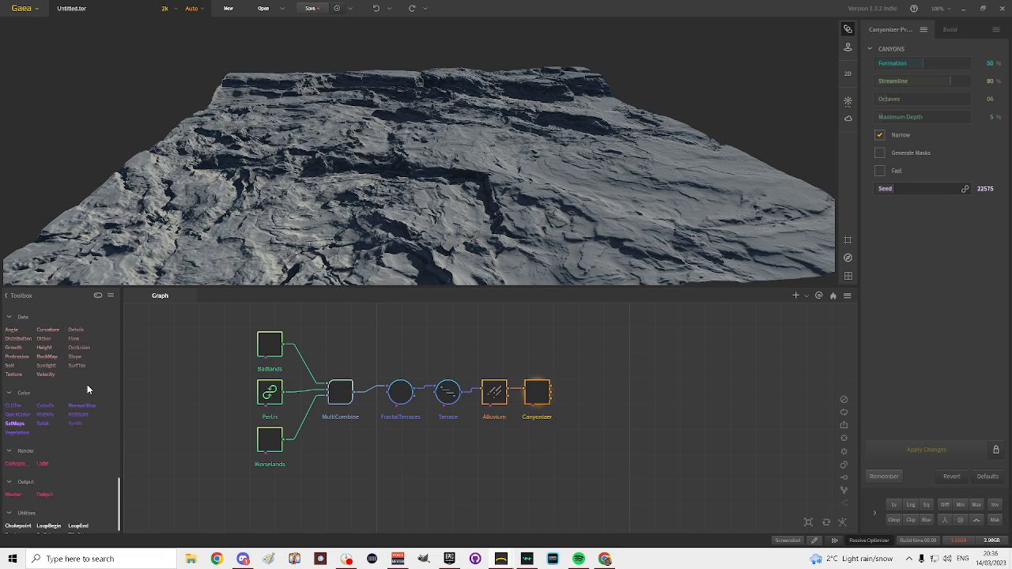
{"action": "scroll", "coordinate": [87, 389], "scroll_direction": "down", "scroll_amount": 1}
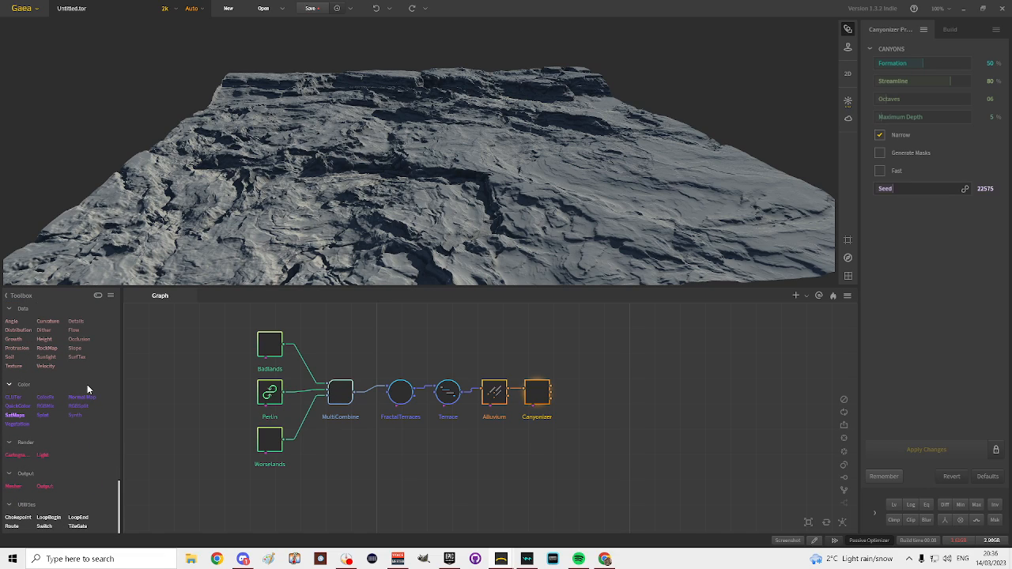
{"action": "scroll", "coordinate": [96, 370], "scroll_direction": "up", "scroll_amount": 3}
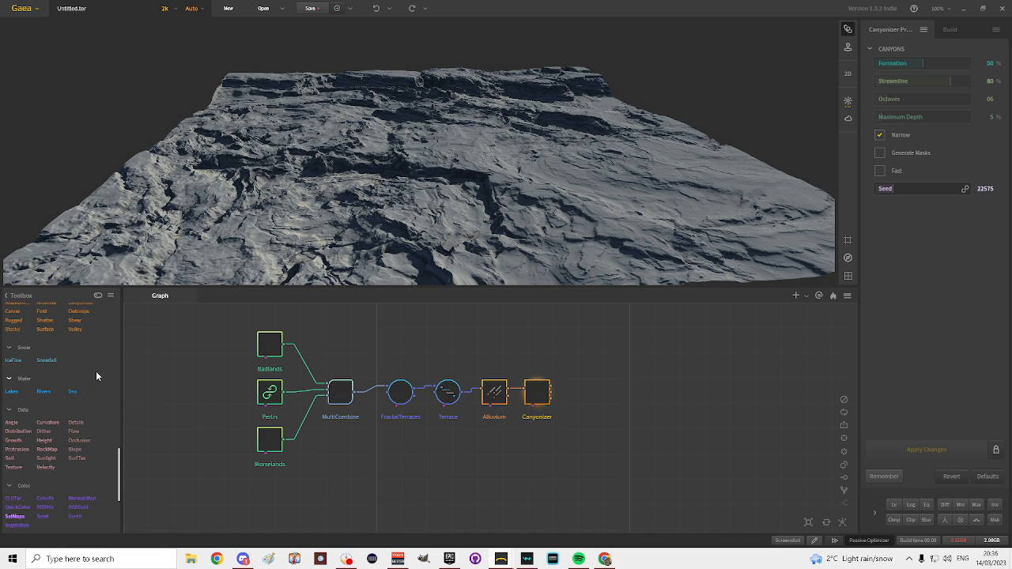
{"action": "scroll", "coordinate": [96, 372], "scroll_direction": "up", "scroll_amount": 3}
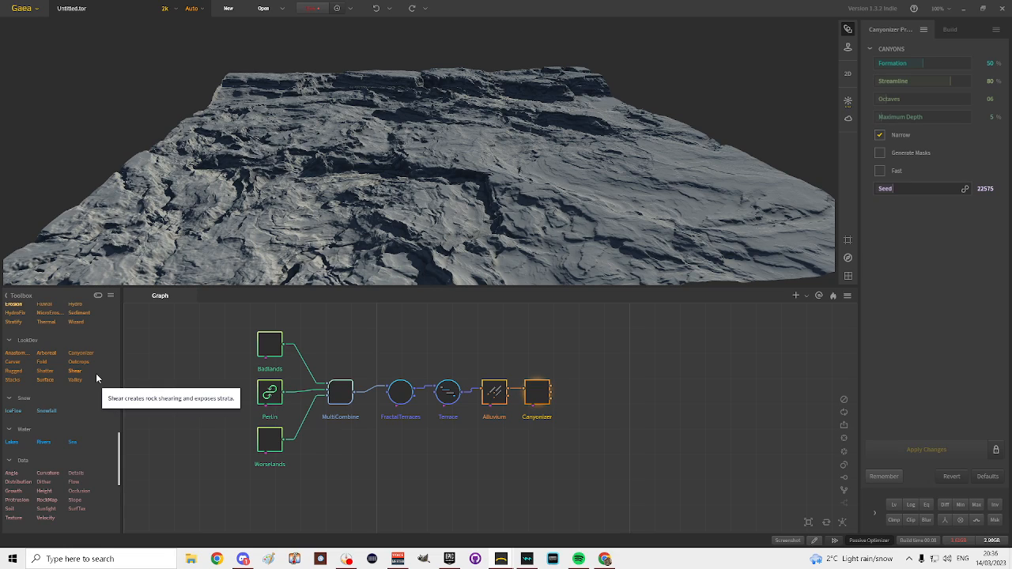
{"action": "scroll", "coordinate": [92, 372], "scroll_direction": "up", "scroll_amount": 2}
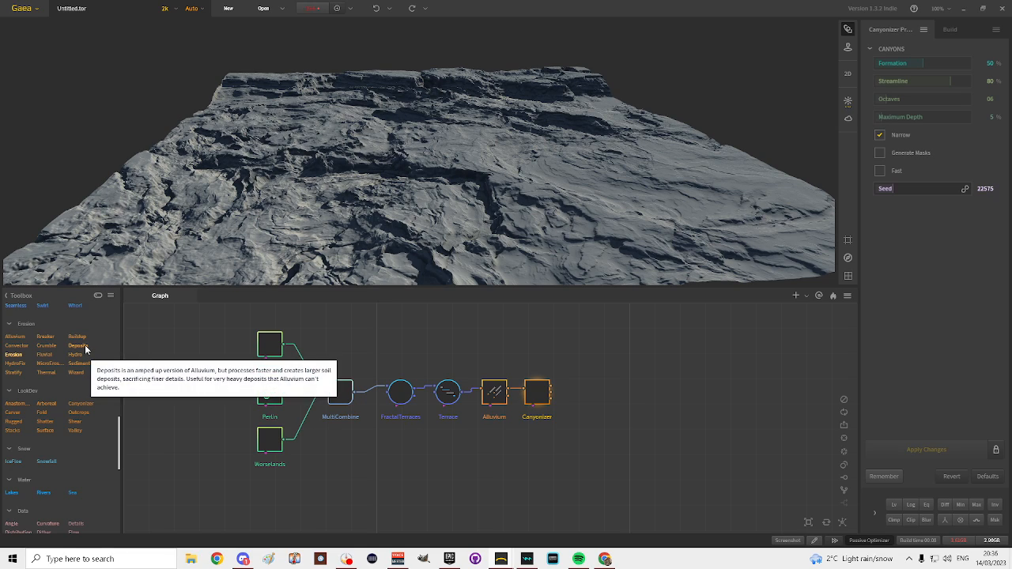
{"action": "scroll", "coordinate": [85, 345], "scroll_direction": "up", "scroll_amount": 2}
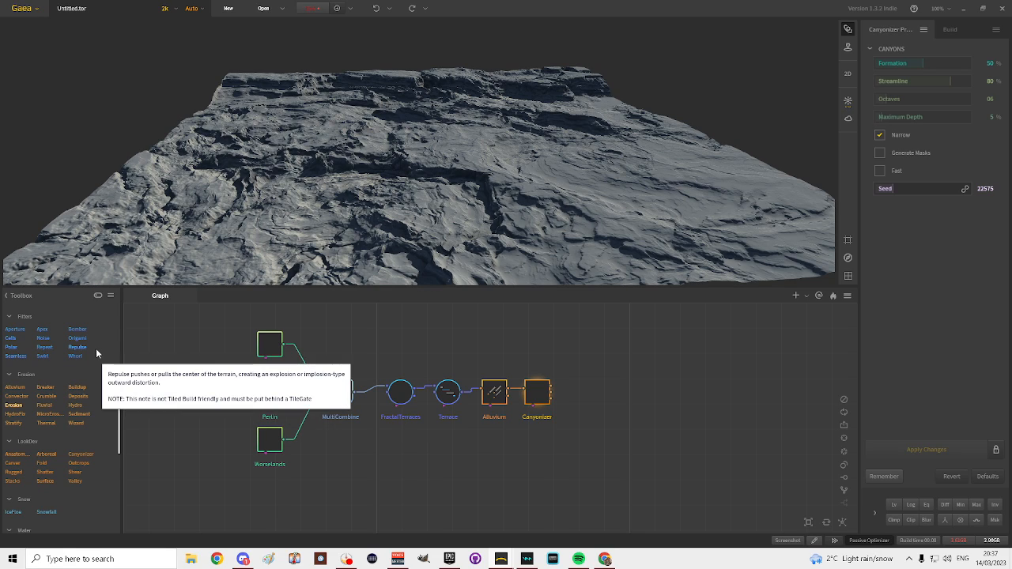
{"action": "scroll", "coordinate": [97, 354], "scroll_direction": "up", "scroll_amount": 1}
{"action": "scroll", "coordinate": [96, 353], "scroll_direction": "up", "scroll_amount": 1}
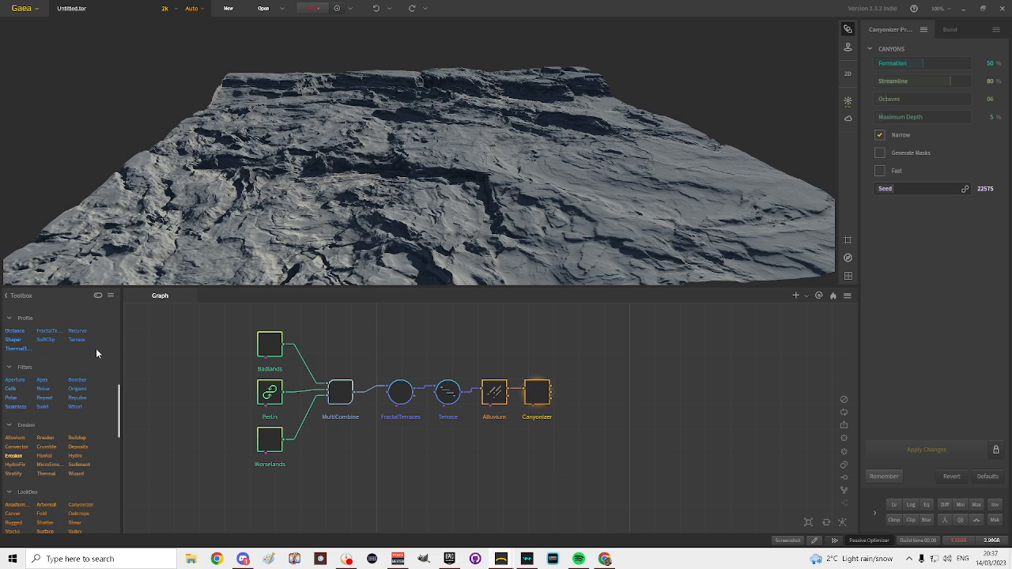
{"action": "scroll", "coordinate": [97, 353], "scroll_direction": "up", "scroll_amount": 3}
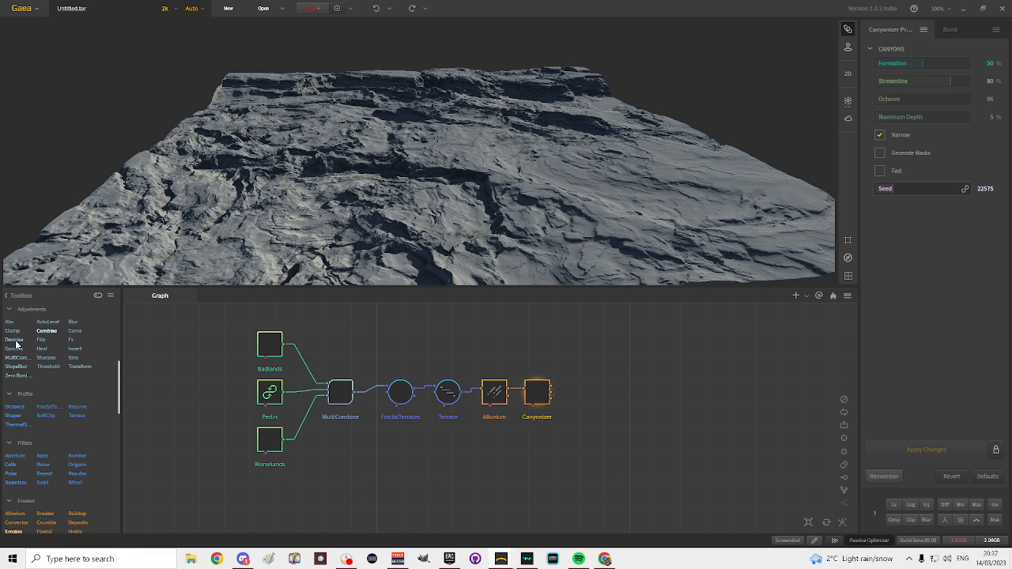
- Add a Denoise node fed by the Canyonizer output and compare the terrain previews of the two nodes
{"action": "left_click_drag", "start_coordinate": [15, 342], "coordinate": [589, 390]}
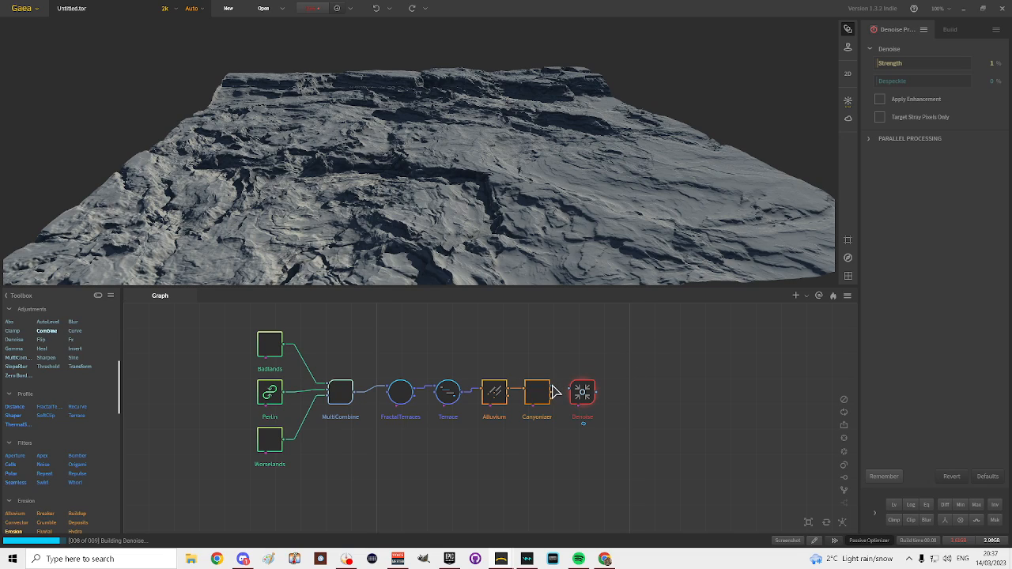
{"action": "left_click_drag", "start_coordinate": [555, 390], "coordinate": [571, 391]}
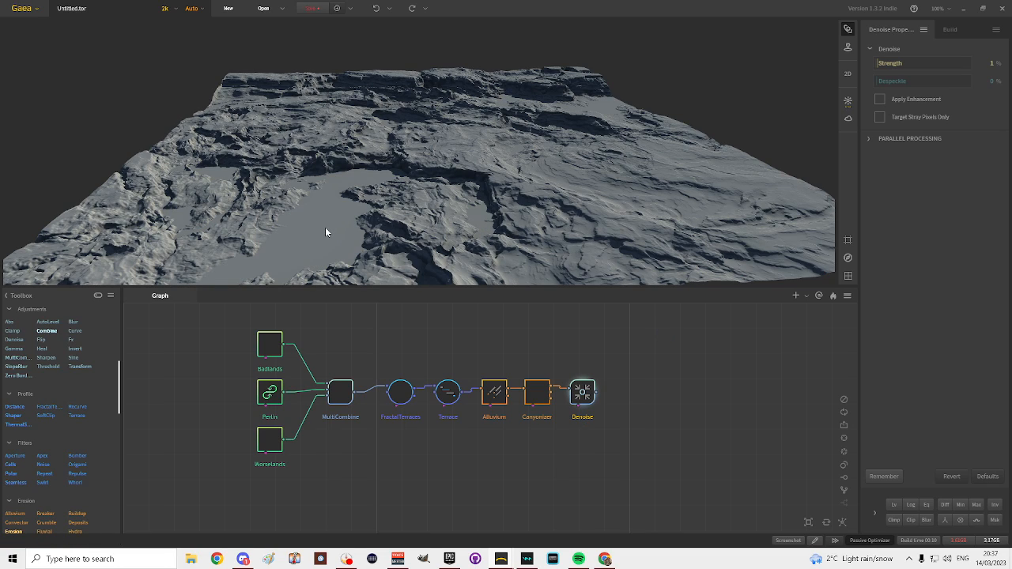
{"action": "left_click", "coordinate": [537, 396]}
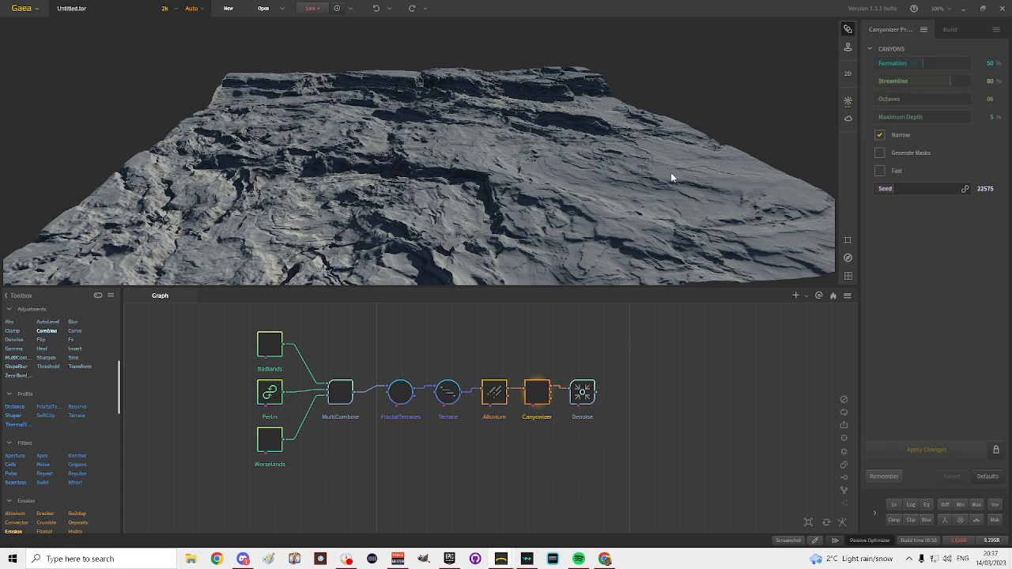
{"action": "left_click", "coordinate": [583, 395]}
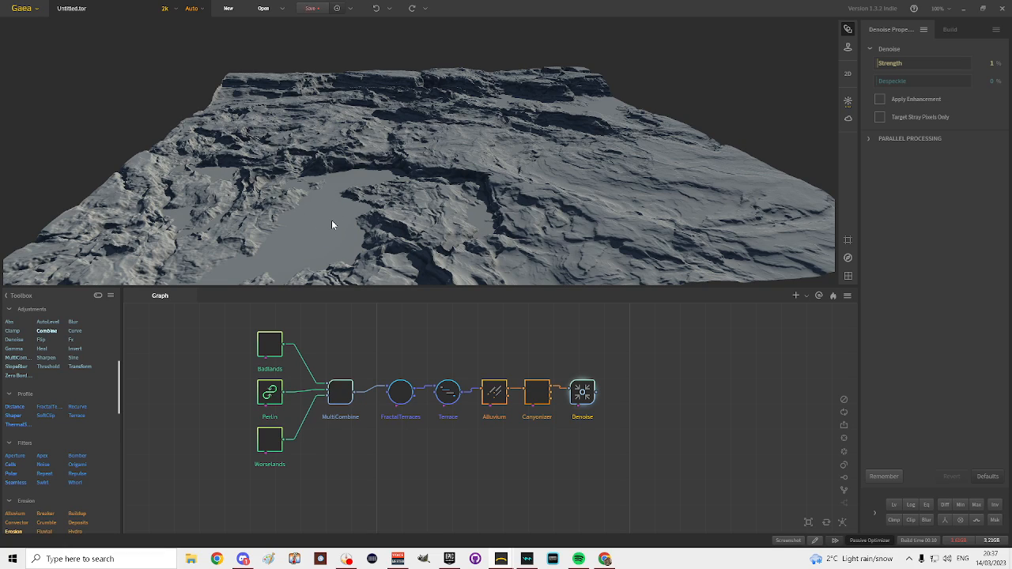
{"action": "left_click", "coordinate": [527, 176]}
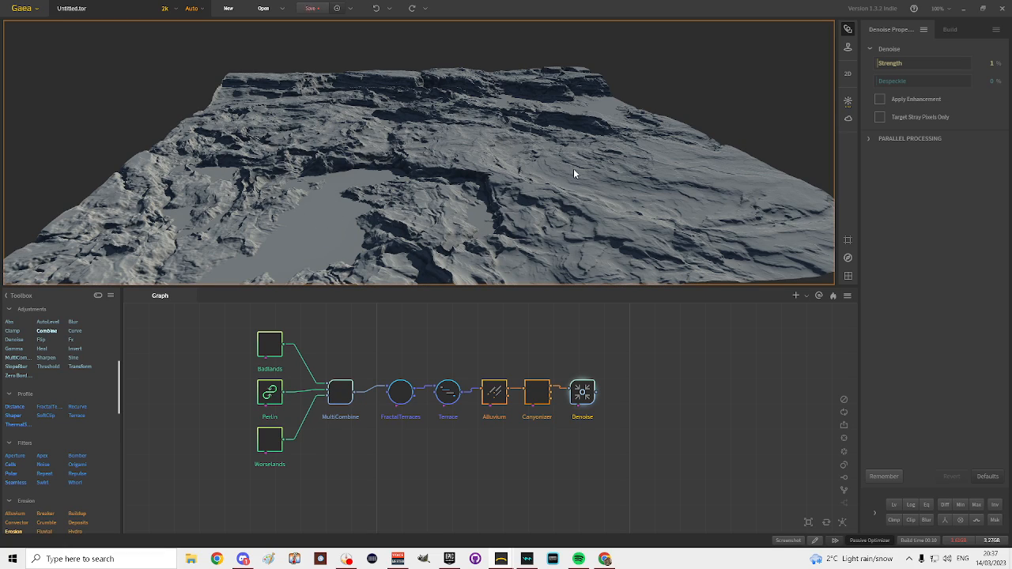
{"action": "scroll", "coordinate": [535, 170], "scroll_direction": "up", "scroll_amount": 3}
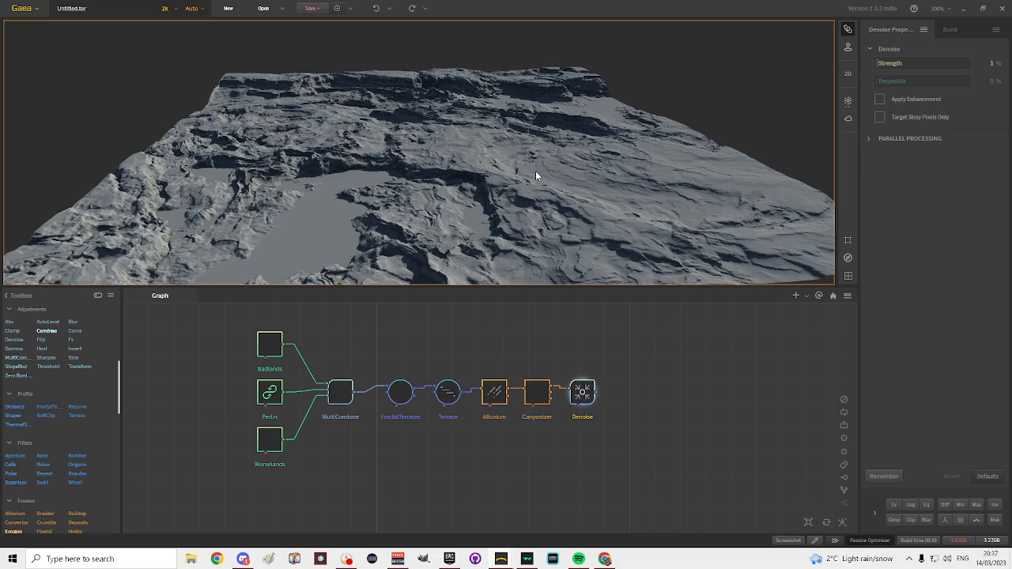
{"action": "middle_click_drag", "start_coordinate": [544, 187], "coordinate": [473, 166]}
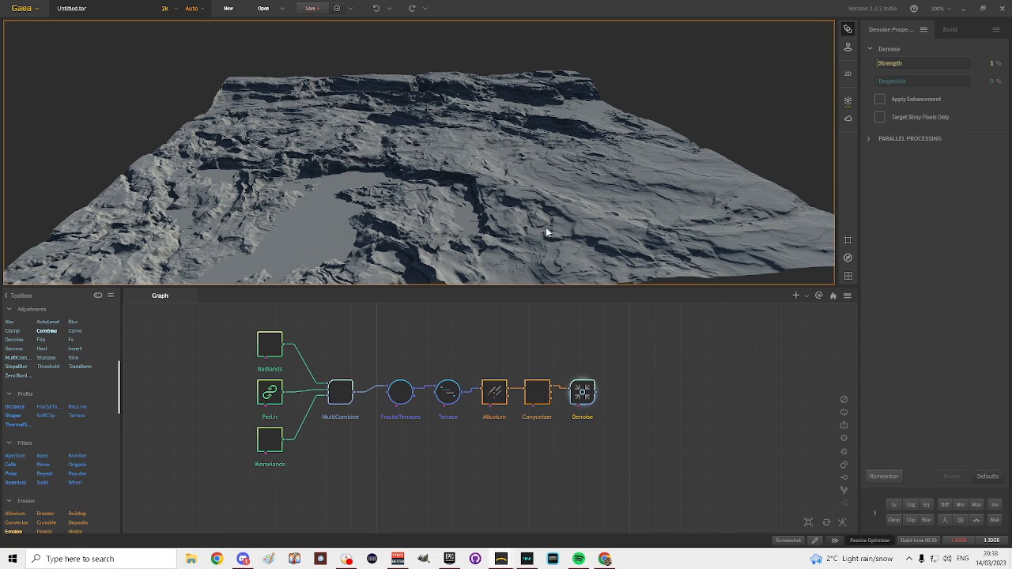
- Set the Denoise node's strength to 10%, enable Apply Enhancement, and inspect the terrain surface up close
{"action": "left_click", "coordinate": [992, 64]}
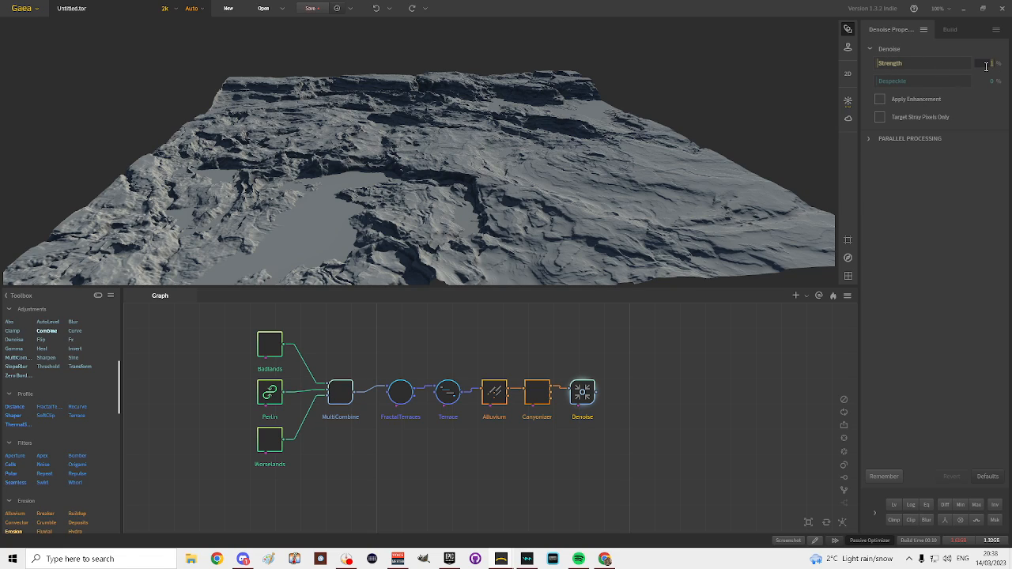
{"action": "type", "text": "10"}
{"action": "key", "text": "Return"}
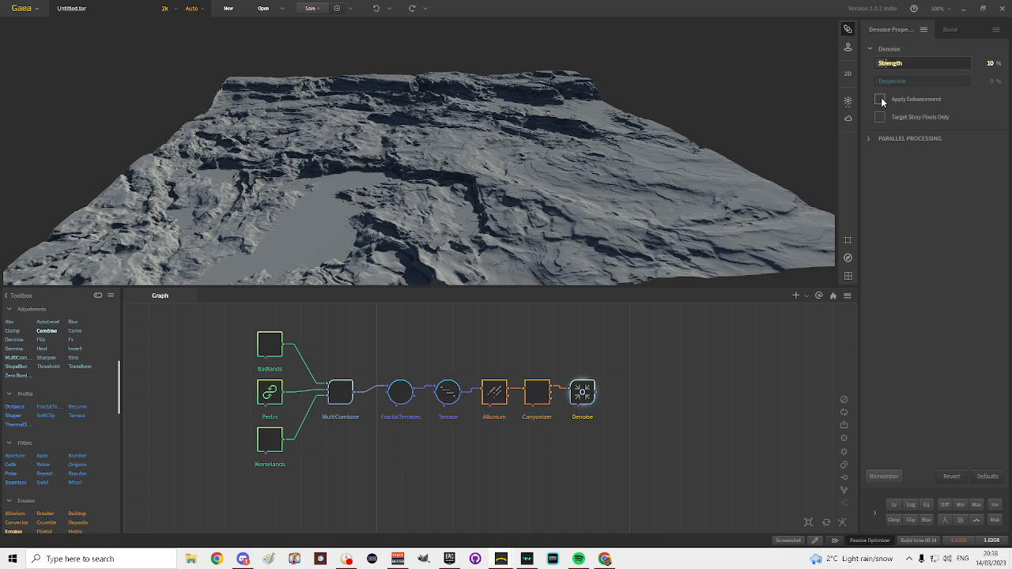
{"action": "left_click", "coordinate": [881, 99]}
{"action": "left_click", "coordinate": [488, 190]}
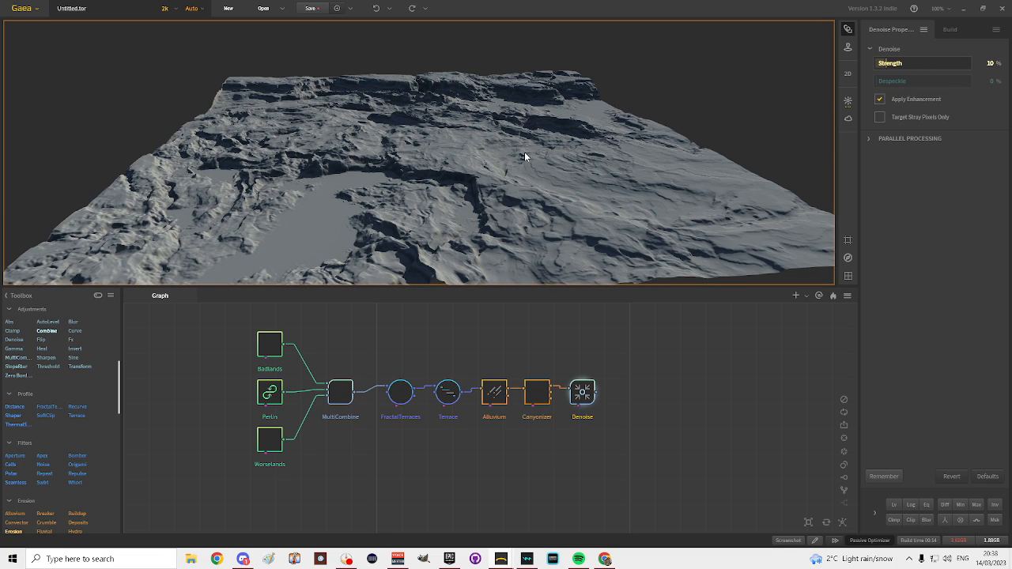
{"action": "left_click_drag", "start_coordinate": [512, 149], "coordinate": [445, 238]}
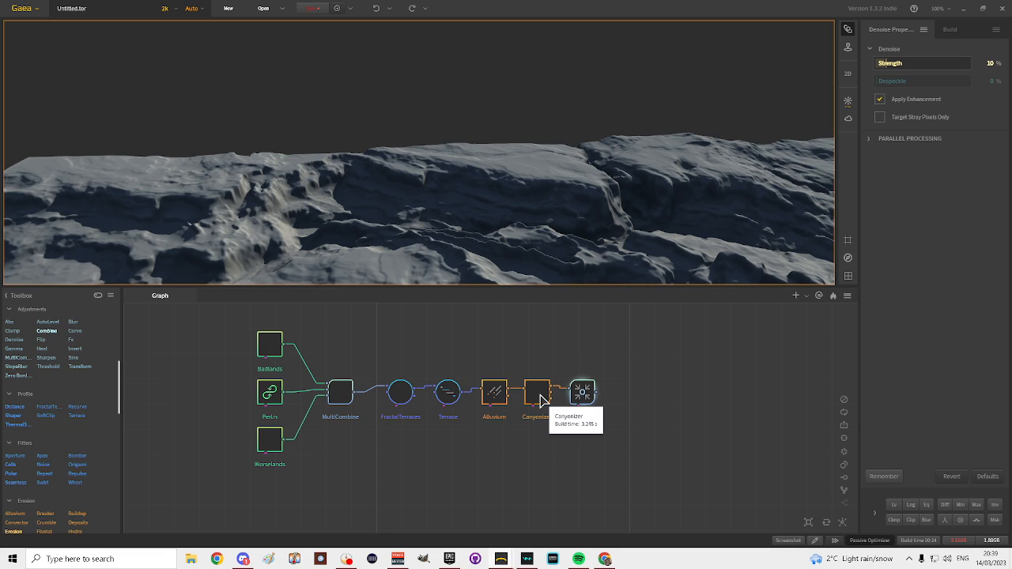
- Compare the Canyonizer and Denoise terrain previews along the cliff face and canyon line, from the same view and from closer up
{"action": "left_click", "coordinate": [544, 398]}
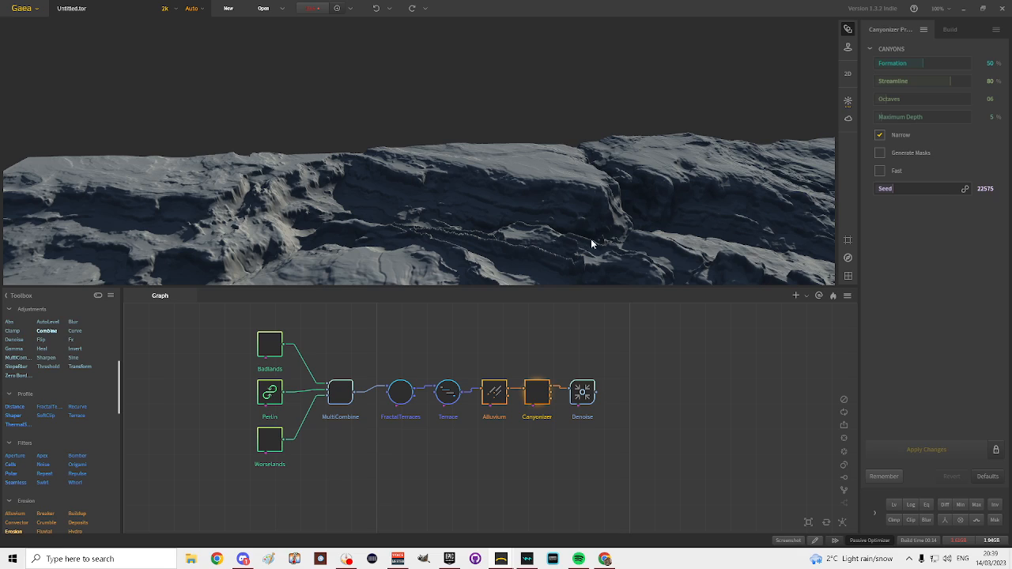
{"action": "left_click", "coordinate": [582, 393]}
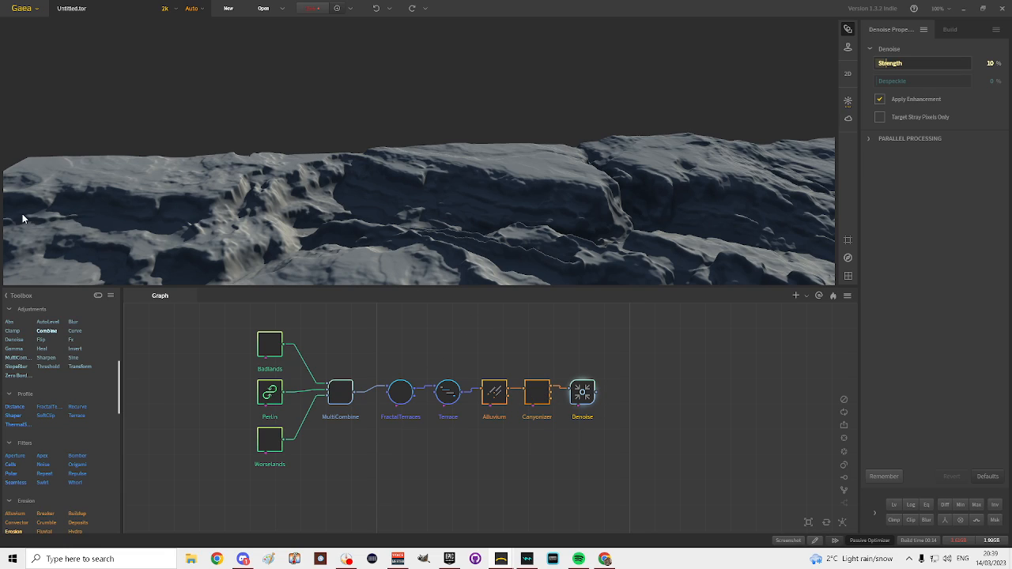
{"action": "left_click", "coordinate": [542, 396]}
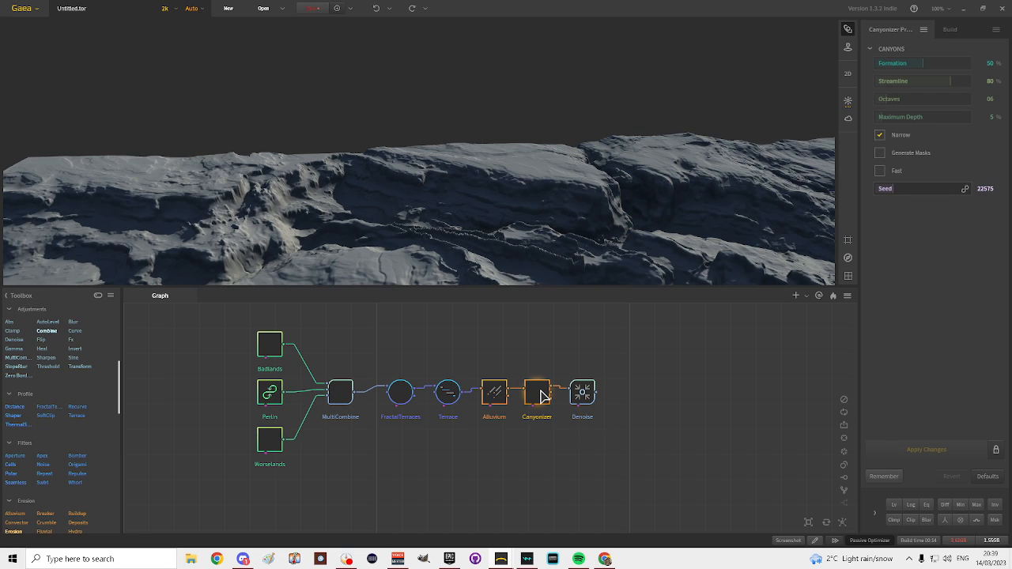
{"action": "left_click", "coordinate": [587, 396]}
{"action": "left_click", "coordinate": [540, 387]}
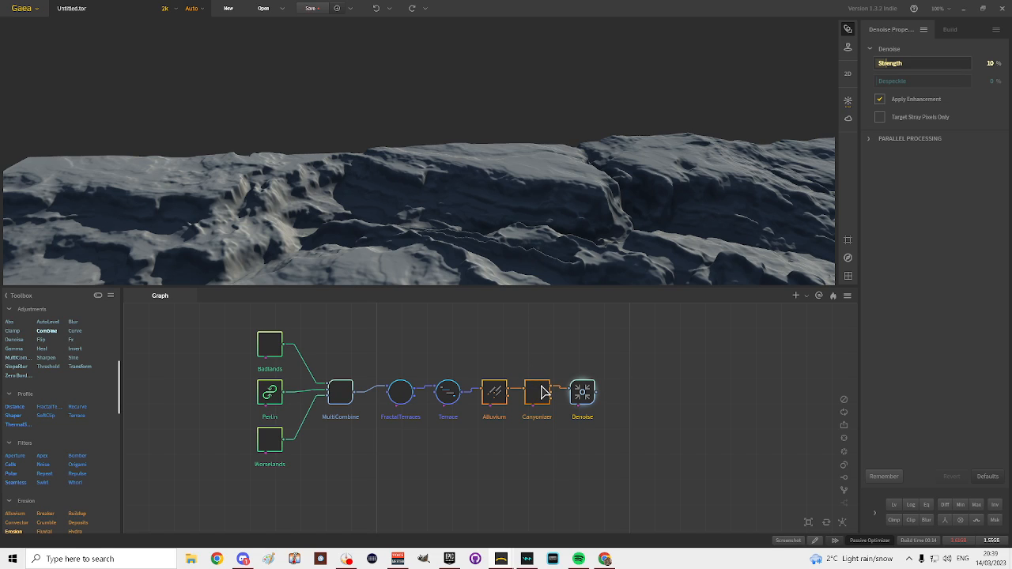
{"action": "left_click", "coordinate": [573, 217]}
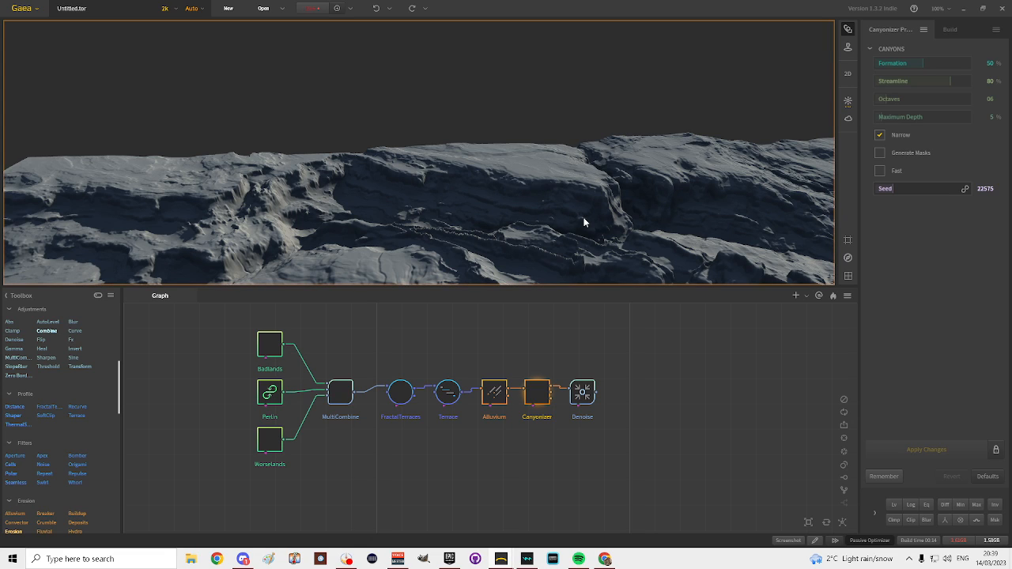
{"action": "scroll", "coordinate": [583, 223], "scroll_direction": "up", "scroll_amount": 2}
{"action": "left_click_drag", "start_coordinate": [584, 223], "coordinate": [528, 249]}
{"action": "scroll", "coordinate": [599, 215], "scroll_direction": "down", "scroll_amount": 1}
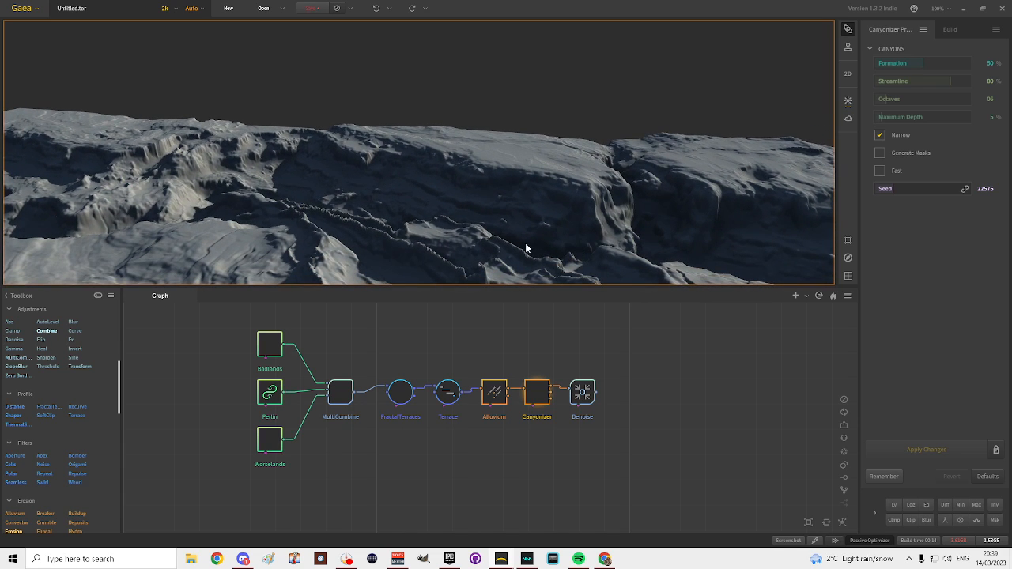
{"action": "scroll", "coordinate": [521, 241], "scroll_direction": "up", "scroll_amount": 2}
{"action": "scroll", "coordinate": [599, 247], "scroll_direction": "down", "scroll_amount": 1}
{"action": "middle_click_drag", "start_coordinate": [598, 247], "coordinate": [577, 223]}
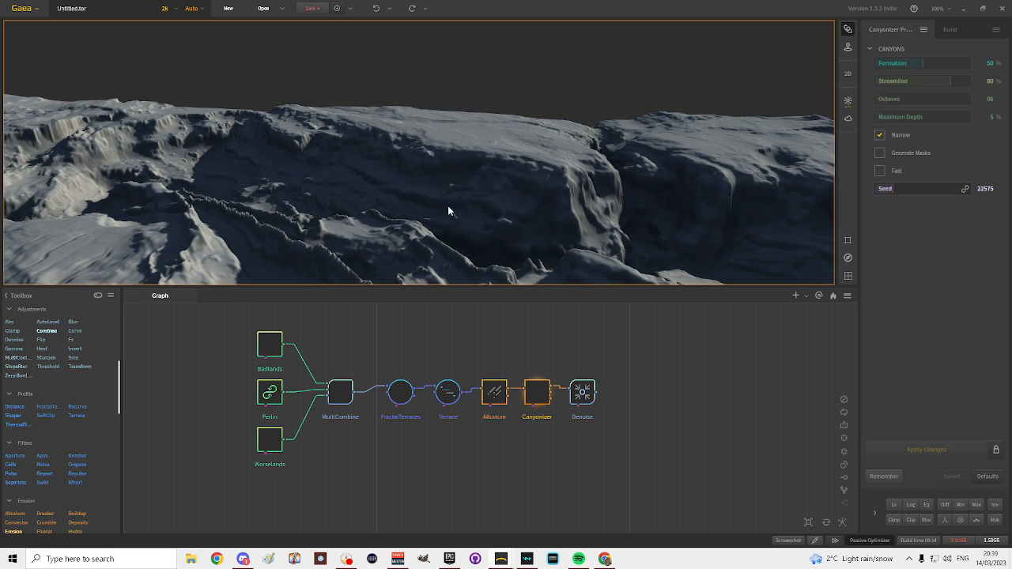
{"action": "left_click", "coordinate": [582, 392]}
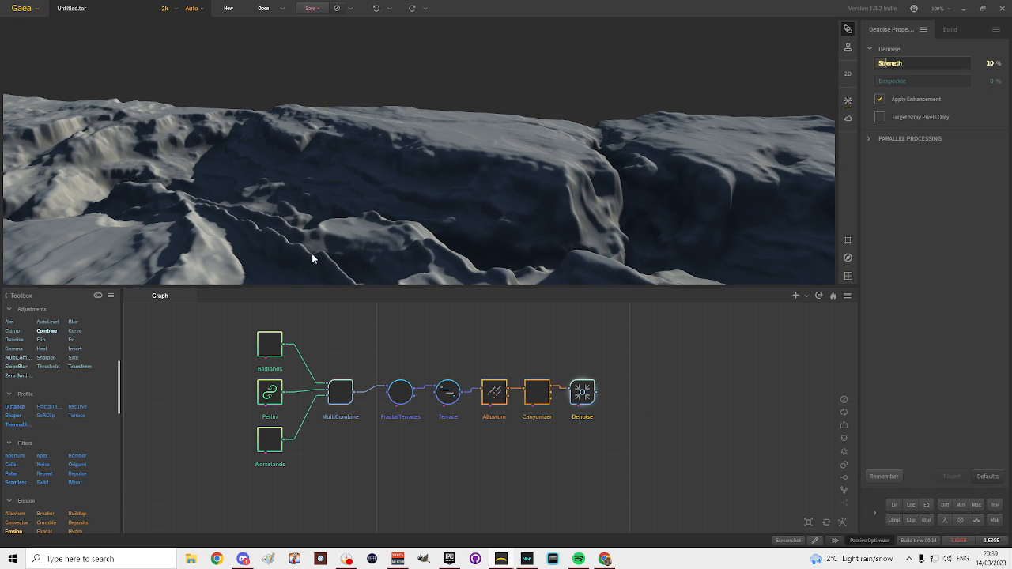
{"action": "left_click", "coordinate": [538, 392]}
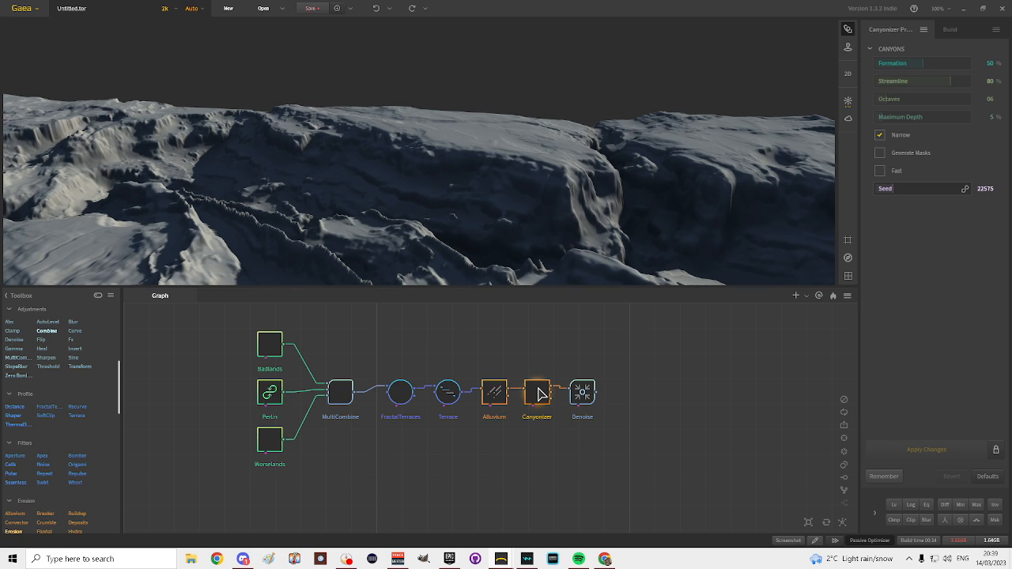
{"action": "left_click", "coordinate": [587, 394]}
{"action": "left_click", "coordinate": [536, 393]}
{"action": "left_click", "coordinate": [583, 393]}
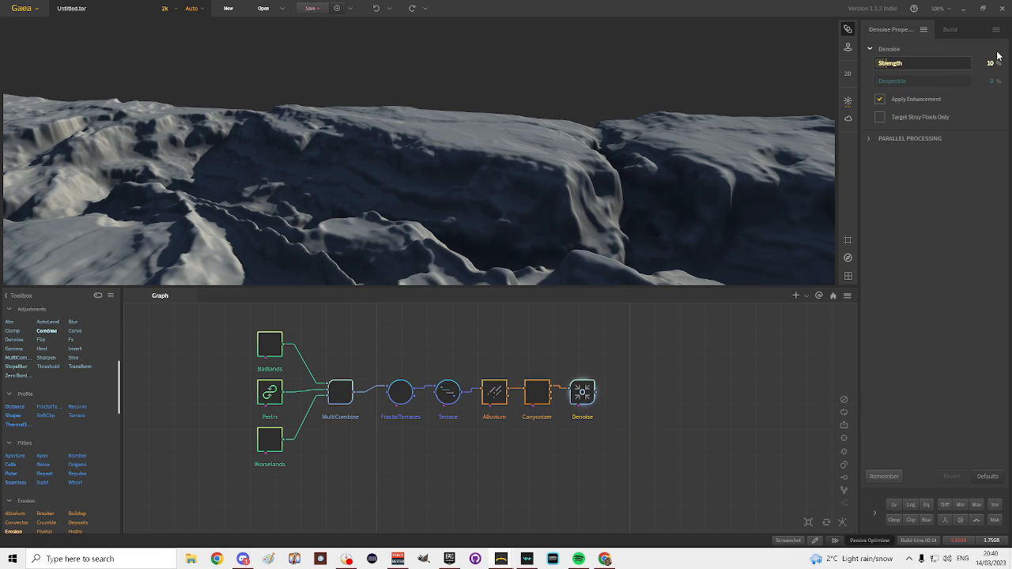
- Set the Denoise node's strength to 30%
{"action": "left_click", "coordinate": [990, 63]}
{"action": "type", "text": "30"}
{"action": "key", "text": "Return"}
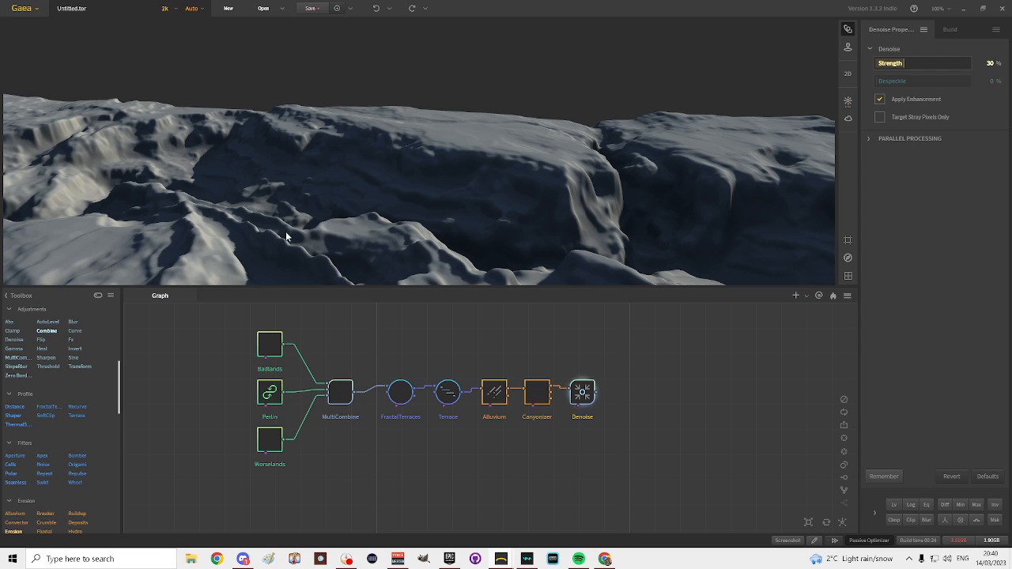
- Examine the denoised terrain from a distance and across its flat areas, and compare it with the Canyonizer preview
{"action": "left_click", "coordinate": [483, 190]}
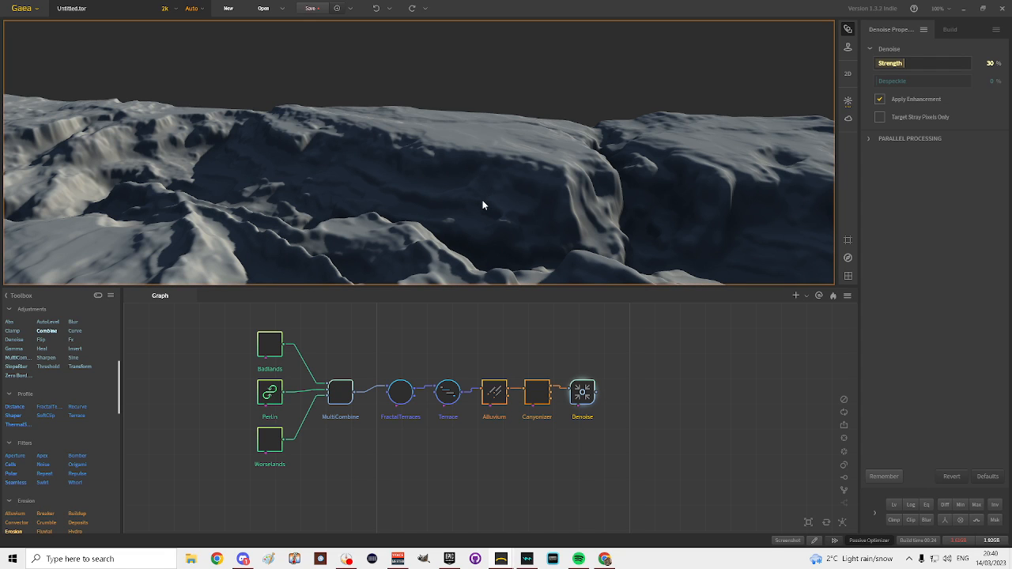
{"action": "scroll", "coordinate": [484, 202], "scroll_direction": "up", "scroll_amount": 5}
{"action": "scroll", "coordinate": [483, 202], "scroll_direction": "down", "scroll_amount": 6}
{"action": "scroll", "coordinate": [542, 217], "scroll_direction": "down", "scroll_amount": 8}
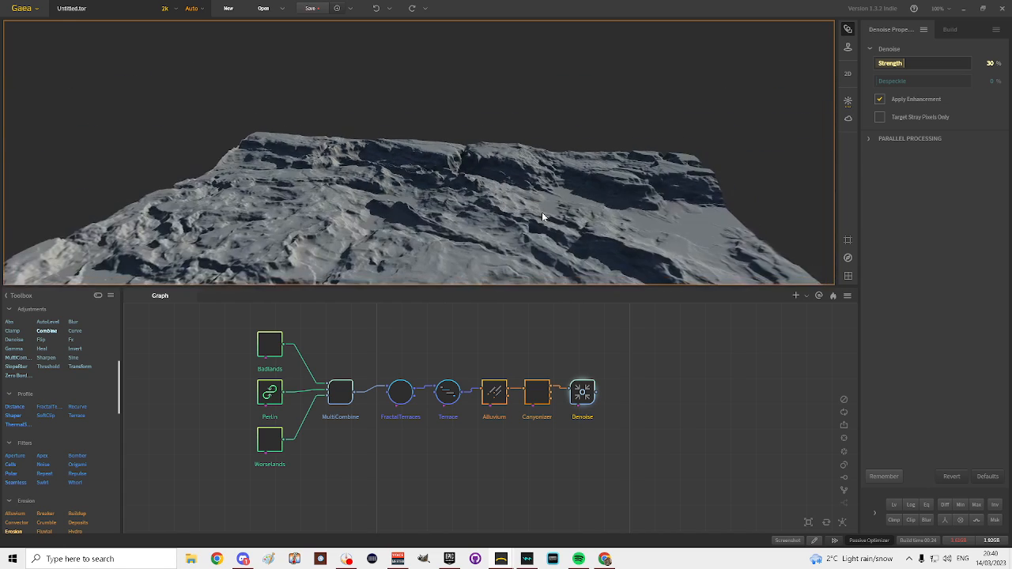
{"action": "middle_click_drag", "start_coordinate": [482, 236], "coordinate": [569, 244]}
{"action": "scroll", "coordinate": [556, 236], "scroll_direction": "down", "scroll_amount": 4}
{"action": "left_click_drag", "start_coordinate": [388, 232], "coordinate": [421, 239]}
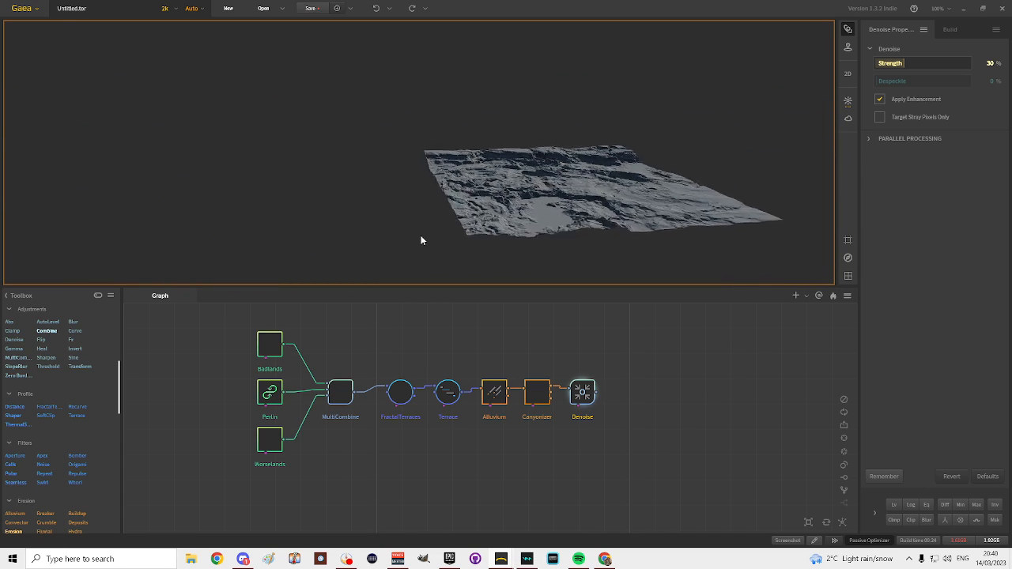
{"action": "middle_click_drag", "start_coordinate": [594, 229], "coordinate": [434, 233]}
{"action": "scroll", "coordinate": [425, 228], "scroll_direction": "up", "scroll_amount": 3}
{"action": "scroll", "coordinate": [441, 234], "scroll_direction": "up", "scroll_amount": 3}
{"action": "scroll", "coordinate": [440, 227], "scroll_direction": "down", "scroll_amount": 2}
{"action": "left_click_drag", "start_coordinate": [434, 232], "coordinate": [431, 214]}
{"action": "middle_click_drag", "start_coordinate": [431, 213], "coordinate": [435, 163]}
{"action": "scroll", "coordinate": [412, 225], "scroll_direction": "up", "scroll_amount": 3}
{"action": "middle_click_drag", "start_coordinate": [412, 251], "coordinate": [440, 217]}
{"action": "scroll", "coordinate": [417, 223], "scroll_direction": "down", "scroll_amount": 1}
{"action": "scroll", "coordinate": [406, 230], "scroll_direction": "up", "scroll_amount": 2}
{"action": "scroll", "coordinate": [408, 211], "scroll_direction": "down", "scroll_amount": 1}
{"action": "scroll", "coordinate": [407, 226], "scroll_direction": "up", "scroll_amount": 2}
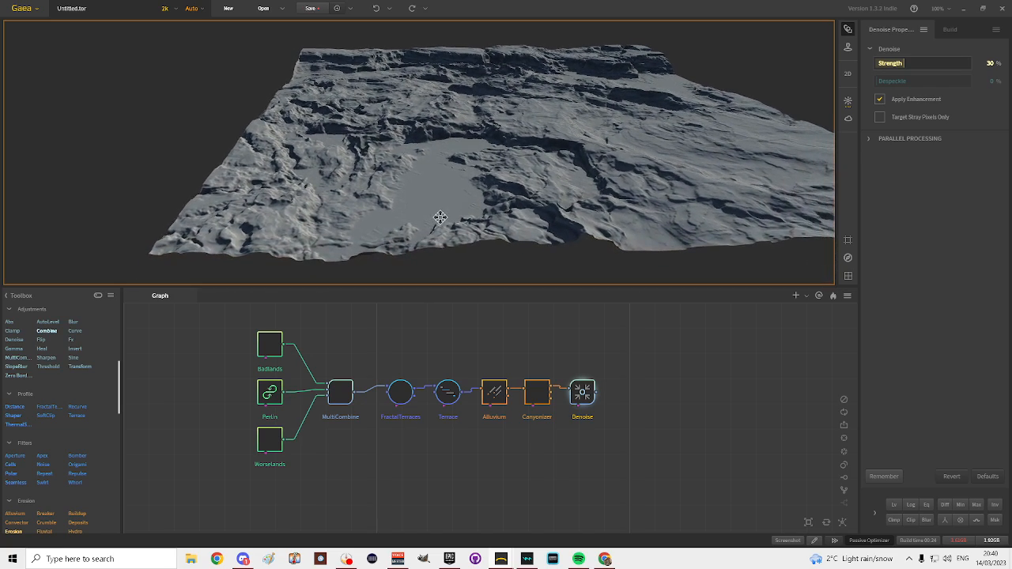
{"action": "scroll", "coordinate": [440, 218], "scroll_direction": "up", "scroll_amount": 2}
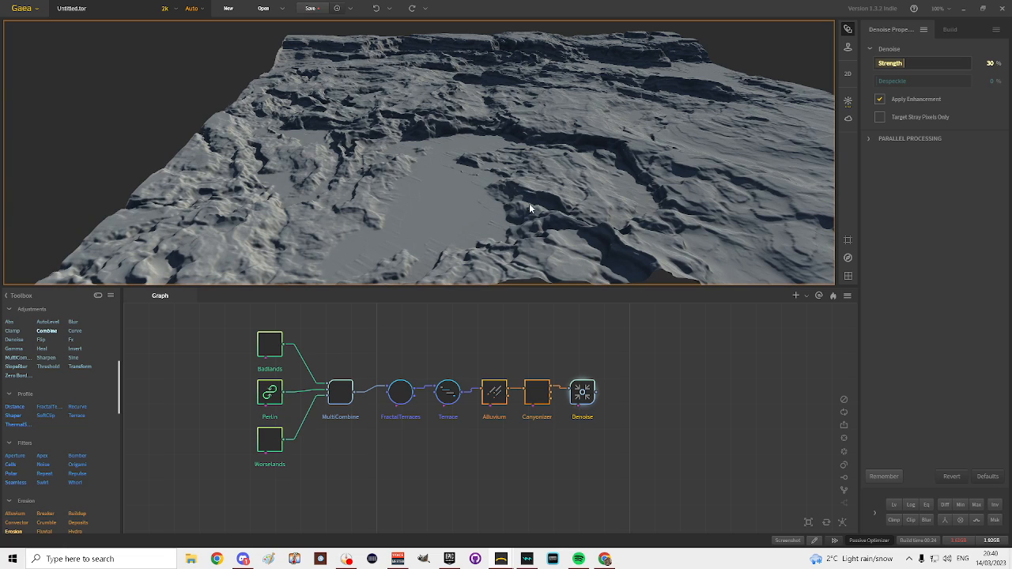
{"action": "left_click", "coordinate": [536, 393]}
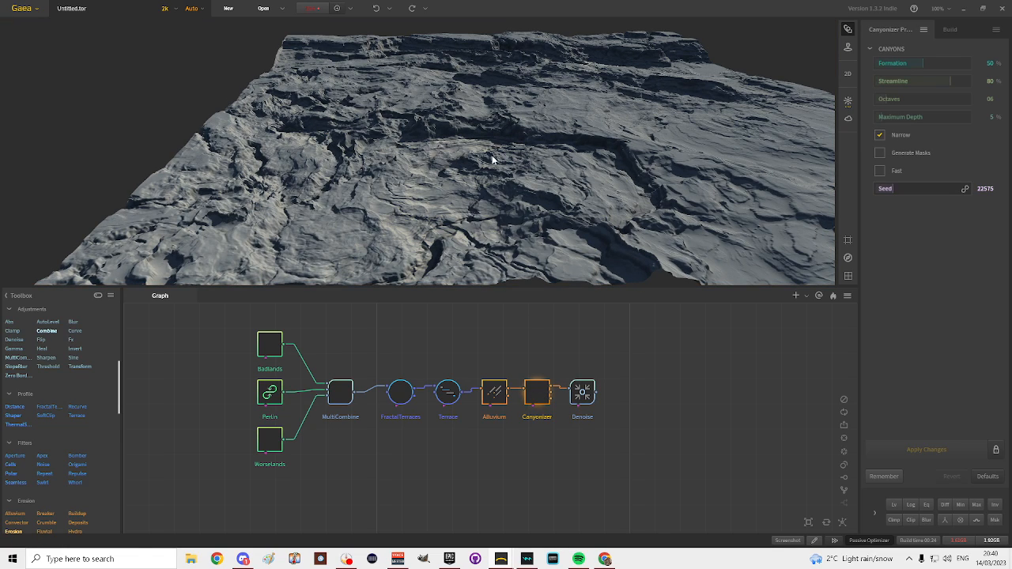
{"action": "left_click", "coordinate": [583, 393]}
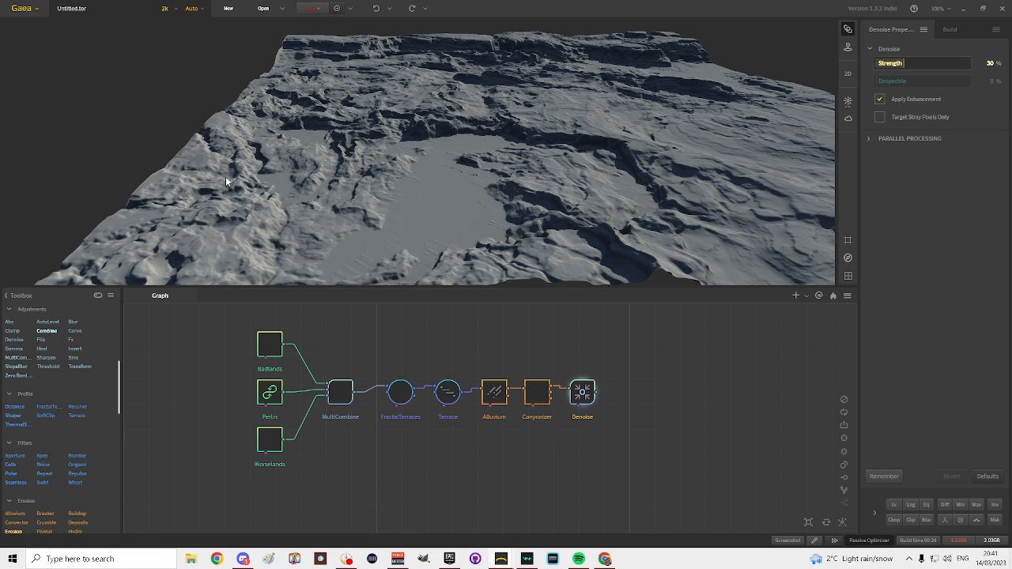
{"action": "left_click", "coordinate": [623, 182]}
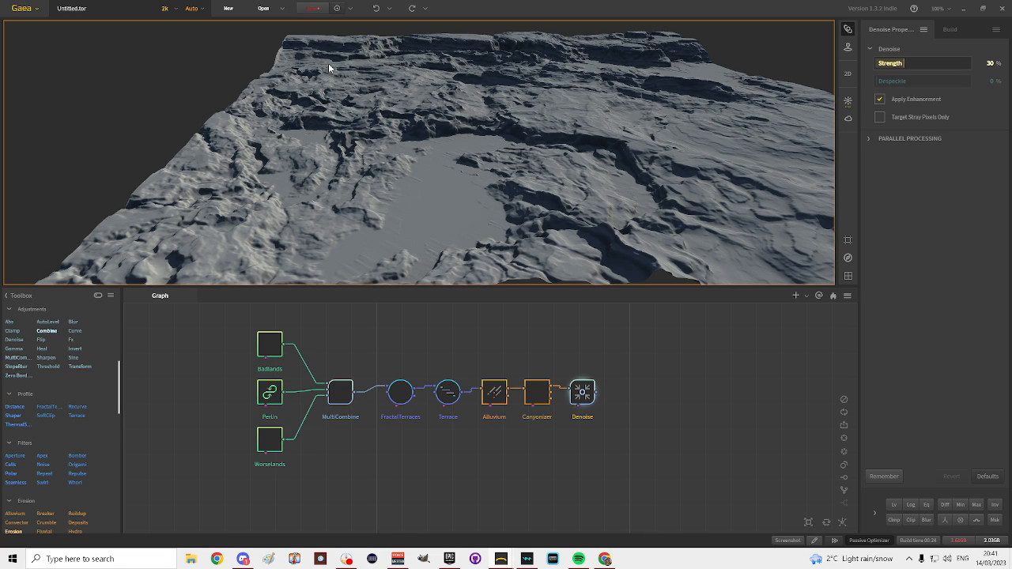
- Save the terrain as test2 in the DeadALot folder, using the Gaea Terrain file type
{"action": "left_click", "coordinate": [312, 9]}
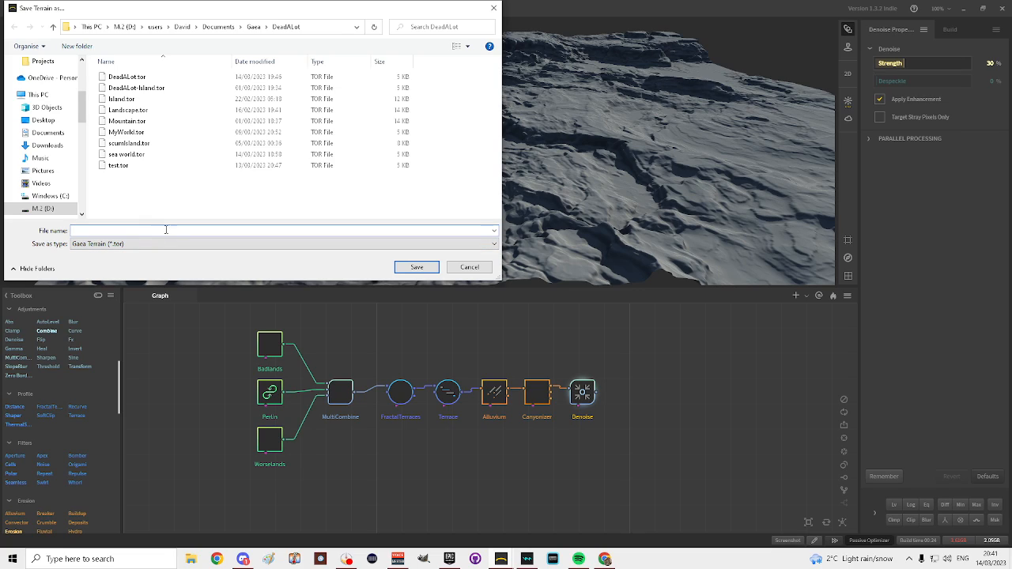
{"action": "type", "text": "te"}
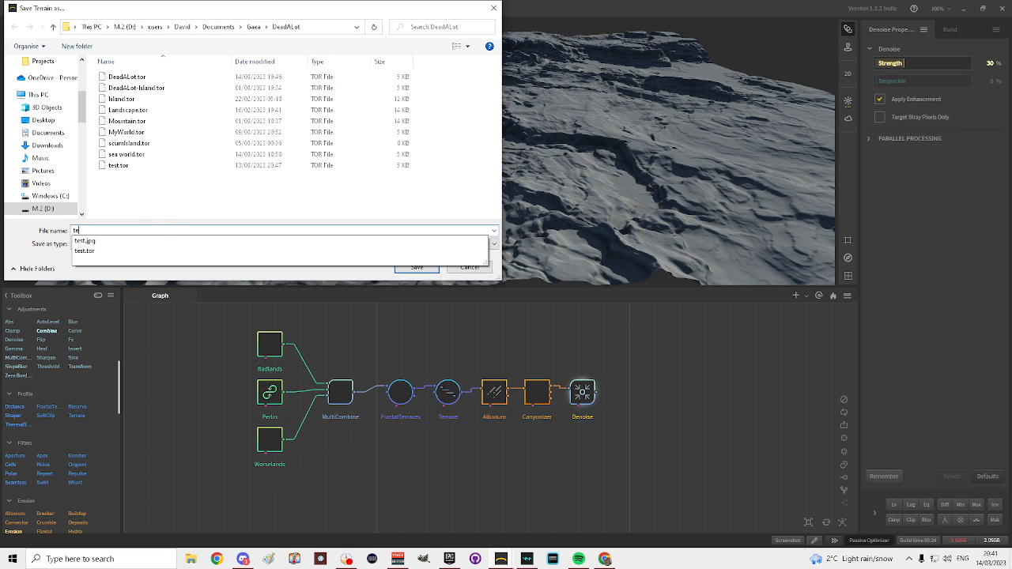
{"action": "type", "text": "st"}
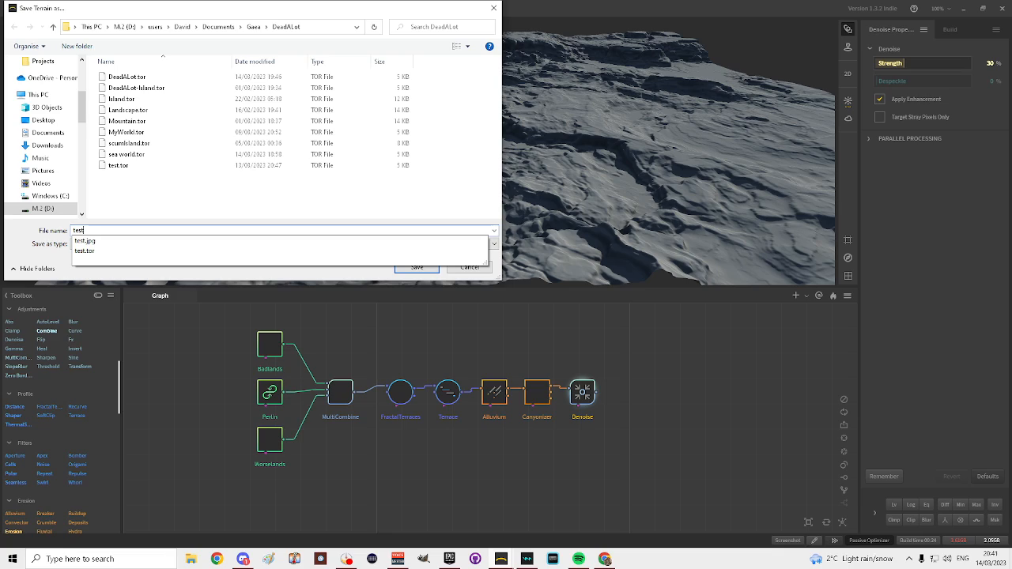
{"action": "type", "text": "2"}
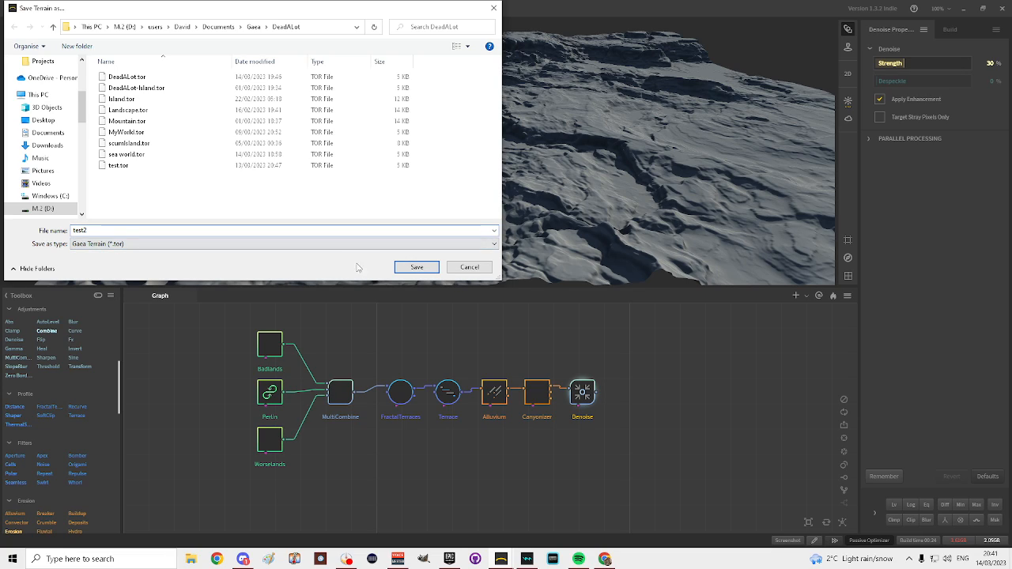
{"action": "left_click", "coordinate": [426, 267]}
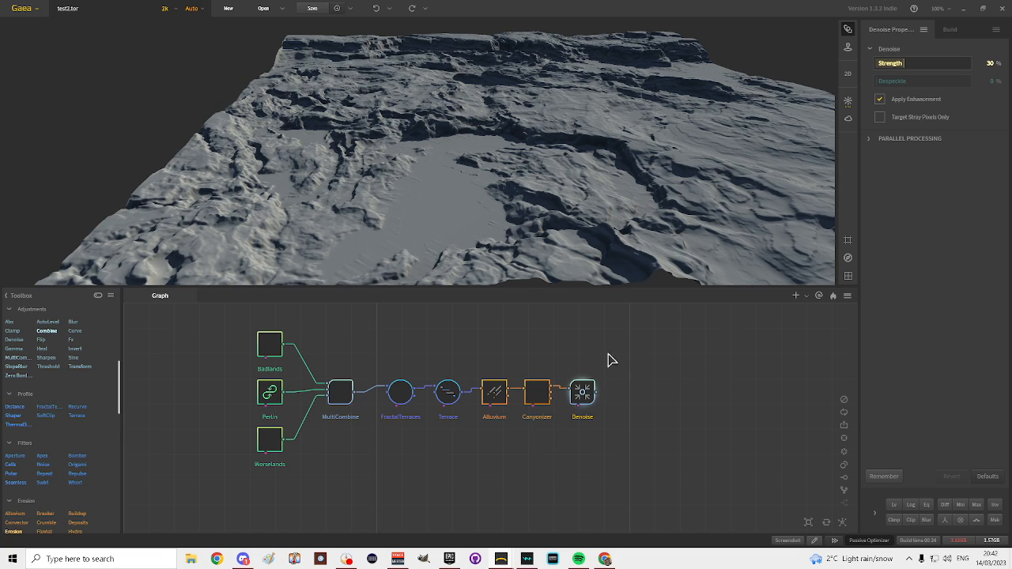
- Mark the Denoise node for export and save the terrain file
{"action": "right_click", "coordinate": [584, 395]}
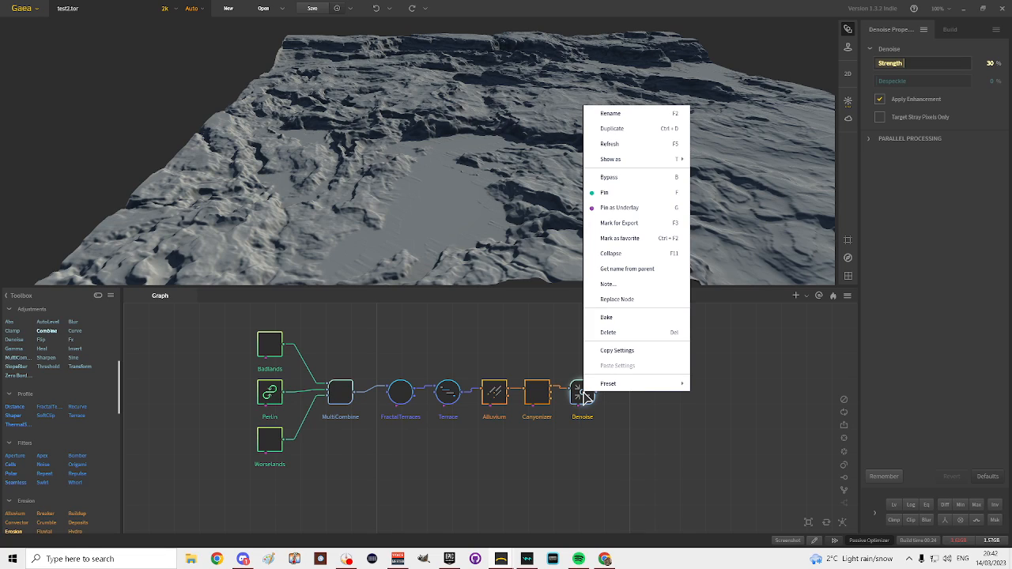
{"action": "mouse_move", "coordinate": [588, 389]}
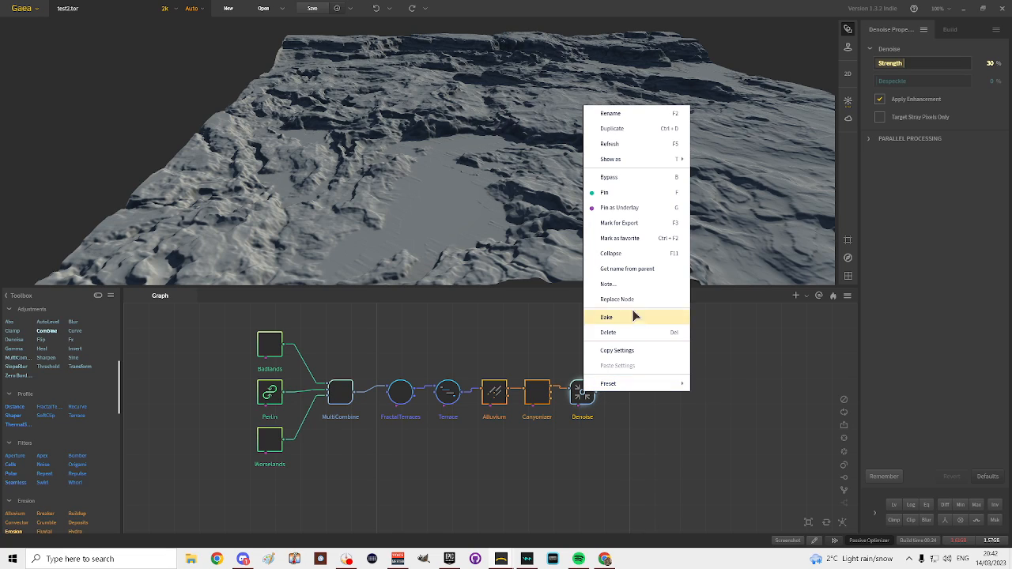
{"action": "left_click", "coordinate": [623, 224]}
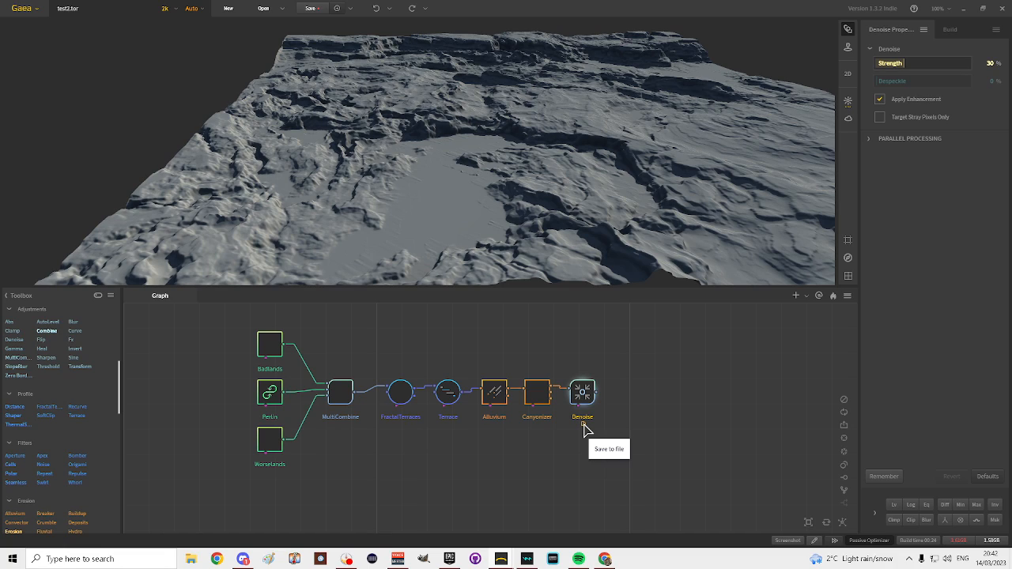
{"action": "left_click", "coordinate": [316, 9]}
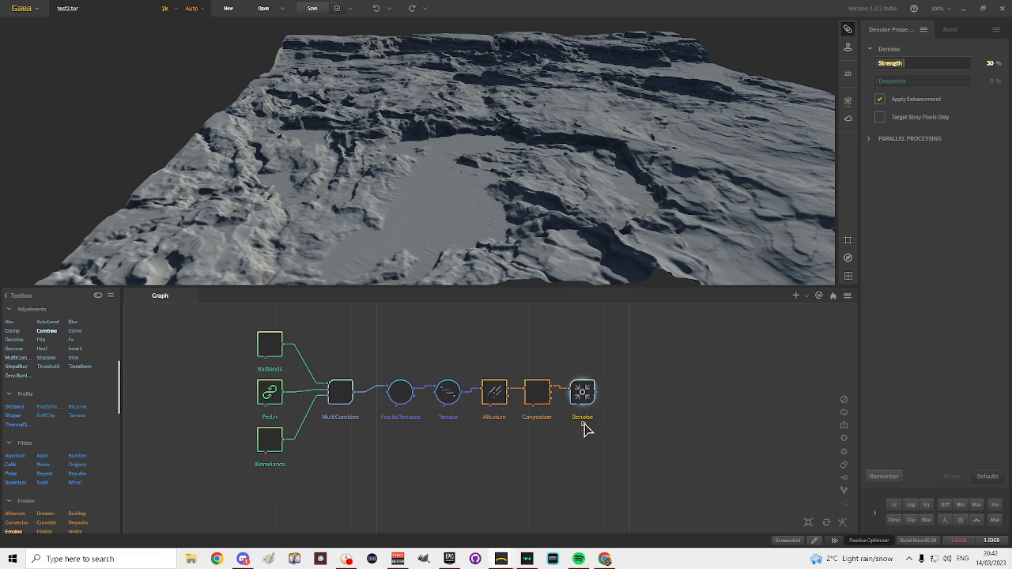
- Remove the Denoise node's export mark and mark the node for export again
{"action": "right_click", "coordinate": [584, 389]}
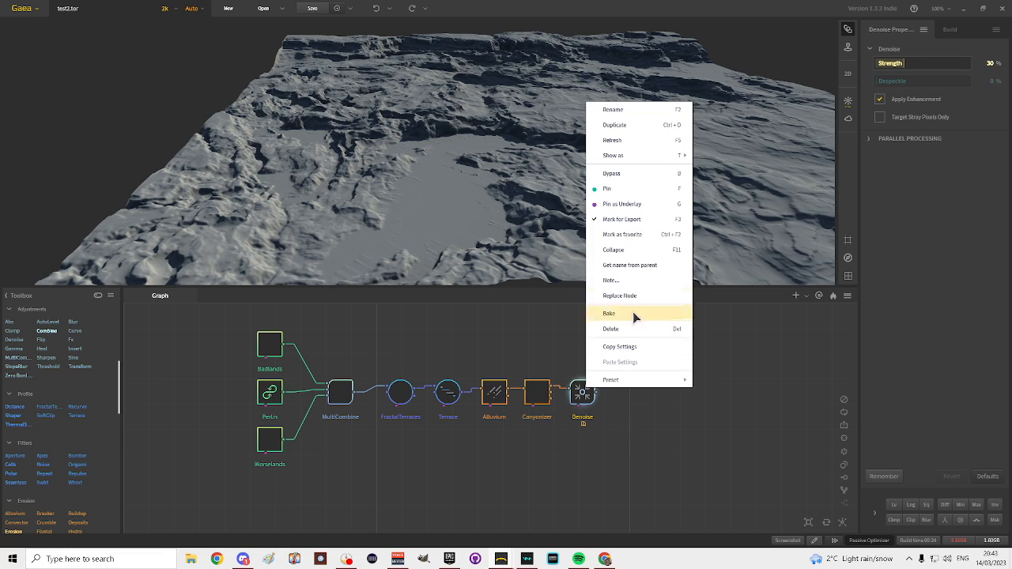
{"action": "left_click", "coordinate": [632, 220]}
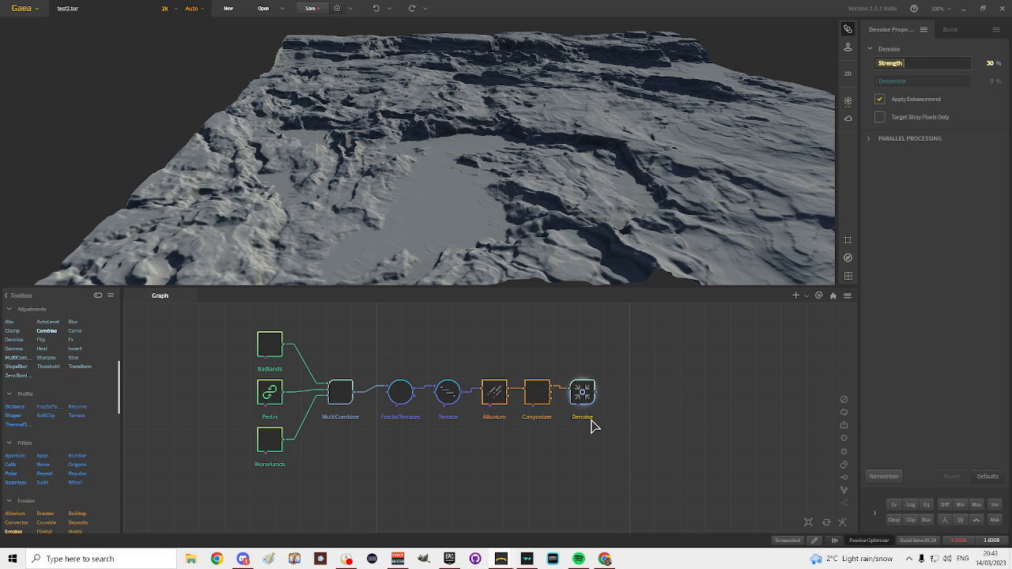
{"action": "right_click", "coordinate": [582, 393]}
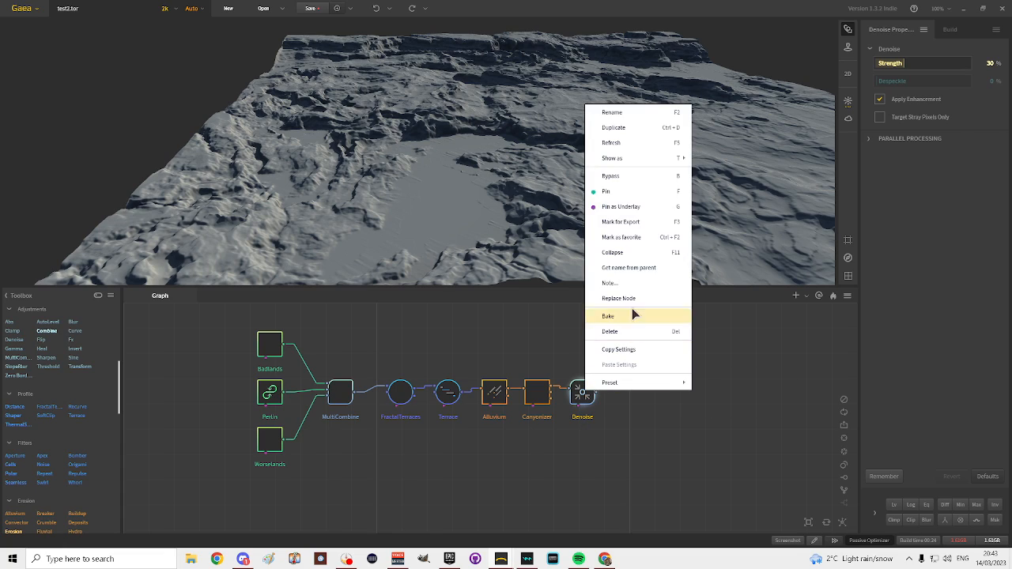
{"action": "left_click", "coordinate": [621, 221]}
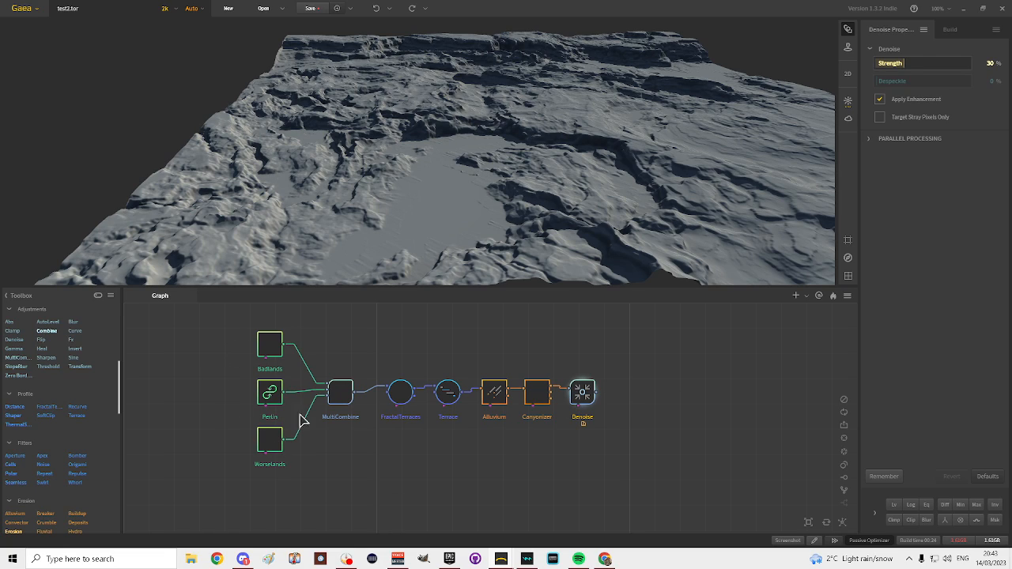
- Rename the Denoise node to Mask and rename its build output file to match
{"action": "left_click", "coordinate": [951, 31]}
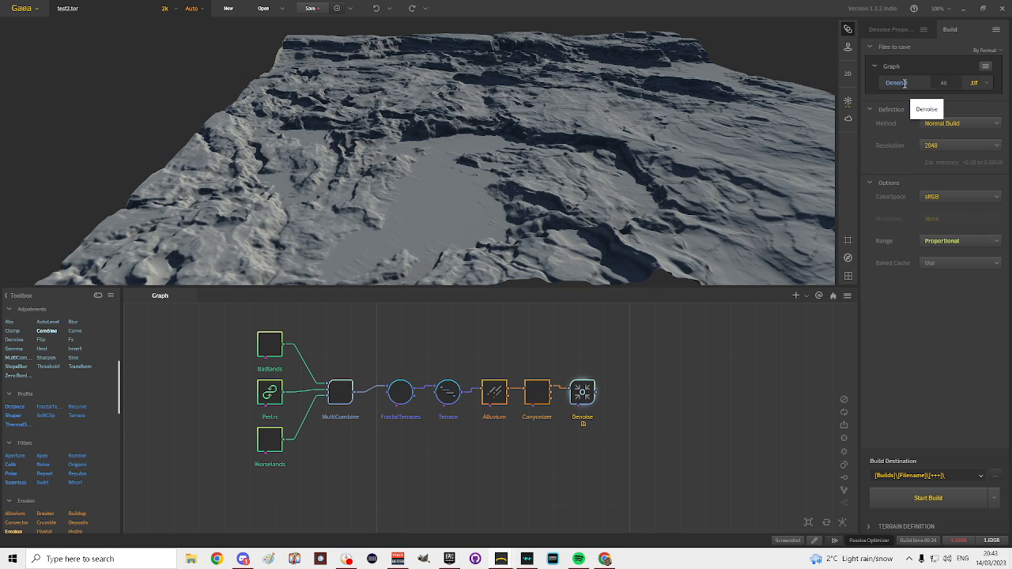
{"action": "right_click", "coordinate": [586, 395]}
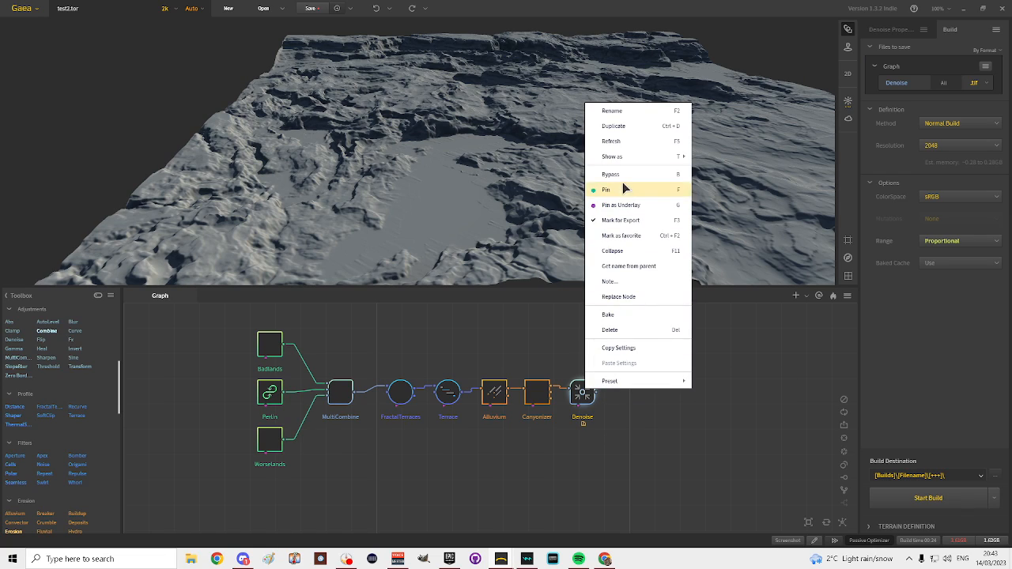
{"action": "left_click", "coordinate": [623, 112]}
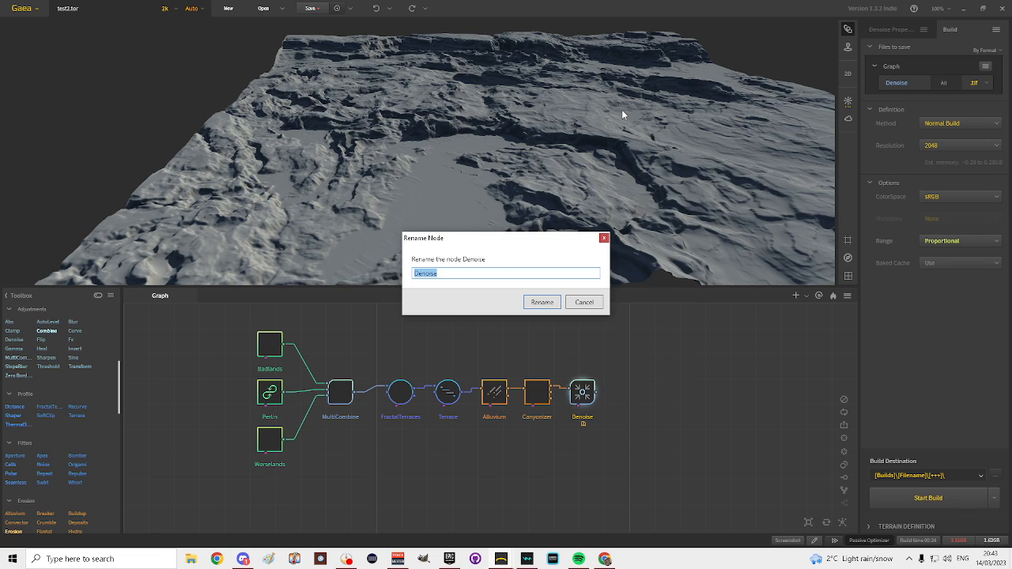
{"action": "type", "text": "Mask"}
{"action": "left_click", "coordinate": [544, 303]}
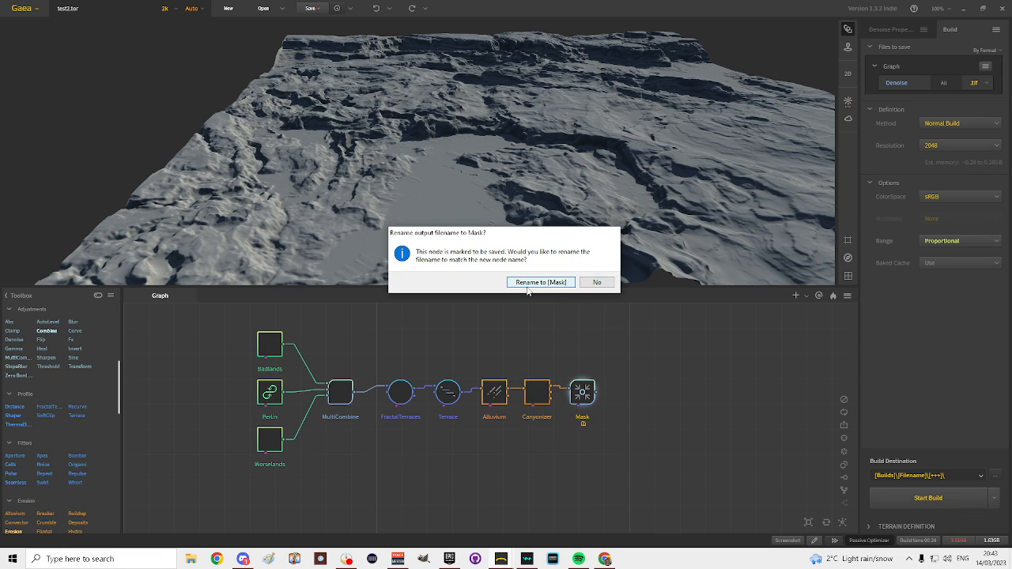
{"action": "left_click", "coordinate": [529, 284]}
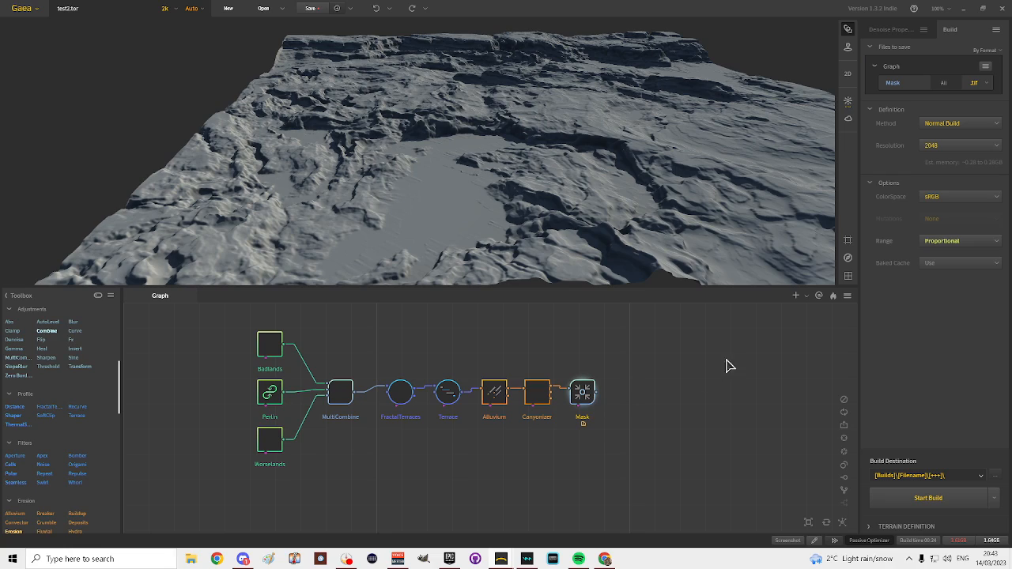
- Set the Mask output's file format to .png and the build resolution to Unreal's 1009
{"action": "left_click", "coordinate": [976, 82]}
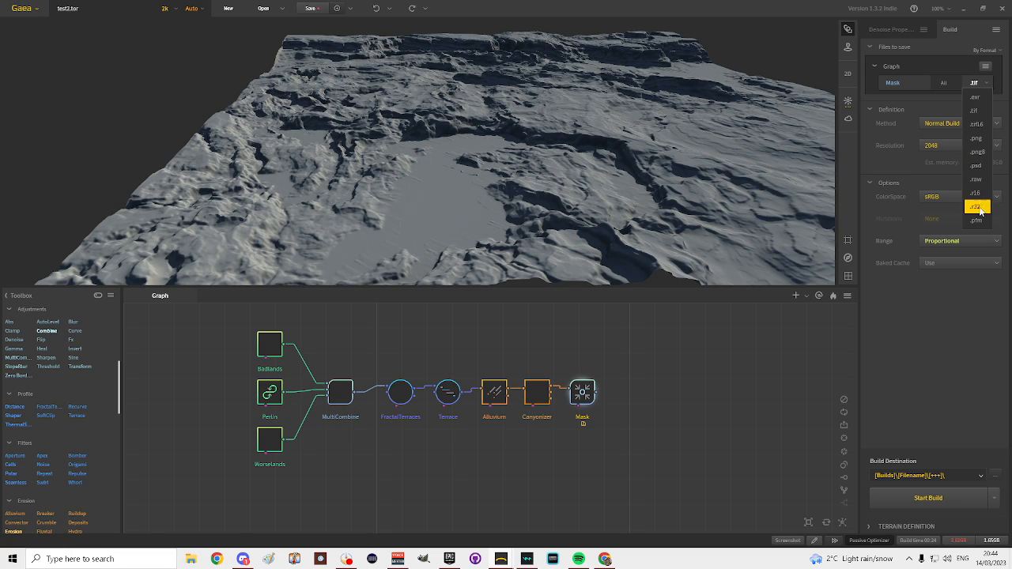
{"action": "left_click", "coordinate": [977, 140]}
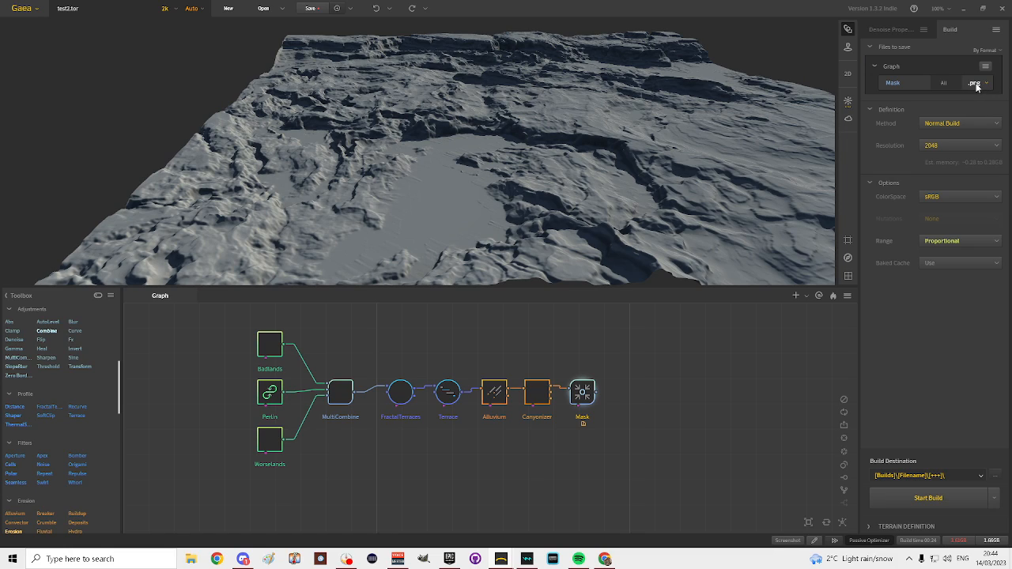
{"action": "left_click", "coordinate": [956, 145]}
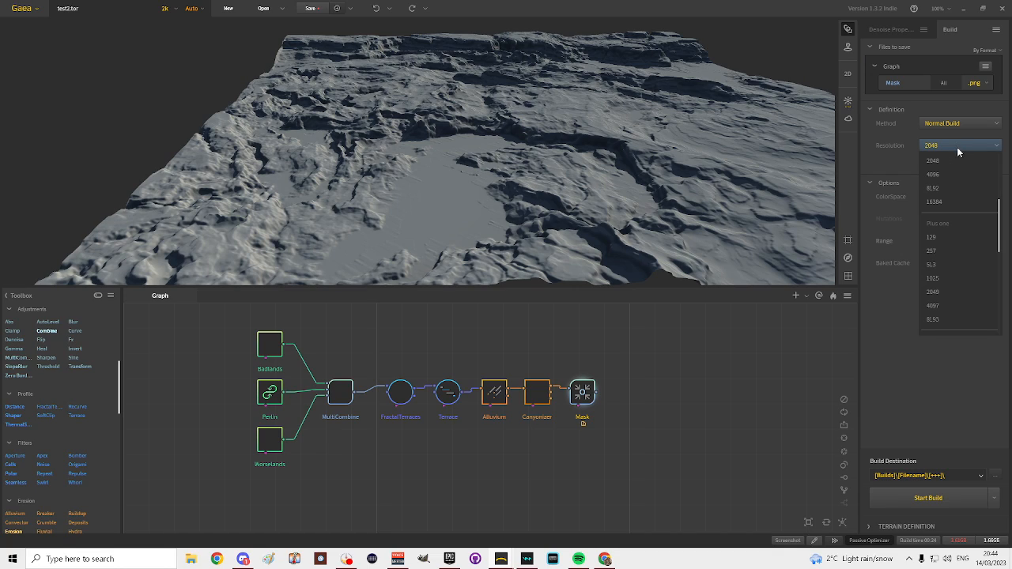
{"action": "scroll", "coordinate": [961, 198], "scroll_direction": "down", "scroll_amount": 3}
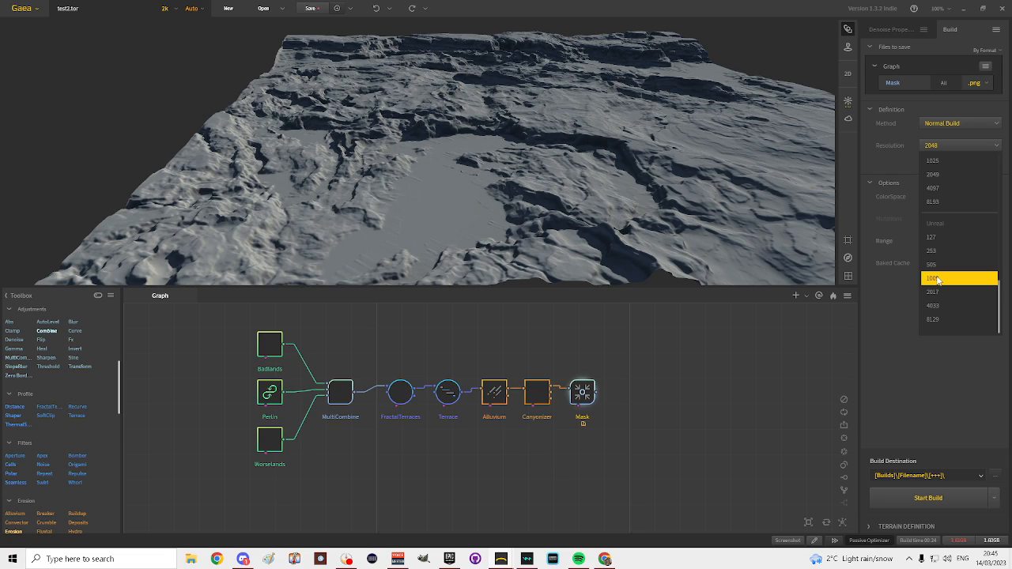
{"action": "left_click", "coordinate": [936, 277]}
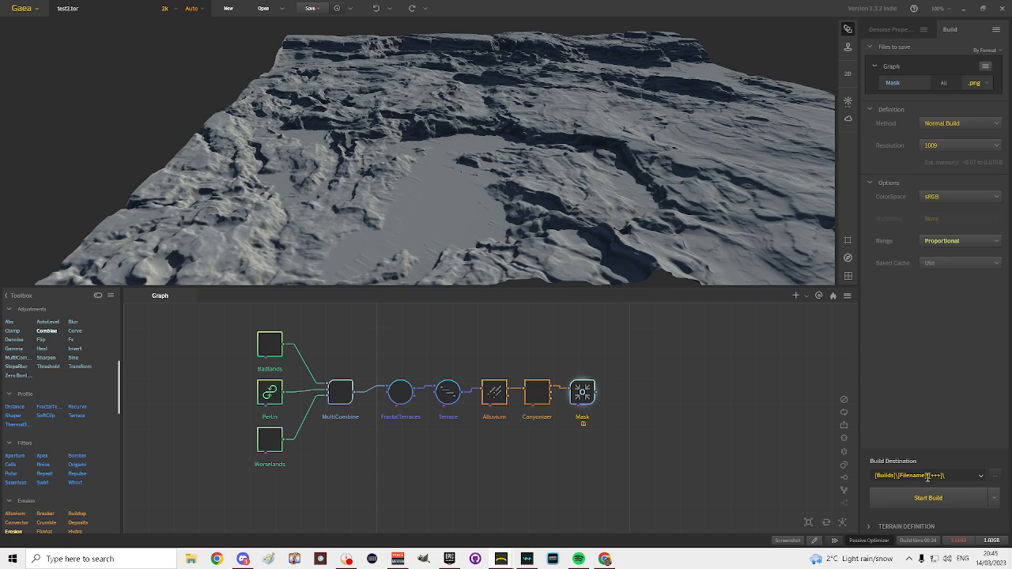
- Browse for a custom build destination in the Gaea folder on the D: drive
{"action": "left_click", "coordinate": [996, 479]}
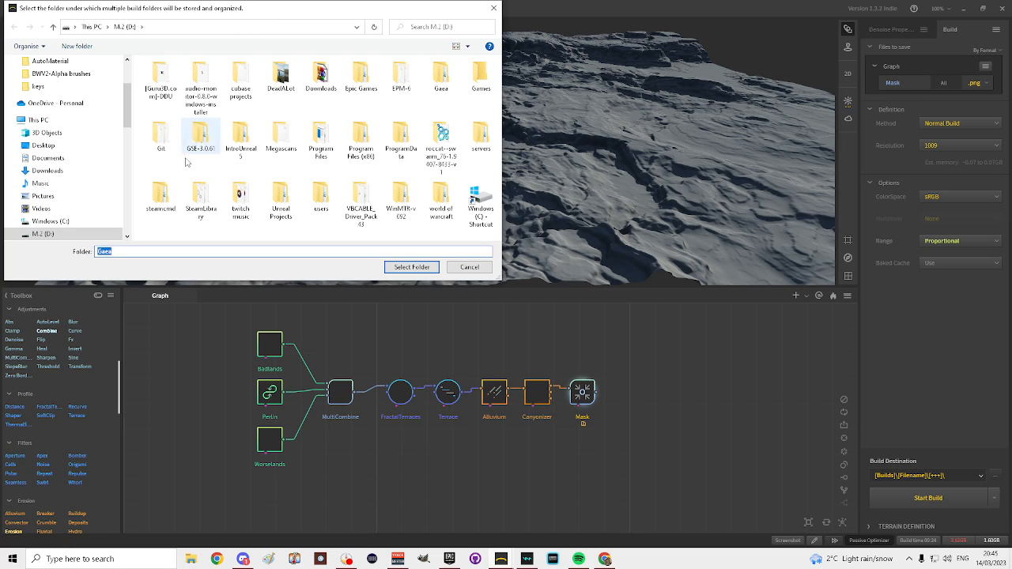
{"action": "double_click", "coordinate": [441, 76]}
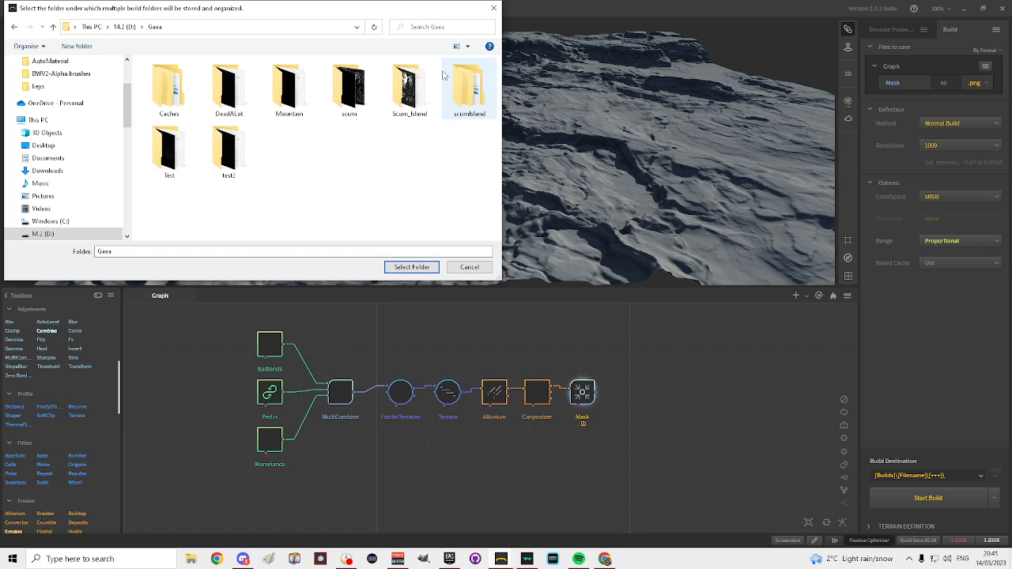
{"action": "double_click", "coordinate": [226, 151]}
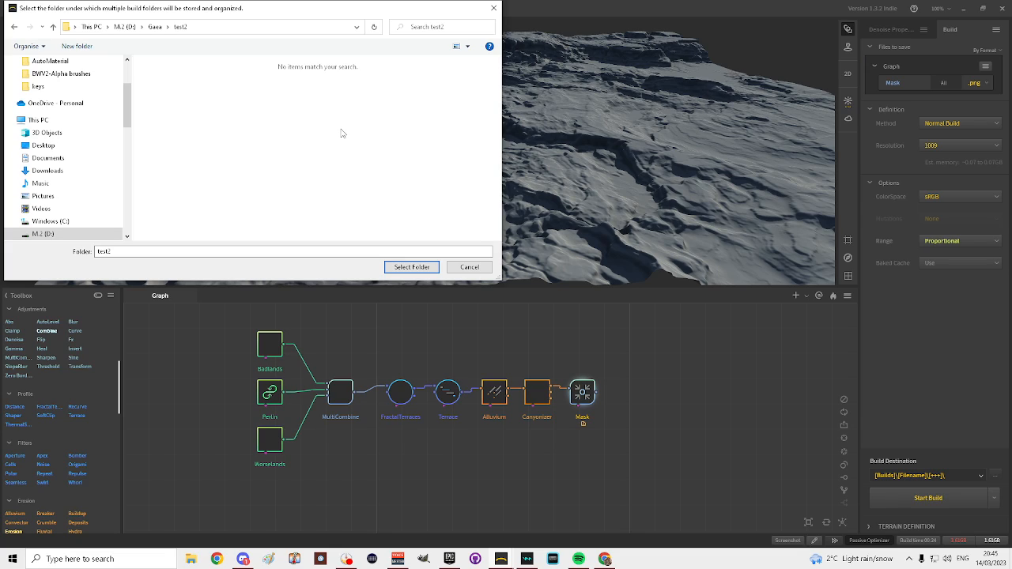
{"action": "left_click", "coordinate": [137, 251]}
{"action": "left_click", "coordinate": [53, 27]}
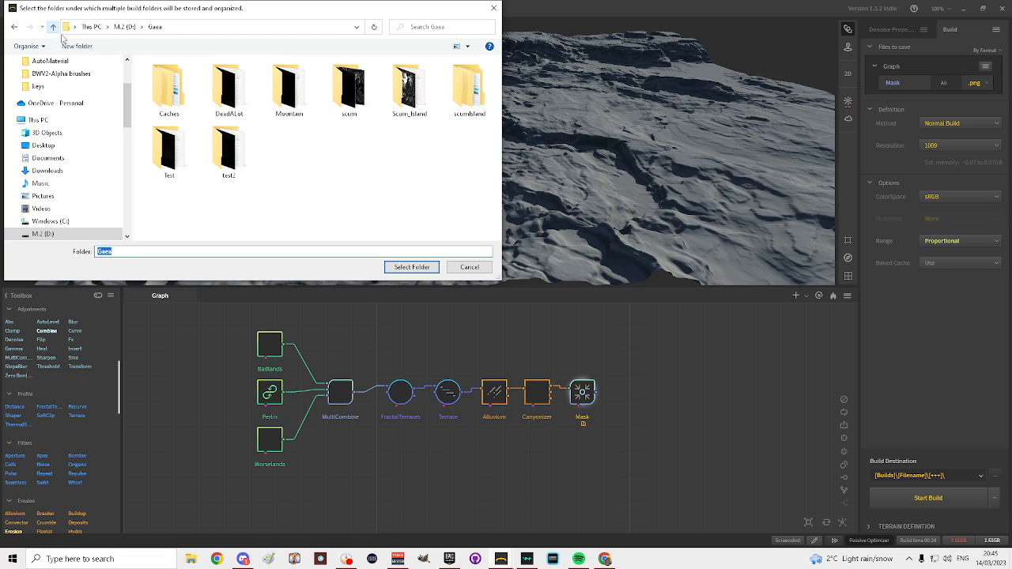
- Create a folder named test11 inside D:\Gaea and choose it as the build destination
{"action": "right_click", "coordinate": [292, 155]}
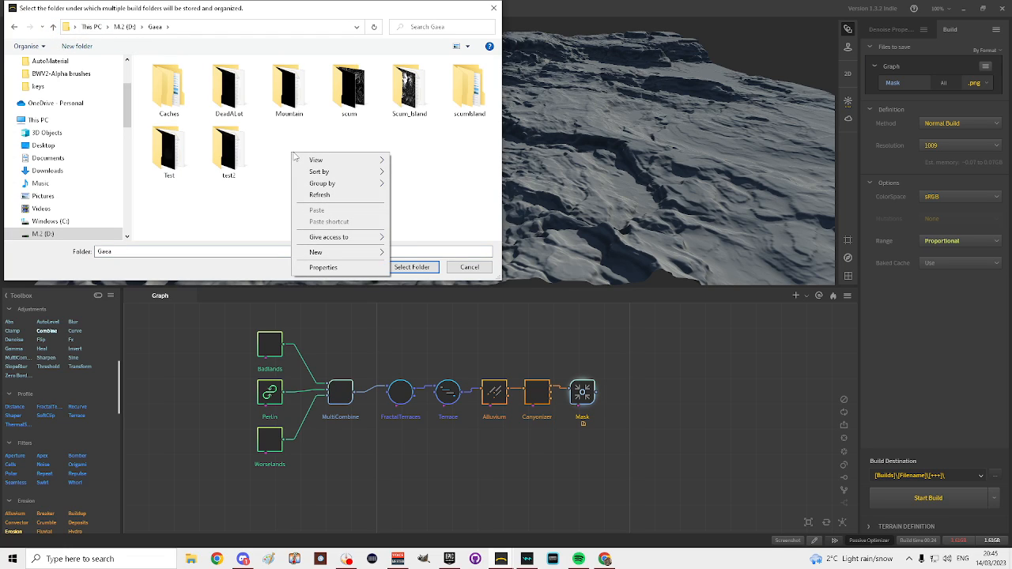
{"action": "mouse_move", "coordinate": [332, 174]}
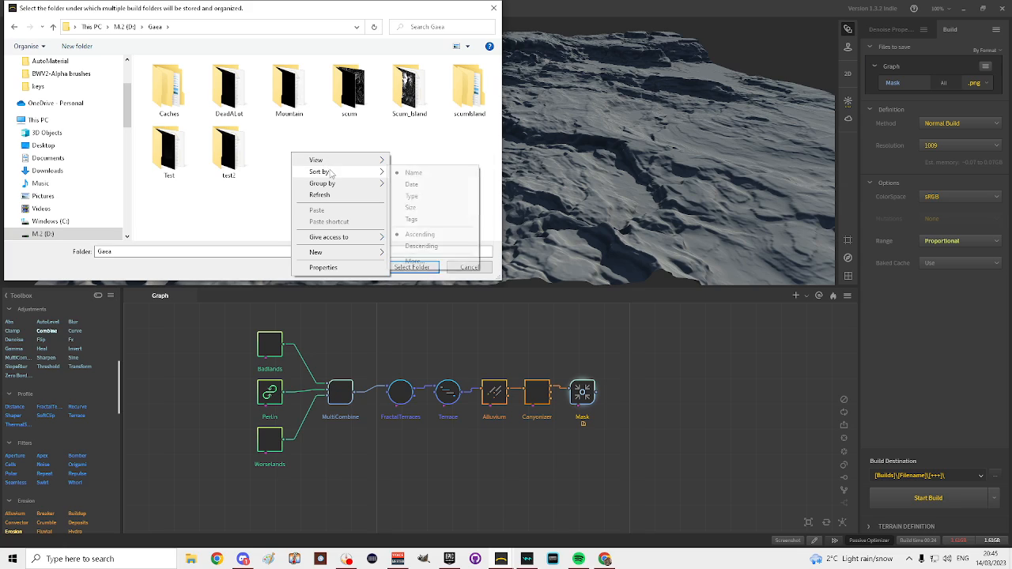
{"action": "mouse_move", "coordinate": [356, 253]}
{"action": "left_click", "coordinate": [417, 255]}
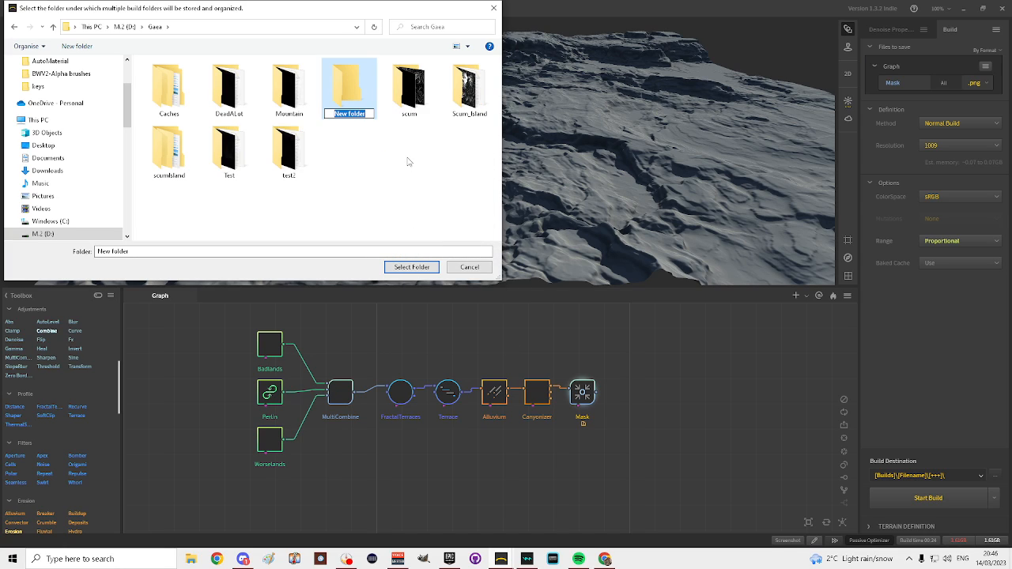
{"action": "type", "text": "tesy"}
{"action": "key", "text": "BackSpace"}
{"action": "type", "text": "t11"}
{"action": "key", "text": "Return"}
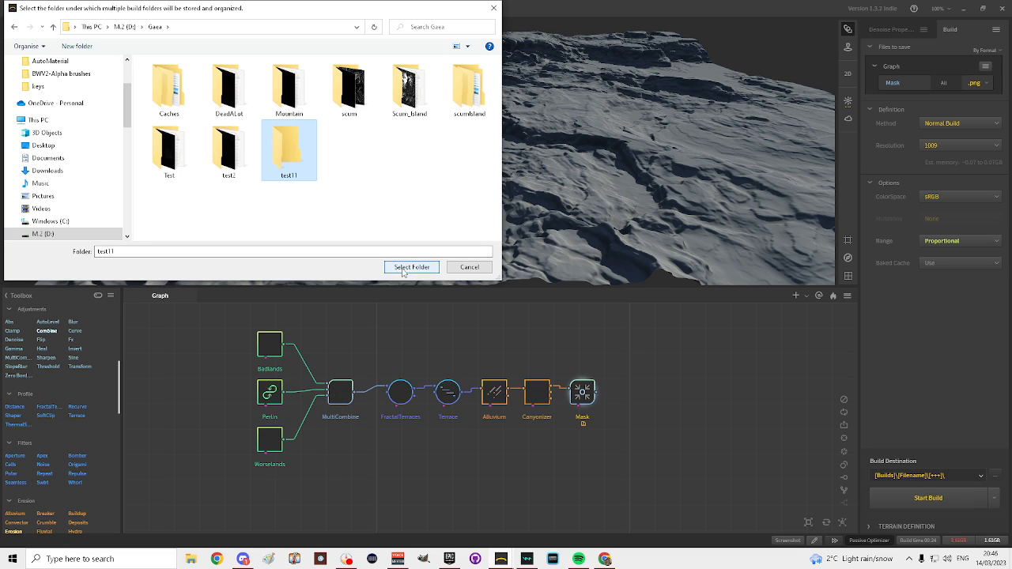
{"action": "left_click", "coordinate": [412, 266]}
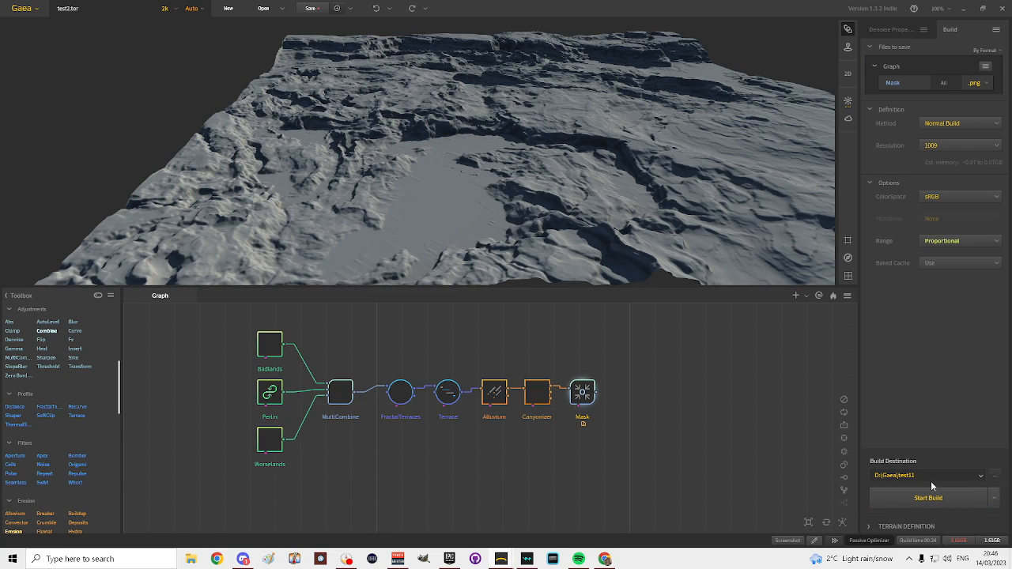
- Check the terrain definition's height and scale, build the Mask output, and move the output folder window out of the way
{"action": "left_click", "coordinate": [869, 526]}
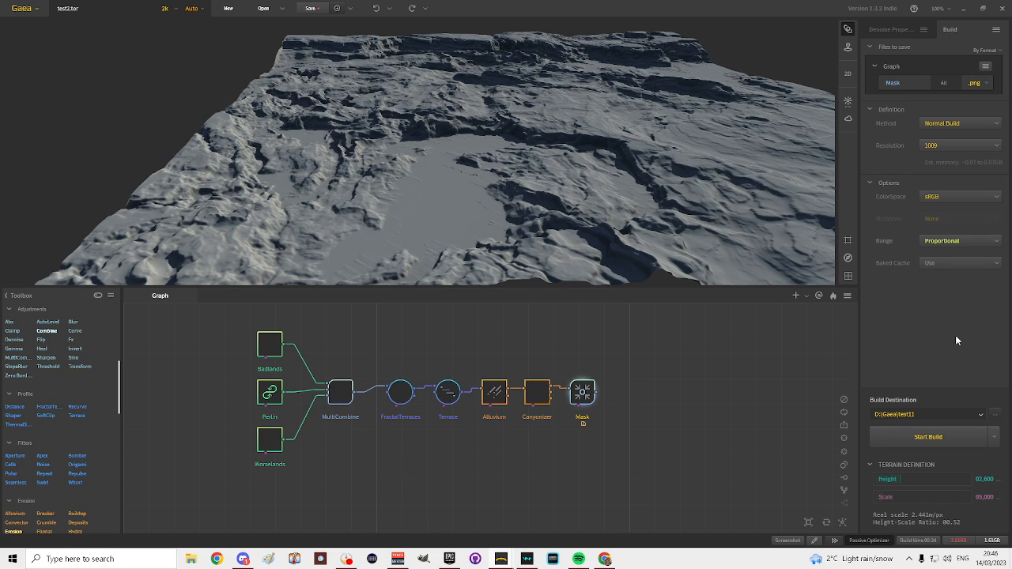
{"action": "left_click", "coordinate": [869, 466]}
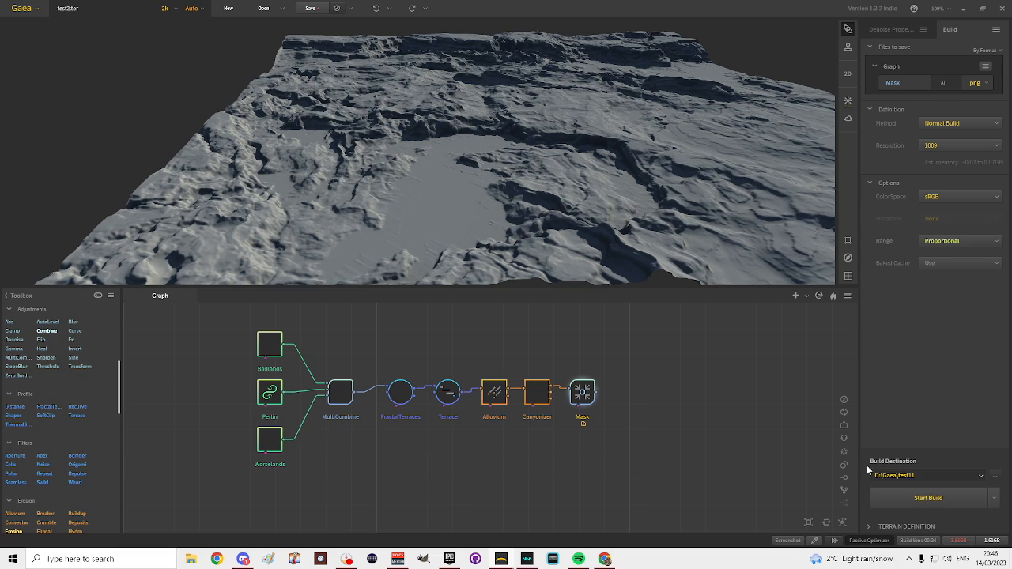
{"action": "left_click", "coordinate": [932, 498]}
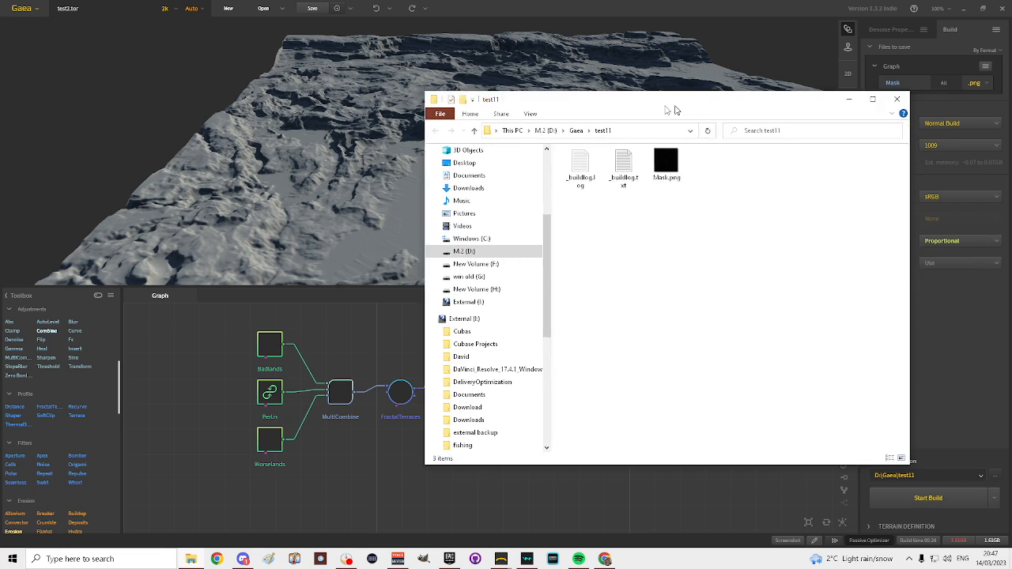
{"action": "left_click_drag", "start_coordinate": [671, 105], "coordinate": [549, 105]}
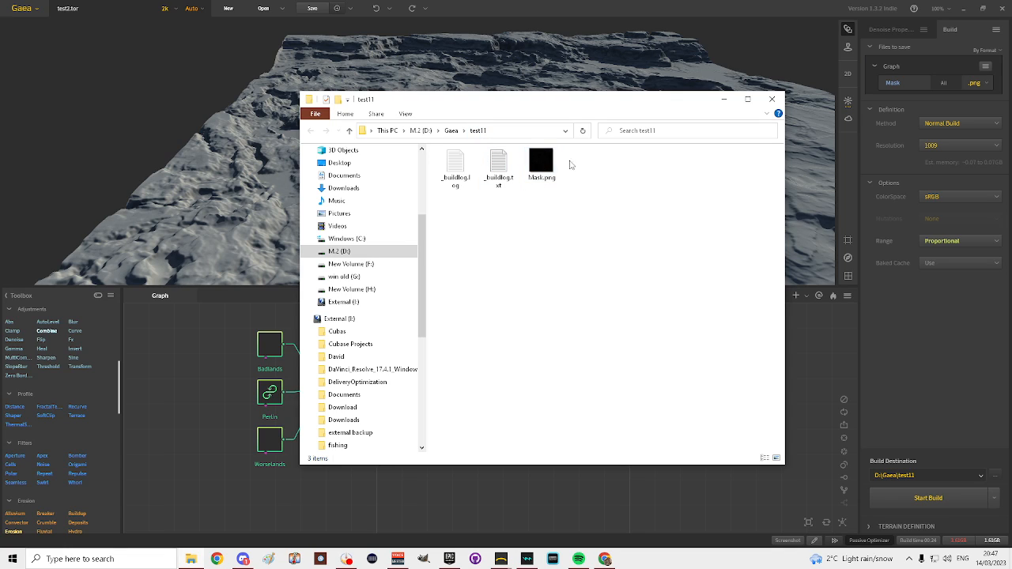
{"action": "left_click_drag", "start_coordinate": [537, 101], "coordinate": [1011, 142]}
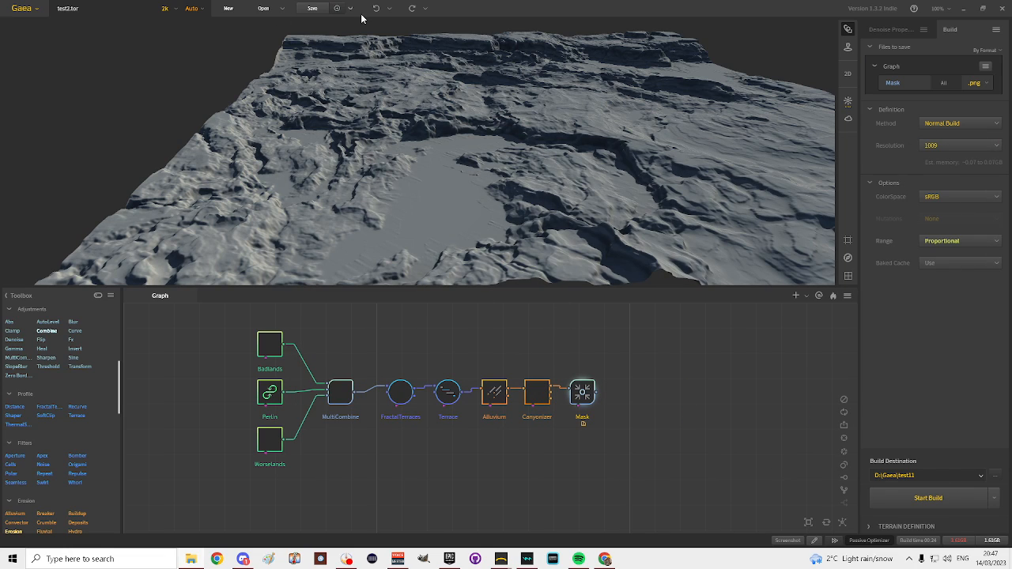
- Save the terrain file and close Gaea, keeping the unsaved changes
{"action": "left_click", "coordinate": [316, 14]}
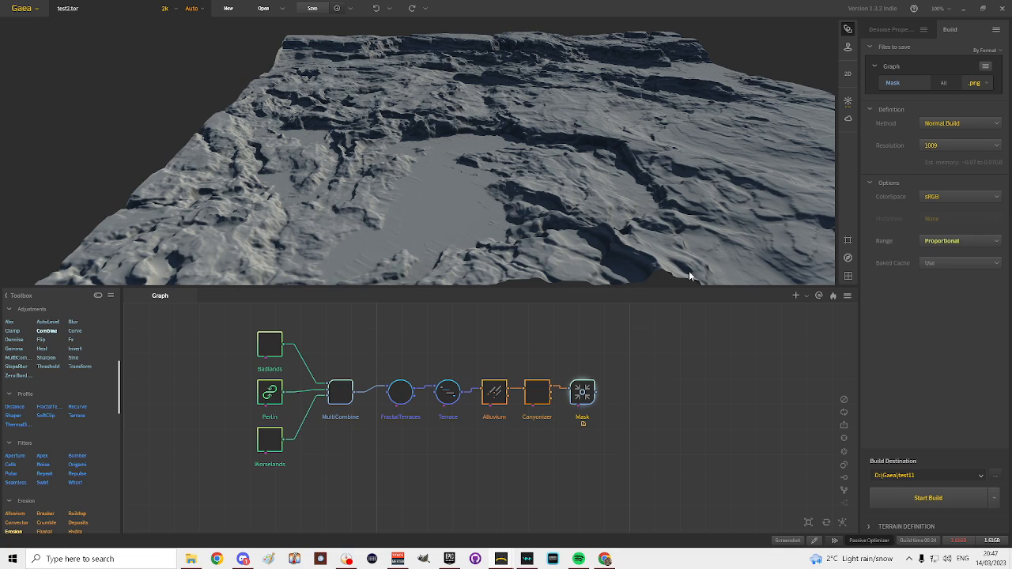
{"action": "left_click", "coordinate": [1004, 11]}
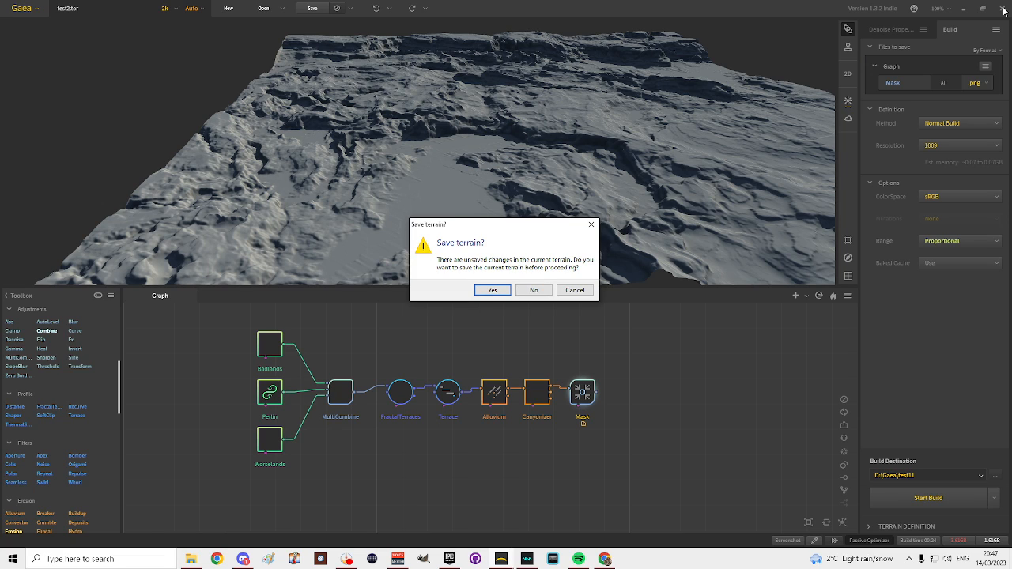
{"action": "left_click", "coordinate": [492, 289]}
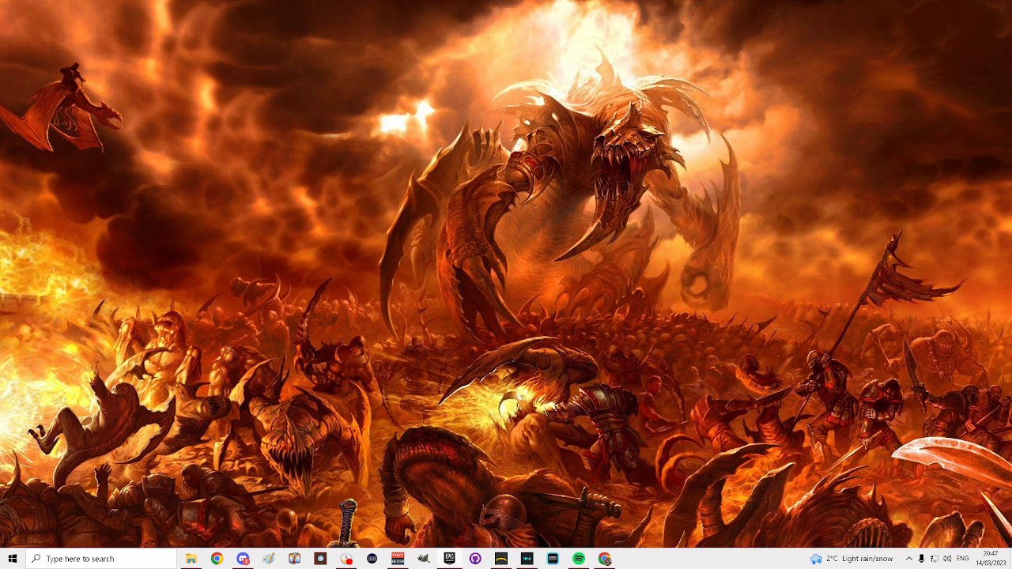
- Launch Unreal Engine 5.1.1 from the Epic Games Launcher's library, declining to load the incompatible MegascansPlugin
{"action": "left_click_drag", "start_coordinate": [1011, 104], "coordinate": [734, 65]}
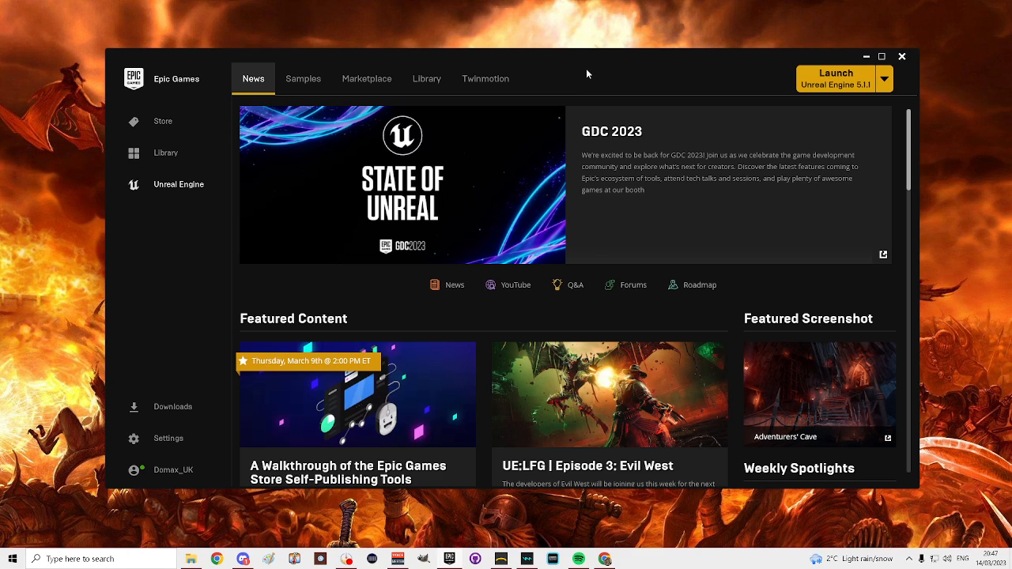
{"action": "left_click", "coordinate": [433, 84]}
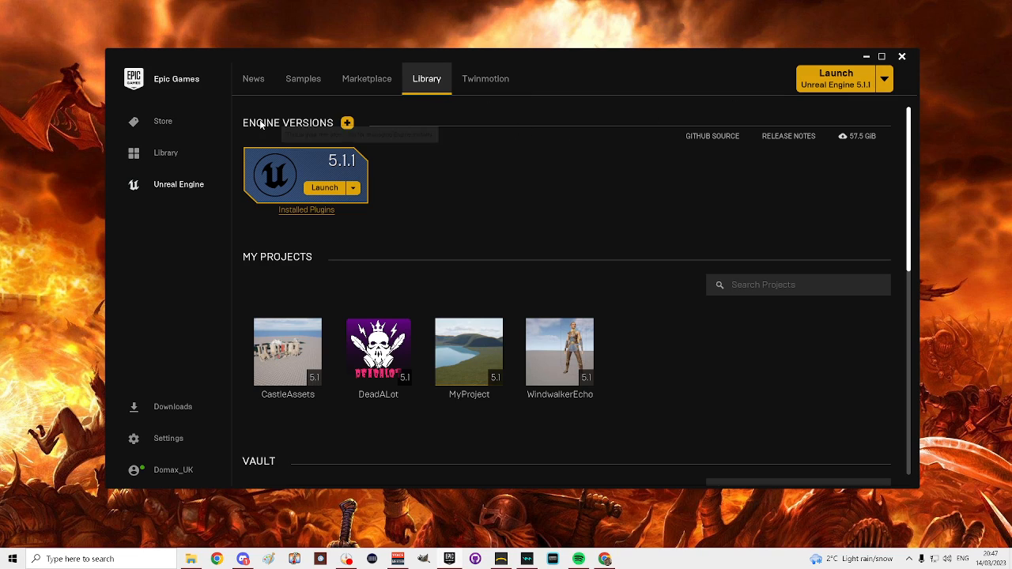
{"action": "left_click", "coordinate": [347, 124]}
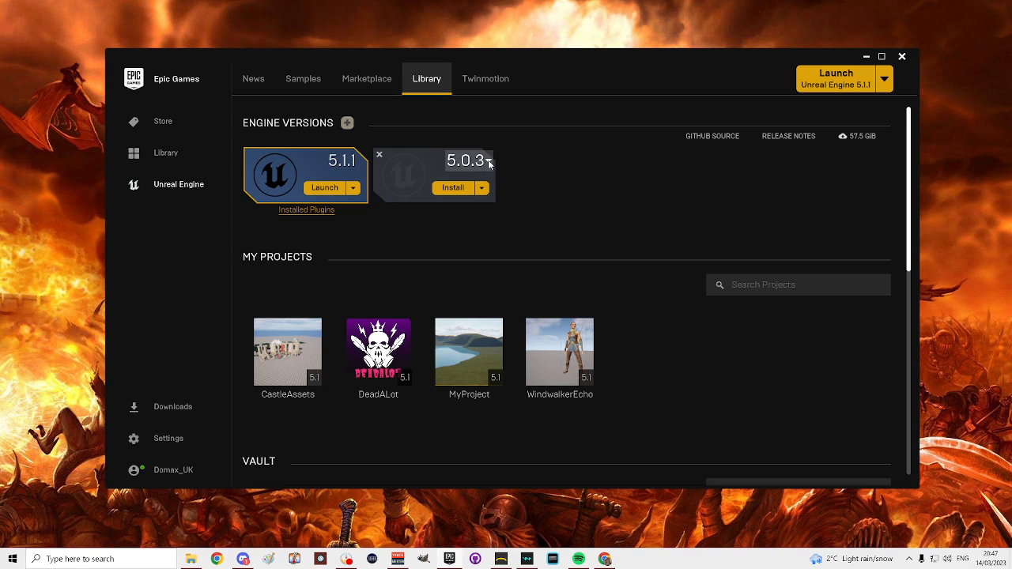
{"action": "left_click", "coordinate": [378, 155]}
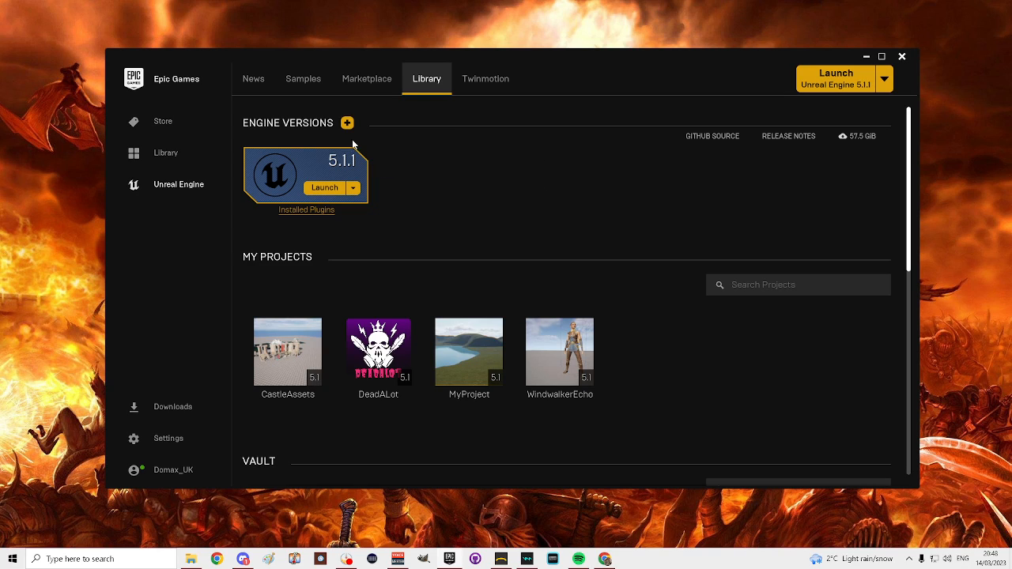
{"action": "left_click", "coordinate": [332, 189]}
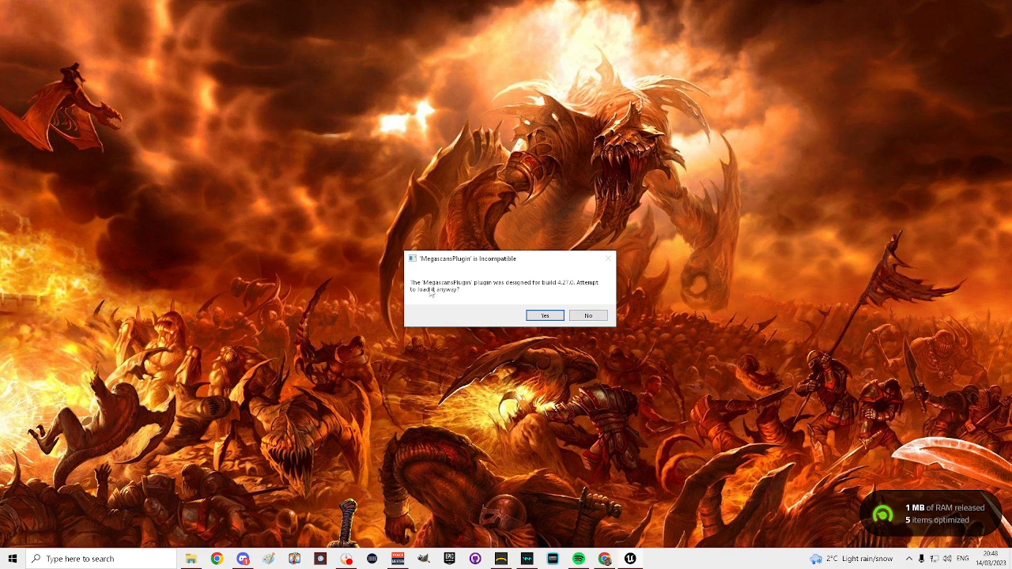
{"action": "left_click", "coordinate": [585, 315]}
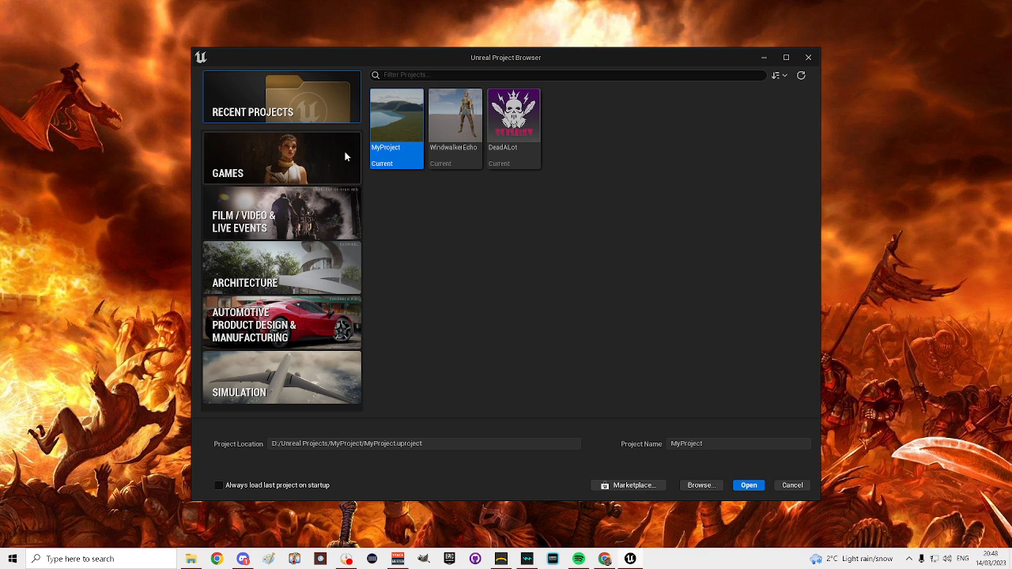
- Create a Games project named Test11 from the Third Person template, declining to load the incompatible MegascansPlugin
{"action": "left_click", "coordinate": [307, 154]}
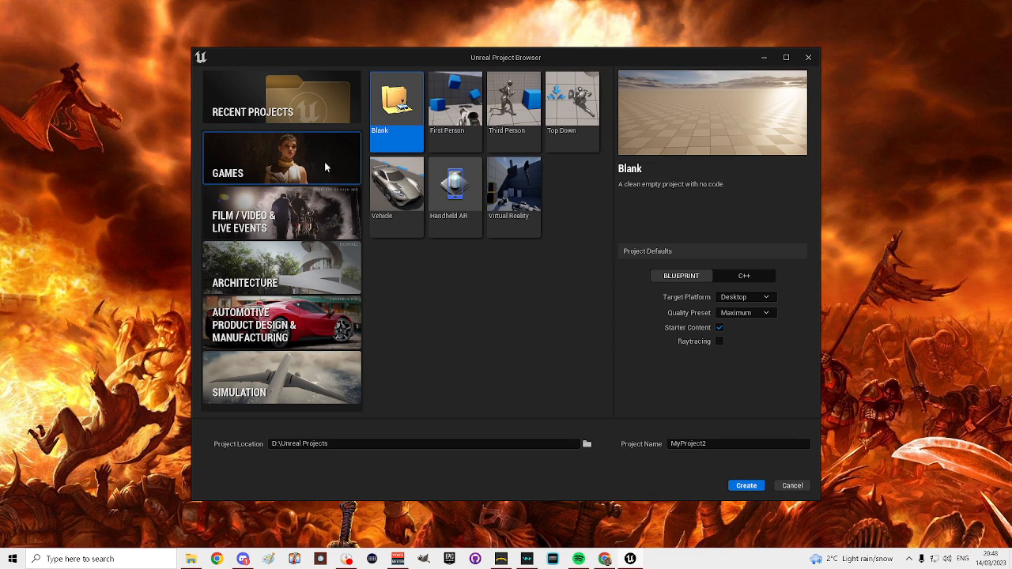
{"action": "left_click", "coordinate": [509, 94]}
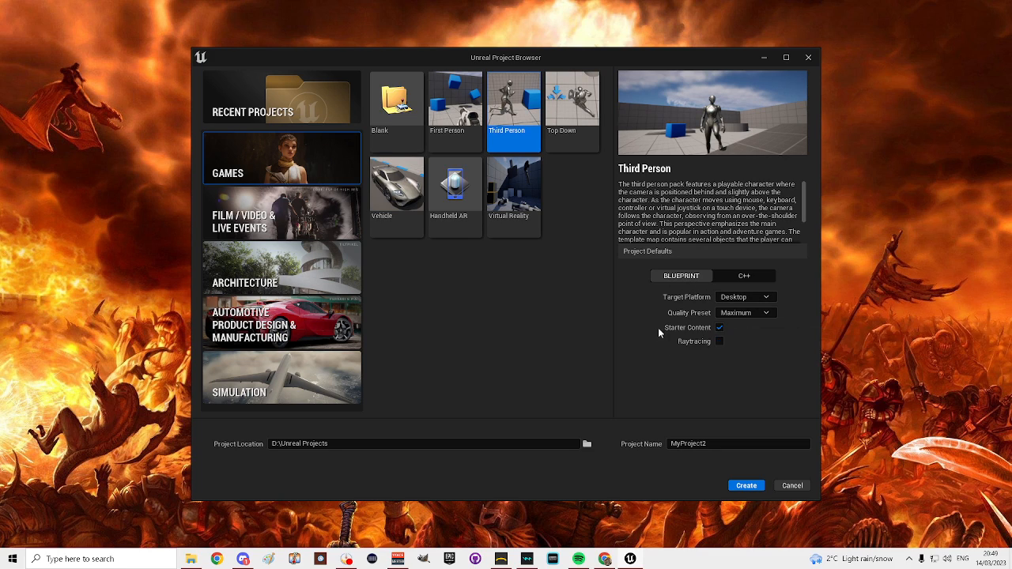
{"action": "left_click", "coordinate": [713, 443]}
{"action": "double_click", "coordinate": [715, 443]}
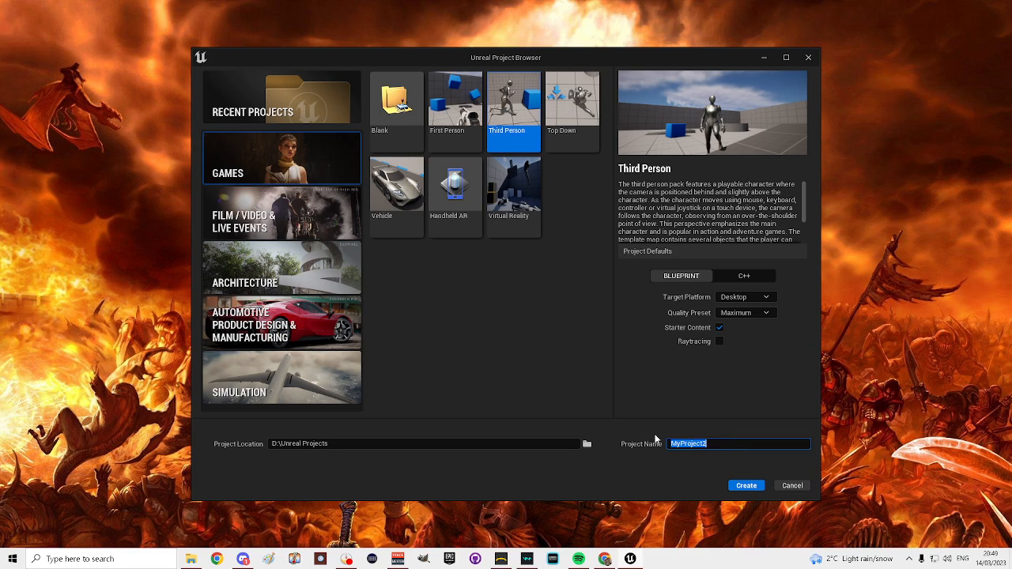
{"action": "type", "text": "Test11"}
{"action": "left_click", "coordinate": [746, 486]}
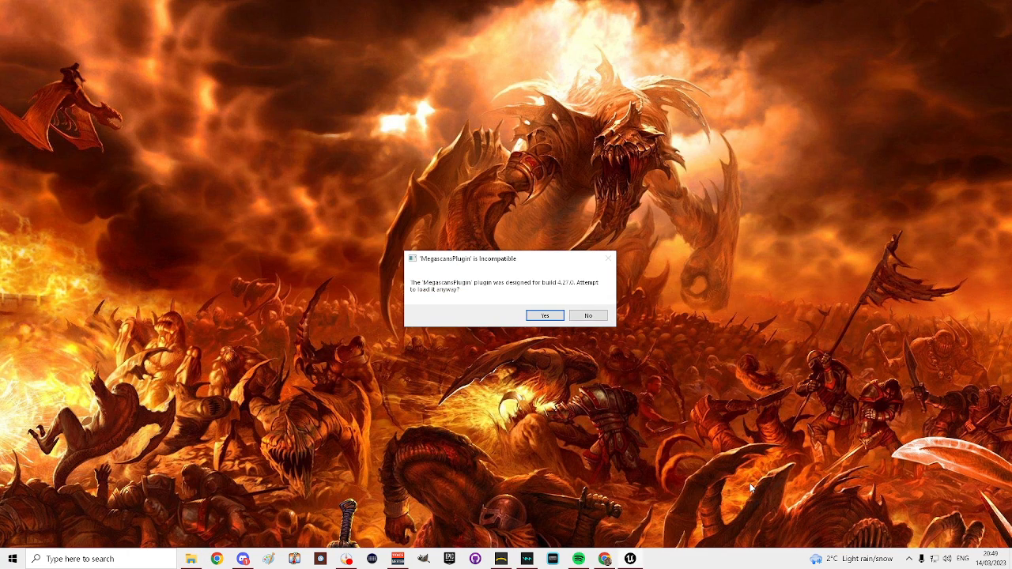
{"action": "left_click", "coordinate": [593, 315]}
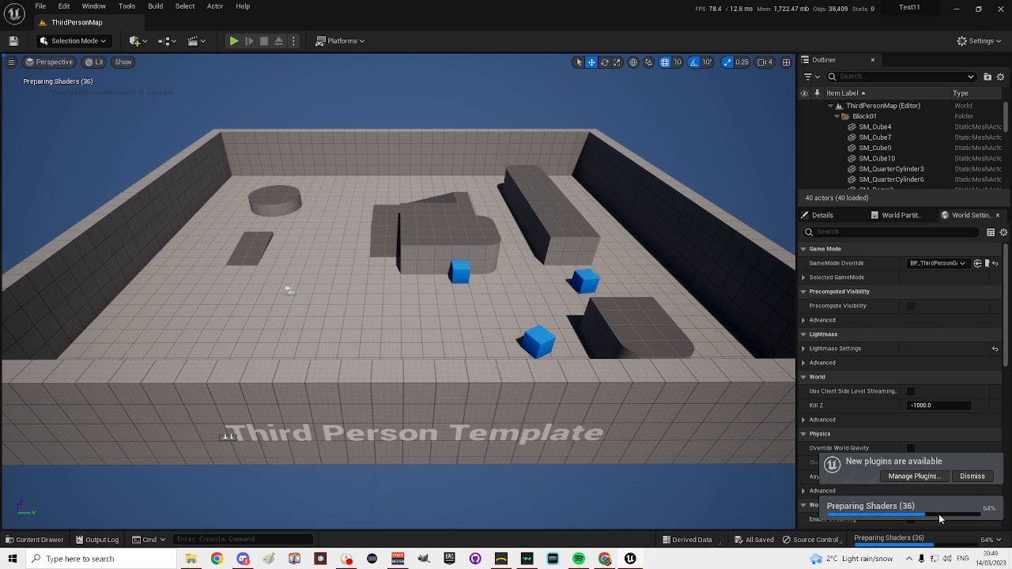
{"action": "left_click", "coordinate": [971, 512]}
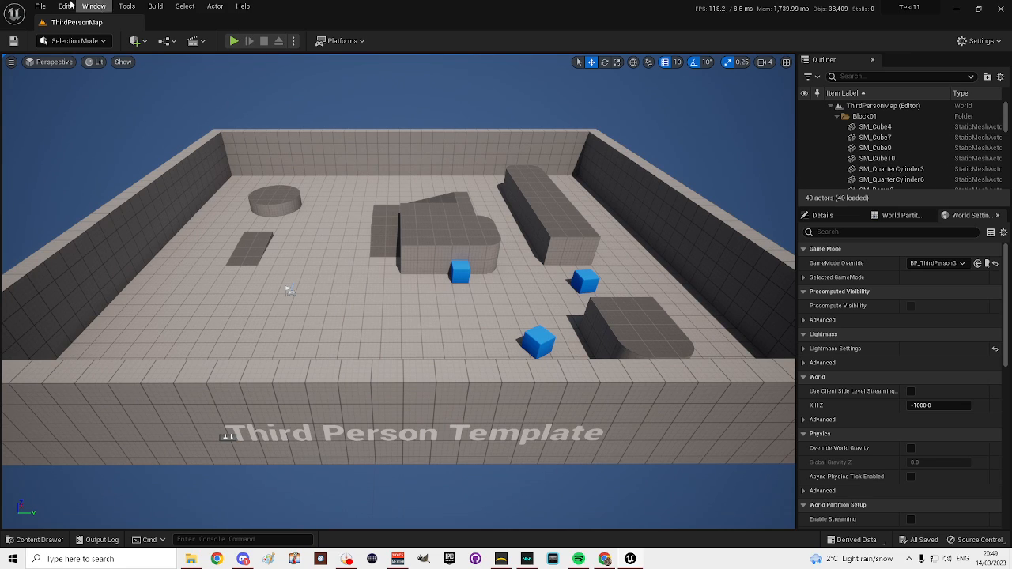
- Create a new level from the Empty Open World template
{"action": "left_click", "coordinate": [41, 7]}
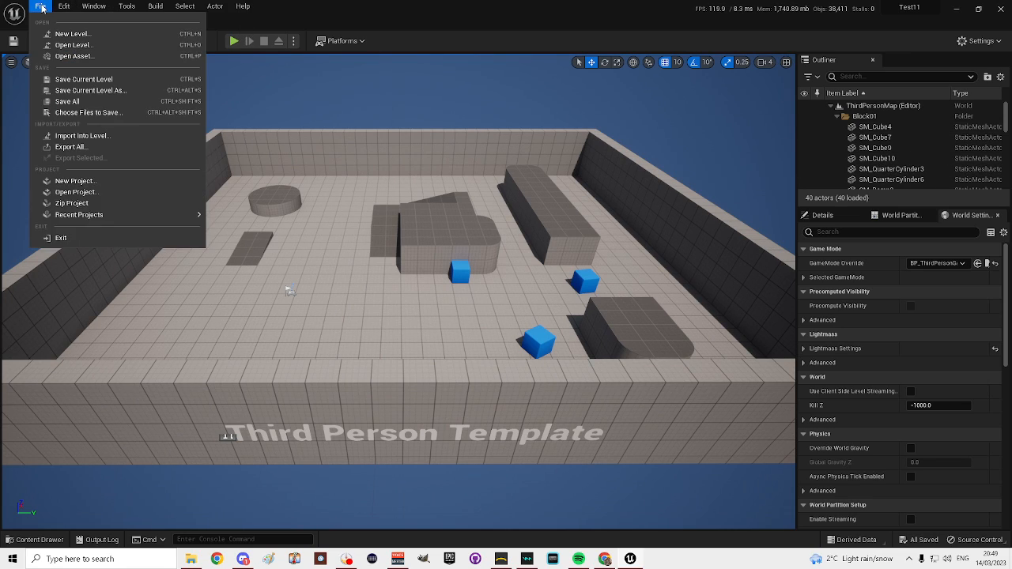
{"action": "left_click", "coordinate": [85, 36]}
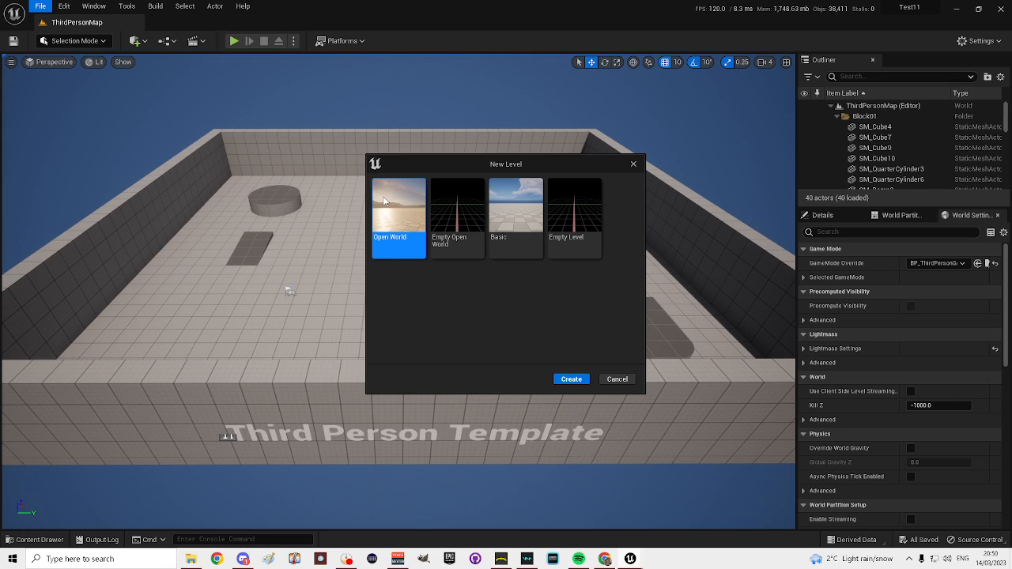
{"action": "left_click", "coordinate": [457, 220]}
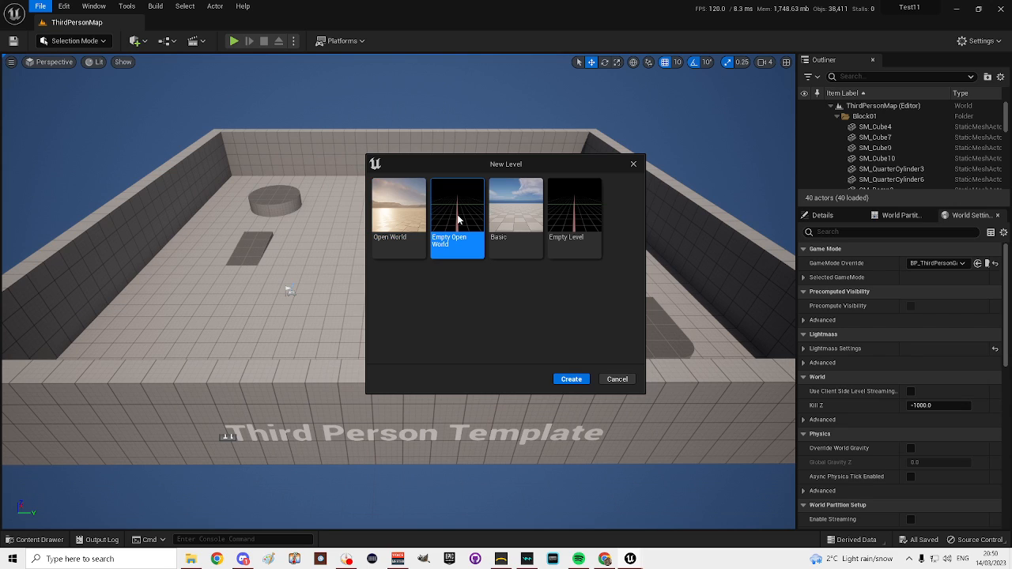
{"action": "left_click", "coordinate": [577, 382]}
{"action": "right_click_drag", "start_coordinate": [556, 358], "coordinate": [526, 314]}
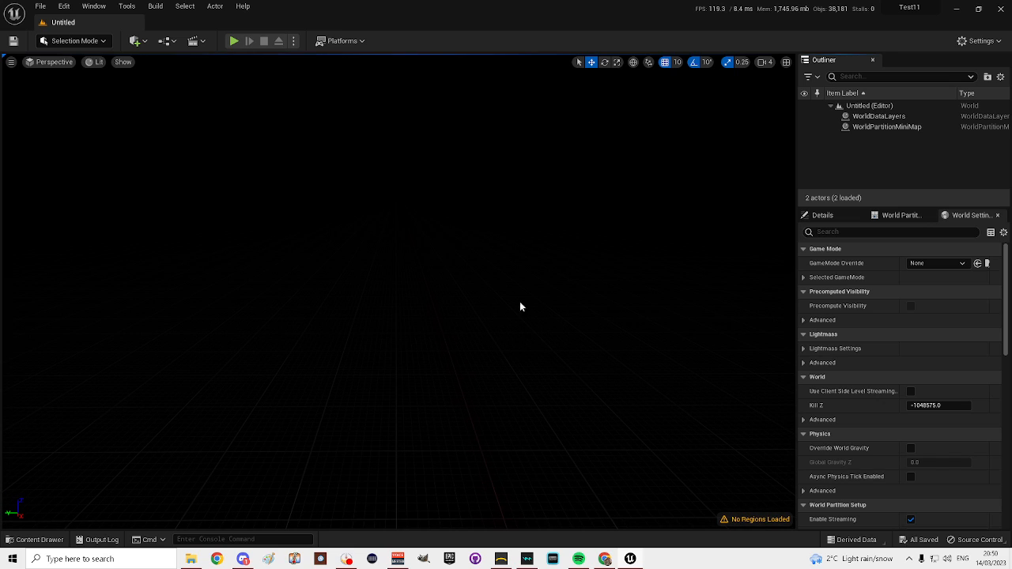
- Switch to Landscape mode and set the new landscape to be imported from a file
{"action": "left_click", "coordinate": [80, 45]}
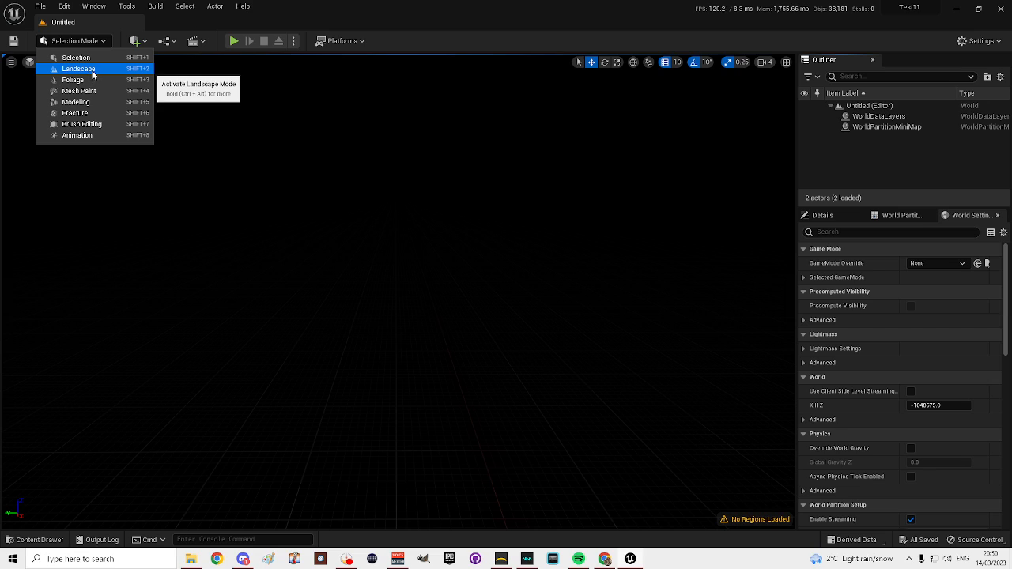
{"action": "left_click", "coordinate": [88, 69]}
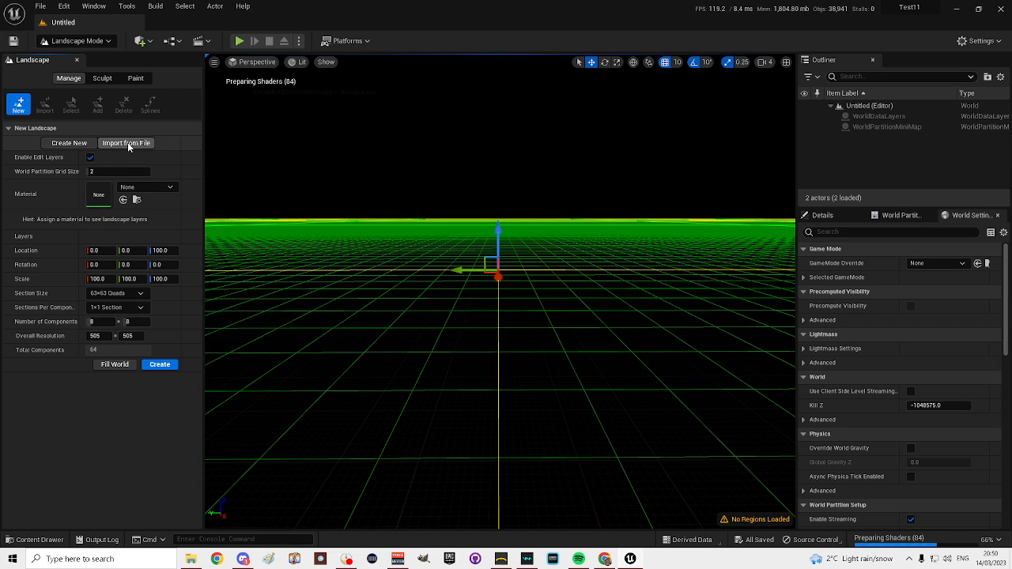
{"action": "left_click", "coordinate": [128, 146]}
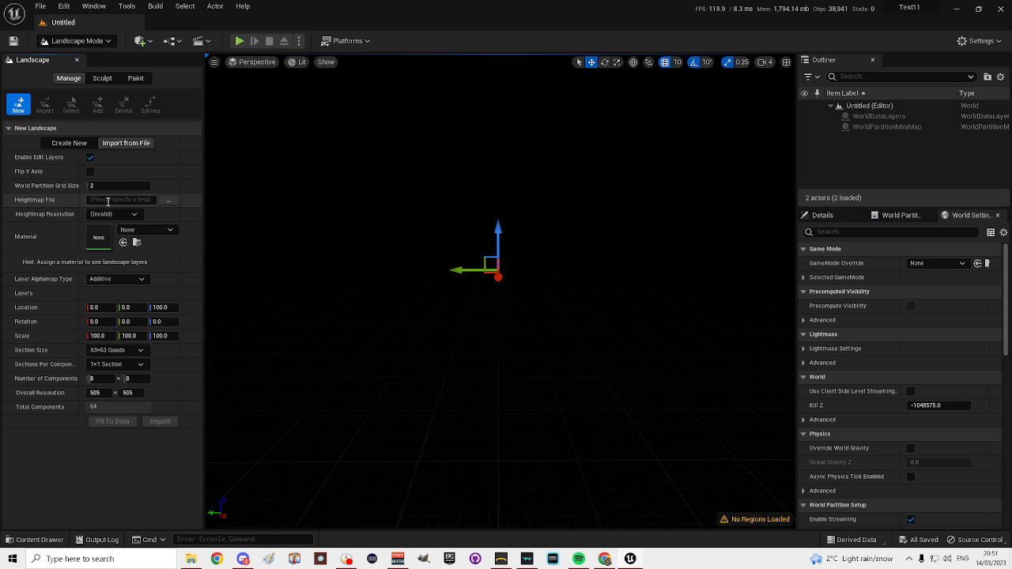
- Choose Mask.png from D:\Gaea\test11 as the heightmap file for the new landscape
{"action": "left_click", "coordinate": [169, 200]}
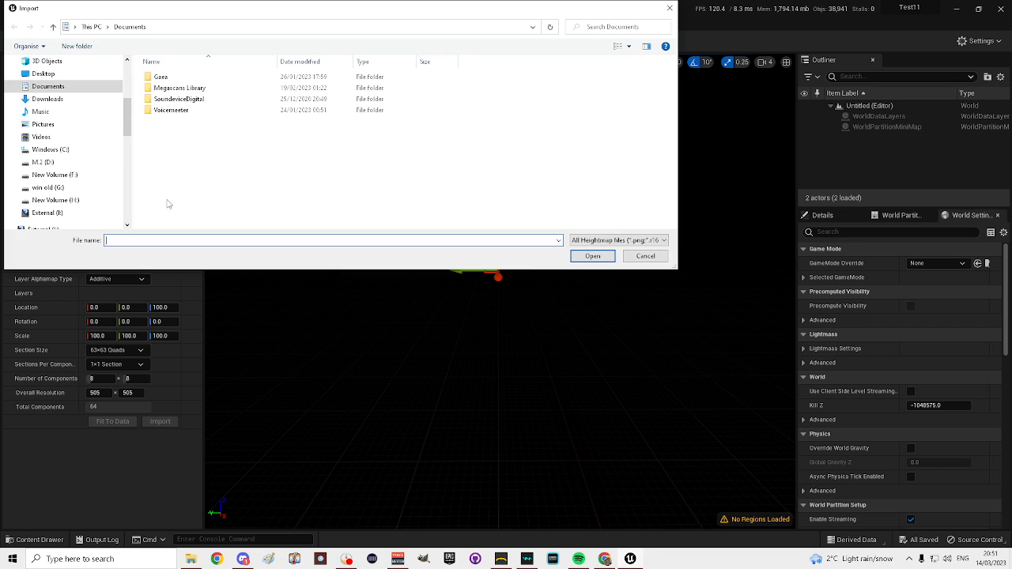
{"action": "scroll", "coordinate": [71, 154], "scroll_direction": "down", "scroll_amount": 2}
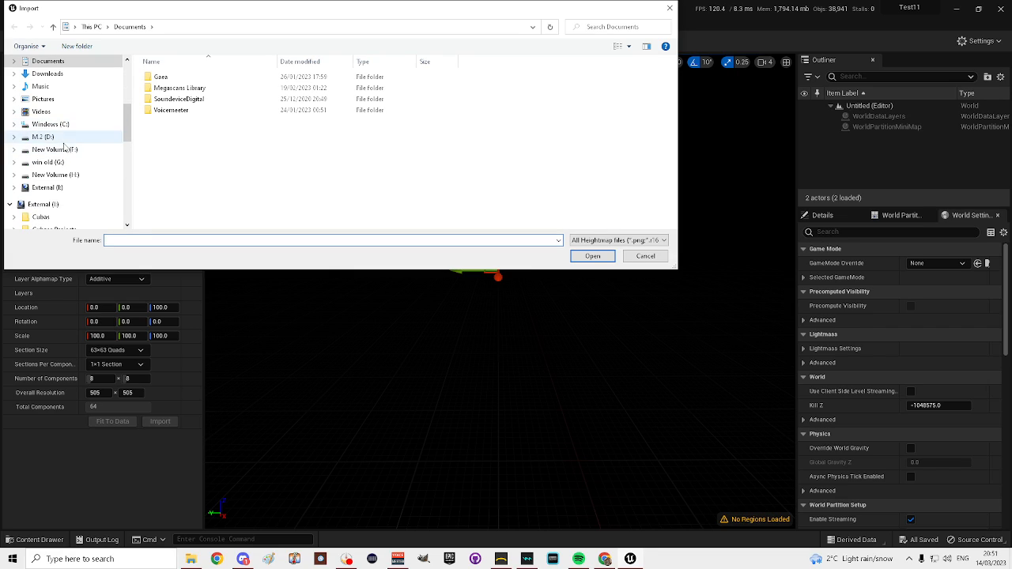
{"action": "scroll", "coordinate": [77, 162], "scroll_direction": "up", "scroll_amount": 1}
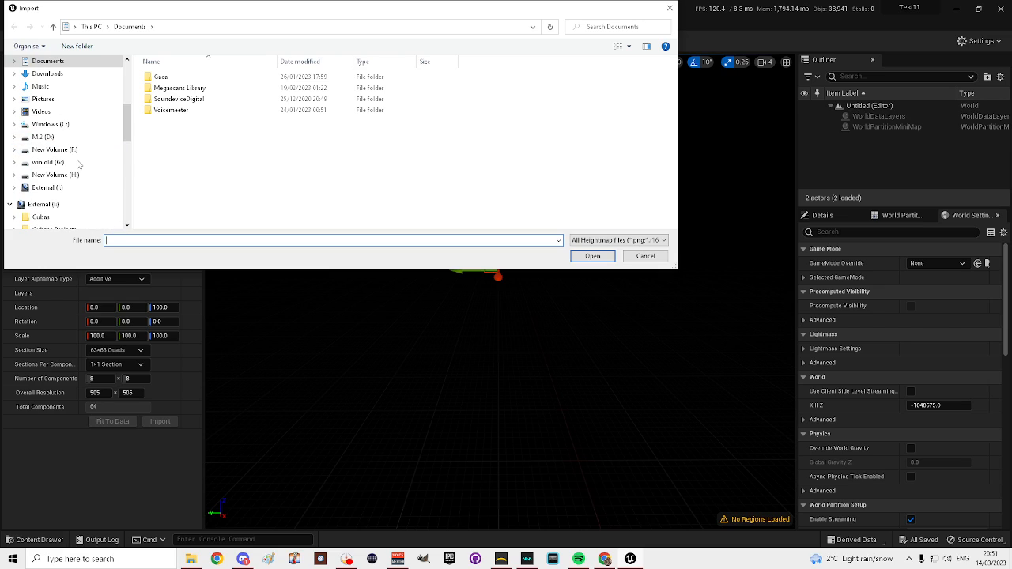
{"action": "left_click", "coordinate": [42, 137]}
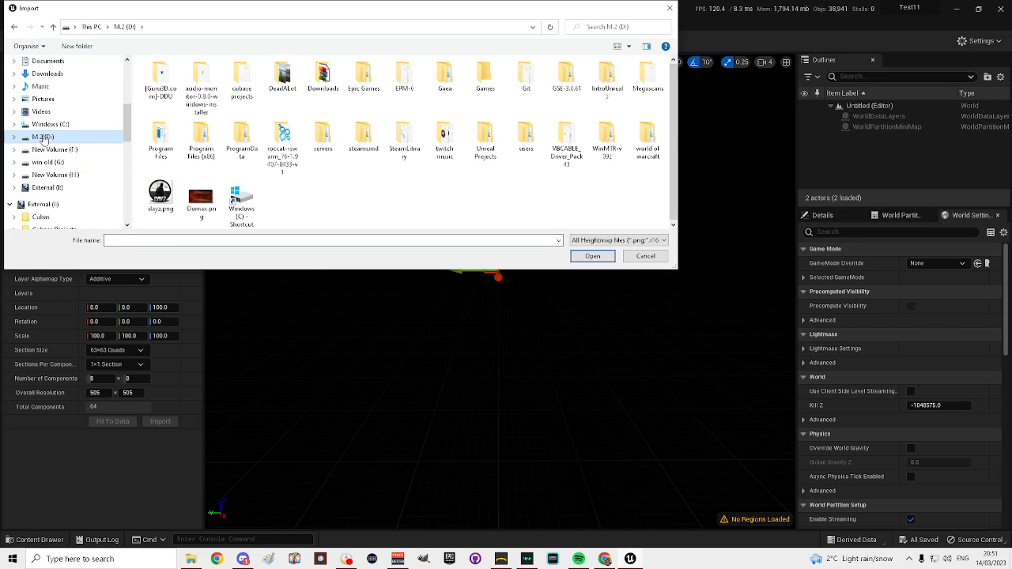
{"action": "double_click", "coordinate": [445, 79]}
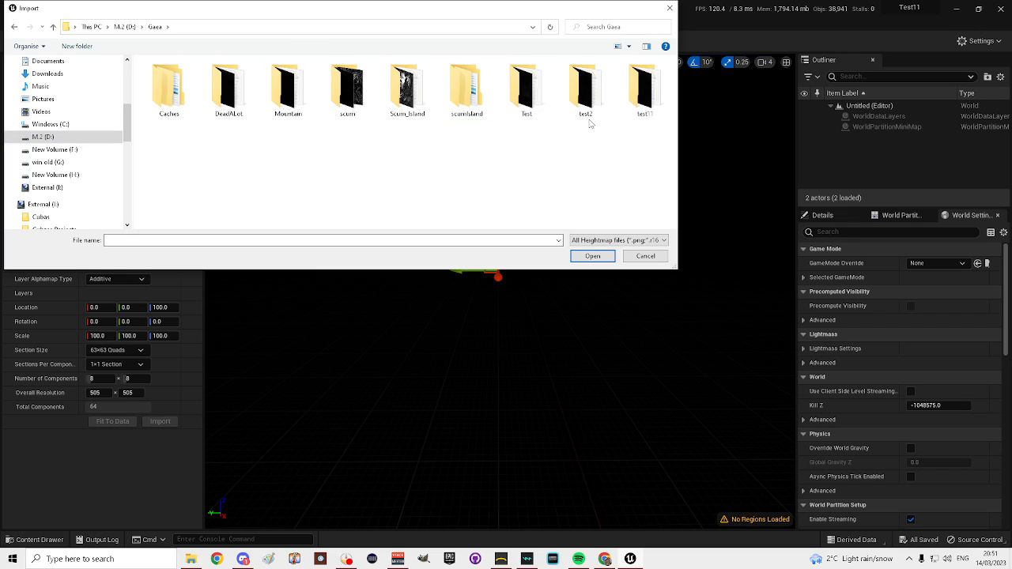
{"action": "double_click", "coordinate": [648, 95]}
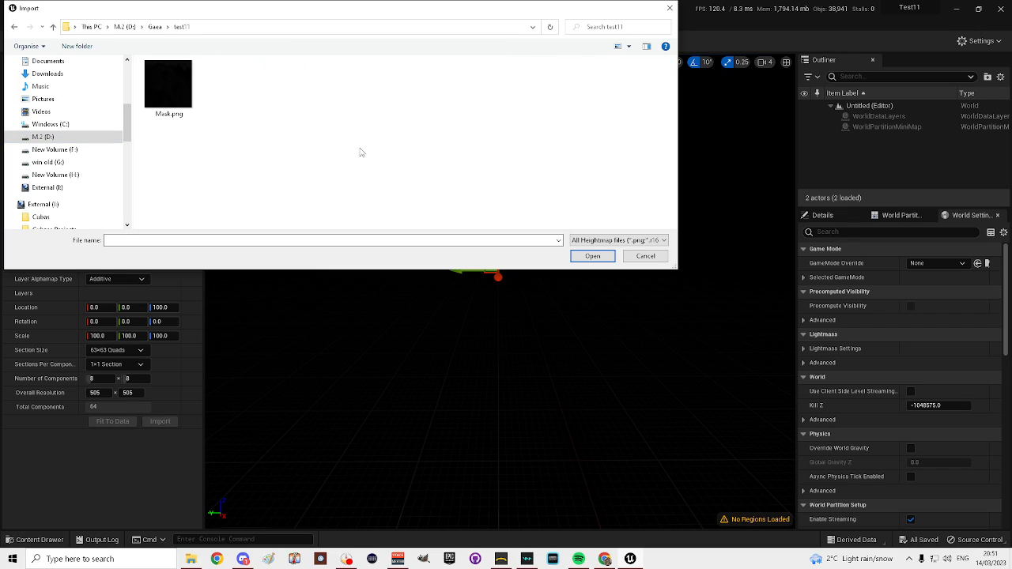
{"action": "left_click", "coordinate": [169, 80]}
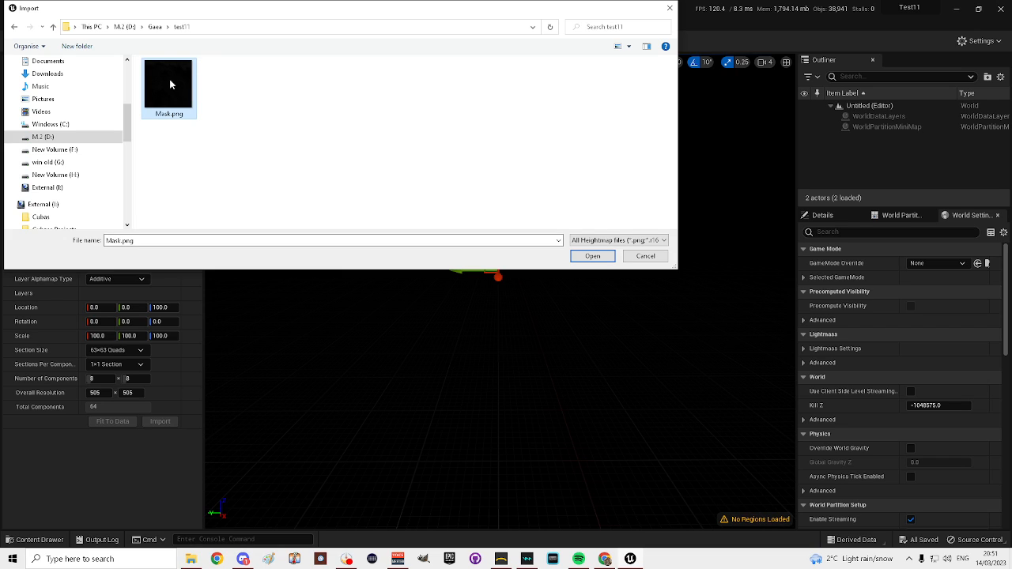
{"action": "left_click", "coordinate": [591, 256]}
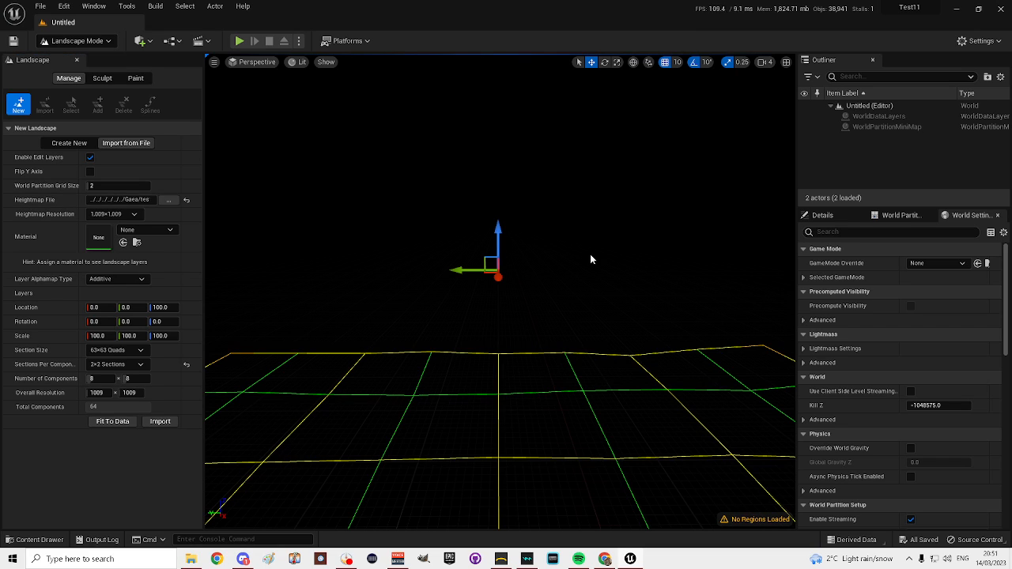
- Set the new landscape's X and Y scale to the result of 100*5000/1009
{"action": "right_click_drag", "start_coordinate": [576, 282], "coordinate": [368, 319]}
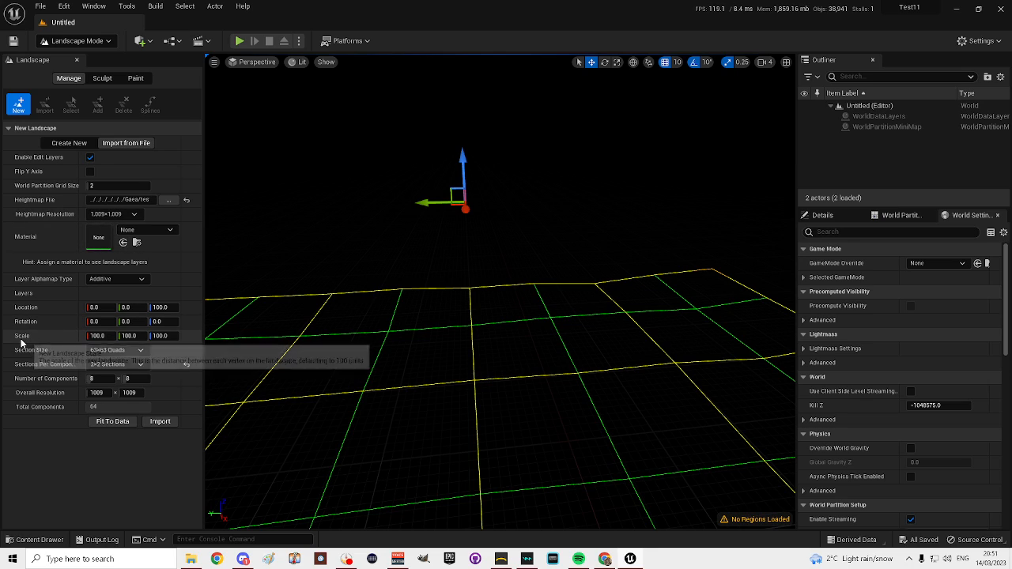
{"action": "left_click", "coordinate": [99, 336]}
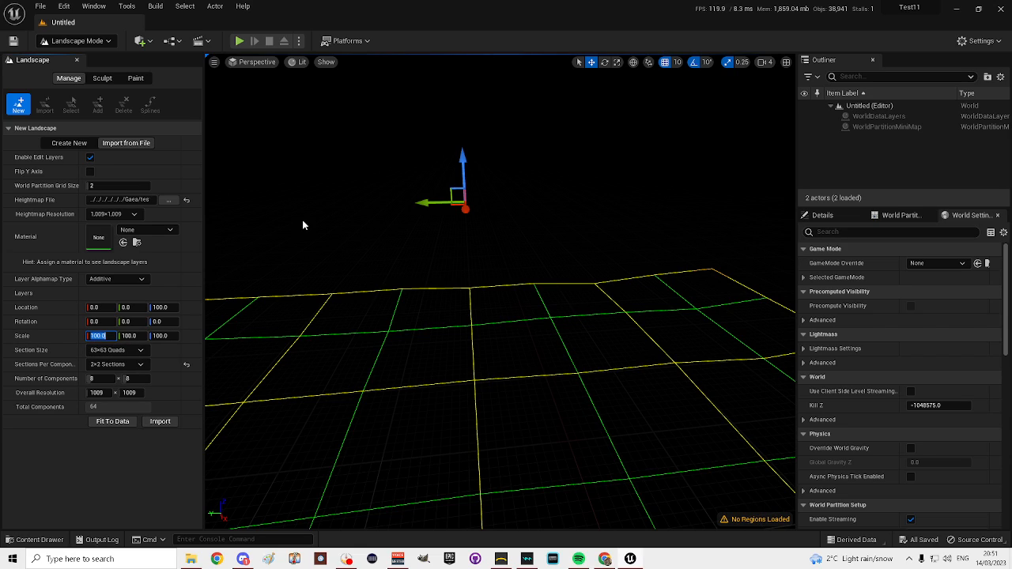
{"action": "key", "text": "Right"}
{"action": "type", "text": "0"}
{"action": "type", "text": "00/"}
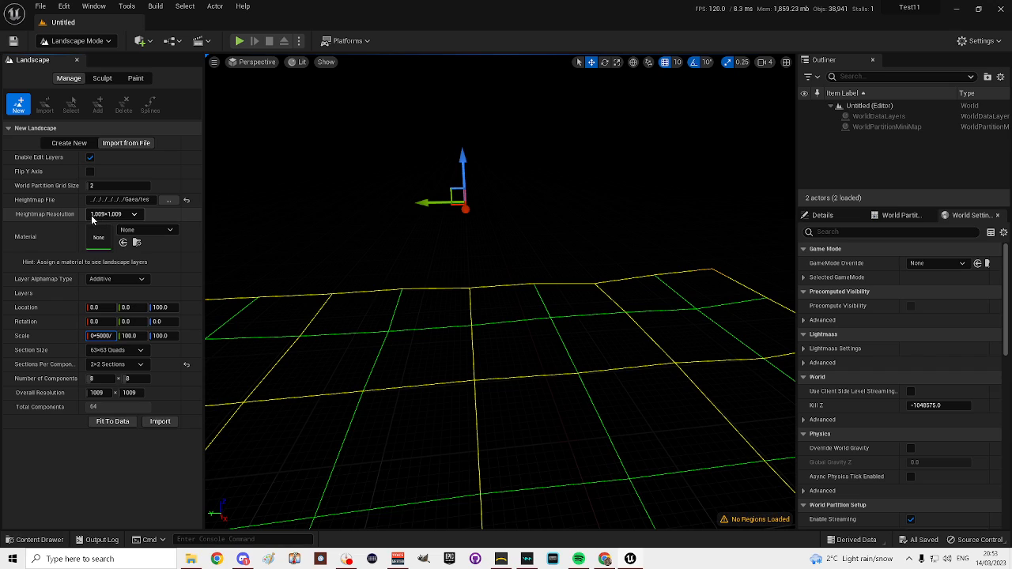
{"action": "type", "text": "1009"}
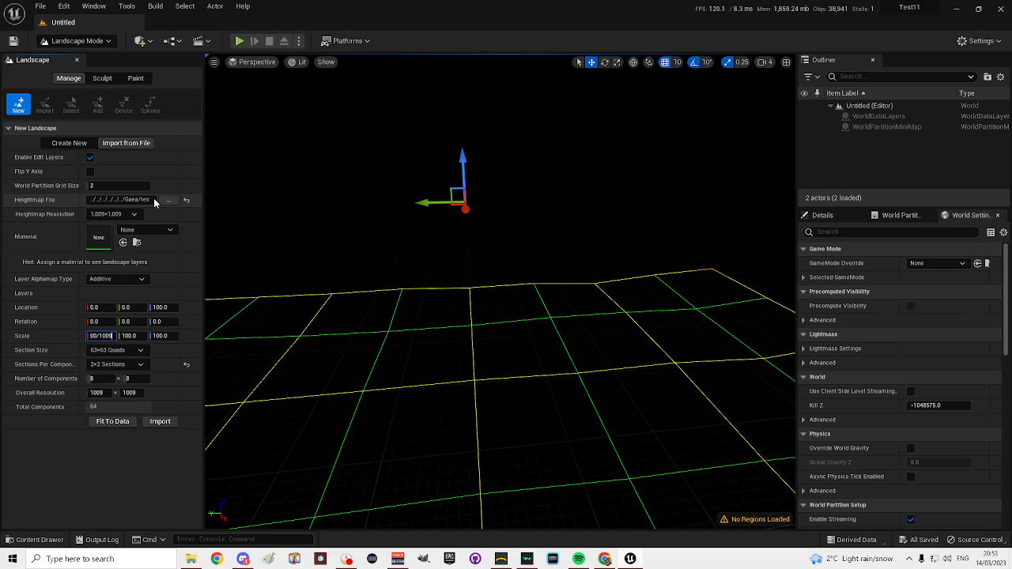
{"action": "key", "text": "Return"}
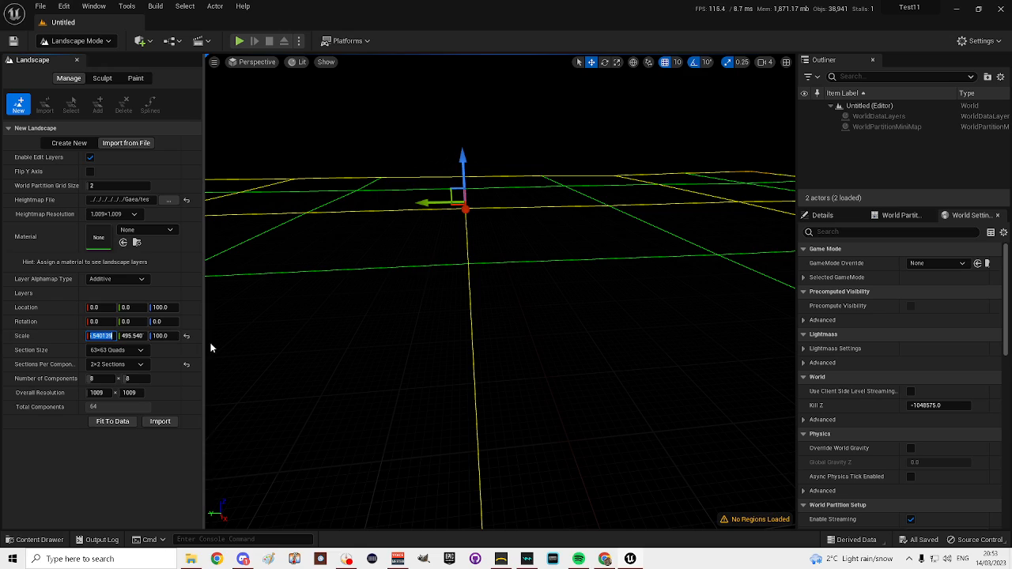
- Set the landscape's Z scale to 976.5625 and import the heightmap as a landscape
{"action": "left_click", "coordinate": [162, 335]}
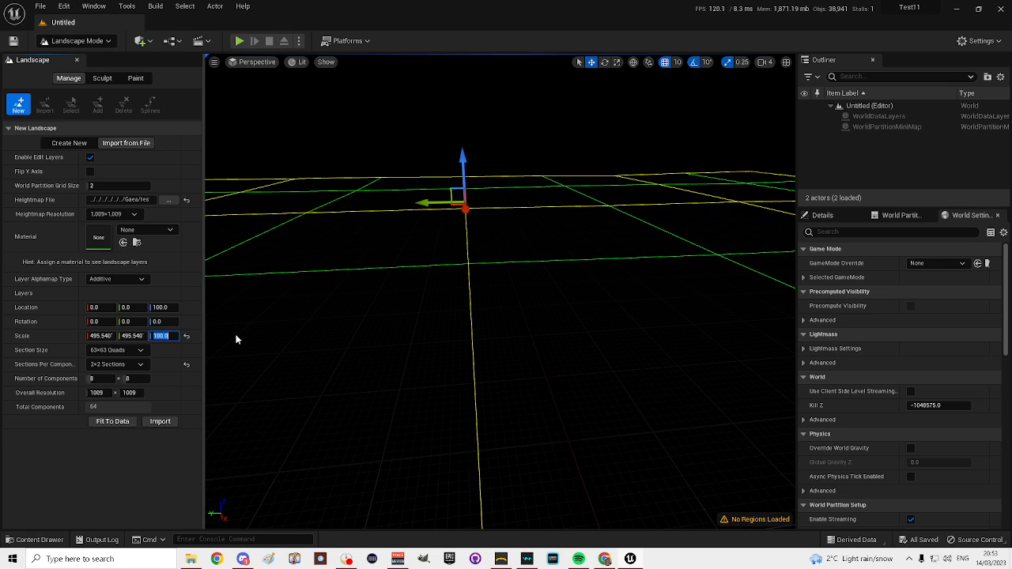
{"action": "key", "text": "Right"}
{"action": "type", "text": "*50"}
{"action": "key", "text": "Return"}
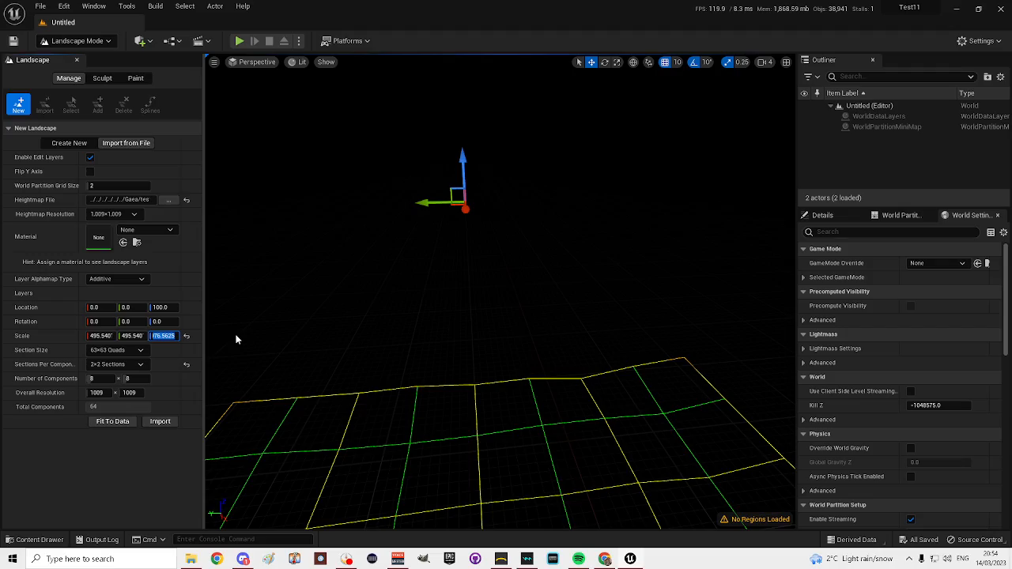
{"action": "mouse_move", "coordinate": [307, 323]}
{"action": "right_mouse_down"}
{"action": "mouse_move", "coordinate": [348, 348]}
{"action": "mouse_move", "coordinate": [442, 364]}
{"action": "mouse_move", "coordinate": [719, 360]}
{"action": "mouse_move", "coordinate": [561, 366]}
{"action": "mouse_move", "coordinate": [490, 356]}
{"action": "mouse_move", "coordinate": [491, 340]}
{"action": "mouse_move", "coordinate": [537, 340]}
{"action": "mouse_move", "coordinate": [419, 352]}
{"action": "mouse_move", "coordinate": [412, 320]}
{"action": "mouse_move", "coordinate": [471, 300]}
{"action": "mouse_move", "coordinate": [307, 326]}
{"action": "right_mouse_up"}
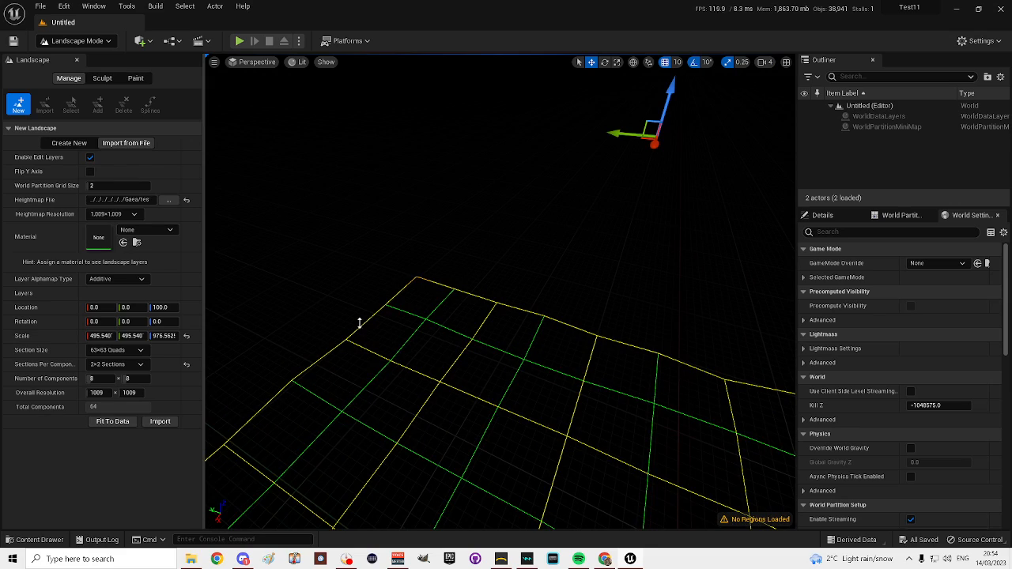
{"action": "left_click", "coordinate": [159, 423]}
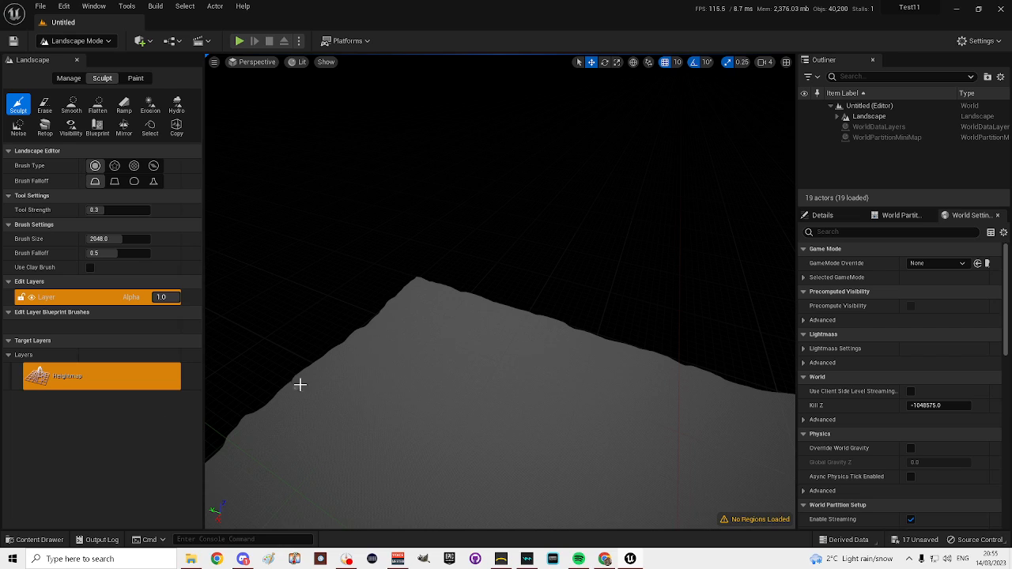
- Select the imported landscape and inspect its terrain from several angles with the editor grid hidden
{"action": "mouse_move", "coordinate": [395, 369]}
{"action": "right_mouse_down"}
{"action": "mouse_move", "coordinate": [530, 368]}
{"action": "mouse_move", "coordinate": [443, 369]}
{"action": "mouse_move", "coordinate": [443, 381]}
{"action": "mouse_move", "coordinate": [601, 395]}
{"action": "mouse_move", "coordinate": [356, 404]}
{"action": "mouse_move", "coordinate": [443, 443]}
{"action": "mouse_move", "coordinate": [482, 411]}
{"action": "mouse_move", "coordinate": [484, 356]}
{"action": "mouse_move", "coordinate": [484, 398]}
{"action": "mouse_move", "coordinate": [514, 427]}
{"action": "mouse_move", "coordinate": [498, 433]}
{"action": "mouse_move", "coordinate": [491, 402]}
{"action": "mouse_move", "coordinate": [450, 371]}
{"action": "mouse_move", "coordinate": [447, 352]}
{"action": "right_mouse_up"}
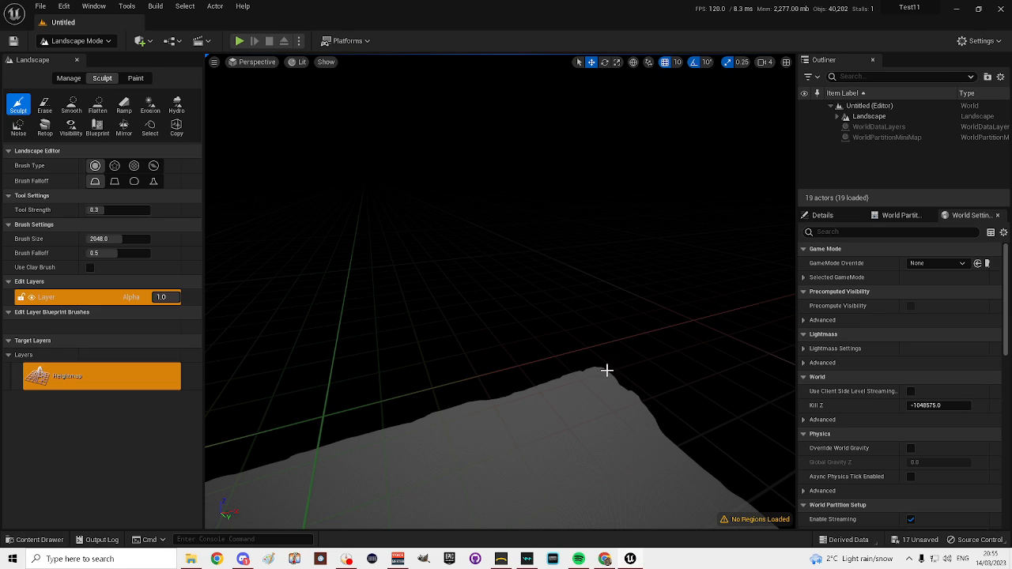
{"action": "left_click", "coordinate": [865, 117]}
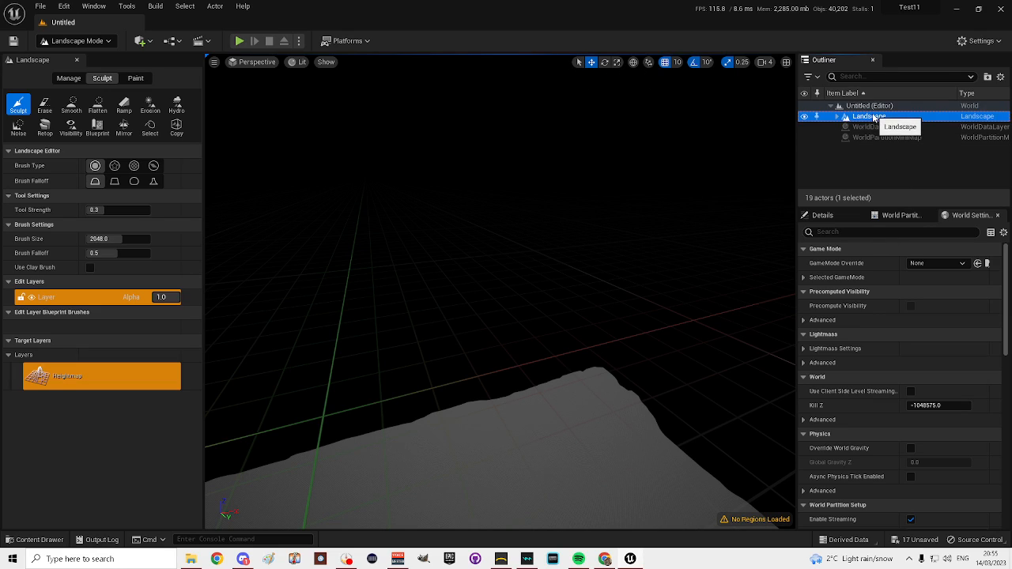
{"action": "right_click_drag", "start_coordinate": [664, 253], "coordinate": [773, 237]}
{"action": "right_click_drag", "start_coordinate": [653, 278], "coordinate": [654, 289]}
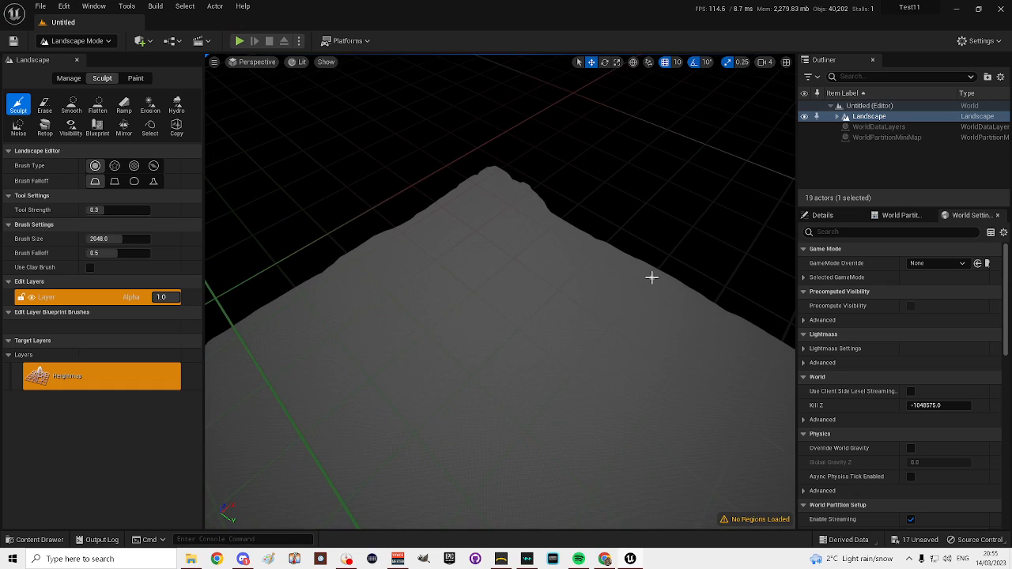
{"action": "key", "text": "g"}
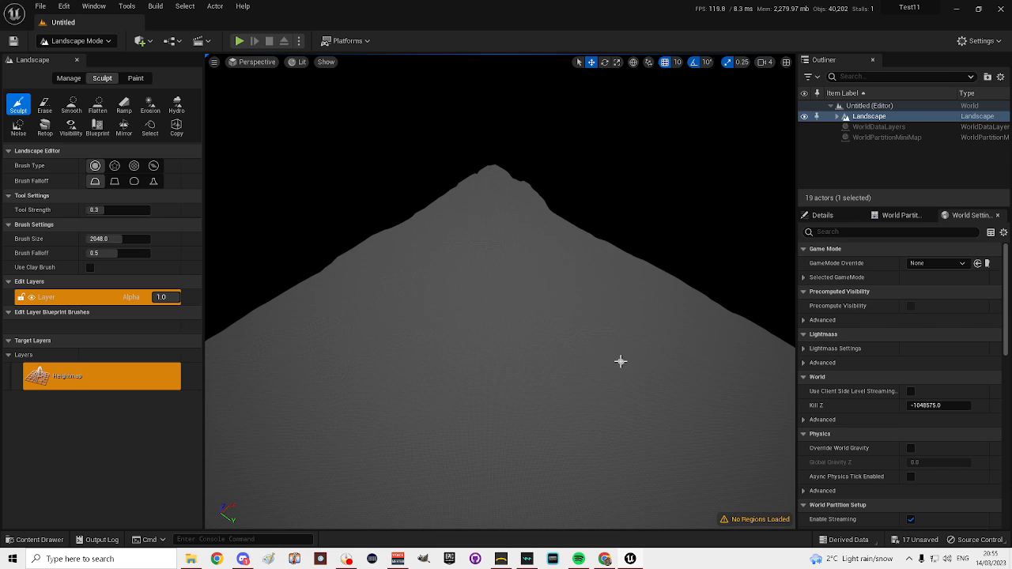
{"action": "right_click_drag", "start_coordinate": [617, 360], "coordinate": [389, 410]}
{"action": "key", "text": "w"}
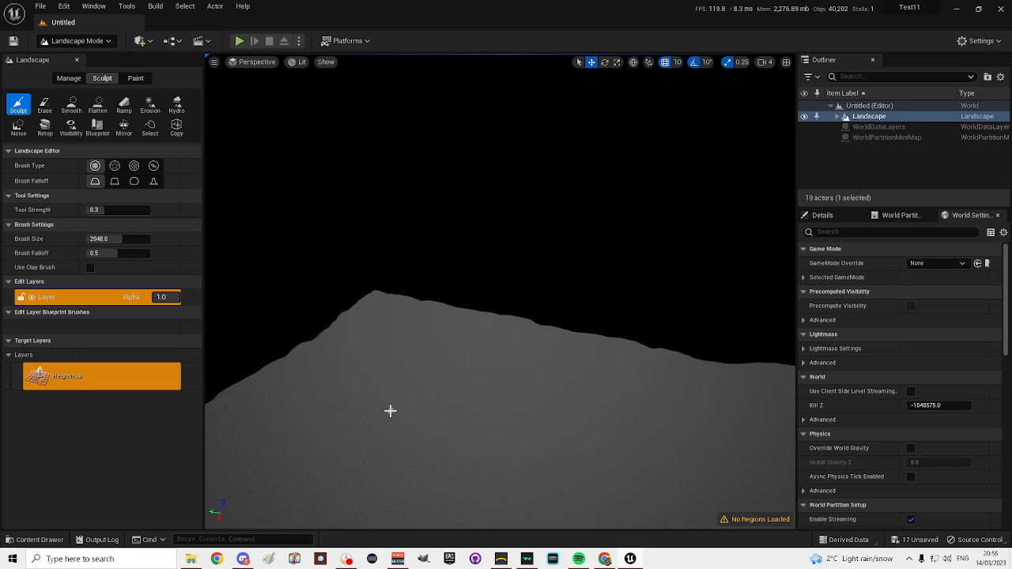
- Fly low across the imported landscape and examine its unlit surface and ridges up close
{"action": "left_click", "coordinate": [900, 116]}
{"action": "right_click_drag", "start_coordinate": [609, 150], "coordinate": [419, 300]}
{"action": "key", "text": "w"}
{"action": "key", "text": "w"}
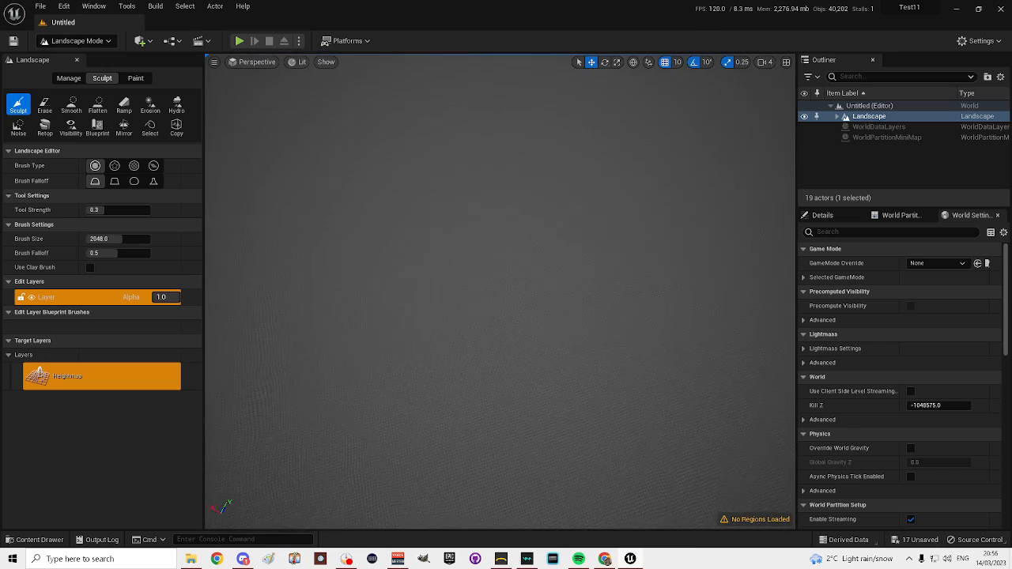
{"action": "key", "text": "w"}
{"action": "key", "text": "w"}
{"action": "right_click_drag", "start_coordinate": [419, 301], "coordinate": [464, 219]}
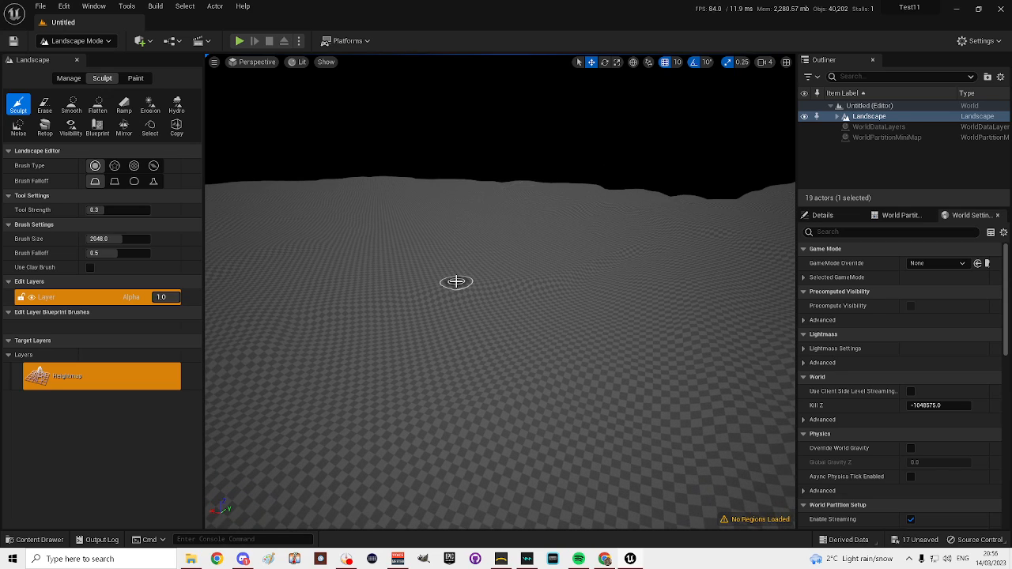
{"action": "left_click", "coordinate": [869, 116]}
{"action": "left_click", "coordinate": [605, 61]}
{"action": "left_click", "coordinate": [592, 62]}
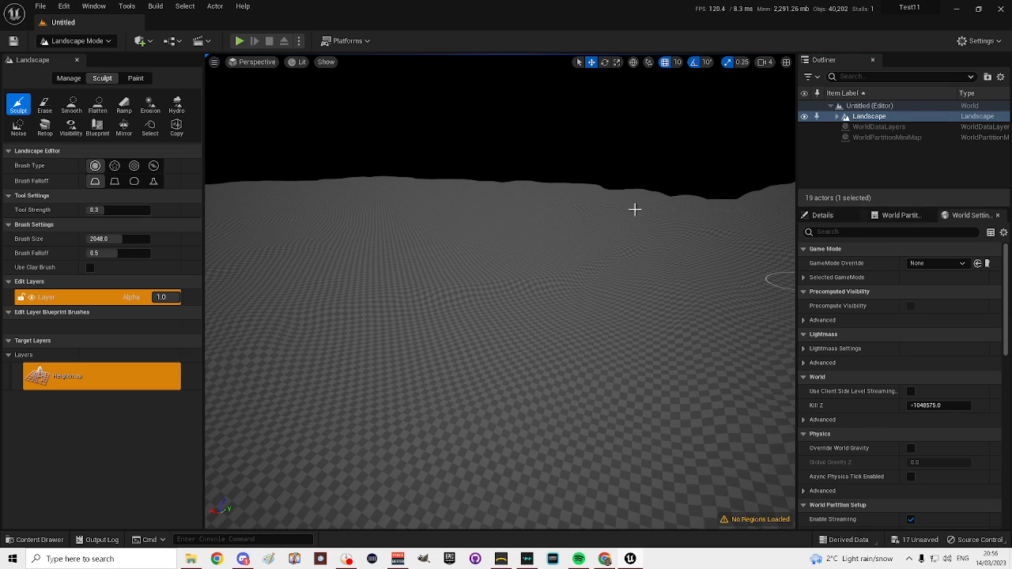
{"action": "mouse_move", "coordinate": [404, 287]}
{"action": "right_mouse_down"}
{"action": "mouse_move", "coordinate": [404, 267]}
{"action": "mouse_move", "coordinate": [404, 287]}
{"action": "mouse_move", "coordinate": [401, 279]}
{"action": "right_mouse_up"}
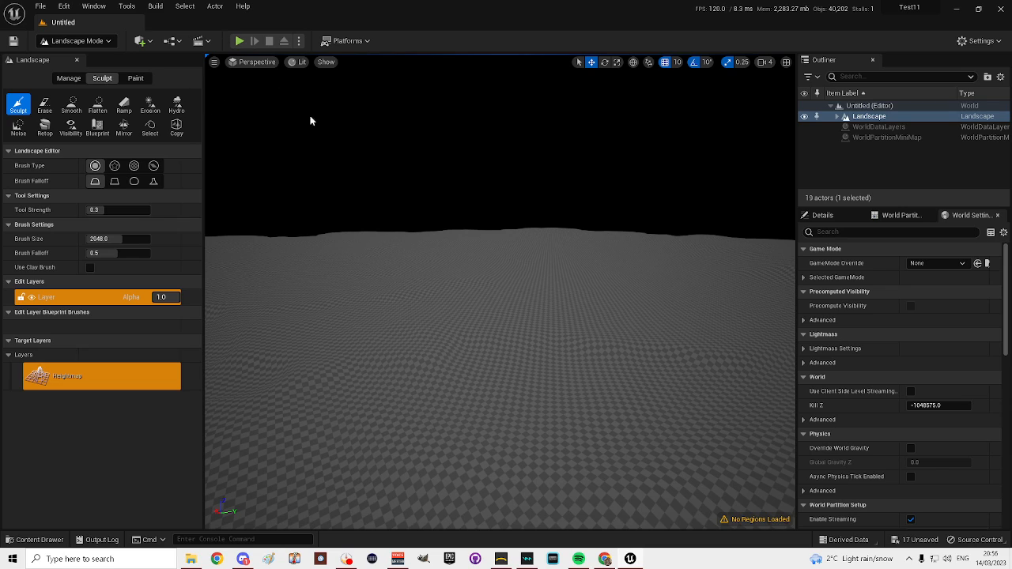
{"action": "mouse_move", "coordinate": [717, 201]}
{"action": "right_mouse_down"}
{"action": "mouse_move", "coordinate": [719, 192]}
{"action": "mouse_move", "coordinate": [719, 203]}
{"action": "right_mouse_up"}
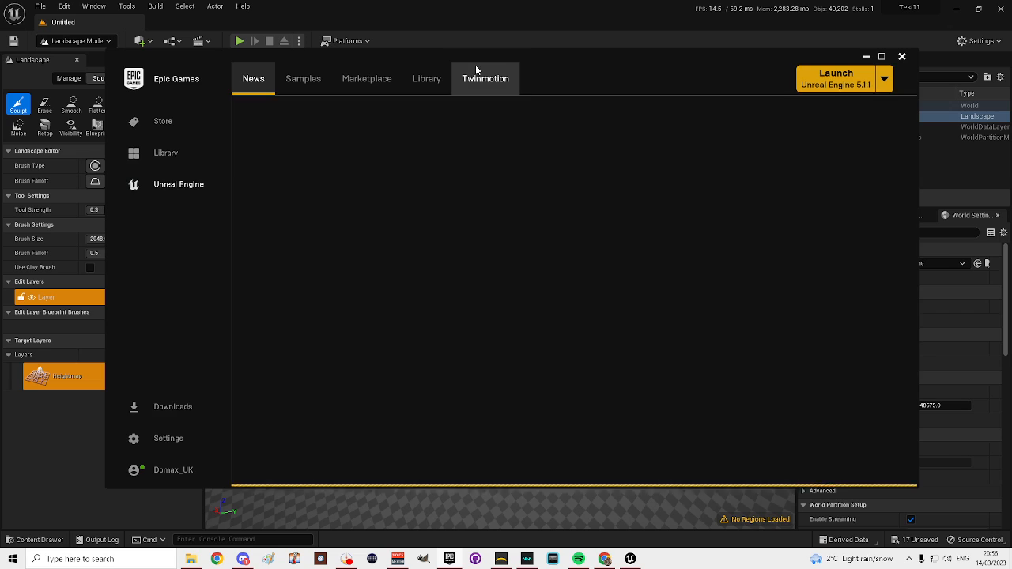
- Switch to the Epic Games Launcher and look through the Unreal Engine library's Vault assets
{"action": "left_click", "coordinate": [431, 82]}
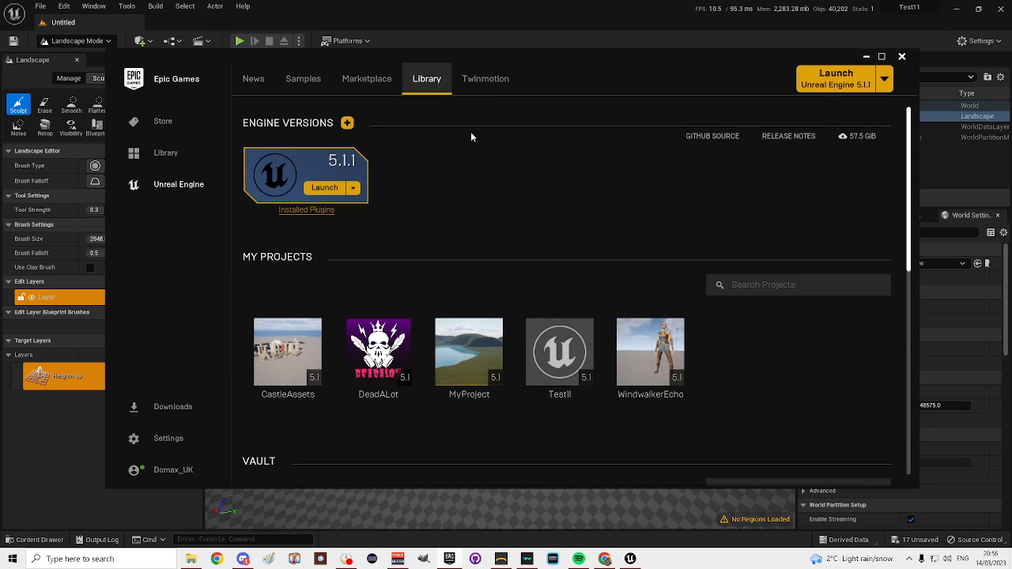
{"action": "scroll", "coordinate": [531, 201], "scroll_direction": "down", "scroll_amount": 3}
{"action": "scroll", "coordinate": [532, 200], "scroll_direction": "down", "scroll_amount": 5}
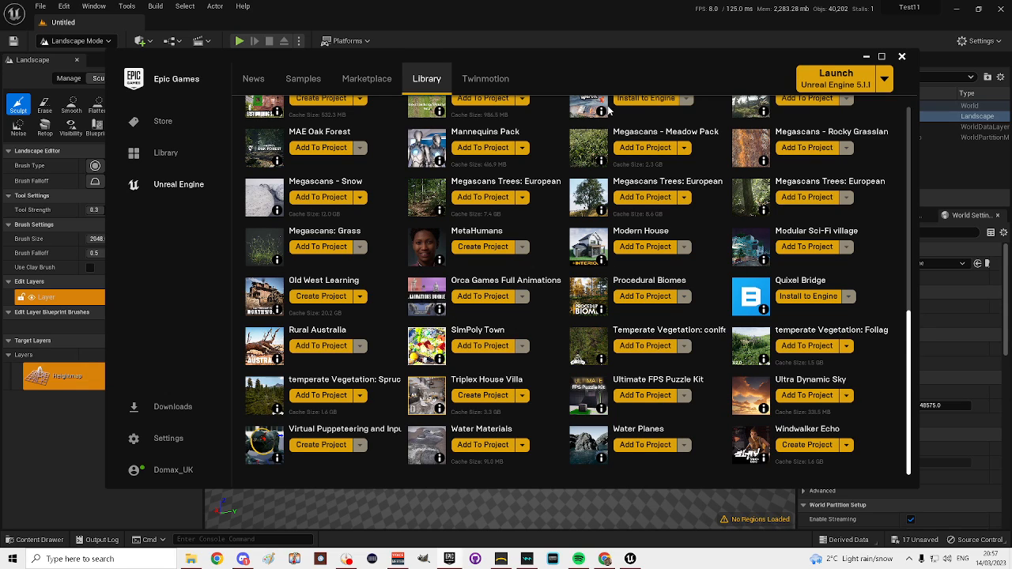
{"action": "left_click_drag", "start_coordinate": [508, 67], "coordinate": [1011, 107]}
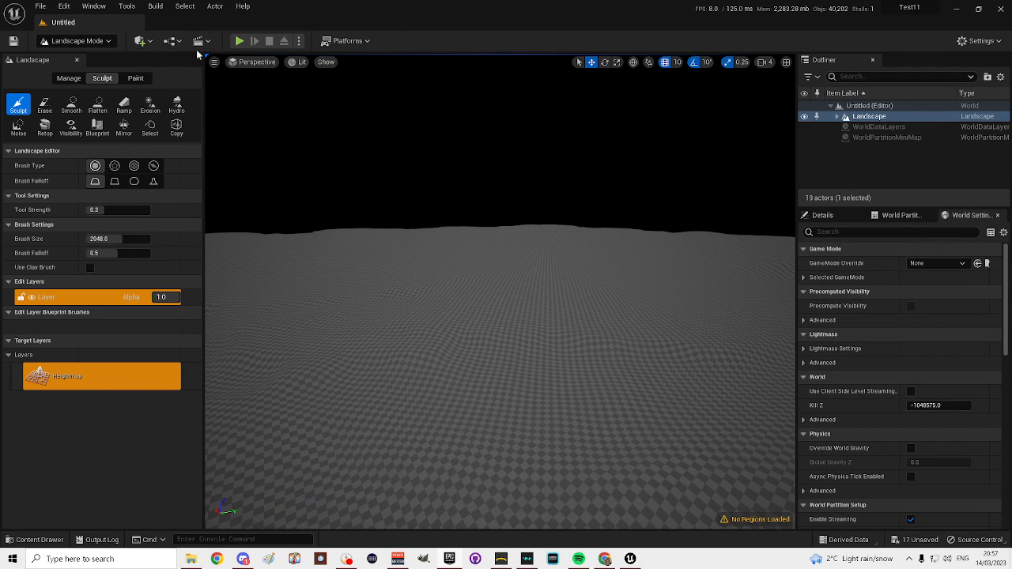
- Open the Env. Light Mixer, narrow its window and place it so the sky above the landscape stays in view
{"action": "left_click", "coordinate": [94, 7]}
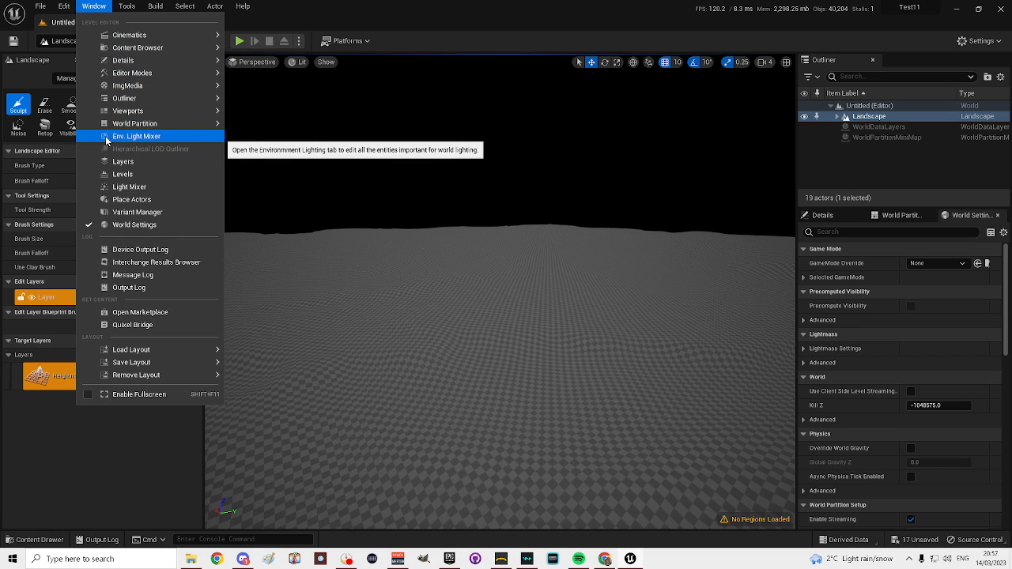
{"action": "left_click", "coordinate": [149, 139]}
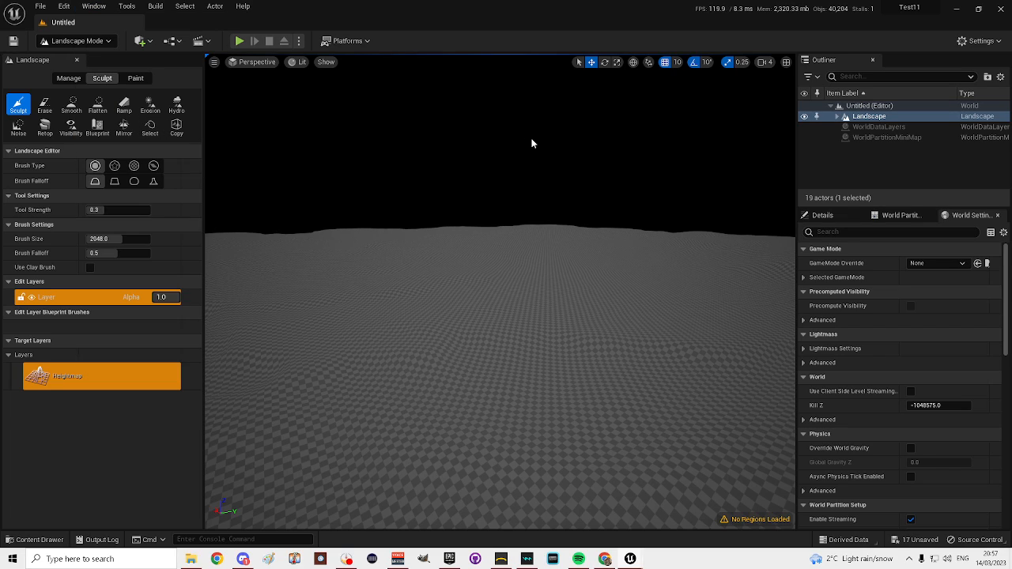
{"action": "left_click_drag", "start_coordinate": [1011, 159], "coordinate": [492, 132]}
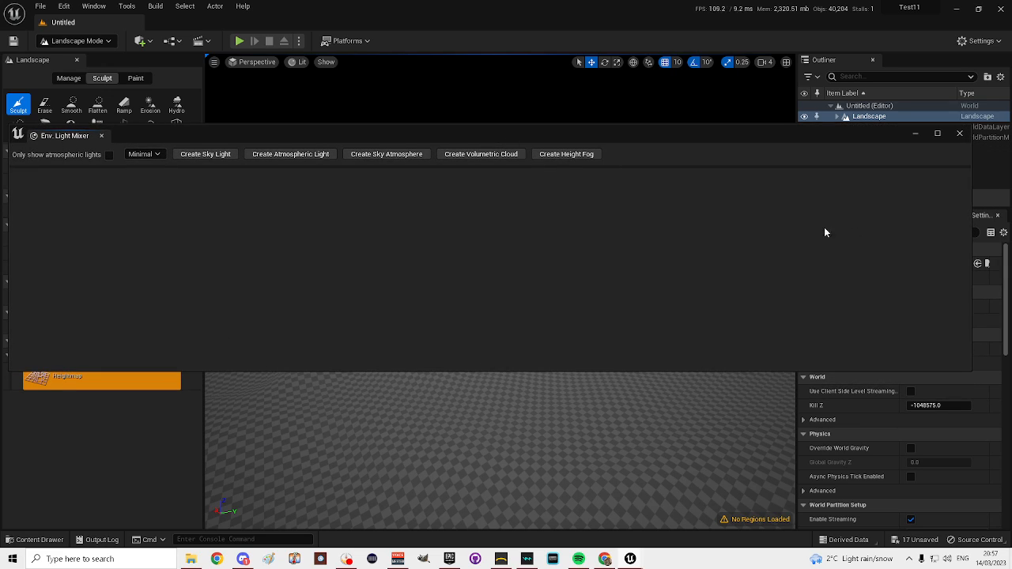
{"action": "left_click_drag", "start_coordinate": [971, 231], "coordinate": [679, 236]}
{"action": "left_click_drag", "start_coordinate": [309, 135], "coordinate": [445, 305]}
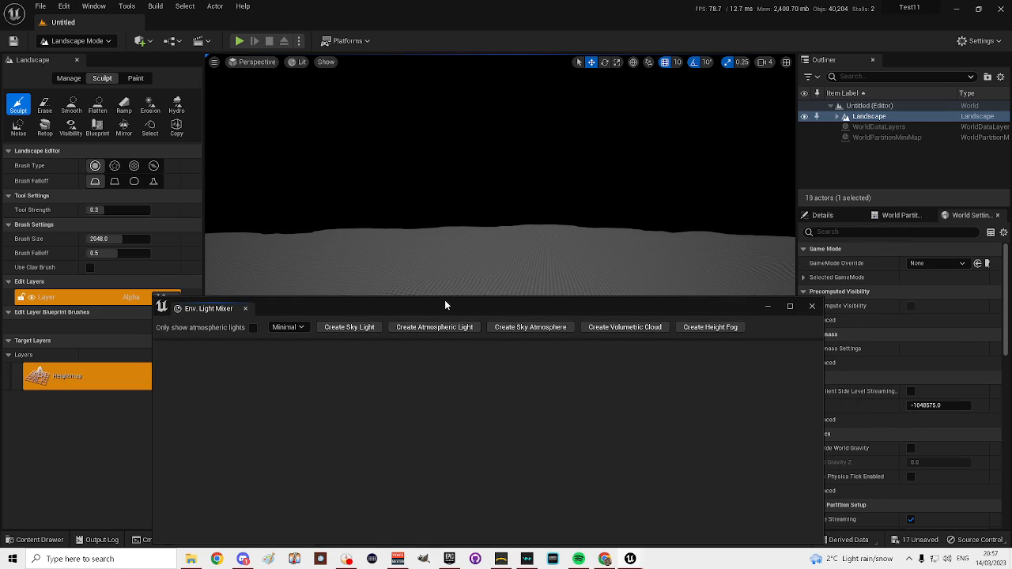
- Create a Sky Light, Atmospheric Light, Sky Atmosphere, Volumetric Cloud and Height Fog, and move the light mixer off the viewport
{"action": "left_click", "coordinate": [348, 327]}
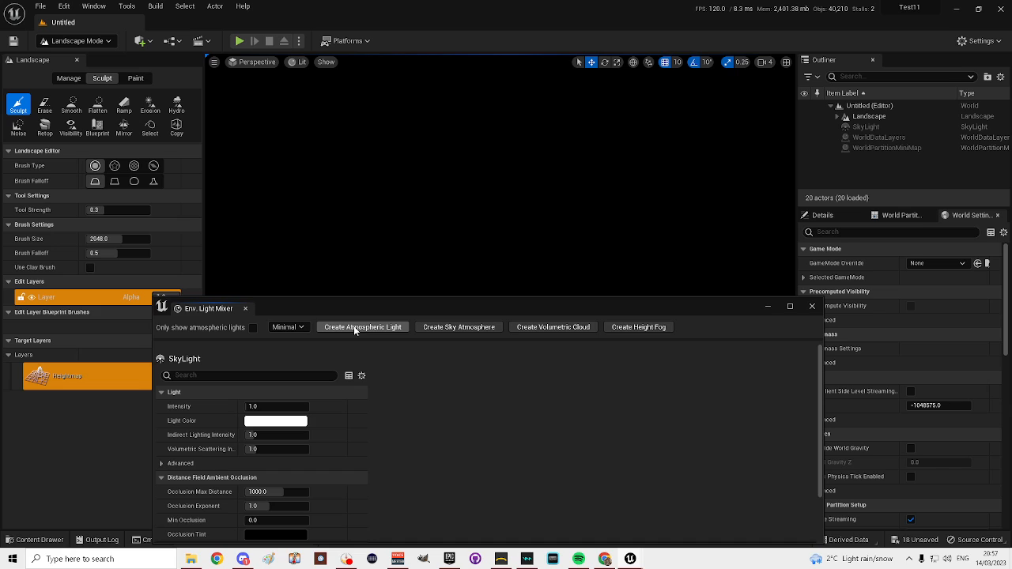
{"action": "left_click", "coordinate": [354, 329]}
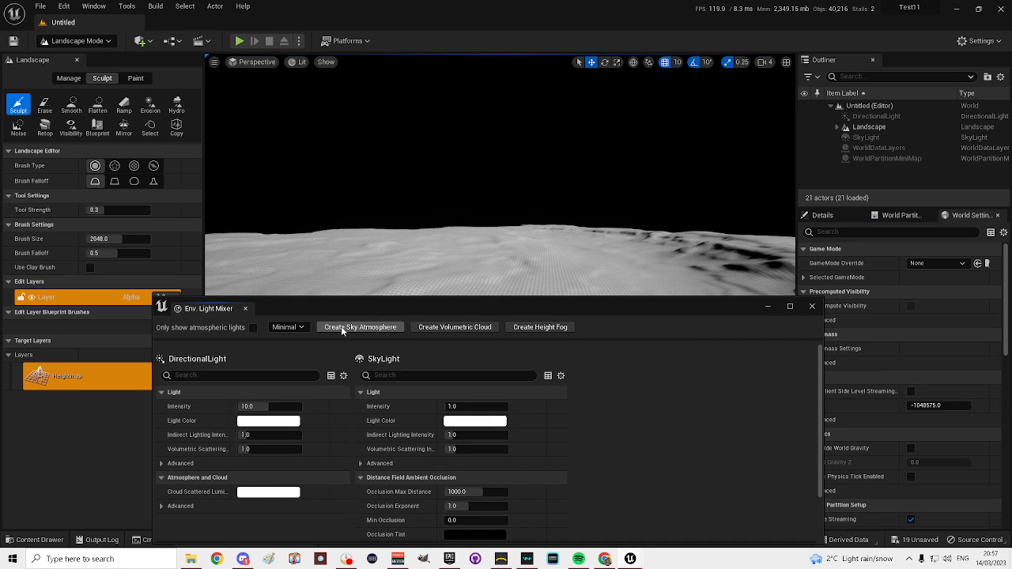
{"action": "left_click", "coordinate": [355, 329]}
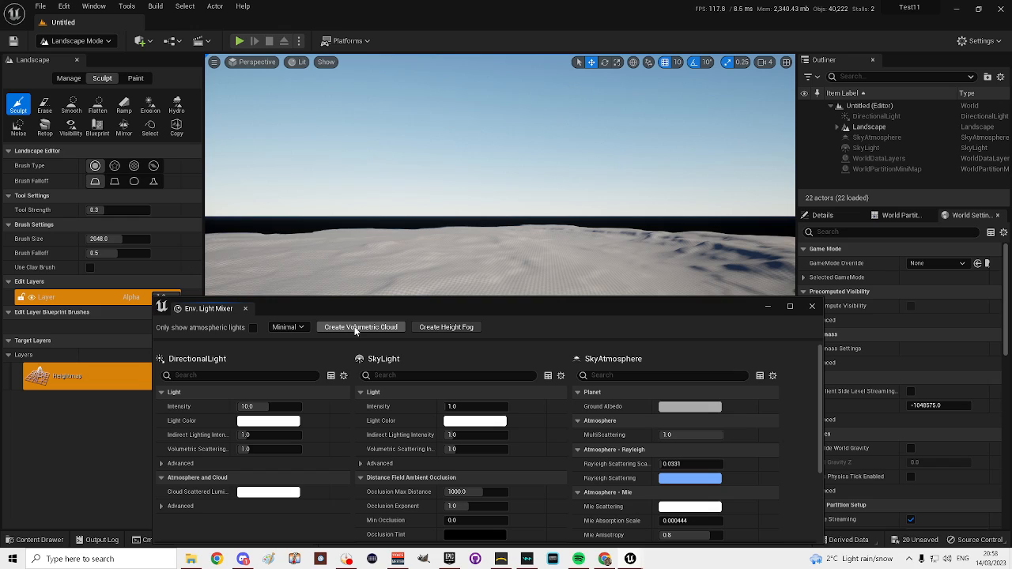
{"action": "left_click", "coordinate": [355, 329]}
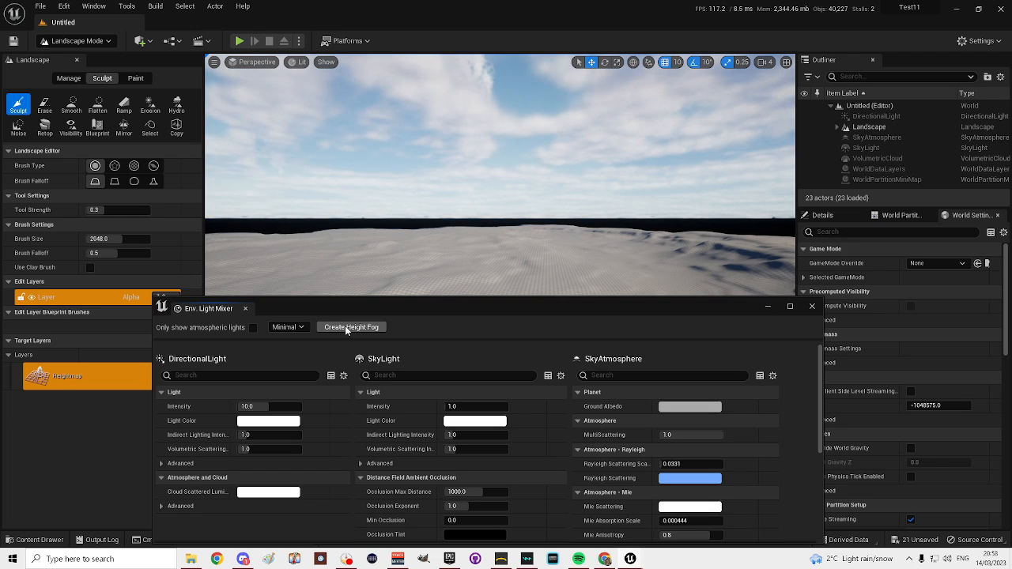
{"action": "left_click", "coordinate": [345, 326]}
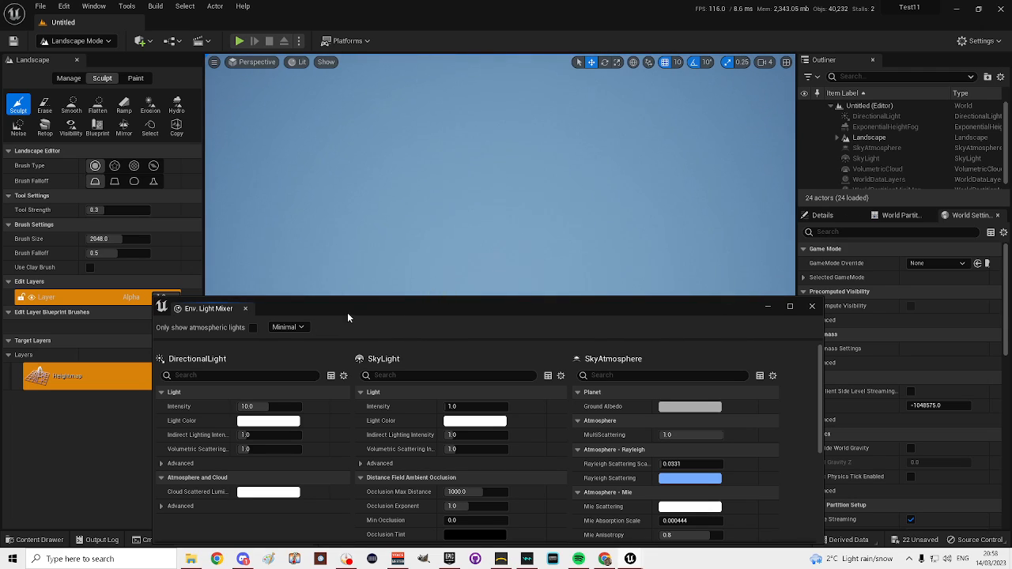
{"action": "left_click_drag", "start_coordinate": [398, 314], "coordinate": [1011, 300]}
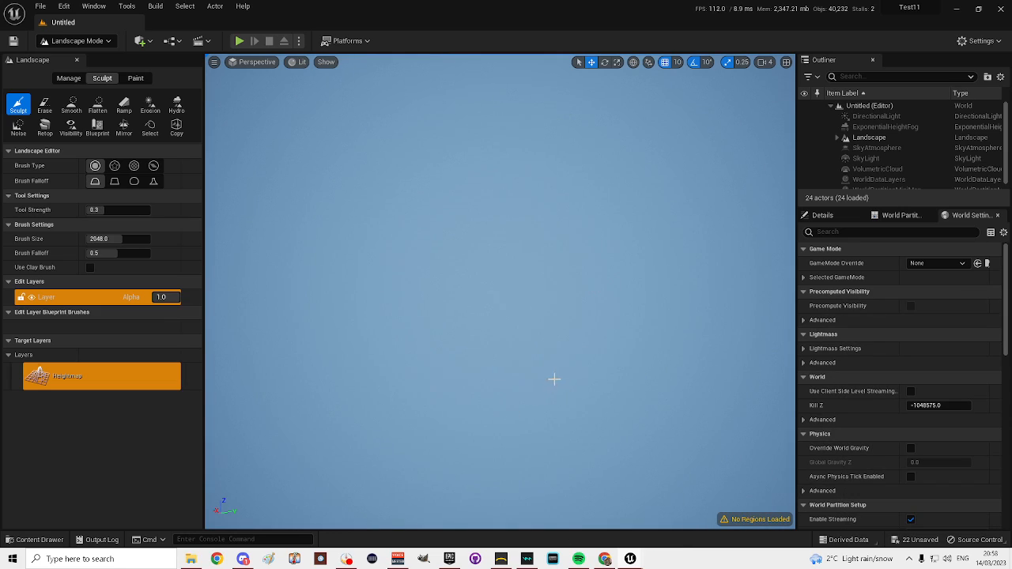
- Switch the editor from Landscape to Selection mode and hide the ExponentialHeightFog actor
{"action": "left_click", "coordinate": [109, 43]}
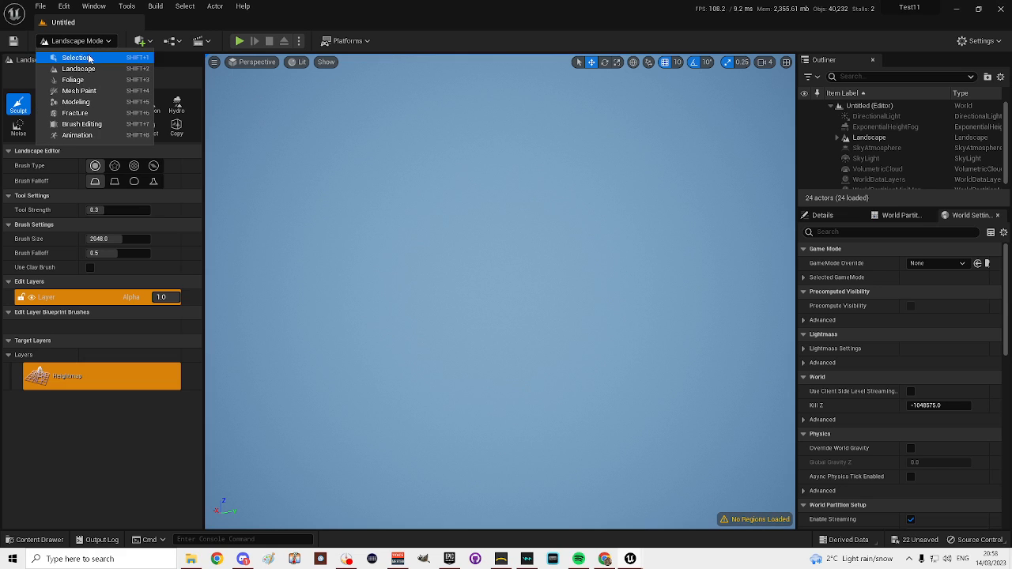
{"action": "left_click", "coordinate": [90, 58]}
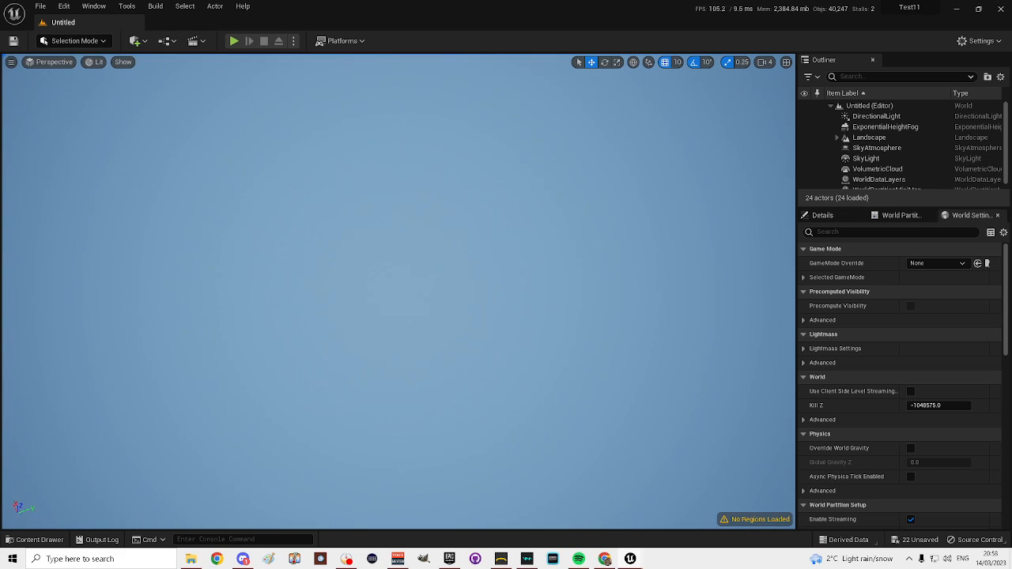
{"action": "right_click_drag", "start_coordinate": [398, 293], "coordinate": [570, 297]}
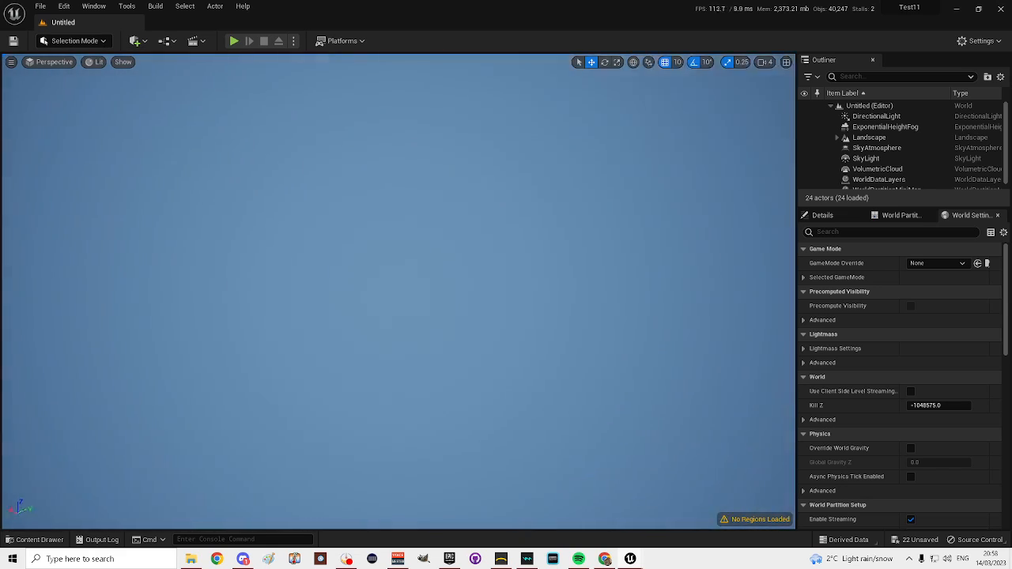
{"action": "left_click", "coordinate": [897, 130]}
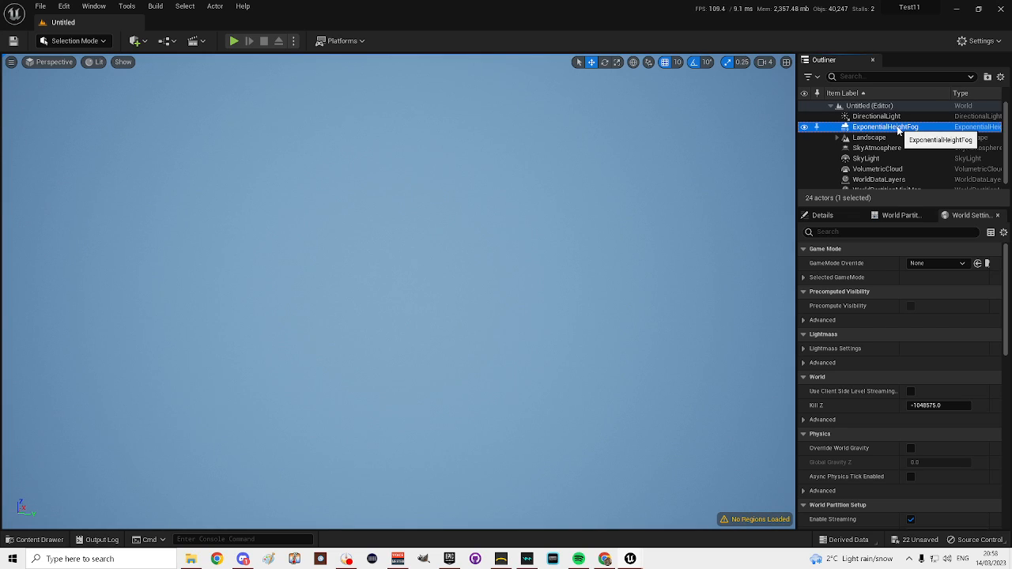
{"action": "left_click", "coordinate": [804, 128]}
{"action": "right_click_drag", "start_coordinate": [596, 171], "coordinate": [570, 170]}
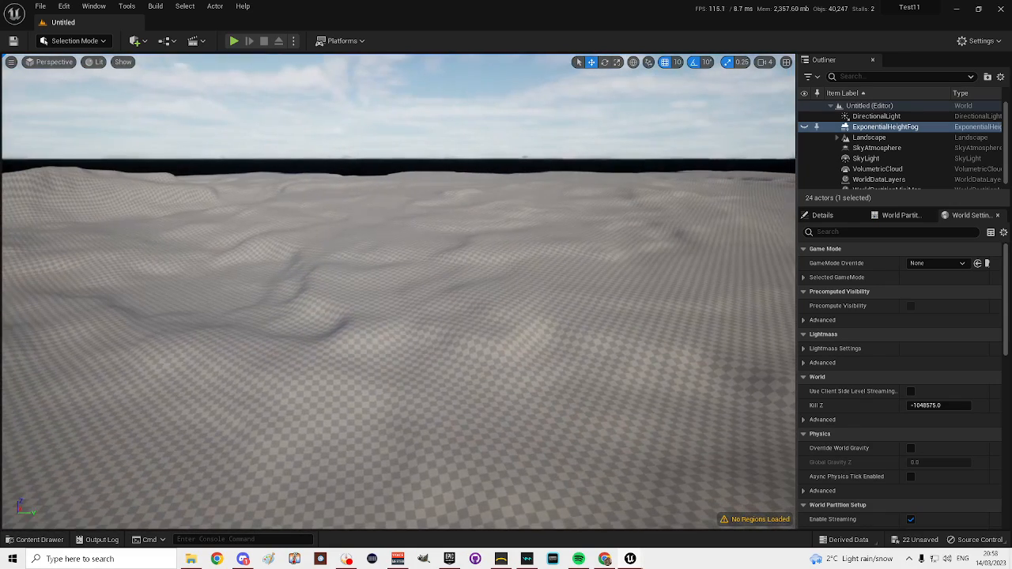
- Select the whole Landscape actor rather than a single streaming proxy and raise it vertically above its original height
{"action": "left_click", "coordinate": [467, 244]}
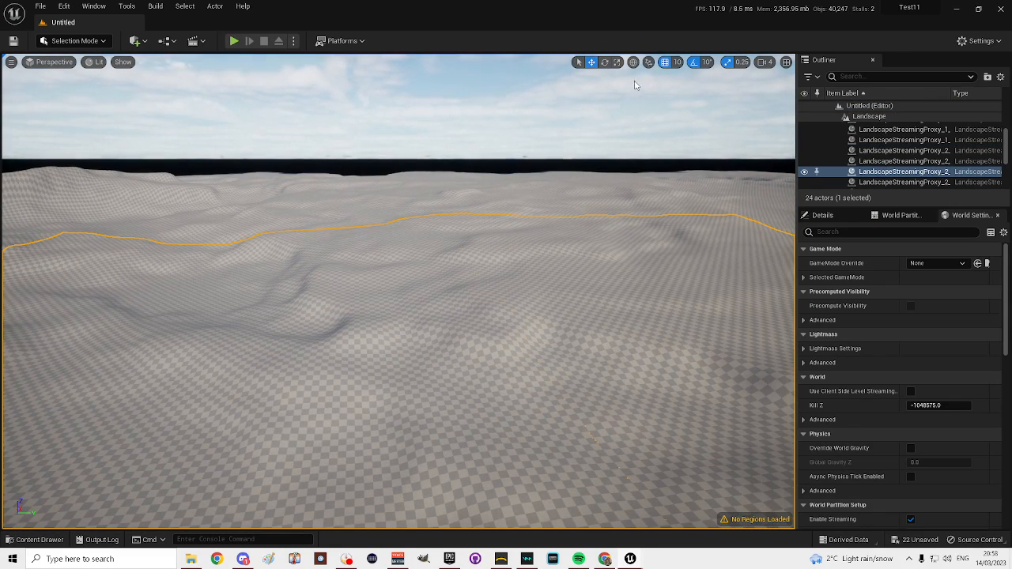
{"action": "scroll", "coordinate": [866, 153], "scroll_direction": "up", "scroll_amount": 3}
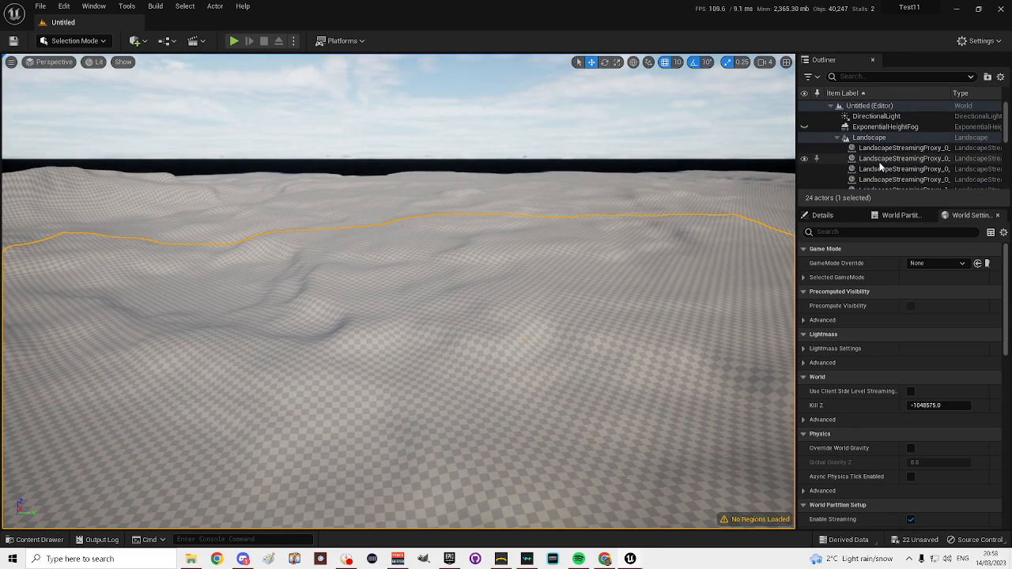
{"action": "left_click", "coordinate": [837, 137]}
{"action": "left_click", "coordinate": [845, 139]}
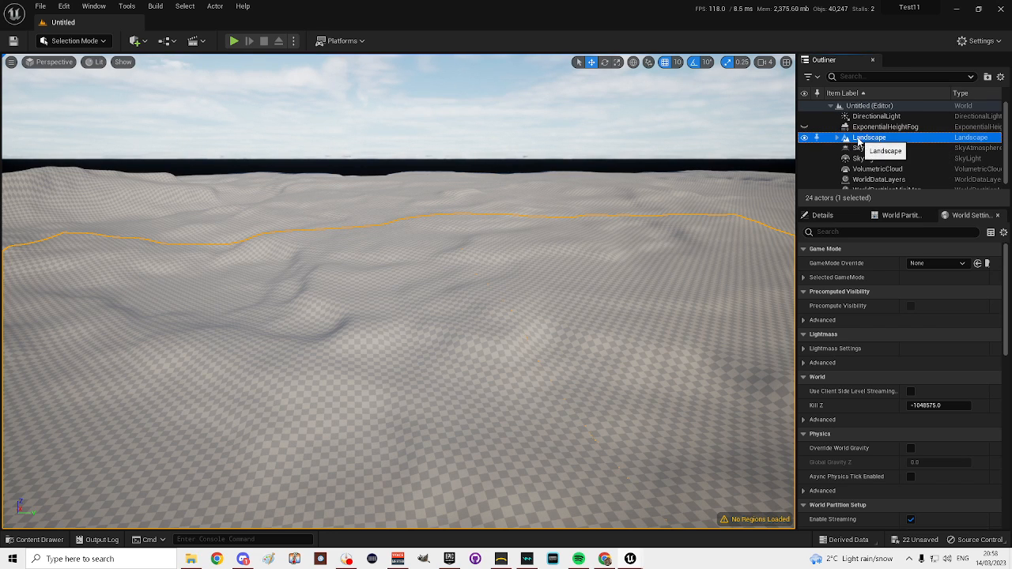
{"action": "right_click_drag", "start_coordinate": [597, 136], "coordinate": [629, 137]}
{"action": "key", "text": "e"}
{"action": "key", "text": "e"}
{"action": "right_click_drag", "start_coordinate": [567, 126], "coordinate": [564, 115]}
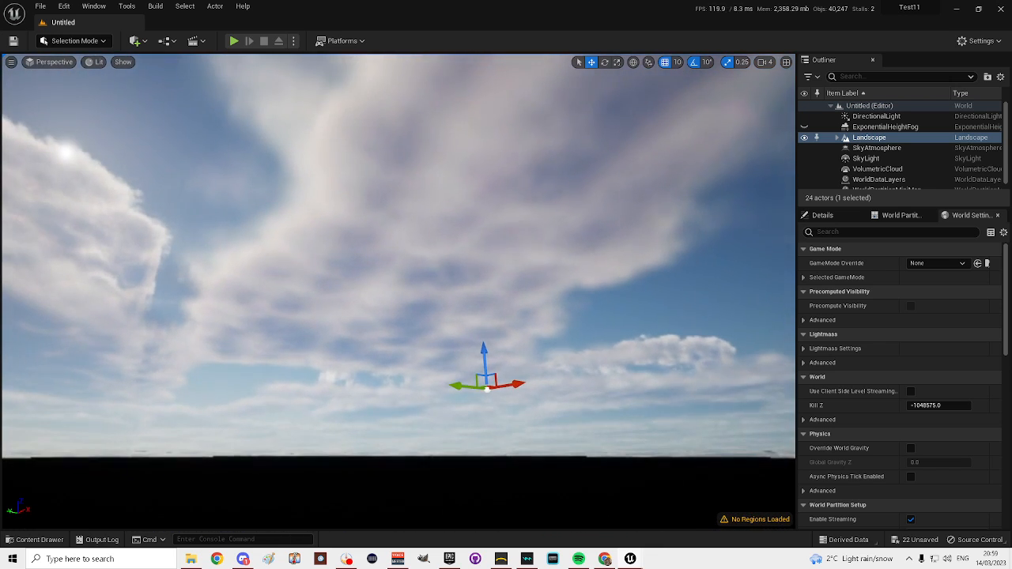
{"action": "left_click_drag", "start_coordinate": [482, 348], "coordinate": [463, 71]}
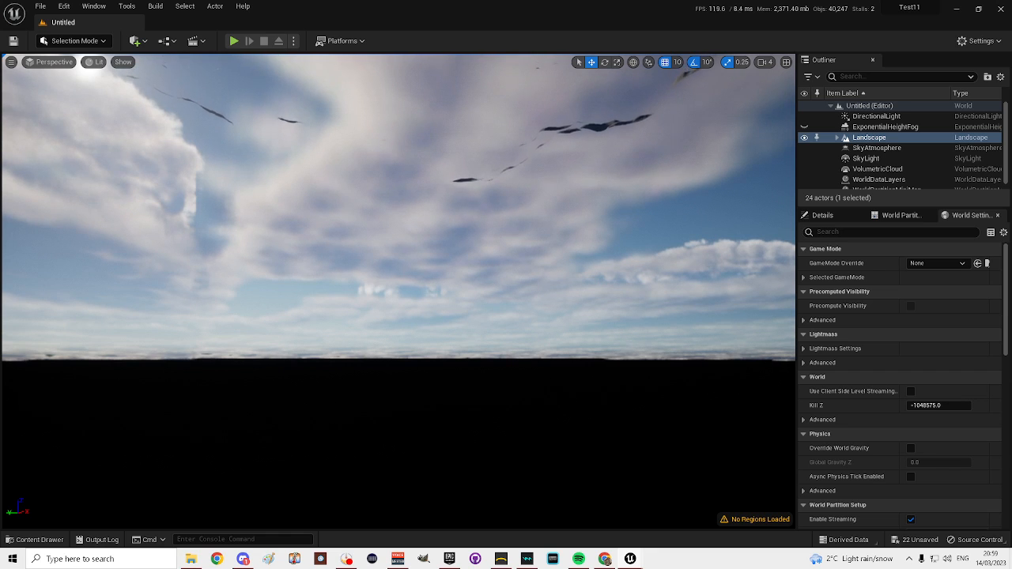
{"action": "mouse_move", "coordinate": [400, 292]}
{"action": "right_mouse_down"}
{"action": "mouse_move", "coordinate": [391, 197]}
{"action": "mouse_move", "coordinate": [396, 316]}
{"action": "mouse_move", "coordinate": [320, 310]}
{"action": "mouse_move", "coordinate": [336, 316]}
{"action": "right_mouse_up"}
{"action": "key", "text": "e"}
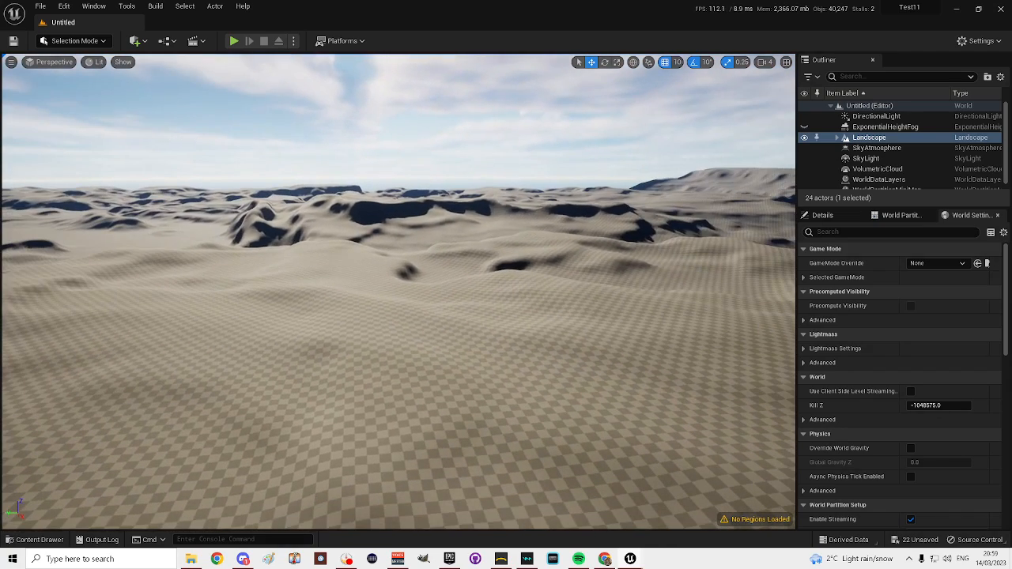
- Show the ExponentialHeightFog again and fly over the raised landscape to examine its lit hills, valleys and edges
{"action": "left_click", "coordinate": [805, 128]}
{"action": "right_click_drag", "start_coordinate": [571, 223], "coordinate": [1, 204]}
{"action": "key", "text": "w"}
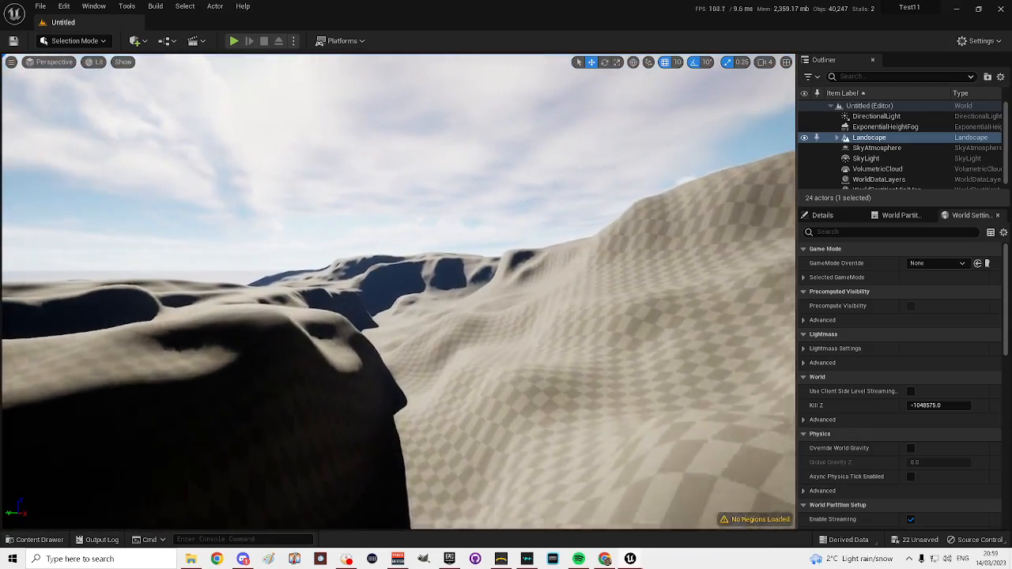
{"action": "key", "text": "w"}
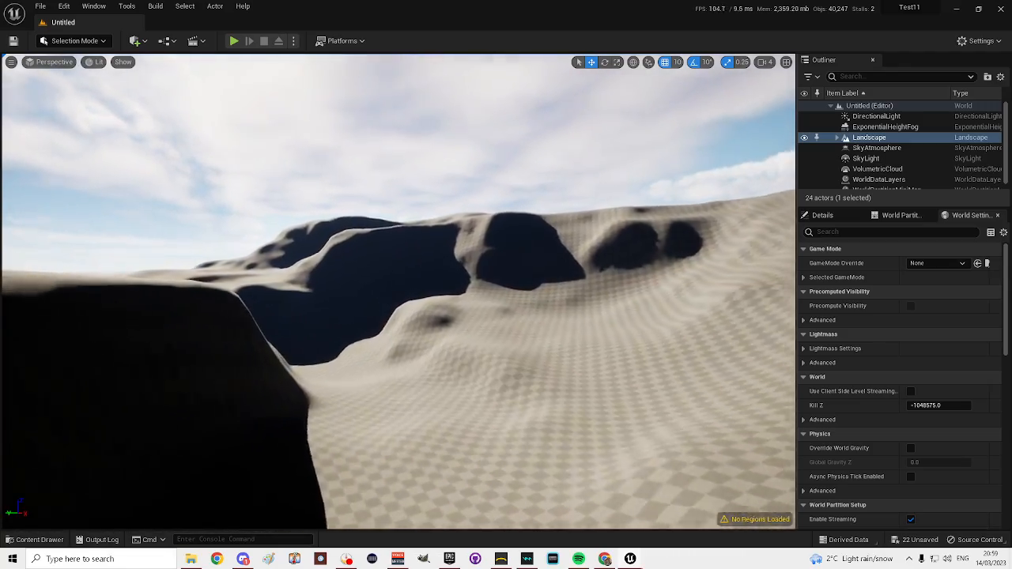
{"action": "key", "text": "w"}
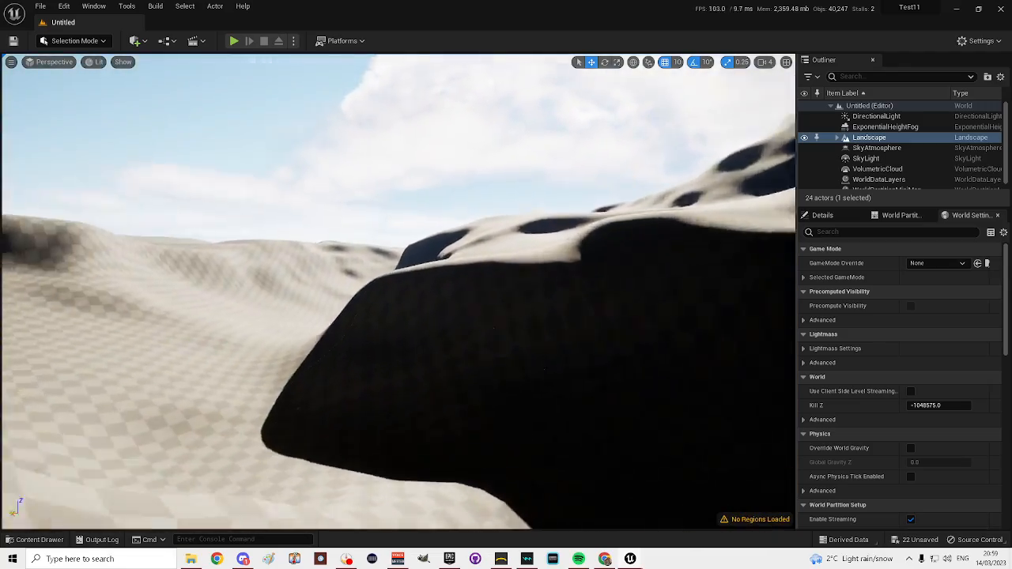
{"action": "key", "text": "w"}
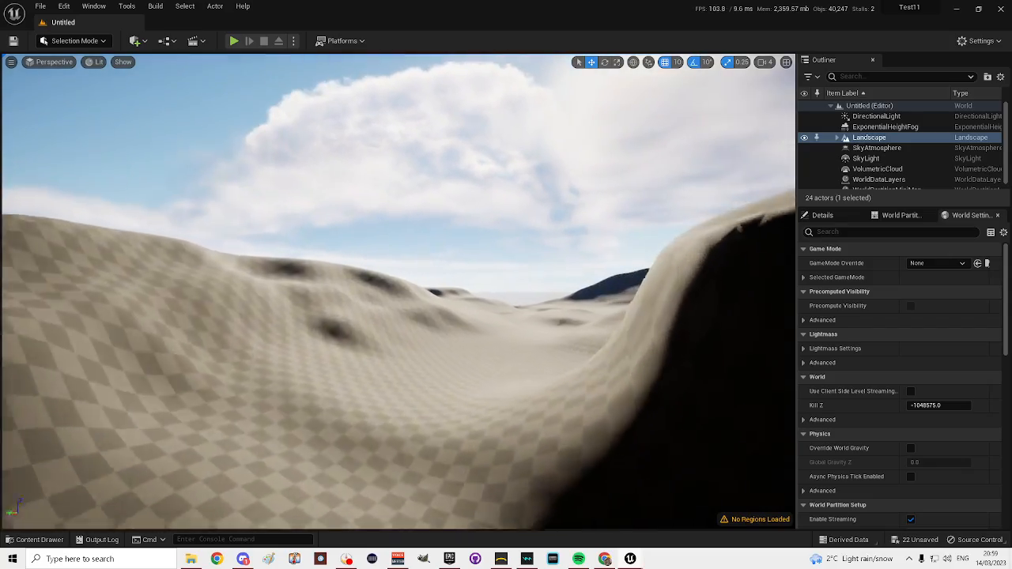
{"action": "key", "text": "w"}
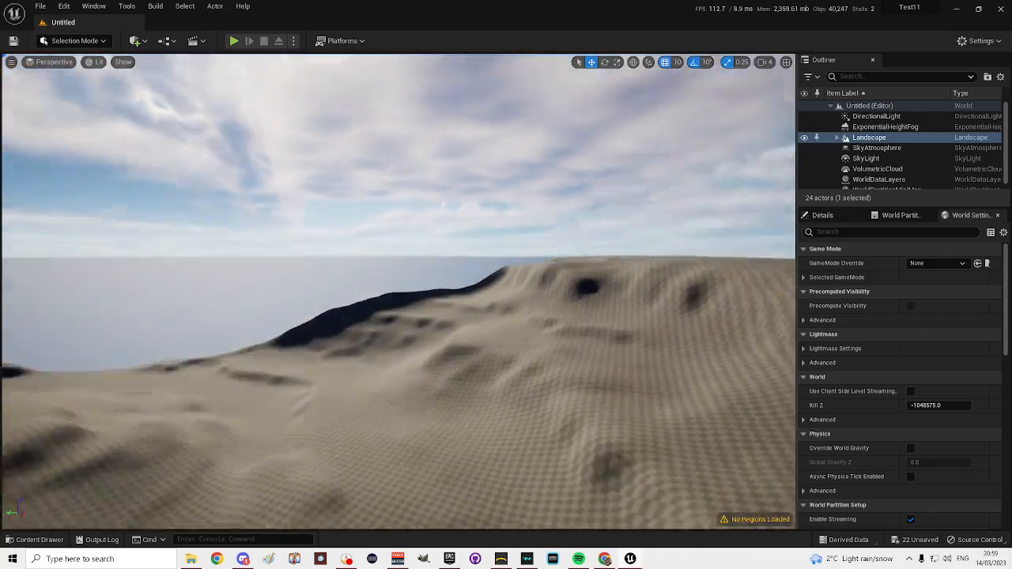
{"action": "key", "text": "w"}
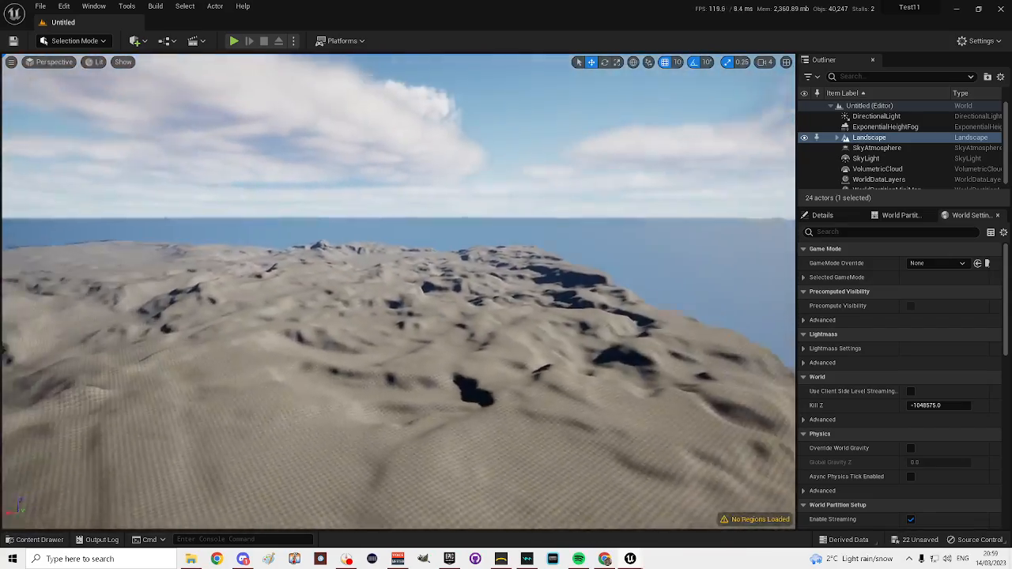
{"action": "key", "text": "w"}
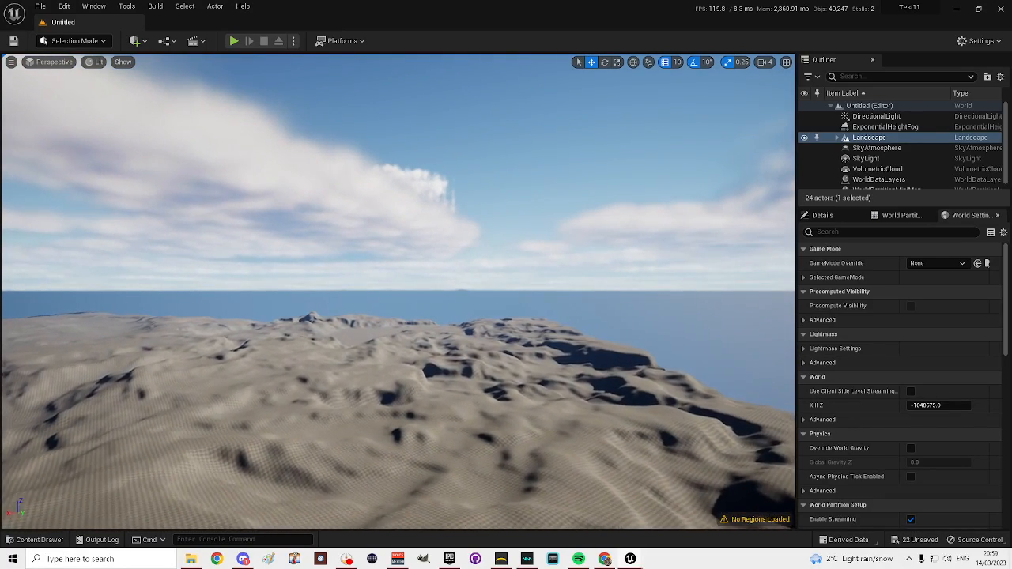
{"action": "key", "text": "w"}
{"action": "key", "text": "w"}
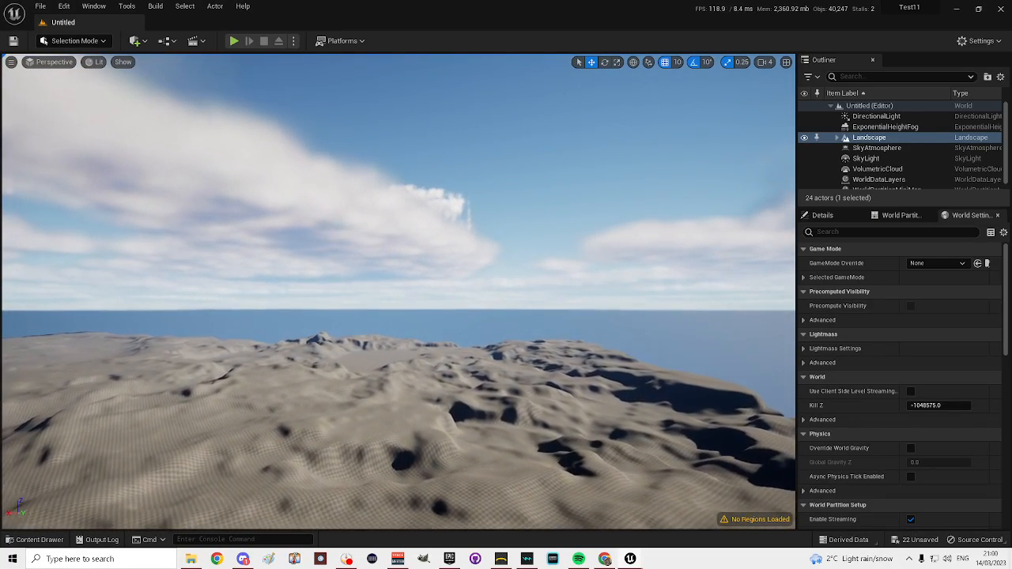
{"action": "key", "text": "w"}
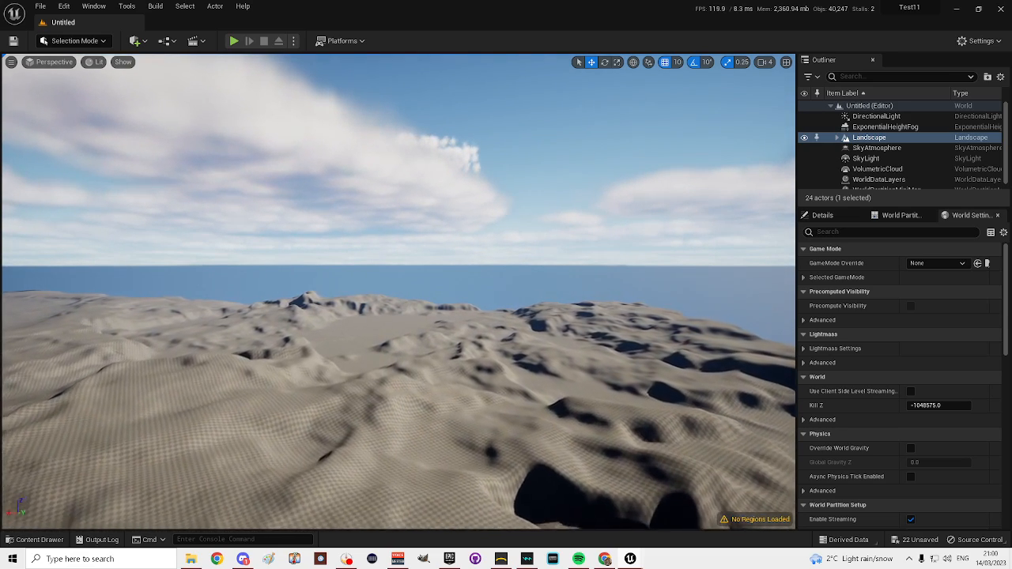
{"action": "key", "text": "w"}
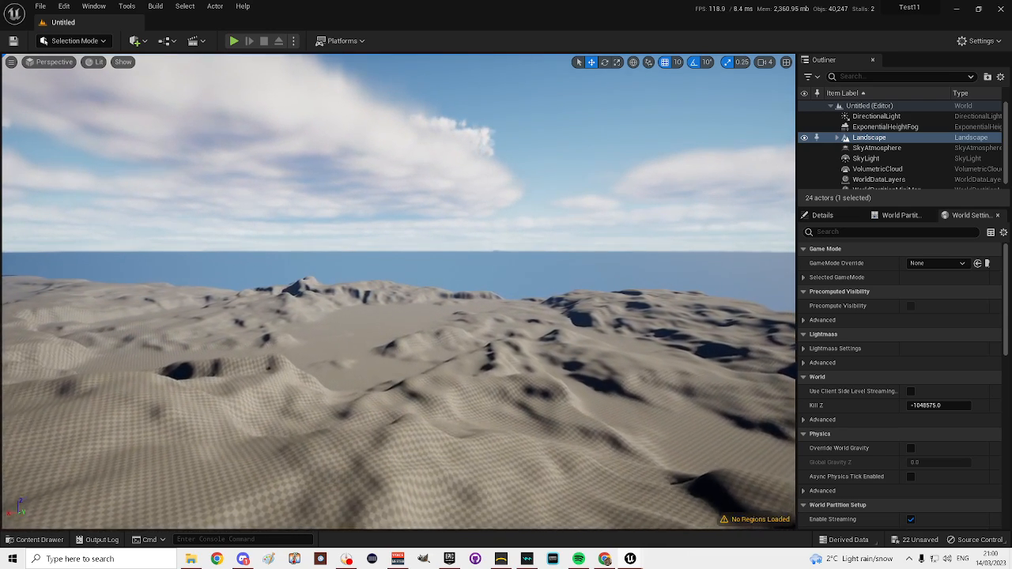
- Fly over the landscape and examine its hills, valleys and cliffs from a distance and close to the ground
{"action": "key", "text": "w"}
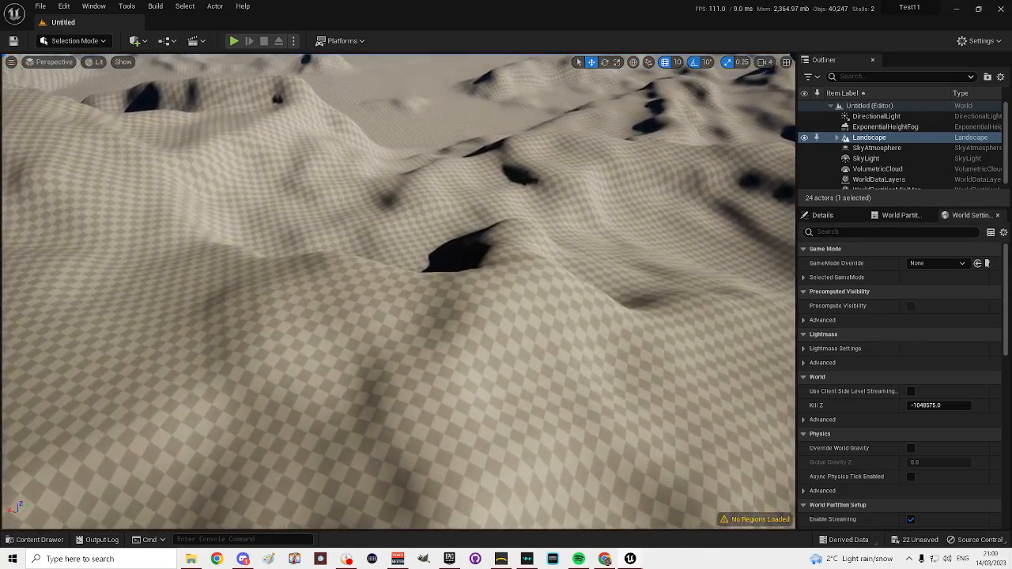
{"action": "key", "text": "w"}
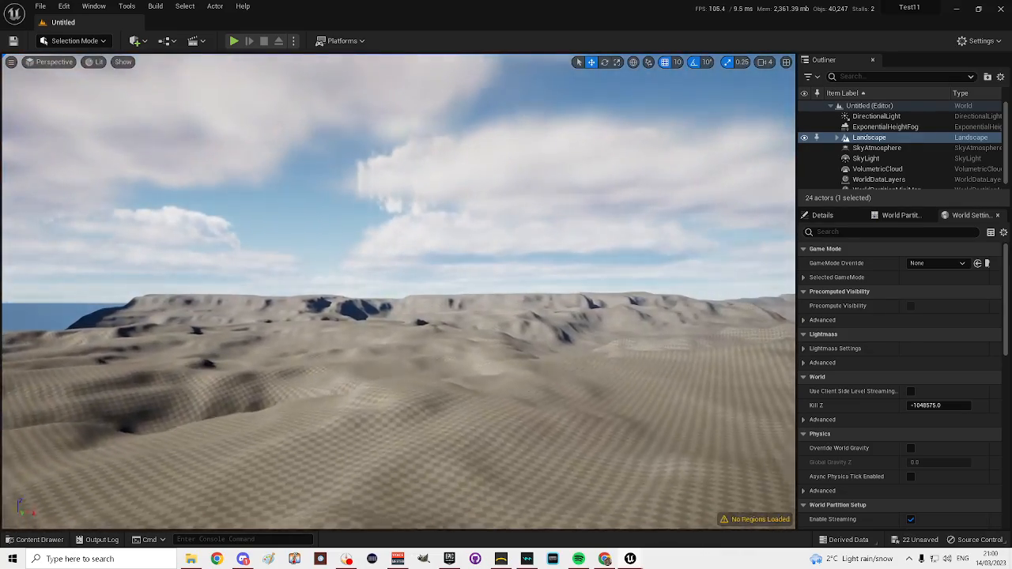
{"action": "key", "text": "w"}
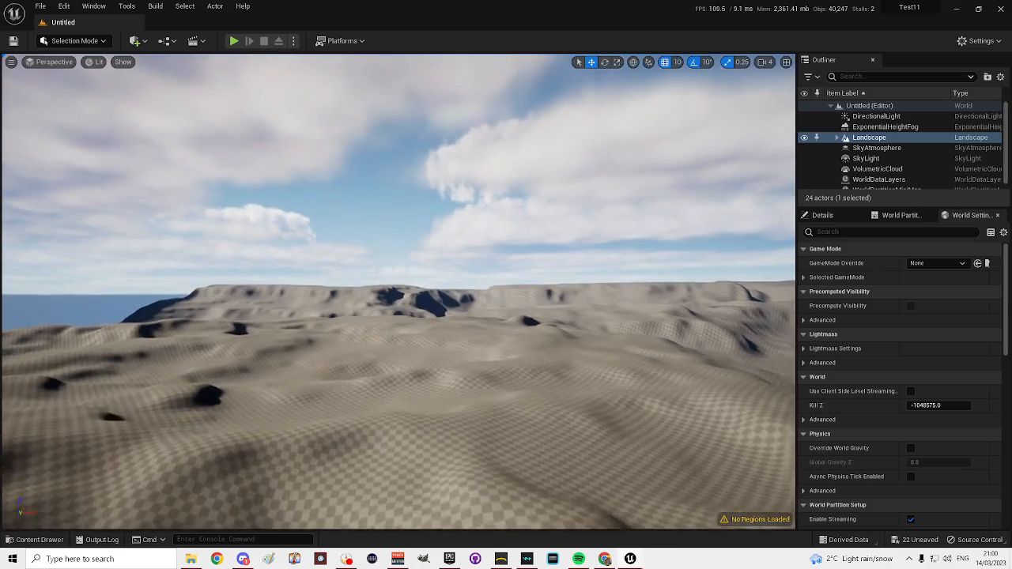
{"action": "key", "text": "w"}
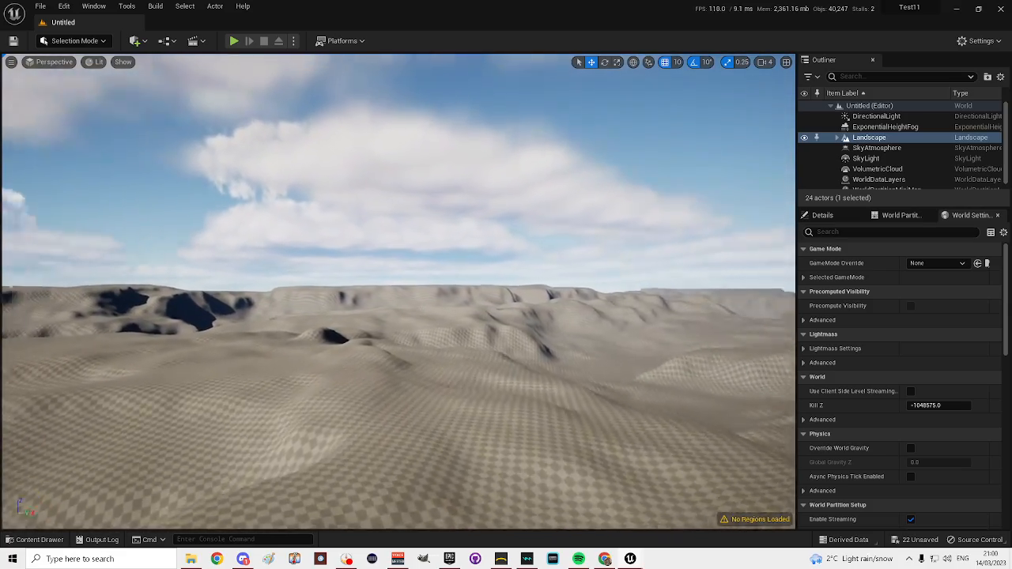
{"action": "key", "text": "w"}
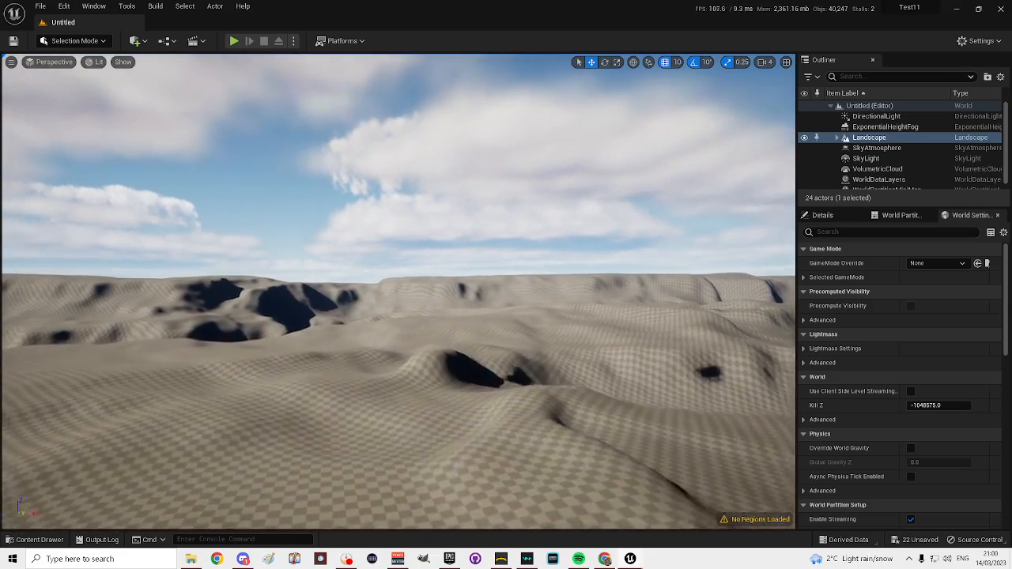
{"action": "key", "text": "w"}
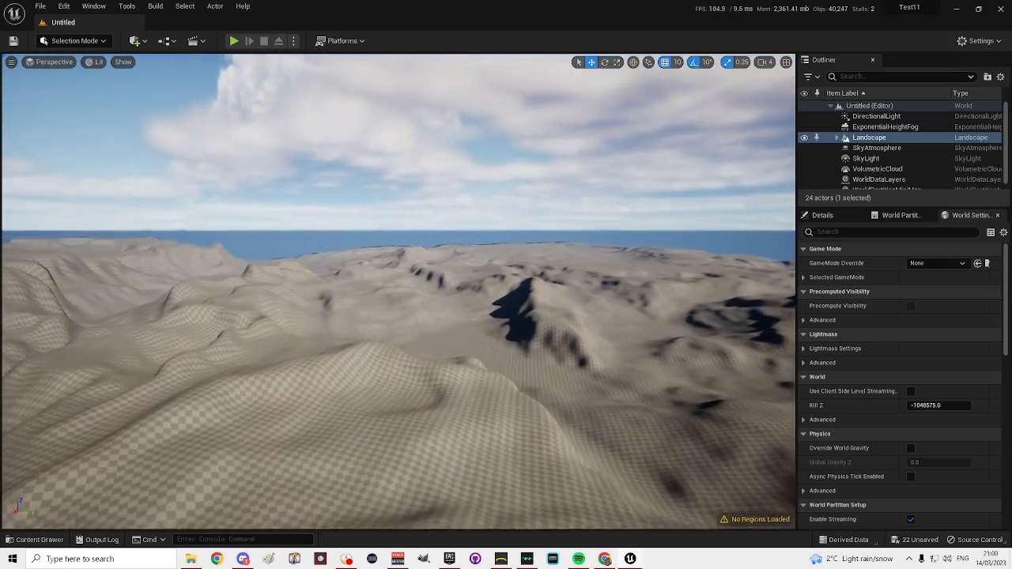
{"action": "key", "text": "w"}
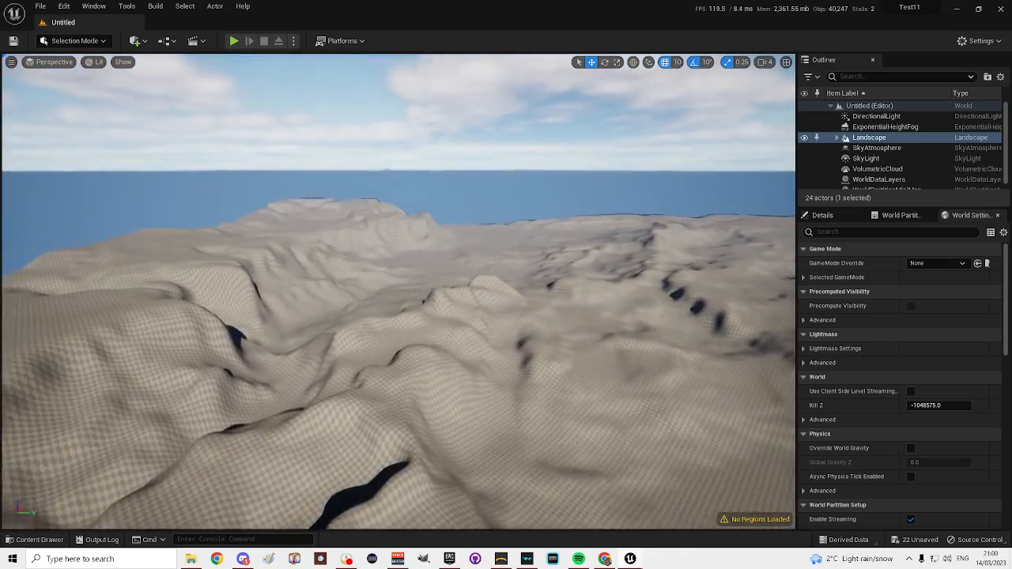
{"action": "key", "text": "w"}
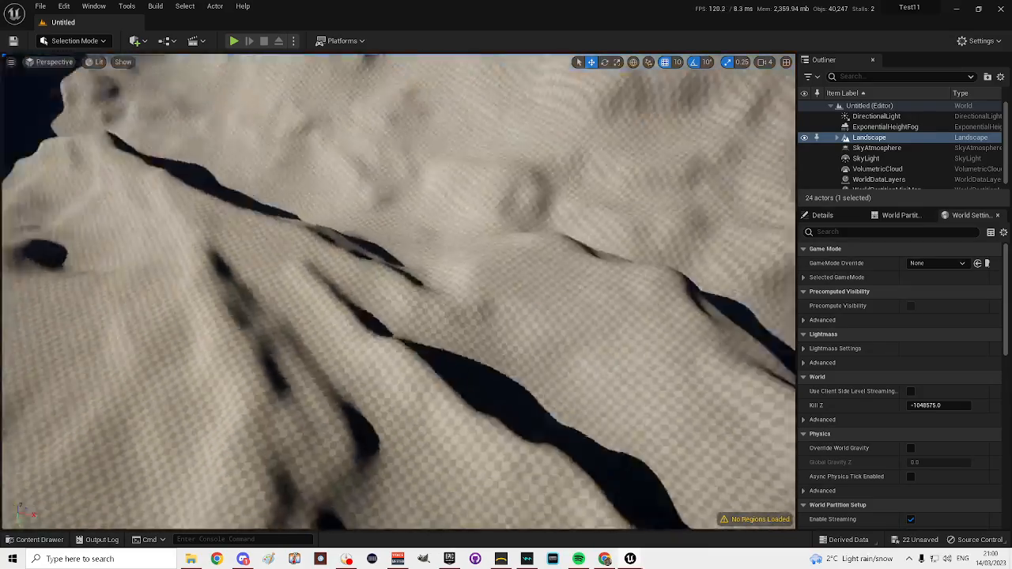
{"action": "key", "text": "w"}
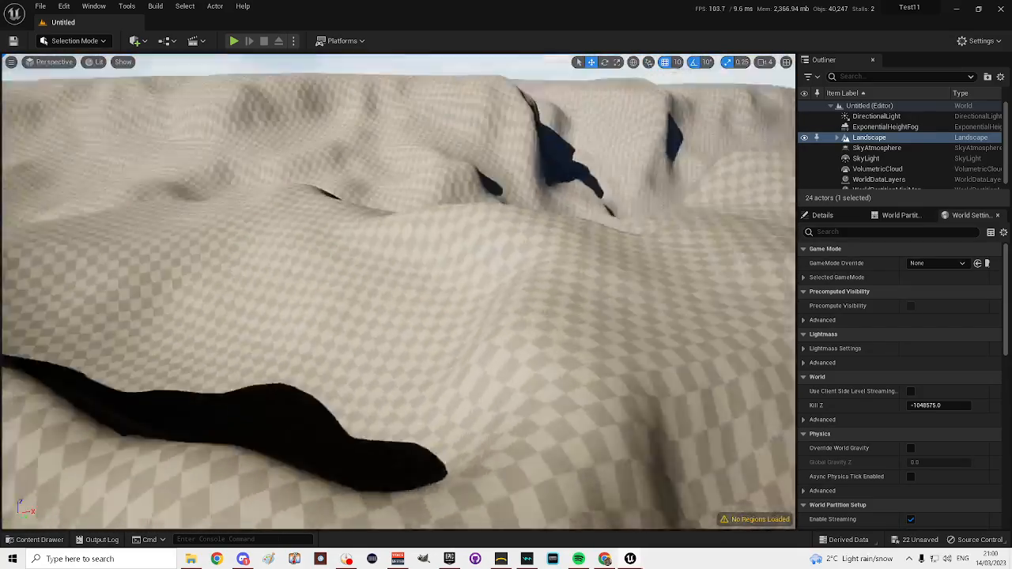
{"action": "key", "text": "s"}
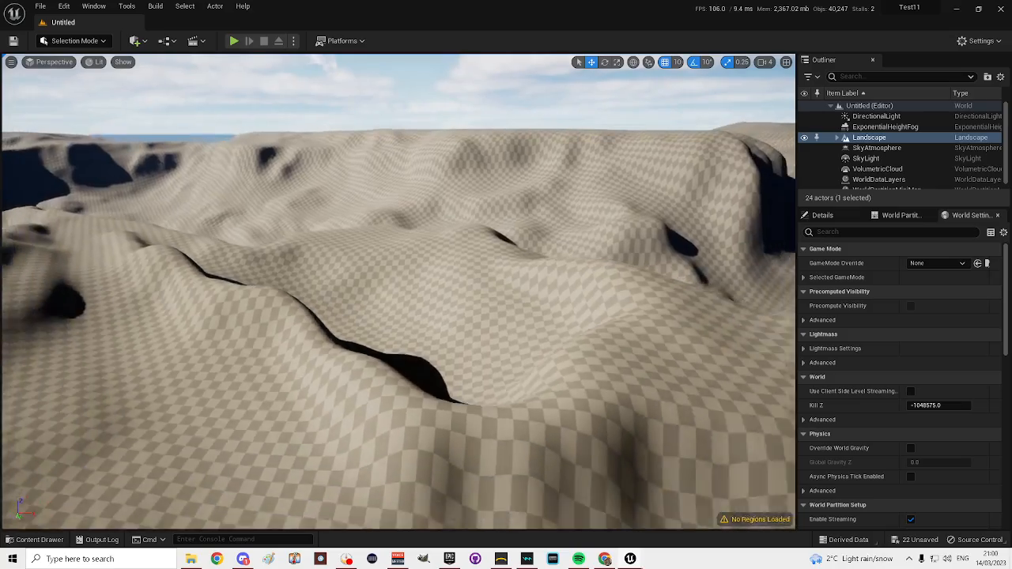
{"action": "key", "text": "w"}
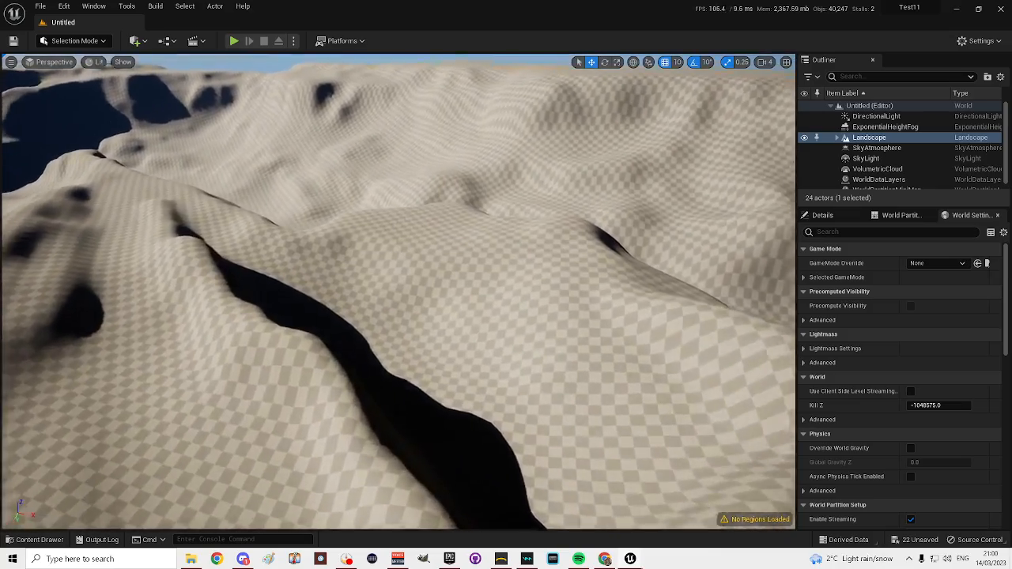
{"action": "key", "text": "w"}
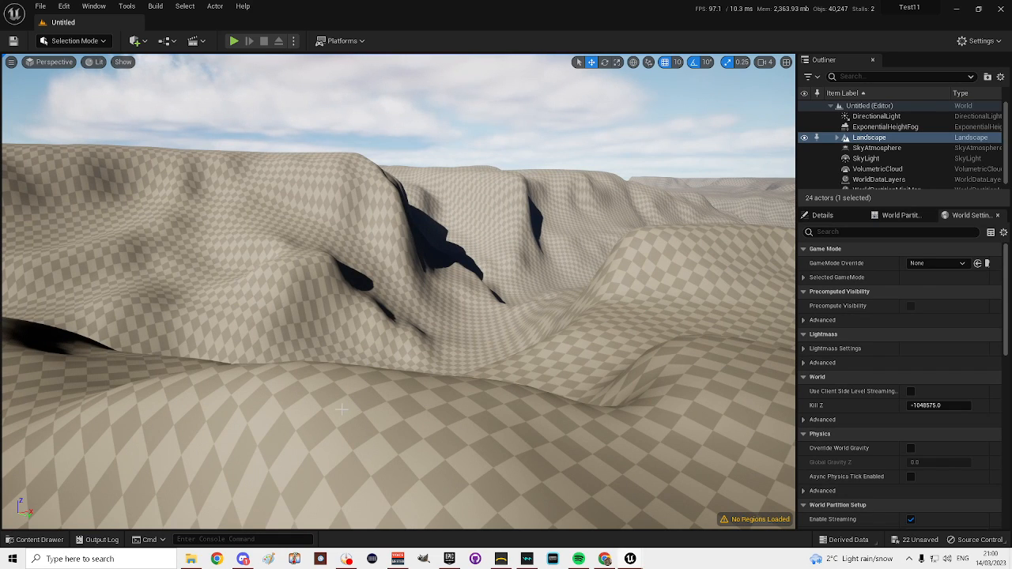
- Start a game preview from the foreground ridge, run the character across the terrain, and stop the preview
{"action": "right_click", "coordinate": [349, 397]}
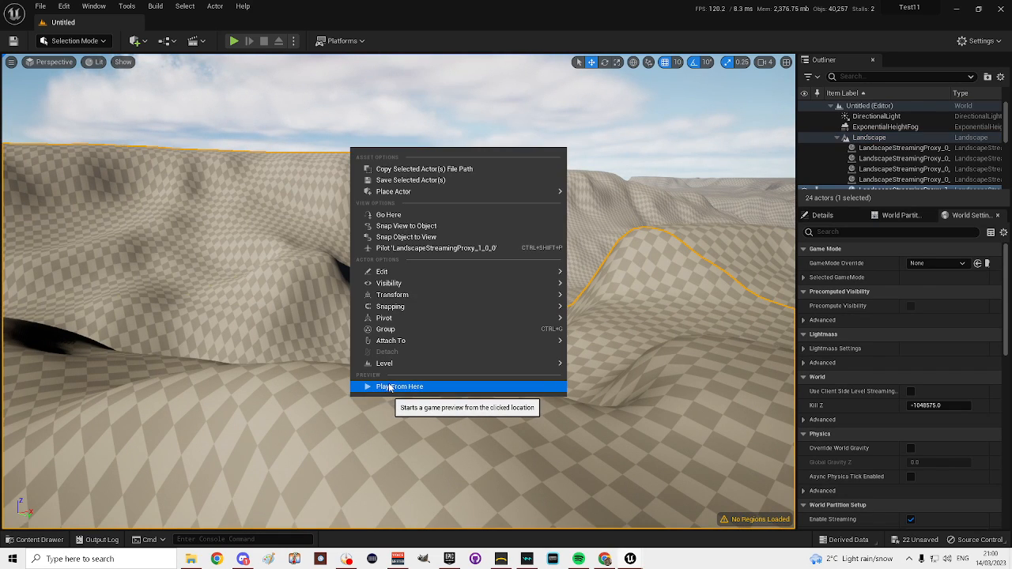
{"action": "left_click", "coordinate": [387, 386]}
{"action": "left_click", "coordinate": [467, 378]}
{"action": "key", "text": "w"}
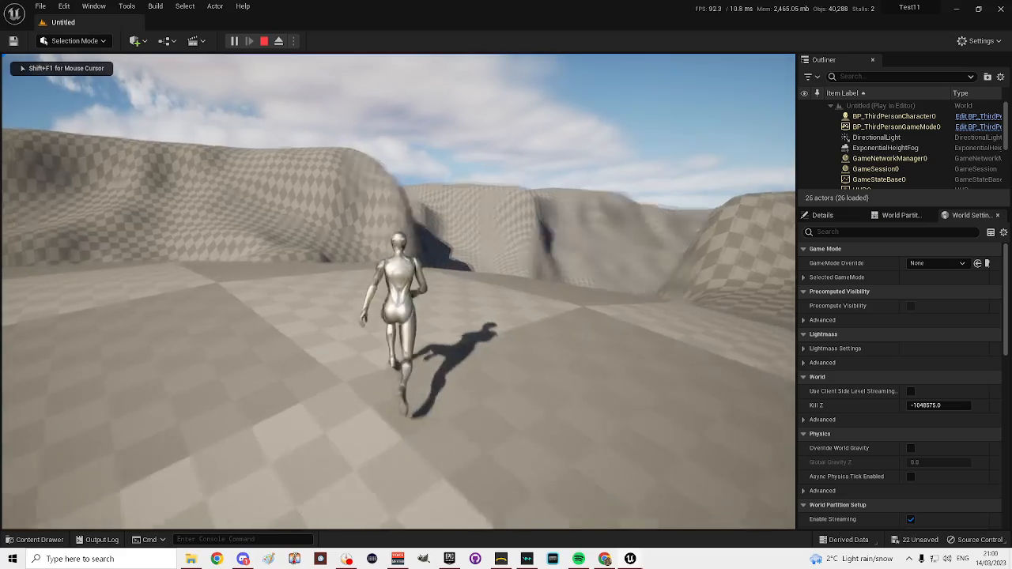
{"action": "key", "text": "w"}
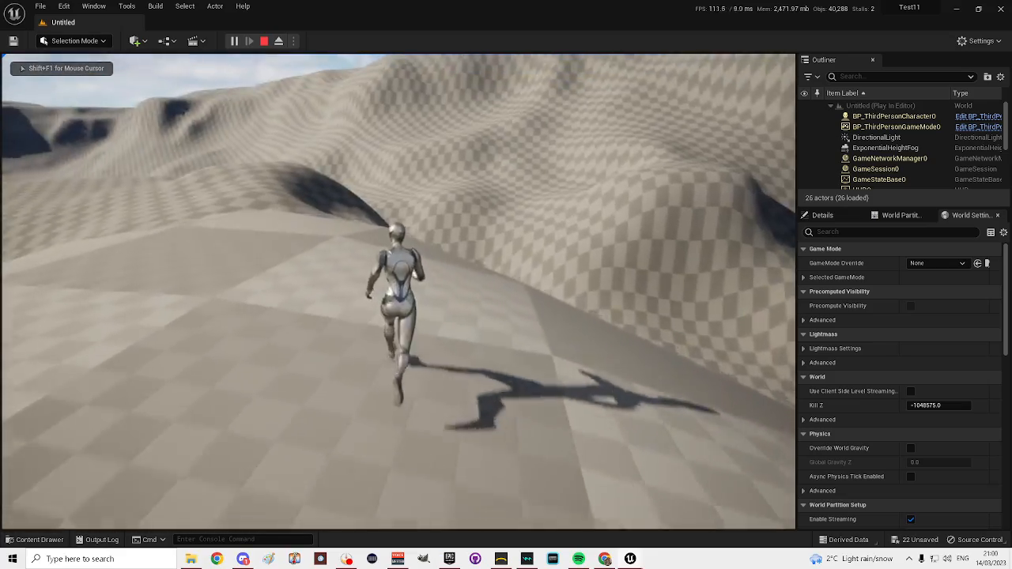
{"action": "key", "text": "w"}
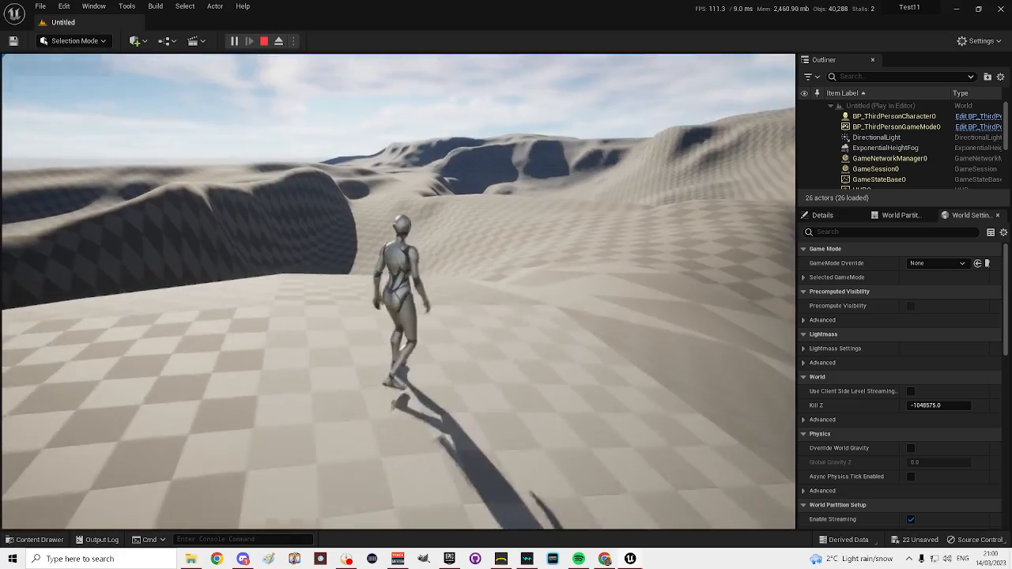
{"action": "key", "text": "w"}
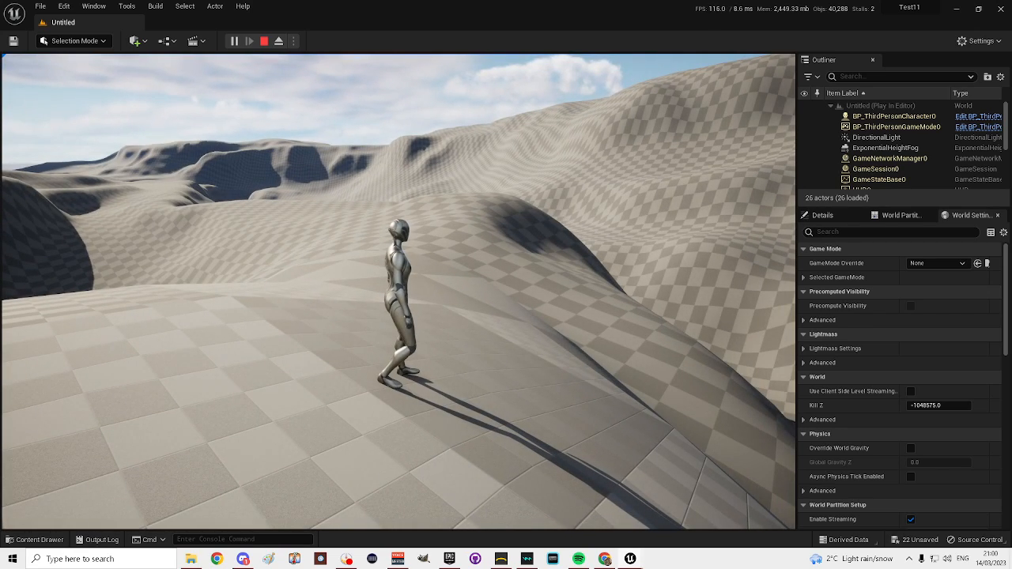
{"action": "key", "text": "Escape"}
- Preview the game from another spot on the high slope, run the character around to judge the terrain's scale, and end the preview
{"action": "mouse_move", "coordinate": [452, 131]}
{"action": "right_mouse_down"}
{"action": "mouse_move", "coordinate": [453, 151]}
{"action": "mouse_move", "coordinate": [434, 162]}
{"action": "mouse_move", "coordinate": [371, 154]}
{"action": "mouse_move", "coordinate": [451, 123]}
{"action": "right_mouse_up"}
{"action": "key", "text": "e"}
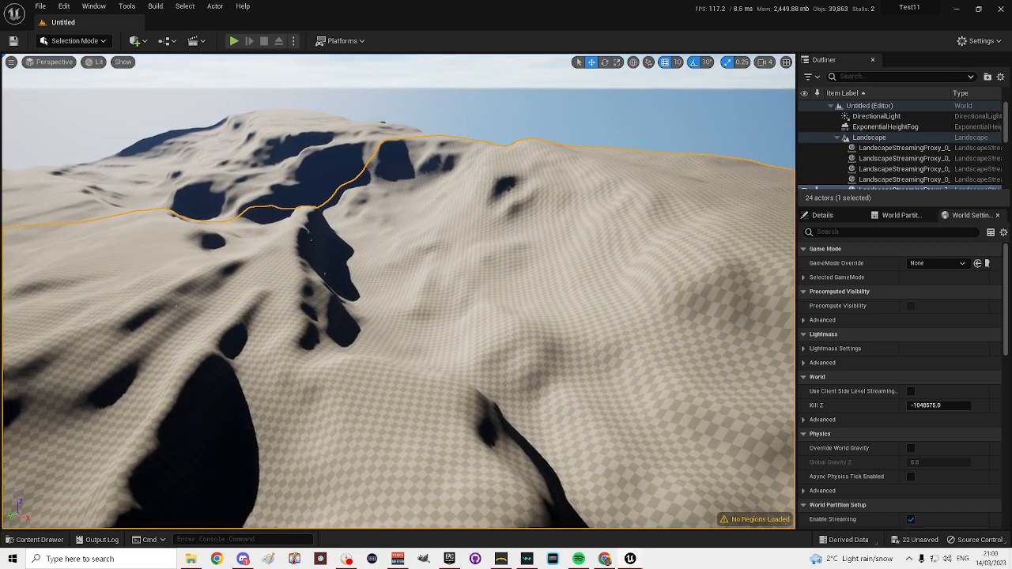
{"action": "right_click", "coordinate": [503, 177]}
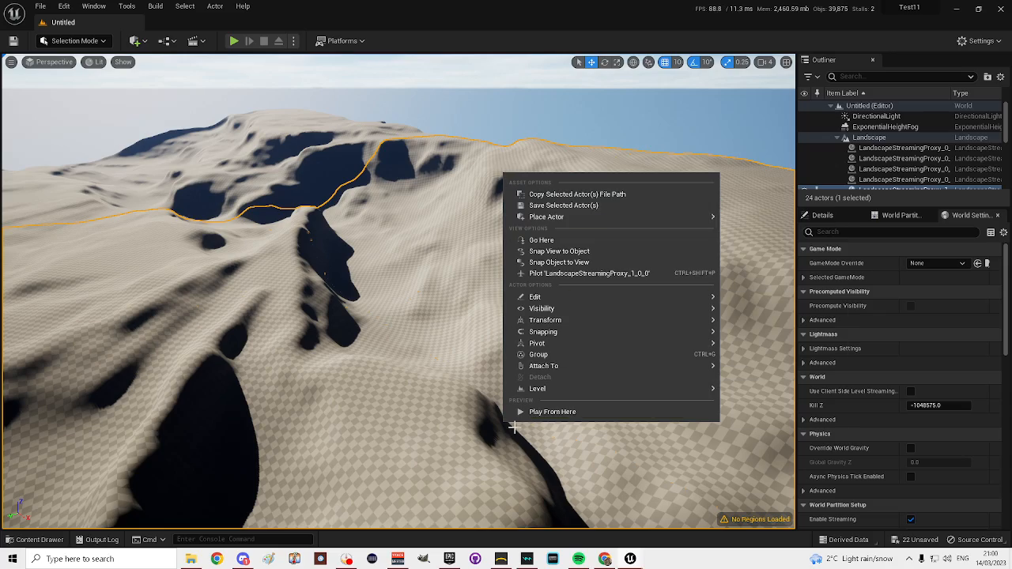
{"action": "left_click", "coordinate": [574, 411]}
{"action": "key", "text": "w"}
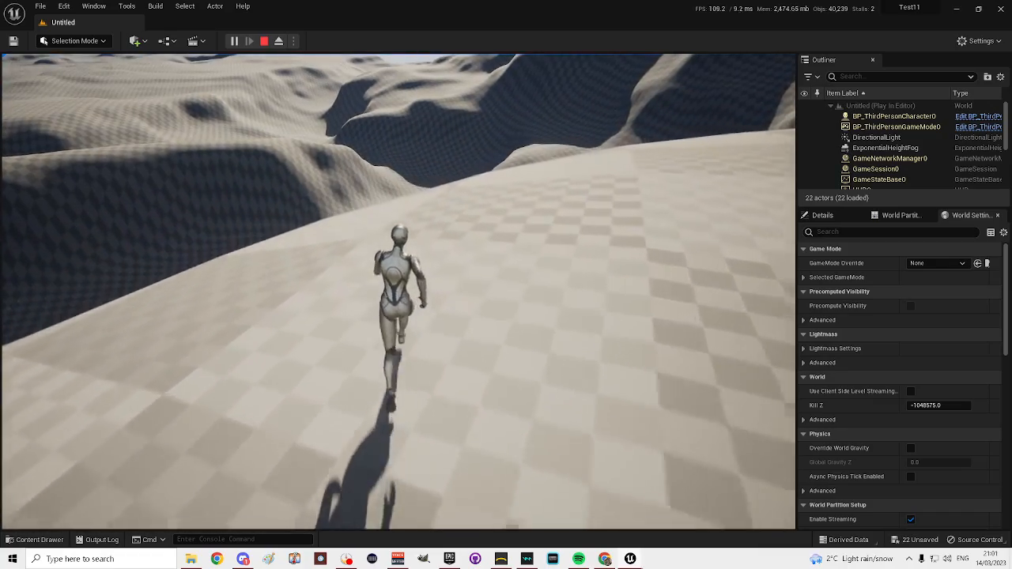
{"action": "key", "text": "d"}
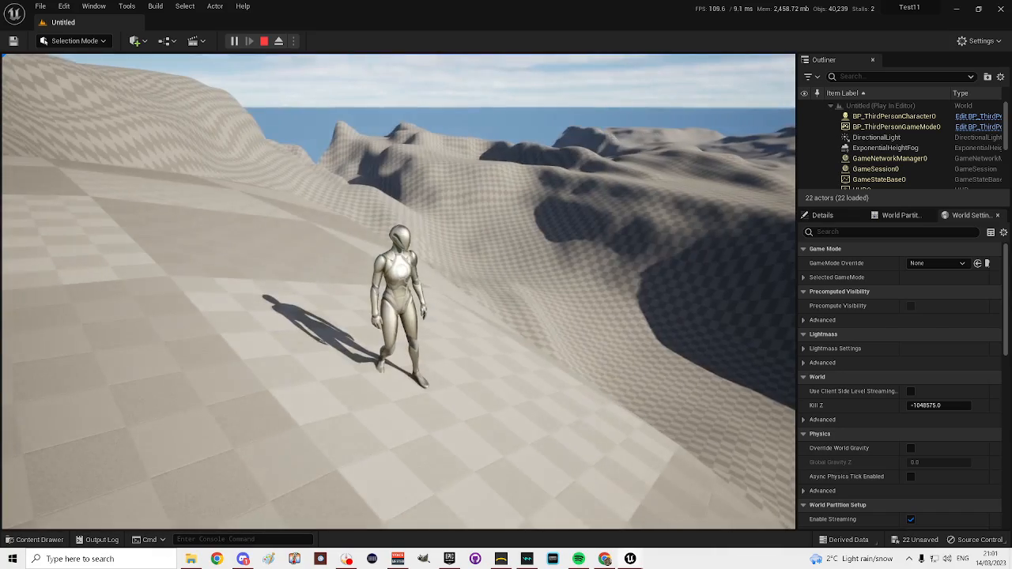
{"action": "key", "text": "w"}
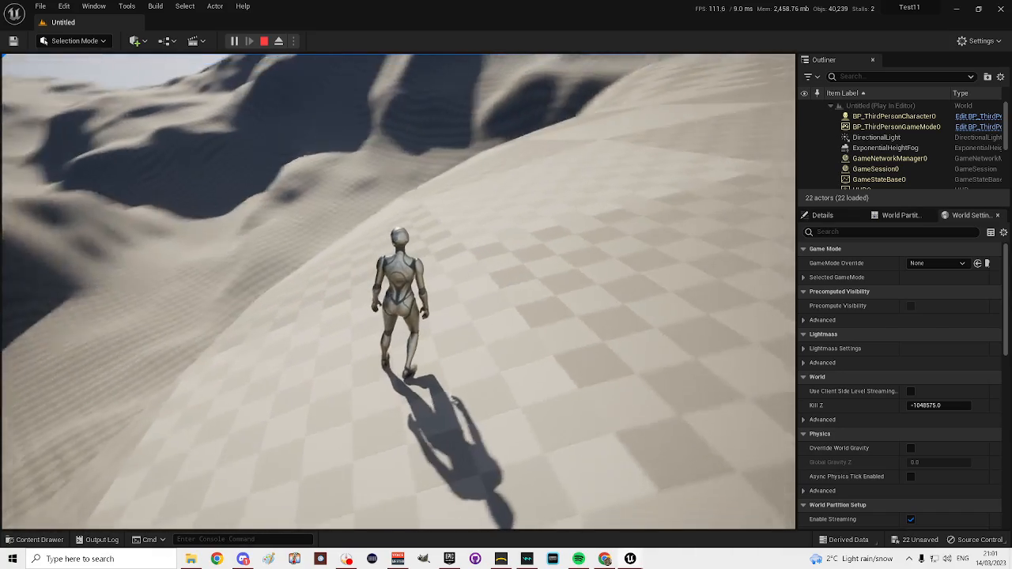
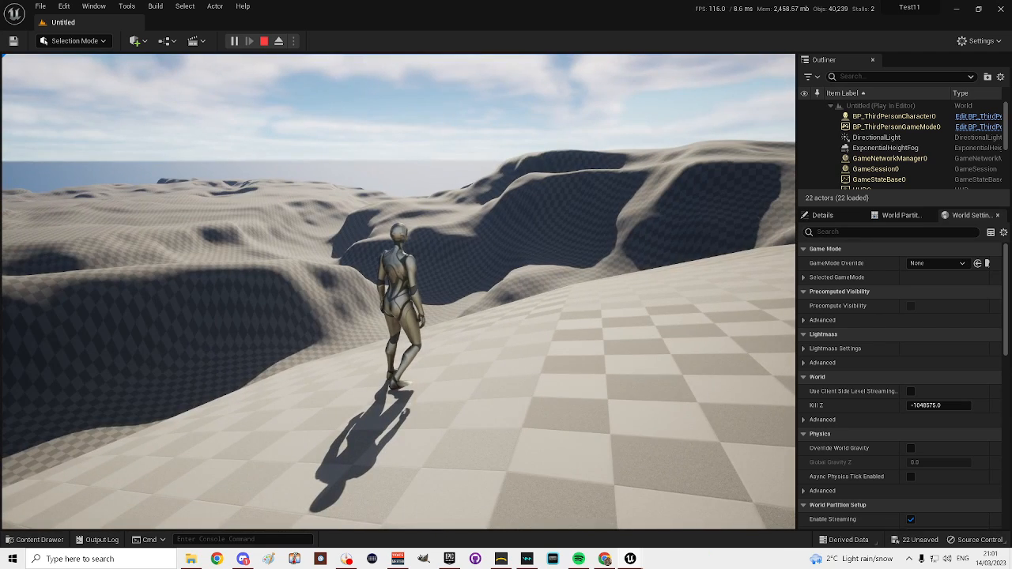
{"action": "key", "text": "Escape"}
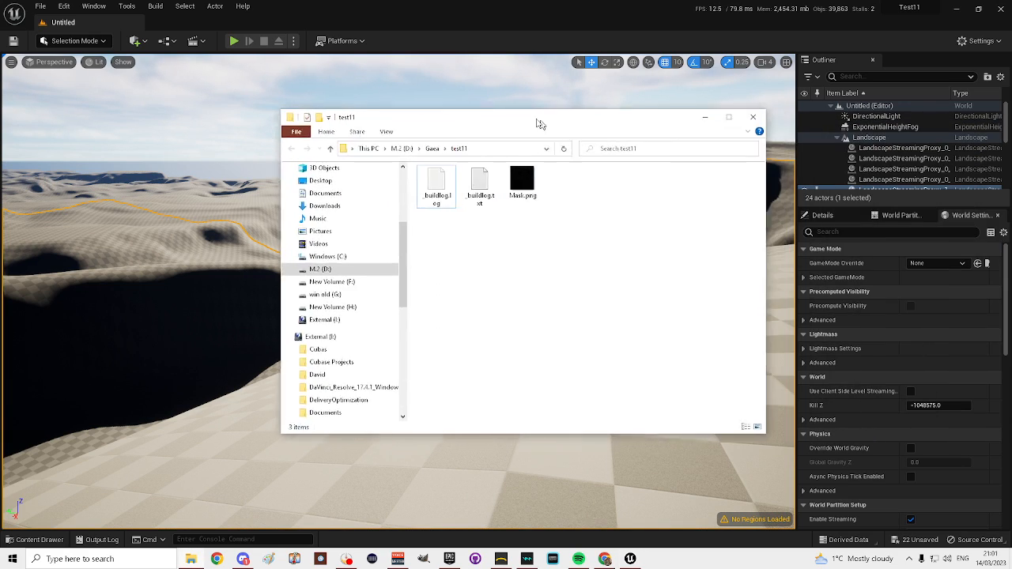
- In File Explorer, open the AutoMaterial folder inside Downloads on the M.2 (D:) drive
{"action": "left_click_drag", "start_coordinate": [535, 124], "coordinate": [497, 131]}
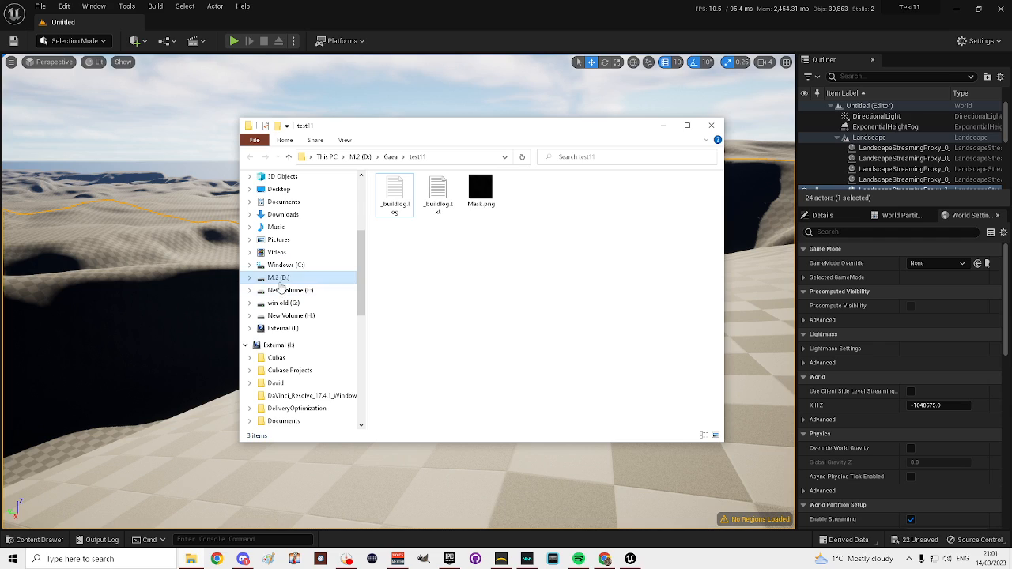
{"action": "left_click", "coordinate": [279, 278]}
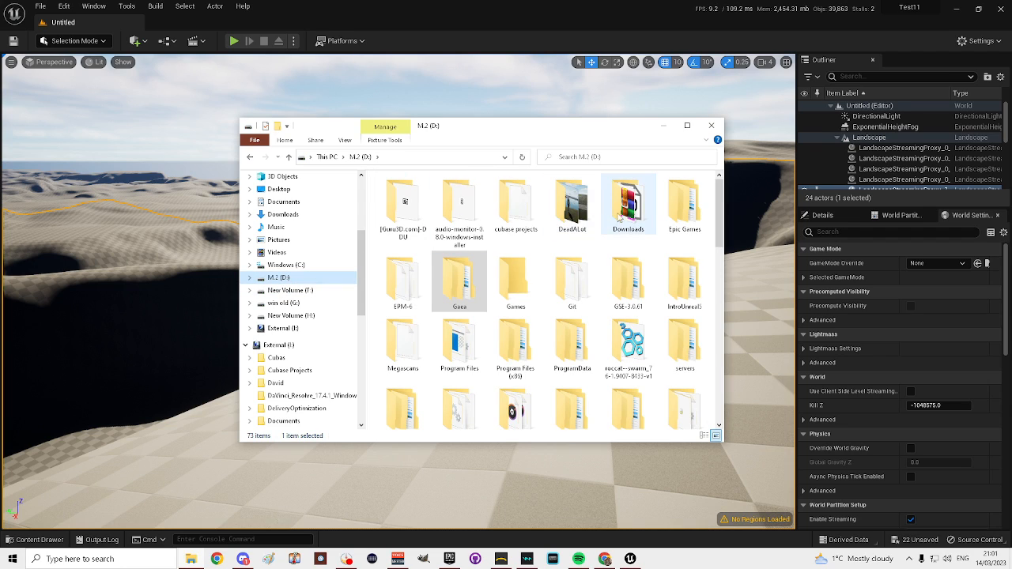
{"action": "double_click", "coordinate": [624, 207]}
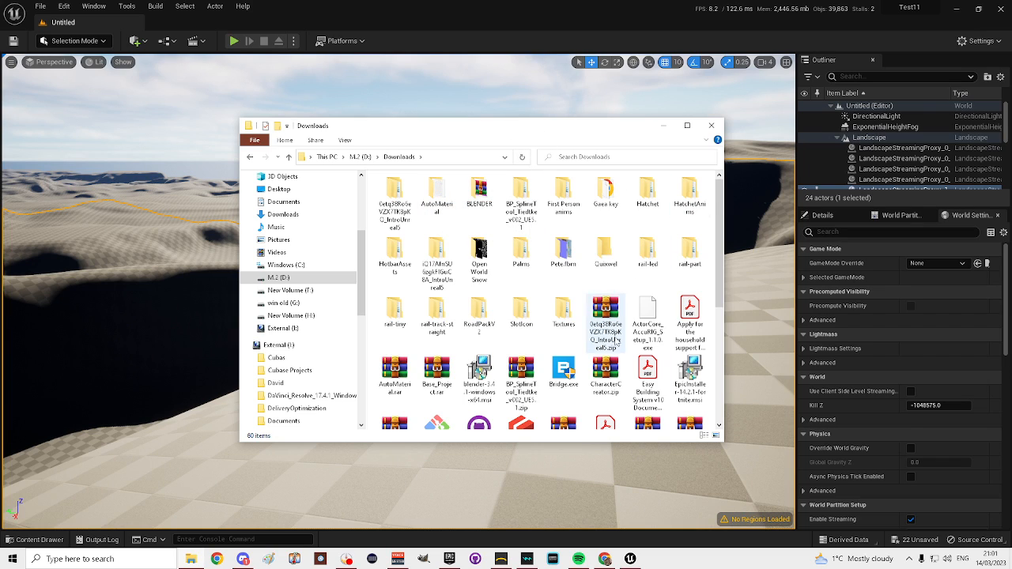
{"action": "scroll", "coordinate": [597, 356], "scroll_direction": "down", "scroll_amount": 3}
{"action": "scroll", "coordinate": [613, 356], "scroll_direction": "up", "scroll_amount": 5}
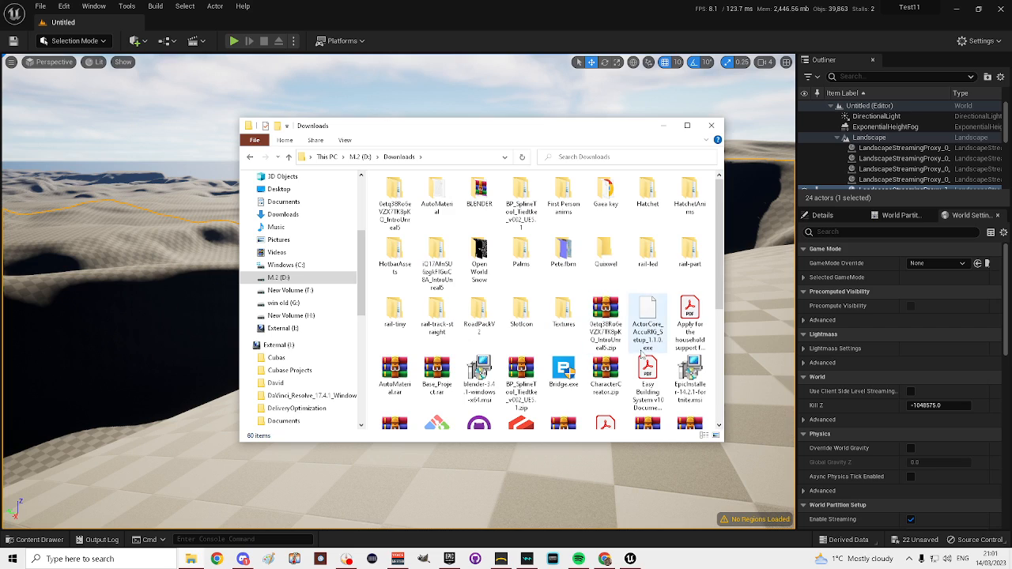
{"action": "scroll", "coordinate": [601, 353], "scroll_direction": "down", "scroll_amount": 2}
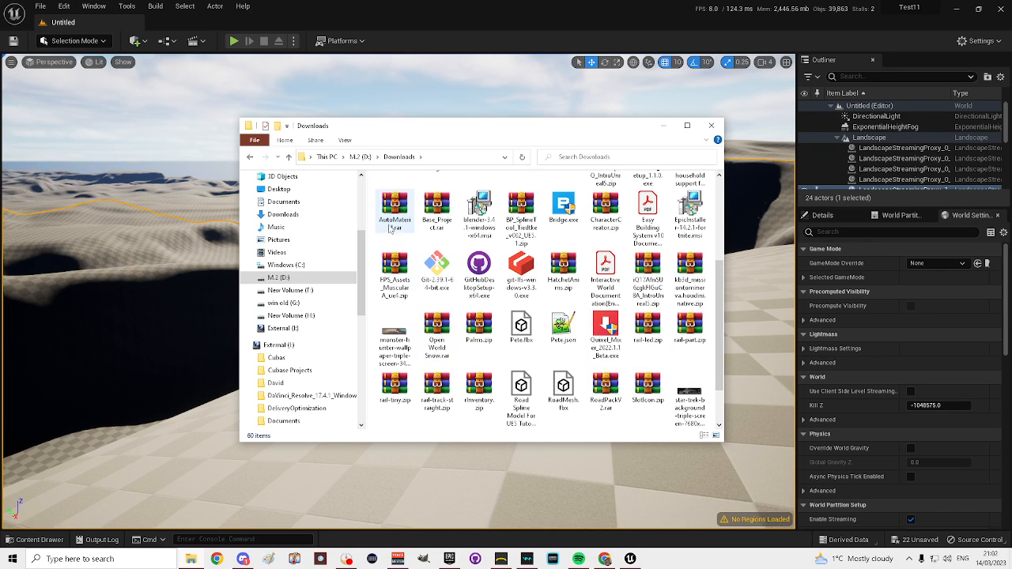
{"action": "scroll", "coordinate": [544, 271], "scroll_direction": "up", "scroll_amount": 3}
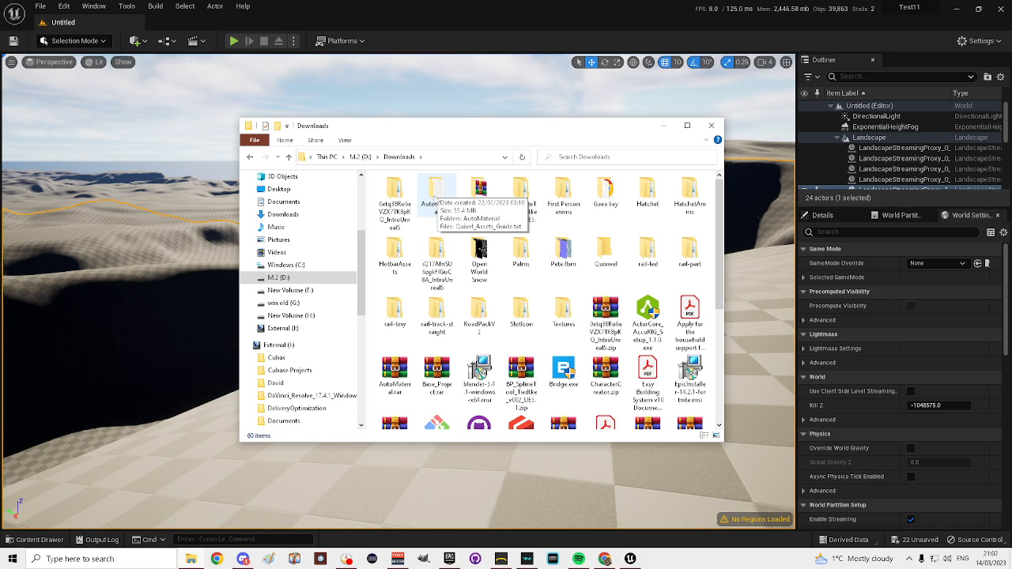
{"action": "double_click", "coordinate": [435, 192]}
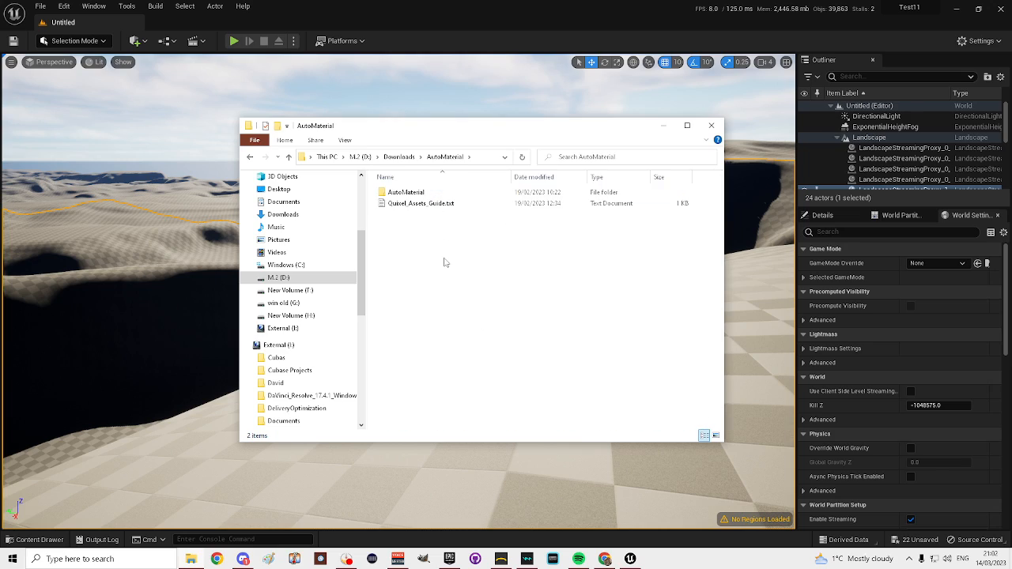
- Open Quixel_Assets_Guide.txt to read its Megascans asset codes, and move it aside, keeping the AutoMaterial folder window over the editor
{"action": "double_click", "coordinate": [400, 207]}
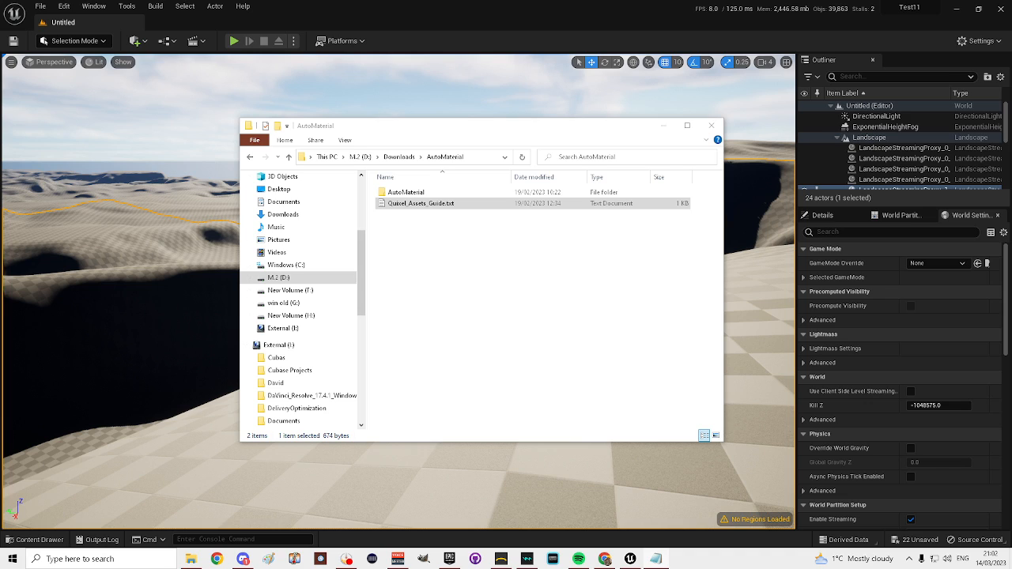
{"action": "left_click_drag", "start_coordinate": [0, 128], "coordinate": [512, 88]}
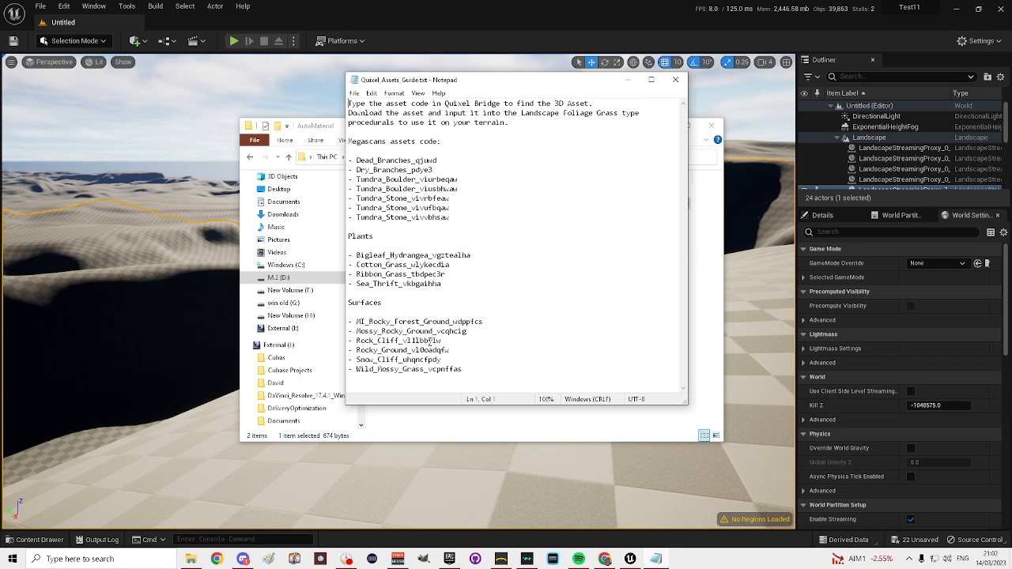
{"action": "left_click_drag", "start_coordinate": [505, 83], "coordinate": [1011, 131]}
{"action": "left_click_drag", "start_coordinate": [487, 132], "coordinate": [0, 131]}
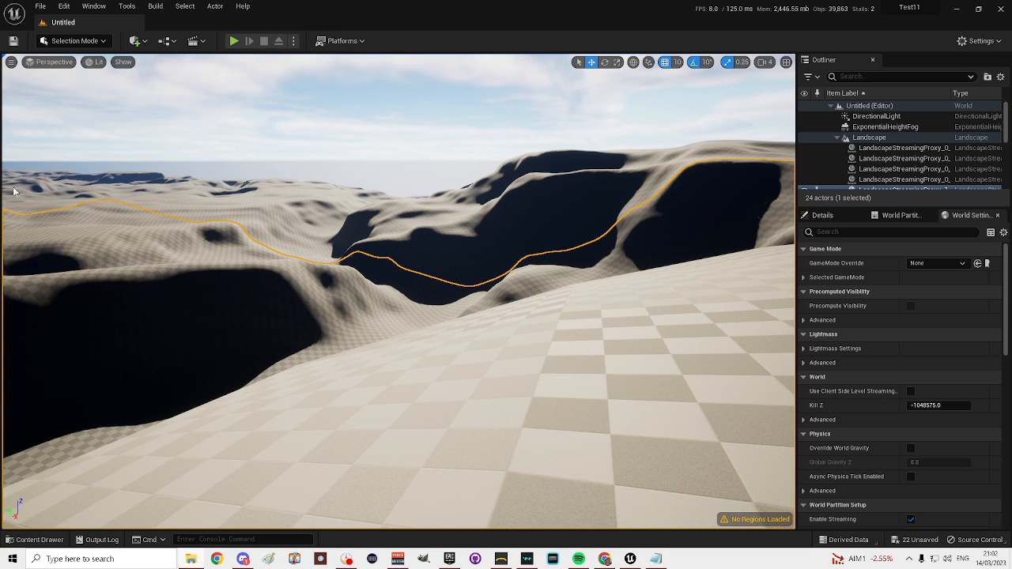
{"action": "left_click_drag", "start_coordinate": [0, 158], "coordinate": [445, 136]}
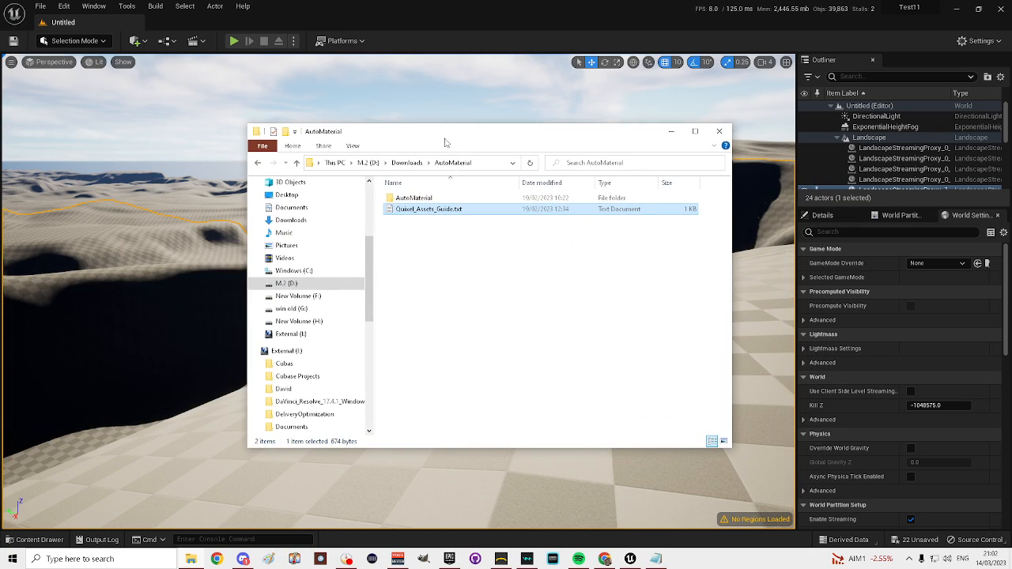
- Check the contents of the inner AutoMaterial folder, return to its parent, and copy that inner folder
{"action": "left_click", "coordinate": [418, 198]}
{"action": "right_click", "coordinate": [419, 199]}
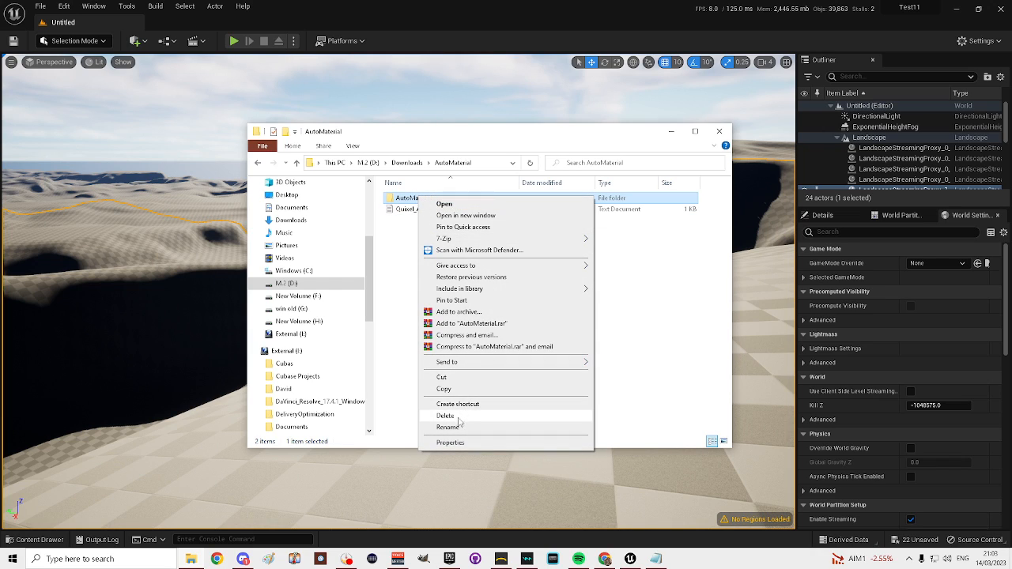
{"action": "left_click", "coordinate": [455, 393]}
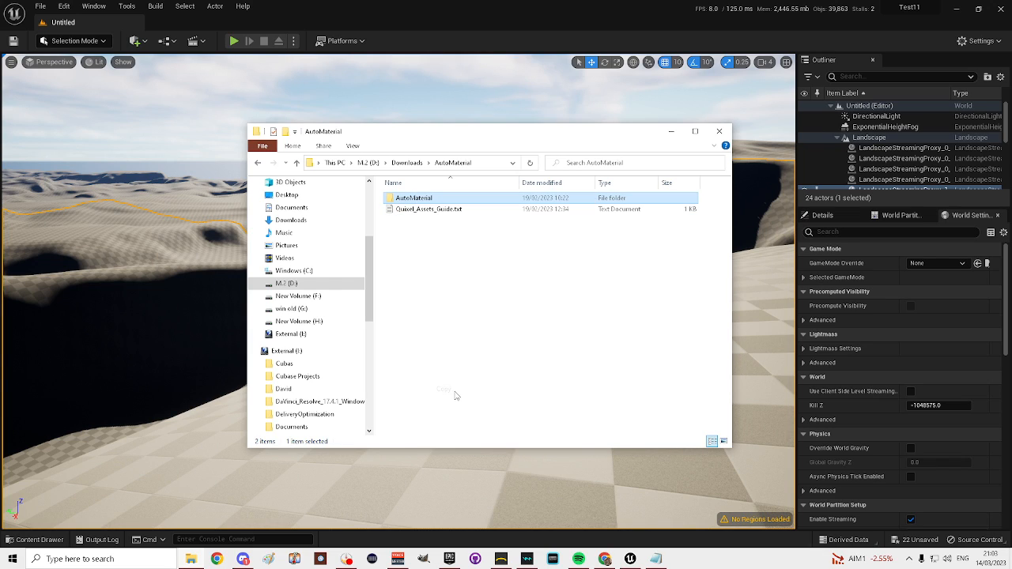
{"action": "double_click", "coordinate": [413, 199]}
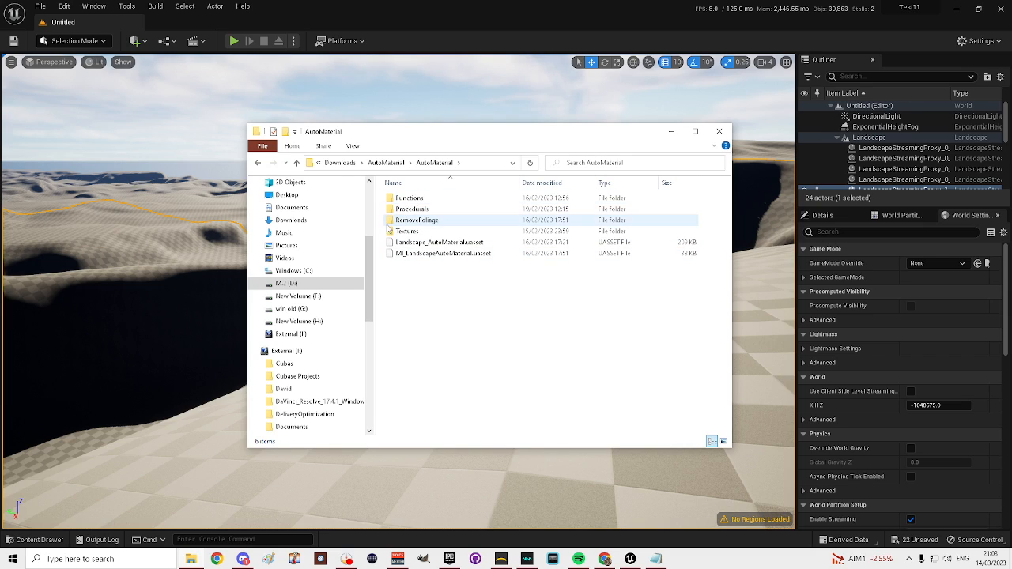
{"action": "left_click", "coordinate": [297, 162]}
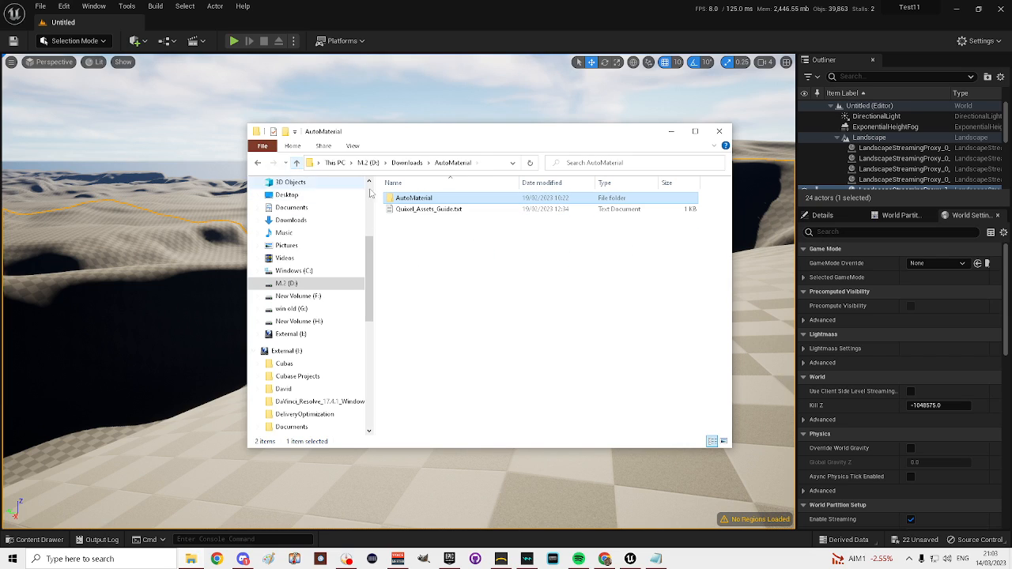
{"action": "right_click", "coordinate": [423, 201]}
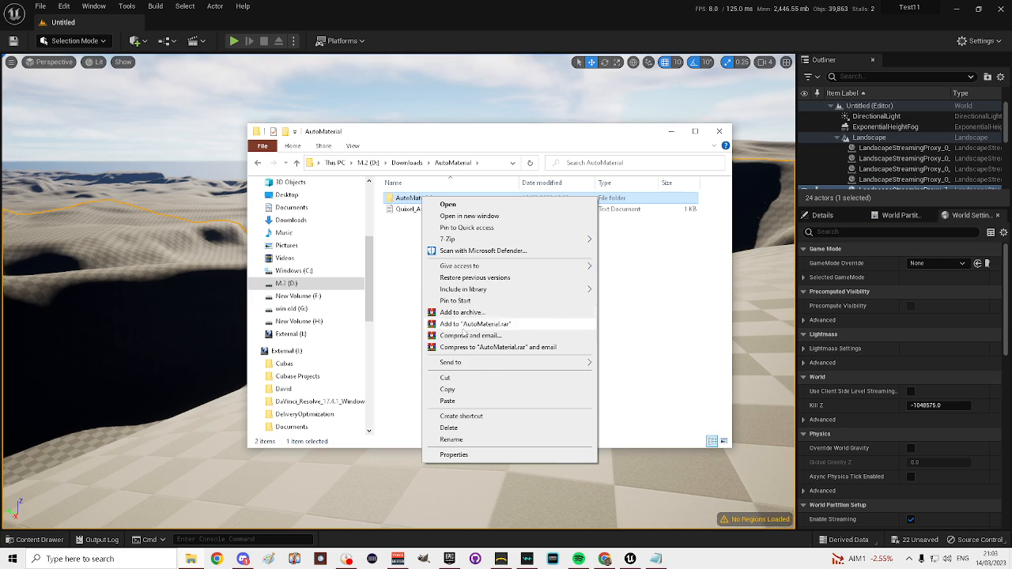
{"action": "left_click", "coordinate": [458, 391]}
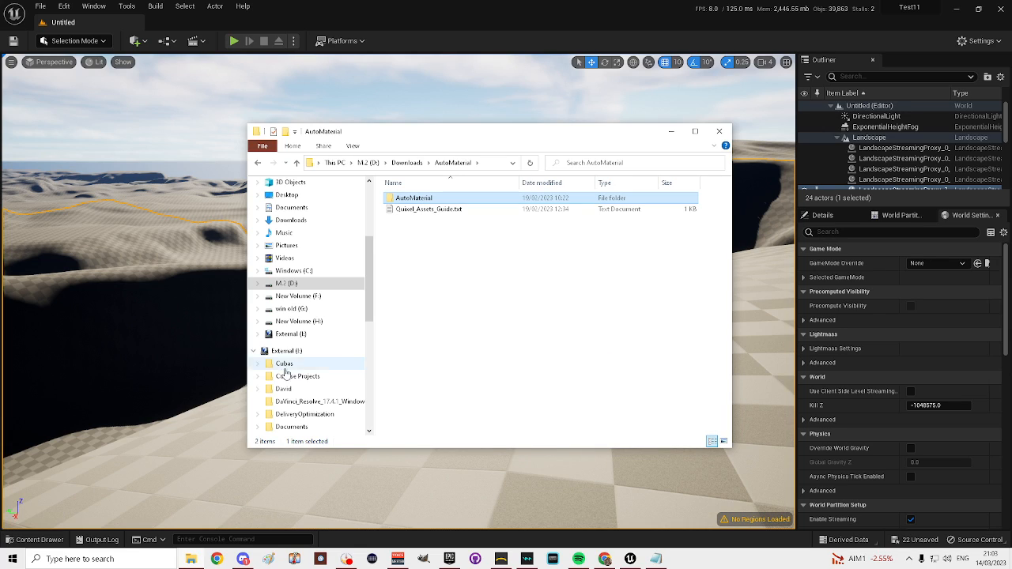
- Go to the M.2 (D:) drive and open the Content folder of the Test11 project inside Unreal Projects
{"action": "left_click", "coordinate": [297, 285]}
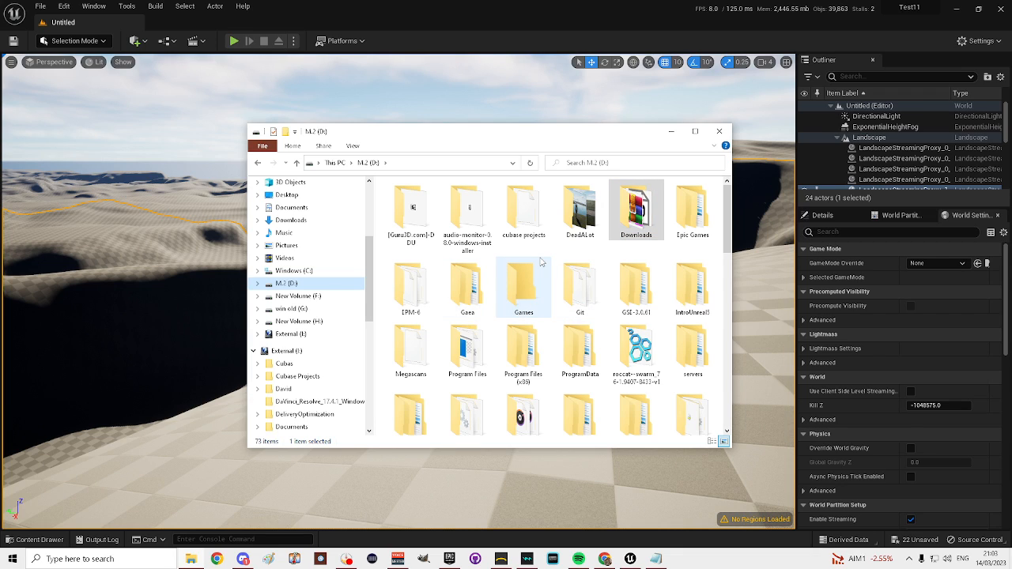
{"action": "scroll", "coordinate": [542, 262], "scroll_direction": "down", "scroll_amount": 5}
{"action": "scroll", "coordinate": [542, 261], "scroll_direction": "up", "scroll_amount": 1}
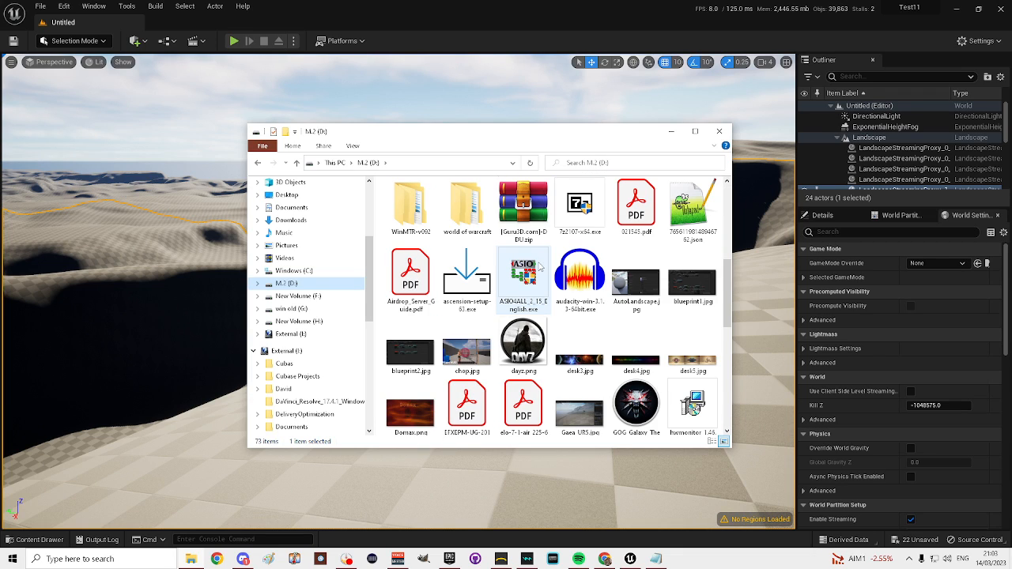
{"action": "scroll", "coordinate": [540, 269], "scroll_direction": "up", "scroll_amount": 2}
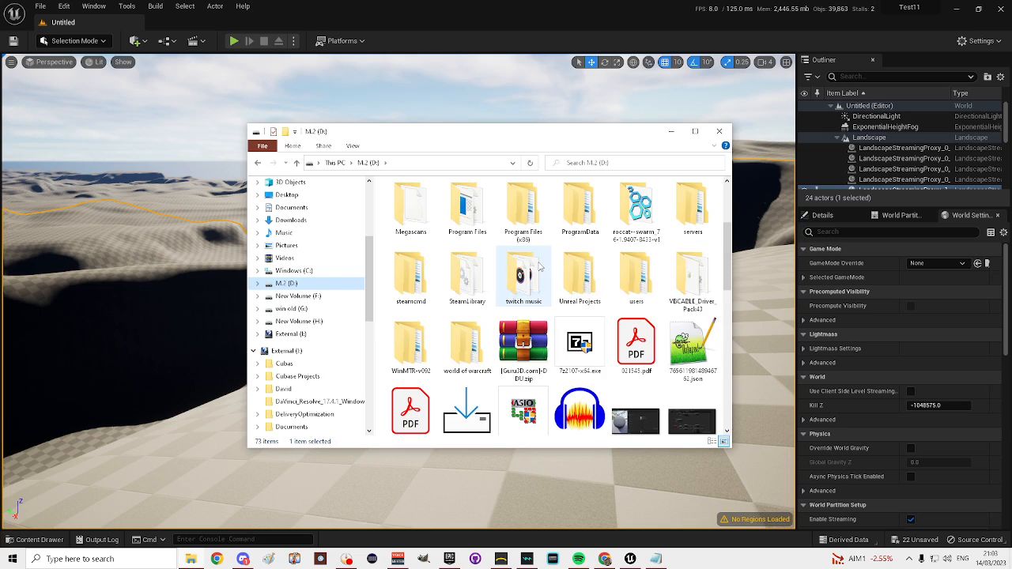
{"action": "double_click", "coordinate": [583, 281]}
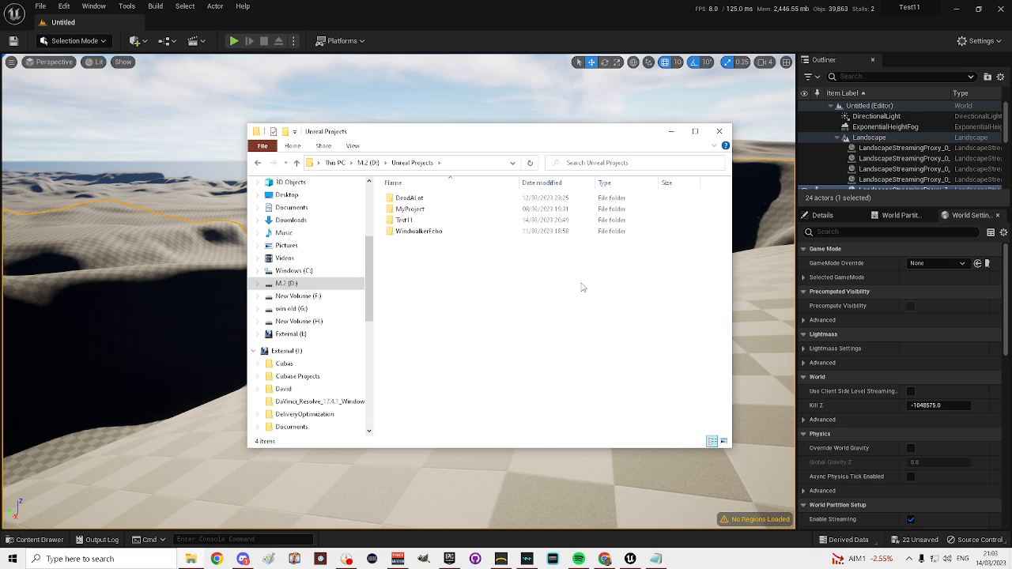
{"action": "double_click", "coordinate": [405, 221]}
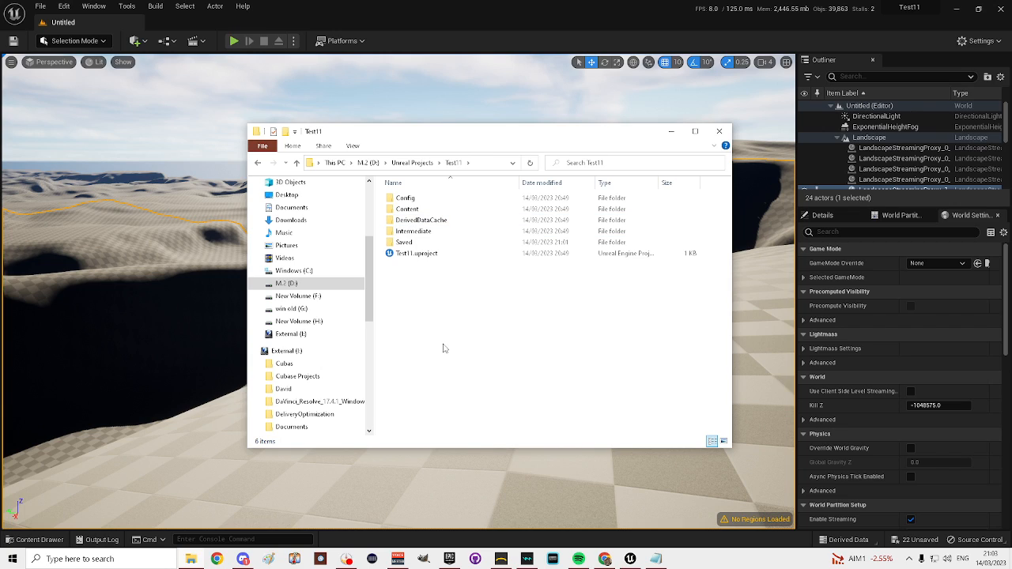
{"action": "mouse_move", "coordinate": [421, 212]}
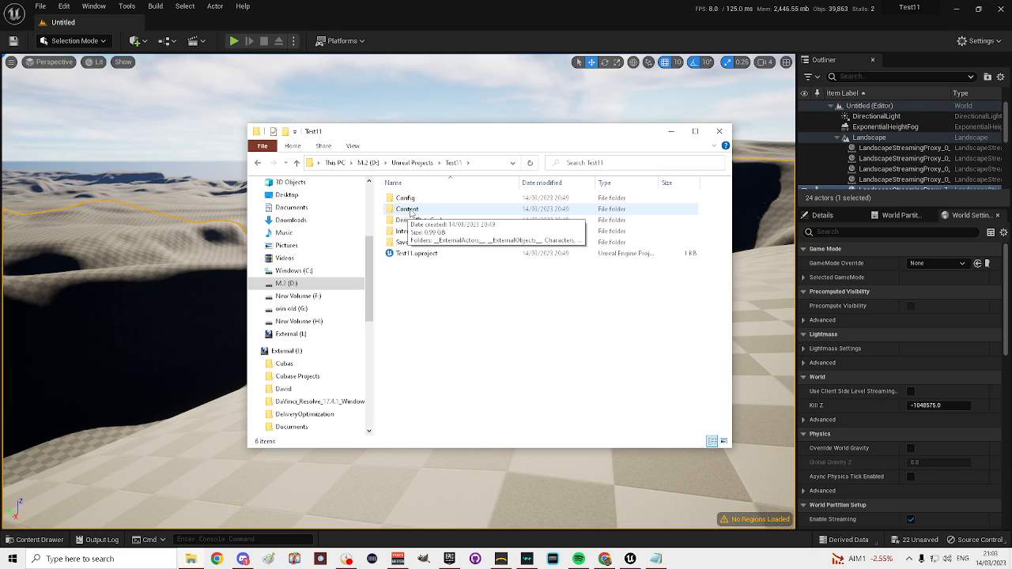
{"action": "double_click", "coordinate": [411, 210]}
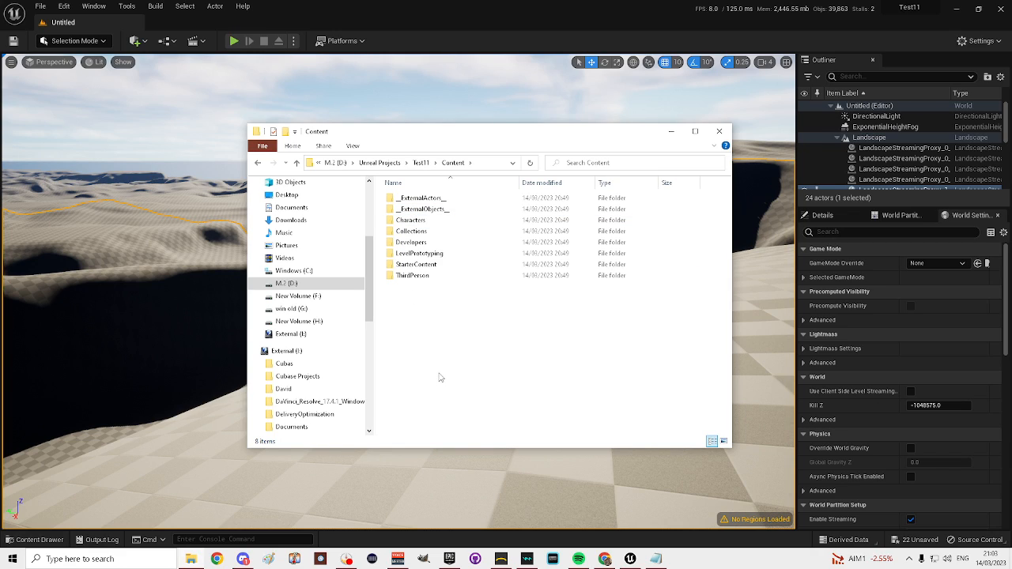
- Paste the copied AutoMaterial folder into the Test11 project's Content folder and close the File Explorer window
{"action": "right_click", "coordinate": [401, 309]}
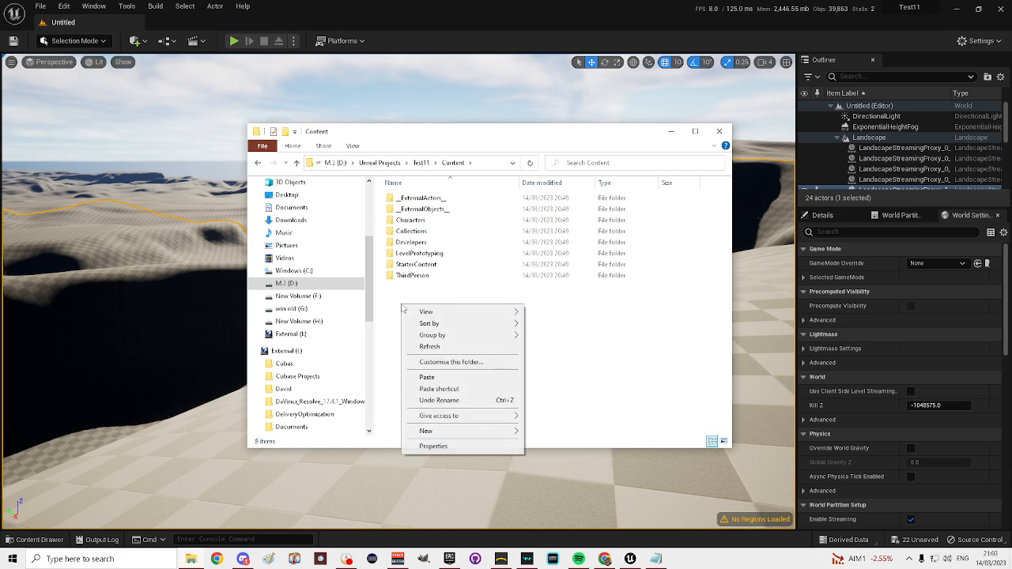
{"action": "left_click", "coordinate": [437, 378]}
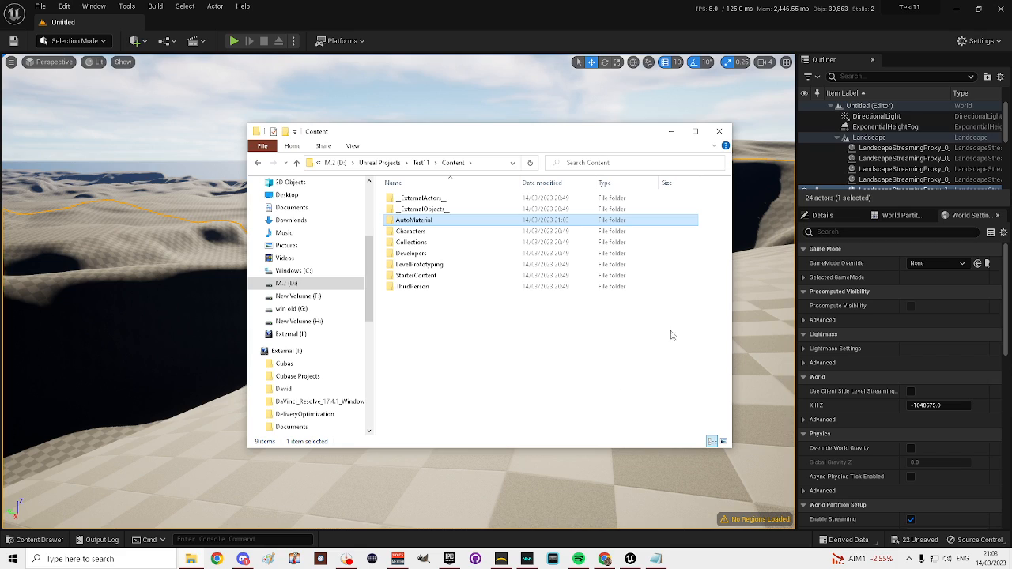
{"action": "left_click", "coordinate": [720, 132]}
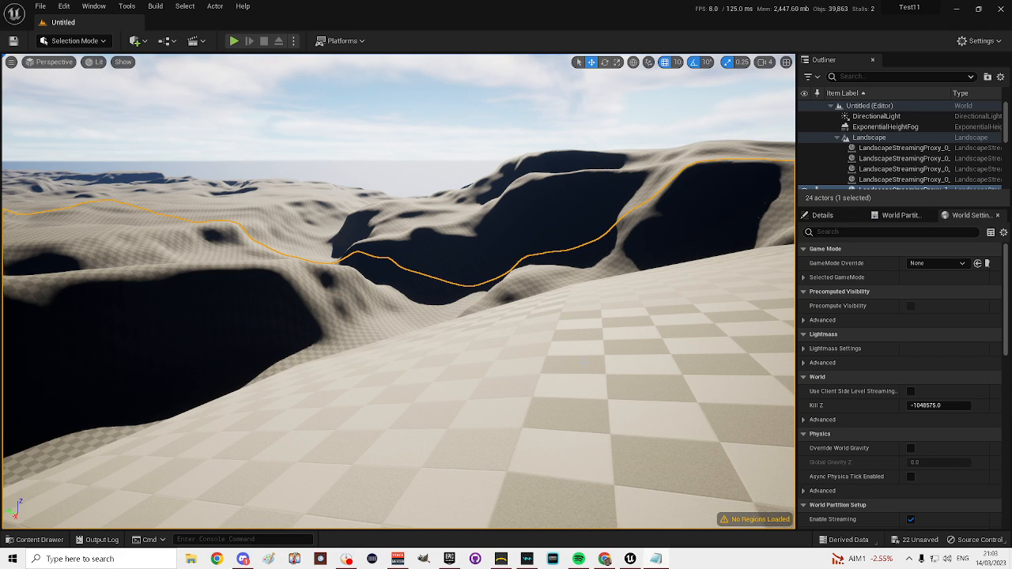
- In the Unreal Editor, dock the Content Browser in the layout and show the contents of the AutoMaterial folder
{"action": "right_click_drag", "start_coordinate": [586, 362], "coordinate": [214, 281]}
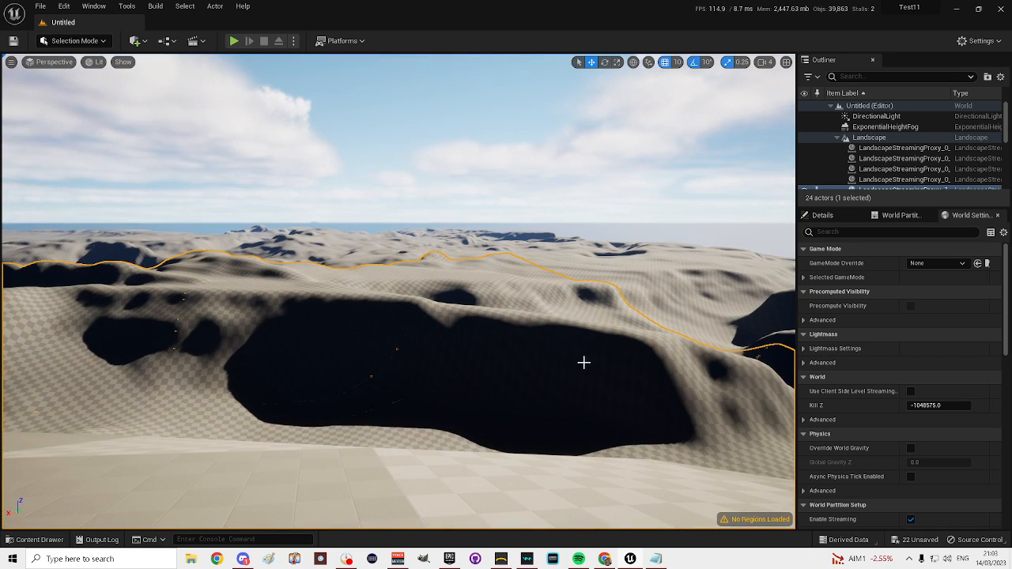
{"action": "left_click", "coordinate": [40, 540]}
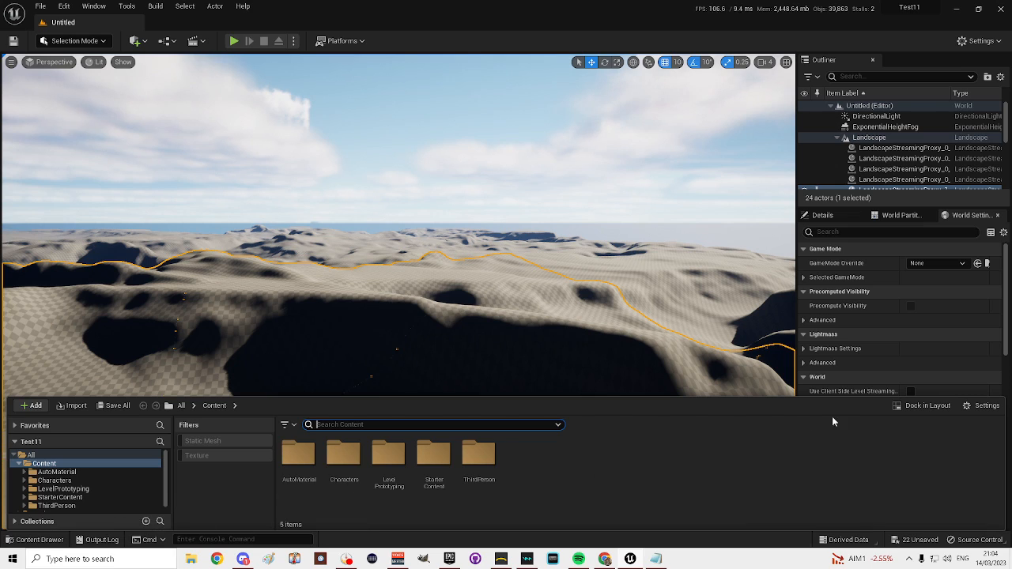
{"action": "left_click", "coordinate": [927, 406]}
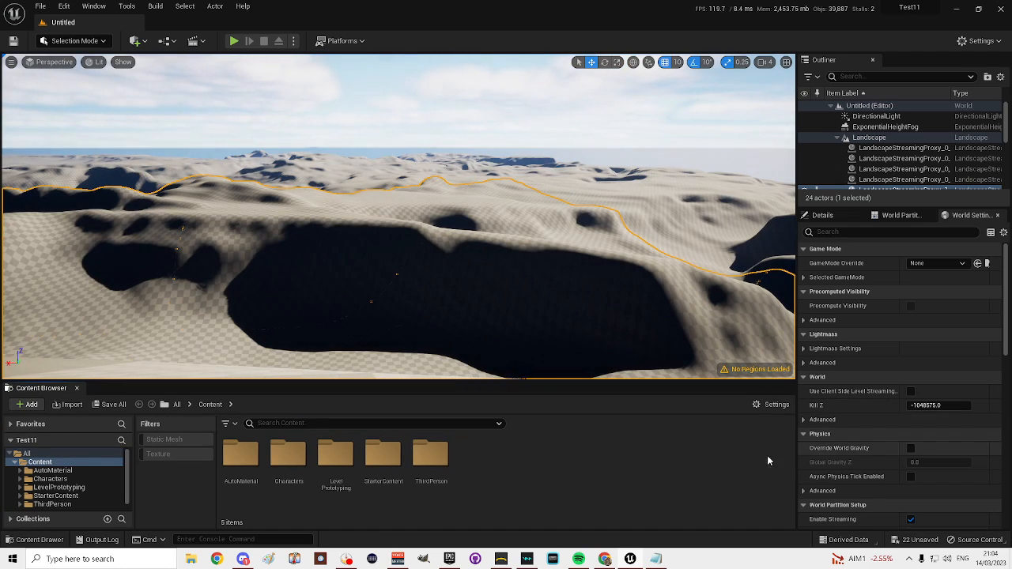
{"action": "left_click", "coordinate": [50, 472]}
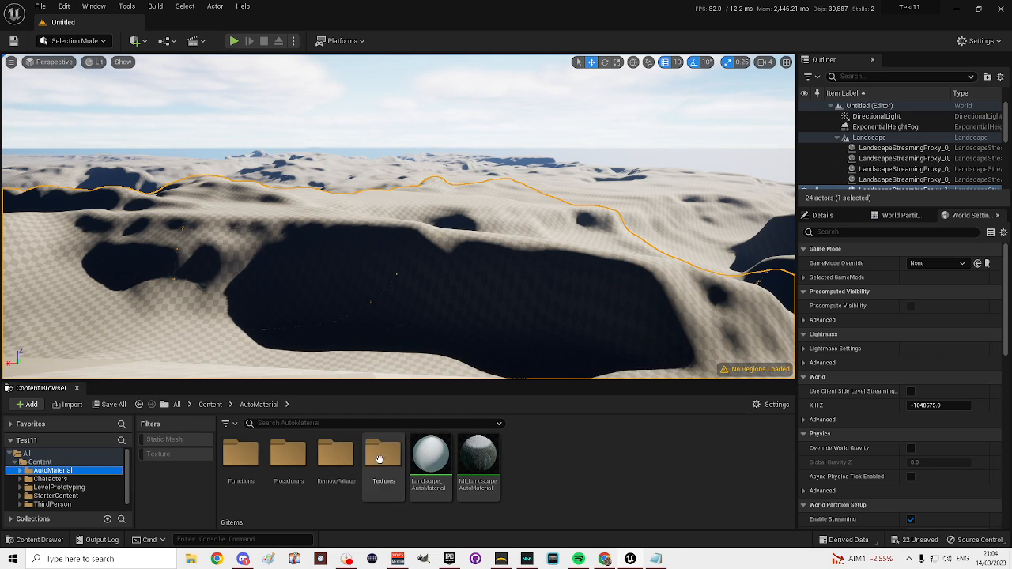
{"action": "mouse_move", "coordinate": [479, 474]}
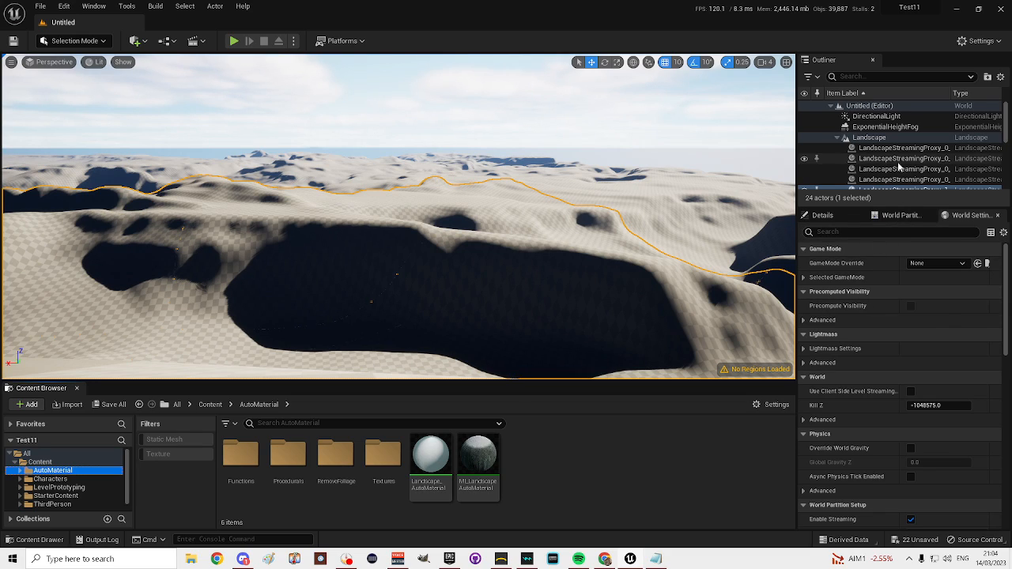
- Select the parent Landscape actor, collapse its streaming proxies, and display its details instead of the world settings
{"action": "left_click", "coordinate": [844, 139]}
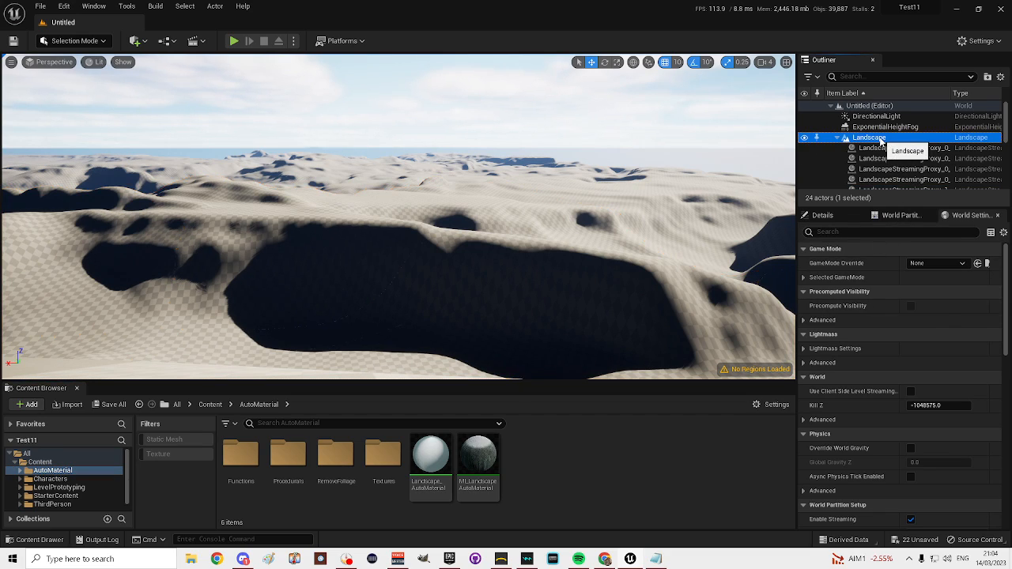
{"action": "left_click", "coordinate": [837, 140]}
{"action": "left_click", "coordinate": [837, 139]}
{"action": "left_click", "coordinate": [836, 140]}
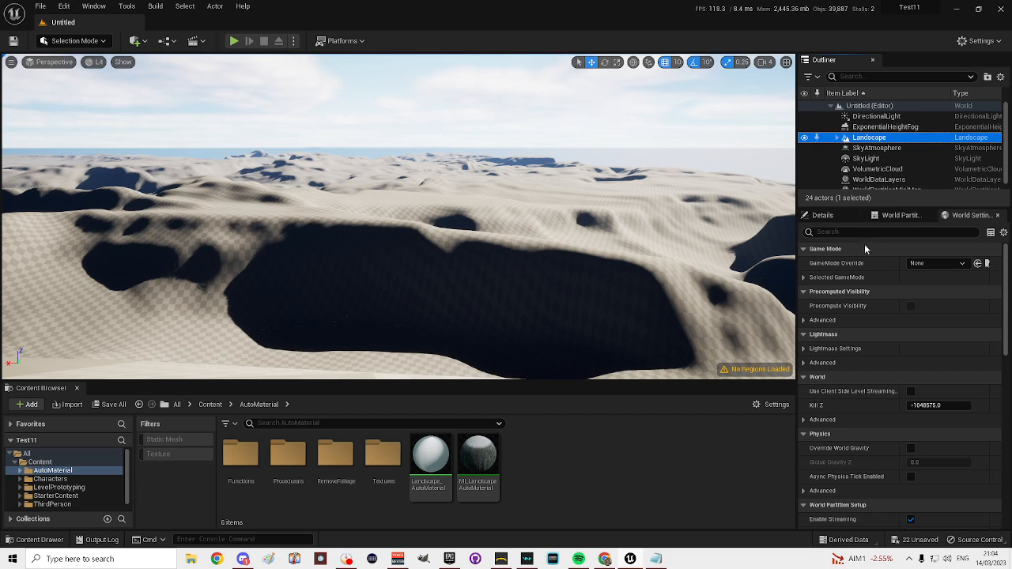
{"action": "left_click", "coordinate": [823, 216]}
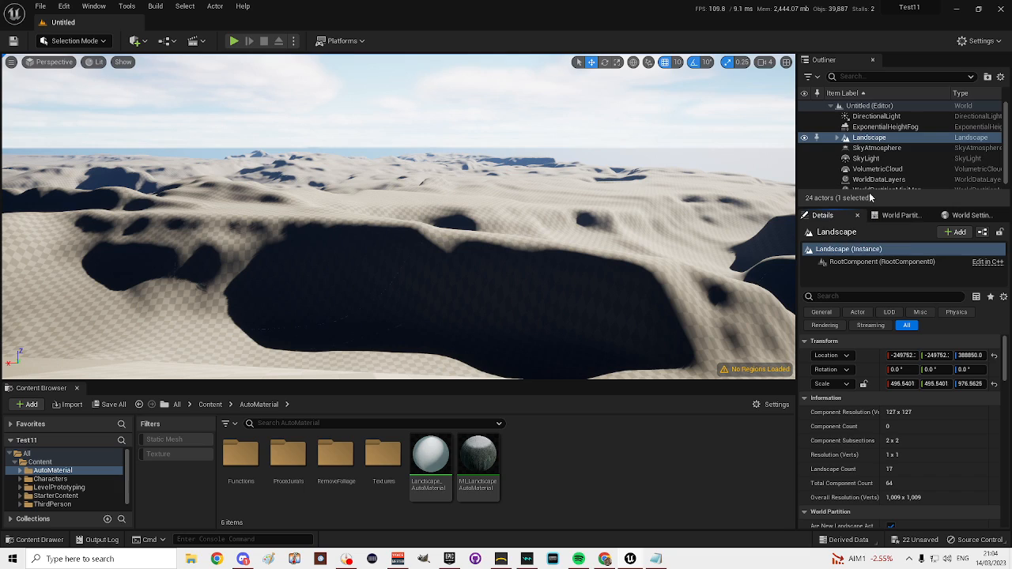
{"action": "left_click", "coordinate": [872, 139]}
{"action": "left_click", "coordinate": [828, 215]}
- Assign MI_LandscapeAutoMaterial from the AutoMaterial folder as the Landscape actor's Landscape Material
{"action": "scroll", "coordinate": [925, 388], "scroll_direction": "down", "scroll_amount": 3}
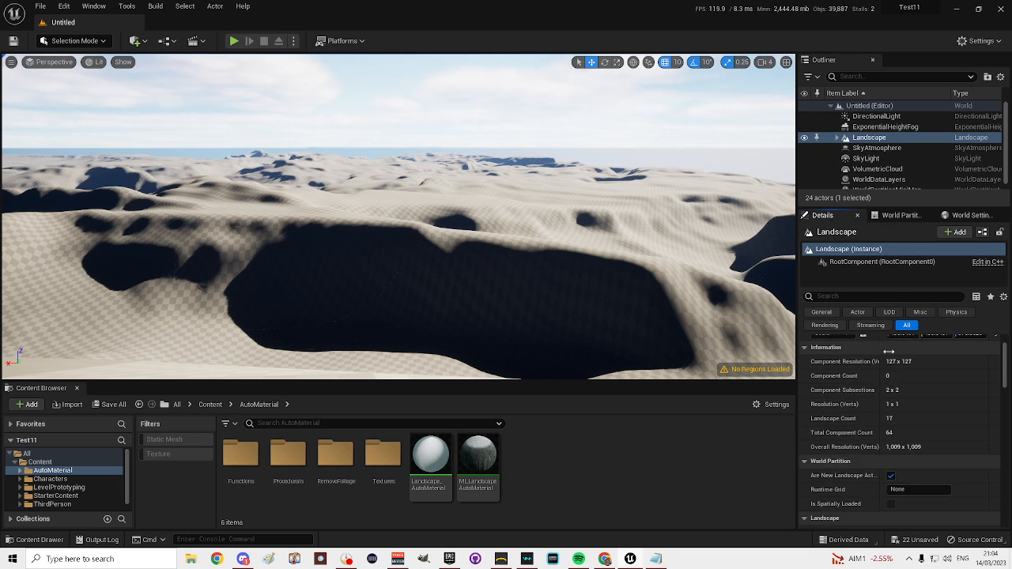
{"action": "scroll", "coordinate": [868, 398], "scroll_direction": "down", "scroll_amount": 4}
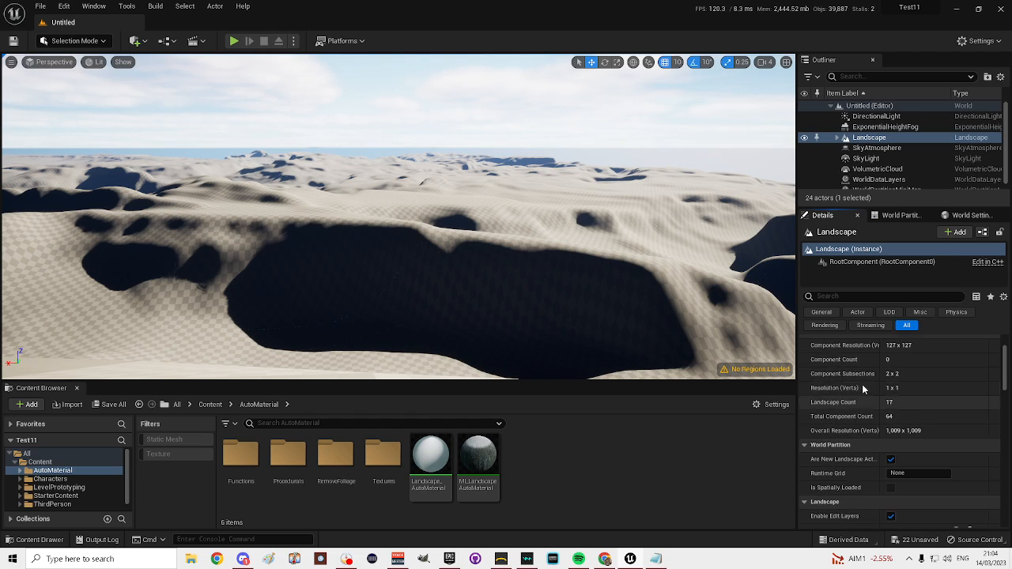
{"action": "scroll", "coordinate": [859, 378], "scroll_direction": "down", "scroll_amount": 3}
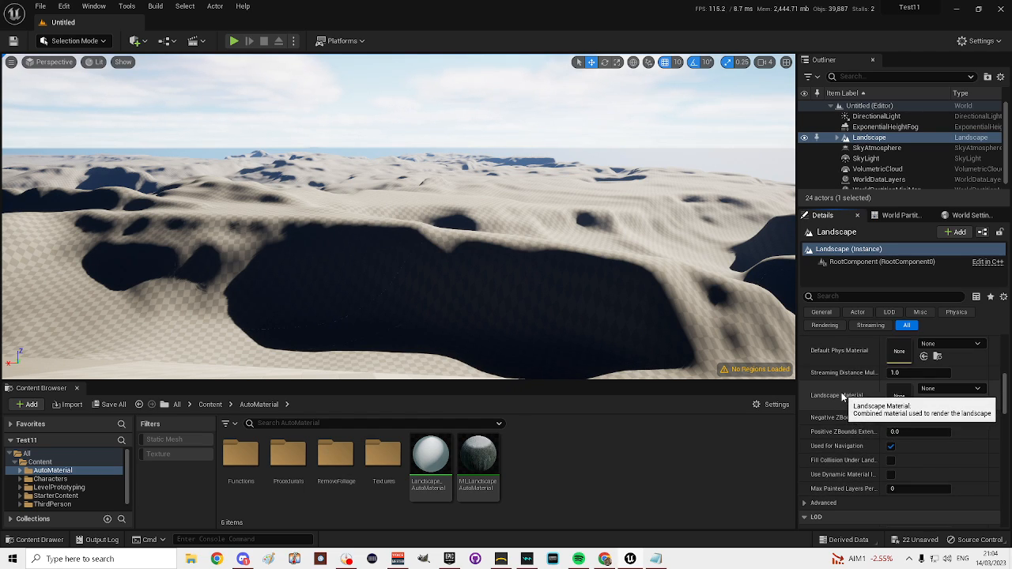
{"action": "scroll", "coordinate": [842, 397], "scroll_direction": "down", "scroll_amount": 2}
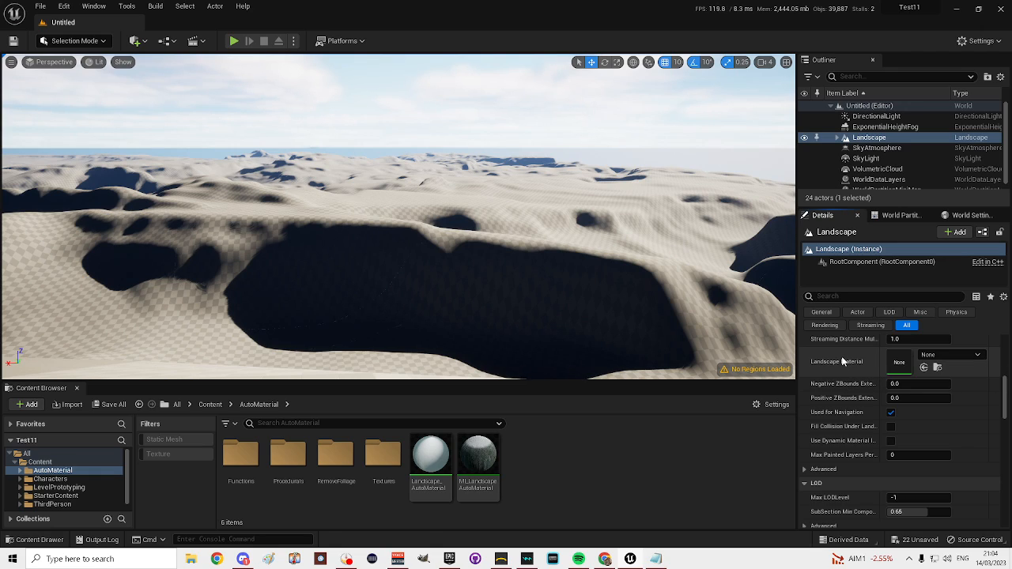
{"action": "left_click", "coordinate": [480, 455]}
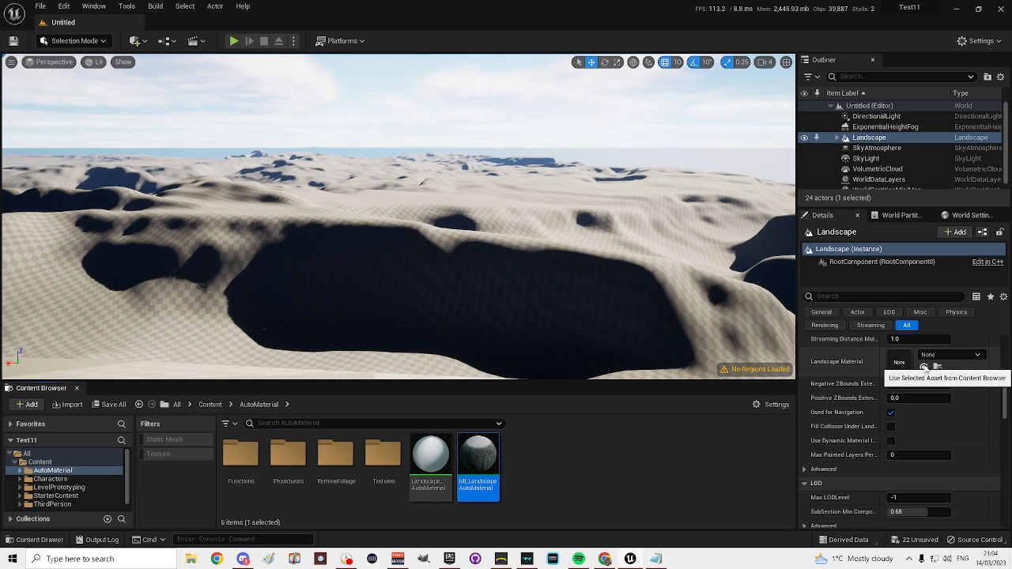
{"action": "left_click_drag", "start_coordinate": [487, 451], "coordinate": [902, 361]}
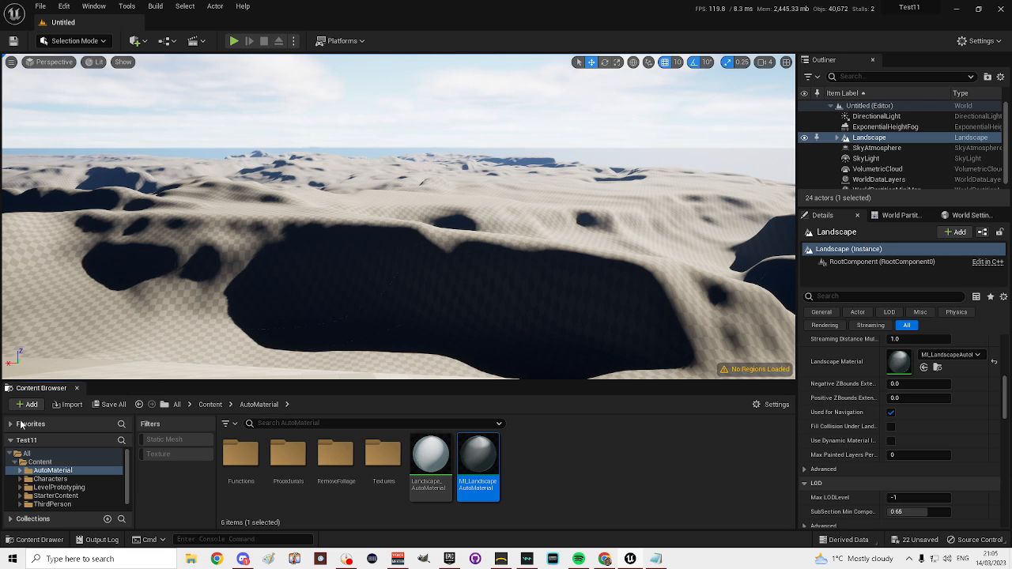
- With the Content Browser closed and the parent Landscape actor selected, switch the editor to Landscape mode
{"action": "left_click", "coordinate": [77, 389]}
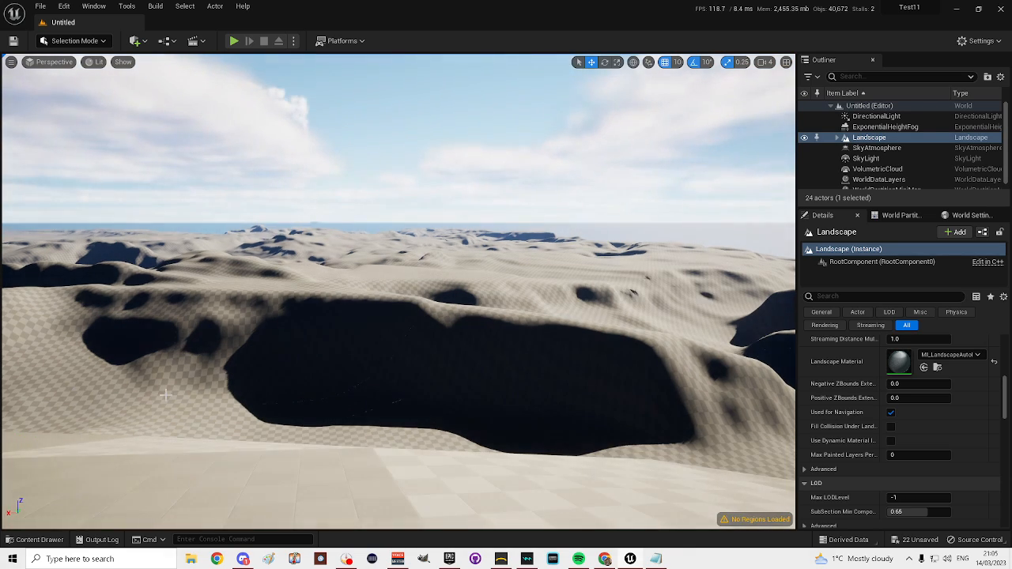
{"action": "left_click", "coordinate": [497, 356]}
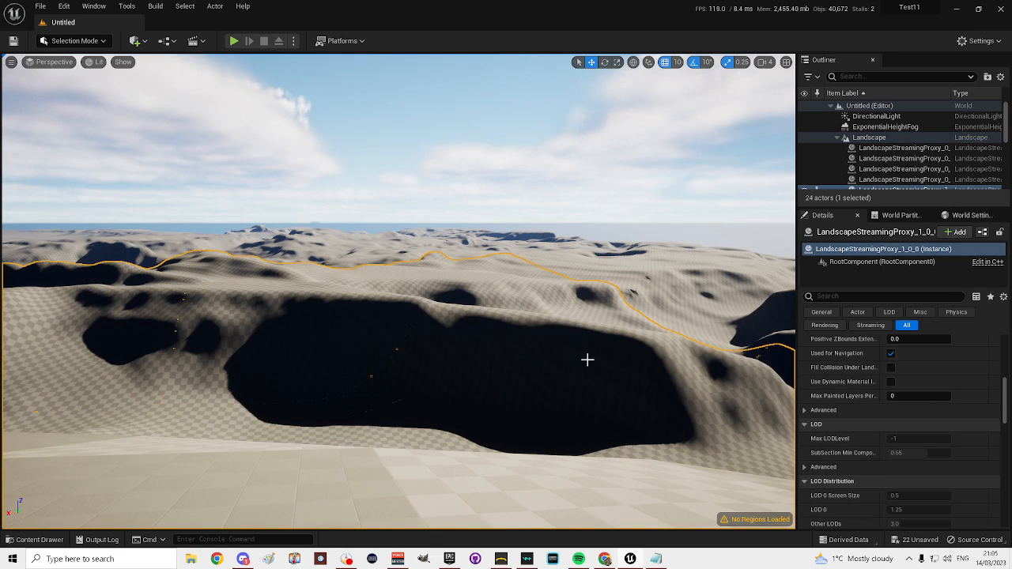
{"action": "left_click", "coordinate": [850, 139]}
{"action": "right_click_drag", "start_coordinate": [648, 345], "coordinate": [557, 348]}
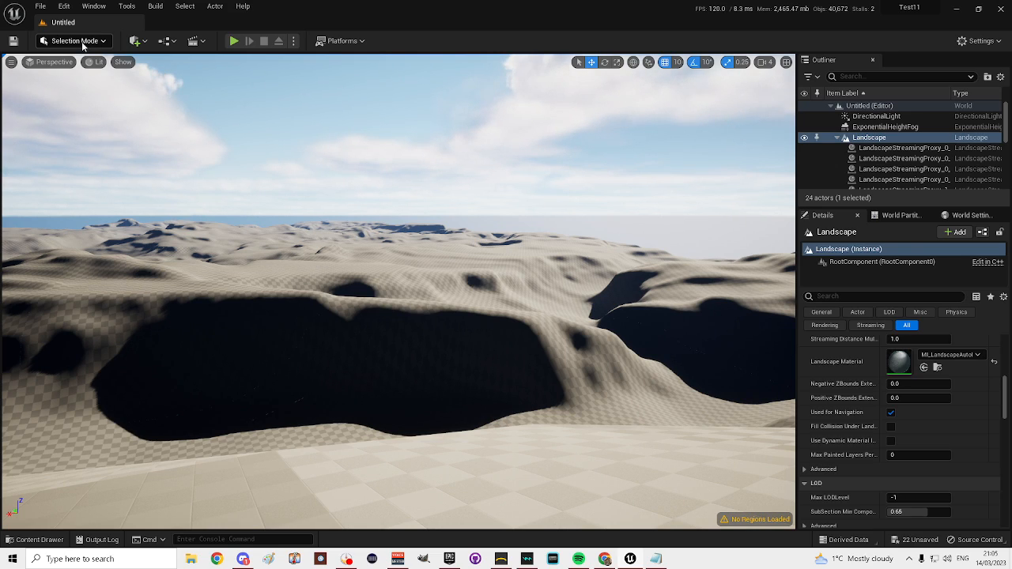
{"action": "left_click", "coordinate": [101, 43]}
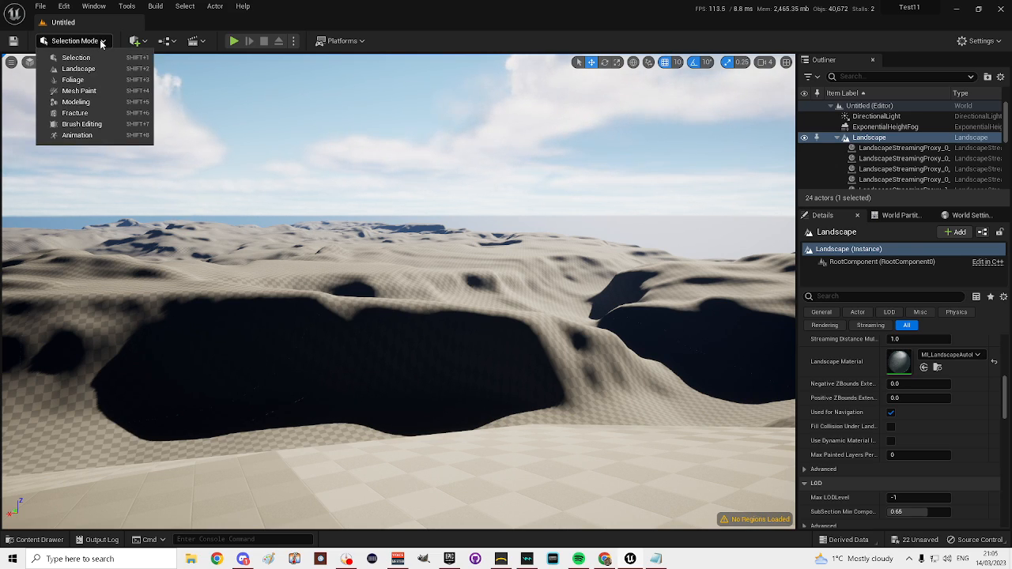
{"action": "left_click", "coordinate": [79, 69]}
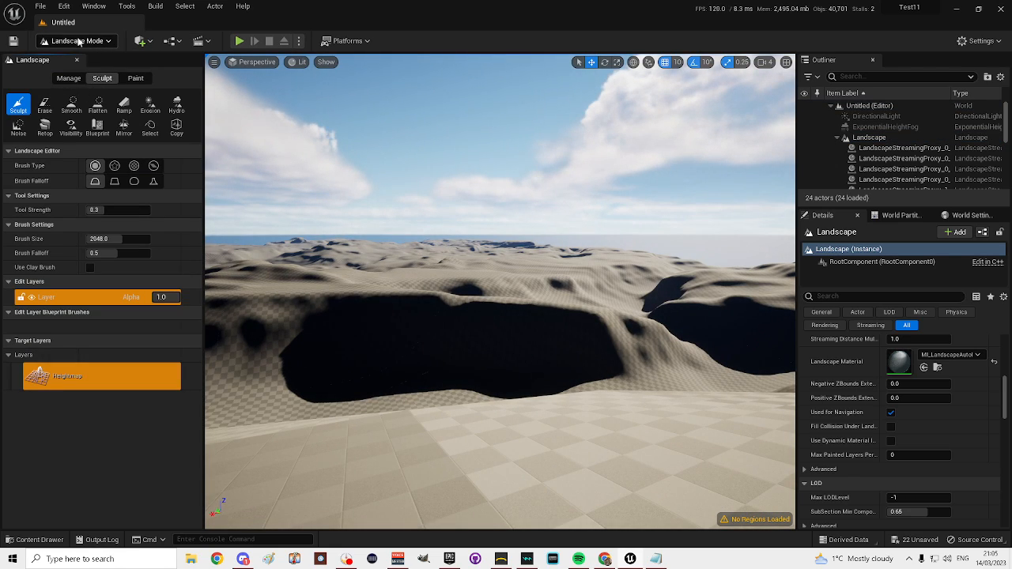
- Create a weight-blended layer info named Remove_Foliage_LayerInfo for the Remove Foliage paint layer, saved in the Untitled_1_sharedassets folder
{"action": "left_click", "coordinate": [136, 78]}
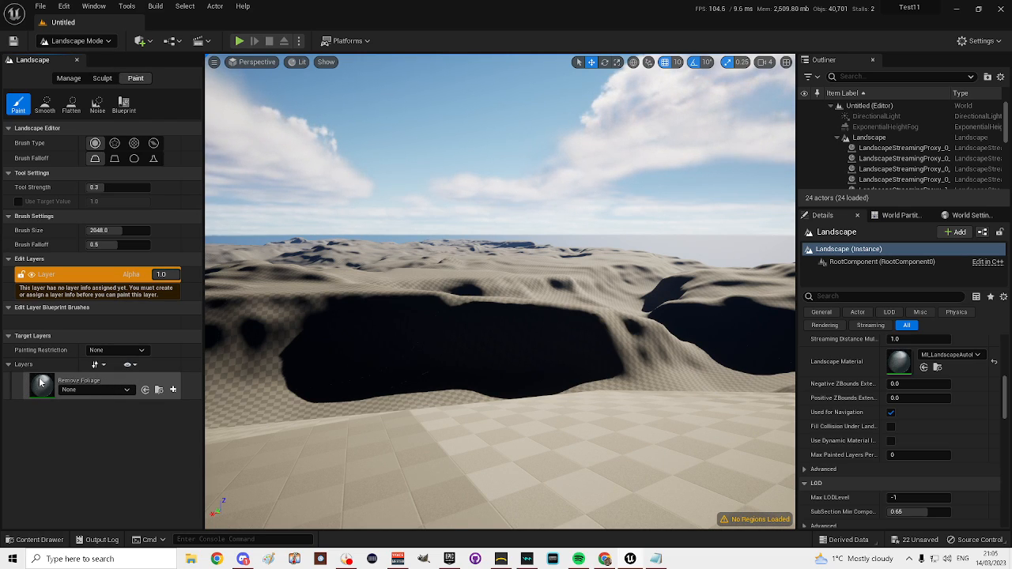
{"action": "left_click", "coordinate": [173, 391]}
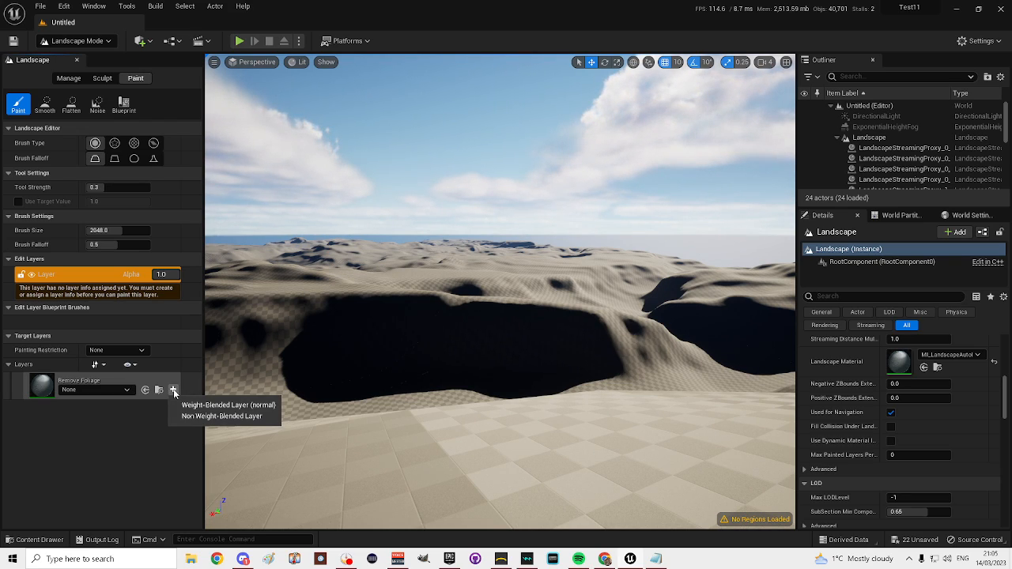
{"action": "left_click", "coordinate": [227, 404]}
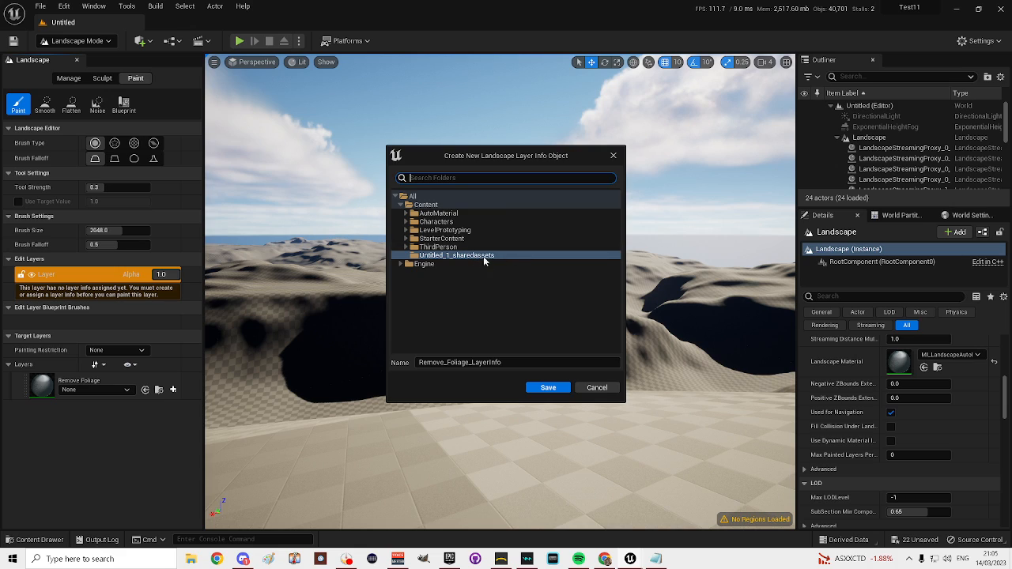
{"action": "left_click", "coordinate": [552, 389]}
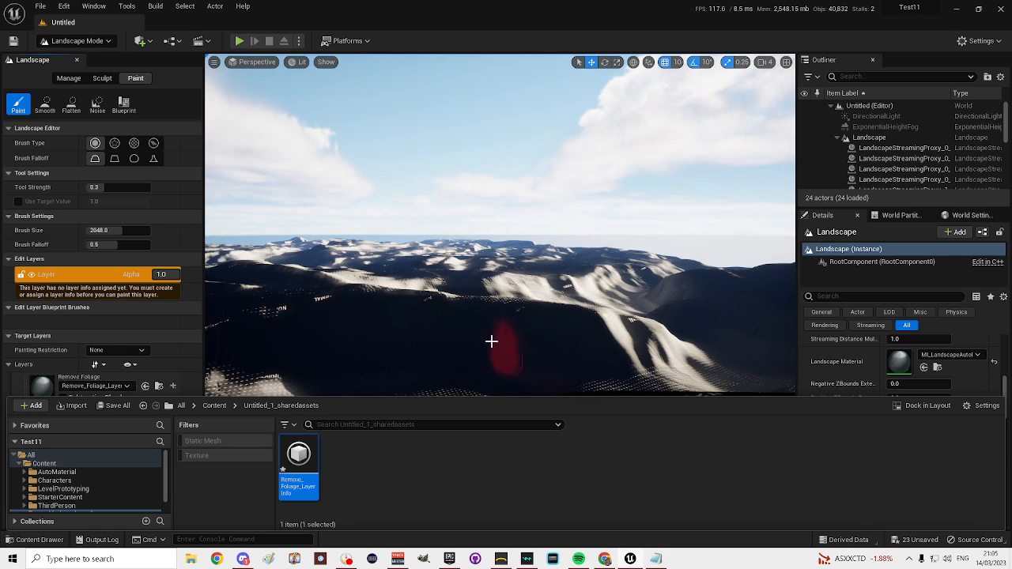
- Return the editor from Landscape mode to Selection mode and look over the terrain
{"action": "left_click", "coordinate": [110, 40]}
{"action": "left_click", "coordinate": [90, 59]}
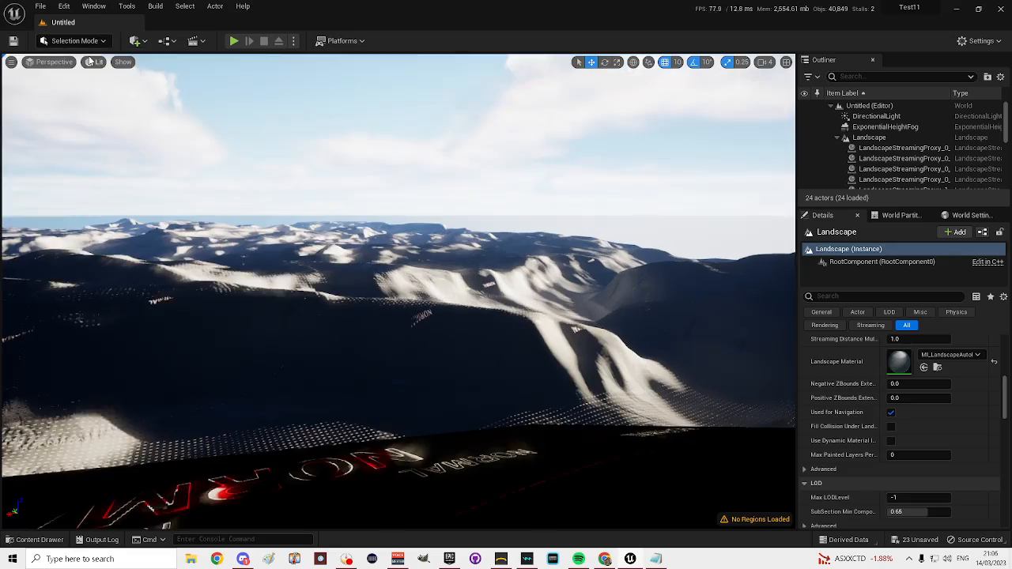
{"action": "right_click_drag", "start_coordinate": [380, 300], "coordinate": [441, 282]}
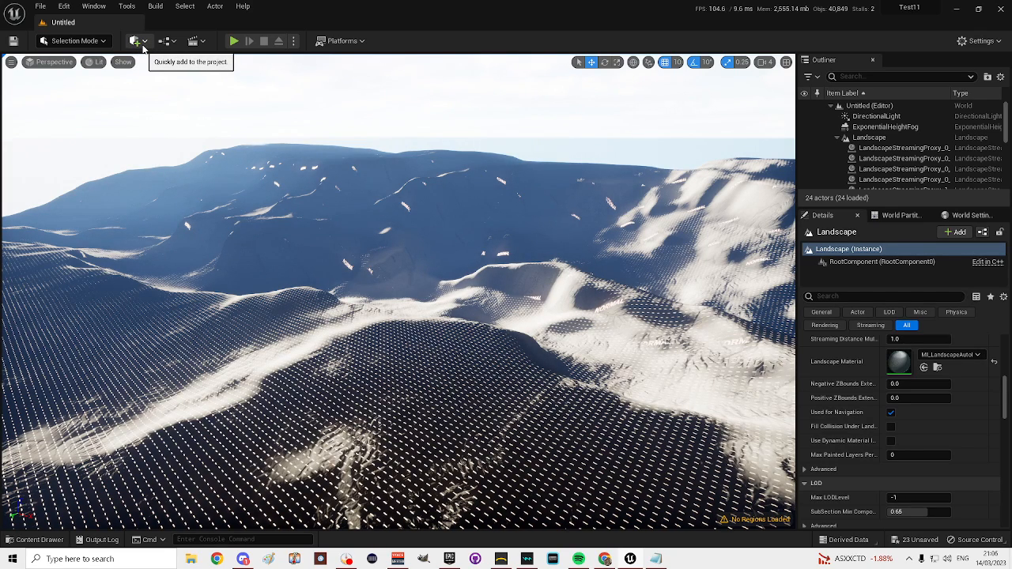
- Open Quixel Bridge from the editor's options for adding content to the project
{"action": "left_click", "coordinate": [143, 48]}
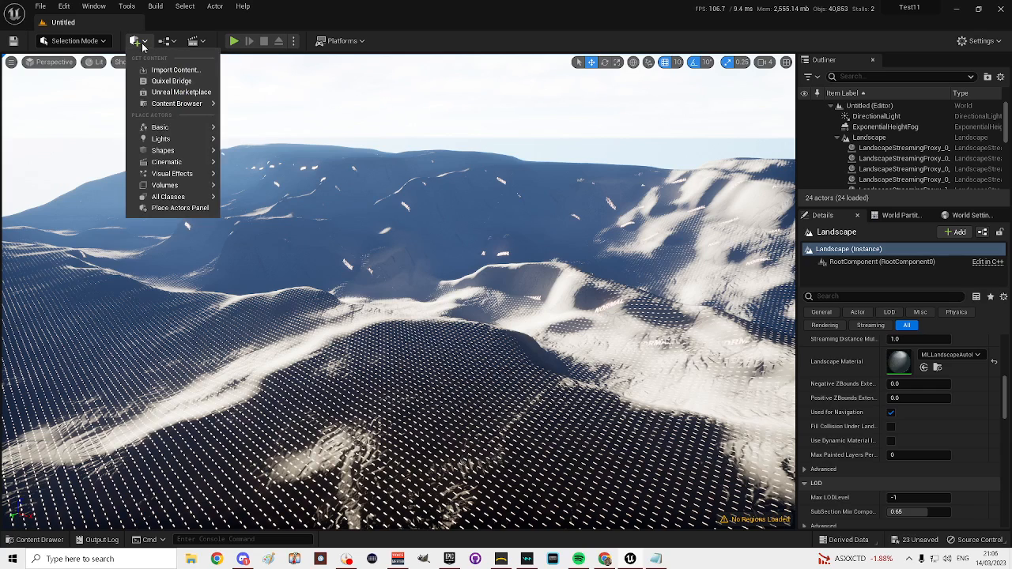
{"action": "left_click", "coordinate": [180, 84]}
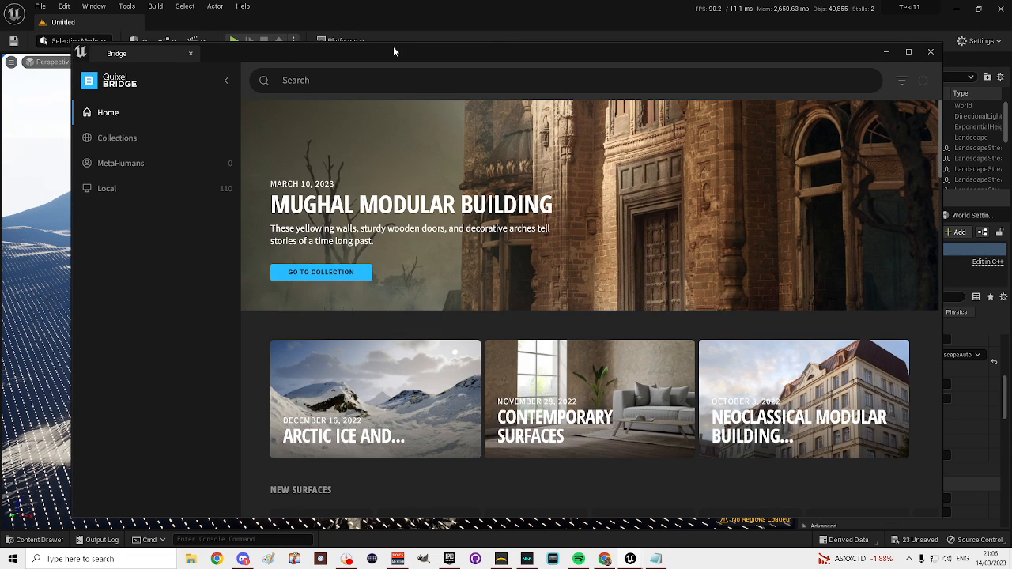
{"action": "mouse_move", "coordinate": [393, 46]}
{"action": "left_mouse_down"}
{"action": "mouse_move", "coordinate": [417, 49]}
{"action": "mouse_move", "coordinate": [377, 68]}
{"action": "mouse_move", "coordinate": [388, 53]}
{"action": "left_mouse_up"}
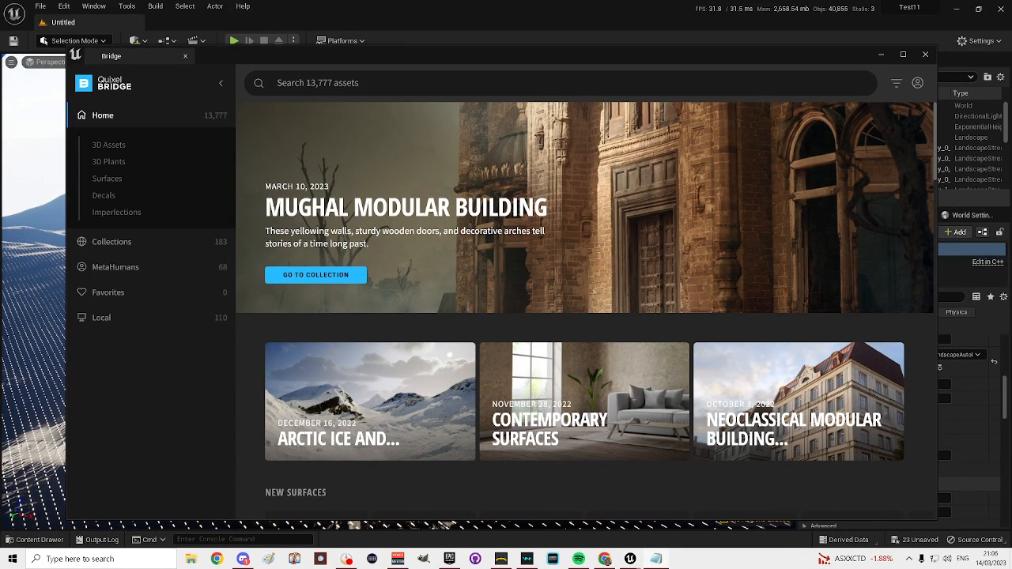
- Copy the Wild_Mossy_Grass asset code vcpnffas from Quixel_Assets_Guide.txt and move the notes window out of the way
{"action": "left_click_drag", "start_coordinate": [1011, 121], "coordinate": [704, 97]}
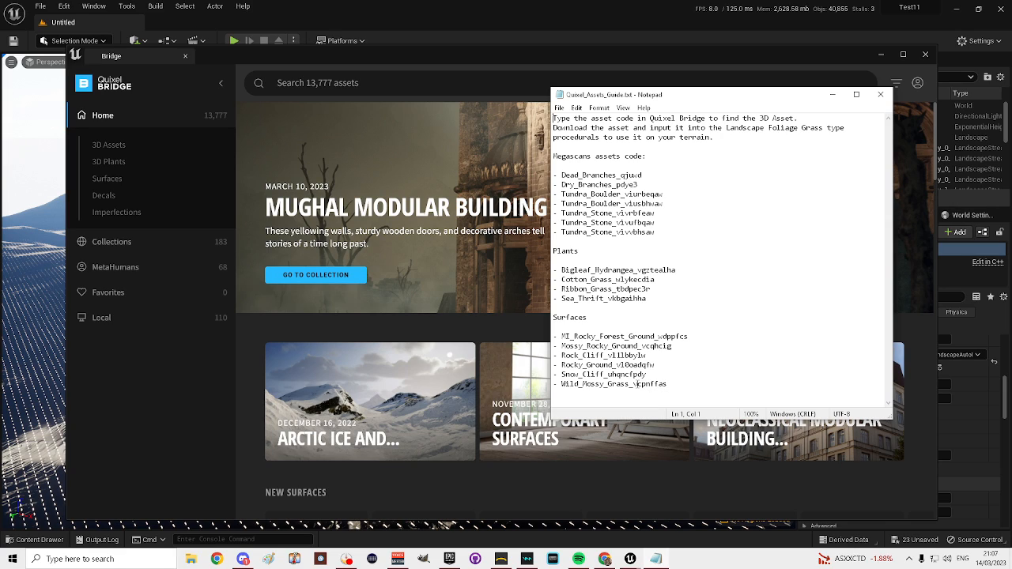
{"action": "left_click_drag", "start_coordinate": [637, 384], "coordinate": [667, 384]}
{"action": "right_click", "coordinate": [653, 384]}
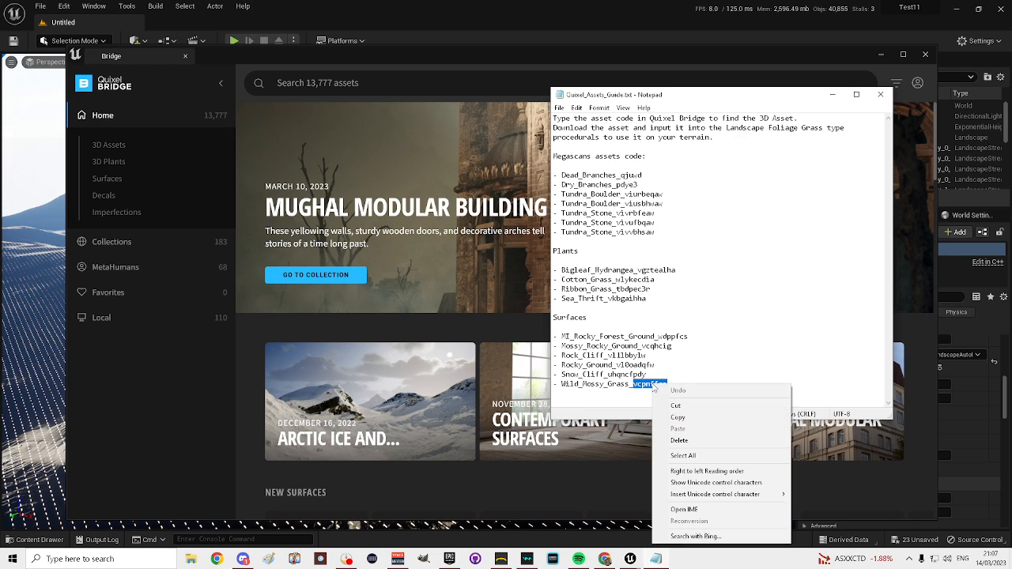
{"action": "left_click", "coordinate": [680, 417]}
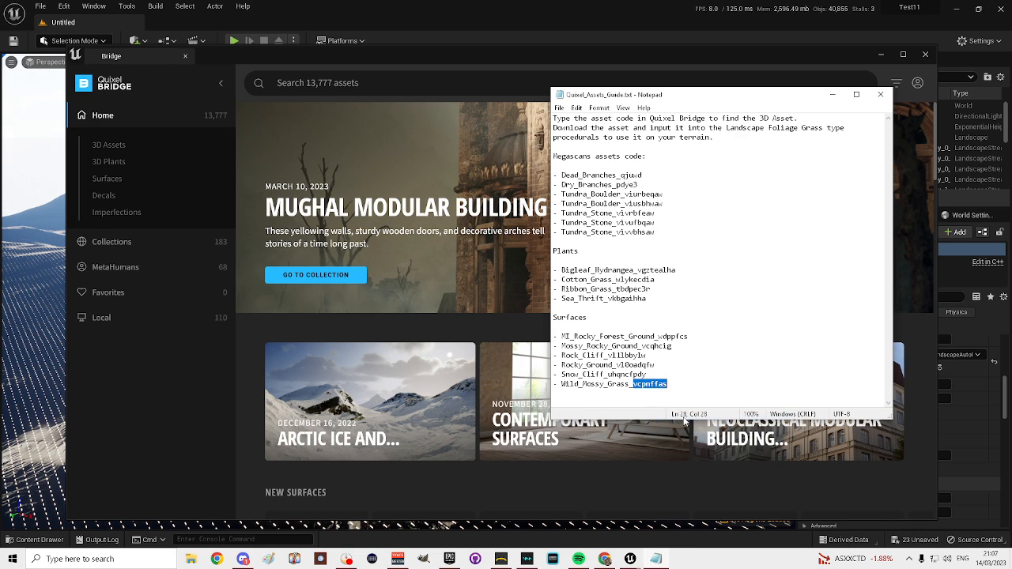
{"action": "left_click_drag", "start_coordinate": [697, 100], "coordinate": [1011, 133]}
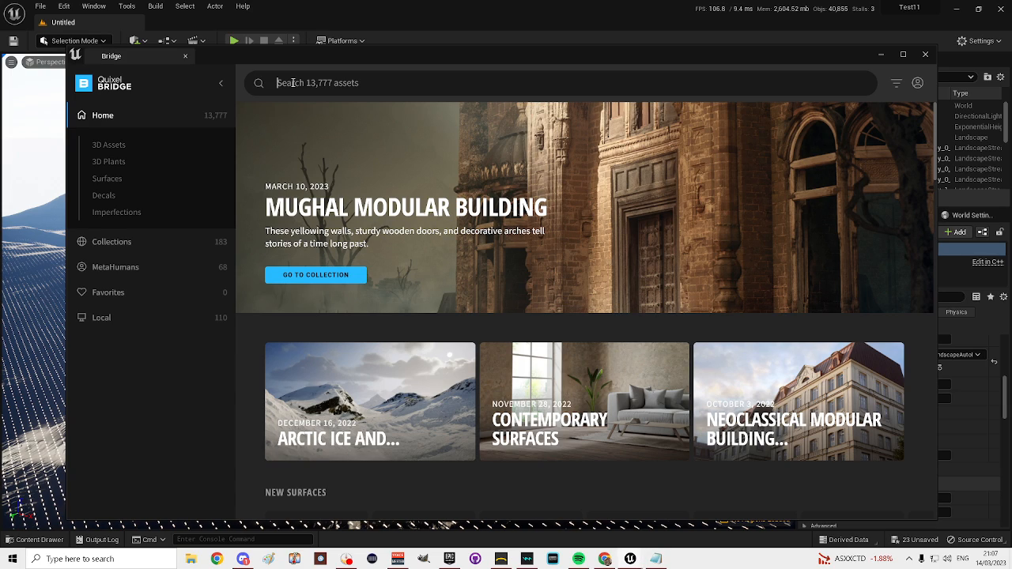
- Search Quixel Bridge for vcpnffas and show the details of the Wild Mossy Grass surface
{"action": "type", "text": "vcpaffas"}
{"action": "key", "text": "Return"}
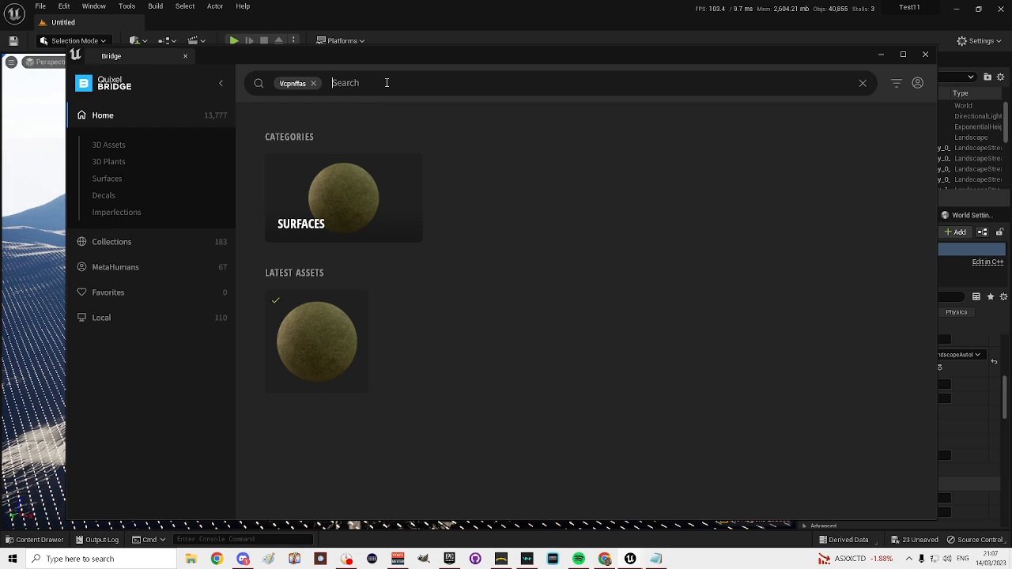
{"action": "mouse_move", "coordinate": [331, 339]}
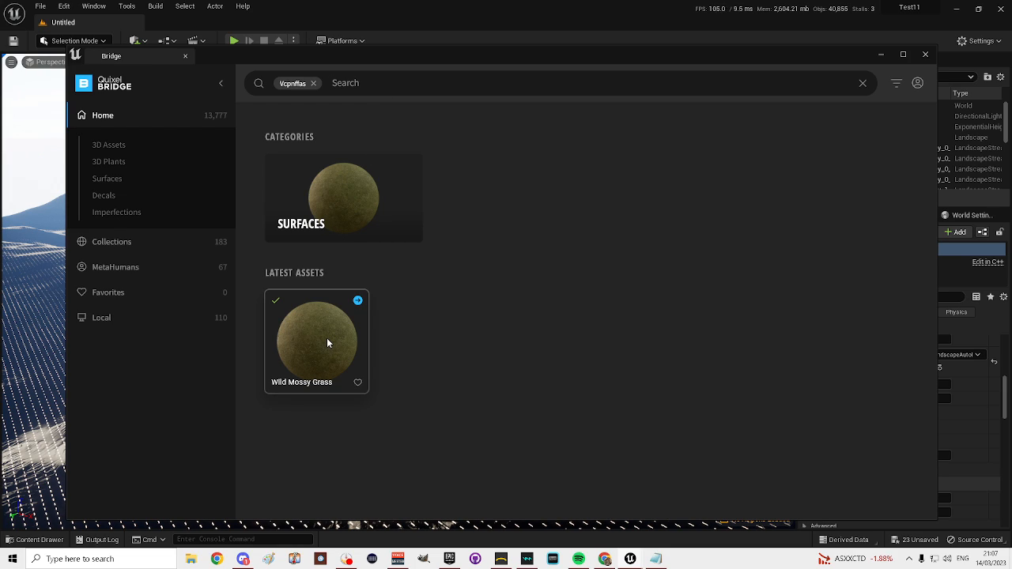
{"action": "left_click", "coordinate": [328, 342]}
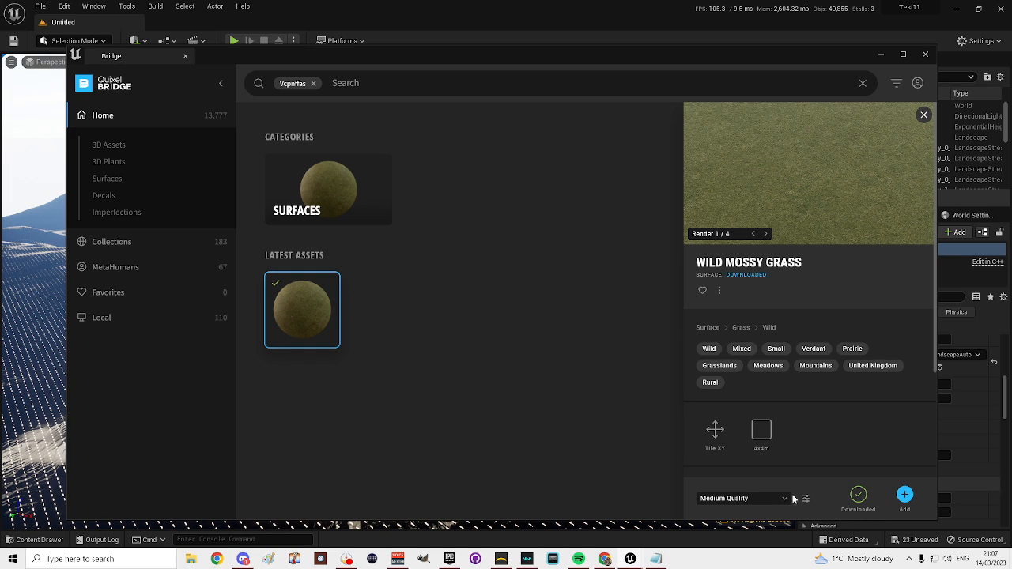
- Download Wild Mossy Grass at Medium Quality, add it to the project, and move Bridge off the editor
{"action": "left_click", "coordinate": [859, 495]}
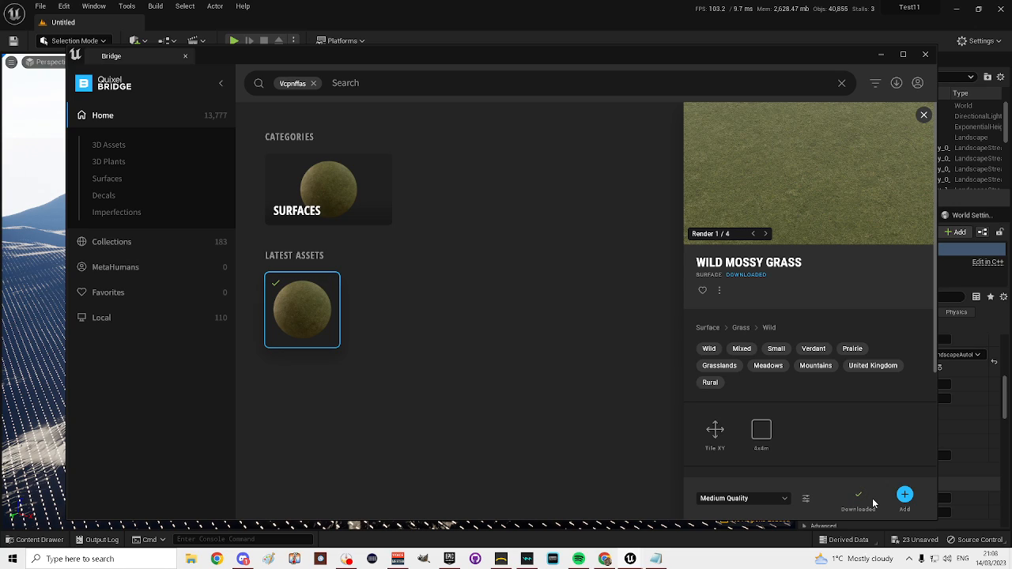
{"action": "left_click", "coordinate": [906, 496]}
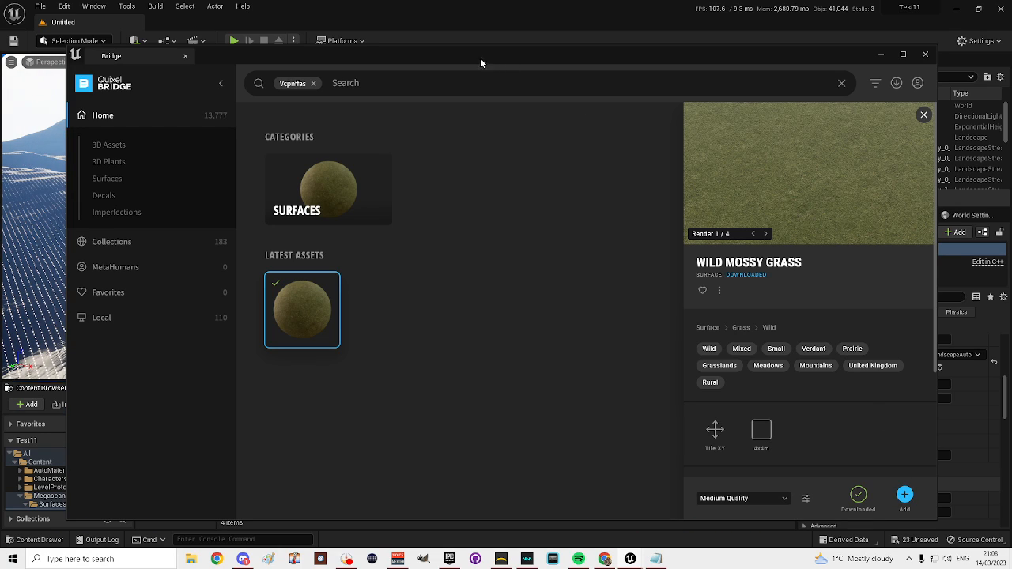
{"action": "left_click_drag", "start_coordinate": [458, 55], "coordinate": [1011, 87]}
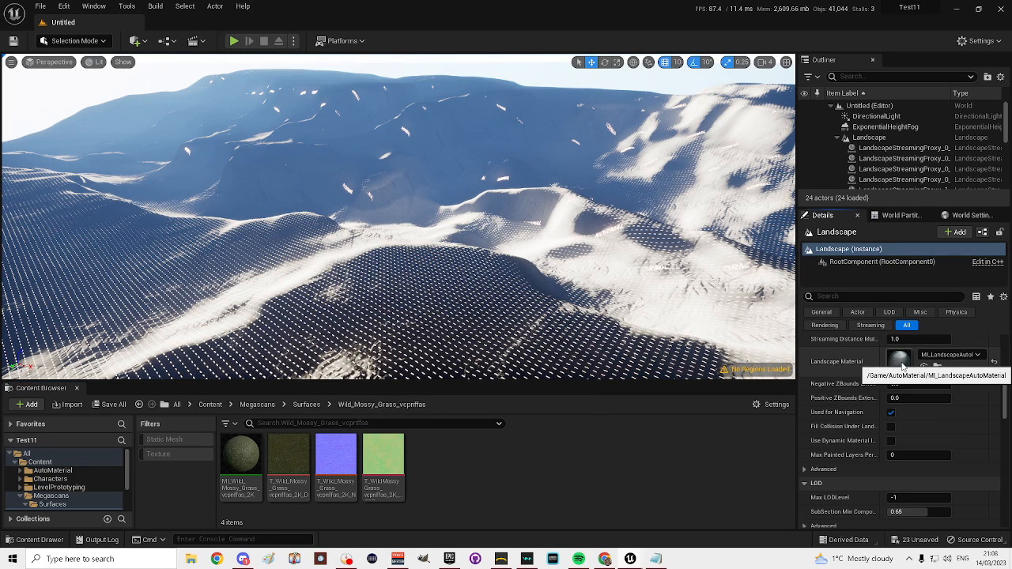
- Open the MI_LandscapeAutoMaterial instance and arrange its resized window beside the viewport with the Content Browser assets still visible
{"action": "double_click", "coordinate": [900, 362]}
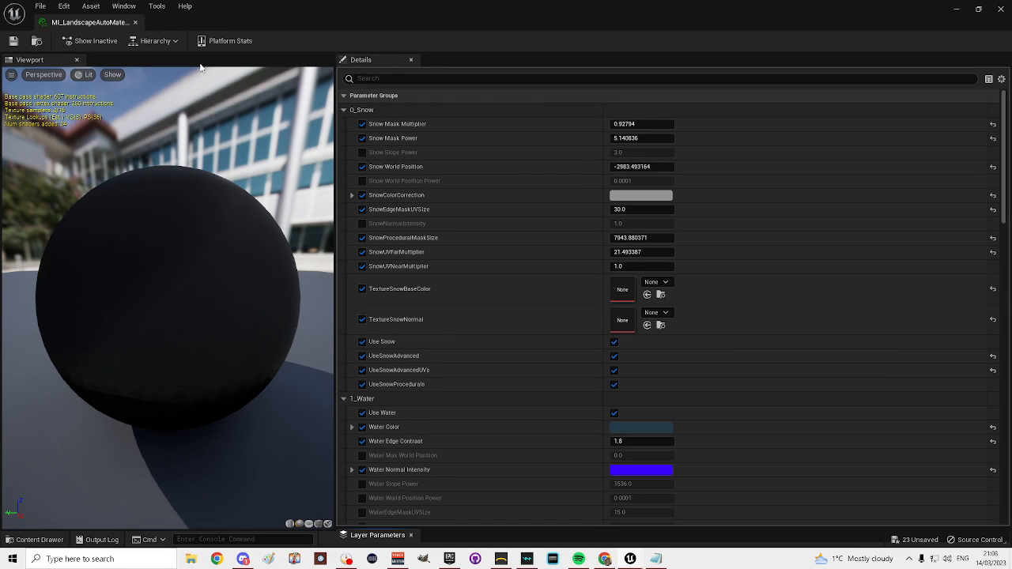
{"action": "left_click_drag", "start_coordinate": [111, 29], "coordinate": [635, 30]}
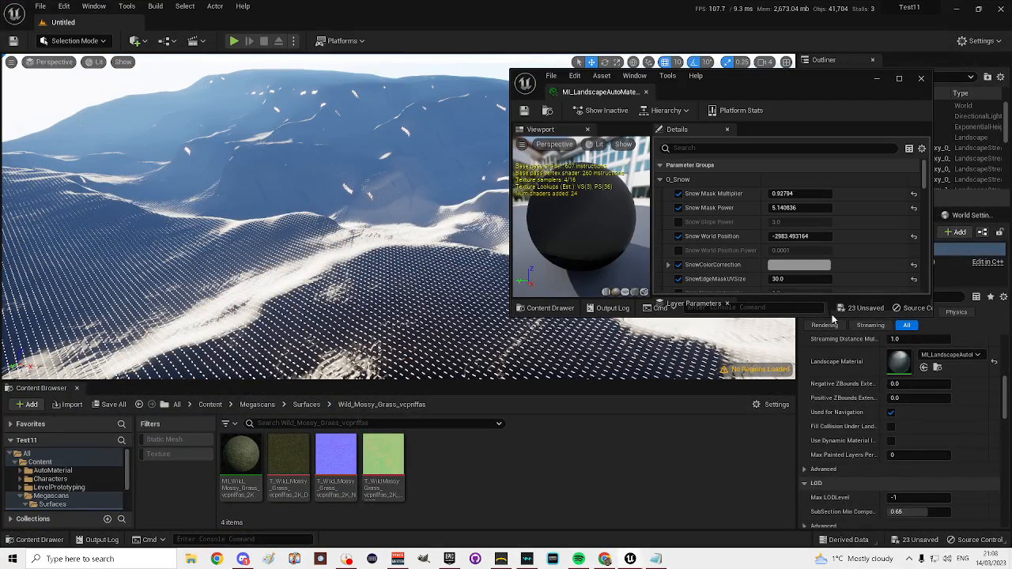
{"action": "left_click_drag", "start_coordinate": [824, 314], "coordinate": [830, 526]}
{"action": "left_click_drag", "start_coordinate": [802, 79], "coordinate": [871, 16]}
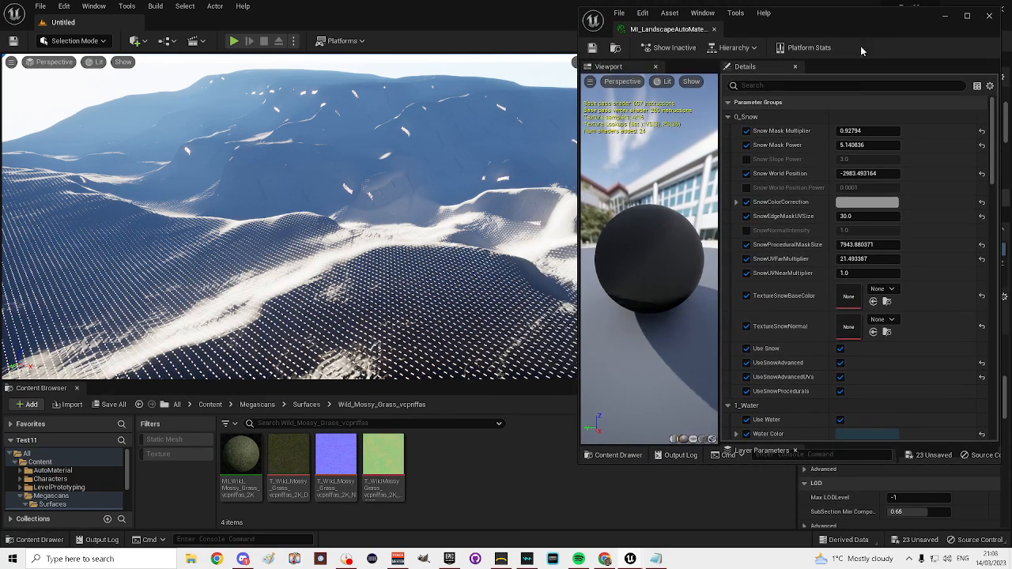
{"action": "left_click_drag", "start_coordinate": [754, 464], "coordinate": [756, 531]}
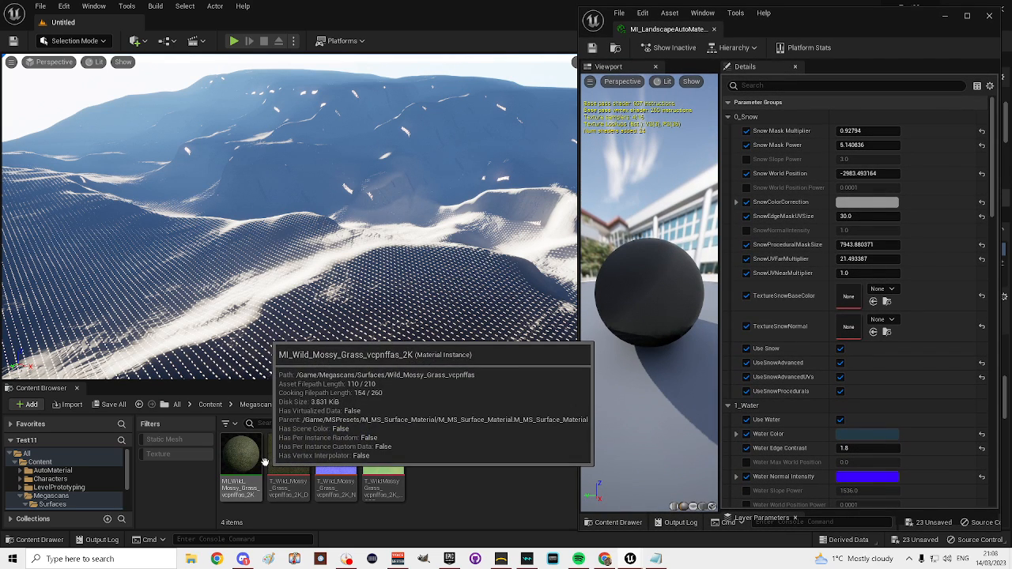
- In the 3_Grass group, assign T_Wild_Mossy_Grass_vcpnffas_2K_D to TextureGrassBaseColor and T_Wild_Mossy_Grass_vcpnffas_2K_N to TextureGrassNormal
{"action": "scroll", "coordinate": [788, 250], "scroll_direction": "down", "scroll_amount": 3}
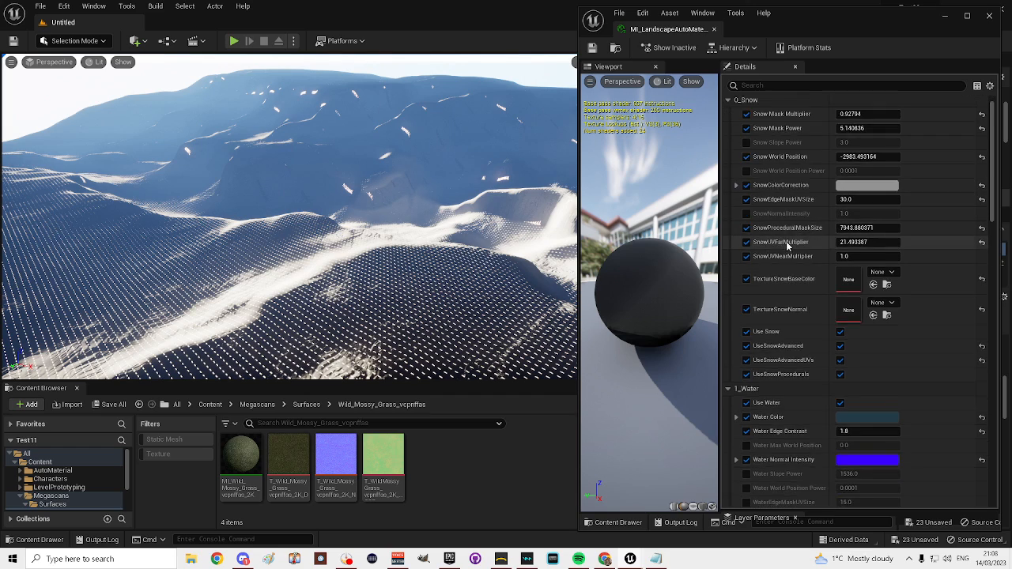
{"action": "scroll", "coordinate": [788, 250], "scroll_direction": "down", "scroll_amount": 3}
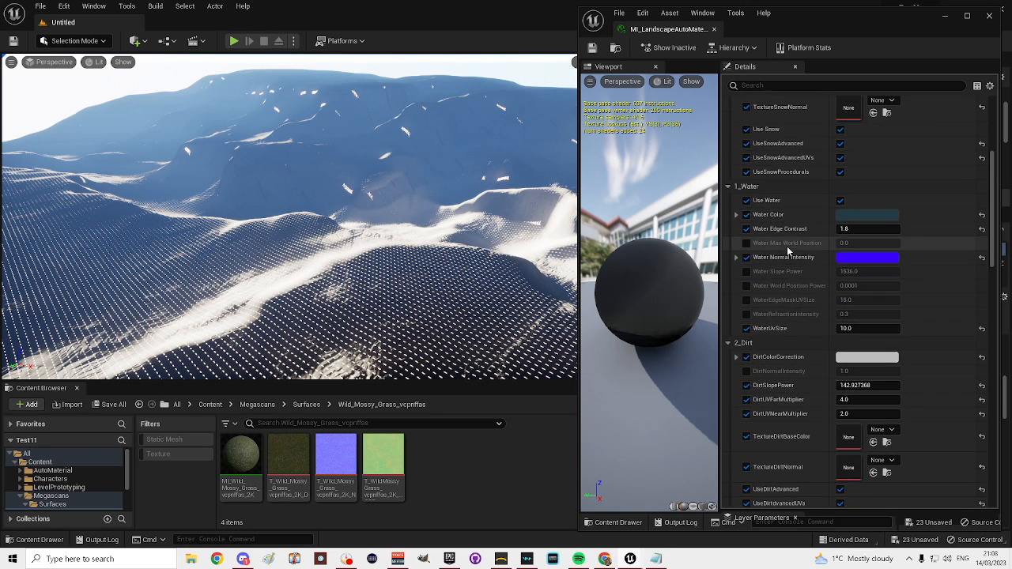
{"action": "scroll", "coordinate": [788, 261], "scroll_direction": "down", "scroll_amount": 5}
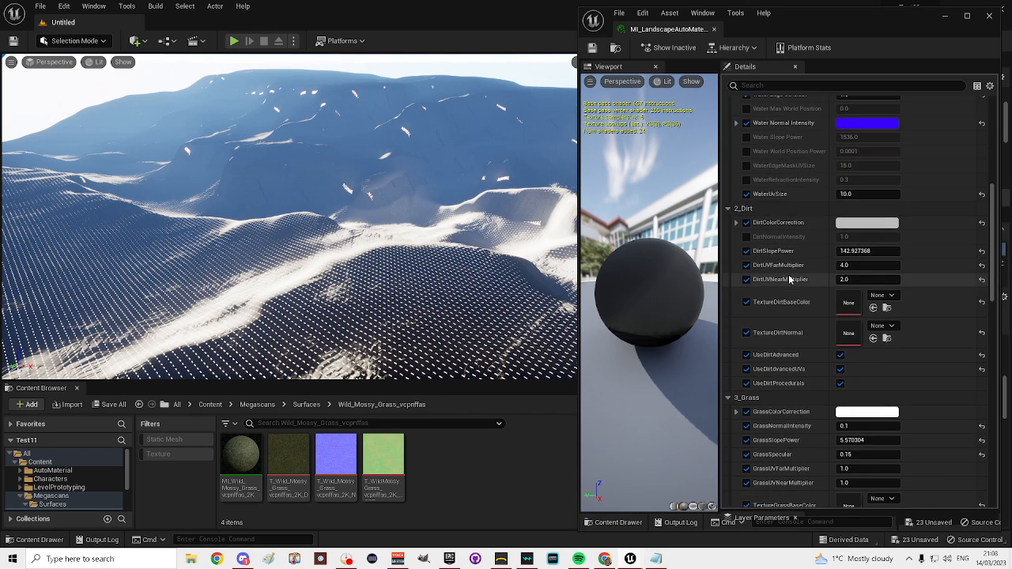
{"action": "scroll", "coordinate": [779, 288], "scroll_direction": "down", "scroll_amount": 6}
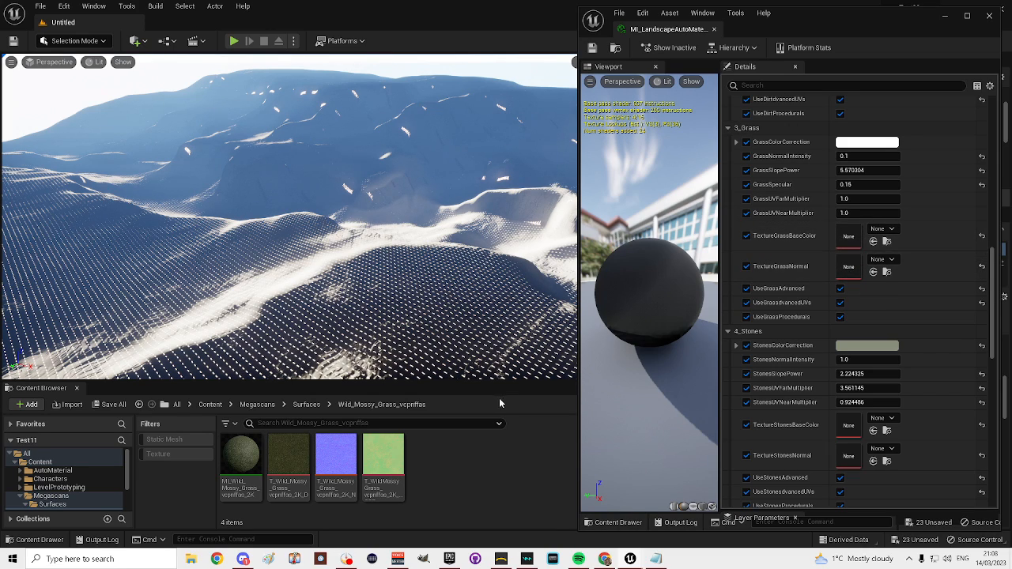
{"action": "left_click", "coordinate": [296, 457]}
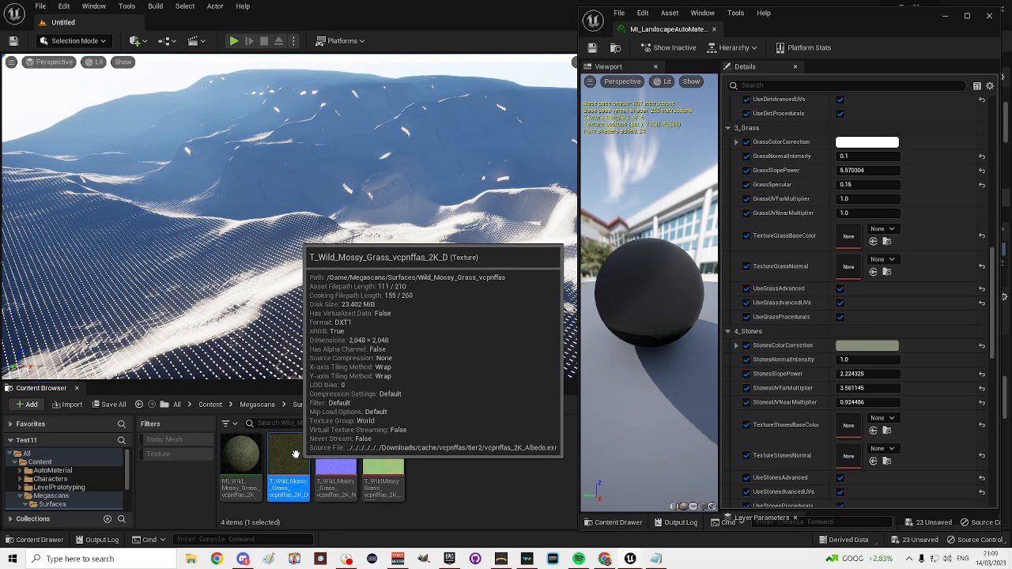
{"action": "left_click", "coordinate": [874, 242]}
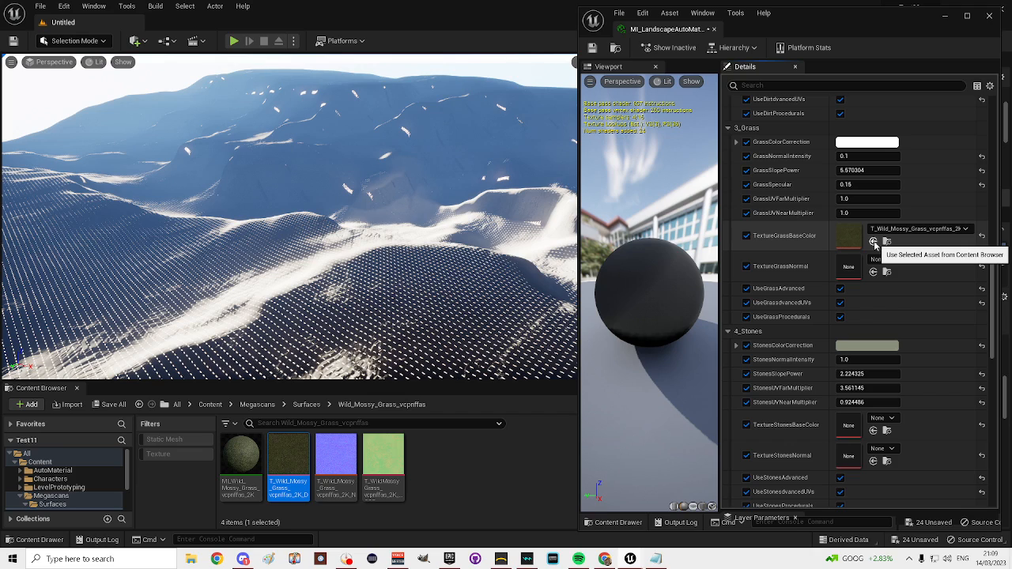
{"action": "left_click", "coordinate": [352, 454]}
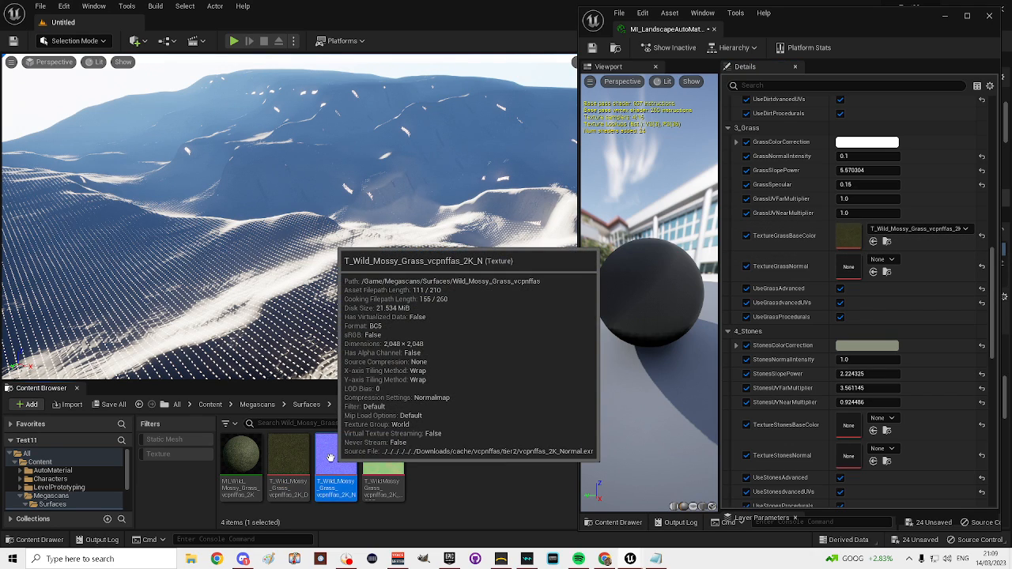
{"action": "left_click", "coordinate": [874, 272]}
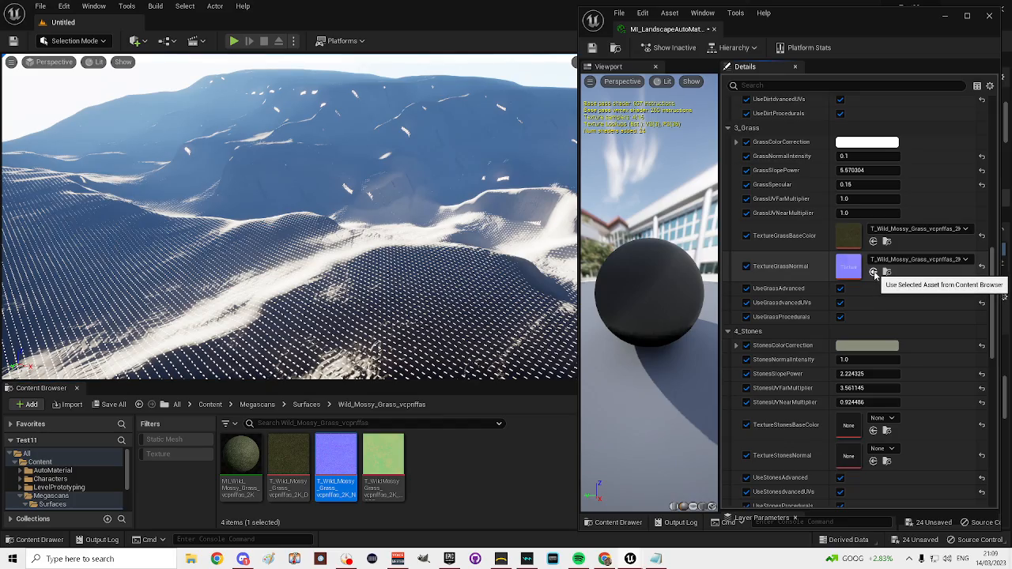
- Inspect the terrain in the level and review the 4_Stones and 5_Rock texture parameters of the material instance
{"action": "right_click_drag", "start_coordinate": [484, 229], "coordinate": [285, 188]}
{"action": "key", "text": "w"}
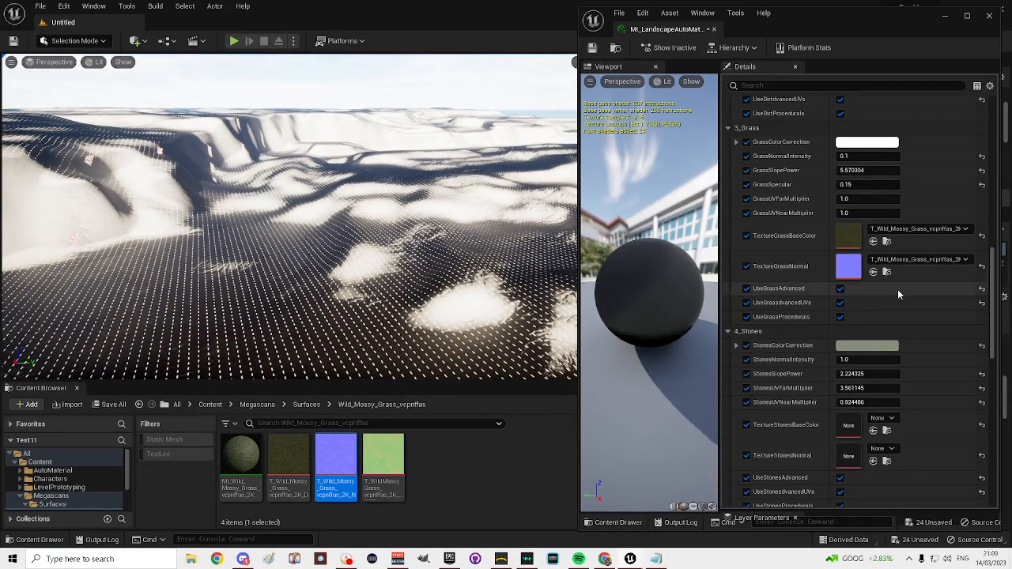
{"action": "scroll", "coordinate": [806, 229], "scroll_direction": "up", "scroll_amount": 2}
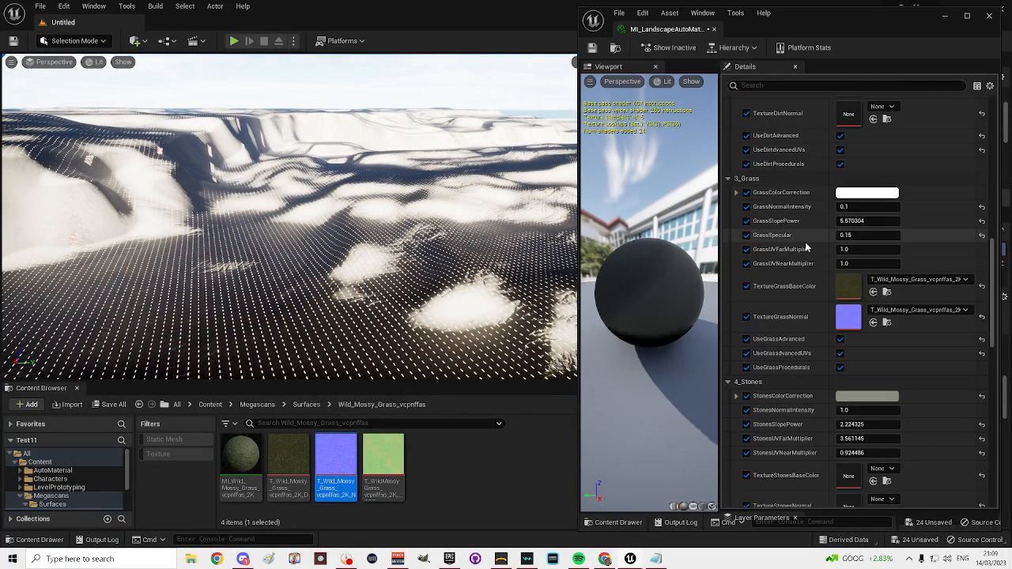
{"action": "scroll", "coordinate": [805, 245], "scroll_direction": "down", "scroll_amount": 7}
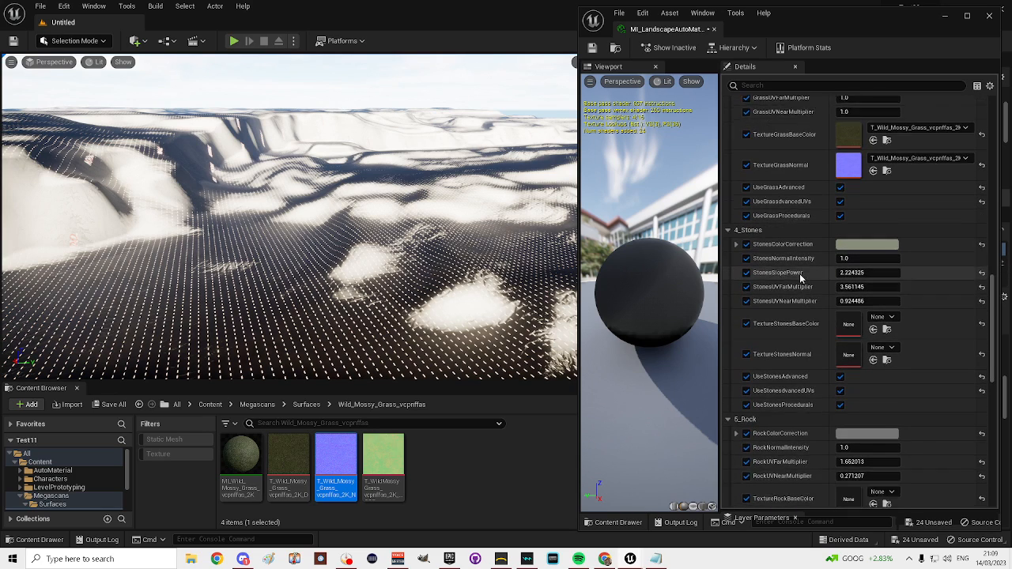
{"action": "scroll", "coordinate": [800, 279], "scroll_direction": "down", "scroll_amount": 4}
{"action": "scroll", "coordinate": [799, 277], "scroll_direction": "up", "scroll_amount": 4}
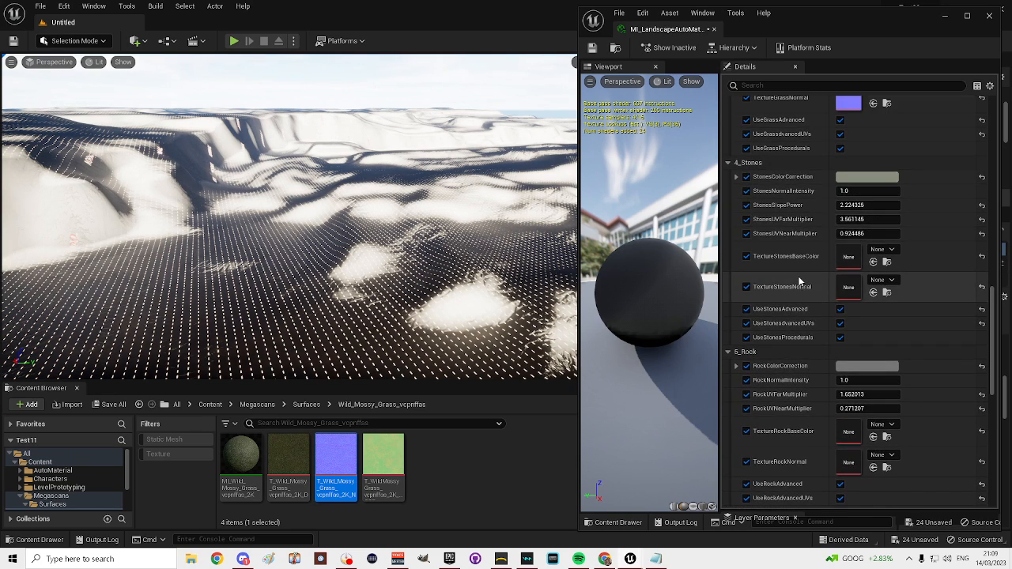
{"action": "scroll", "coordinate": [798, 281], "scroll_direction": "up", "scroll_amount": 5}
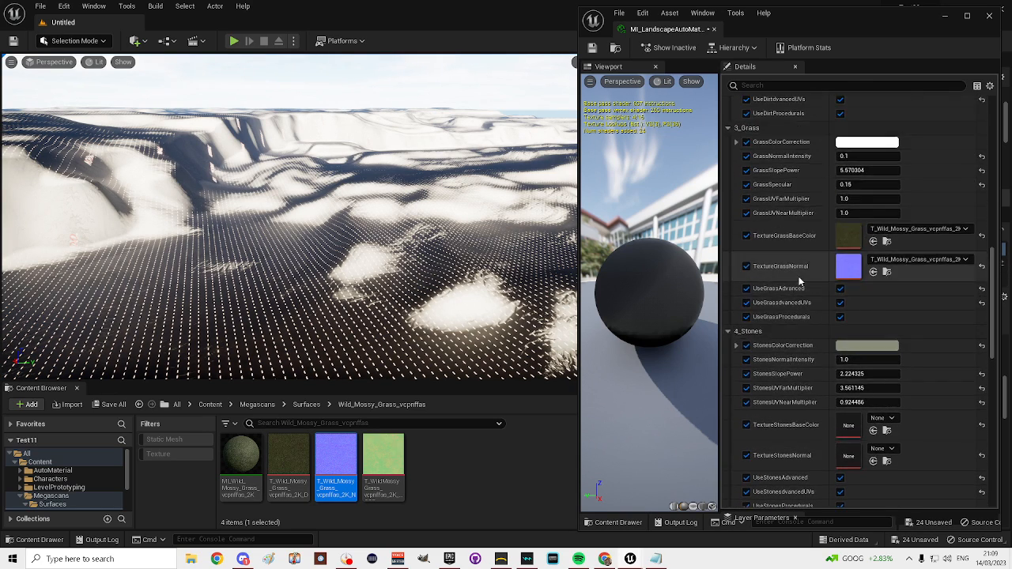
{"action": "scroll", "coordinate": [800, 281], "scroll_direction": "down", "scroll_amount": 6}
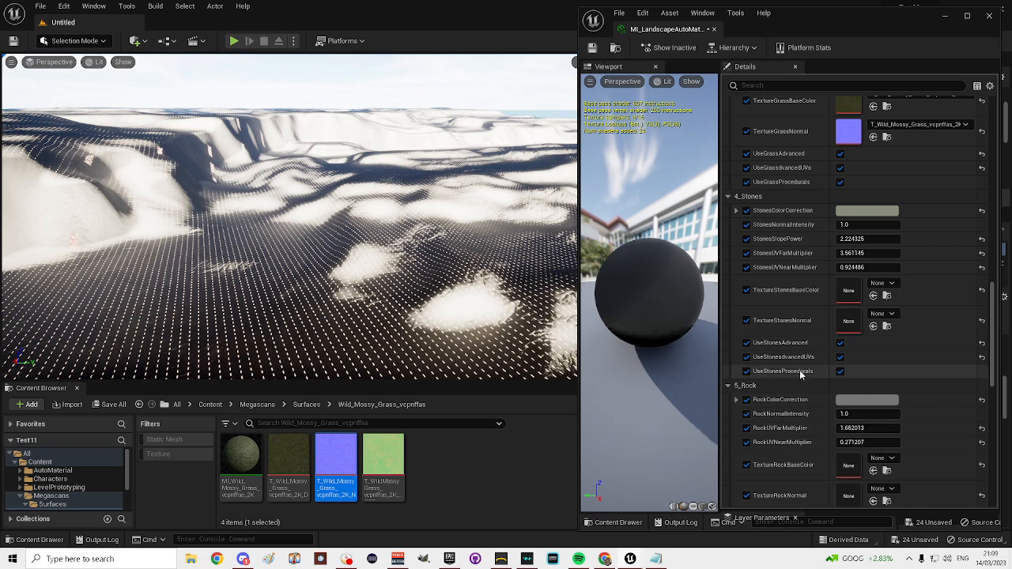
{"action": "scroll", "coordinate": [807, 303], "scroll_direction": "up", "scroll_amount": 2}
{"action": "scroll", "coordinate": [808, 317], "scroll_direction": "up", "scroll_amount": 2}
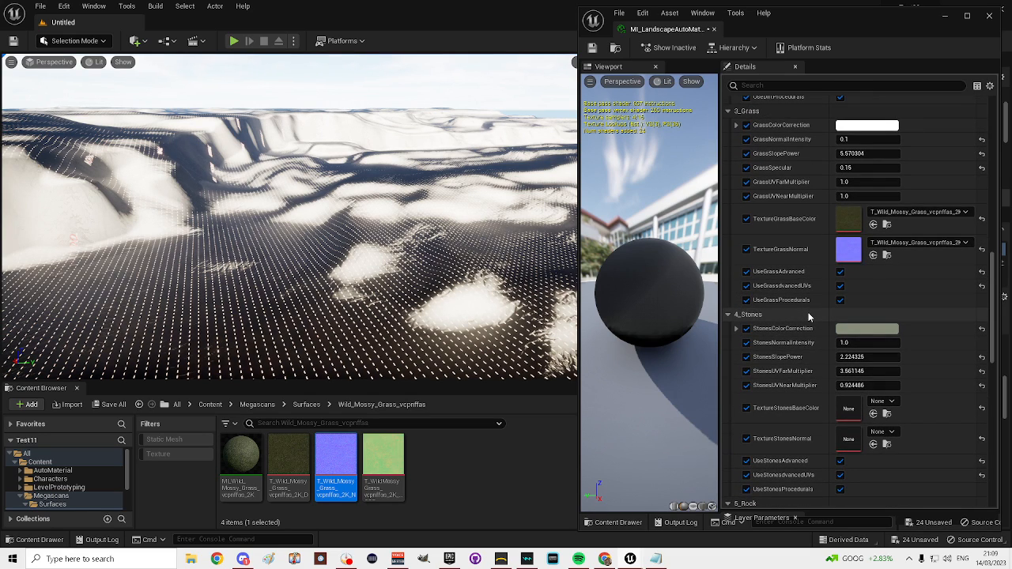
{"action": "scroll", "coordinate": [808, 316], "scroll_direction": "down", "scroll_amount": 4}
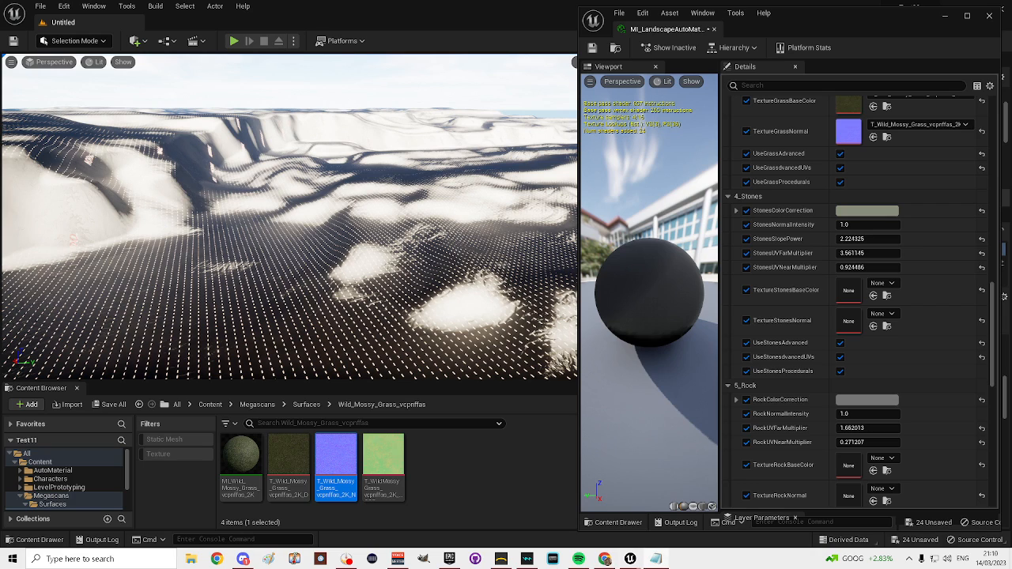
- Switch to Quixel_Assets_Guide.txt in Notepad, copy the Mossy_Rocky_Ground asset code vcqhcig, and minimize the guide
{"action": "left_click_drag", "start_coordinate": [1011, 124], "coordinate": [215, 75]}
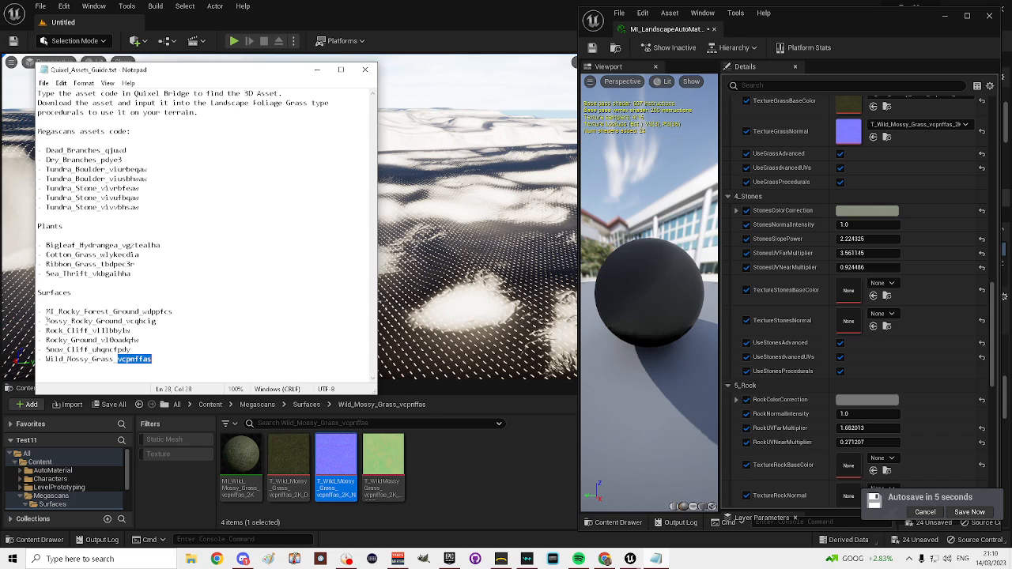
{"action": "left_click_drag", "start_coordinate": [47, 322], "coordinate": [161, 322]}
{"action": "left_click", "coordinate": [127, 321]}
{"action": "right_click", "coordinate": [142, 321]}
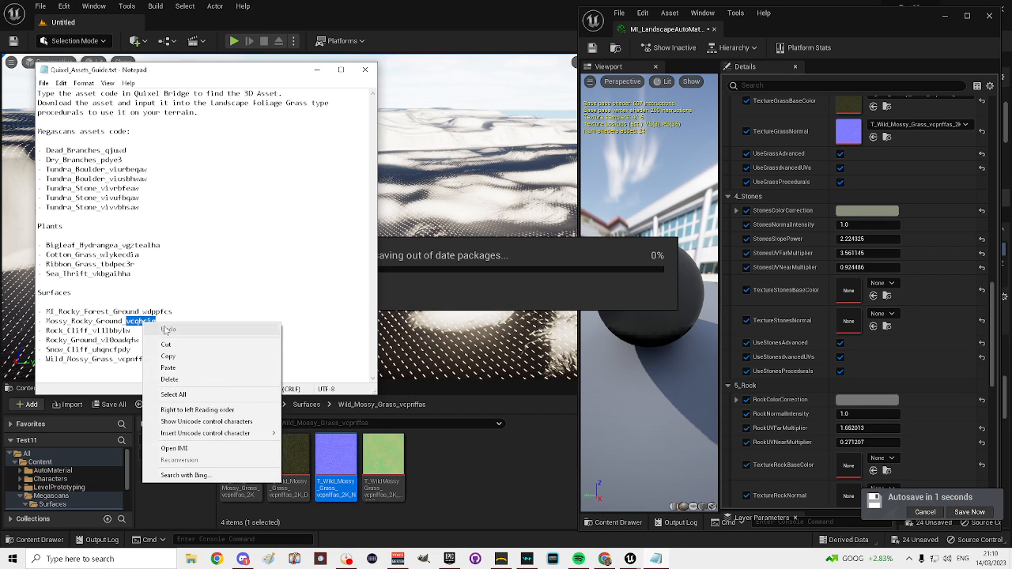
{"action": "left_click", "coordinate": [162, 355]}
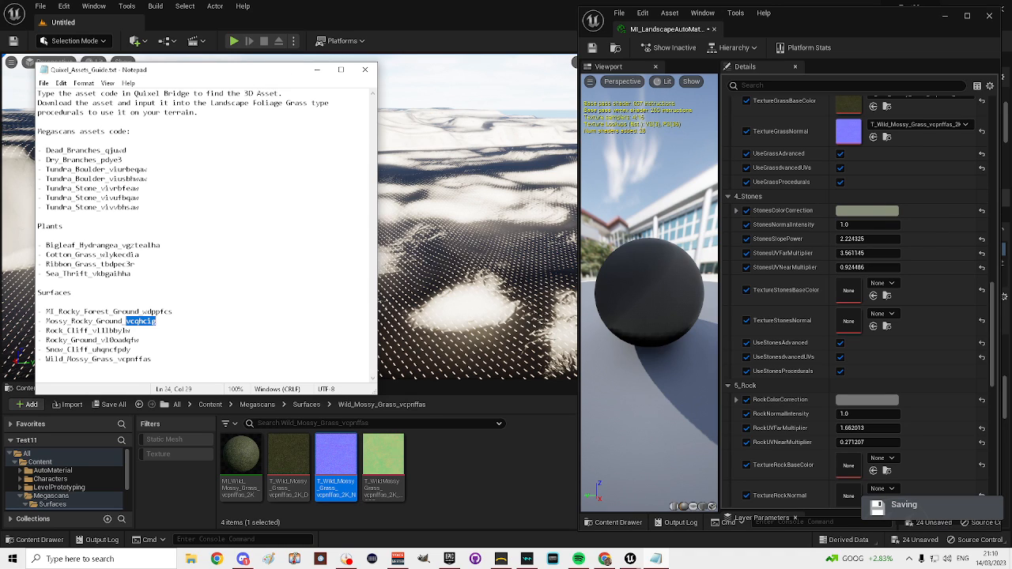
{"action": "left_click", "coordinate": [317, 70]}
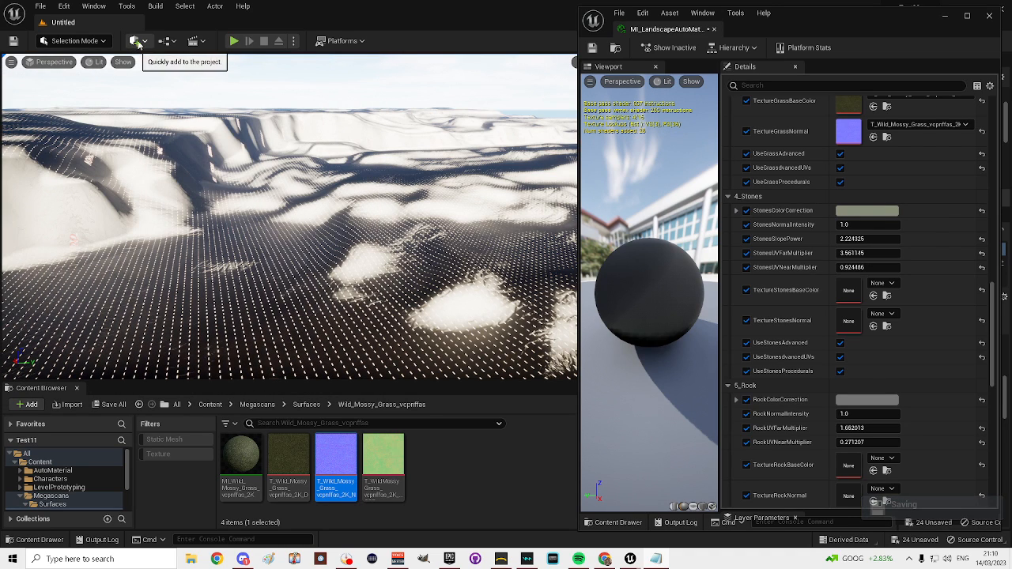
- Open Quixel Bridge, clear the previous search term, and search for the asset code vcqhcig
{"action": "left_click", "coordinate": [138, 44]}
{"action": "left_click", "coordinate": [158, 78]}
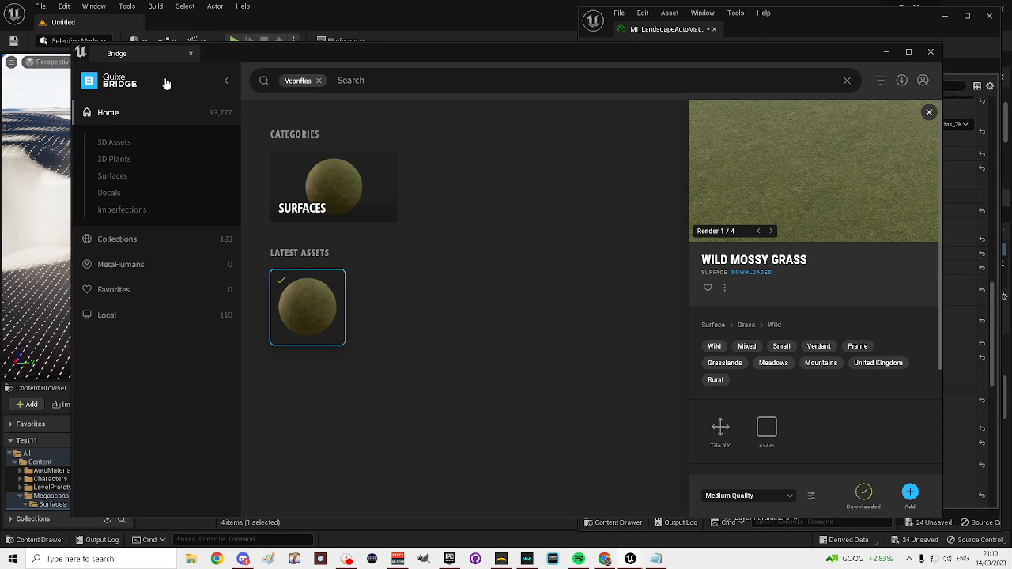
{"action": "left_click", "coordinate": [319, 80]}
{"action": "left_click", "coordinate": [303, 80]}
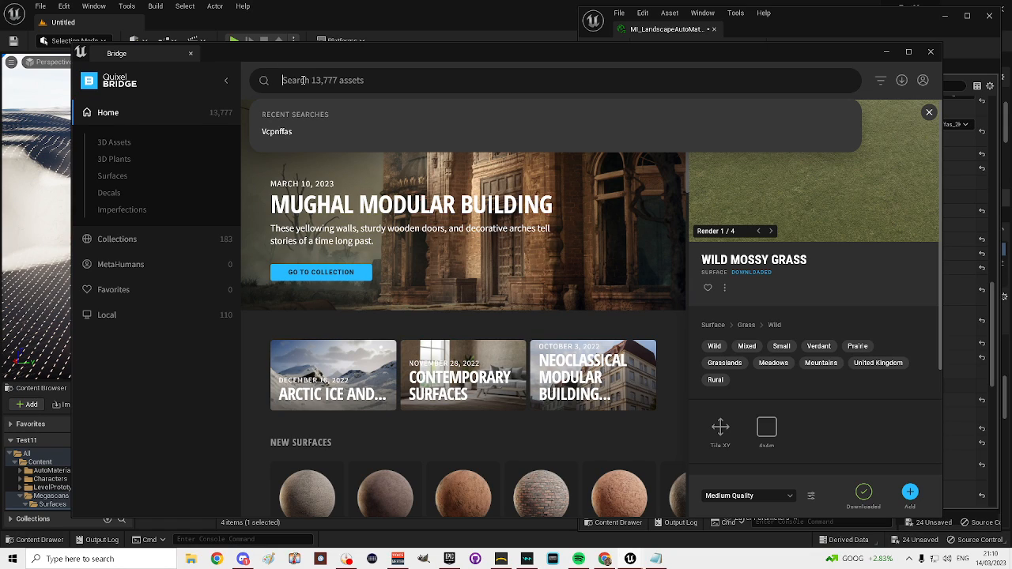
{"action": "type", "text": "vcqhtig"}
{"action": "key", "text": "Return"}
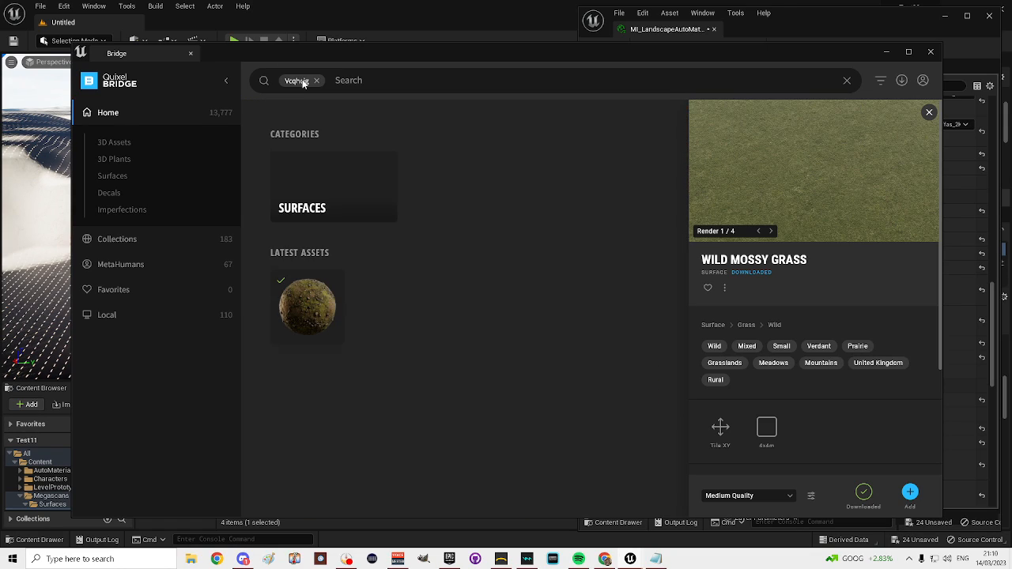
- Add the Mossy Rocky Ground surface to the project at Medium Quality and move Bridge off the editor
{"action": "left_click", "coordinate": [317, 301]}
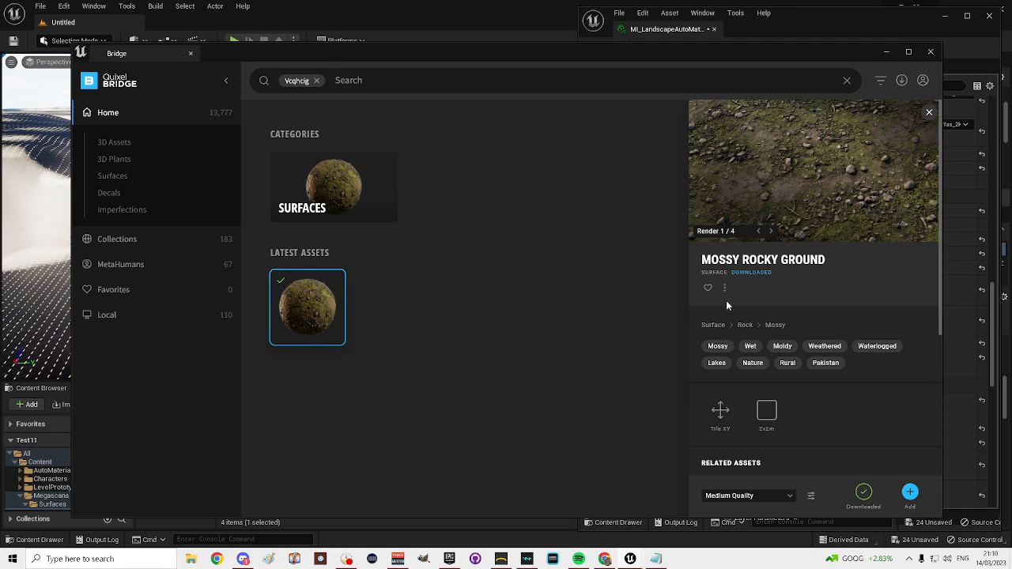
{"action": "left_click", "coordinate": [864, 492]}
{"action": "left_click", "coordinate": [910, 492]}
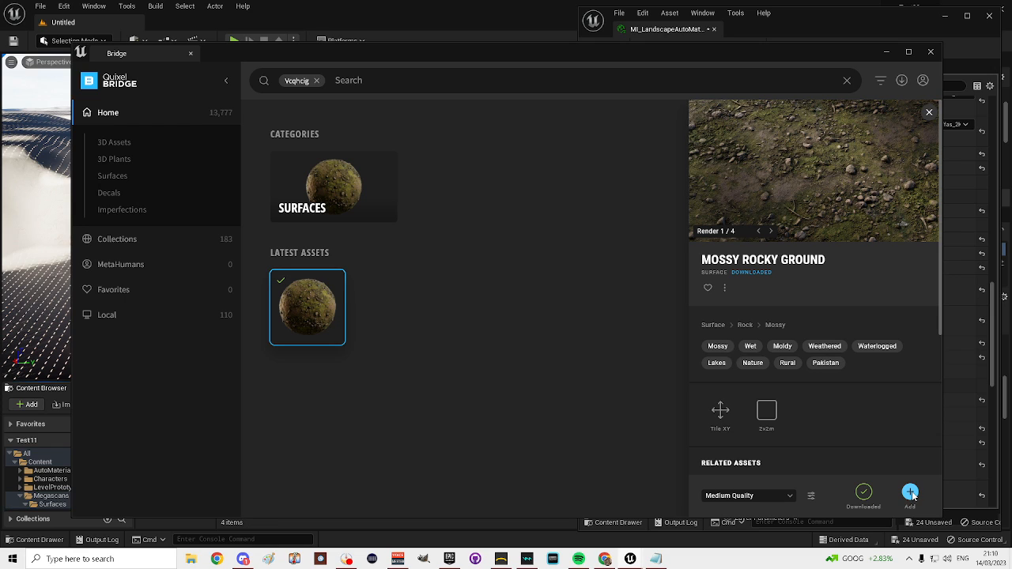
{"action": "left_click_drag", "start_coordinate": [487, 53], "coordinate": [1011, 63]}
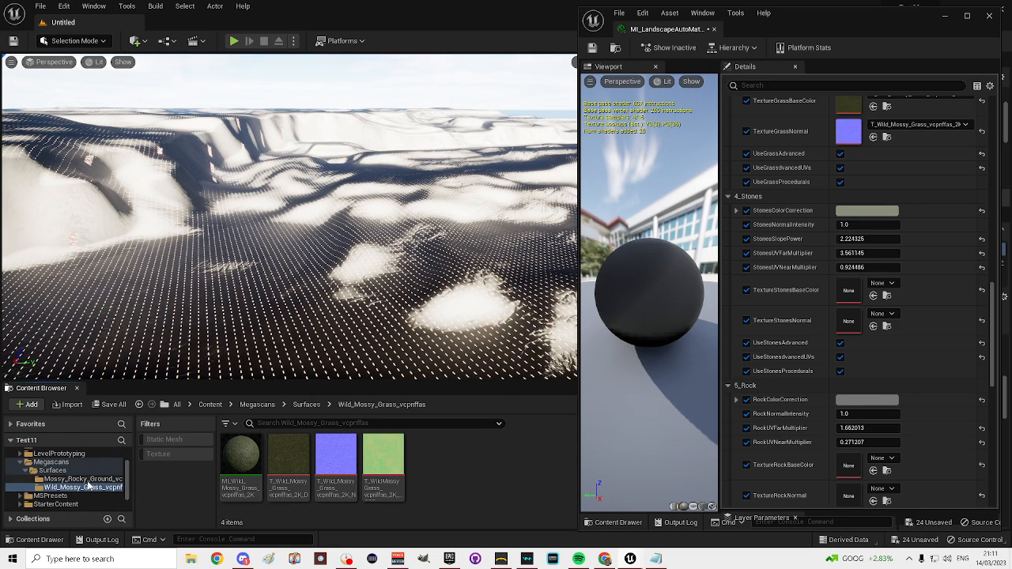
- In the 2_Dirt group, assign T_Mossy_Rocky_Ground_vcqhcig_2K_D to TextureDirtBaseColor and T_Mossy_Rocky_Ground_vcqhcig_2K_N to TextureDirtNormal
{"action": "left_click", "coordinate": [83, 479]}
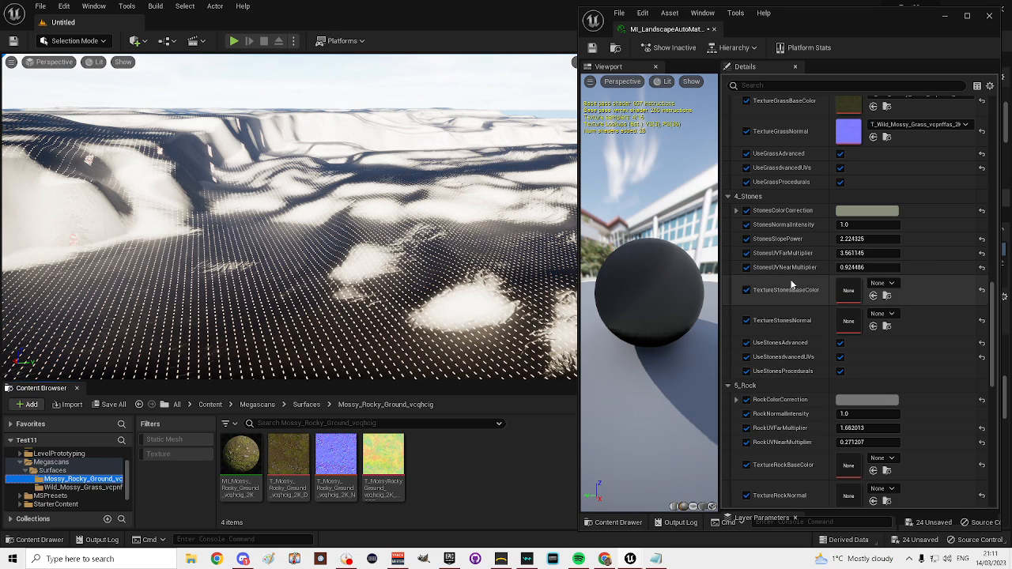
{"action": "scroll", "coordinate": [787, 277], "scroll_direction": "up", "scroll_amount": 5}
{"action": "scroll", "coordinate": [795, 287], "scroll_direction": "up", "scroll_amount": 6}
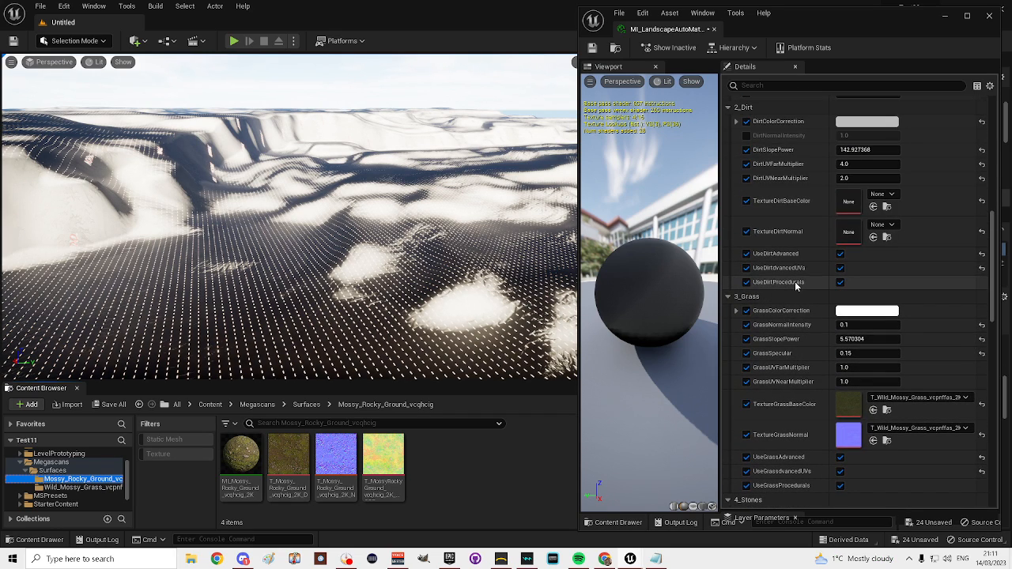
{"action": "scroll", "coordinate": [809, 283], "scroll_direction": "up", "scroll_amount": 1}
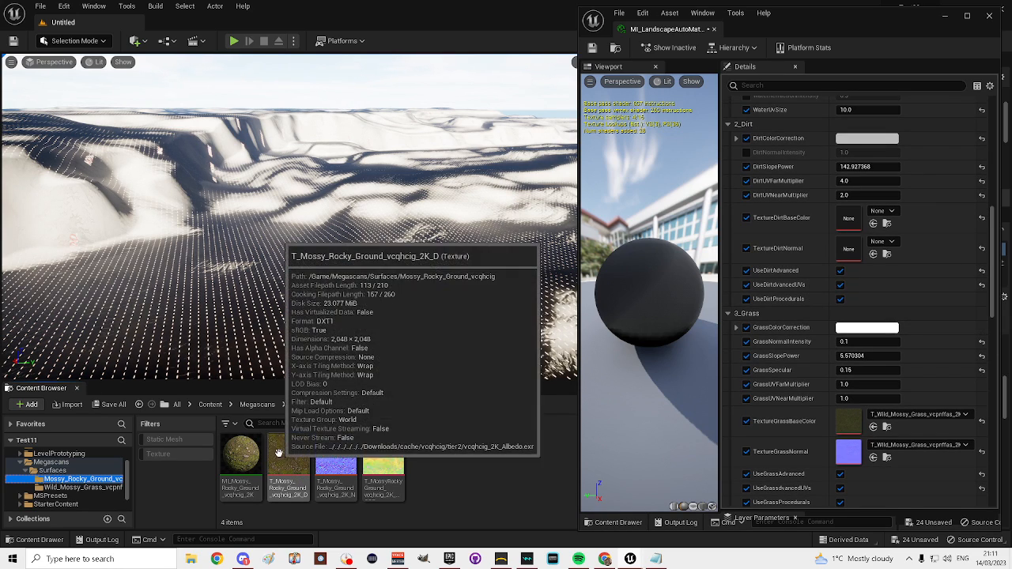
{"action": "left_click_drag", "start_coordinate": [288, 458], "coordinate": [845, 219]}
{"action": "left_click_drag", "start_coordinate": [333, 465], "coordinate": [850, 251]}
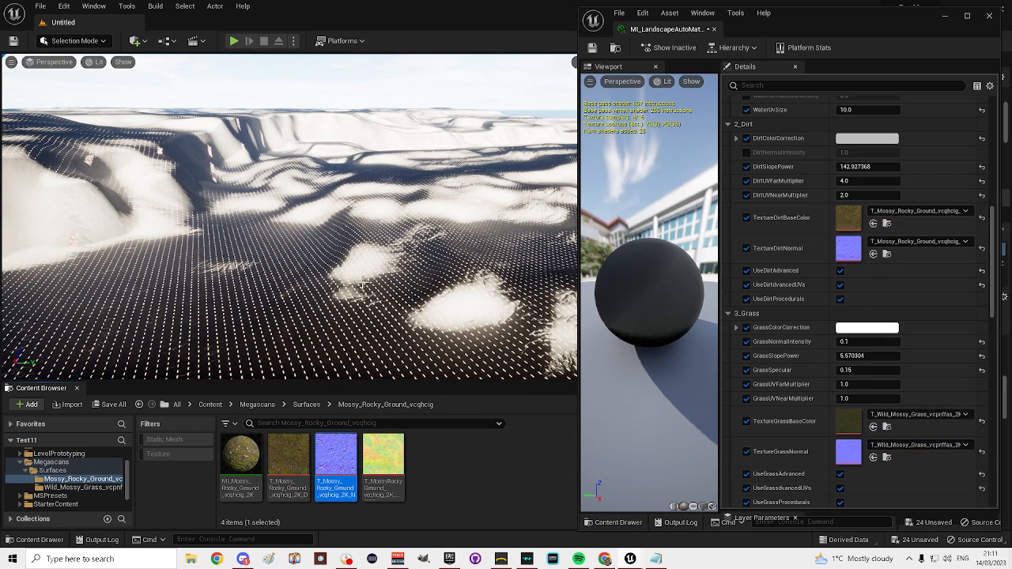
- Look across the terrain in the level and close the MI_LandscapeAutoMaterial editor window
{"action": "key", "text": "w"}
{"action": "mouse_move", "coordinate": [389, 274]}
{"action": "right_mouse_down"}
{"action": "mouse_move", "coordinate": [340, 324]}
{"action": "mouse_move", "coordinate": [427, 272]}
{"action": "mouse_move", "coordinate": [435, 210]}
{"action": "mouse_move", "coordinate": [419, 201]}
{"action": "mouse_move", "coordinate": [396, 218]}
{"action": "mouse_move", "coordinate": [395, 253]}
{"action": "mouse_move", "coordinate": [395, 198]}
{"action": "mouse_move", "coordinate": [395, 276]}
{"action": "right_mouse_up"}
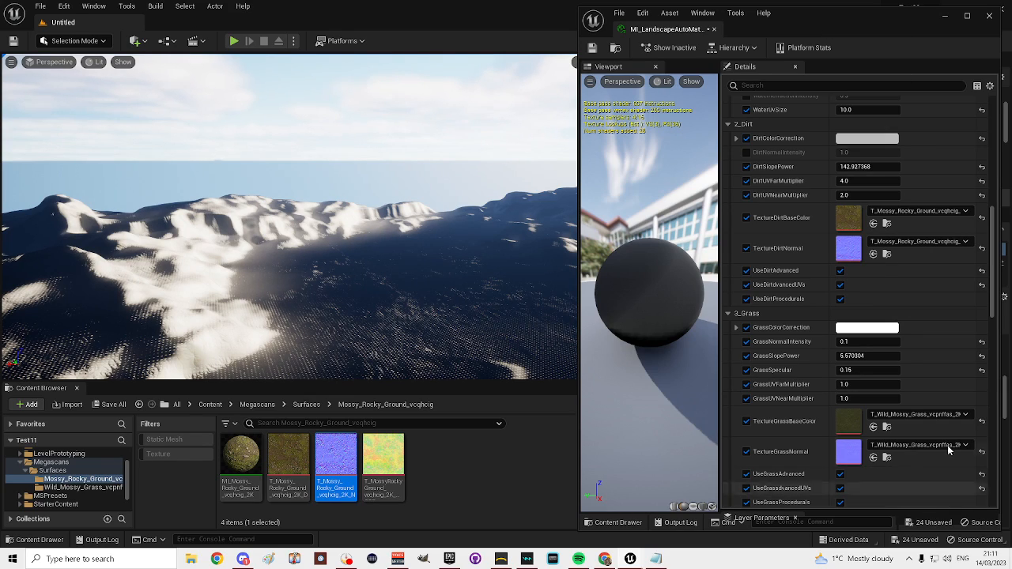
{"action": "left_click", "coordinate": [989, 17]}
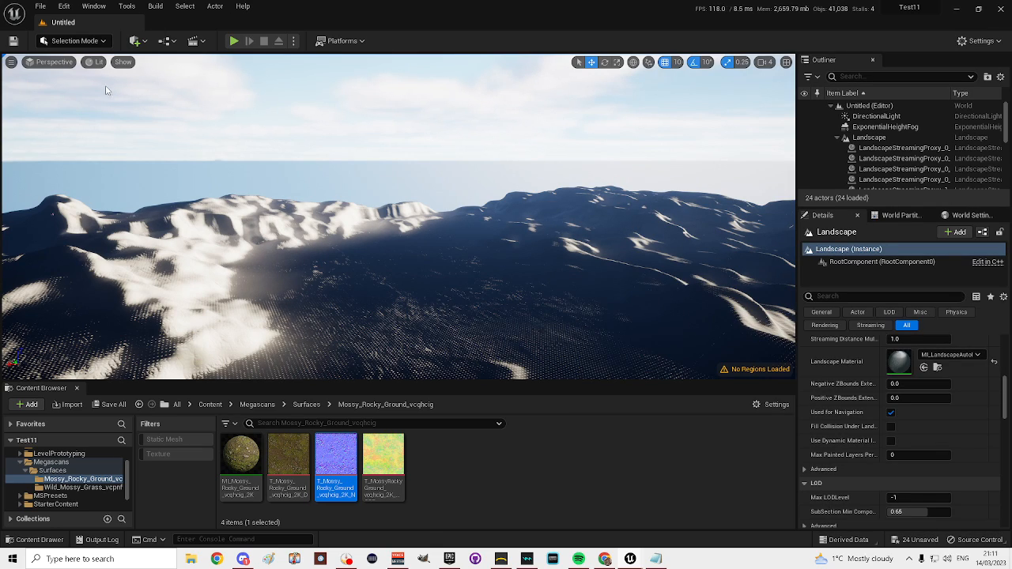
- Save the level as Test11 in a new folder named Maps under Content
{"action": "left_click", "coordinate": [14, 40]}
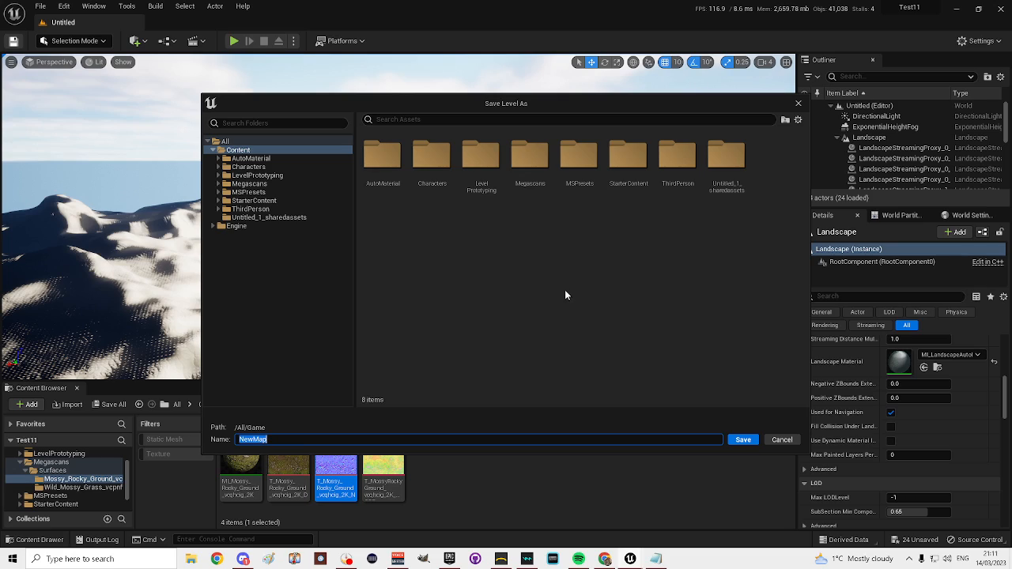
{"action": "right_click", "coordinate": [241, 151]}
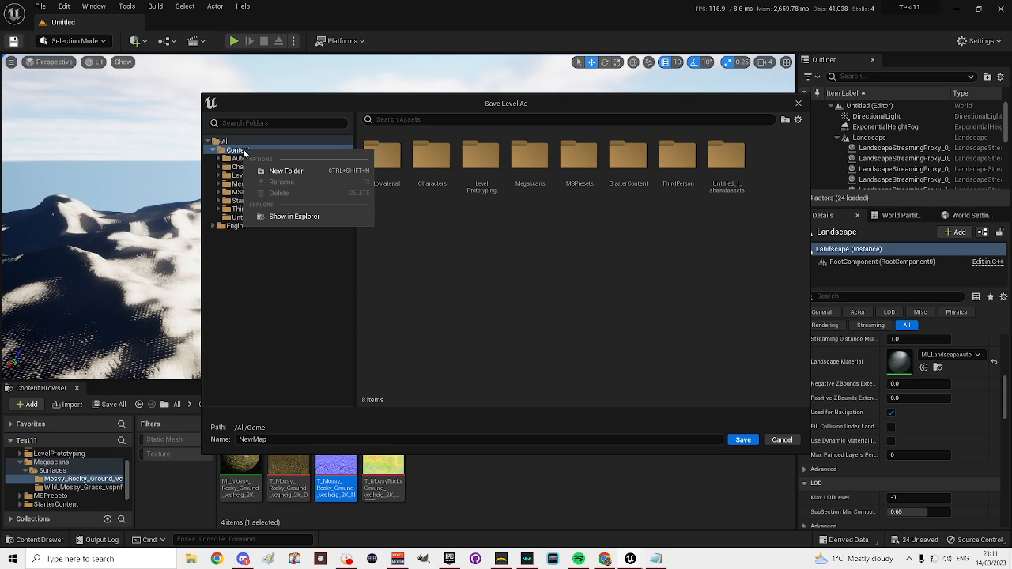
{"action": "left_click", "coordinate": [290, 170]}
{"action": "type", "text": "M"}
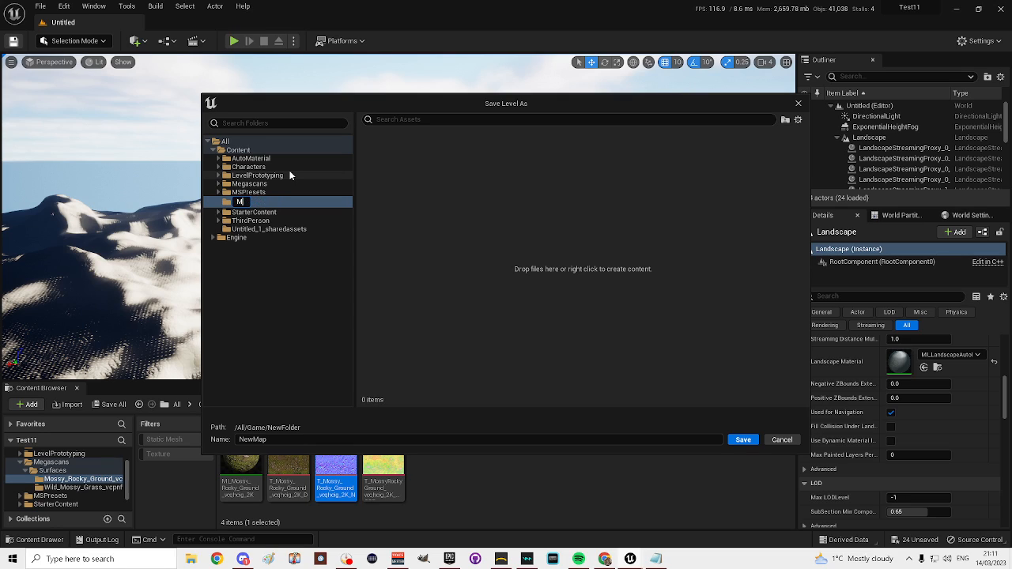
{"action": "type", "text": "aps"}
{"action": "key", "text": "Return"}
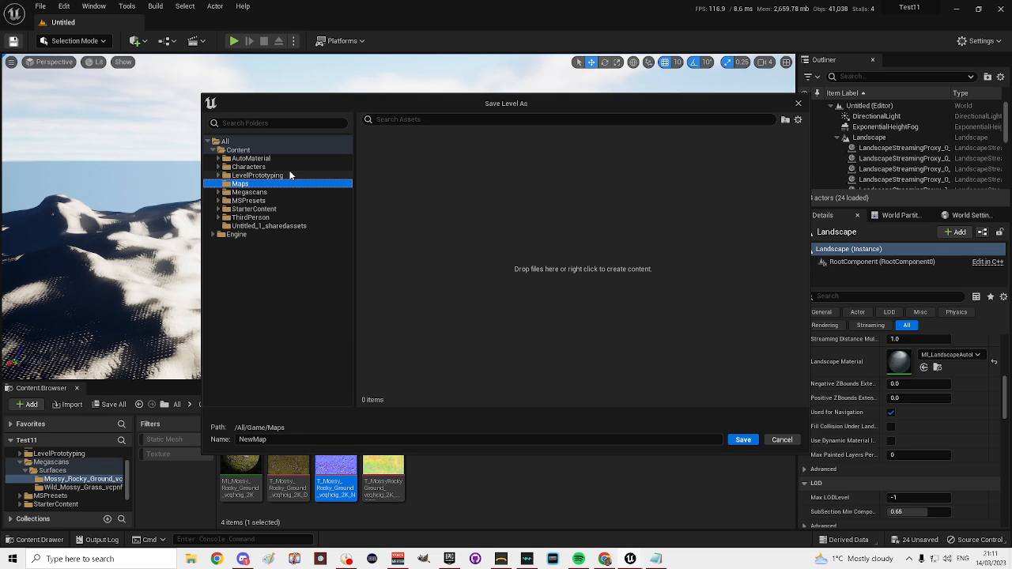
{"action": "left_click_drag", "start_coordinate": [286, 442], "coordinate": [246, 441]}
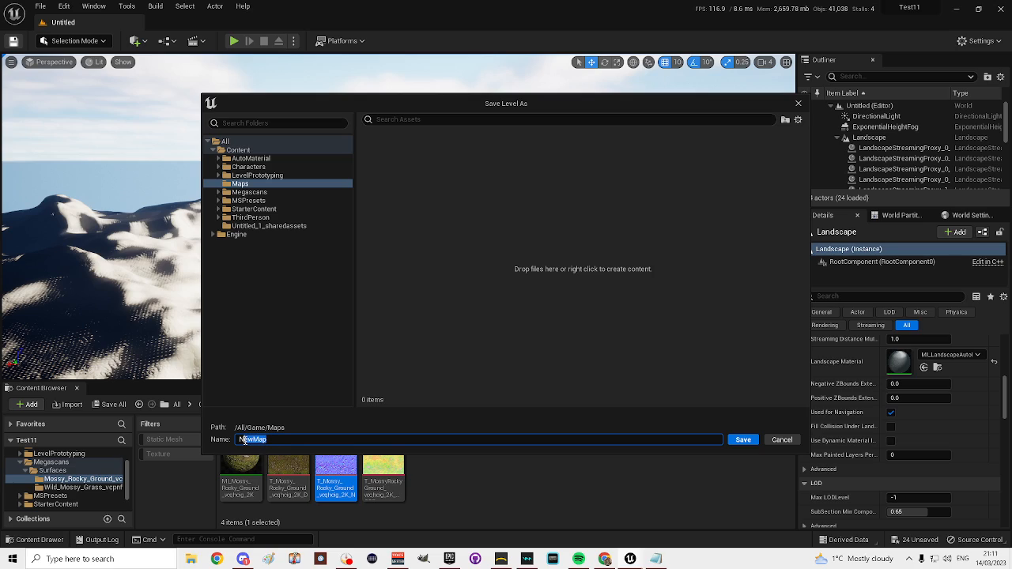
{"action": "type", "text": "Test11"}
{"action": "left_click", "coordinate": [747, 439]}
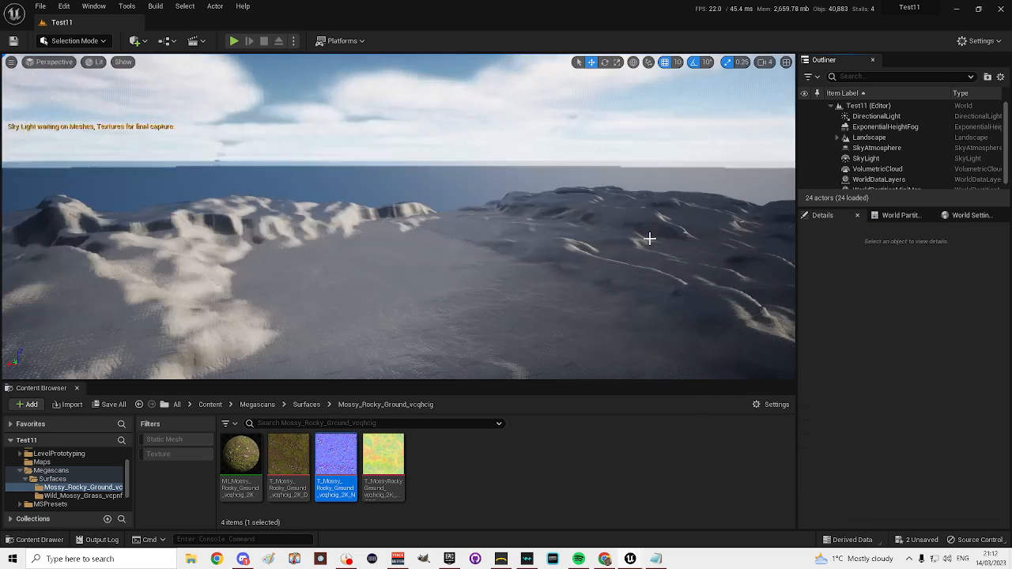
- Fly over the landscape and down to the ground to examine how the material covers the terrain
{"action": "right_click_drag", "start_coordinate": [608, 282], "coordinate": [221, 304]}
{"action": "key", "text": "w"}
{"action": "key", "text": "w"}
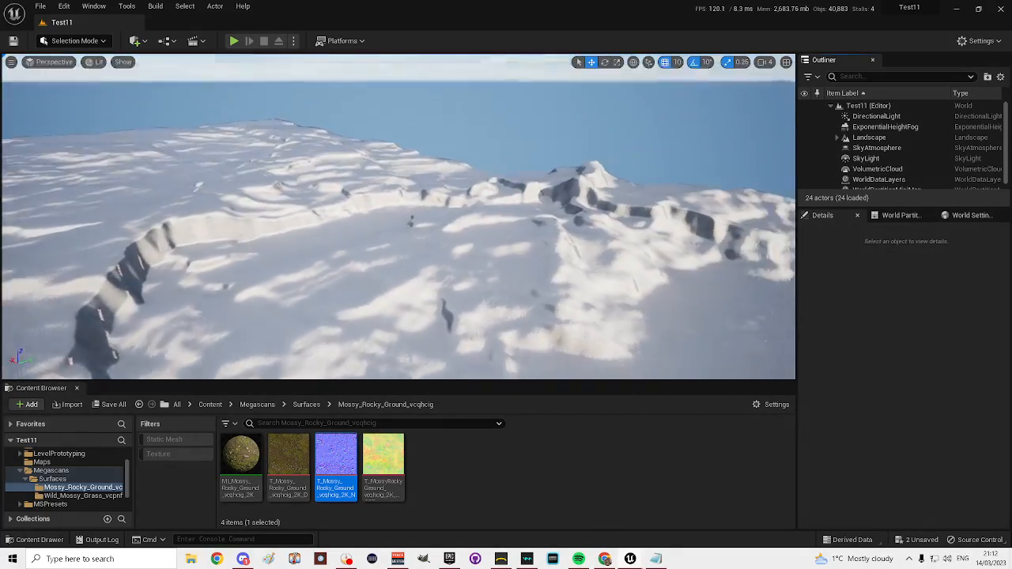
{"action": "right_click_drag", "start_coordinate": [398, 217], "coordinate": [596, 279]}
{"action": "key", "text": "w"}
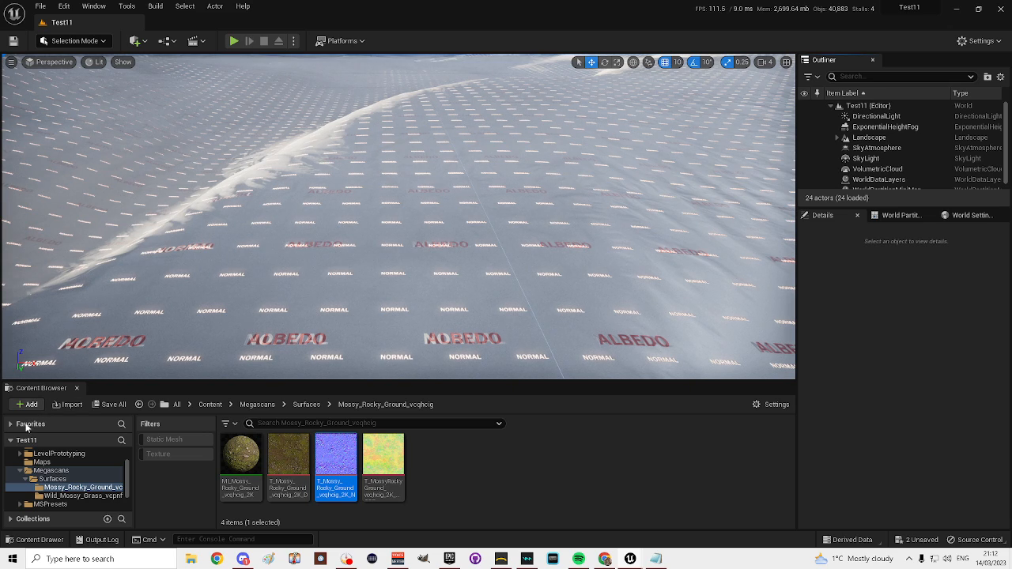
- Reopen MI_LandscapeAutoMaterial from the AutoMaterial folder and arrange its resized, taller window beside the level viewport
{"action": "scroll", "coordinate": [48, 473], "scroll_direction": "up", "scroll_amount": 2}
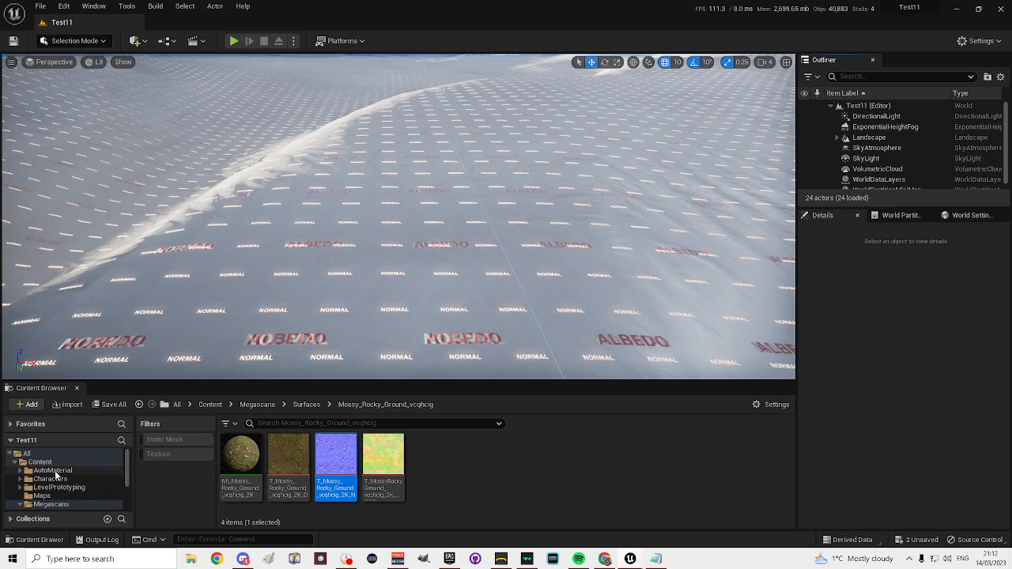
{"action": "left_click", "coordinate": [51, 471]}
{"action": "left_click", "coordinate": [486, 463]}
{"action": "double_click", "coordinate": [487, 462]}
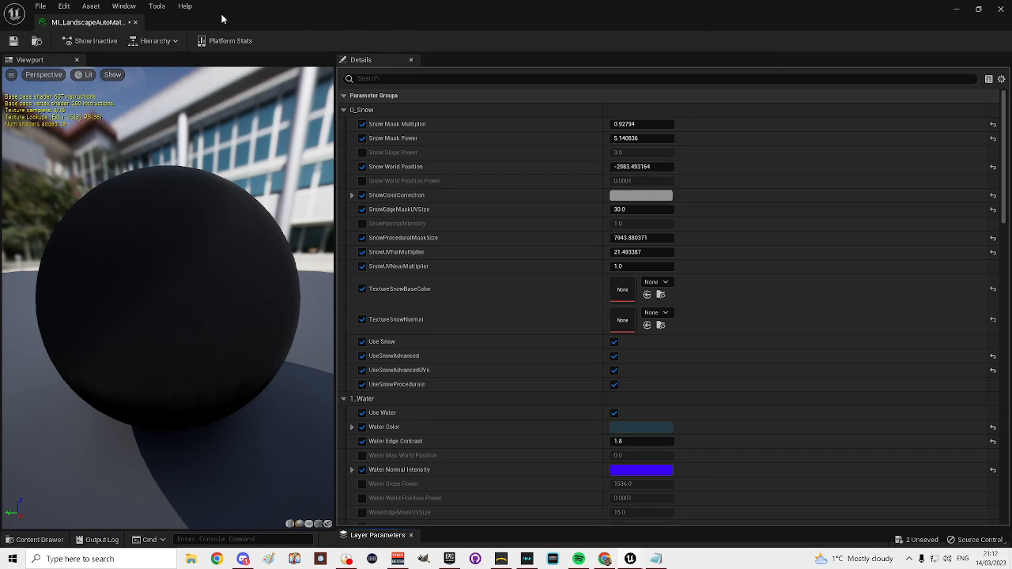
{"action": "left_click", "coordinate": [978, 9]}
{"action": "left_click_drag", "start_coordinate": [433, 67], "coordinate": [825, 38]}
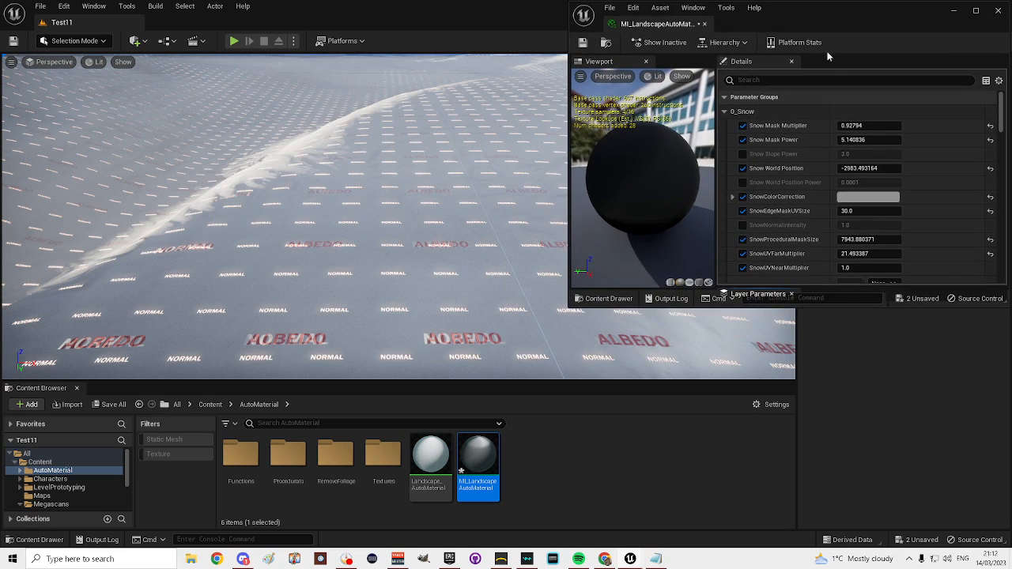
{"action": "left_click_drag", "start_coordinate": [847, 305], "coordinate": [845, 525]}
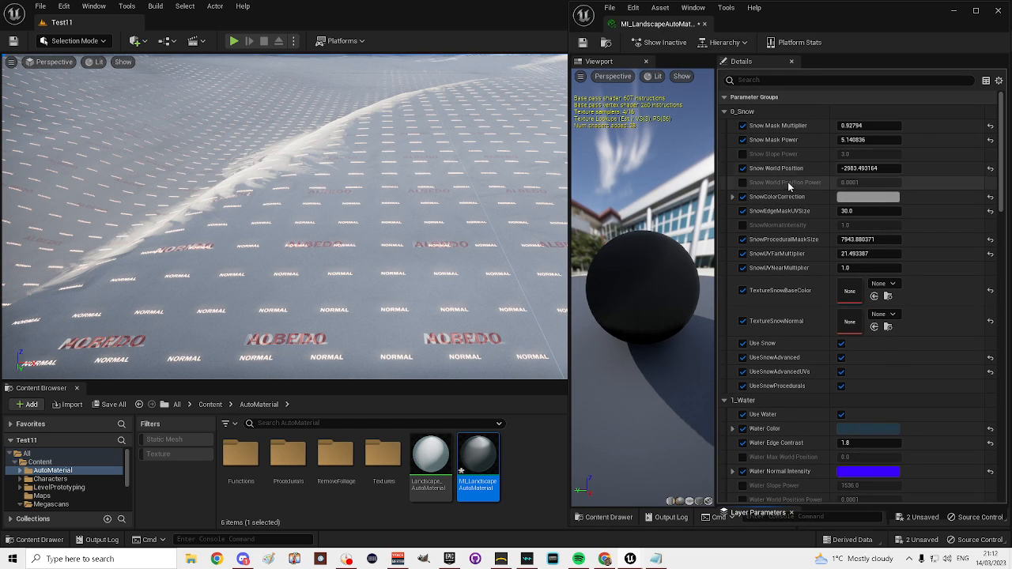
- Disable Use Water in the 1_Water group of the material instance
{"action": "scroll", "coordinate": [794, 198], "scroll_direction": "down", "scroll_amount": 3}
{"action": "scroll", "coordinate": [796, 211], "scroll_direction": "down", "scroll_amount": 3}
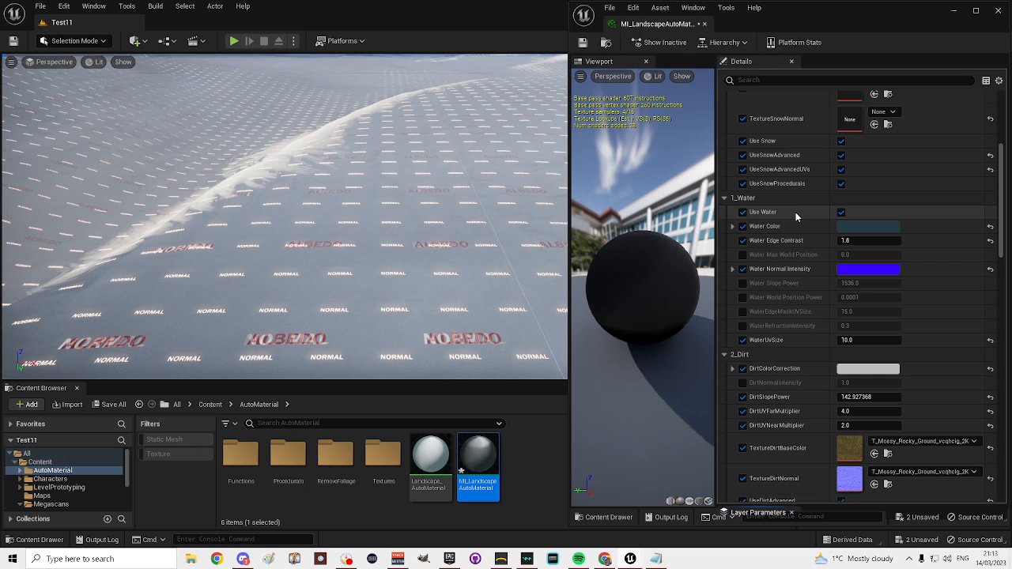
{"action": "scroll", "coordinate": [791, 214], "scroll_direction": "up", "scroll_amount": 2}
{"action": "scroll", "coordinate": [791, 215], "scroll_direction": "down", "scroll_amount": 2}
{"action": "scroll", "coordinate": [791, 214], "scroll_direction": "down", "scroll_amount": 1}
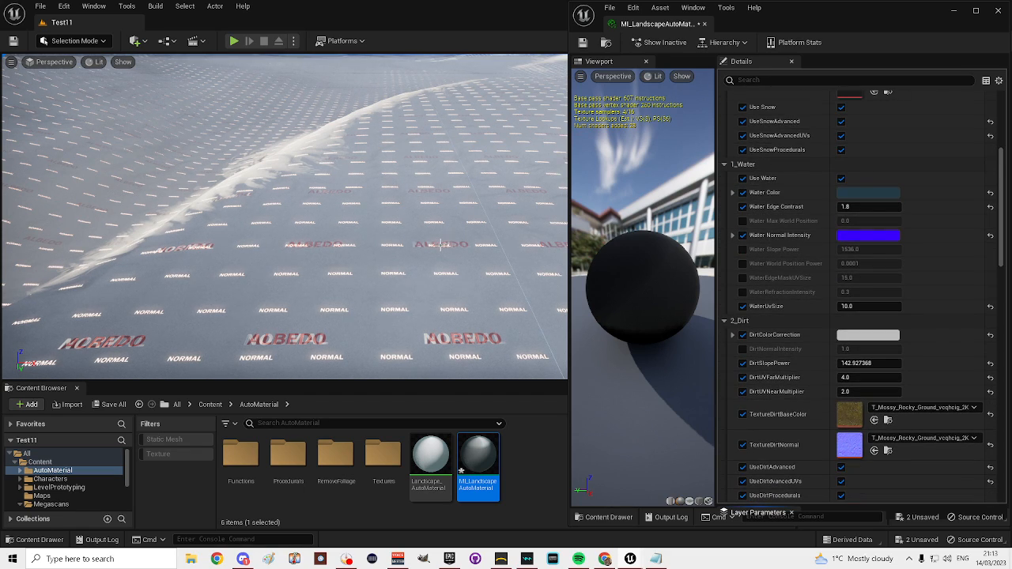
{"action": "left_click", "coordinate": [842, 179]}
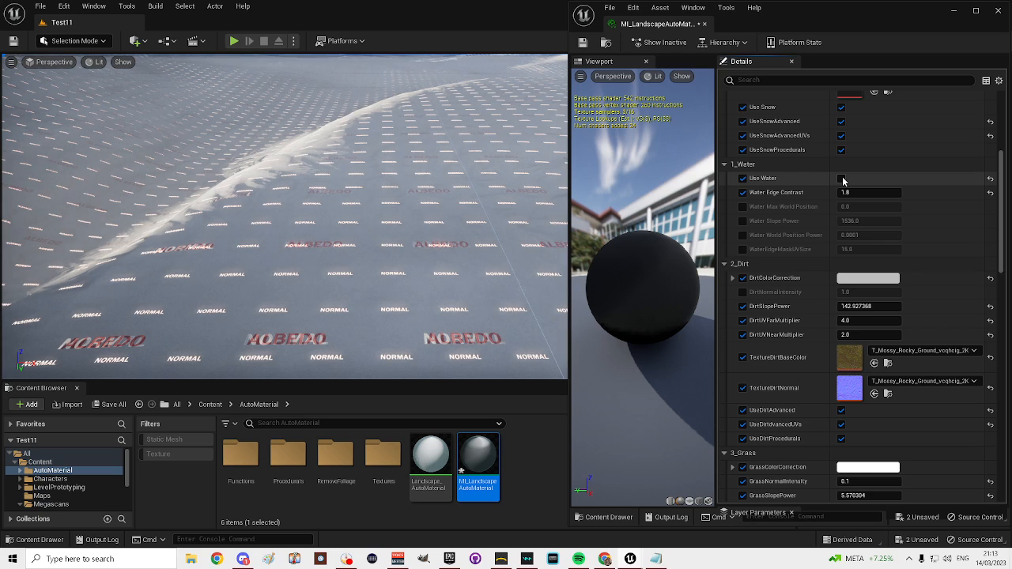
- Re-enable Use Water in the 1_Water group and view the landscape from several angles
{"action": "left_click", "coordinate": [842, 179]}
{"action": "right_click_drag", "start_coordinate": [417, 242], "coordinate": [556, 212]}
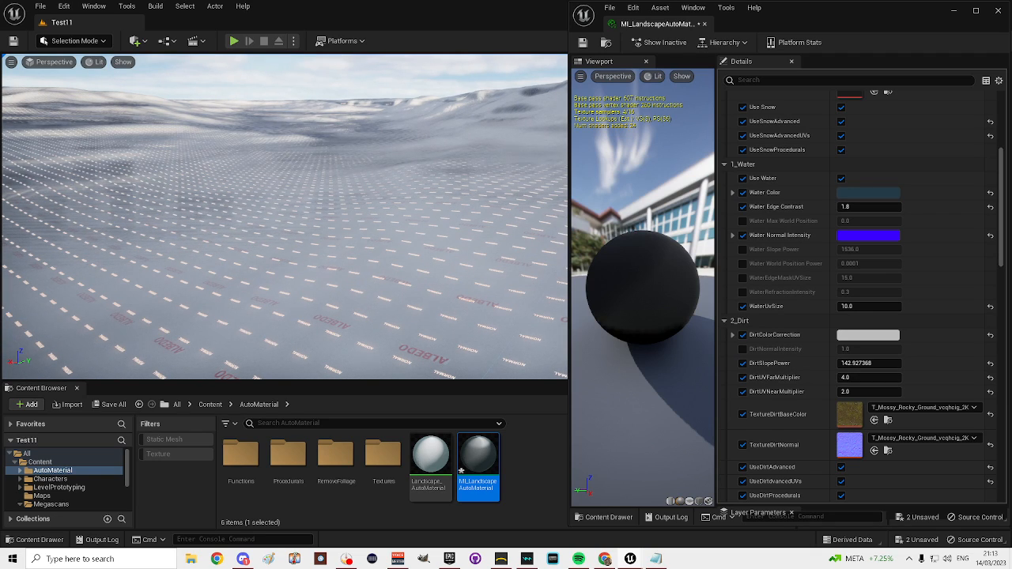
{"action": "right_click_drag", "start_coordinate": [557, 212], "coordinate": [522, 233]}
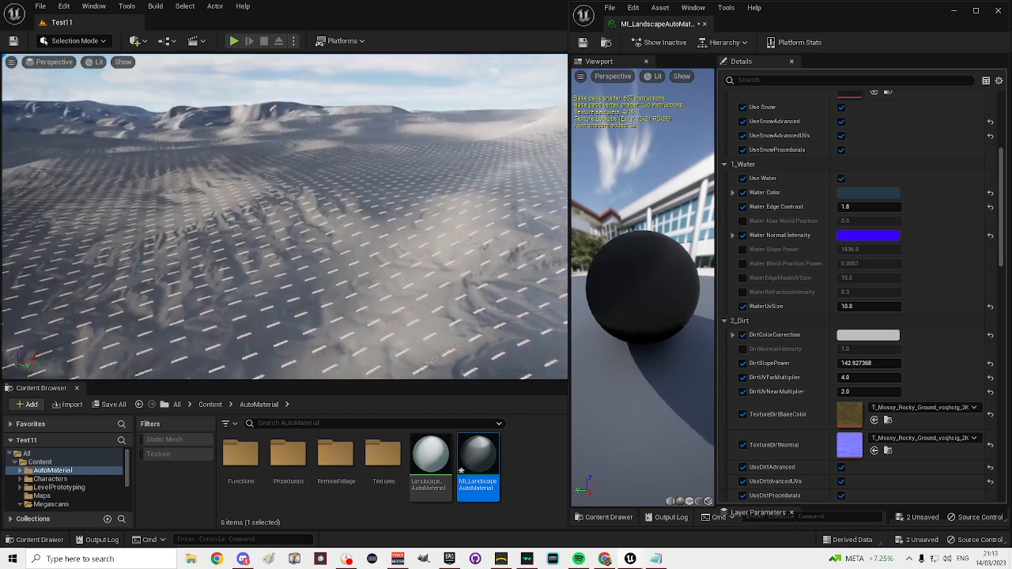
{"action": "right_click_drag", "start_coordinate": [285, 217], "coordinate": [305, 198]}
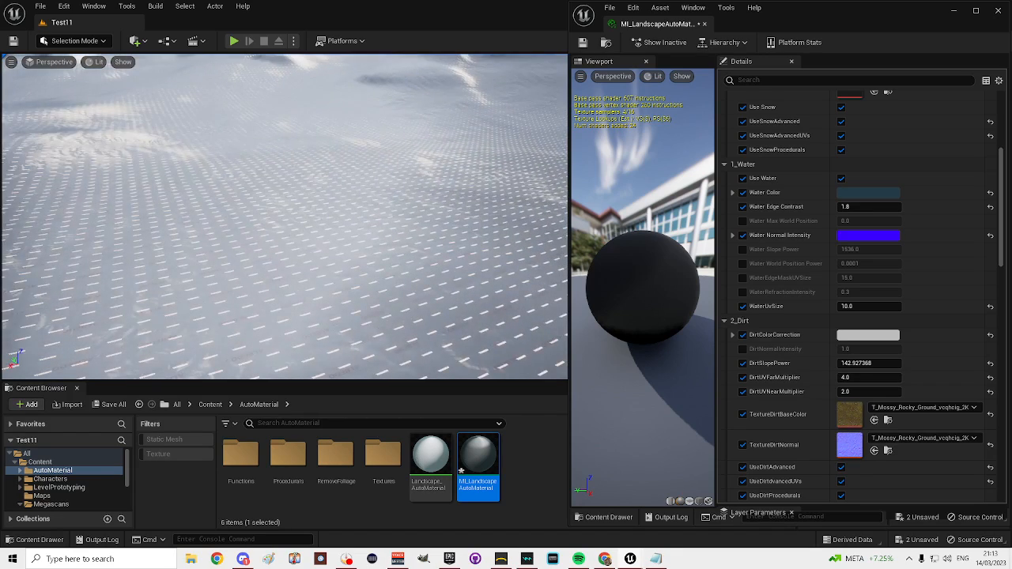
- Copy the Rock_Cliff asset code from Quixel_Assets_Guide.txt in Notepad for the empty 5_Rock texture slots
{"action": "scroll", "coordinate": [792, 213], "scroll_direction": "down", "scroll_amount": 5}
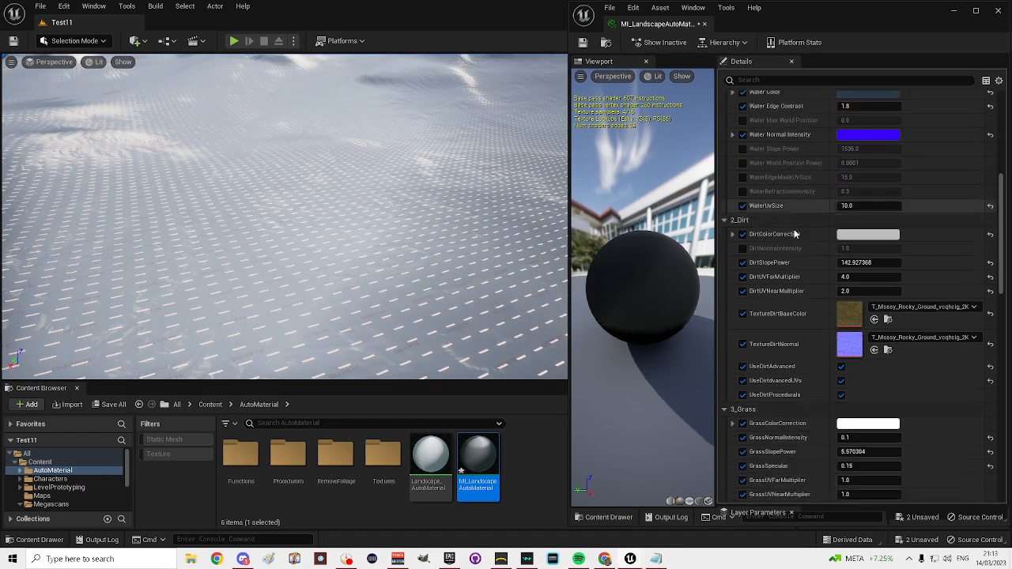
{"action": "scroll", "coordinate": [801, 251], "scroll_direction": "down", "scroll_amount": 8}
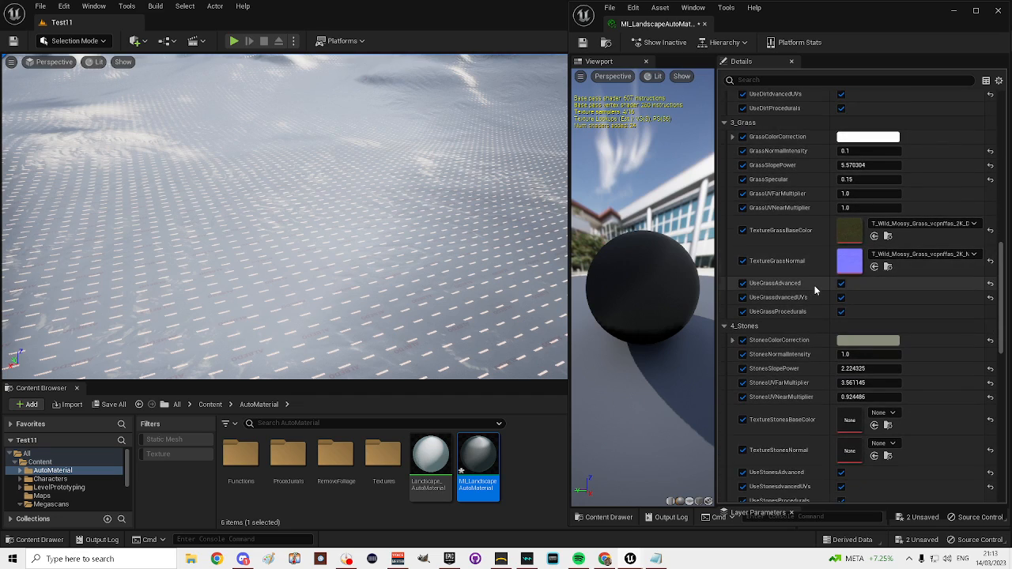
{"action": "scroll", "coordinate": [815, 285], "scroll_direction": "down", "scroll_amount": 1}
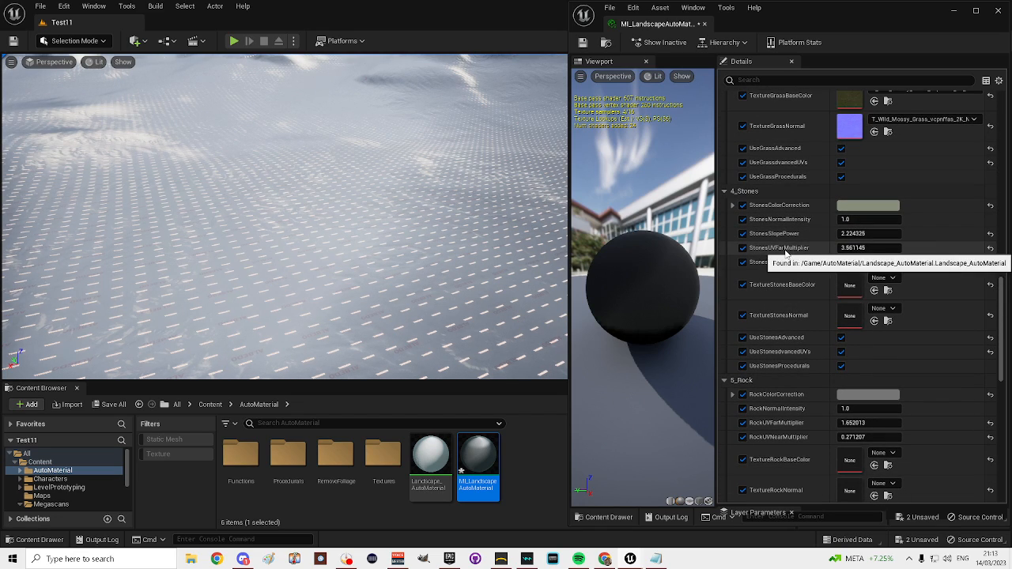
{"action": "scroll", "coordinate": [793, 248], "scroll_direction": "down", "scroll_amount": 5}
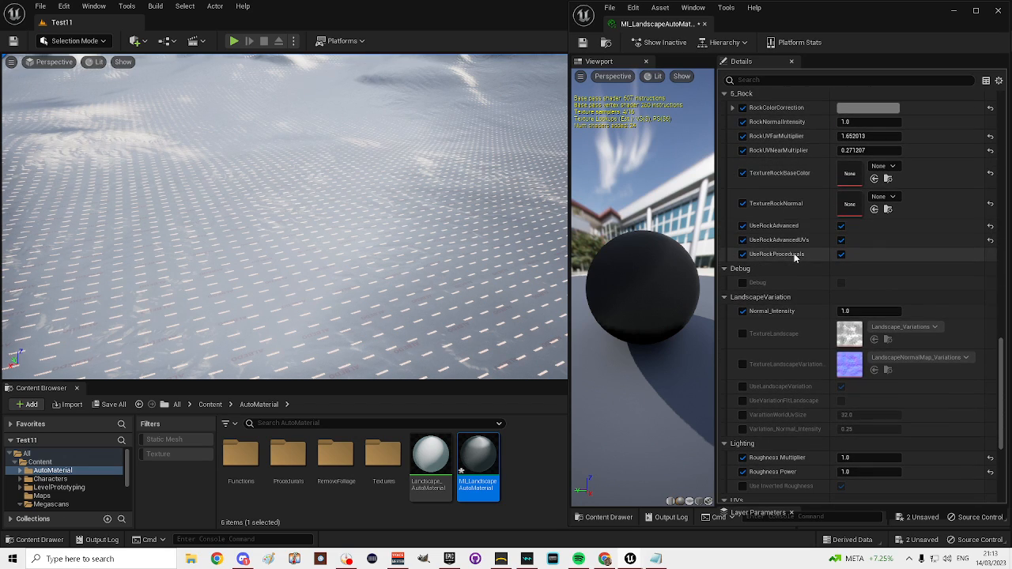
{"action": "scroll", "coordinate": [796, 254], "scroll_direction": "up", "scroll_amount": 2}
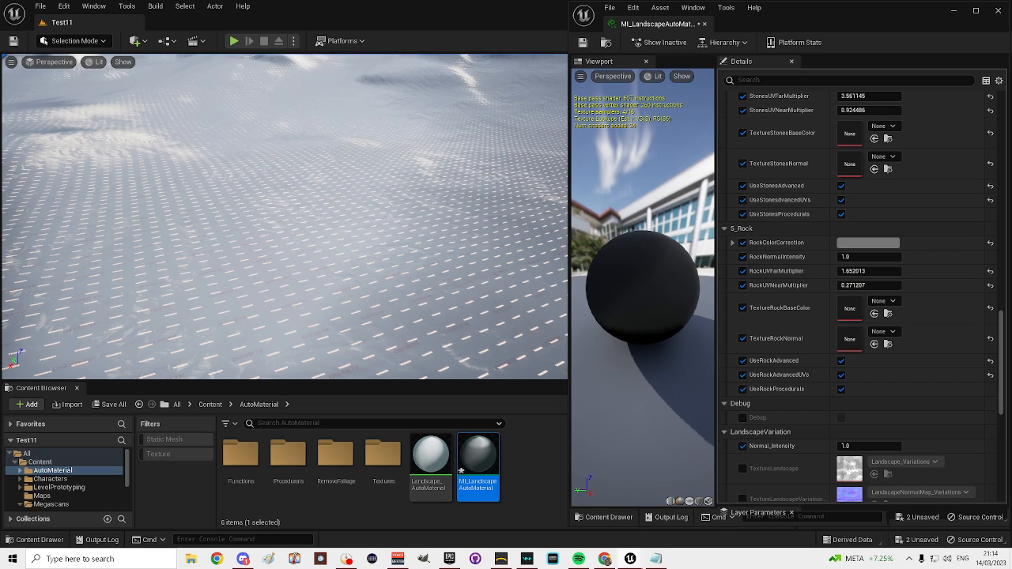
{"action": "left_click", "coordinate": [655, 559]}
{"action": "left_click_drag", "start_coordinate": [201, 117], "coordinate": [279, 70]}
{"action": "left_click", "coordinate": [164, 324]}
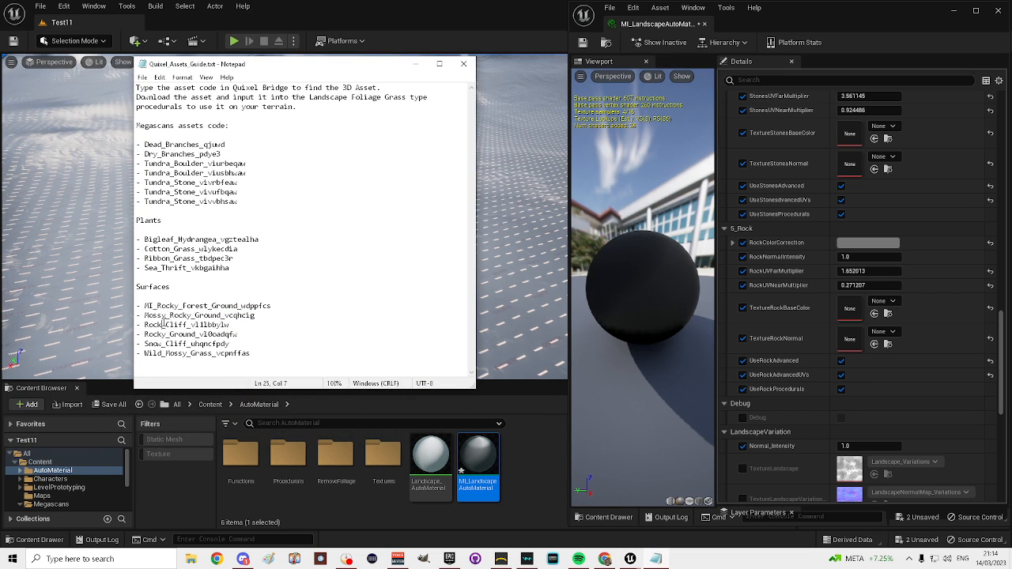
{"action": "left_click_drag", "start_coordinate": [192, 324], "coordinate": [231, 324]}
{"action": "right_click", "coordinate": [210, 325]}
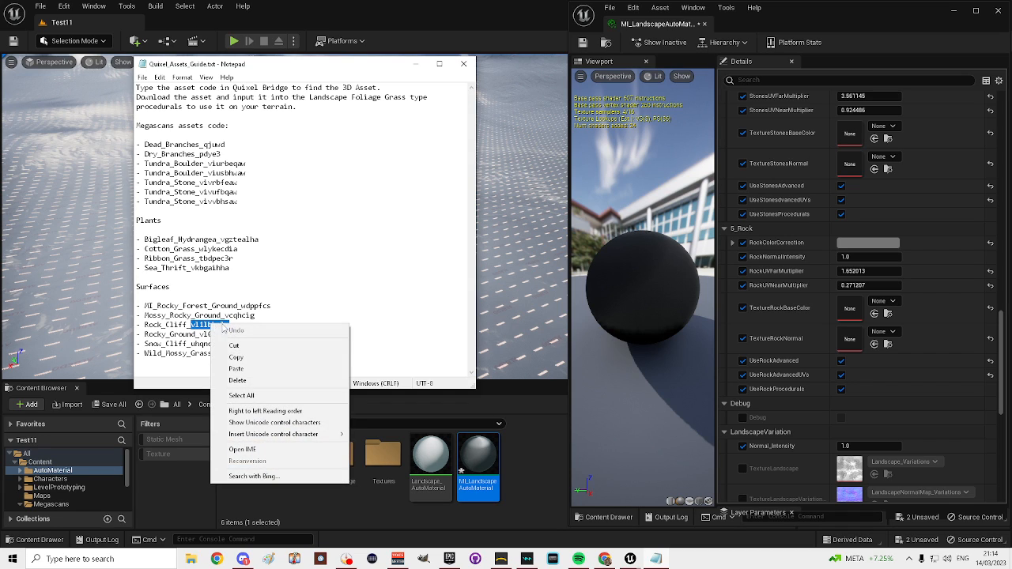
{"action": "left_click", "coordinate": [230, 356]}
{"action": "left_click_drag", "start_coordinate": [324, 70], "coordinate": [0, 95]}
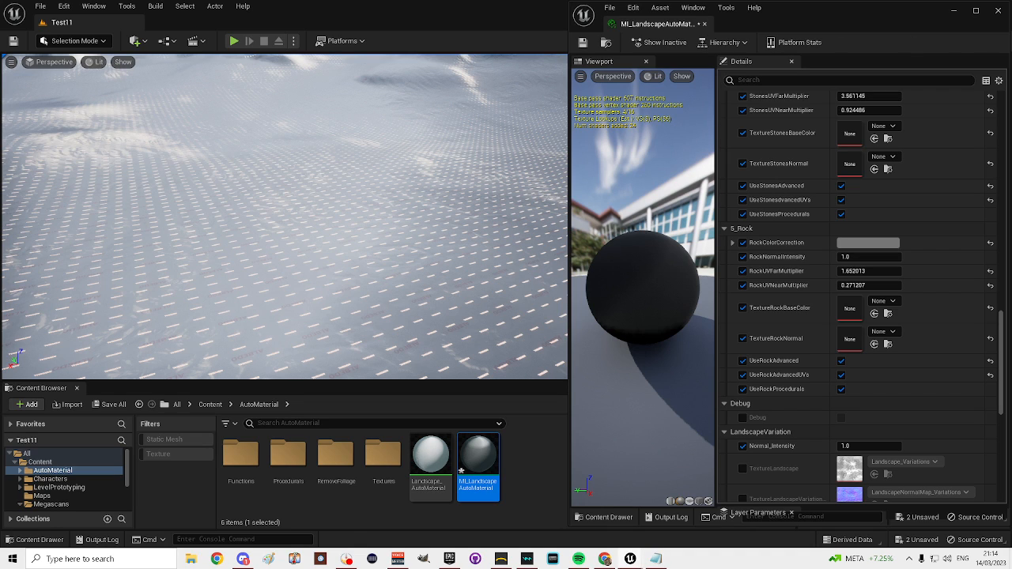
- Search Quixel Bridge for vl1lbbylw, download the Rock Cliff surface at Medium Quality and add it to the project
{"action": "left_click_drag", "start_coordinate": [1011, 47], "coordinate": [371, 52]}
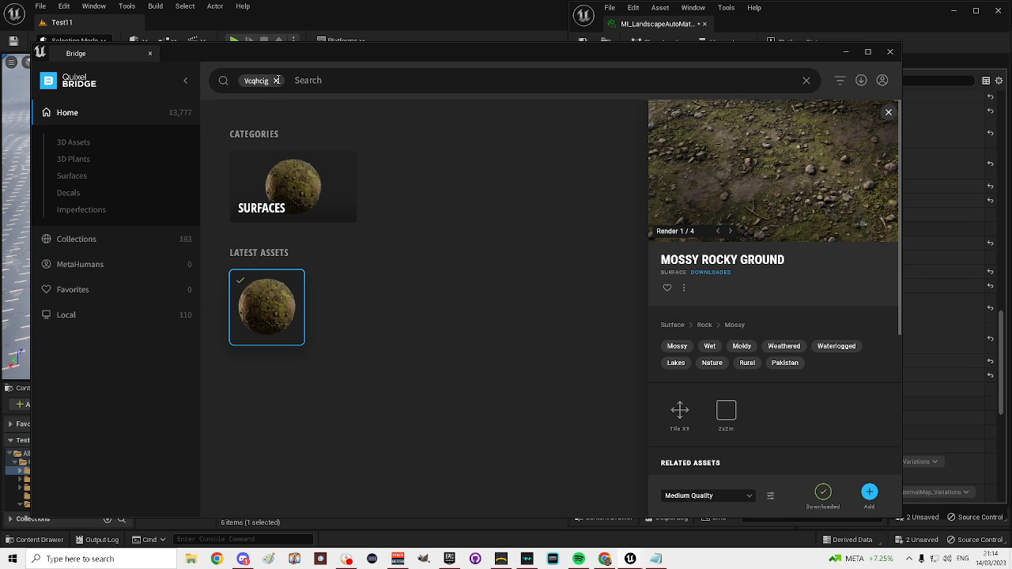
{"action": "left_click", "coordinate": [276, 80]}
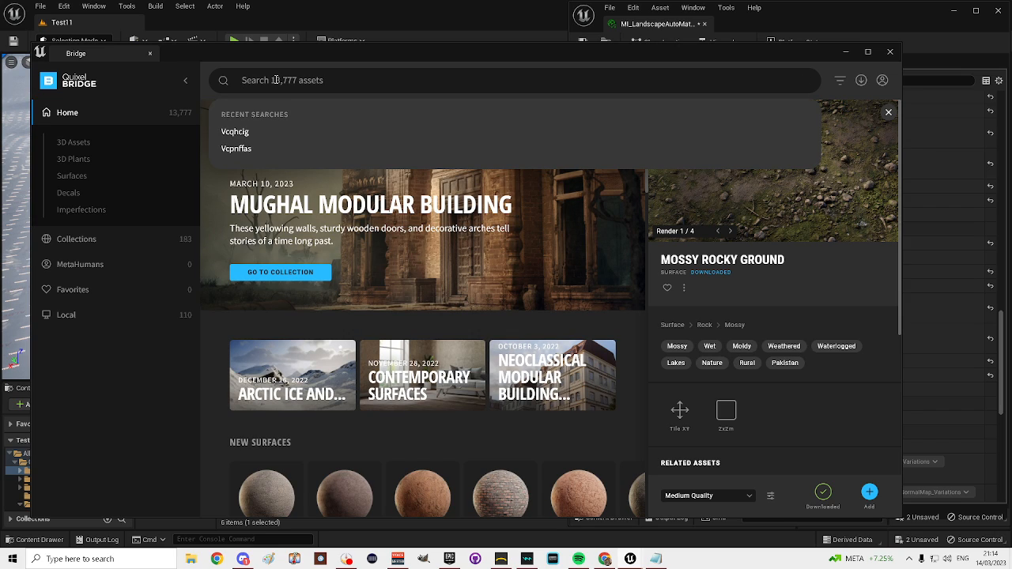
{"action": "key", "text": "ctrl+v"}
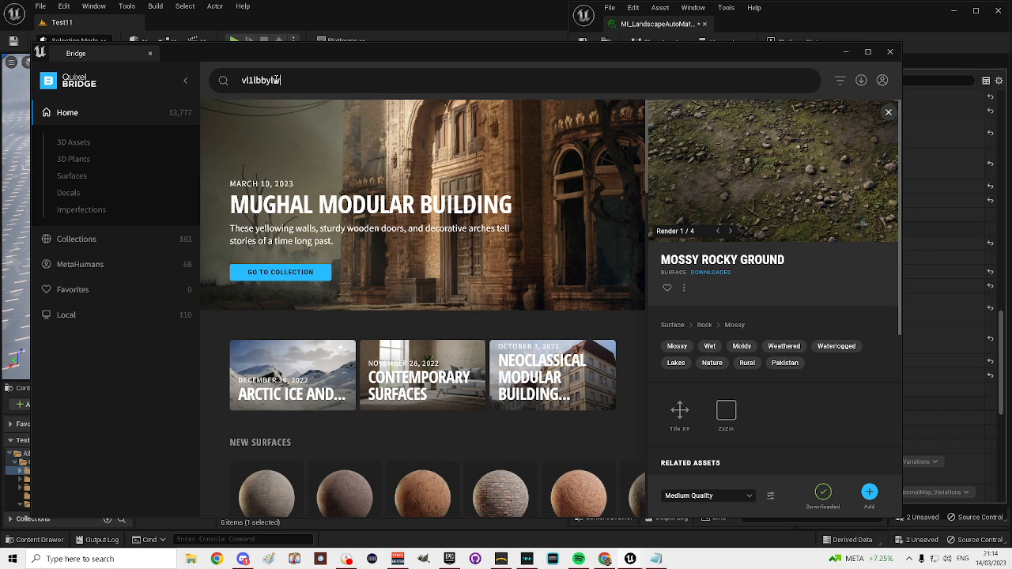
{"action": "key", "text": "Return"}
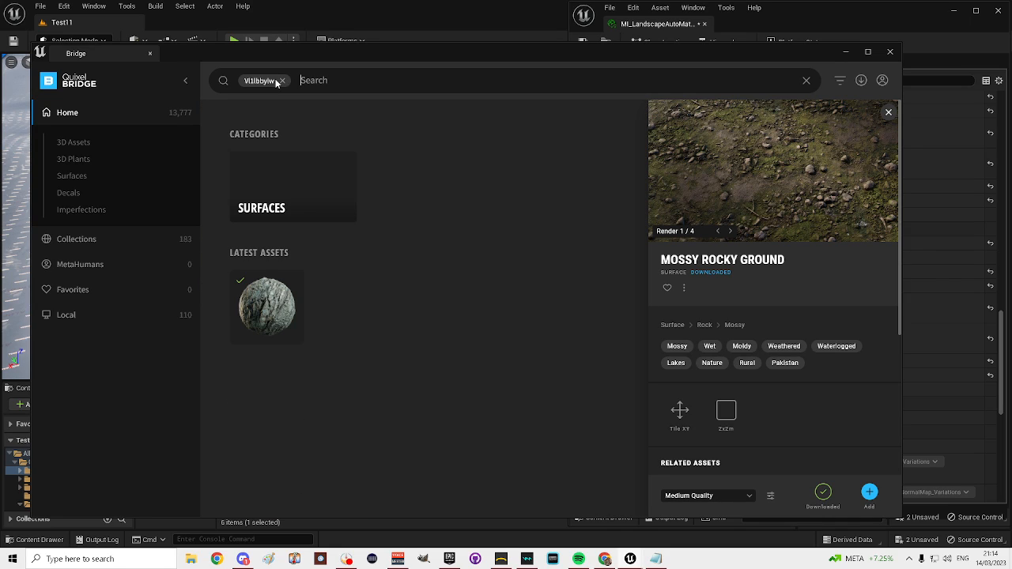
{"action": "left_click", "coordinate": [272, 309]}
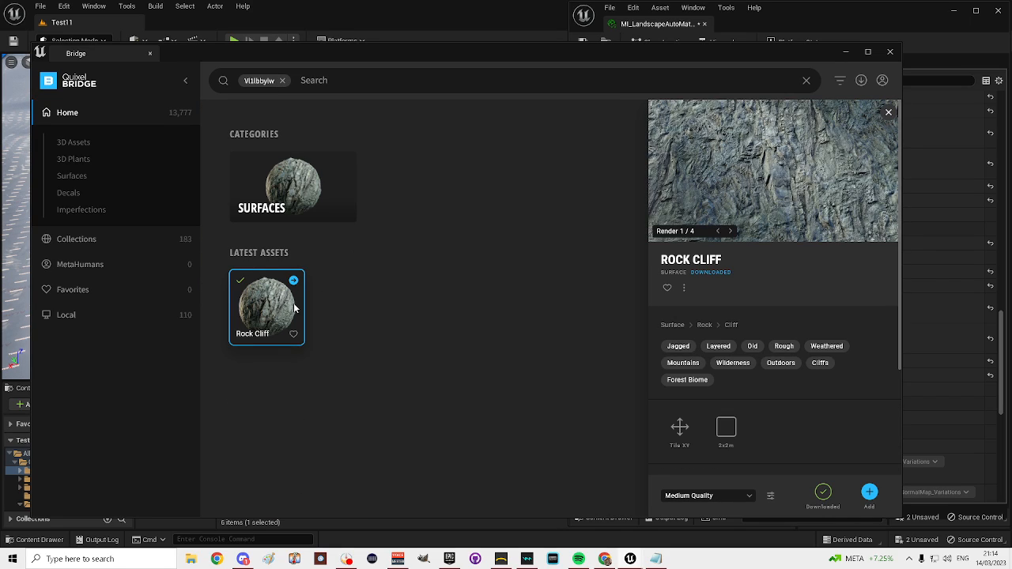
{"action": "left_click", "coordinate": [823, 492]}
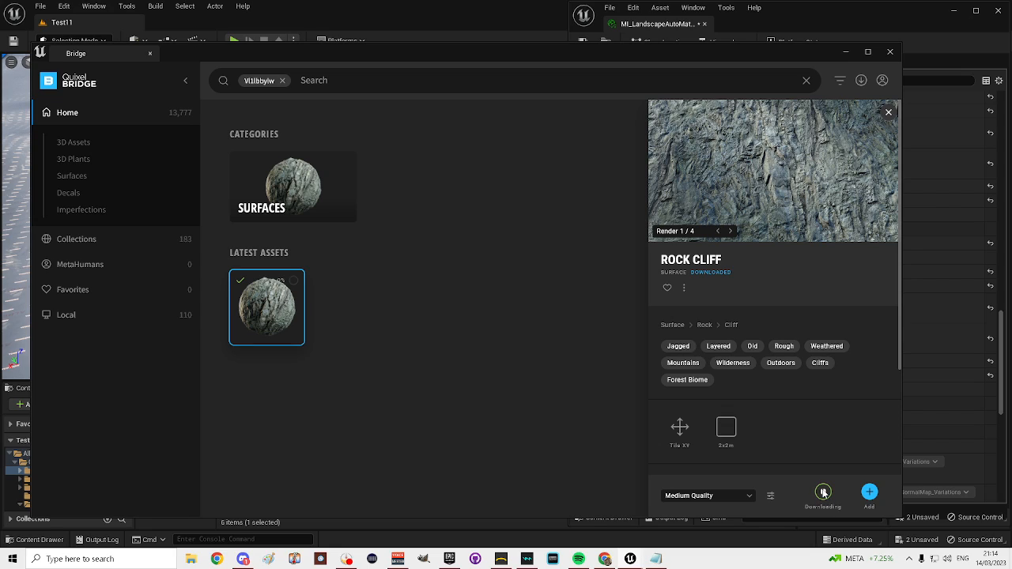
{"action": "left_click", "coordinate": [872, 495]}
{"action": "left_click_drag", "start_coordinate": [470, 55], "coordinate": [1011, 86]}
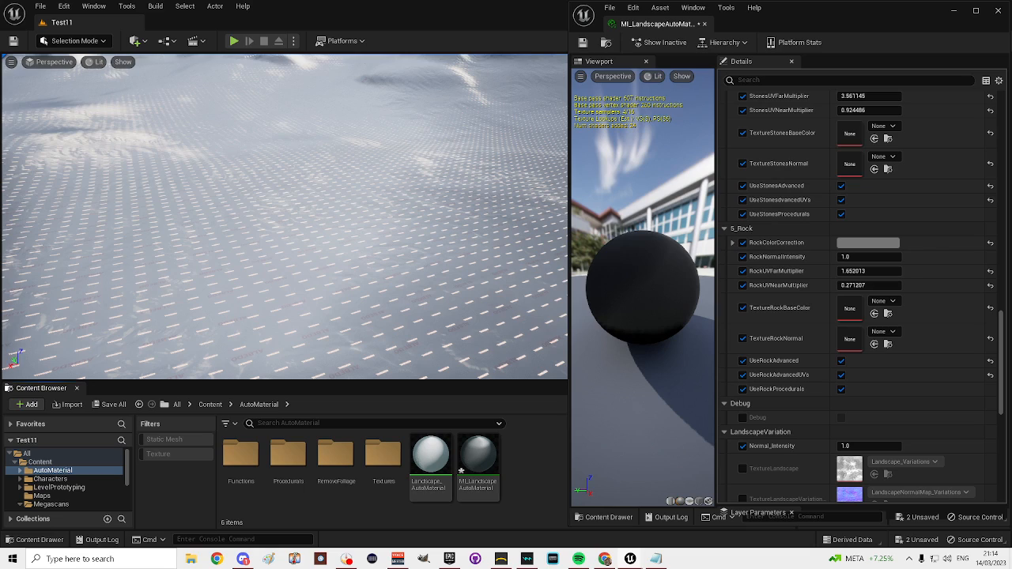
- Assign T_Rock_Cliff_vl1lbbylw_2K_D to TextureRockBaseColor and T_Rock_Cliff_vl1lbbylw_2K_N to TextureRockNormal from the Rock_Cliff_vl1lbbylw folder
{"action": "scroll", "coordinate": [79, 475], "scroll_direction": "down", "scroll_amount": 3}
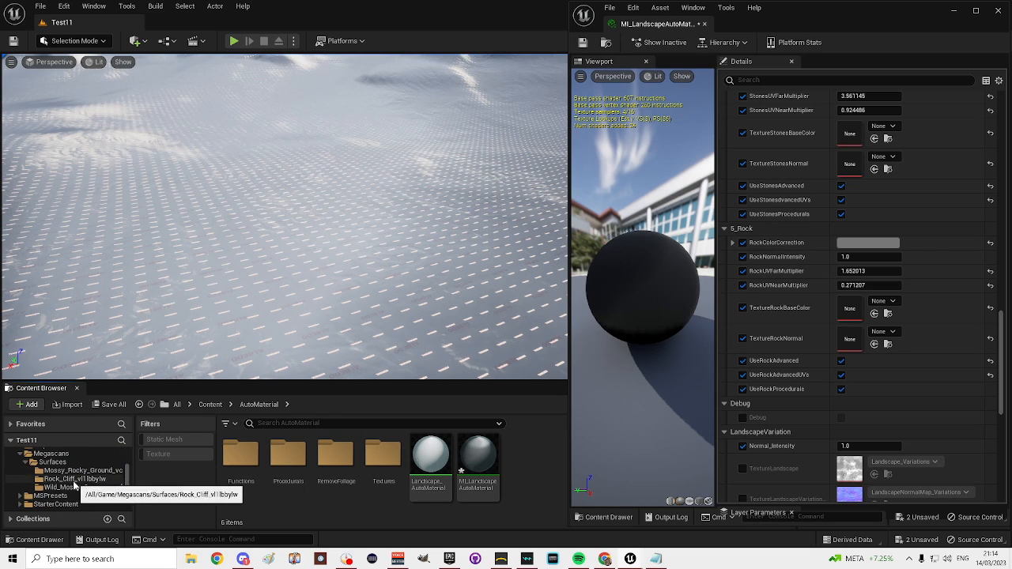
{"action": "left_click", "coordinate": [75, 480]}
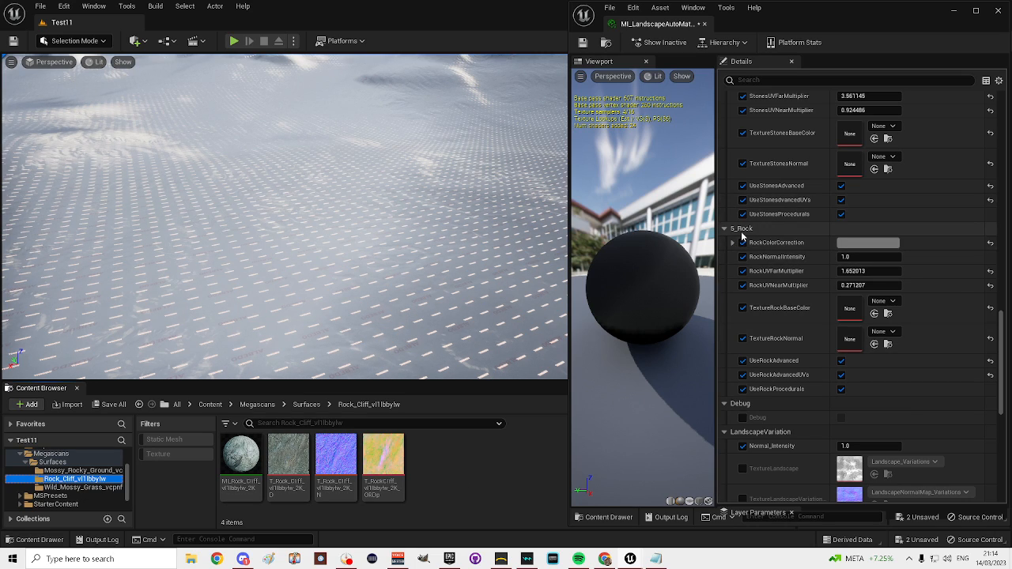
{"action": "left_click_drag", "start_coordinate": [287, 465], "coordinate": [851, 309]}
{"action": "left_click_drag", "start_coordinate": [345, 451], "coordinate": [850, 339]}
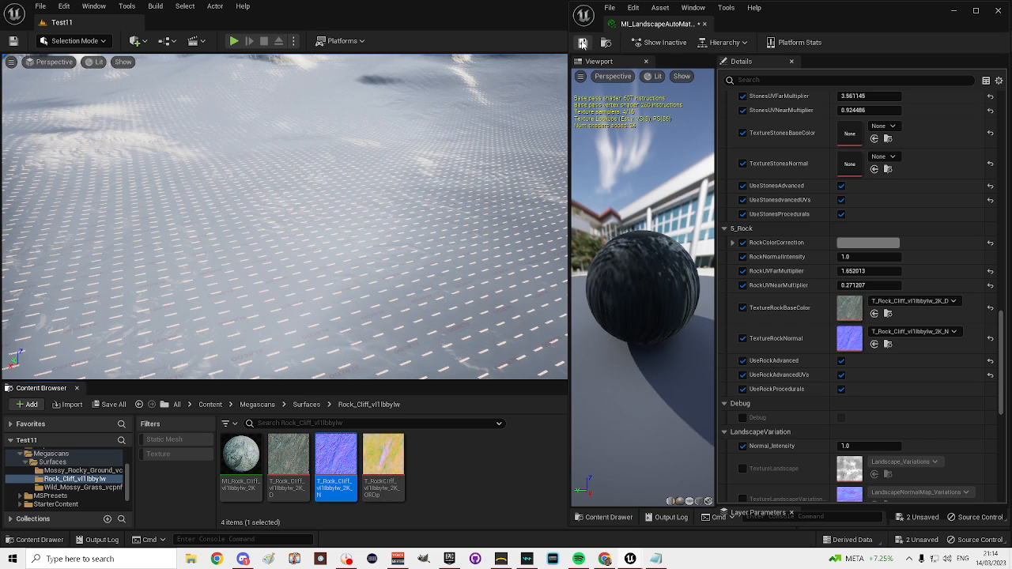
- Check the landscape from above and disable Use Snow in the 0_Snow group of the material instance
{"action": "right_click_drag", "start_coordinate": [284, 216], "coordinate": [288, 164]}
{"action": "key", "text": "w"}
{"action": "key", "text": "s"}
{"action": "right_click_drag", "start_coordinate": [506, 145], "coordinate": [535, 148]}
{"action": "scroll", "coordinate": [777, 196], "scroll_direction": "up", "scroll_amount": 7}
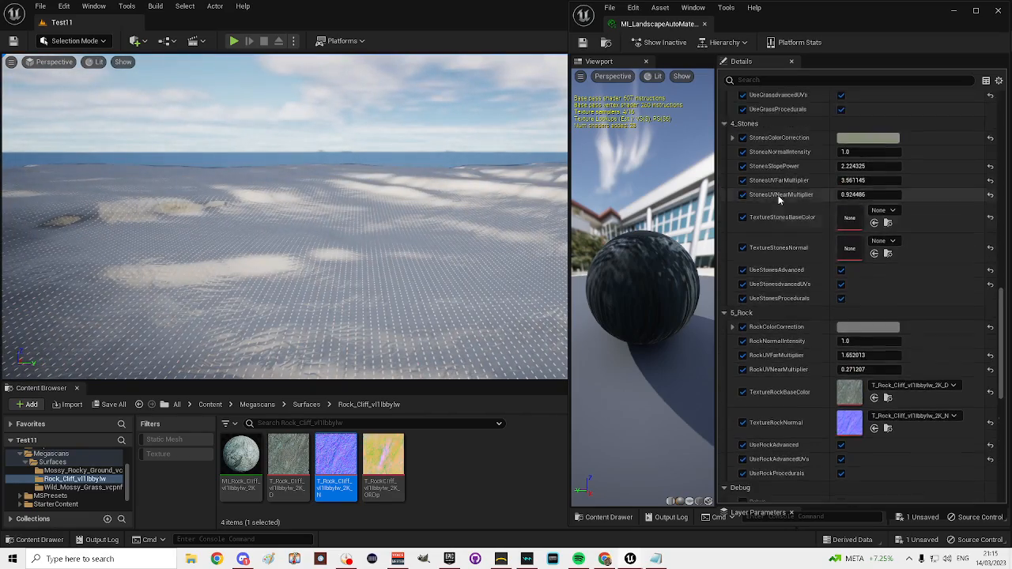
{"action": "scroll", "coordinate": [779, 197], "scroll_direction": "up", "scroll_amount": 6}
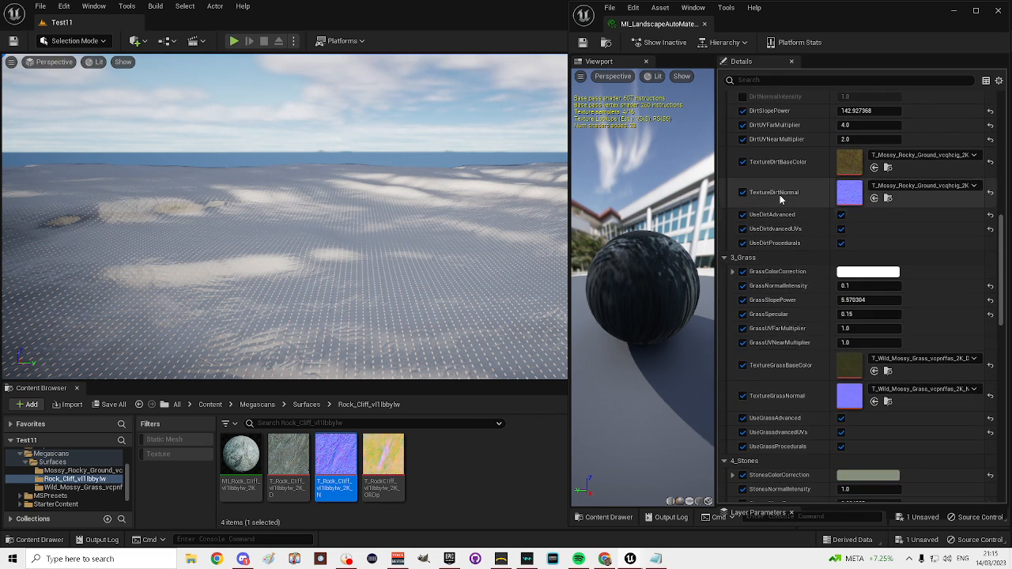
{"action": "scroll", "coordinate": [779, 199], "scroll_direction": "up", "scroll_amount": 5}
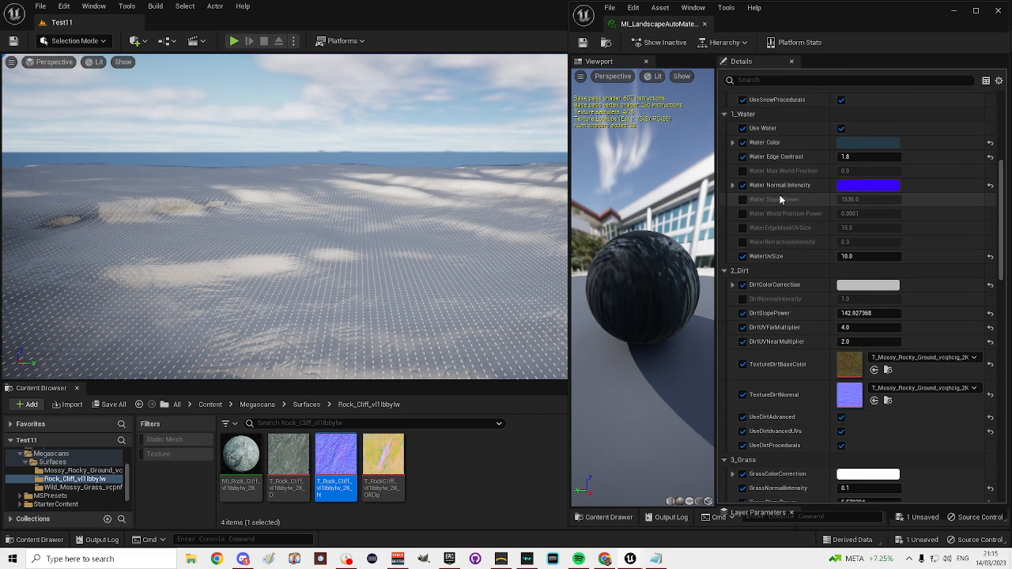
{"action": "scroll", "coordinate": [779, 198], "scroll_direction": "up", "scroll_amount": 4}
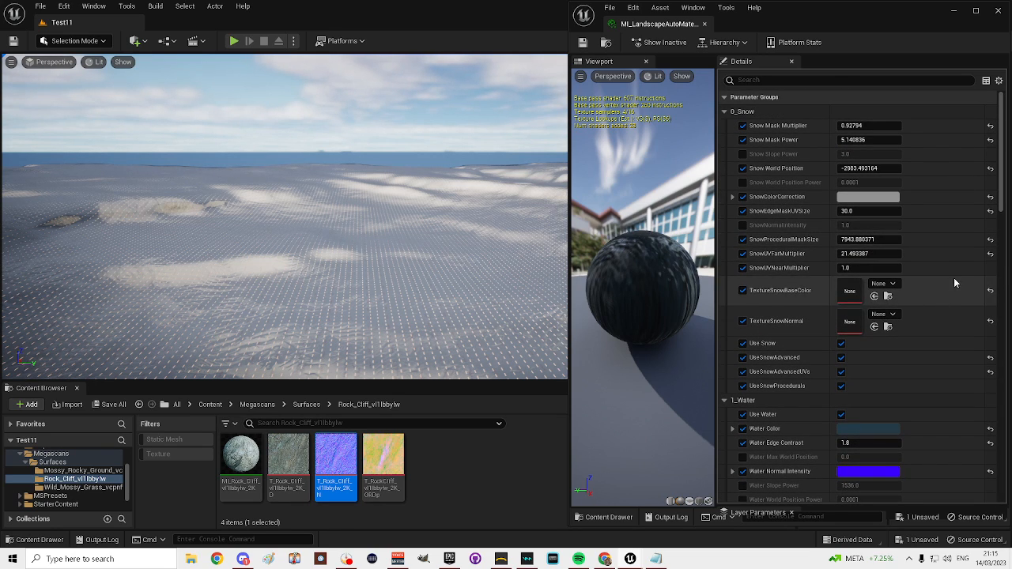
{"action": "scroll", "coordinate": [952, 276], "scroll_direction": "down", "scroll_amount": 1}
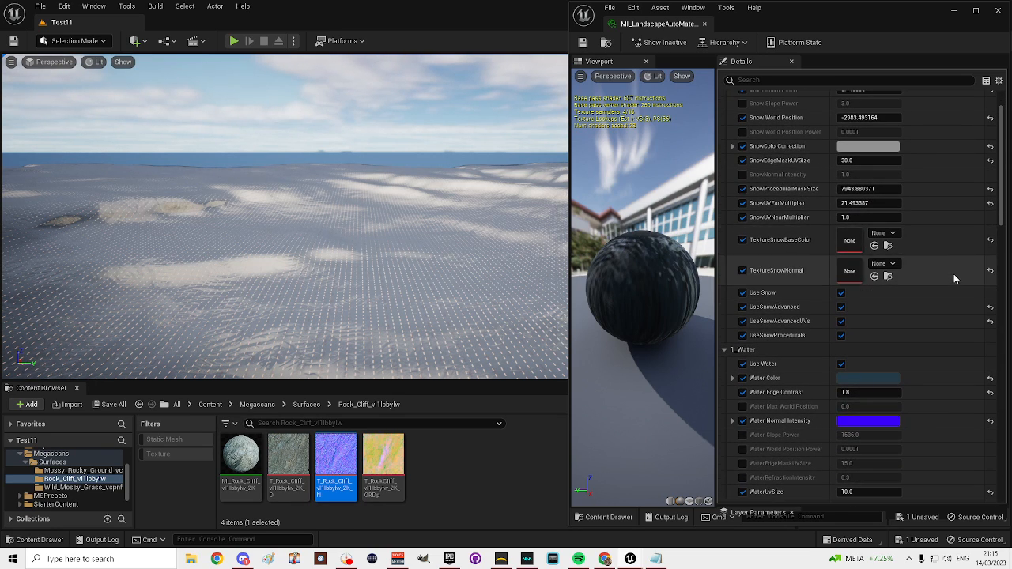
{"action": "left_click", "coordinate": [841, 292]}
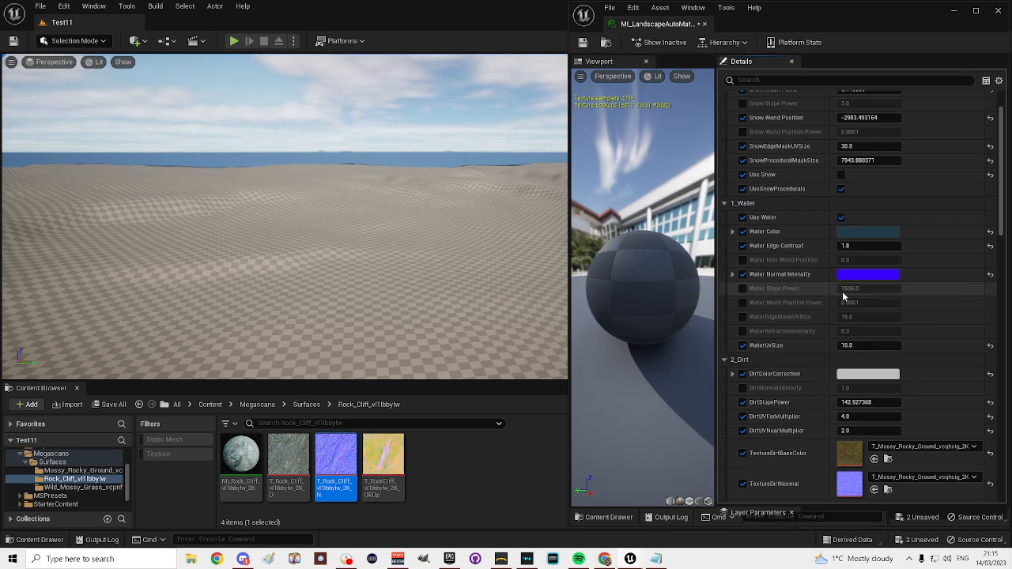
- Survey the grass, rock and water areas of the landscape and disable Use Water in the 1_Water group
{"action": "right_click_drag", "start_coordinate": [448, 278], "coordinate": [461, 313]}
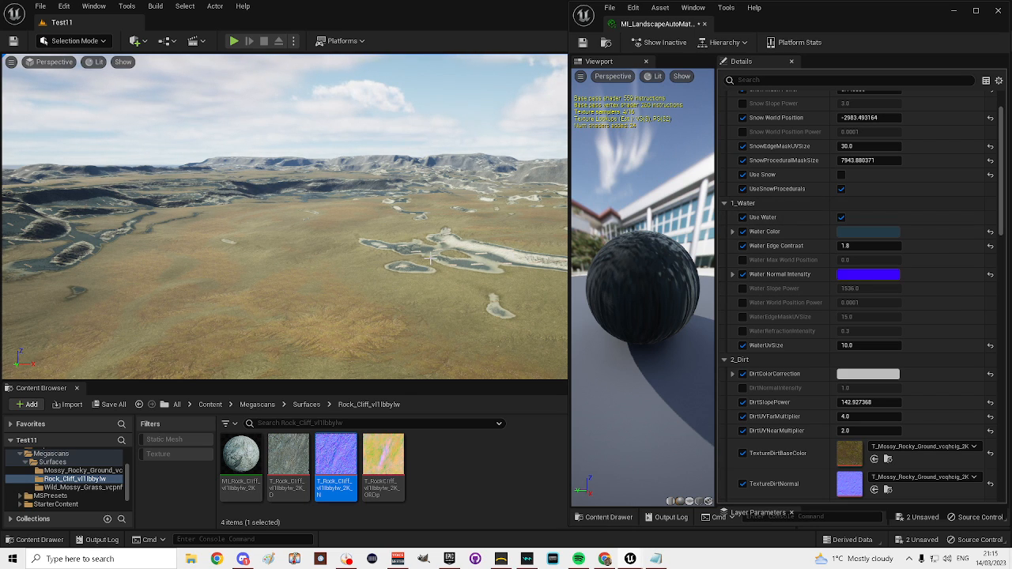
{"action": "right_click_drag", "start_coordinate": [484, 226], "coordinate": [463, 227]}
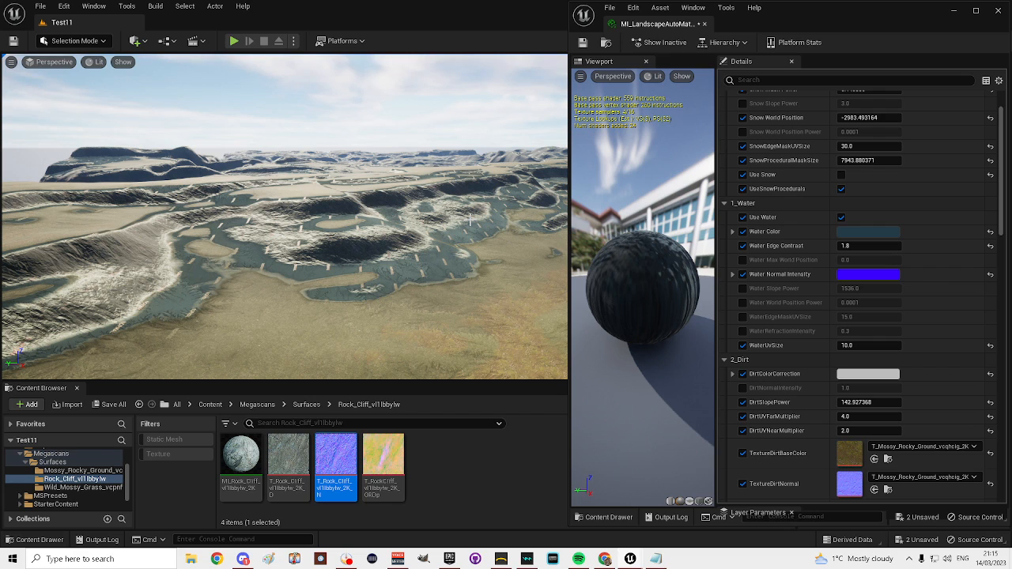
{"action": "right_click_drag", "start_coordinate": [410, 308], "coordinate": [233, 365]}
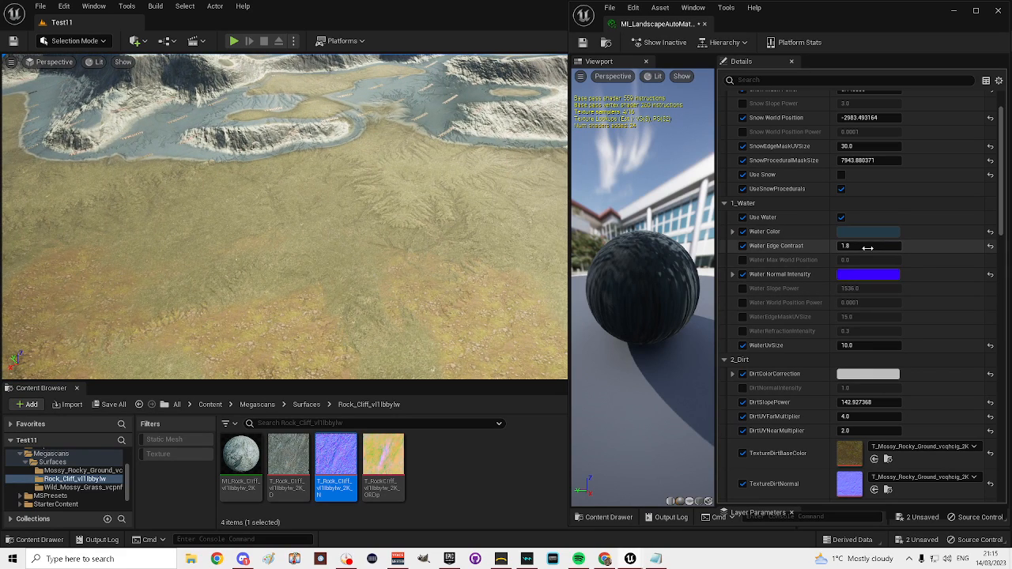
{"action": "scroll", "coordinate": [866, 250], "scroll_direction": "down", "scroll_amount": 2}
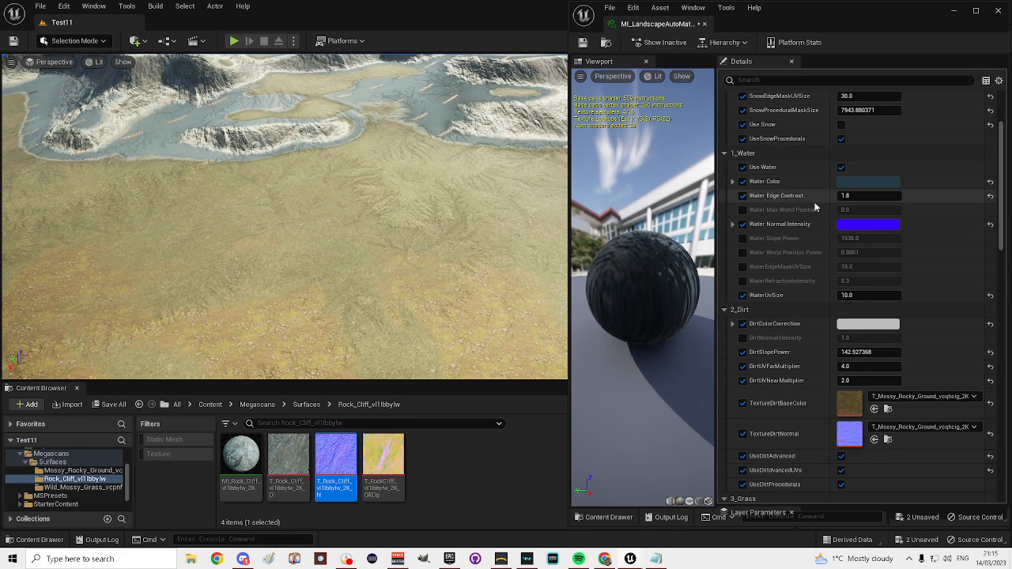
{"action": "right_click_drag", "start_coordinate": [402, 207], "coordinate": [264, 127]}
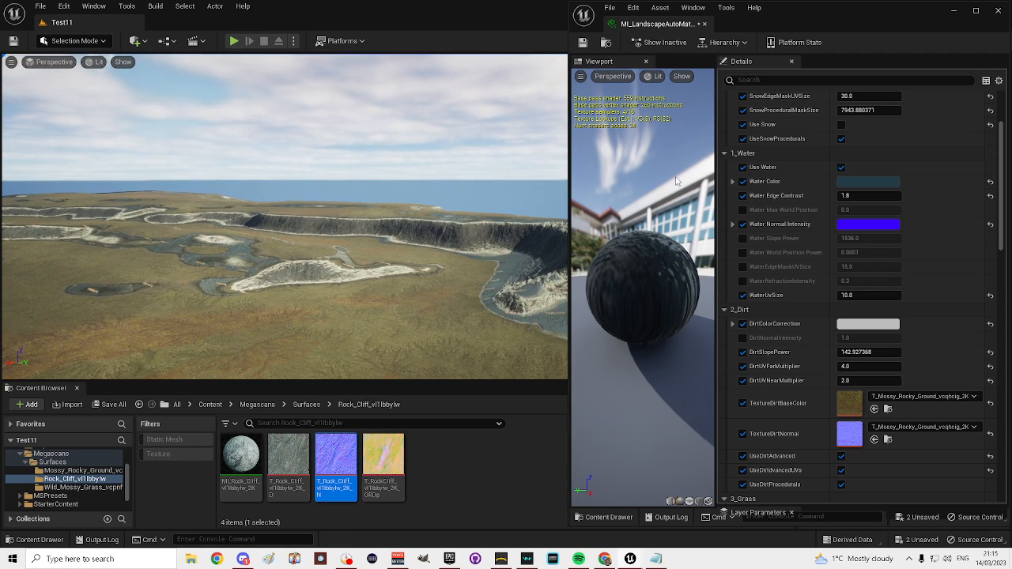
{"action": "left_click", "coordinate": [841, 168]}
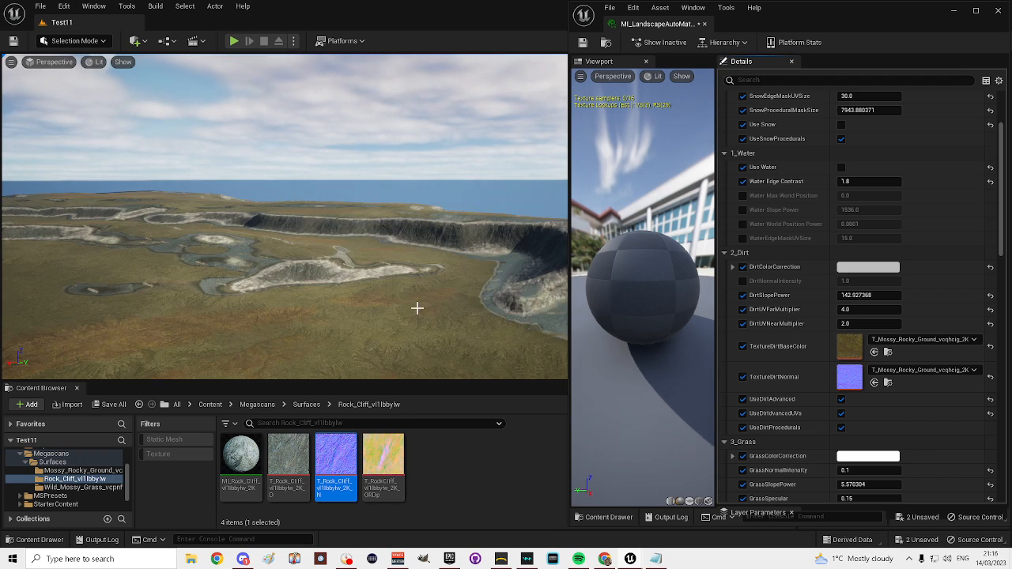
- Copy the asset code wdppfcs of MI_Rocky_Forest_Ground from Quixel_Assets_Guide.txt for the empty 4_Stones texture slots
{"action": "right_click_drag", "start_coordinate": [416, 308], "coordinate": [300, 323]}
{"action": "key", "text": "w"}
{"action": "scroll", "coordinate": [830, 340], "scroll_direction": "down", "scroll_amount": 10}
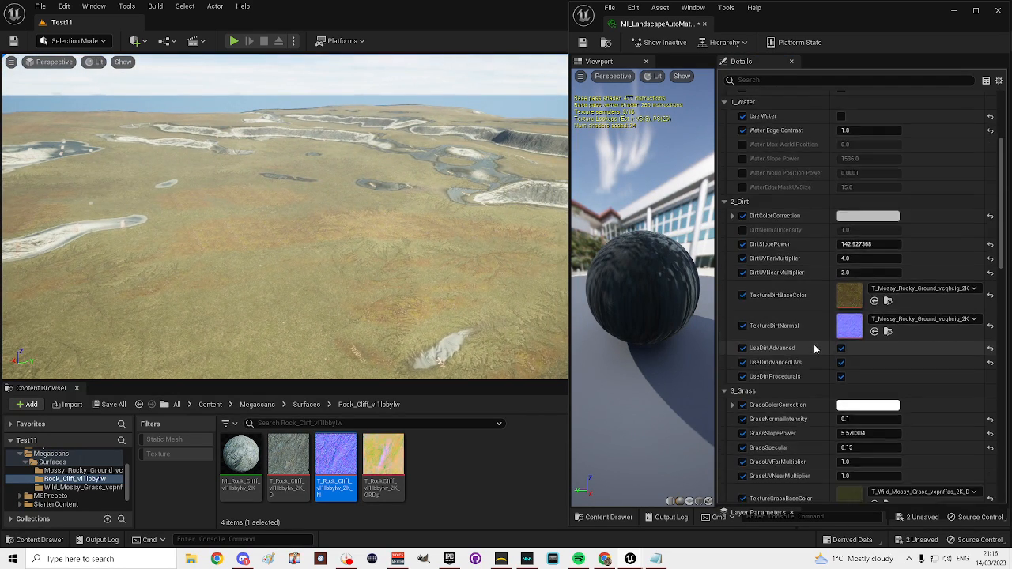
{"action": "scroll", "coordinate": [892, 369], "scroll_direction": "down", "scroll_amount": 3}
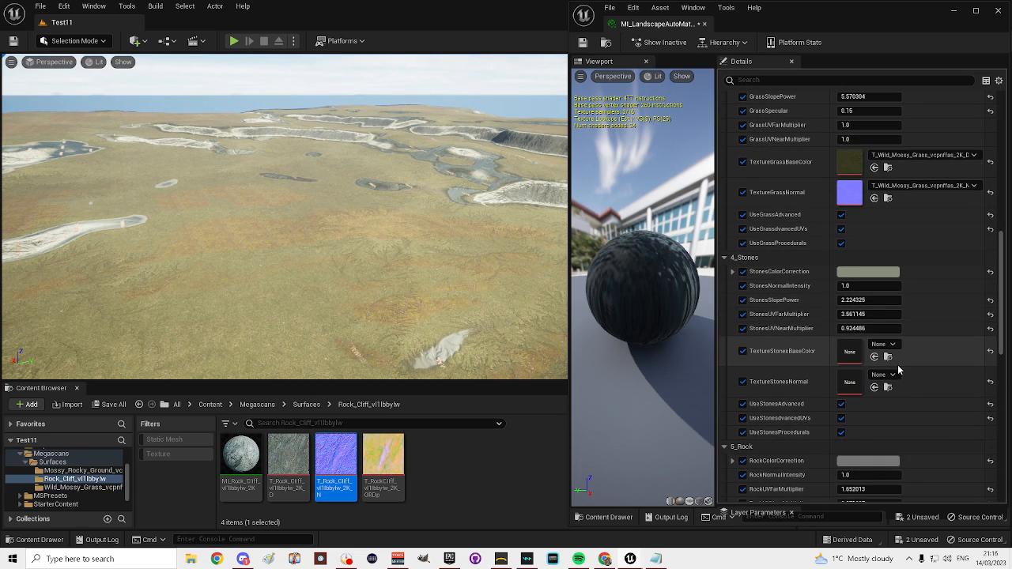
{"action": "scroll", "coordinate": [897, 364], "scroll_direction": "down", "scroll_amount": 4}
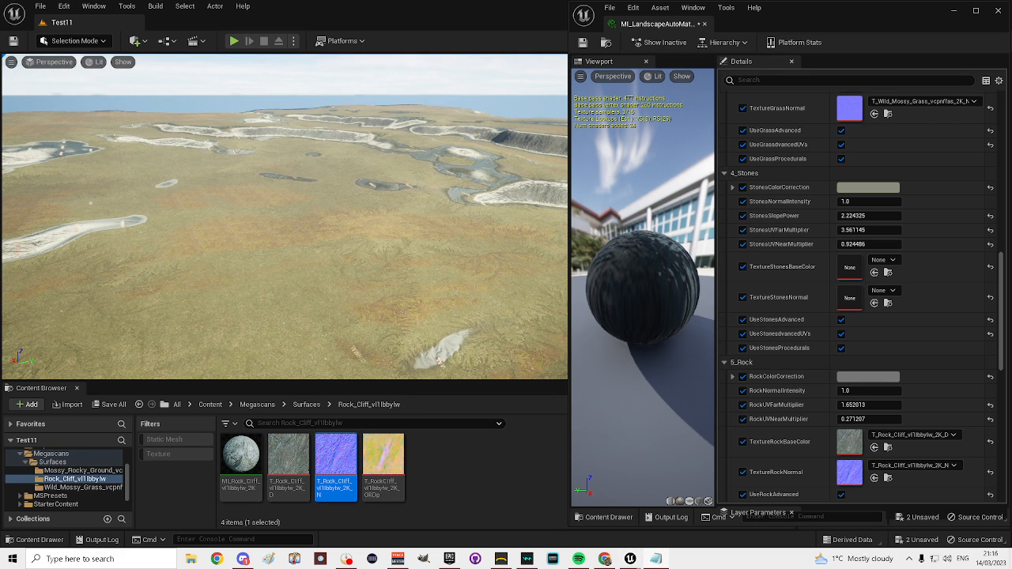
{"action": "left_click_drag", "start_coordinate": [353, 154], "coordinate": [366, 76]}
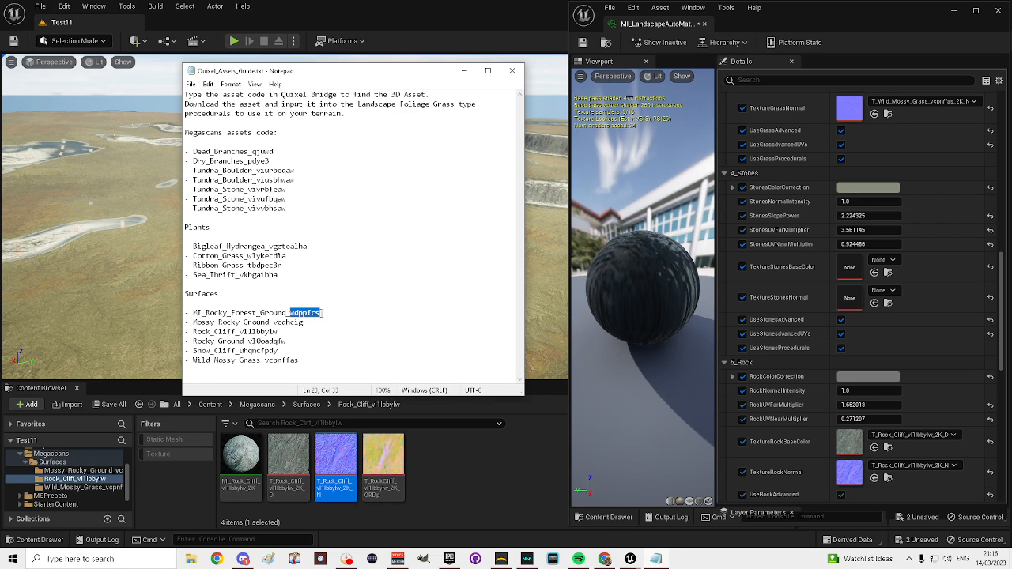
{"action": "right_click", "coordinate": [304, 314]}
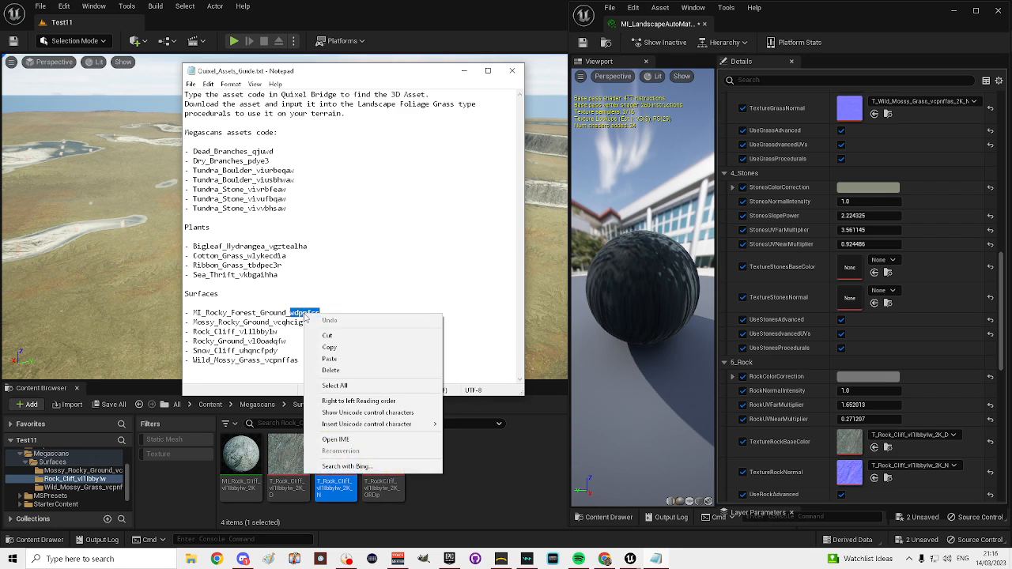
{"action": "left_click", "coordinate": [344, 348]}
{"action": "left_click_drag", "start_coordinate": [410, 73], "coordinate": [0, 87]}
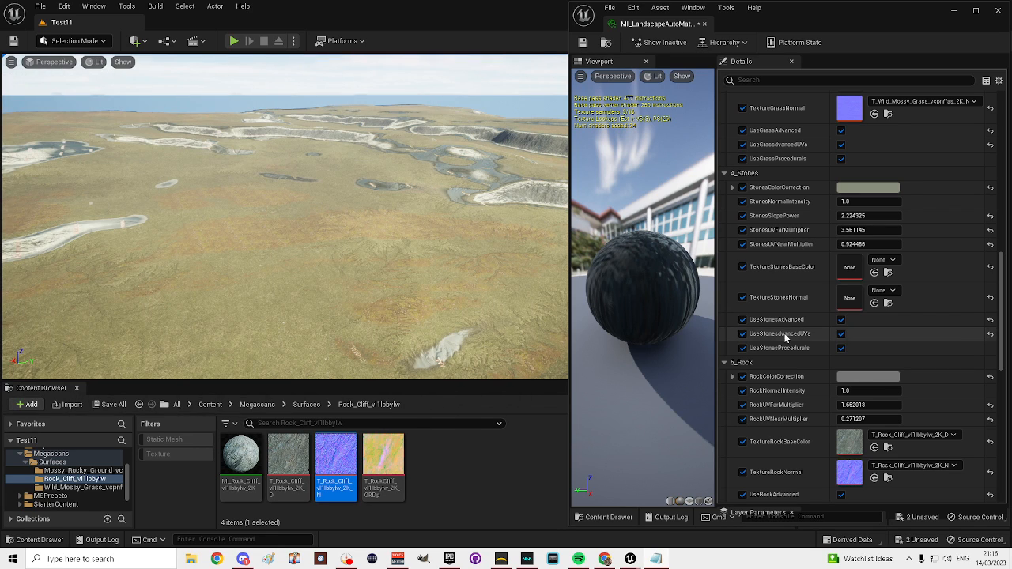
- Search Quixel Bridge for wdppfcs and add the Rocky Forest Floor surface at Medium Quality to the project
{"action": "scroll", "coordinate": [783, 328], "scroll_direction": "up", "scroll_amount": 4}
{"action": "scroll", "coordinate": [796, 311], "scroll_direction": "up", "scroll_amount": 6}
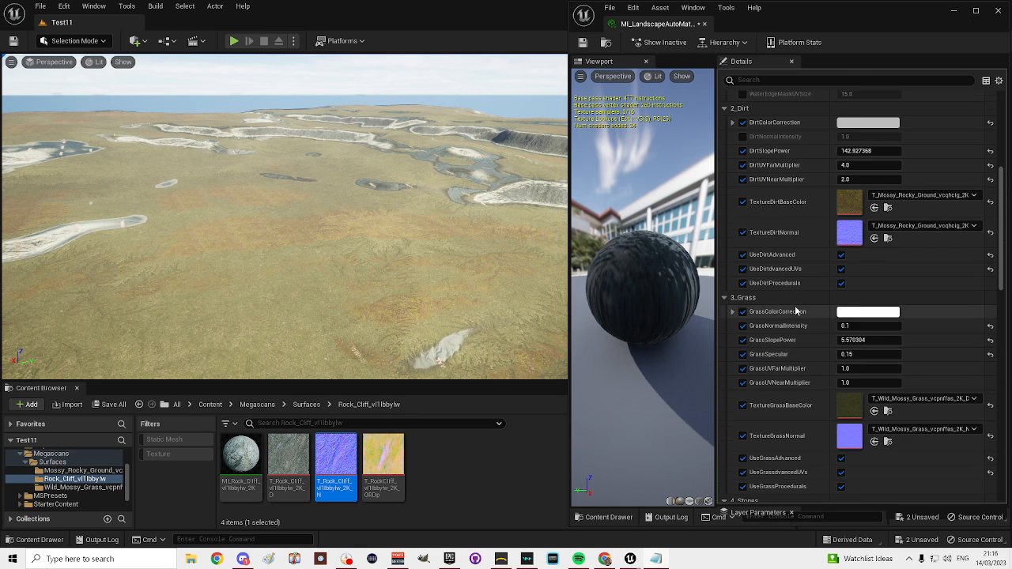
{"action": "scroll", "coordinate": [796, 311], "scroll_direction": "up", "scroll_amount": 2}
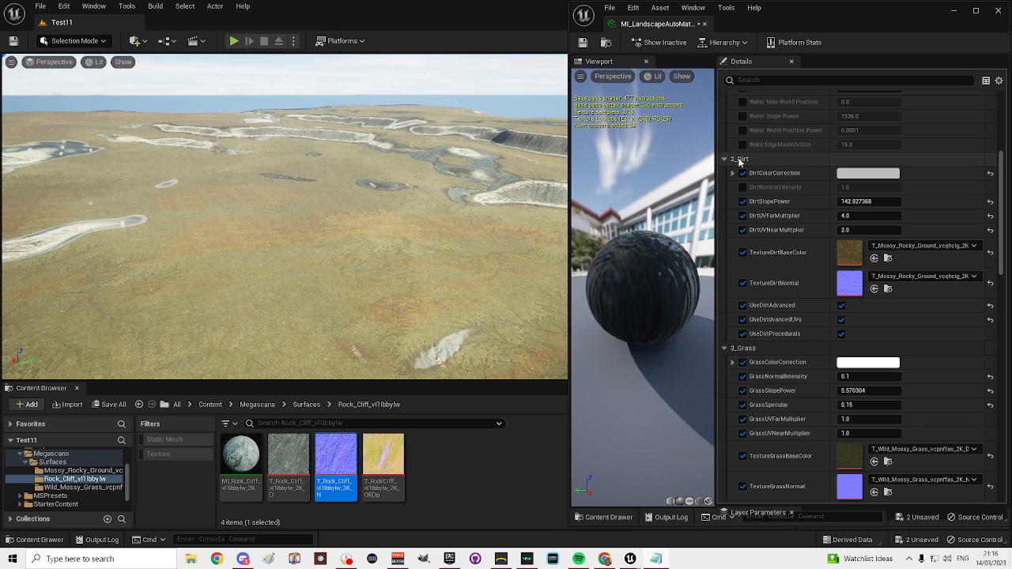
{"action": "scroll", "coordinate": [793, 309], "scroll_direction": "down", "scroll_amount": 6}
{"action": "scroll", "coordinate": [793, 324], "scroll_direction": "down", "scroll_amount": 5}
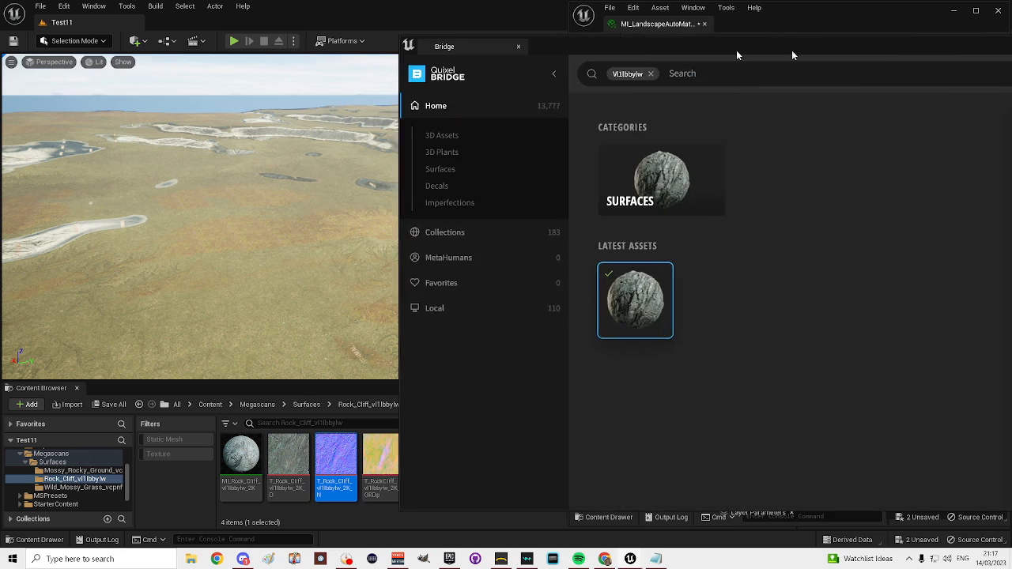
{"action": "left_click_drag", "start_coordinate": [791, 50], "coordinate": [393, 41]}
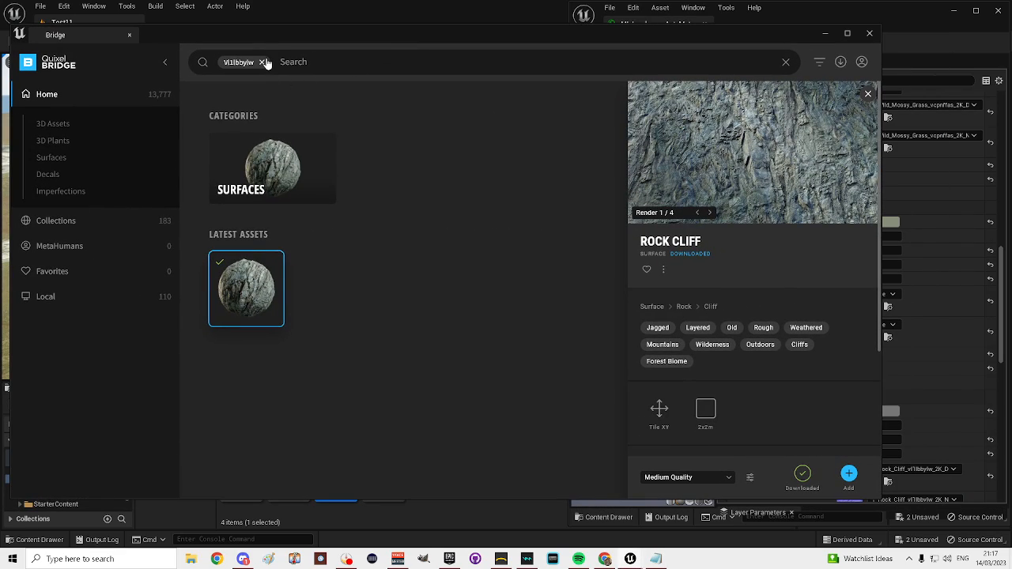
{"action": "left_click", "coordinate": [262, 62]}
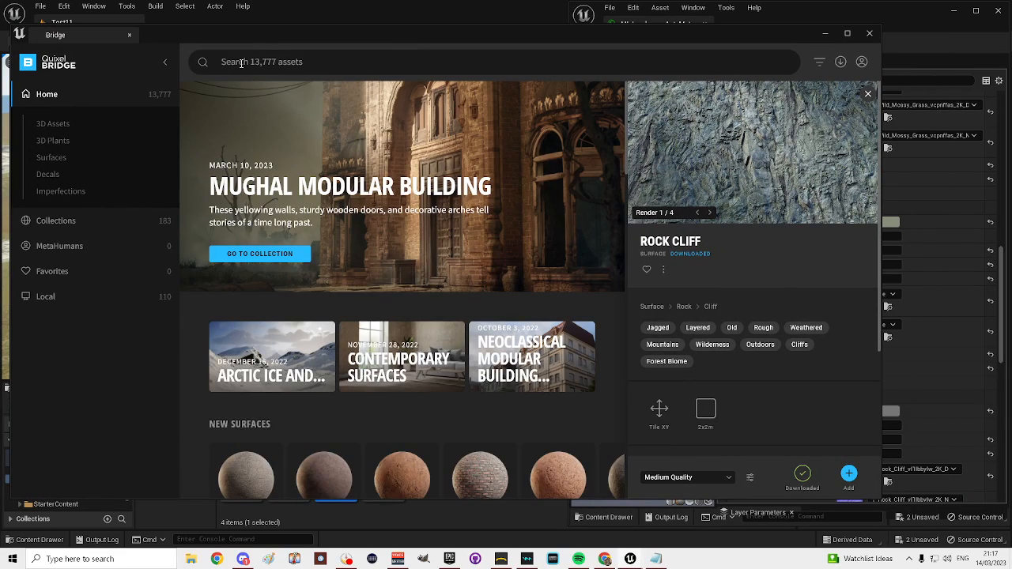
{"action": "key", "text": "ctrl+v"}
{"action": "key", "text": "Return"}
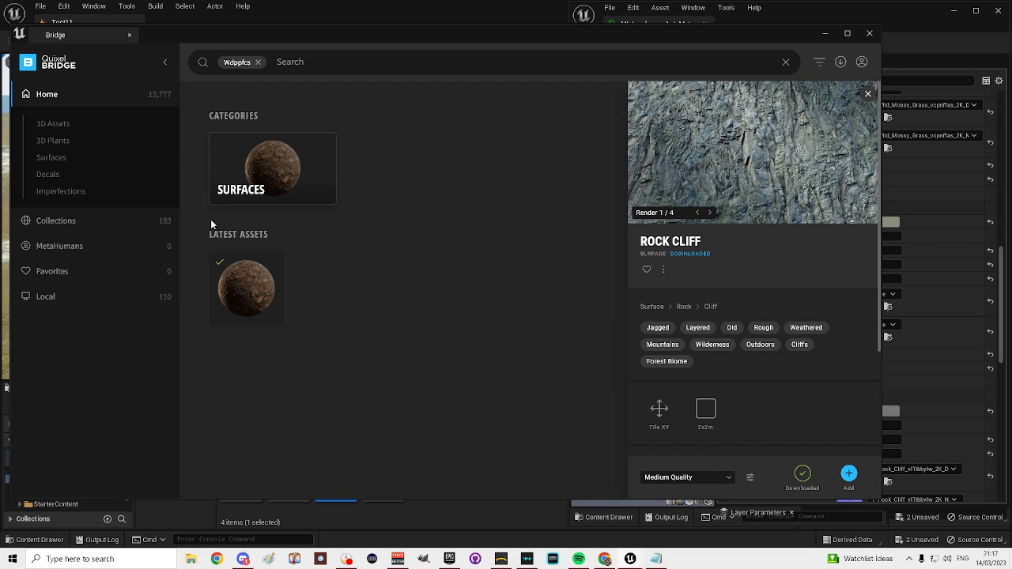
{"action": "left_click", "coordinate": [257, 294]}
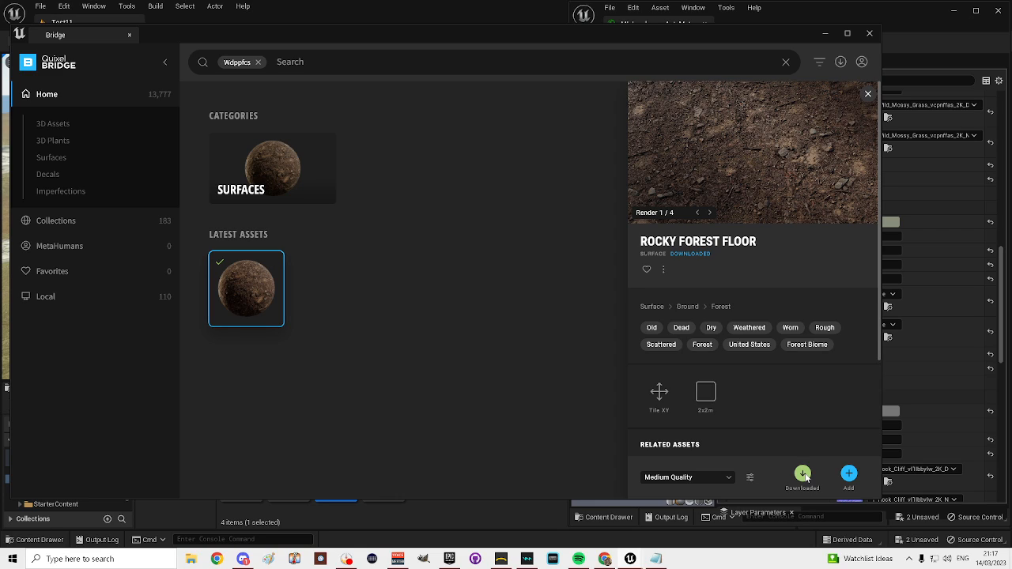
{"action": "left_click", "coordinate": [849, 476]}
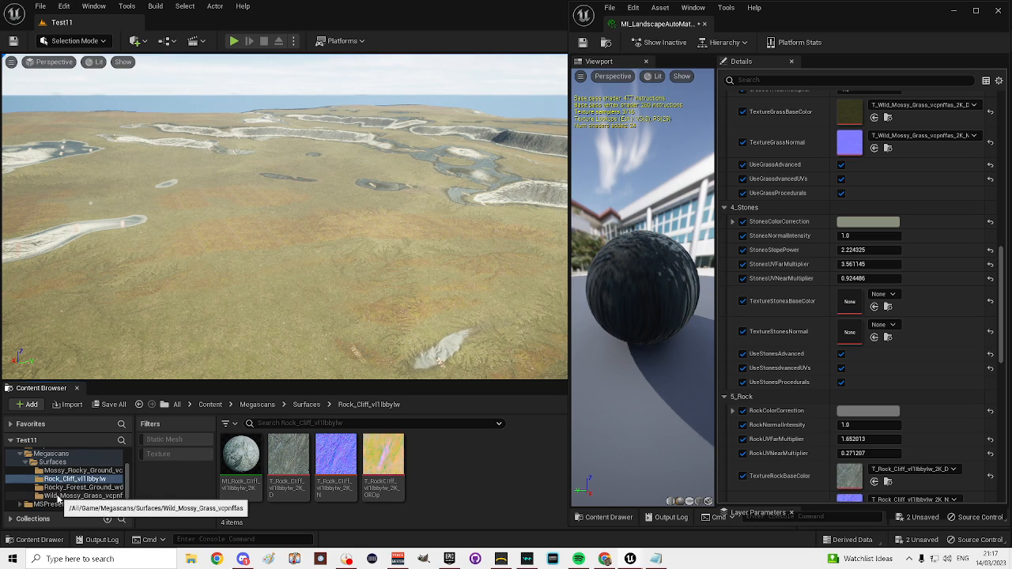
- Assign the base color and normal textures from the Rocky_Forest_Ground_wdppfcs folder to TextureStonesBaseColor and TextureStonesNormal
{"action": "left_click", "coordinate": [96, 488]}
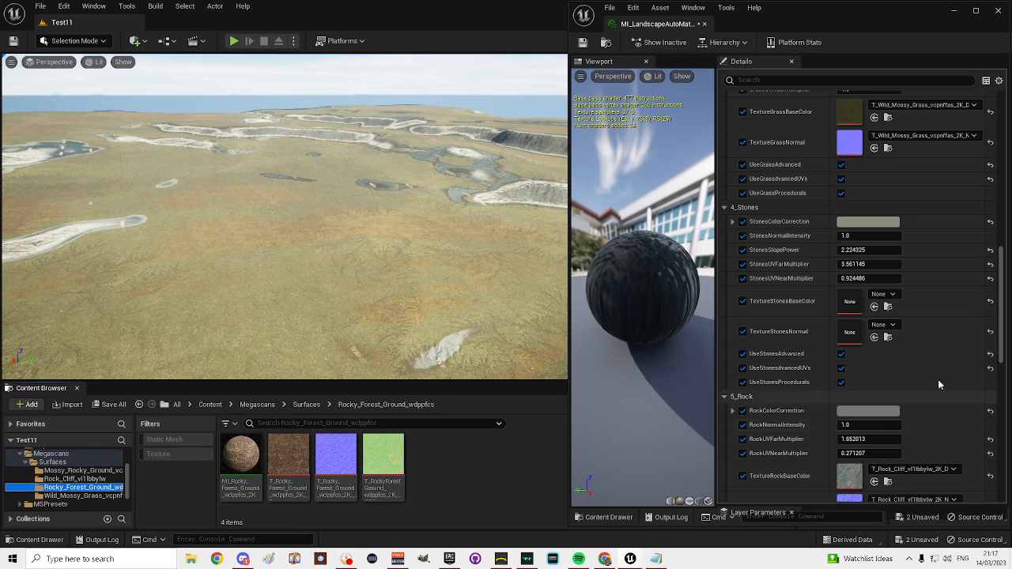
{"action": "left_click_drag", "start_coordinate": [279, 458], "coordinate": [856, 307]}
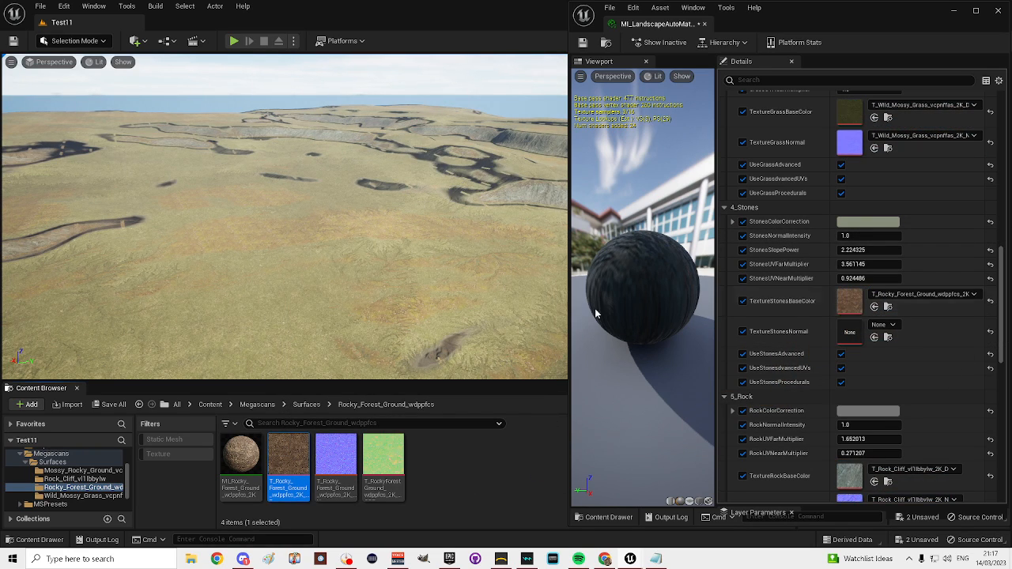
{"action": "left_click_drag", "start_coordinate": [336, 462], "coordinate": [846, 334]}
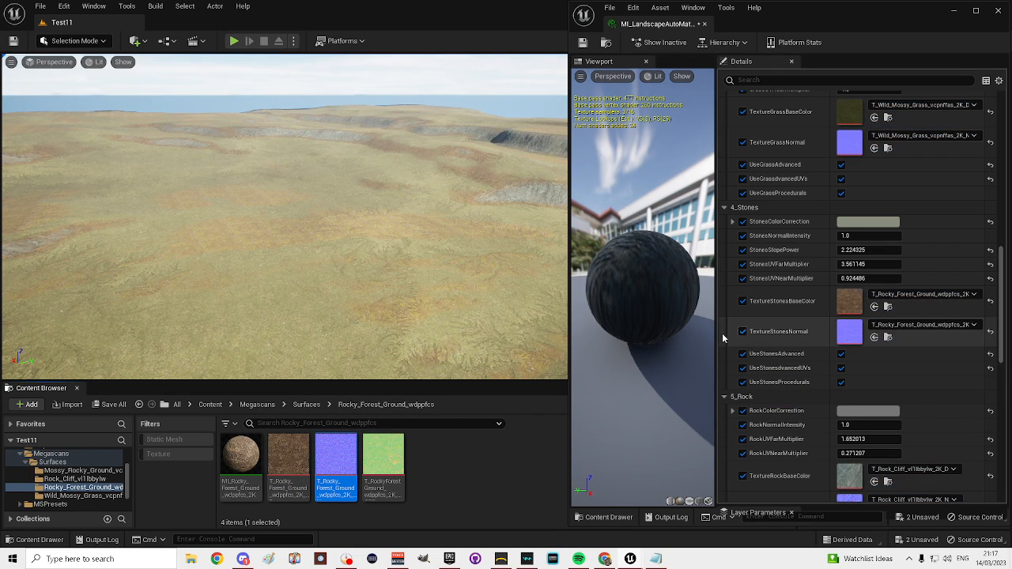
- Examine the textured landscape and review the material instance's parameter groups from LandscapeVariation up to 0_Snow
{"action": "right_click_drag", "start_coordinate": [285, 217], "coordinate": [553, 207]}
{"action": "mouse_move", "coordinate": [511, 283]}
{"action": "right_mouse_down"}
{"action": "mouse_move", "coordinate": [545, 332]}
{"action": "mouse_move", "coordinate": [538, 297]}
{"action": "mouse_move", "coordinate": [510, 283]}
{"action": "right_mouse_up"}
{"action": "scroll", "coordinate": [825, 385], "scroll_direction": "down", "scroll_amount": 8}
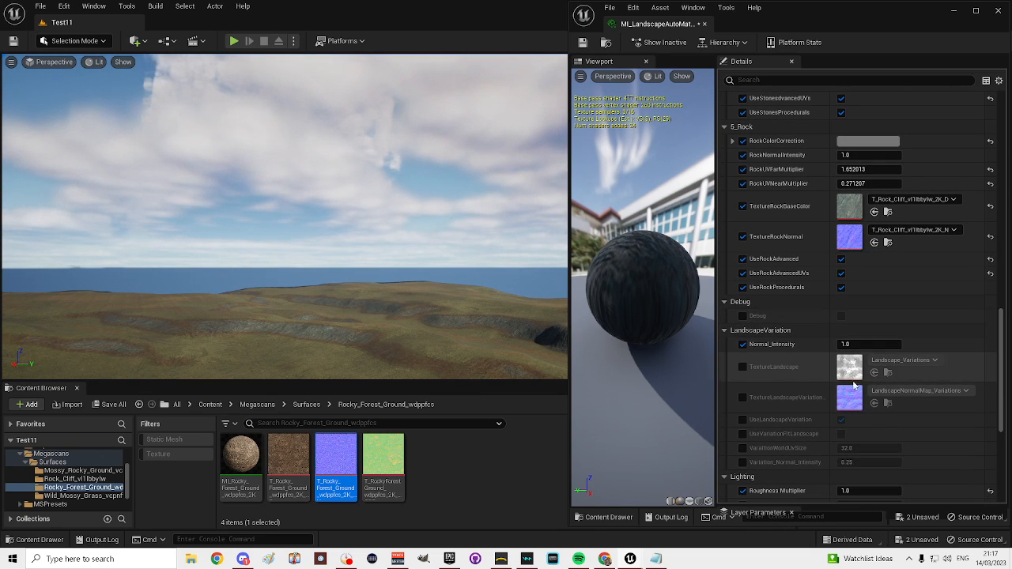
{"action": "scroll", "coordinate": [810, 355], "scroll_direction": "up", "scroll_amount": 8}
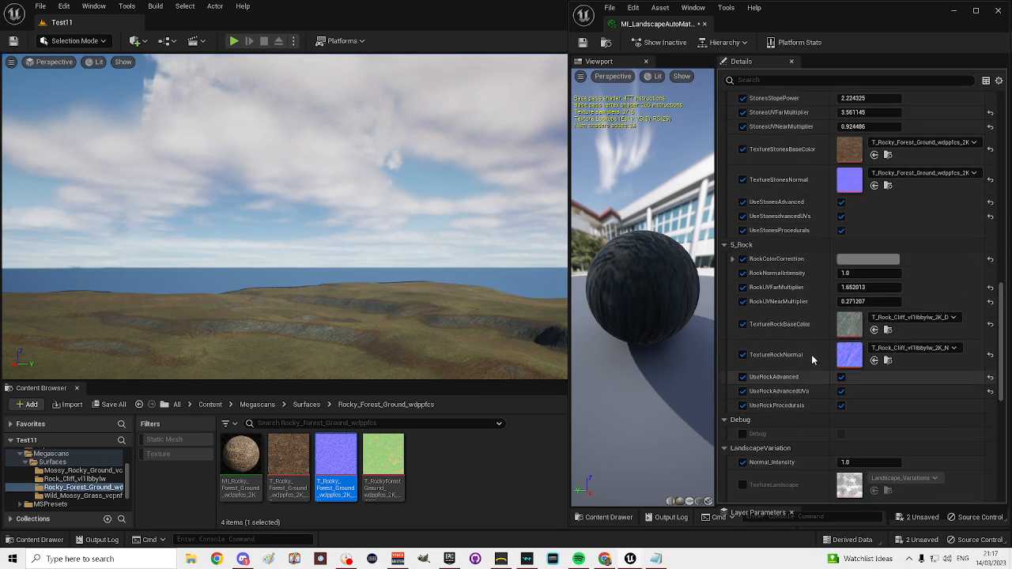
{"action": "scroll", "coordinate": [802, 363], "scroll_direction": "up", "scroll_amount": 6}
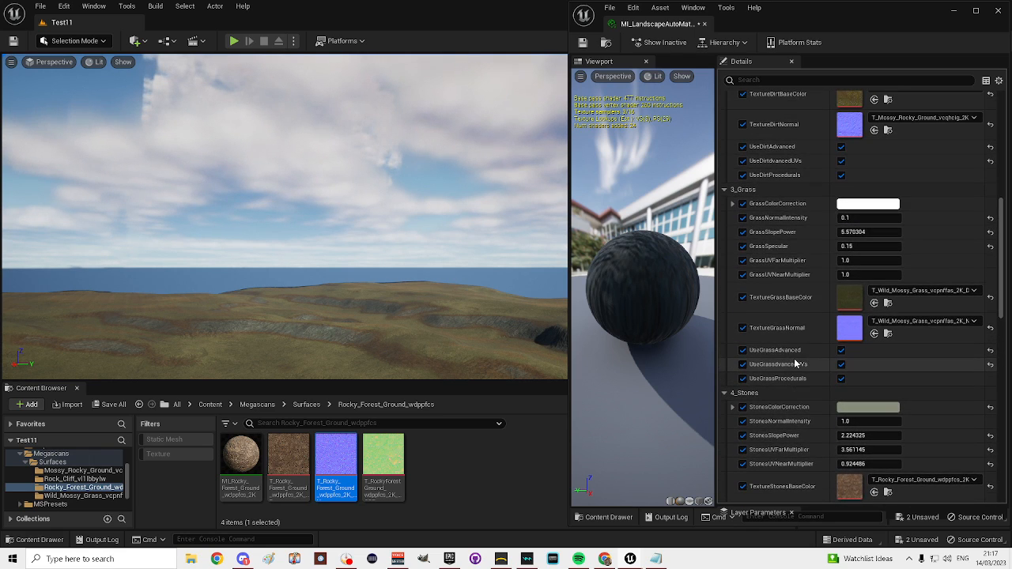
{"action": "scroll", "coordinate": [864, 326], "scroll_direction": "up", "scroll_amount": 7}
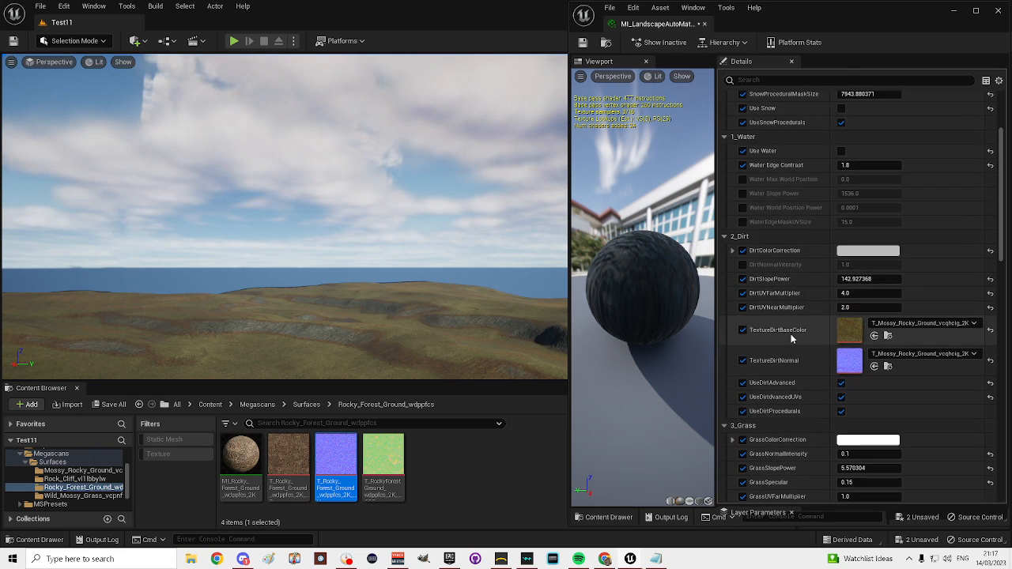
{"action": "scroll", "coordinate": [788, 347], "scroll_direction": "up", "scroll_amount": 1}
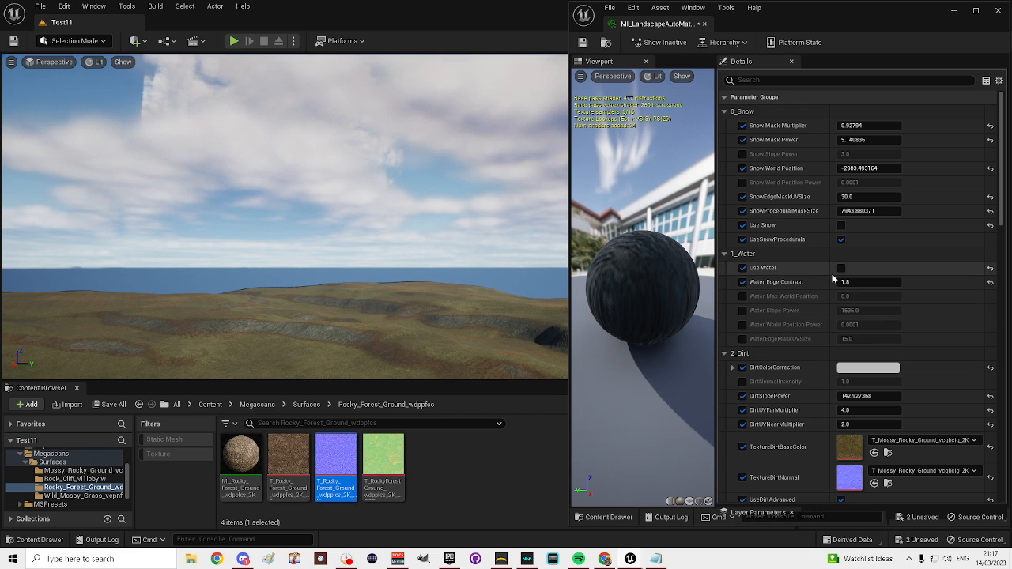
{"action": "right_click_drag", "start_coordinate": [284, 197], "coordinate": [315, 236]}
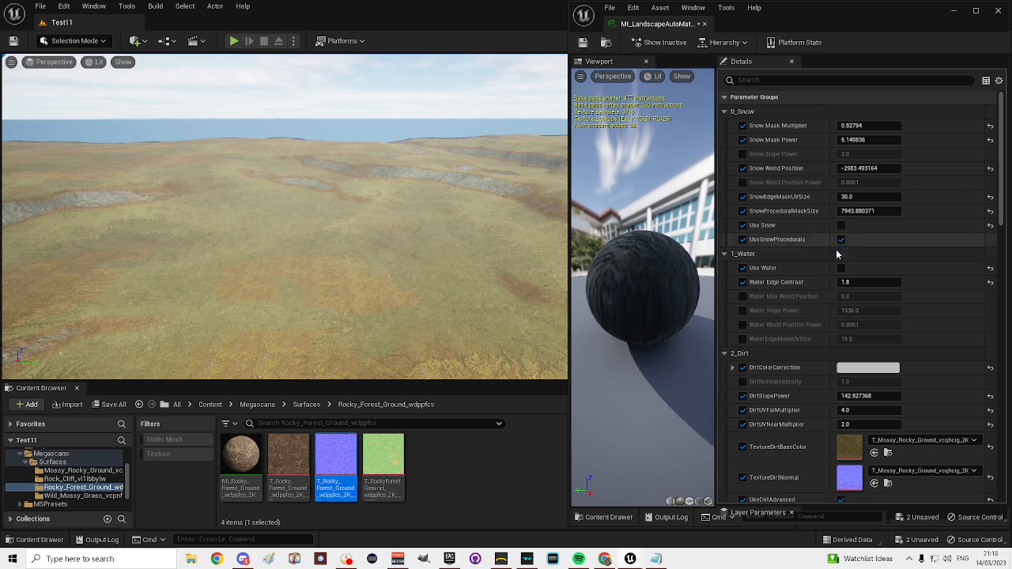
{"action": "scroll", "coordinate": [828, 248], "scroll_direction": "down", "scroll_amount": 3}
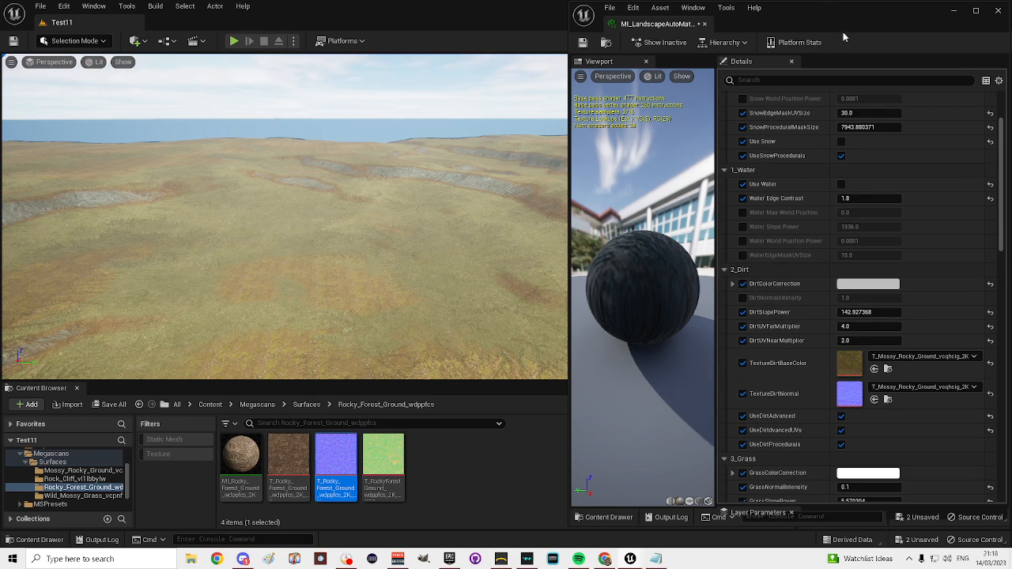
- Save and close the landscape material instance, and save the remaining unsaved Remove_Foliage_LayerInfo asset
{"action": "left_click", "coordinate": [582, 42]}
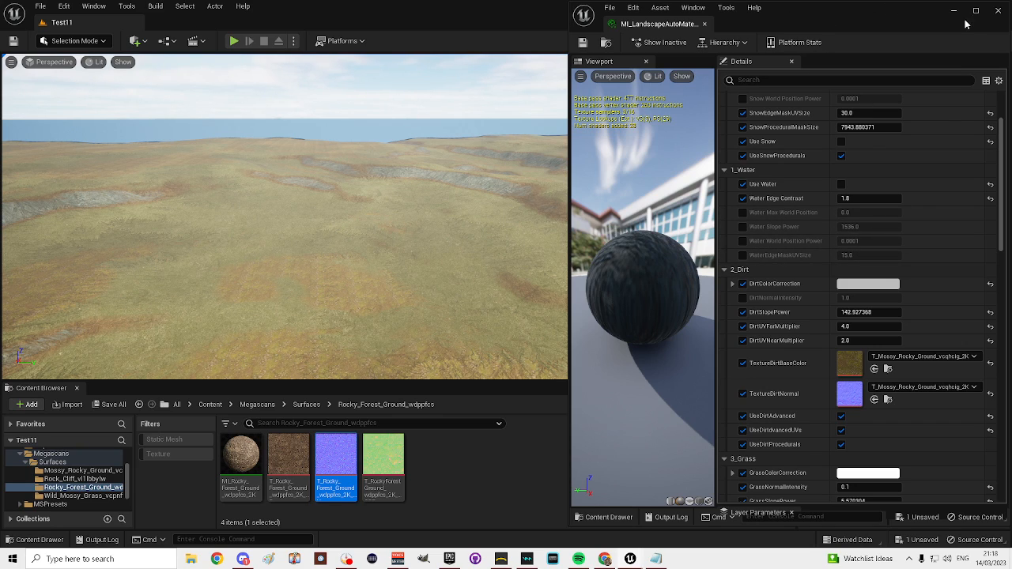
{"action": "left_click", "coordinate": [999, 11]}
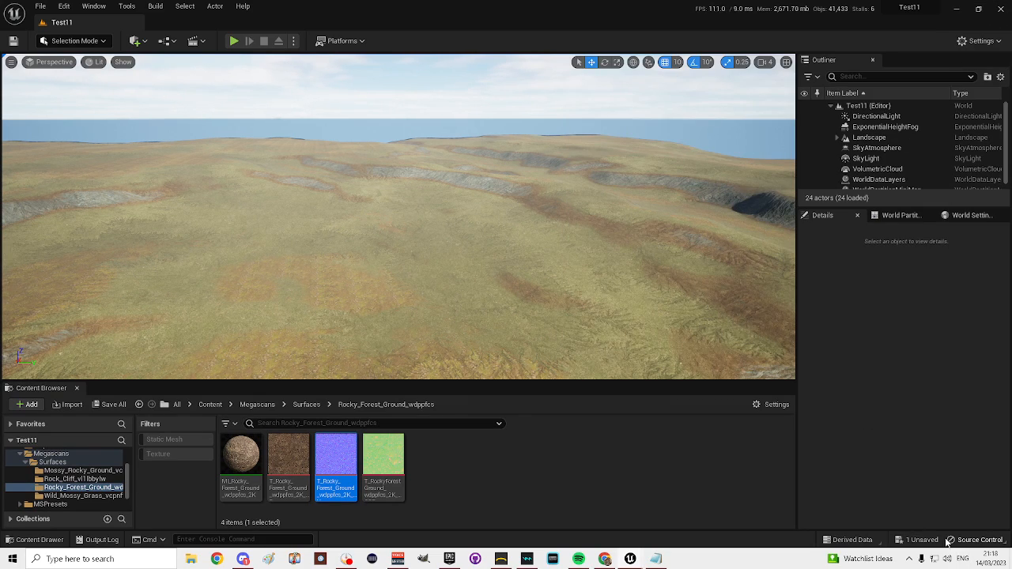
{"action": "left_click", "coordinate": [922, 541]}
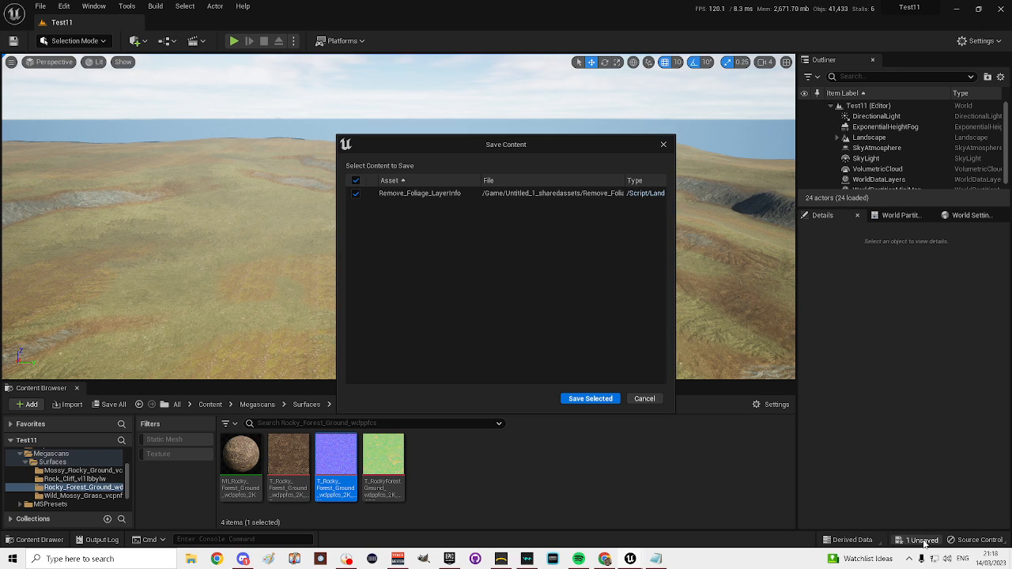
{"action": "left_click", "coordinate": [590, 398]}
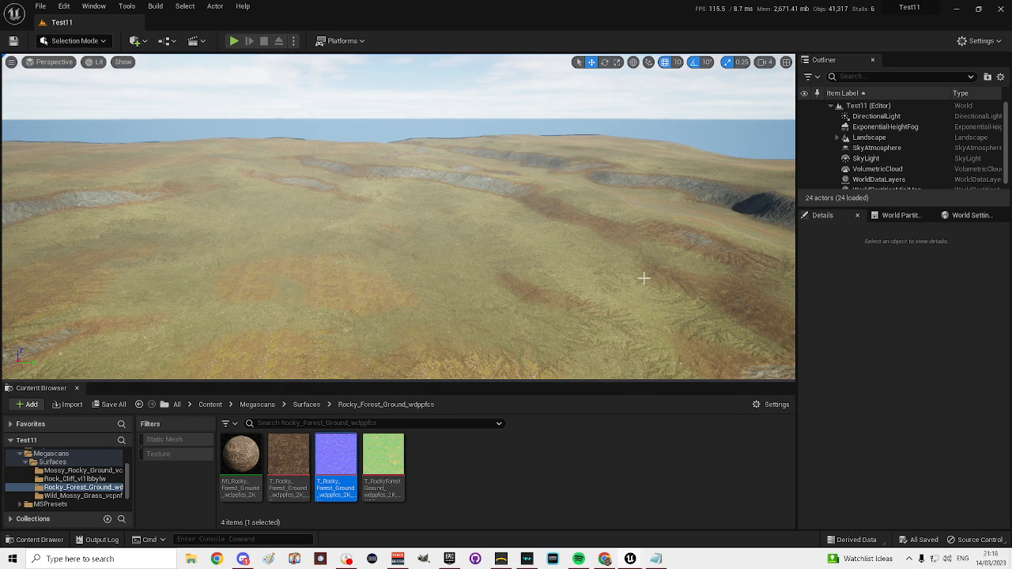
- Set the viewport camera speed to 5 and fly over the landscape to a grassy cliff edge
{"action": "right_click_drag", "start_coordinate": [398, 229], "coordinate": [704, 182]}
{"action": "key", "text": "w"}
{"action": "right_click_drag", "start_coordinate": [557, 194], "coordinate": [629, 201]}
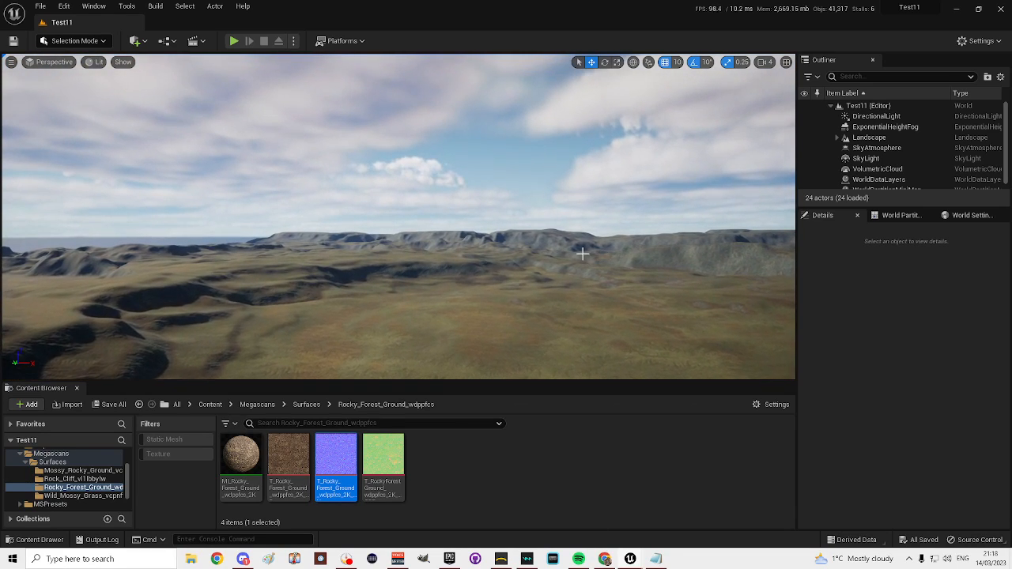
{"action": "left_click", "coordinate": [764, 62]}
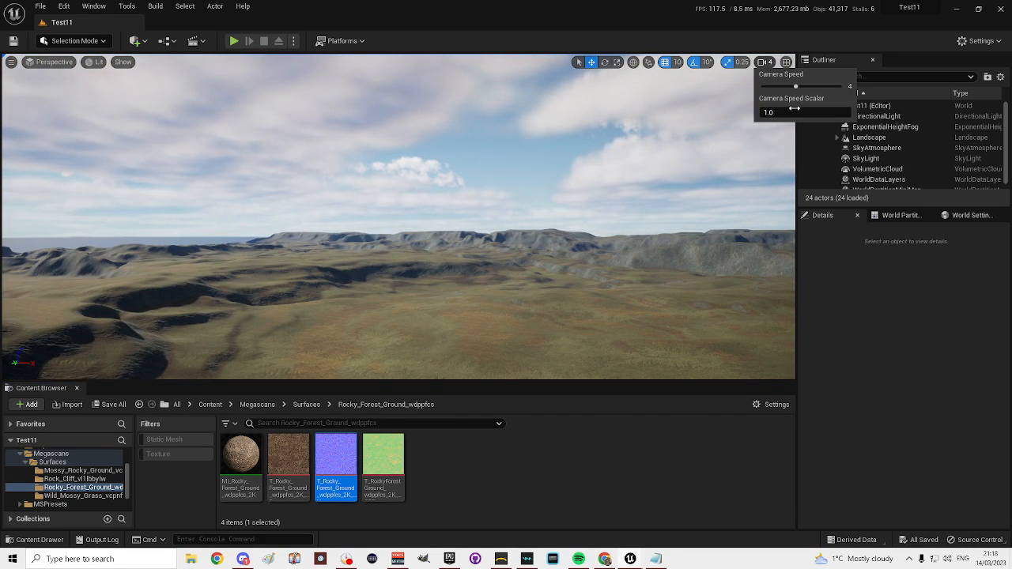
{"action": "left_click", "coordinate": [811, 87]}
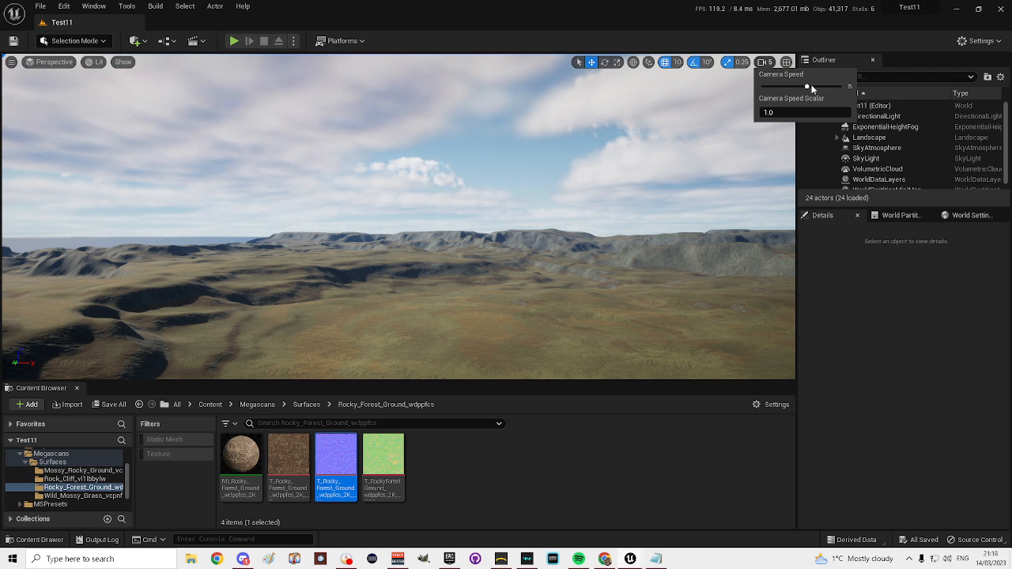
{"action": "right_click_drag", "start_coordinate": [631, 197], "coordinate": [498, 270]}
{"action": "key", "text": "w"}
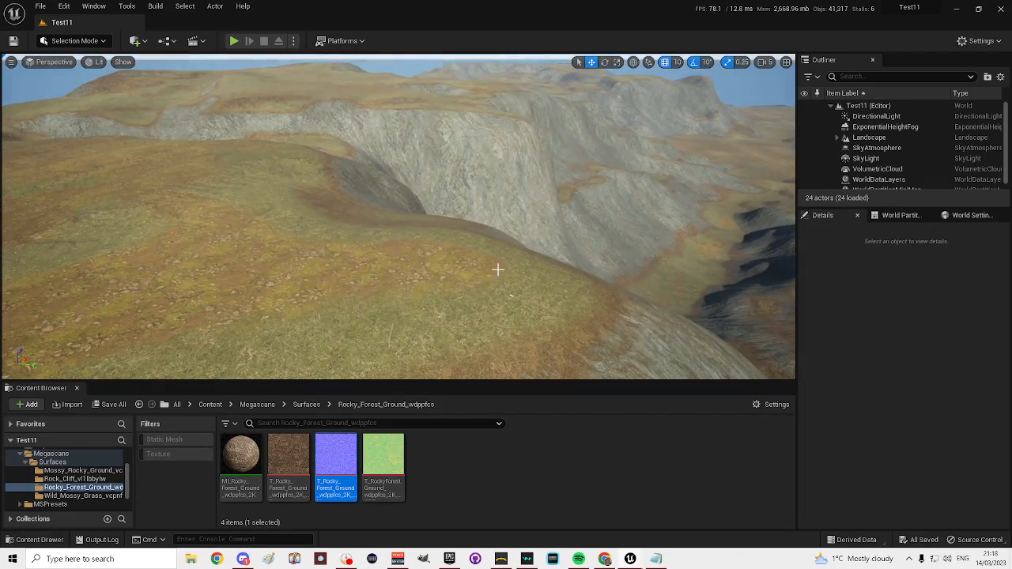
- Play the level from the grassy spot near the cliff and run the character along the slope to inspect the ground textures
{"action": "right_click", "coordinate": [514, 326]}
{"action": "left_click", "coordinate": [557, 317]}
{"action": "left_click", "coordinate": [582, 280]}
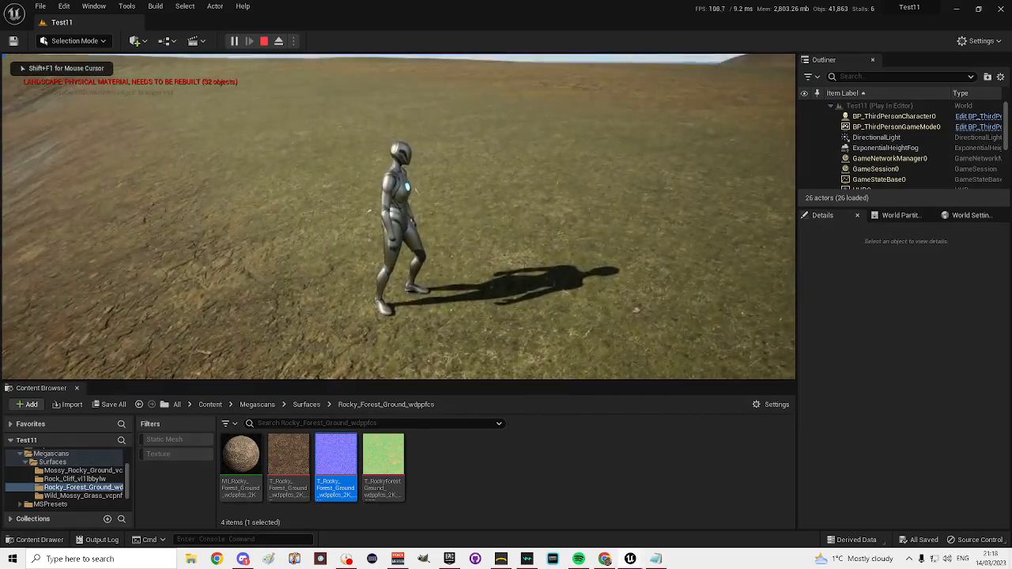
{"action": "key", "text": "w"}
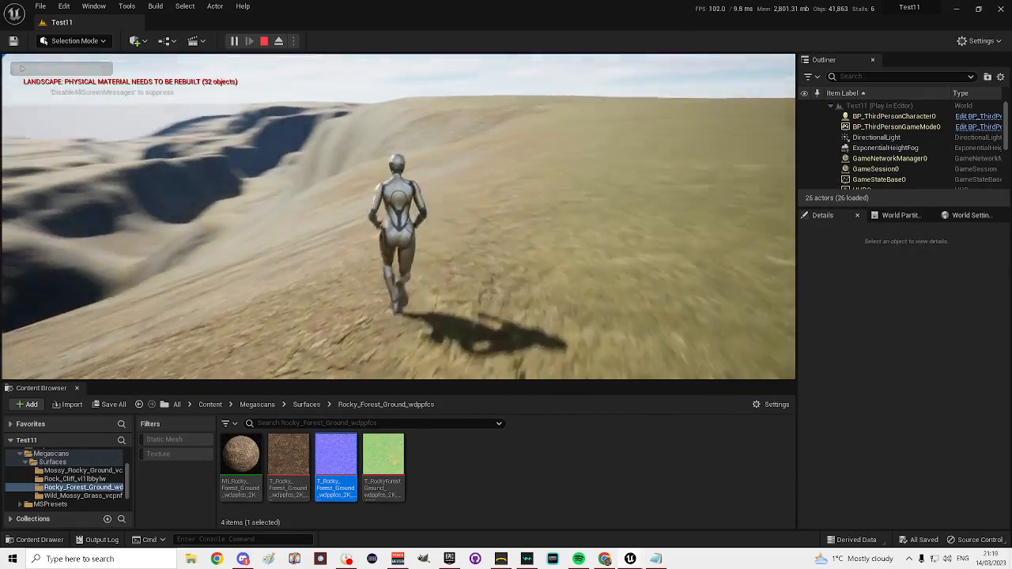
{"action": "key", "text": "d"}
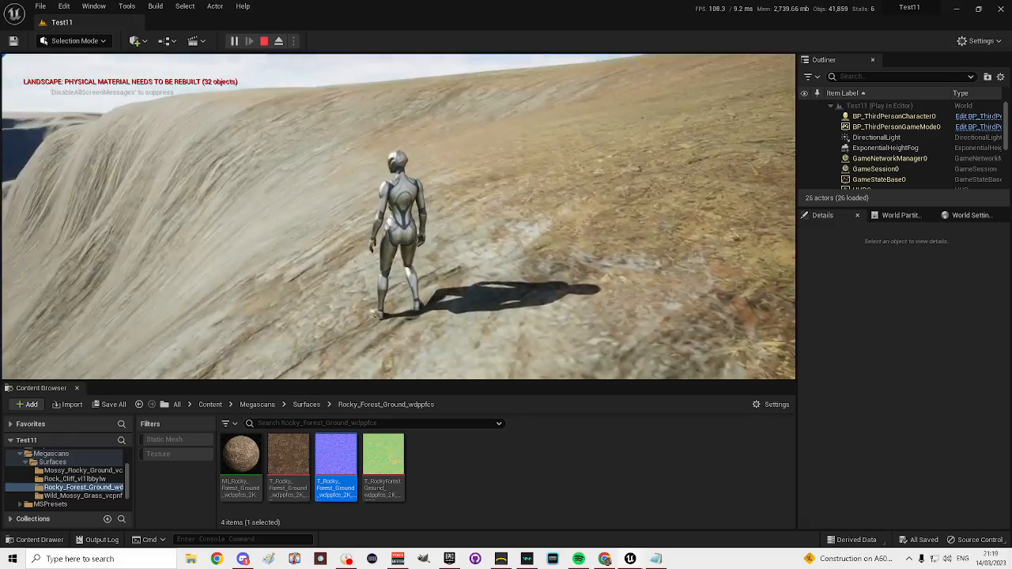
- Stop the play session and pull the viewport camera back high above the landscape
{"action": "key", "text": "Escape"}
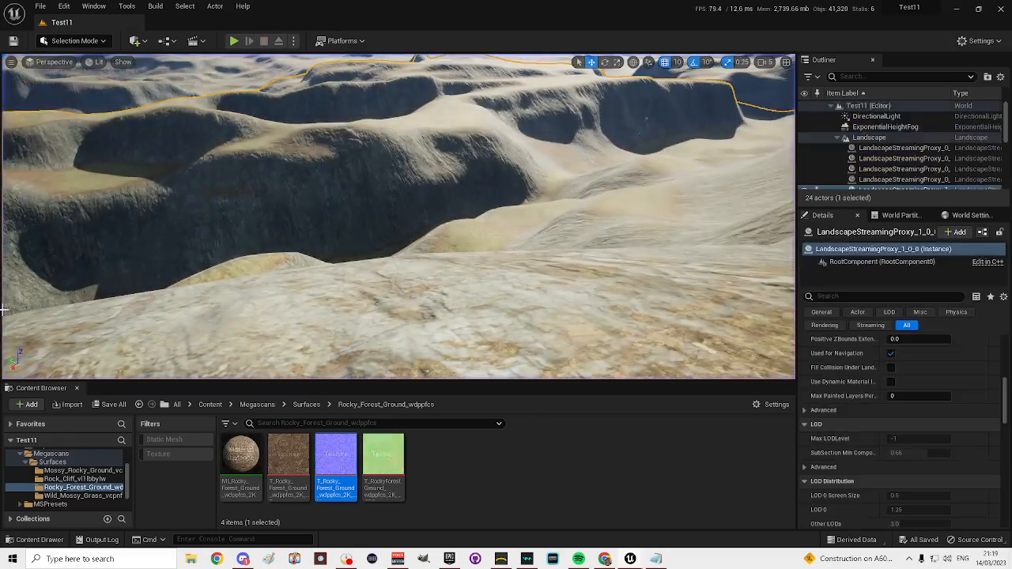
{"action": "key", "text": "s"}
{"action": "right_click_drag", "start_coordinate": [188, 292], "coordinate": [126, 266]}
{"action": "key", "text": "w"}
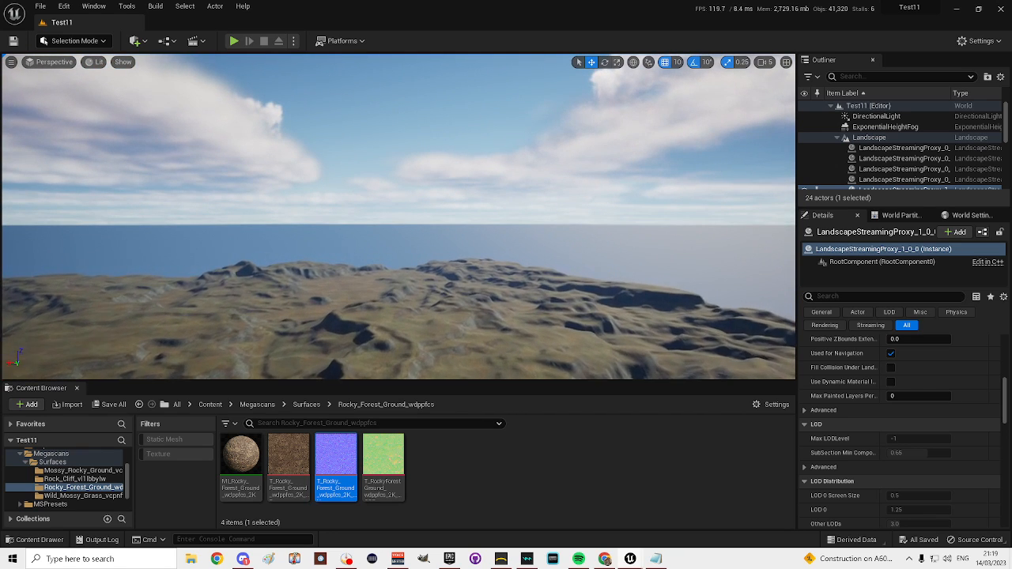
- Survey the textured landscape from above and close the Content Browser to enlarge the viewport
{"action": "key", "text": "w"}
{"action": "right_click_drag", "start_coordinate": [126, 266], "coordinate": [91, 312]}
{"action": "key", "text": "w"}
{"action": "key", "text": "d"}
{"action": "right_click_drag", "start_coordinate": [527, 309], "coordinate": [547, 309]}
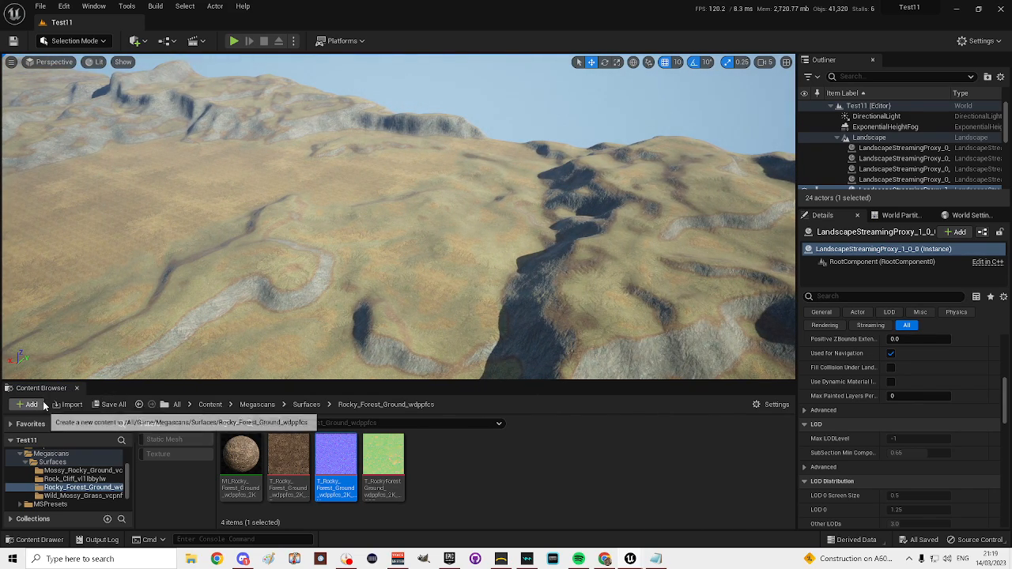
{"action": "left_click", "coordinate": [77, 387]}
{"action": "right_click_drag", "start_coordinate": [449, 377], "coordinate": [294, 359]}
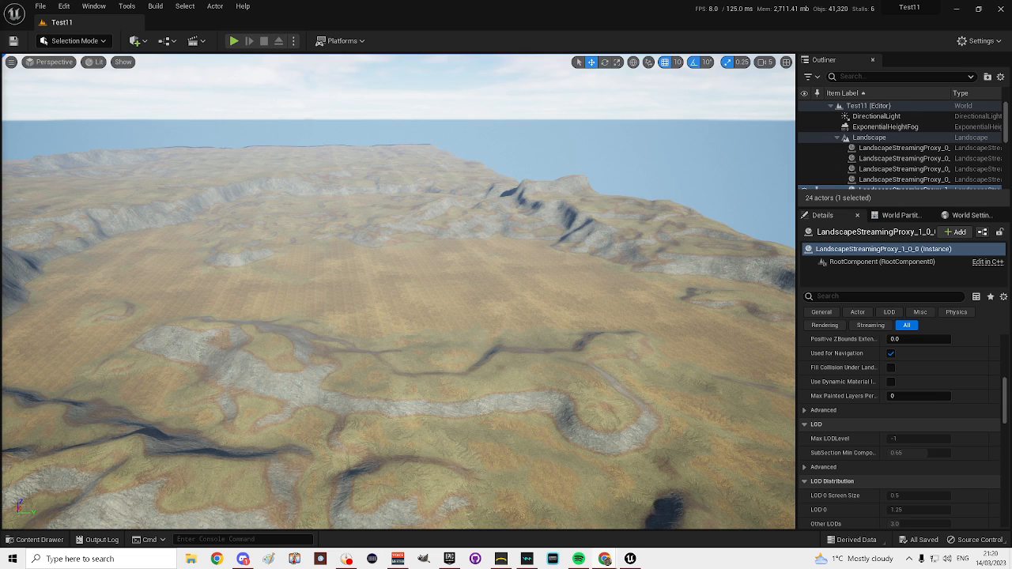
- Bring the browser with the Unreal Engine 5 Beginner Tutorial video into view and expand its description
{"action": "left_click_drag", "start_coordinate": [0, 50], "coordinate": [459, 18]}
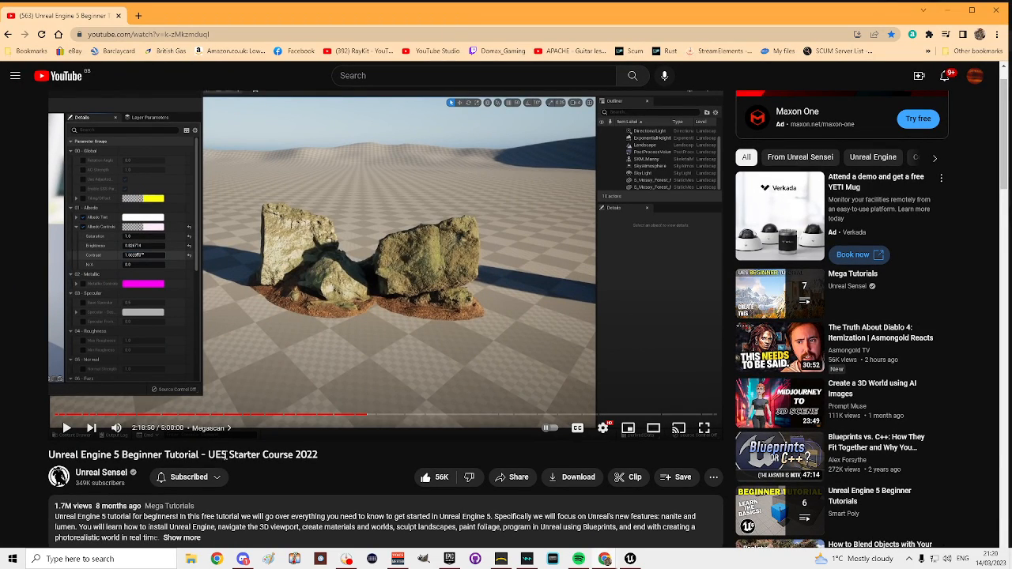
{"action": "scroll", "coordinate": [304, 435], "scroll_direction": "down", "scroll_amount": 2}
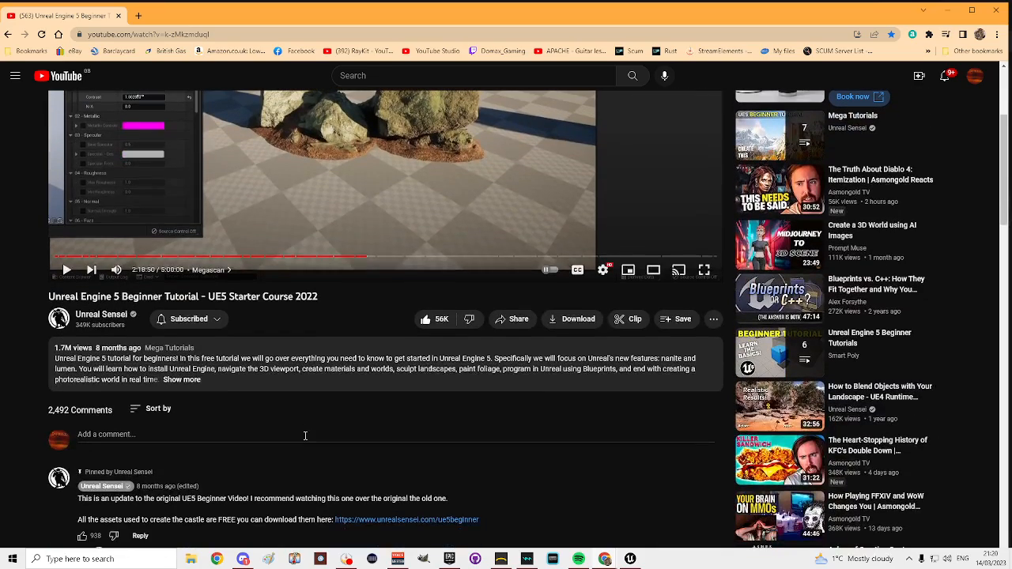
{"action": "scroll", "coordinate": [304, 437], "scroll_direction": "up", "scroll_amount": 2}
{"action": "scroll", "coordinate": [304, 437], "scroll_direction": "down", "scroll_amount": 2}
{"action": "scroll", "coordinate": [304, 437], "scroll_direction": "down", "scroll_amount": 1}
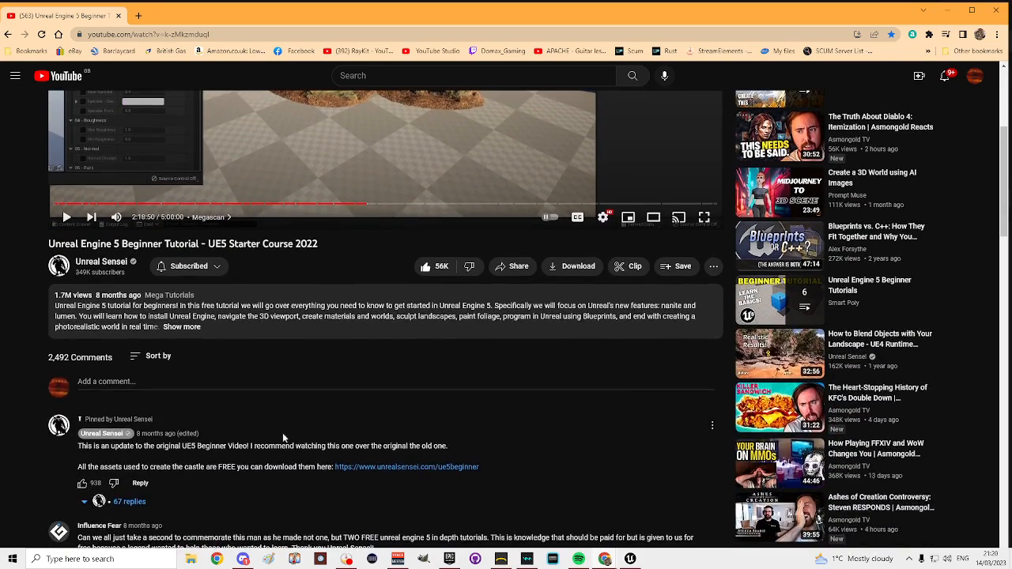
{"action": "left_click", "coordinate": [193, 328]}
{"action": "scroll", "coordinate": [279, 348], "scroll_direction": "down", "scroll_amount": 2}
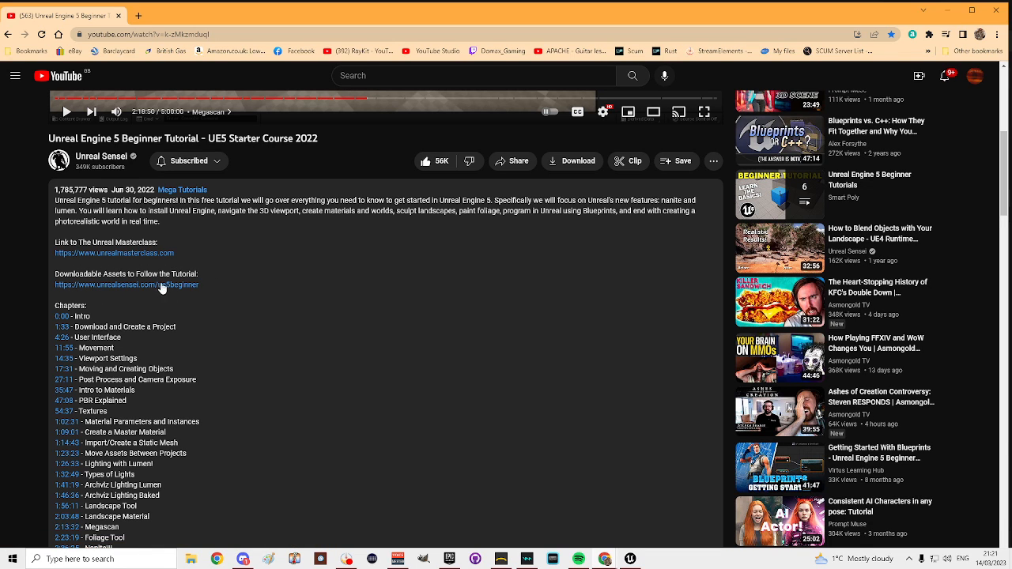
- Review the downloadable assets link in the video description and move the browser away to return to Unreal Editor
{"action": "scroll", "coordinate": [181, 323], "scroll_direction": "down", "scroll_amount": 1}
{"action": "scroll", "coordinate": [186, 326], "scroll_direction": "up", "scroll_amount": 2}
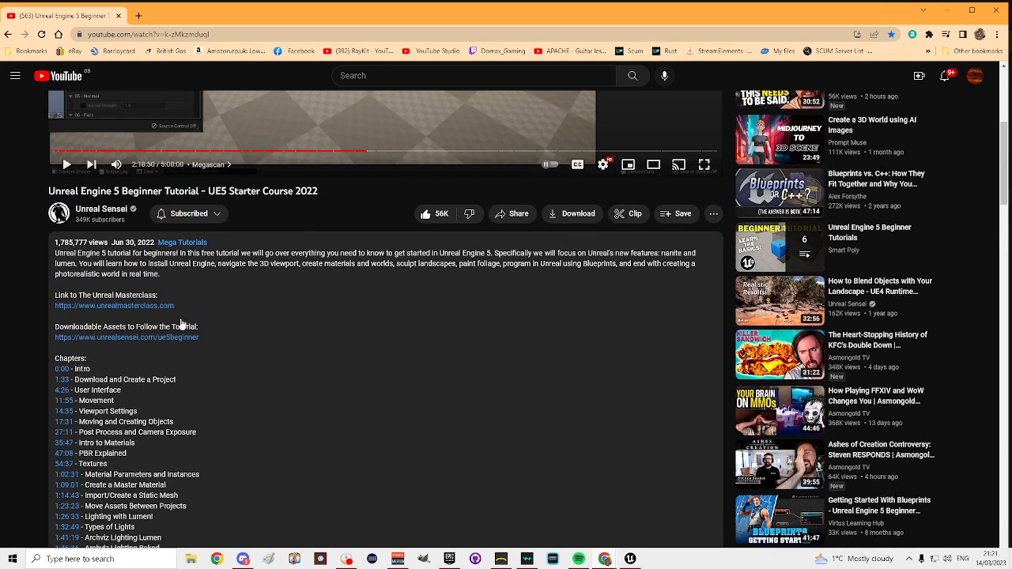
{"action": "scroll", "coordinate": [178, 341], "scroll_direction": "up", "scroll_amount": 1}
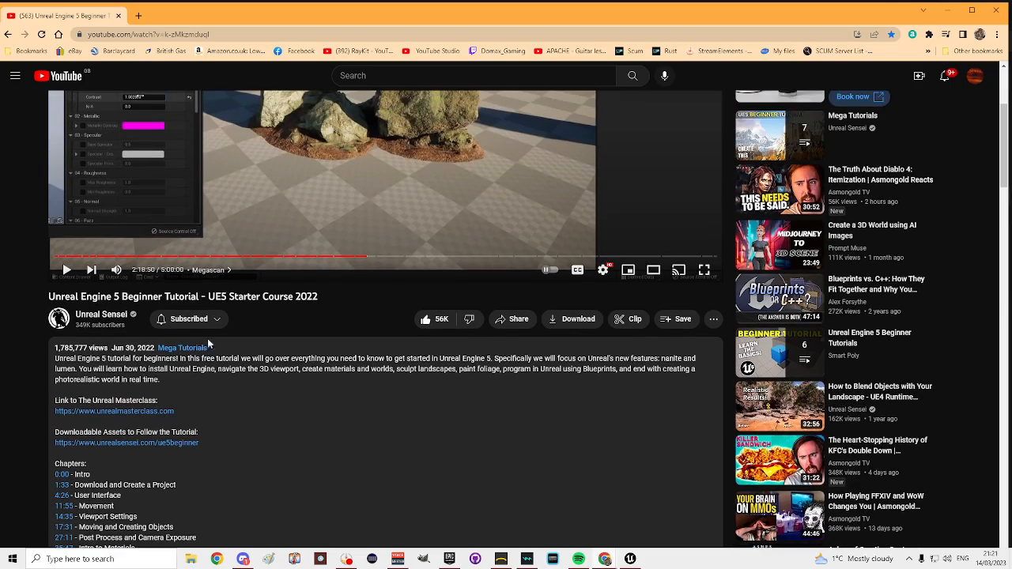
{"action": "scroll", "coordinate": [161, 408], "scroll_direction": "up", "scroll_amount": 1}
{"action": "scroll", "coordinate": [163, 412], "scroll_direction": "down", "scroll_amount": 2}
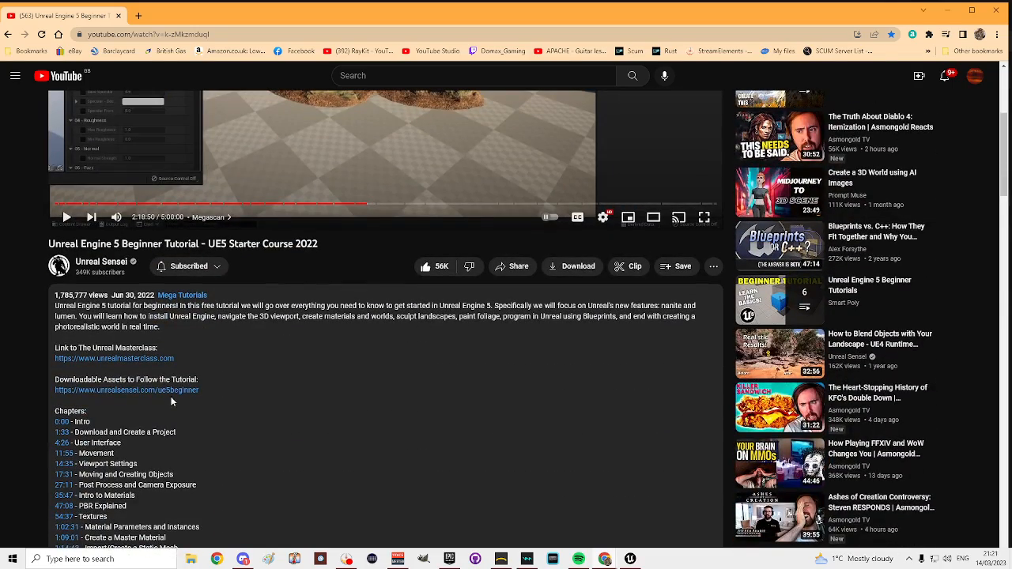
{"action": "scroll", "coordinate": [164, 395], "scroll_direction": "up", "scroll_amount": 3}
{"action": "left_click_drag", "start_coordinate": [632, 12], "coordinate": [0, 71]}
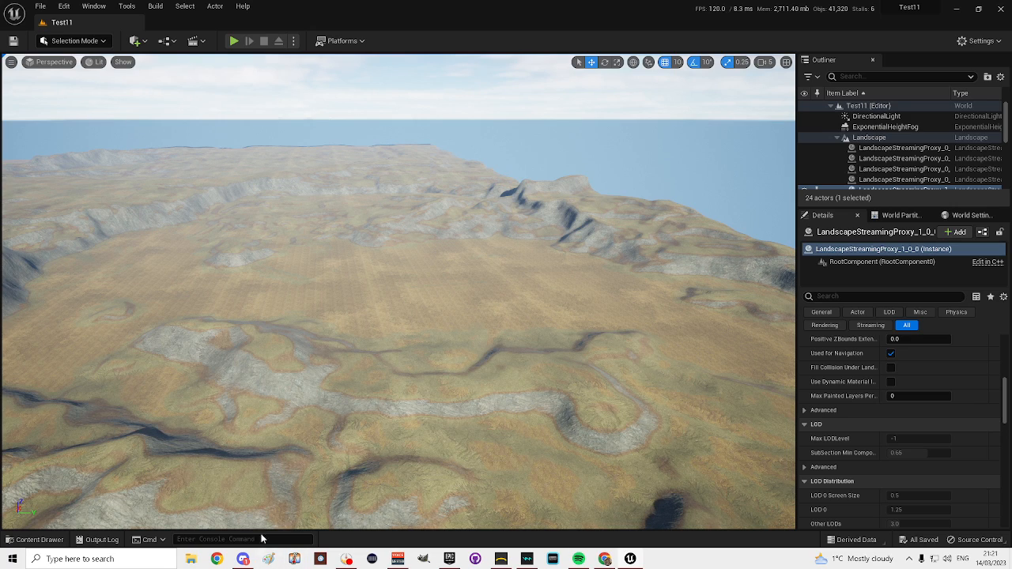
- In File Explorer, open the CastleAssets folder inside the IntroUnreal5 download in the M.2 (D:) drive's Downloads folder
{"action": "left_click", "coordinate": [192, 559]}
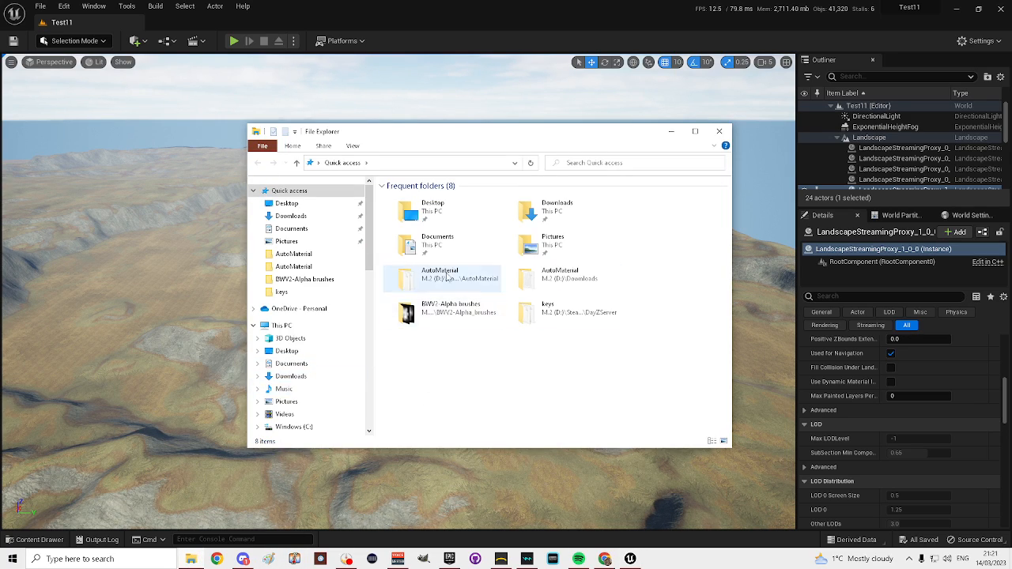
{"action": "scroll", "coordinate": [331, 423], "scroll_direction": "down", "scroll_amount": 3}
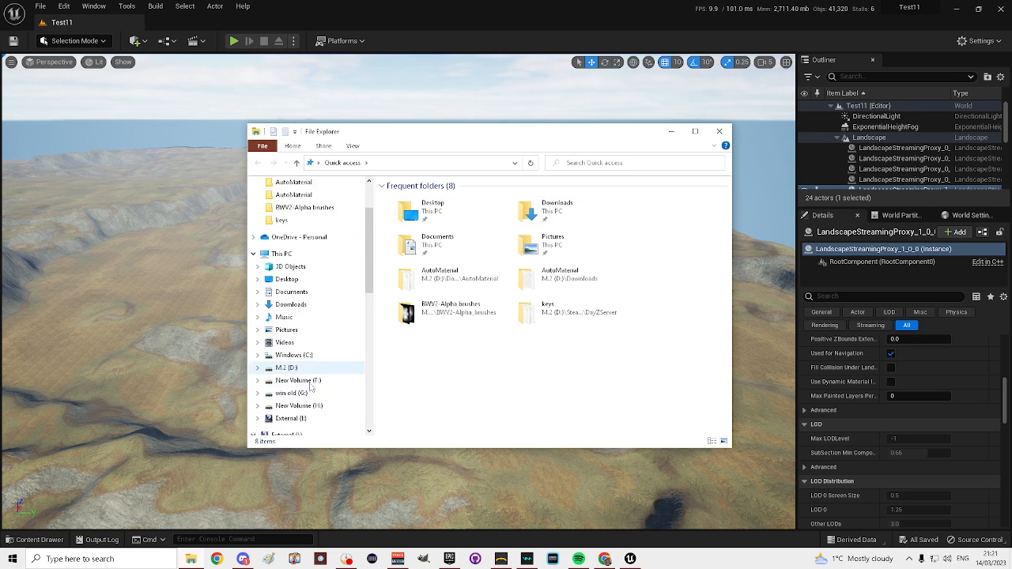
{"action": "left_click", "coordinate": [286, 330]}
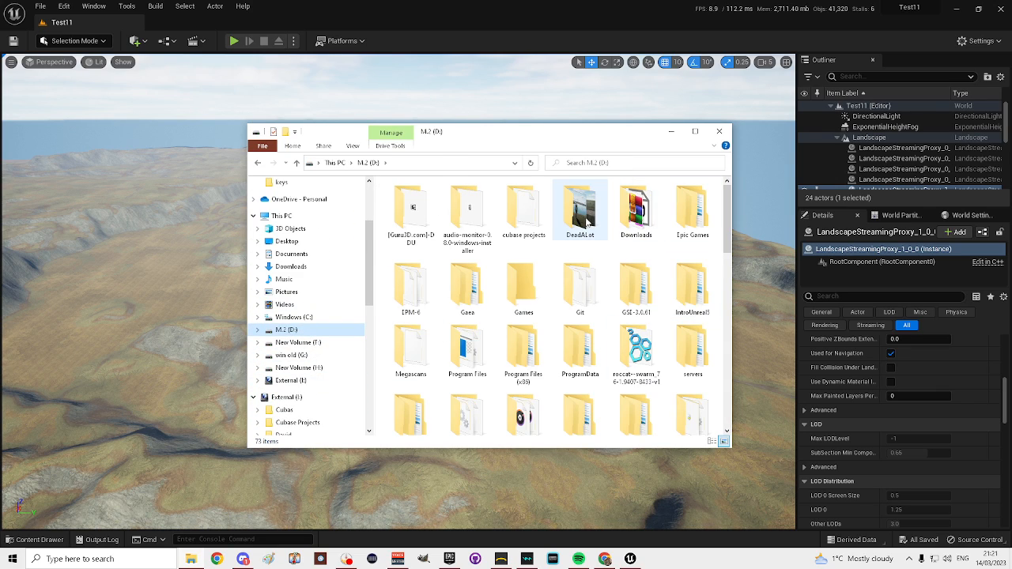
{"action": "left_click", "coordinate": [637, 209]}
{"action": "double_click", "coordinate": [639, 214]}
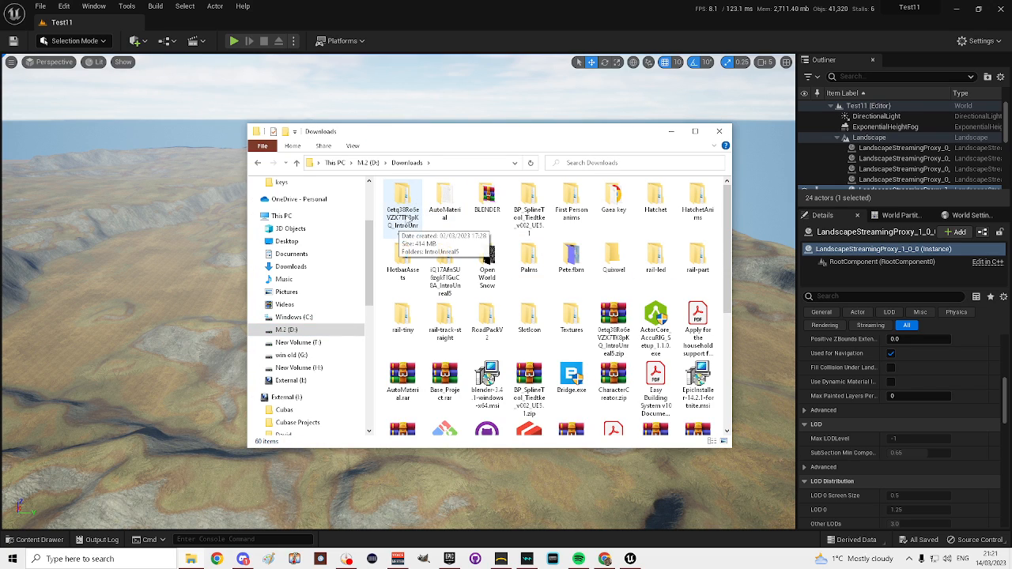
{"action": "double_click", "coordinate": [406, 203]}
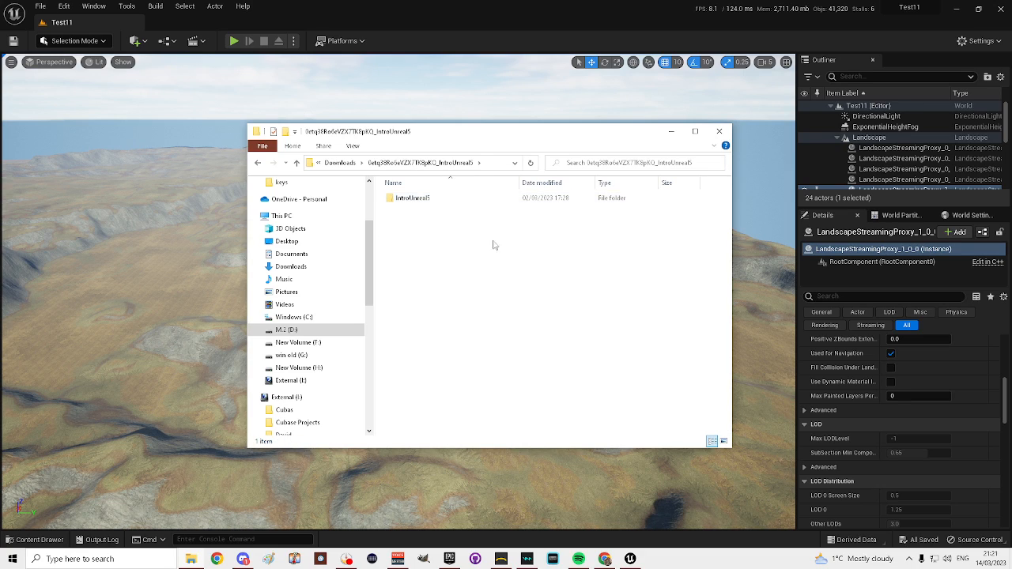
{"action": "double_click", "coordinate": [422, 201]}
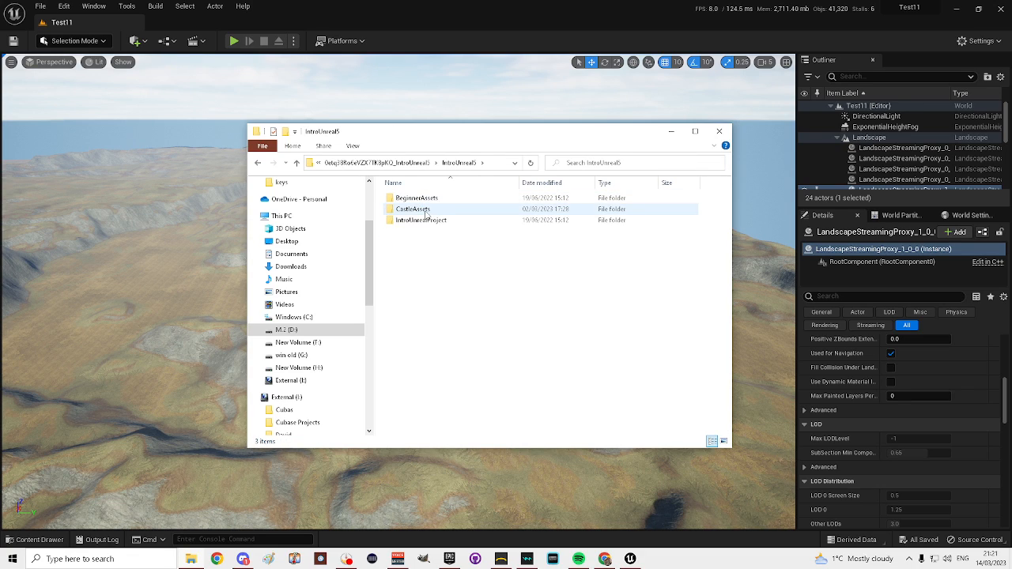
{"action": "double_click", "coordinate": [427, 210]}
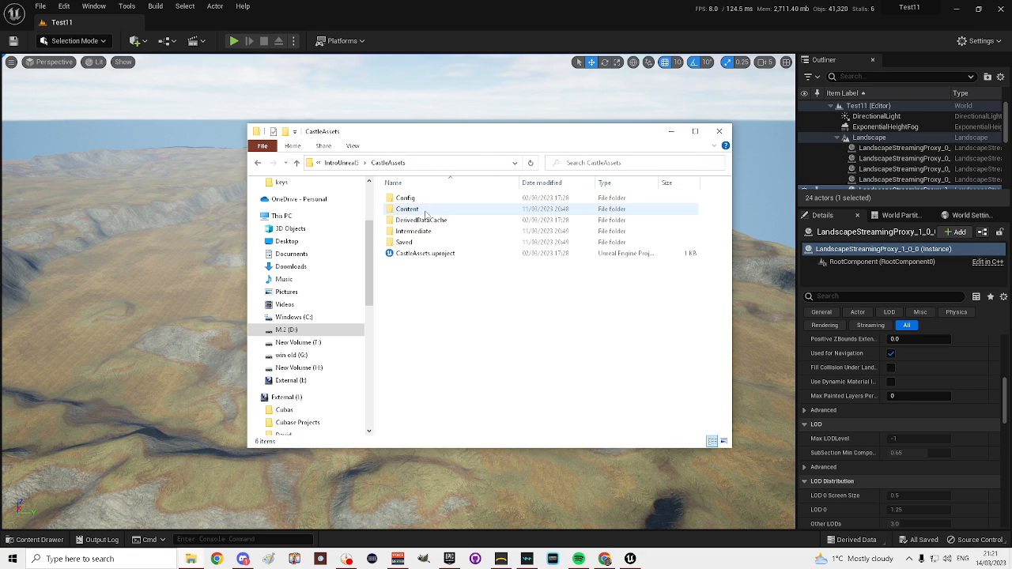
- Open CastleAssets.uproject in a maximised Unreal Editor window and dismiss the missing project settings notices
{"action": "double_click", "coordinate": [432, 258]}
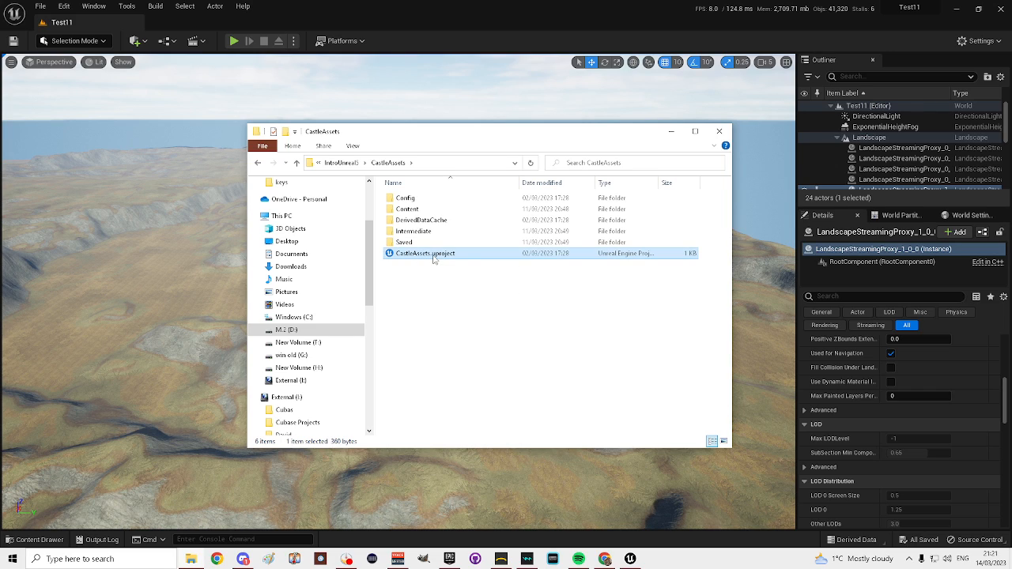
{"action": "left_click", "coordinate": [595, 316]}
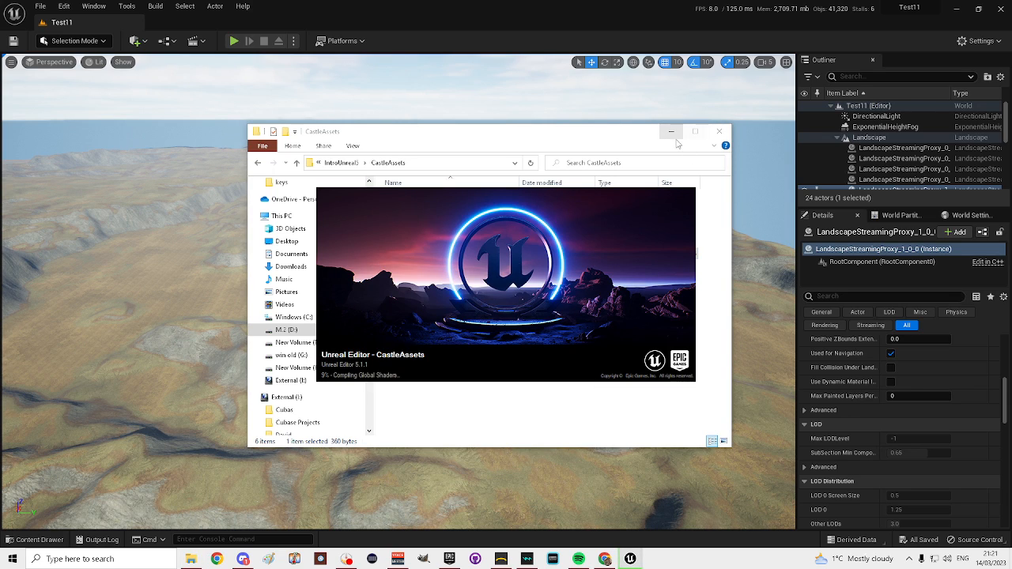
{"action": "left_click", "coordinate": [672, 133]}
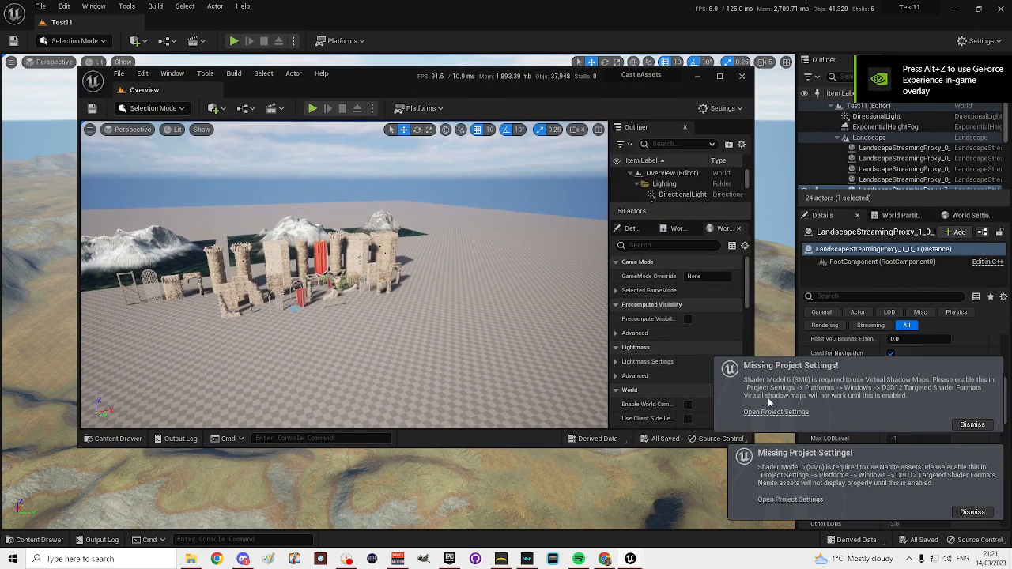
{"action": "left_click", "coordinate": [972, 424]}
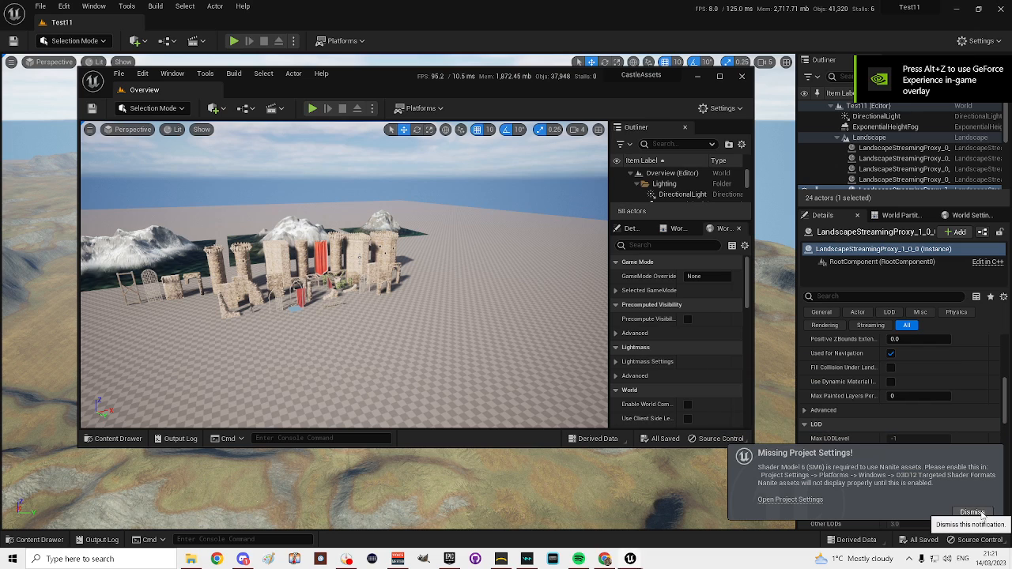
{"action": "left_click", "coordinate": [720, 76]}
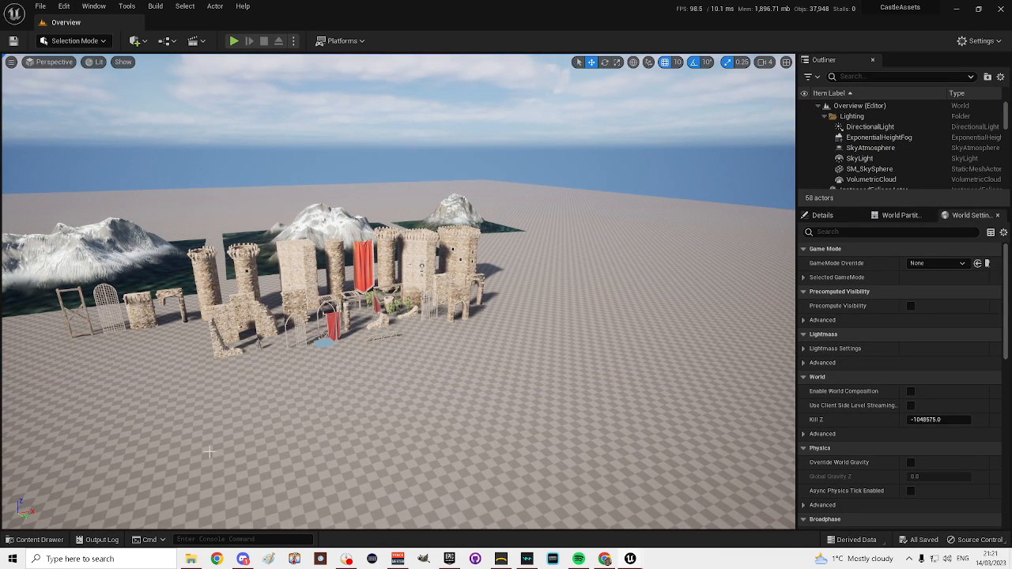
- Expand the CastleAssets content folder and look through the static meshes in its Meshes subfolder
{"action": "left_click", "coordinate": [63, 541]}
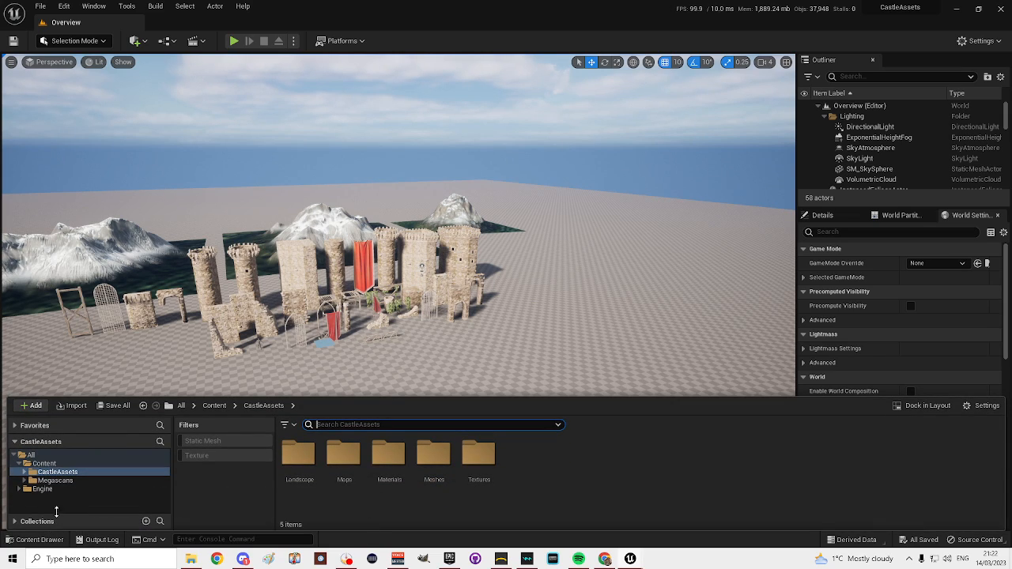
{"action": "left_click", "coordinate": [24, 472]}
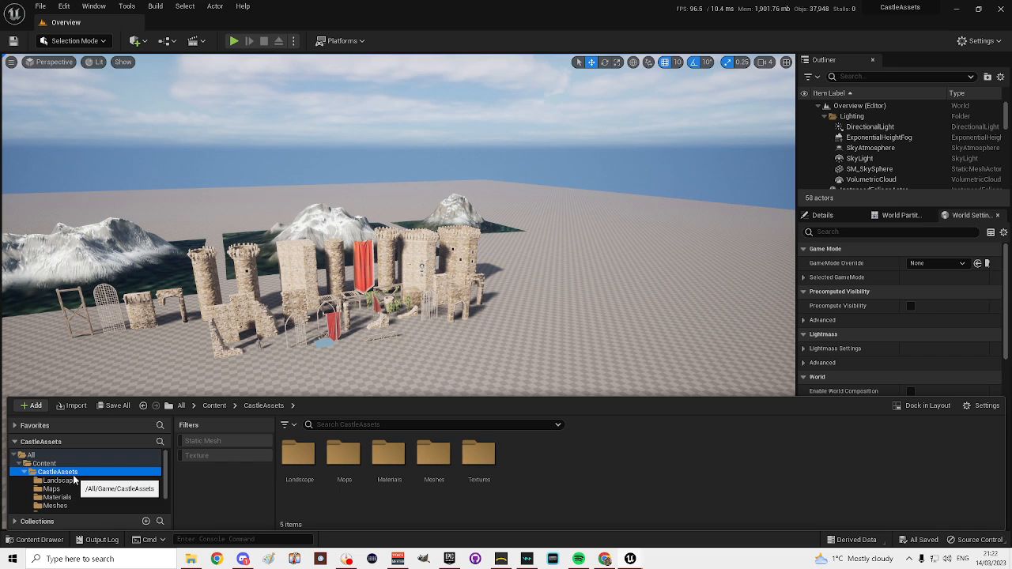
{"action": "left_click", "coordinate": [428, 459]}
{"action": "double_click", "coordinate": [428, 459]}
{"action": "scroll", "coordinate": [804, 469], "scroll_direction": "down", "scroll_amount": 4}
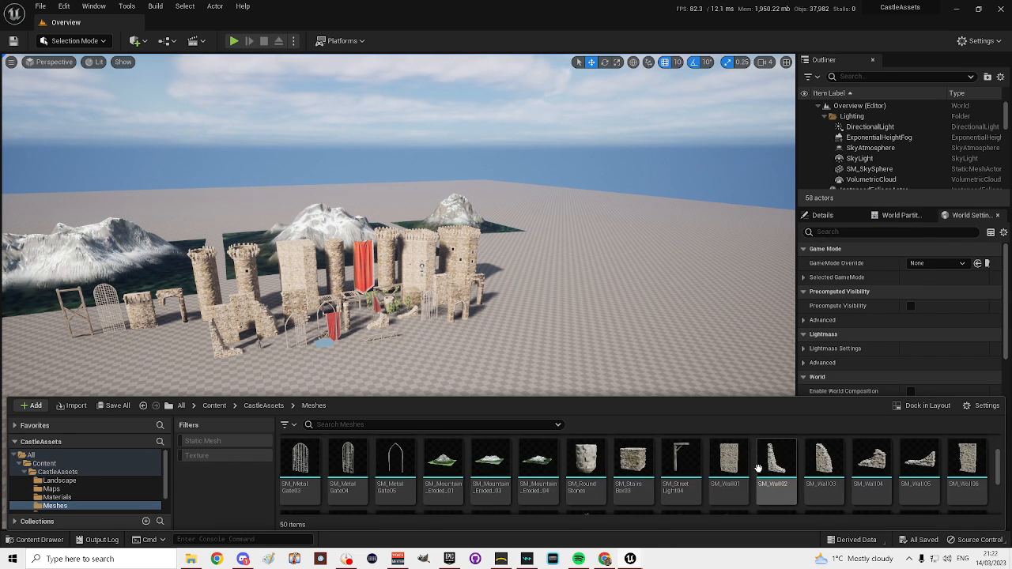
{"action": "scroll", "coordinate": [804, 469], "scroll_direction": "down", "scroll_amount": 2}
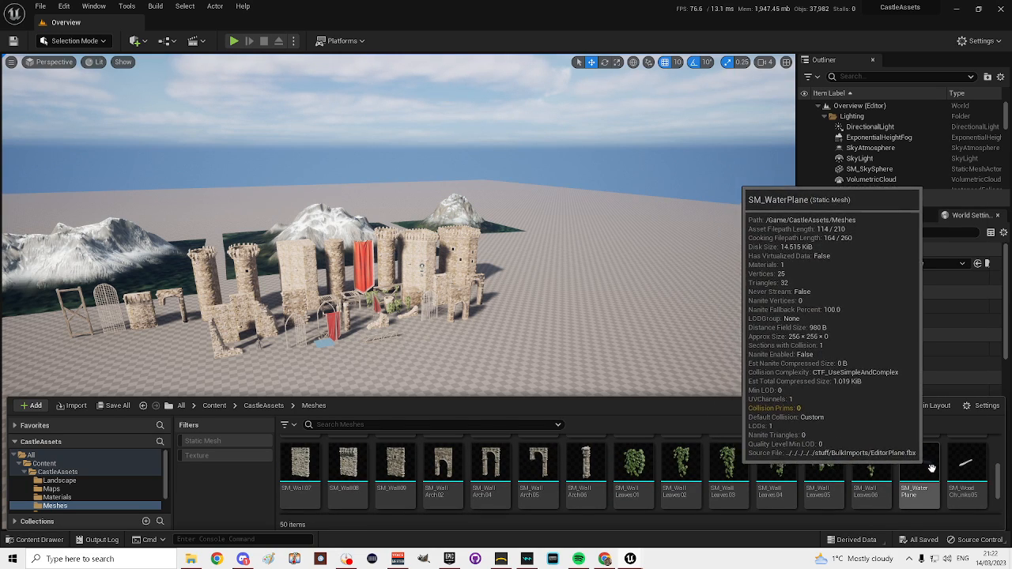
{"action": "left_click", "coordinate": [64, 507]}
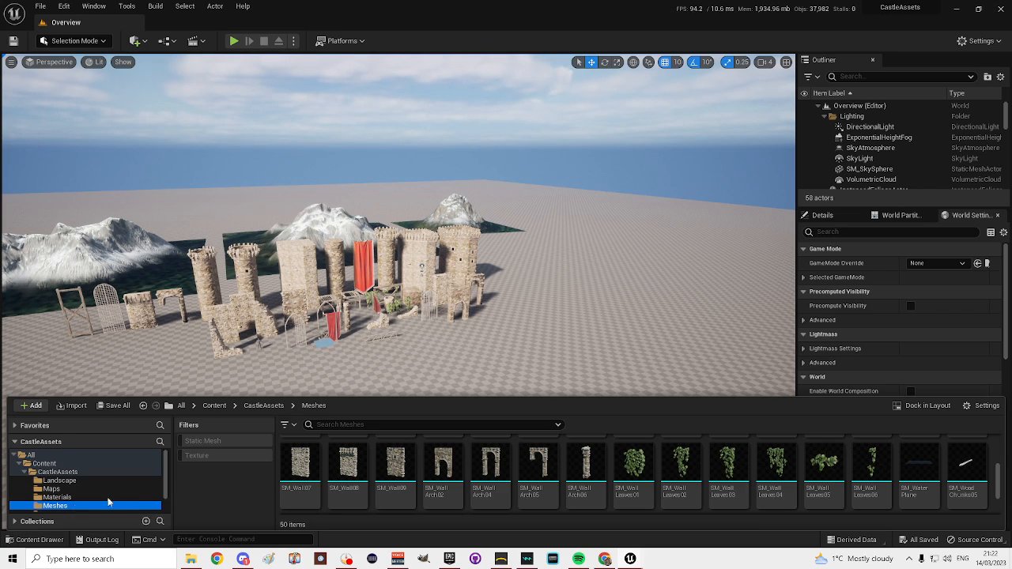
- Start migrating the Meshes folder from CastleAssets with all its listed dependent assets and accept the asset report
{"action": "left_click", "coordinate": [264, 406]}
{"action": "left_click", "coordinate": [432, 457]}
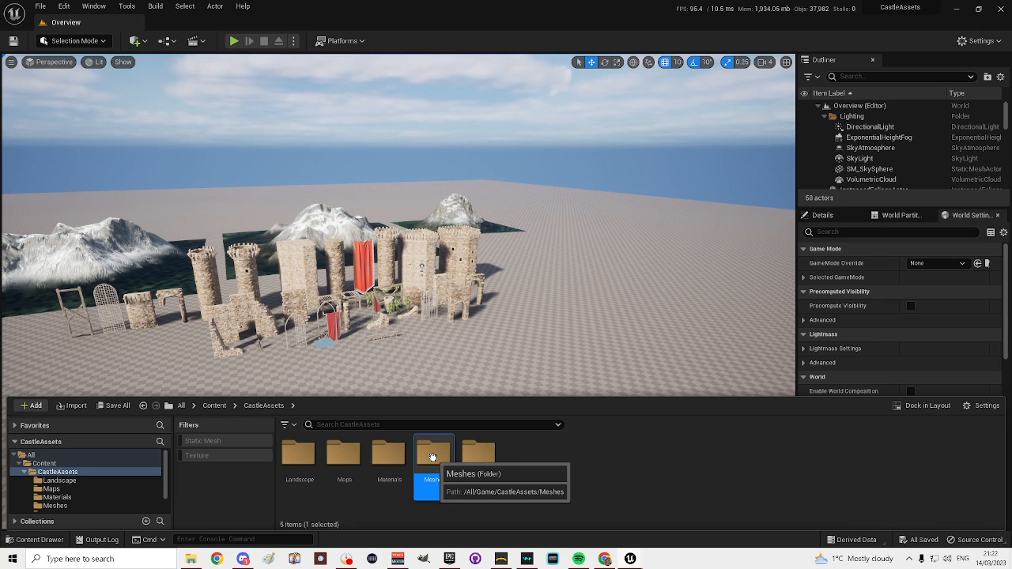
{"action": "right_click", "coordinate": [432, 457]}
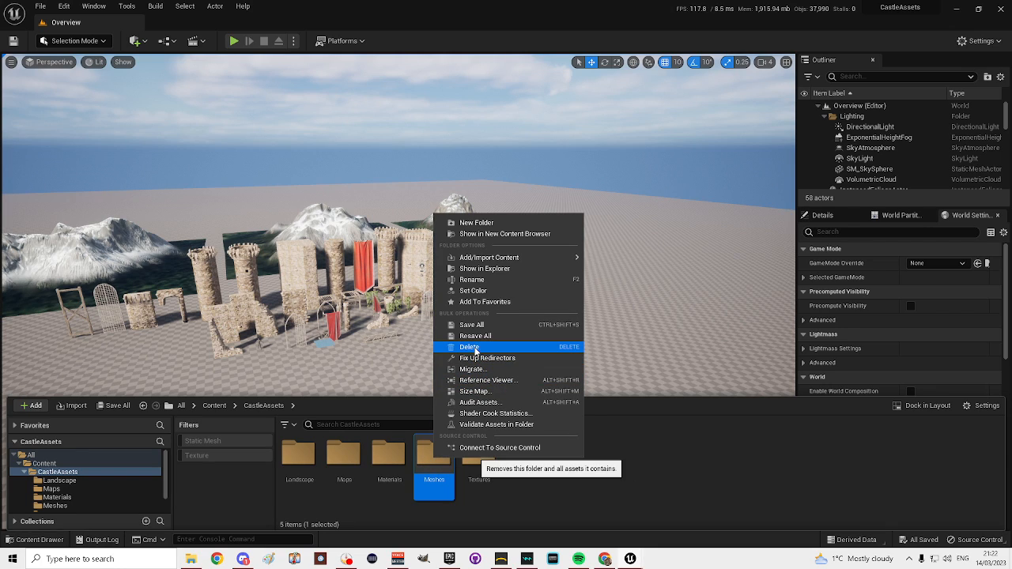
{"action": "left_click", "coordinate": [475, 369]}
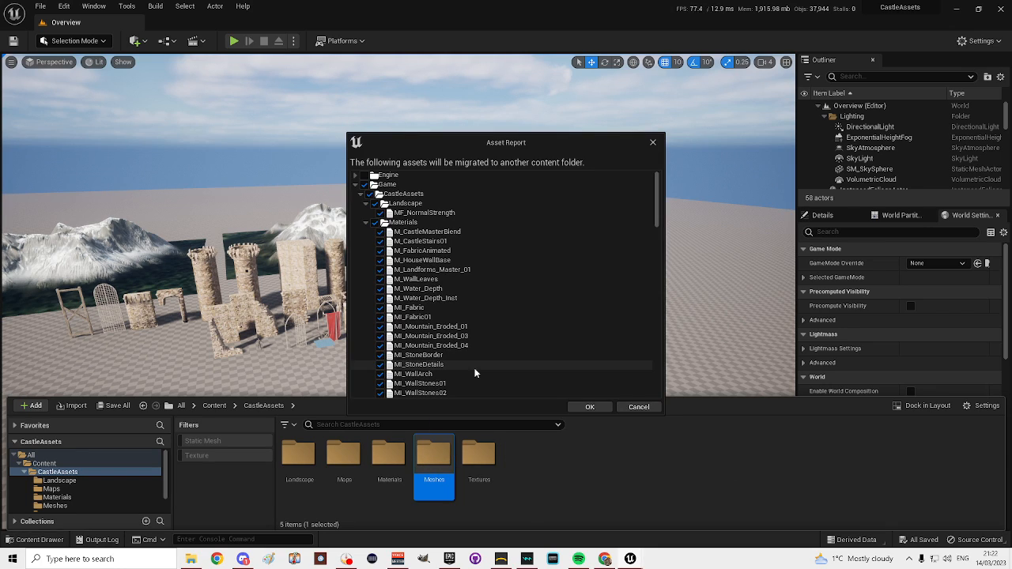
{"action": "left_click_drag", "start_coordinate": [477, 139], "coordinate": [491, 103]}
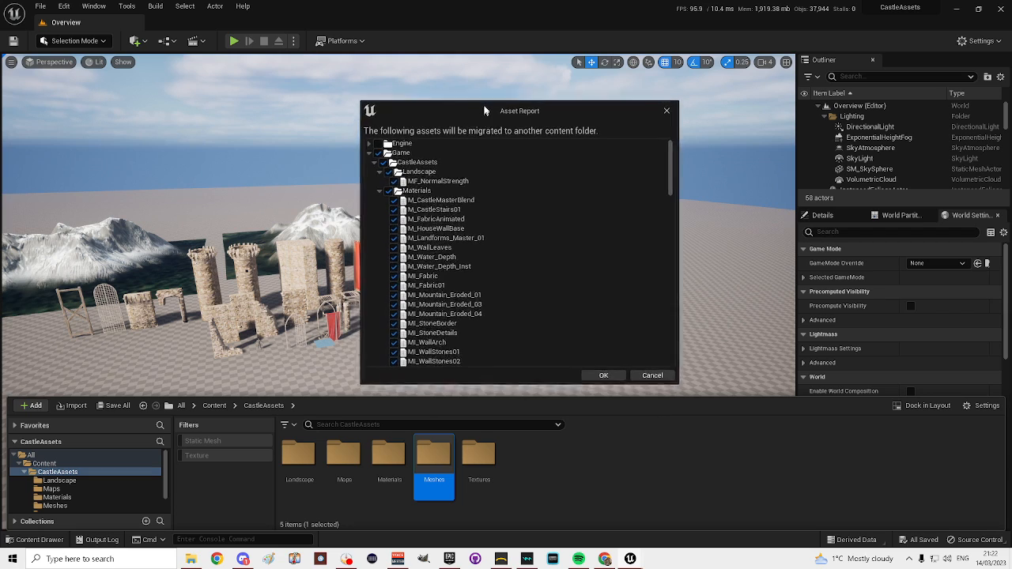
{"action": "left_click", "coordinate": [605, 370]}
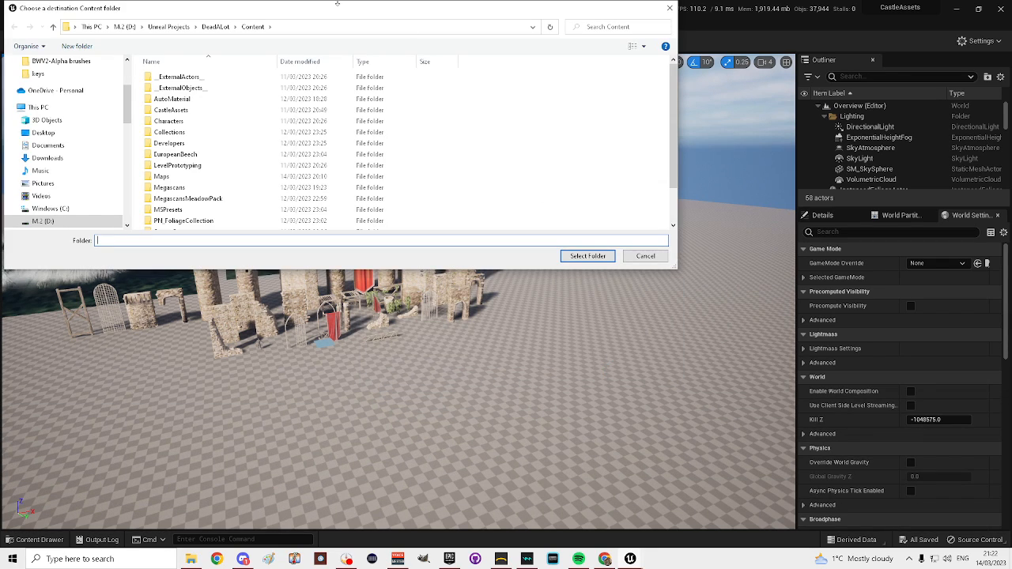
- Choose the Content folder of Test11, inside Unreal Projects on the M.2 (D:) drive, as the migration destination
{"action": "left_click_drag", "start_coordinate": [294, 11], "coordinate": [452, 118]}
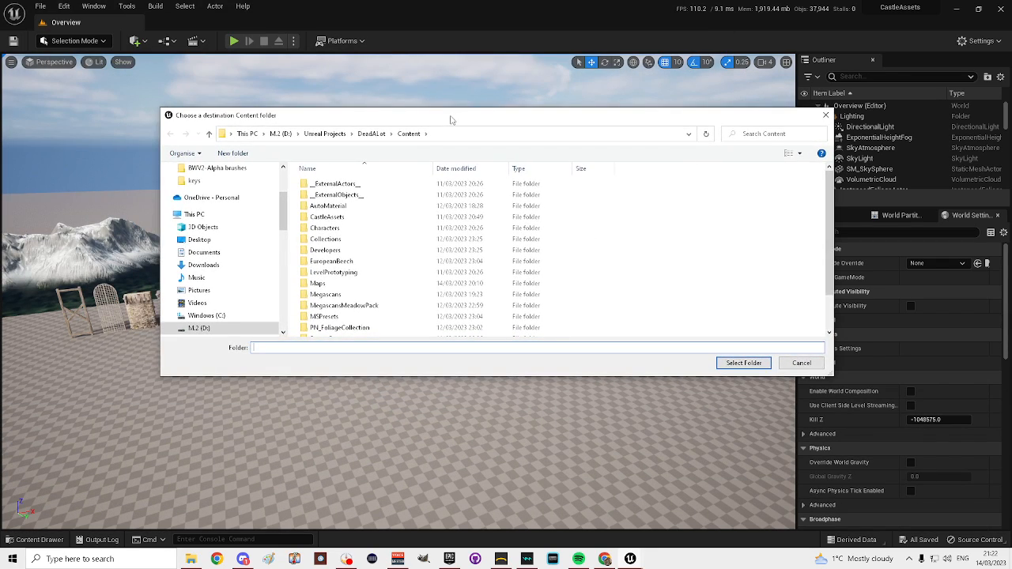
{"action": "left_click", "coordinate": [199, 328]}
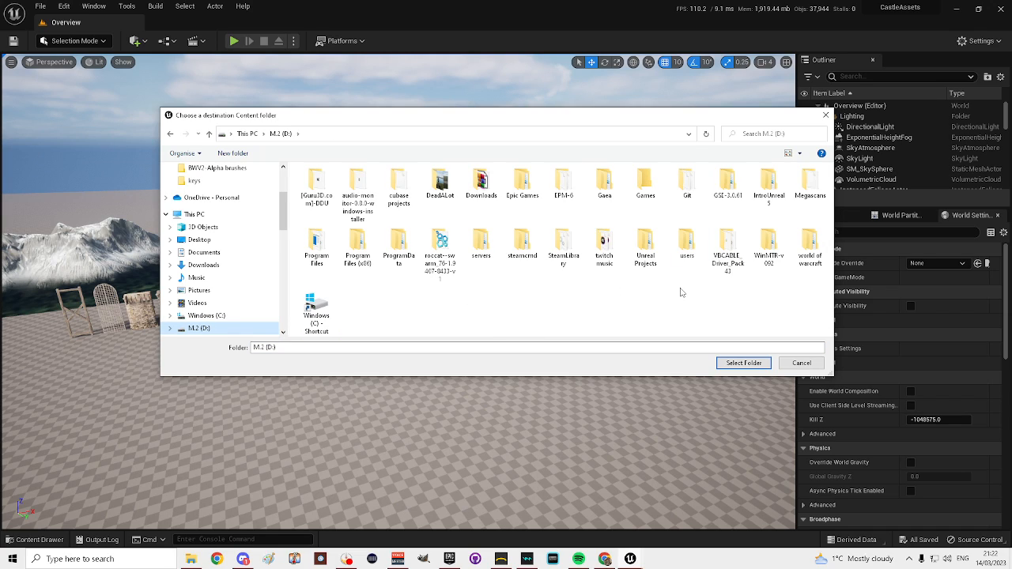
{"action": "double_click", "coordinate": [645, 241]}
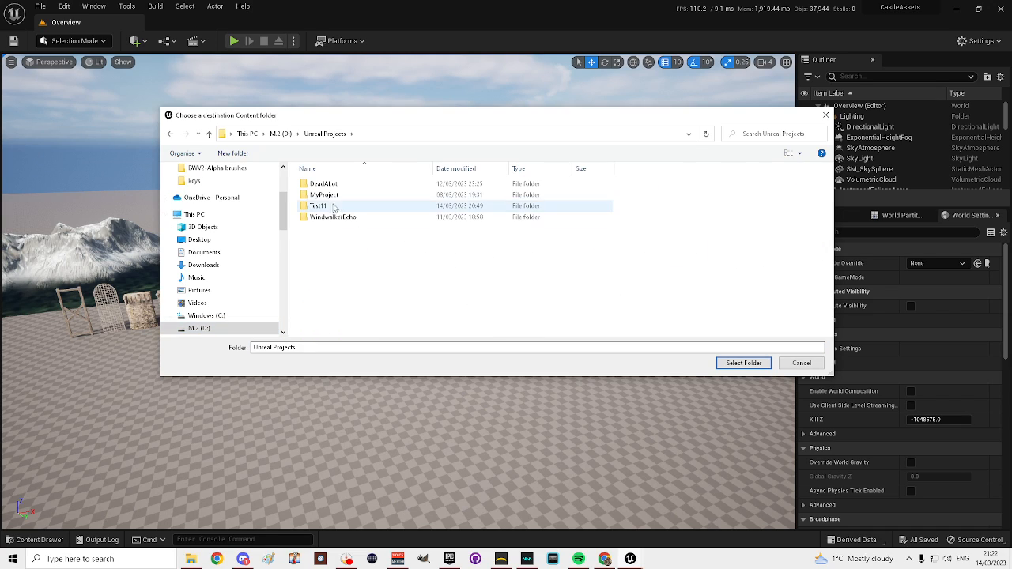
{"action": "double_click", "coordinate": [332, 206]}
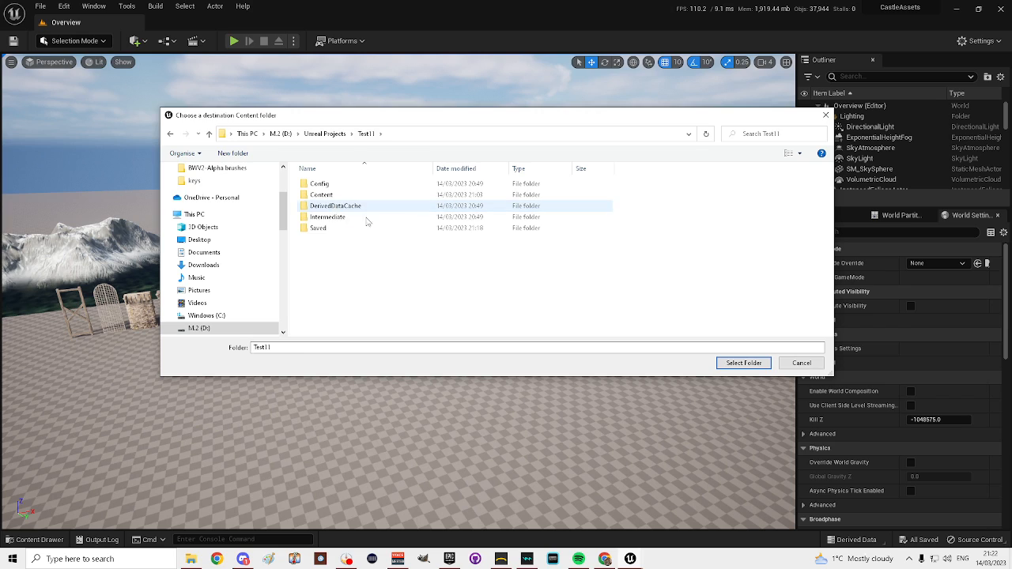
{"action": "double_click", "coordinate": [331, 195]}
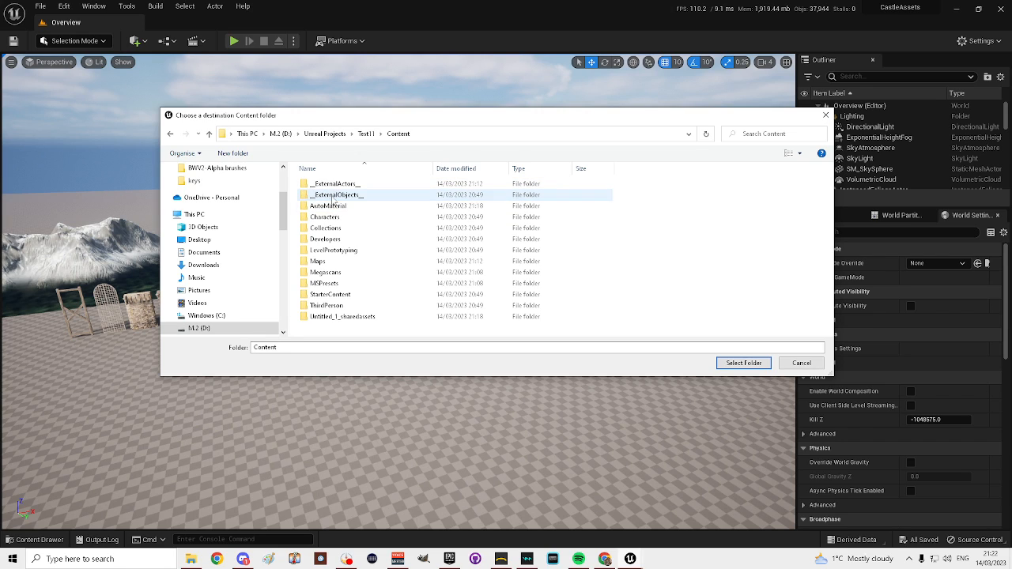
{"action": "left_click", "coordinate": [741, 363]}
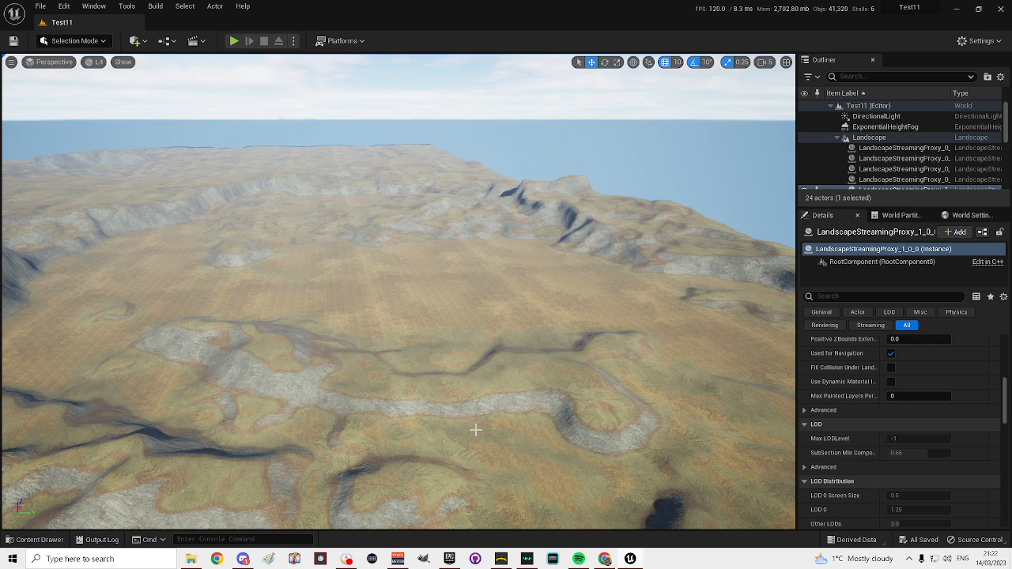
- In the Test11 project, open the Meshes subfolder of the migrated CastleAssets content folder
{"action": "left_click", "coordinate": [39, 540]}
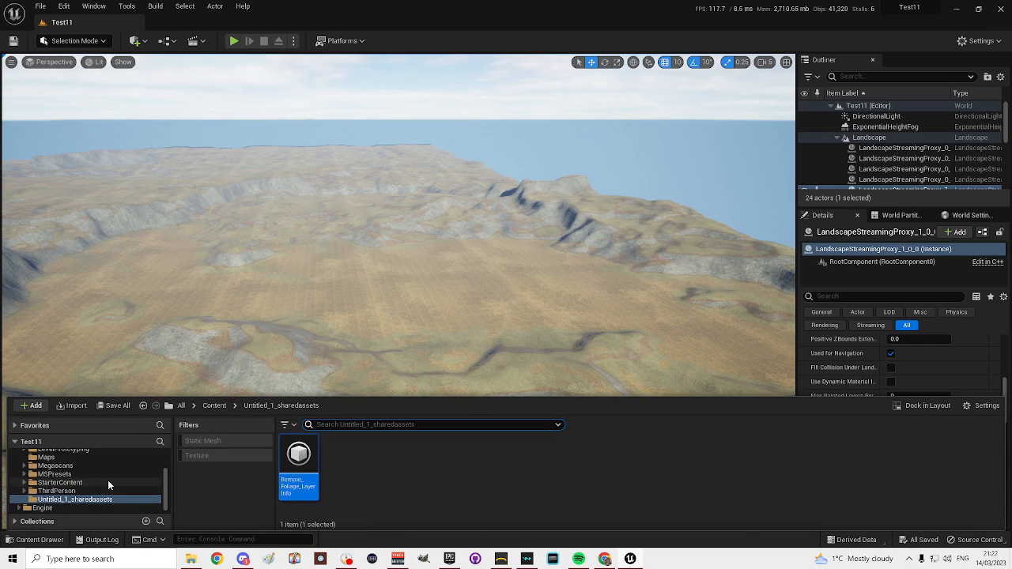
{"action": "scroll", "coordinate": [107, 479], "scroll_direction": "up", "scroll_amount": 5}
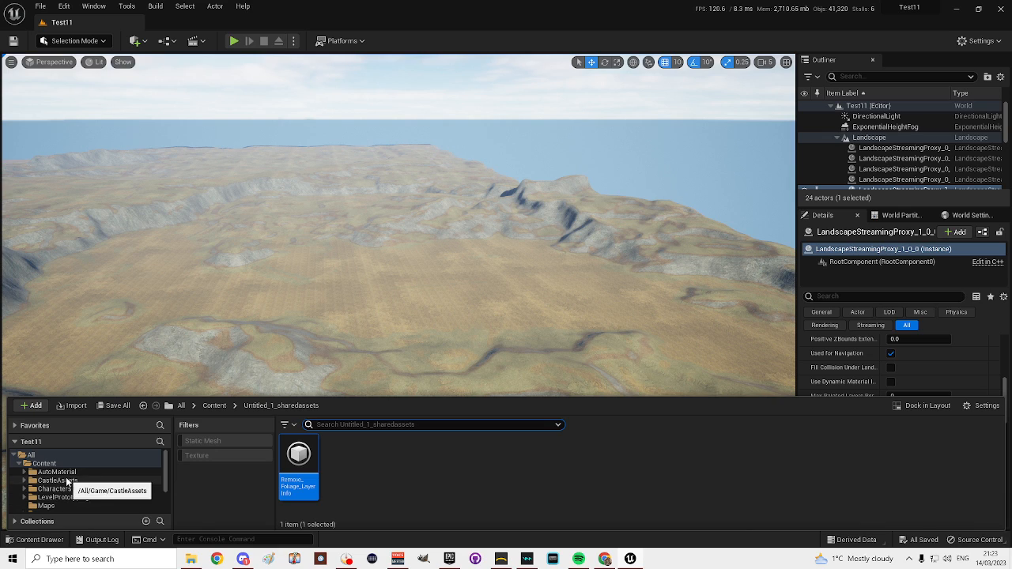
{"action": "left_click", "coordinate": [57, 481]}
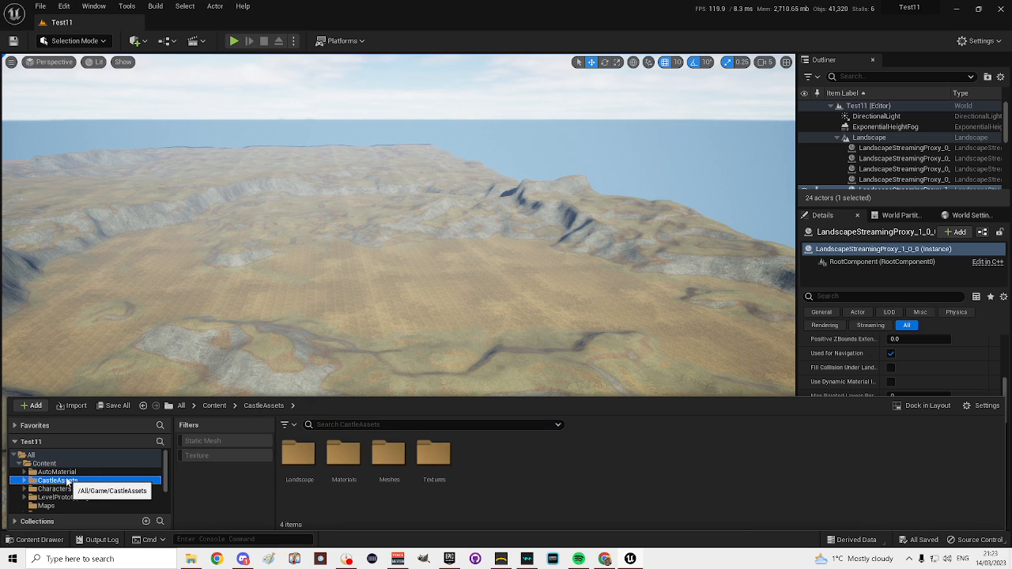
{"action": "double_click", "coordinate": [389, 456]}
- Find the SM_WaterPlane mesh among the castle meshes and place it in the landscape's flat basin
{"action": "scroll", "coordinate": [710, 473], "scroll_direction": "down", "scroll_amount": 5}
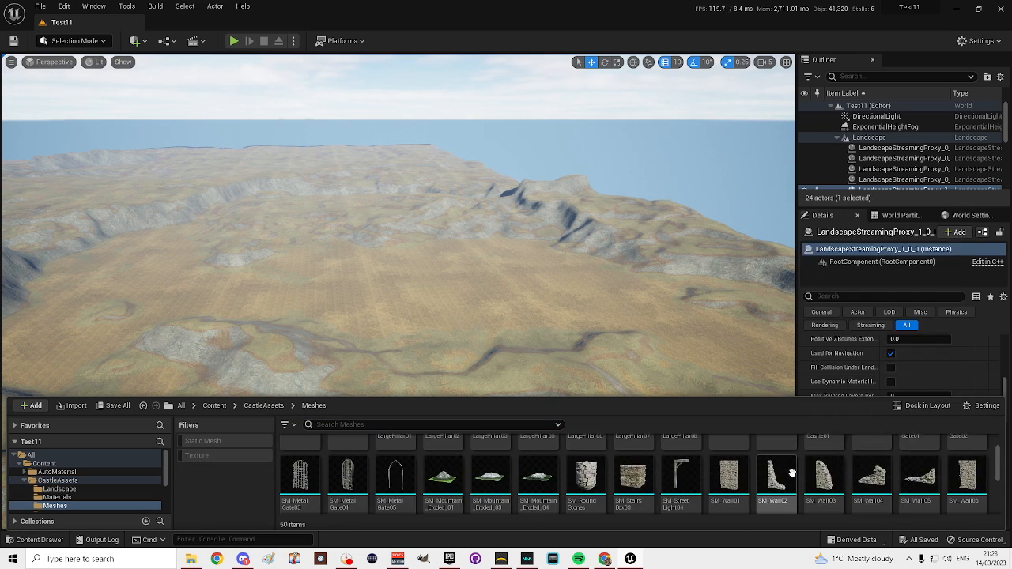
{"action": "scroll", "coordinate": [791, 473], "scroll_direction": "down", "scroll_amount": 3}
{"action": "scroll", "coordinate": [955, 481], "scroll_direction": "up", "scroll_amount": 5}
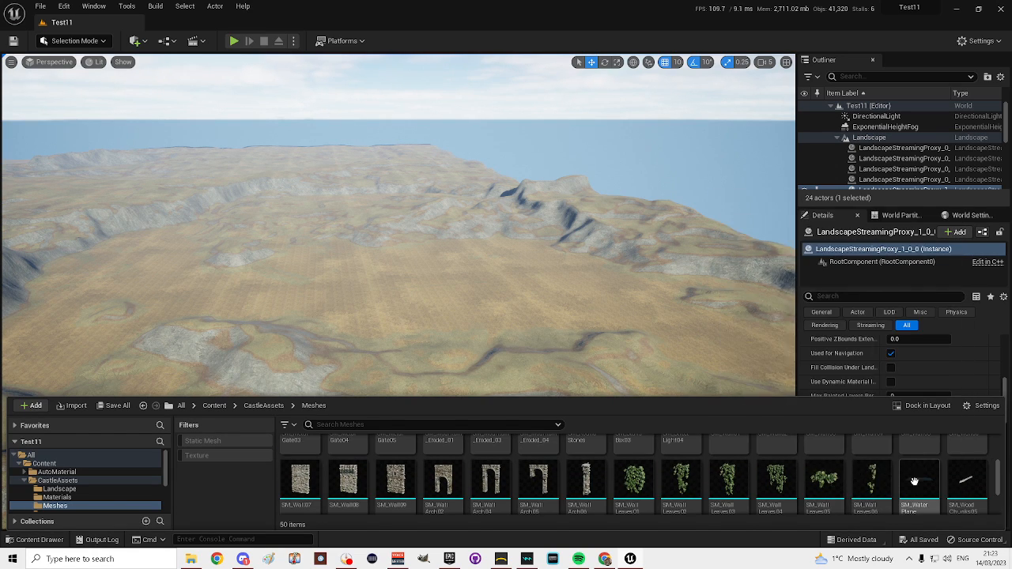
{"action": "left_click_drag", "start_coordinate": [922, 479], "coordinate": [411, 310]}
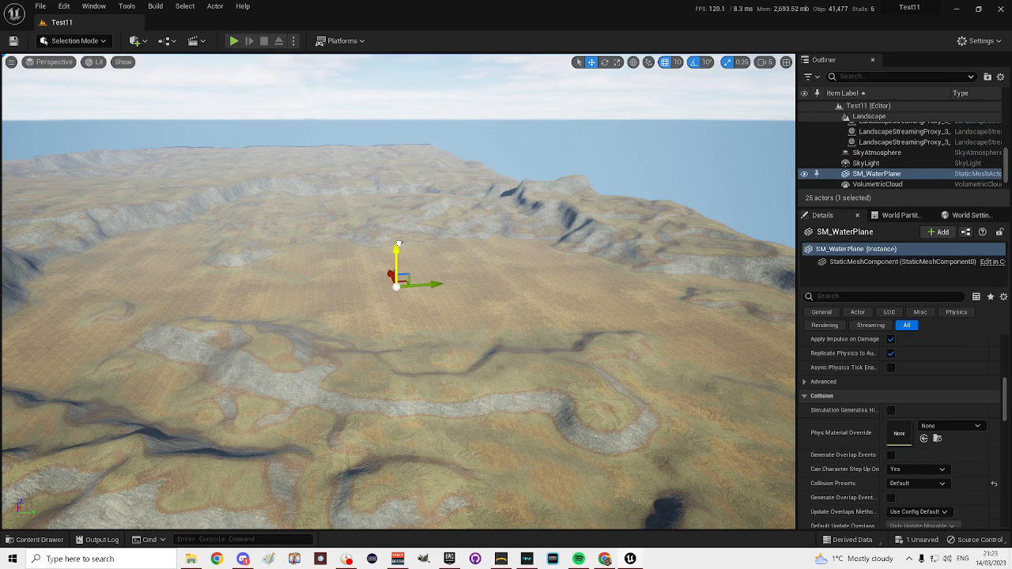
- Scale the water plane along its X axis into a long strip running past the basin's near edge
{"action": "left_click", "coordinate": [618, 63]}
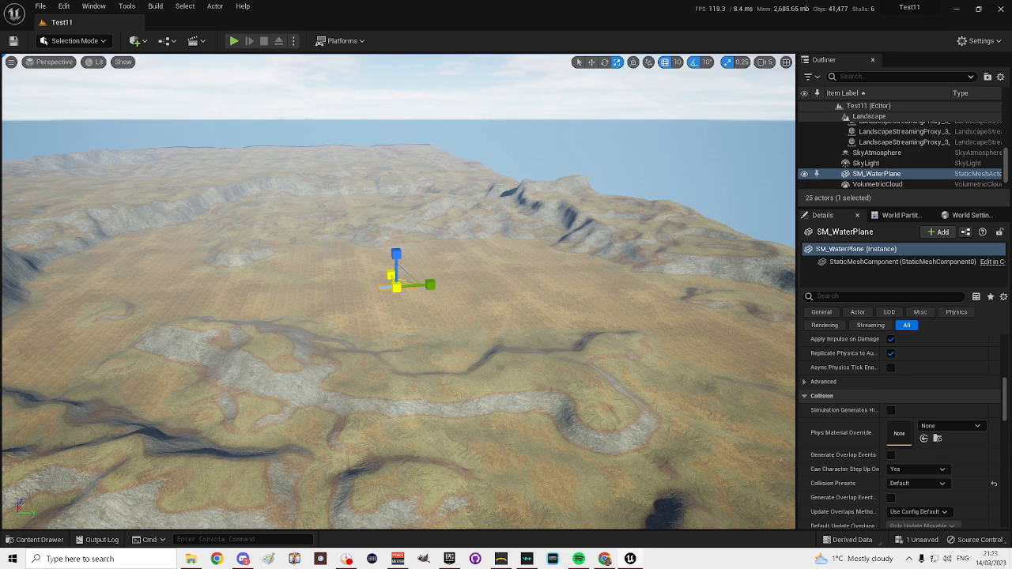
{"action": "left_click_drag", "start_coordinate": [391, 275], "coordinate": [382, 255]}
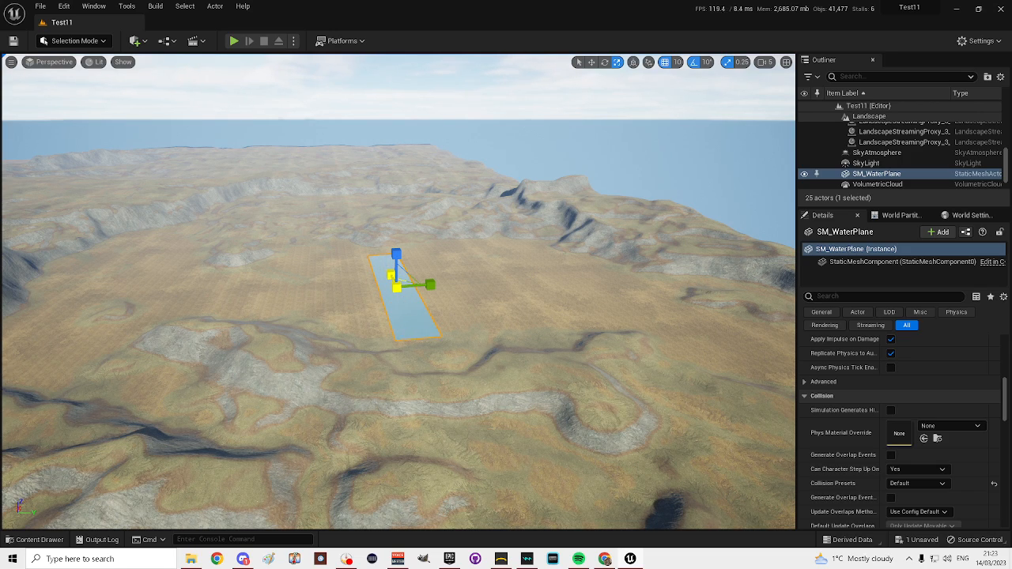
{"action": "left_click_drag", "start_coordinate": [382, 255], "coordinate": [378, 247]}
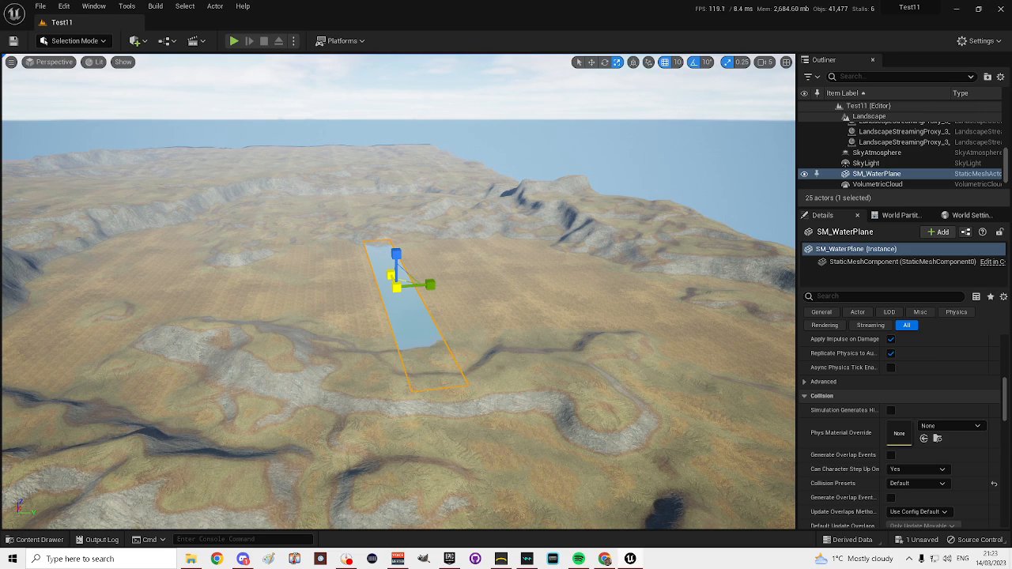
{"action": "left_click_drag", "start_coordinate": [379, 247], "coordinate": [615, 415]}
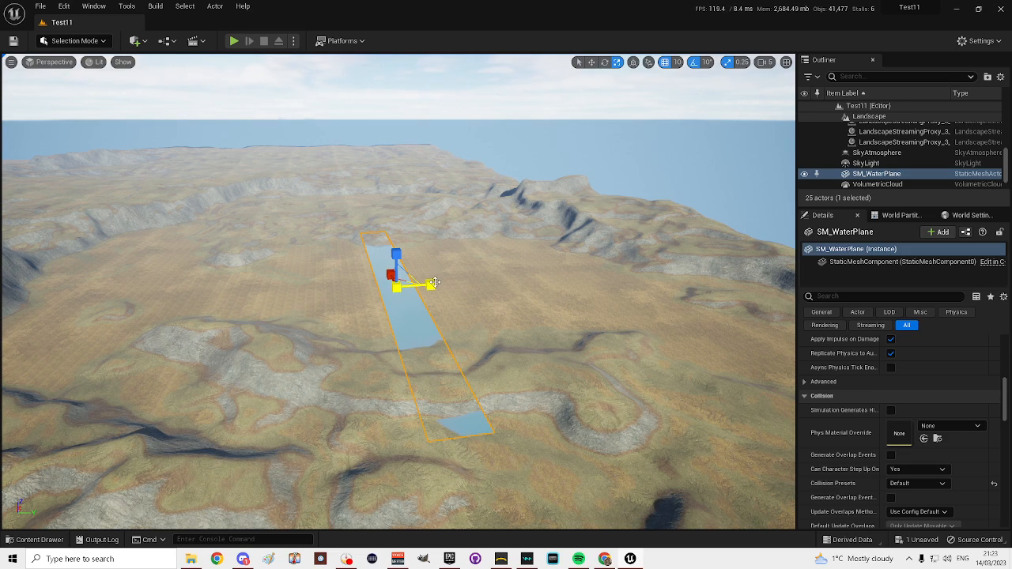
- Widen the water plane along its Y axis to fill the basin, then extend it further along X over the nearby valleys
{"action": "left_click_drag", "start_coordinate": [431, 284], "coordinate": [771, 346]}
{"action": "right_click_drag", "start_coordinate": [524, 316], "coordinate": [609, 319]}
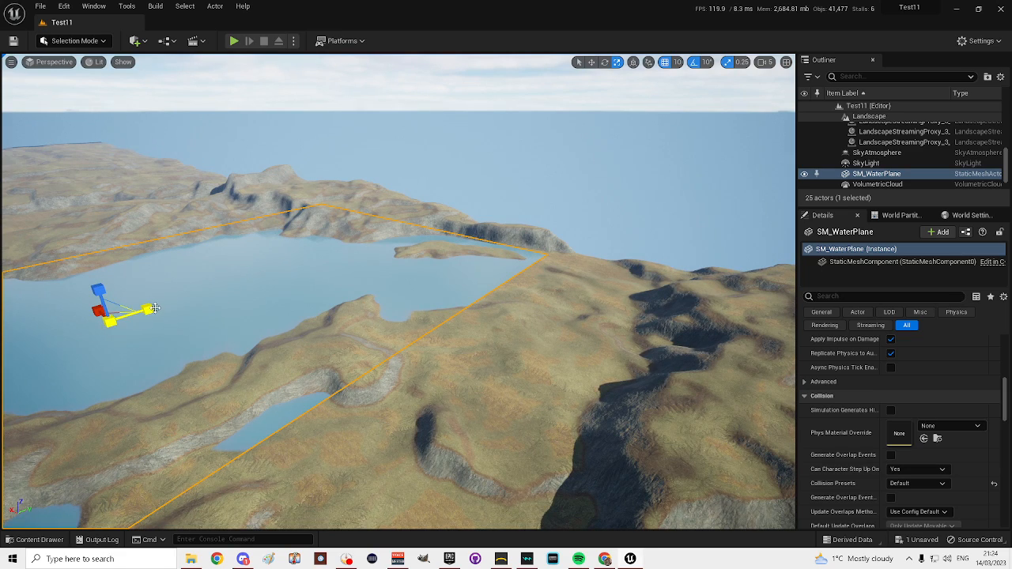
{"action": "left_click_drag", "start_coordinate": [150, 309], "coordinate": [170, 304]}
{"action": "key", "text": "f"}
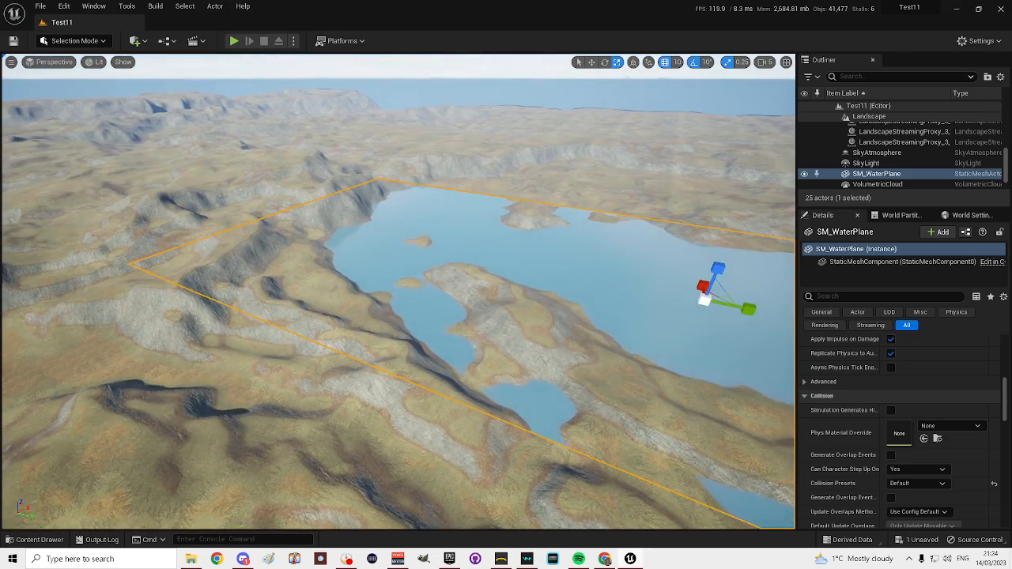
{"action": "right_click_drag", "start_coordinate": [595, 286], "coordinate": [694, 283]}
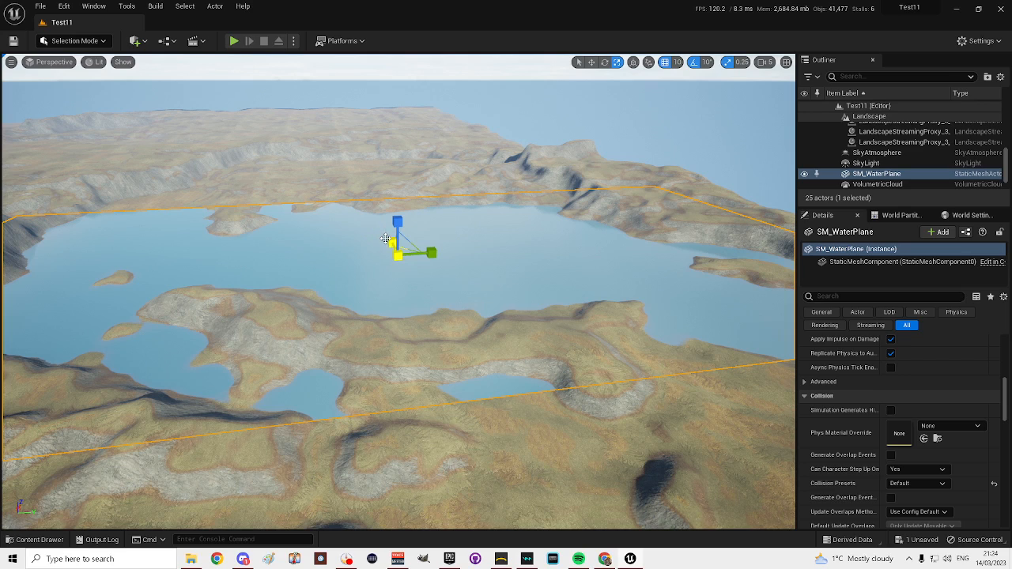
{"action": "left_click_drag", "start_coordinate": [386, 239], "coordinate": [342, 202]}
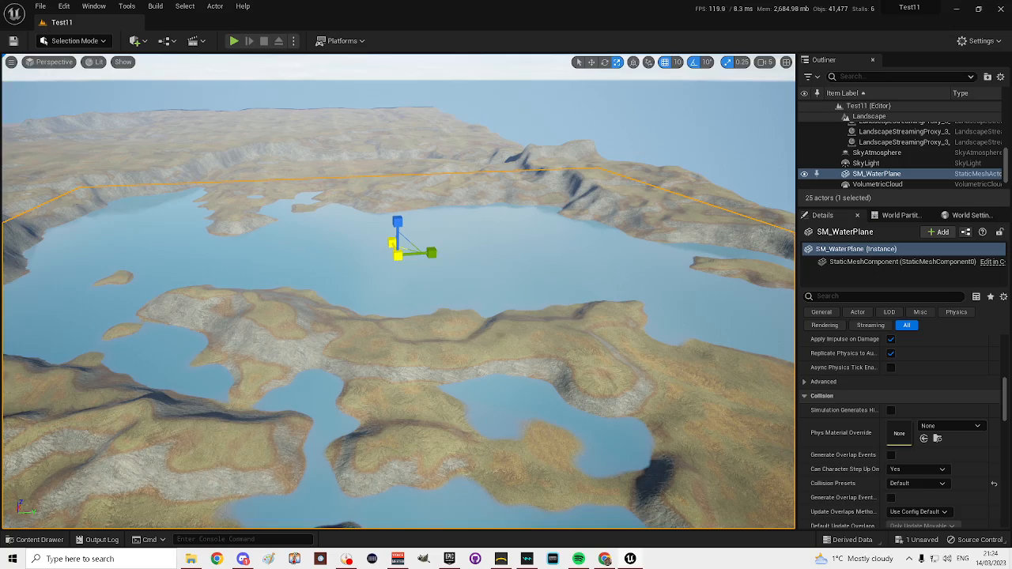
- Adjust the water plane's X scale and shift it along the X axis to fit the low areas of the landscape
{"action": "key", "text": "w"}
{"action": "right_click_drag", "start_coordinate": [527, 307], "coordinate": [378, 360]}
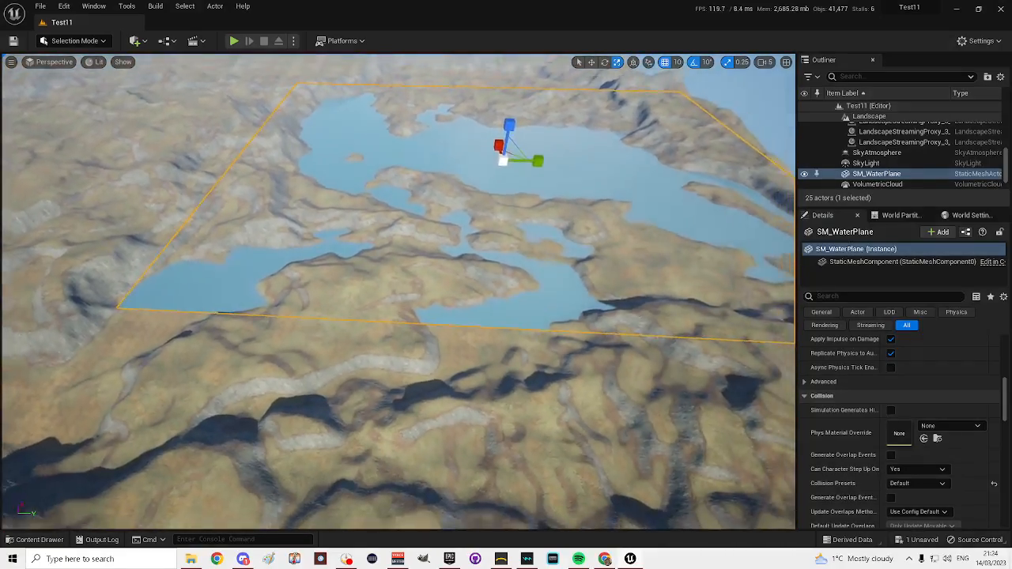
{"action": "right_click_drag", "start_coordinate": [443, 332], "coordinate": [499, 286]}
{"action": "right_click_drag", "start_coordinate": [399, 293], "coordinate": [518, 273]}
{"action": "key", "text": "s"}
{"action": "mouse_move", "coordinate": [346, 218]}
{"action": "right_mouse_down"}
{"action": "mouse_move", "coordinate": [373, 224]}
{"action": "mouse_move", "coordinate": [346, 218]}
{"action": "right_mouse_up"}
{"action": "left_click_drag", "start_coordinate": [312, 233], "coordinate": [350, 220]}
{"action": "left_click", "coordinate": [591, 62]}
{"action": "left_click_drag", "start_coordinate": [305, 232], "coordinate": [329, 239]}
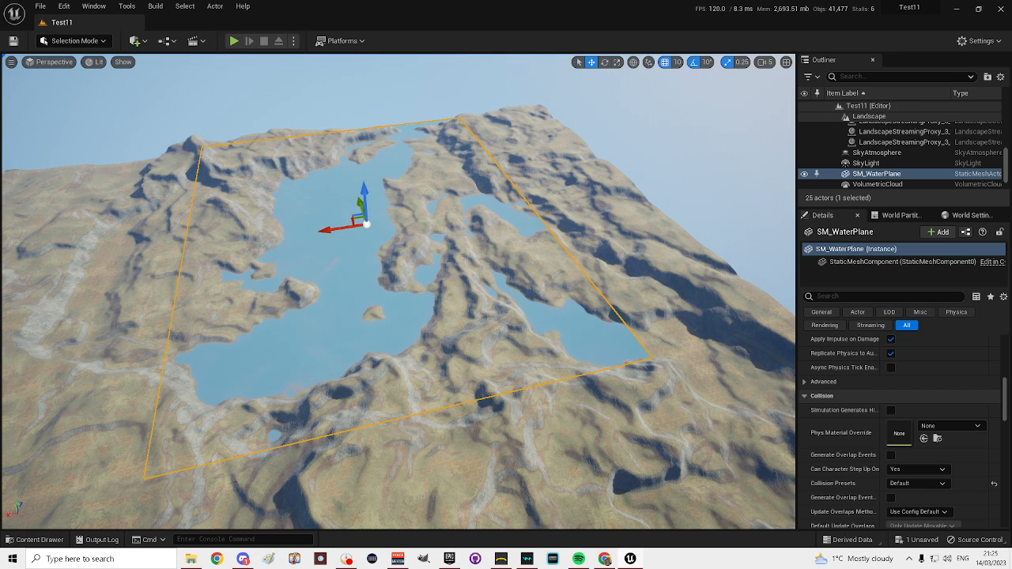
- Scale the water plane wider along its Y axis and shift it sideways along Y to cover the basin's outer valleys
{"action": "left_click", "coordinate": [617, 61]}
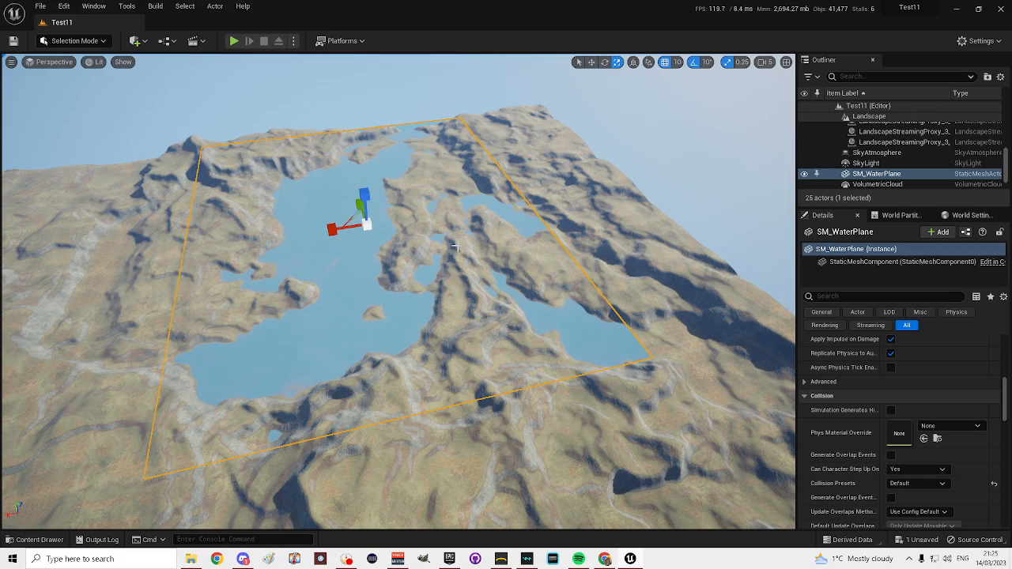
{"action": "mouse_move", "coordinate": [445, 260]}
{"action": "right_mouse_down"}
{"action": "mouse_move", "coordinate": [523, 257]}
{"action": "mouse_move", "coordinate": [510, 273]}
{"action": "mouse_move", "coordinate": [530, 297]}
{"action": "mouse_move", "coordinate": [589, 278]}
{"action": "mouse_move", "coordinate": [592, 261]}
{"action": "right_mouse_up"}
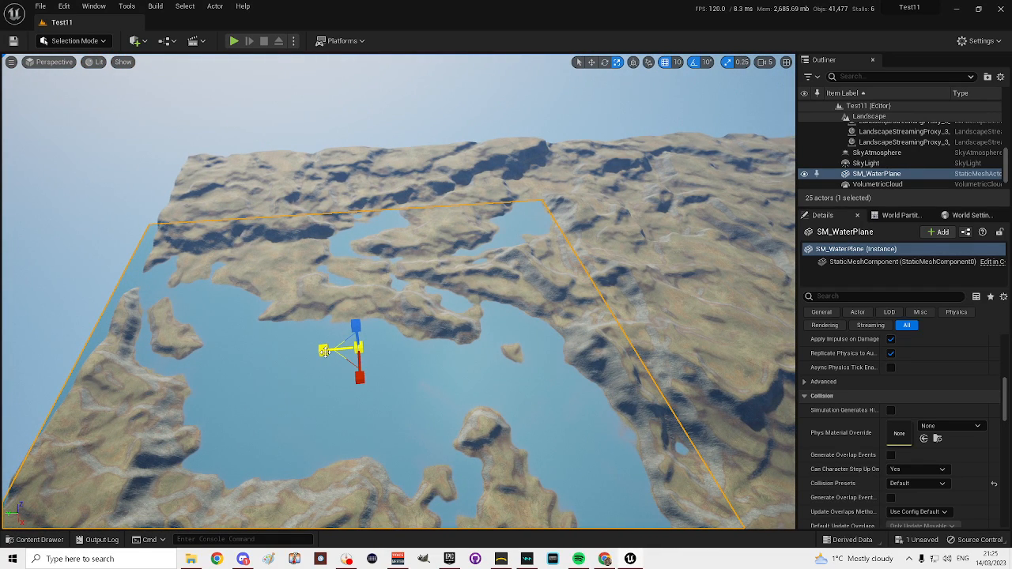
{"action": "left_click_drag", "start_coordinate": [324, 351], "coordinate": [361, 342]}
{"action": "left_click", "coordinate": [592, 62]}
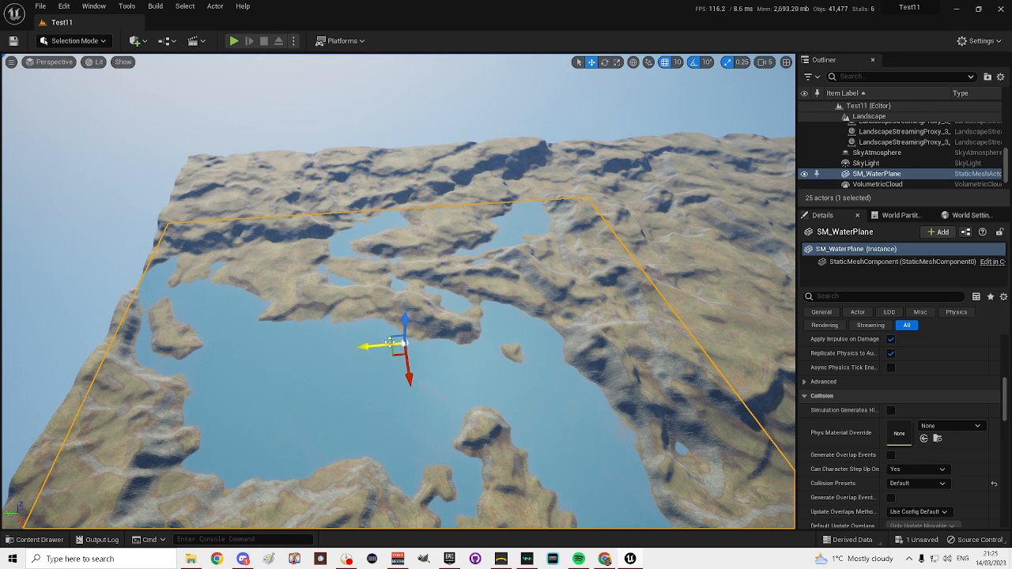
{"action": "right_click_drag", "start_coordinate": [521, 406], "coordinate": [523, 465]}
{"action": "right_click_drag", "start_coordinate": [521, 401], "coordinate": [542, 360]}
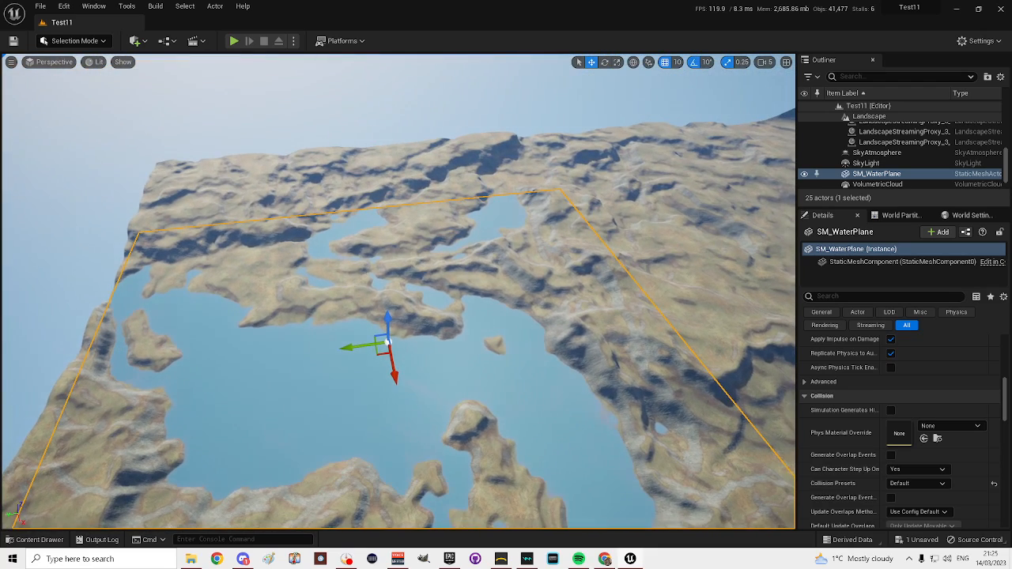
- Lengthen the water plane slightly along X and move it along X towards the landscape's far valleys
{"action": "left_click", "coordinate": [617, 62]}
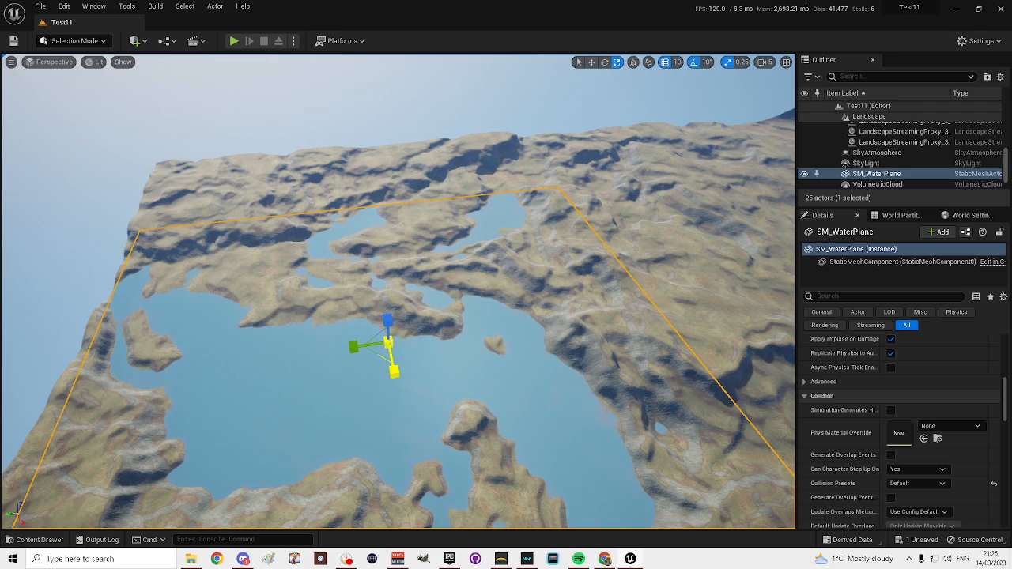
{"action": "right_click_drag", "start_coordinate": [400, 293], "coordinate": [405, 348]}
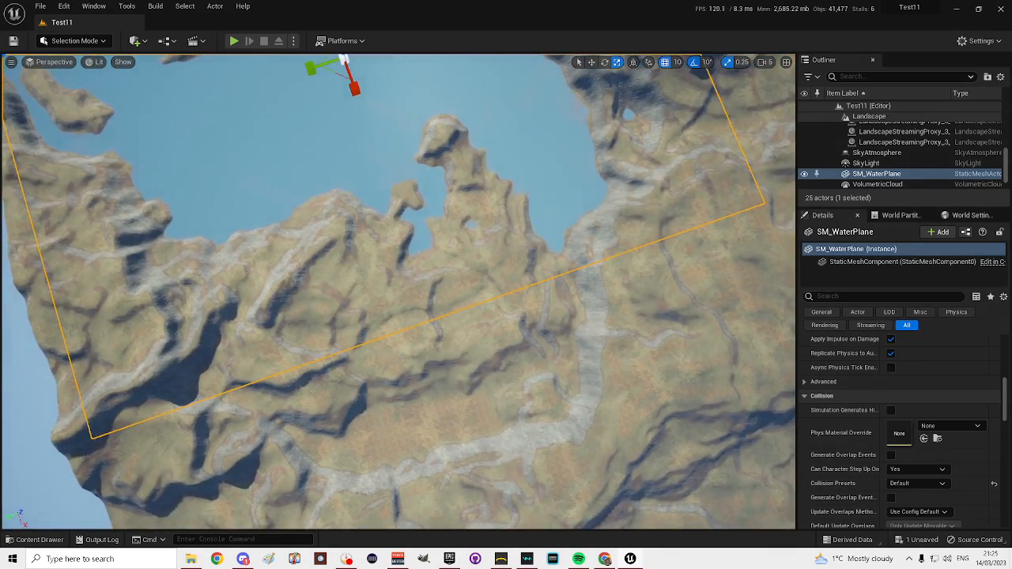
{"action": "key", "text": "f"}
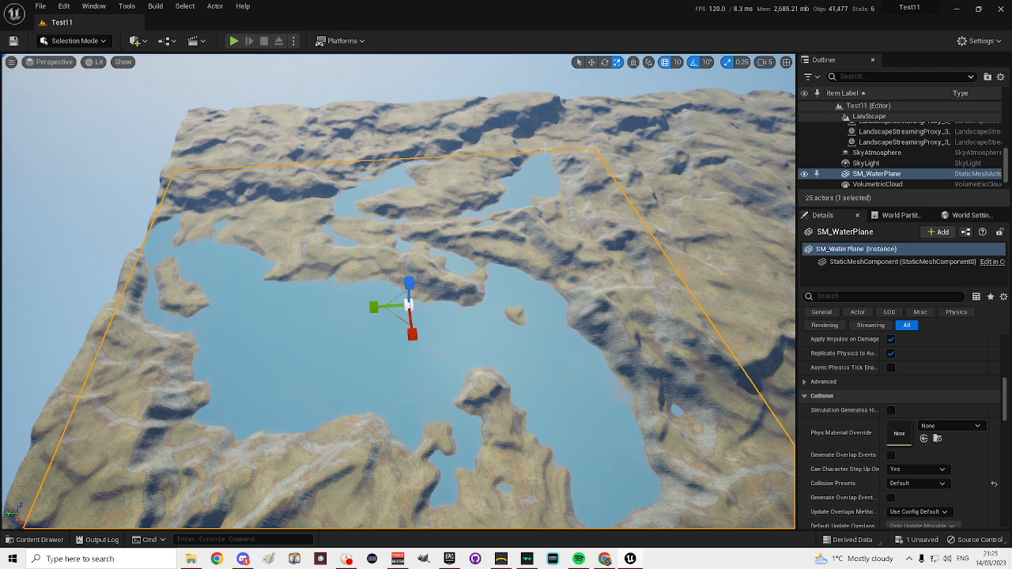
{"action": "right_click_drag", "start_coordinate": [465, 249], "coordinate": [581, 159]}
{"action": "left_click", "coordinate": [591, 62]}
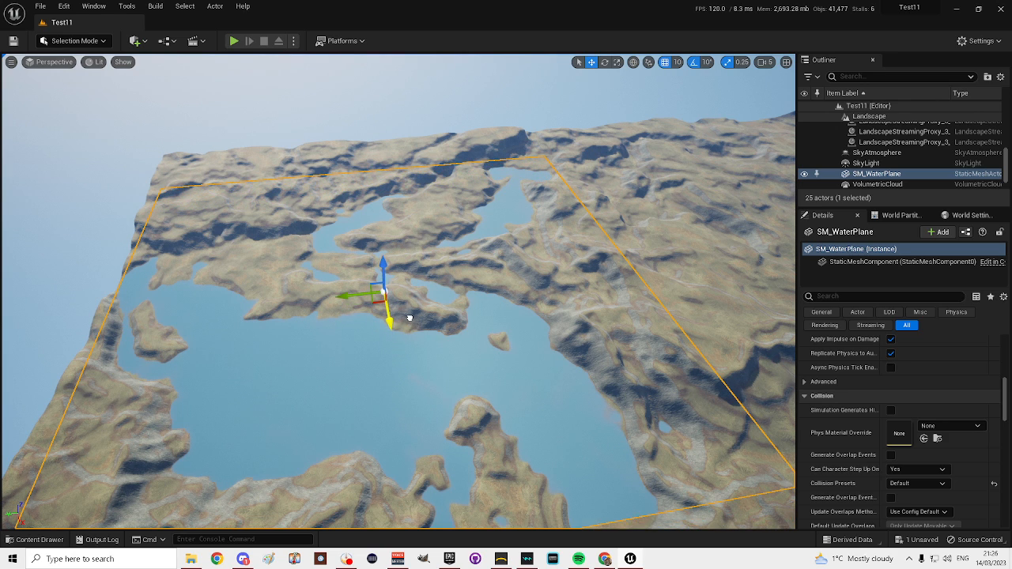
- Play-test the level from the hillside beside the far valley and run the character along the water's shore
{"action": "right_click_drag", "start_coordinate": [500, 311], "coordinate": [498, 381]}
{"action": "right_click_drag", "start_coordinate": [569, 310], "coordinate": [558, 228]}
{"action": "left_click", "coordinate": [618, 63]}
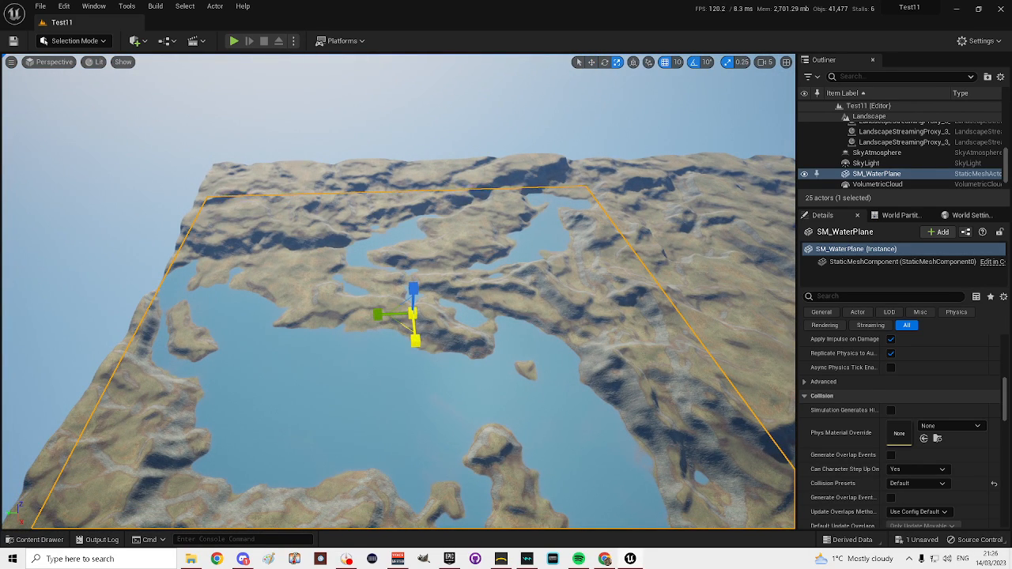
{"action": "right_click_drag", "start_coordinate": [421, 333], "coordinate": [449, 353]}
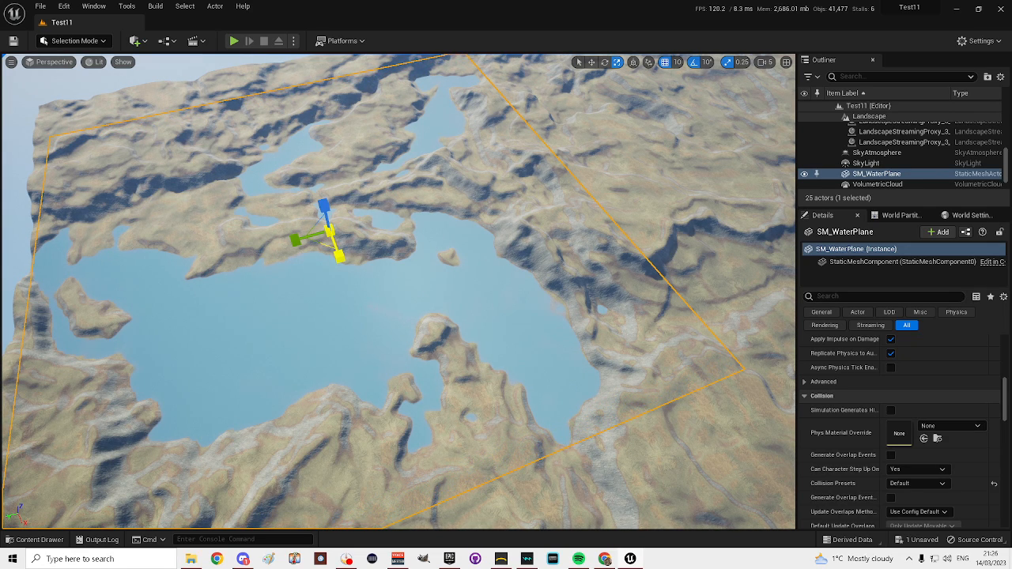
{"action": "right_click_drag", "start_coordinate": [399, 184], "coordinate": [435, 173]}
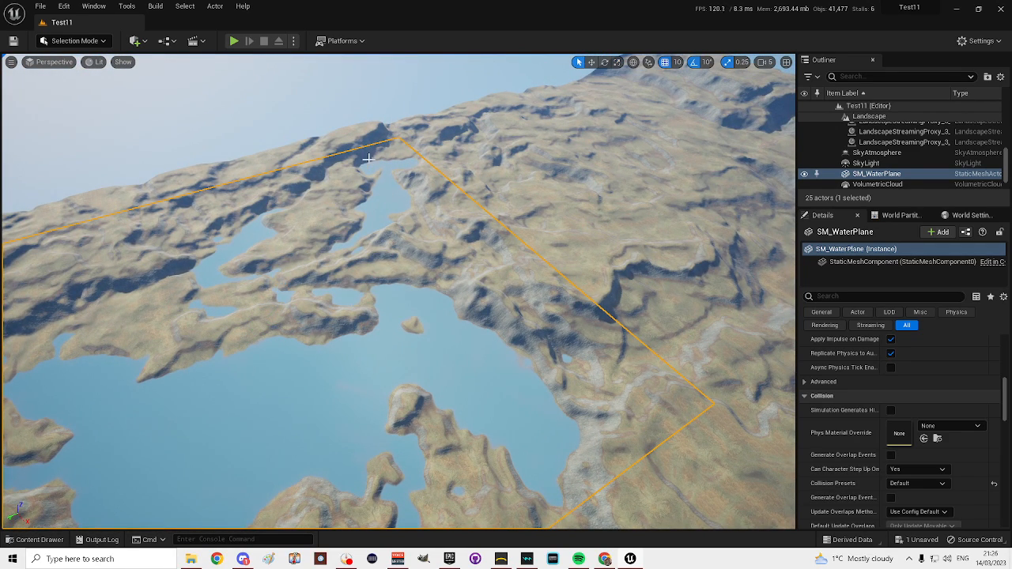
{"action": "right_click", "coordinate": [351, 177]}
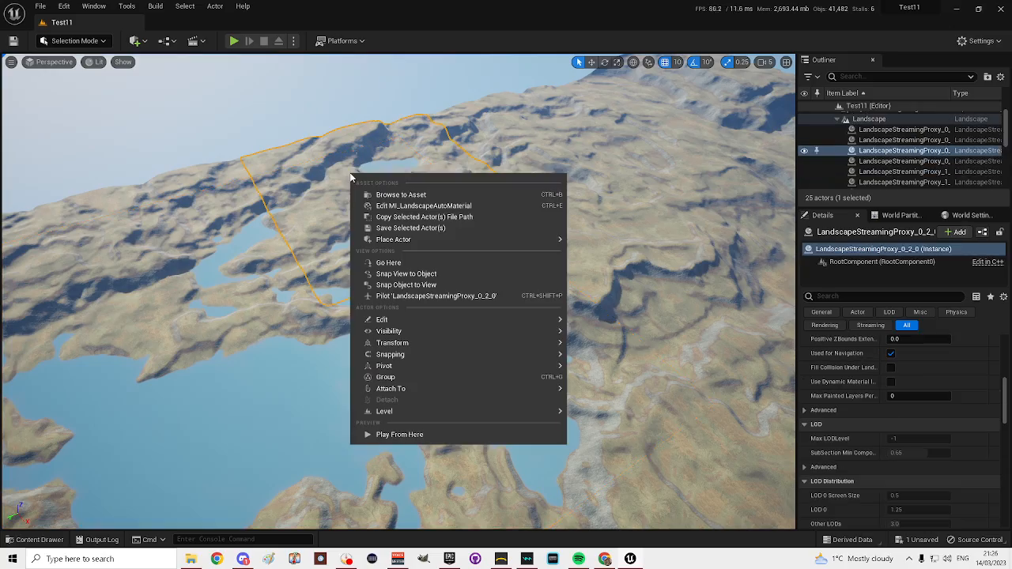
{"action": "left_click", "coordinate": [399, 435]}
{"action": "left_click", "coordinate": [408, 405]}
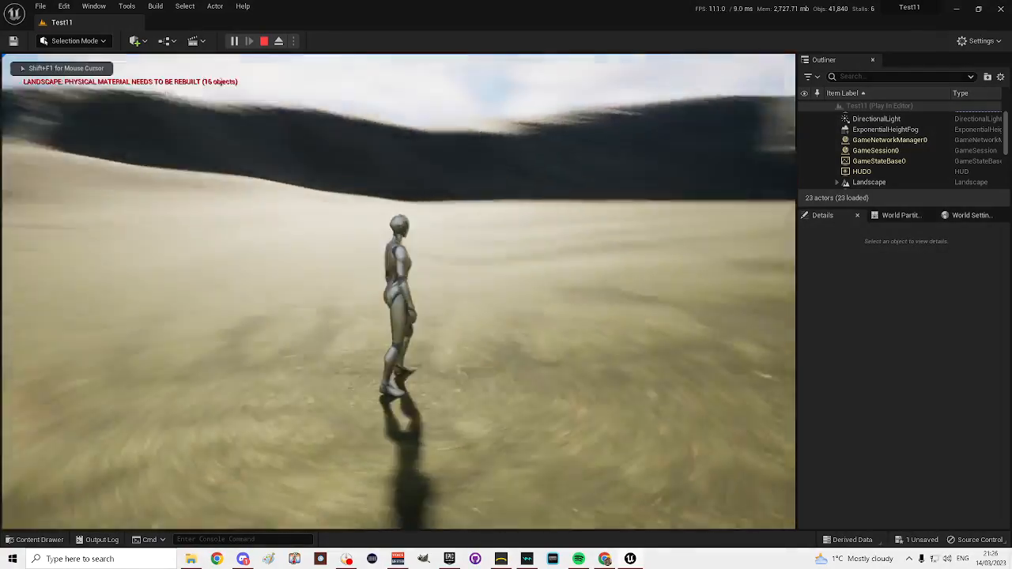
{"action": "key", "text": "w"}
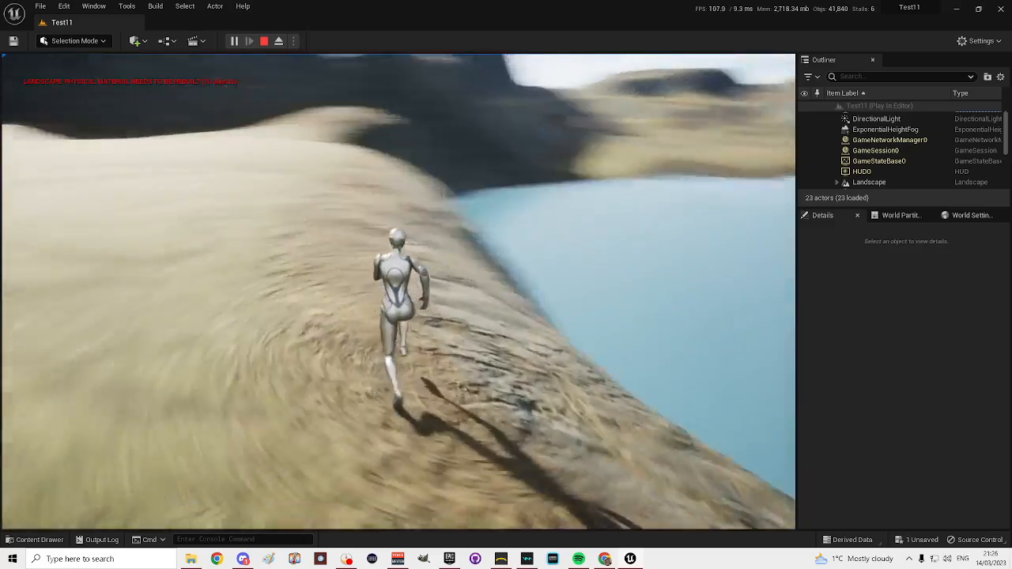
{"action": "key", "text": "w"}
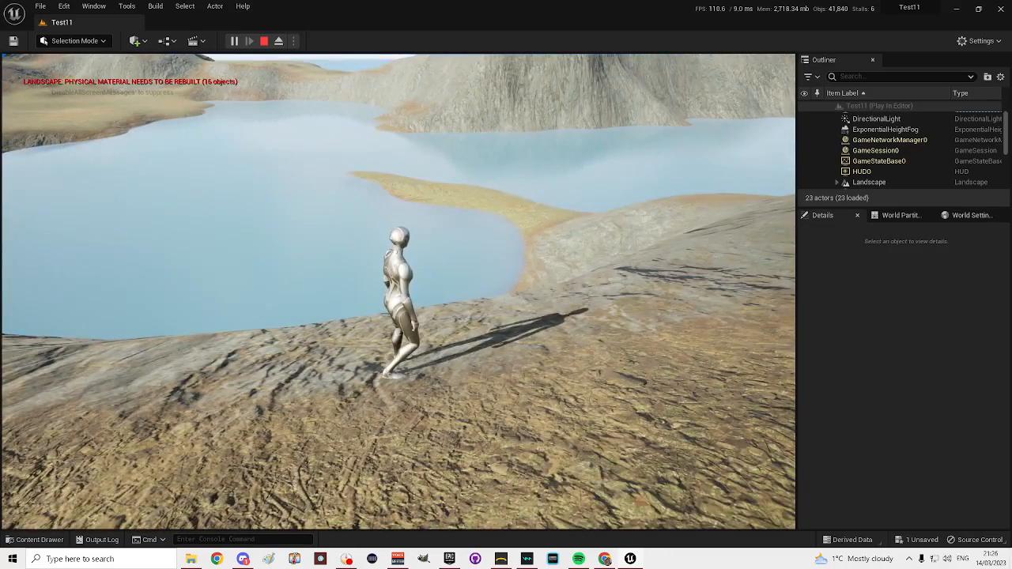
{"action": "key", "text": "Escape"}
- Play-test the level from a slope beside the lake, running and jumping the character into the water and along the grassy shore
{"action": "key", "text": "w"}
{"action": "right_click_drag", "start_coordinate": [576, 384], "coordinate": [771, 378]}
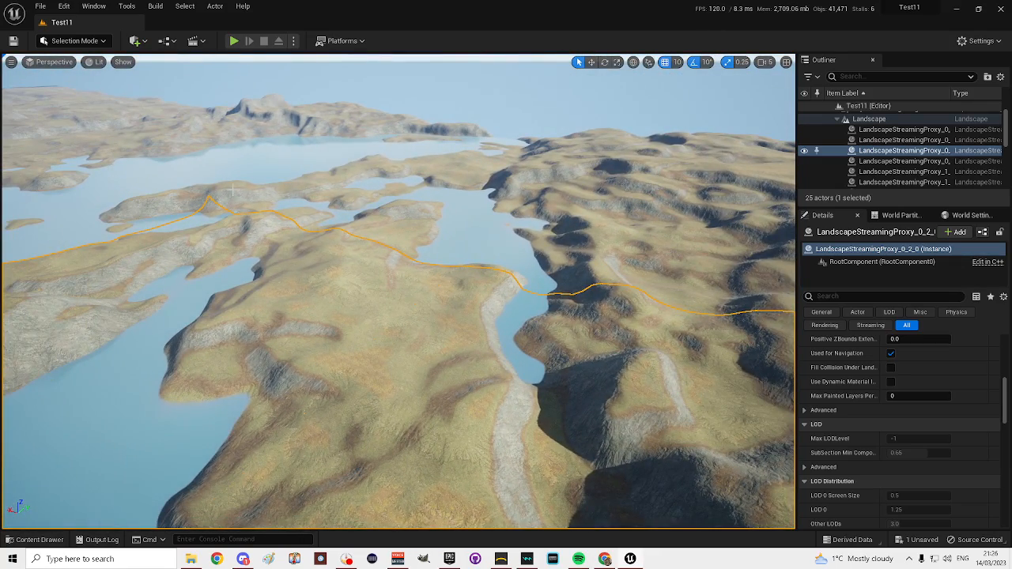
{"action": "right_click", "coordinate": [136, 203]}
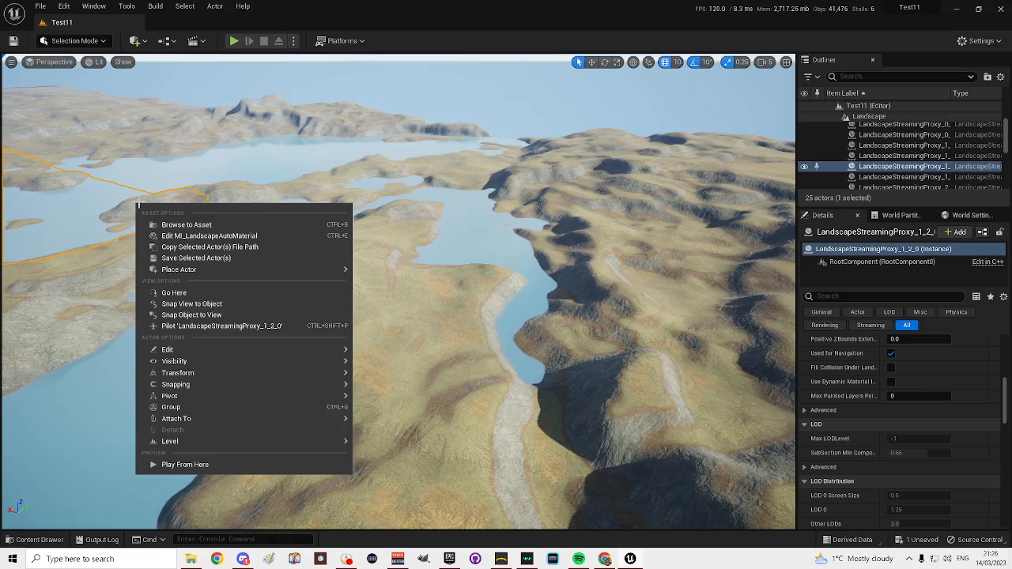
{"action": "left_click", "coordinate": [185, 466]}
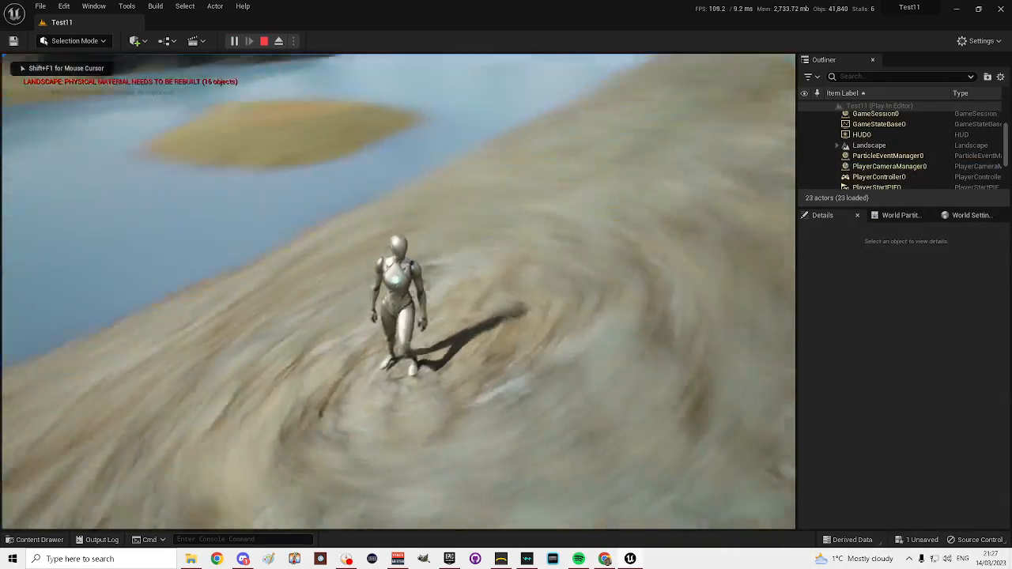
{"action": "key", "text": "w"}
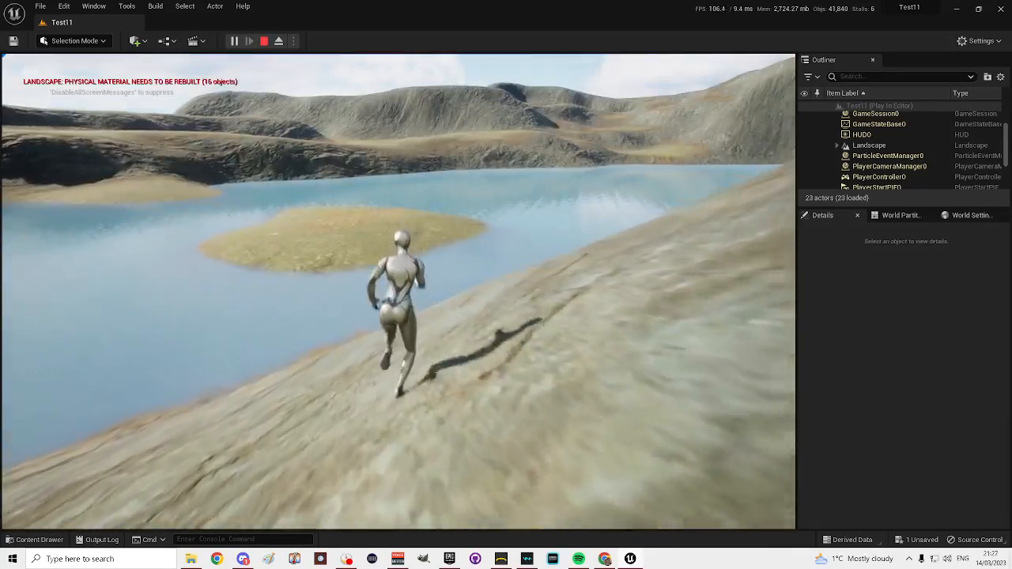
{"action": "key", "text": "space"}
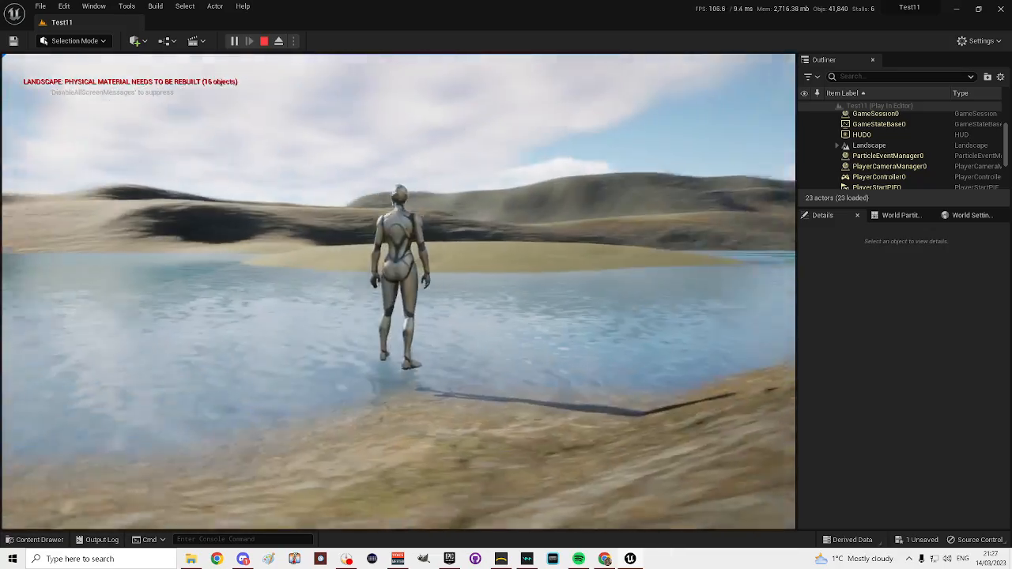
{"action": "key", "text": "w"}
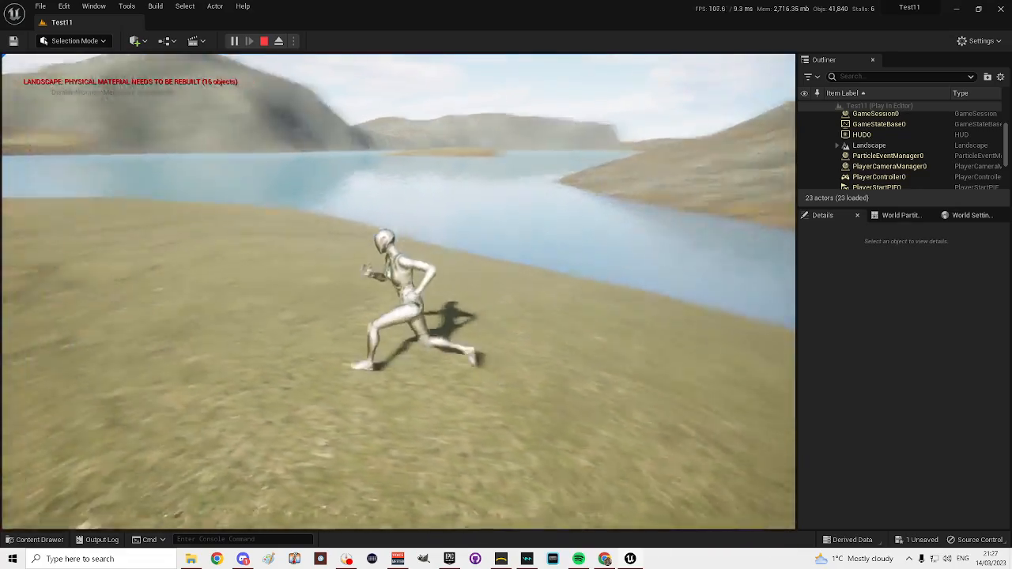
{"action": "key", "text": "w"}
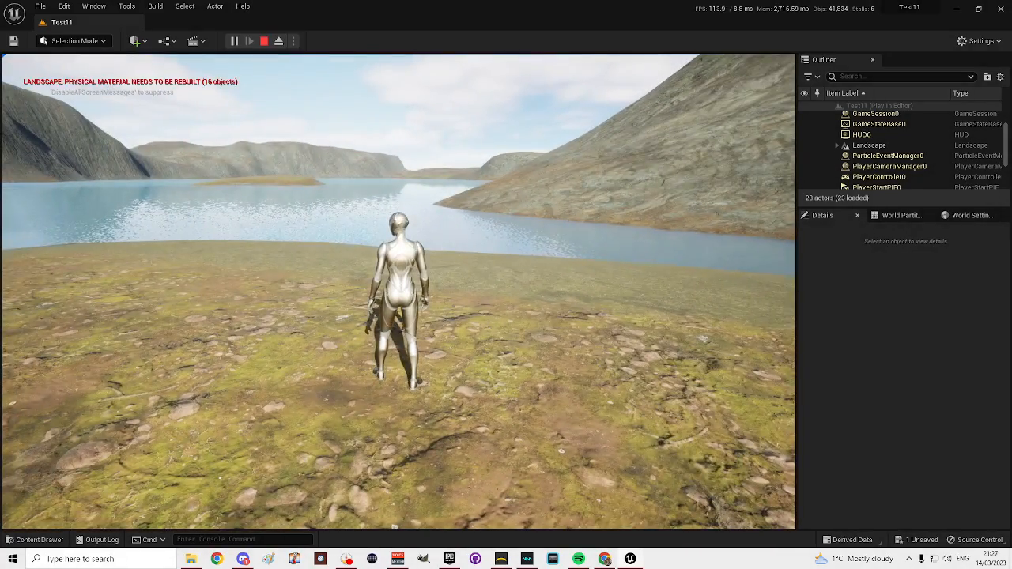
{"action": "key", "text": "Escape"}
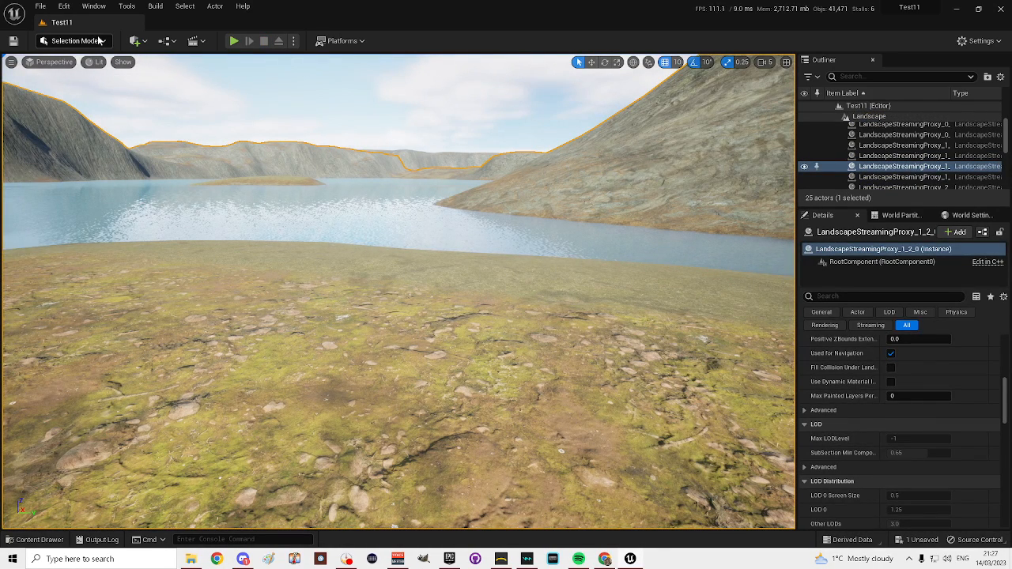
- Save all changes and switch to the recent project DeadALot without loading the incompatible MegascansPlugin
{"action": "left_click", "coordinate": [40, 7]}
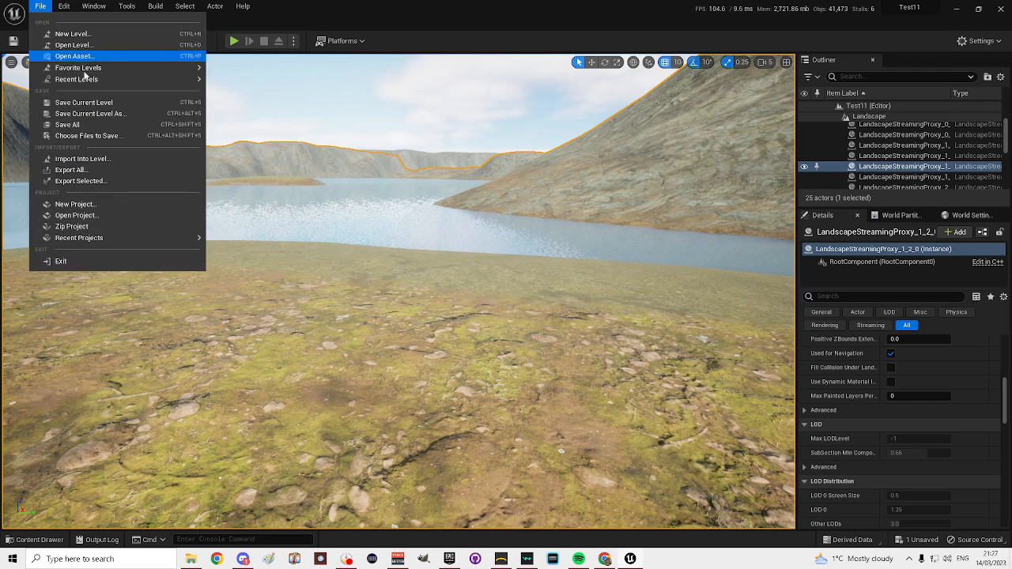
{"action": "left_click", "coordinate": [336, 10]}
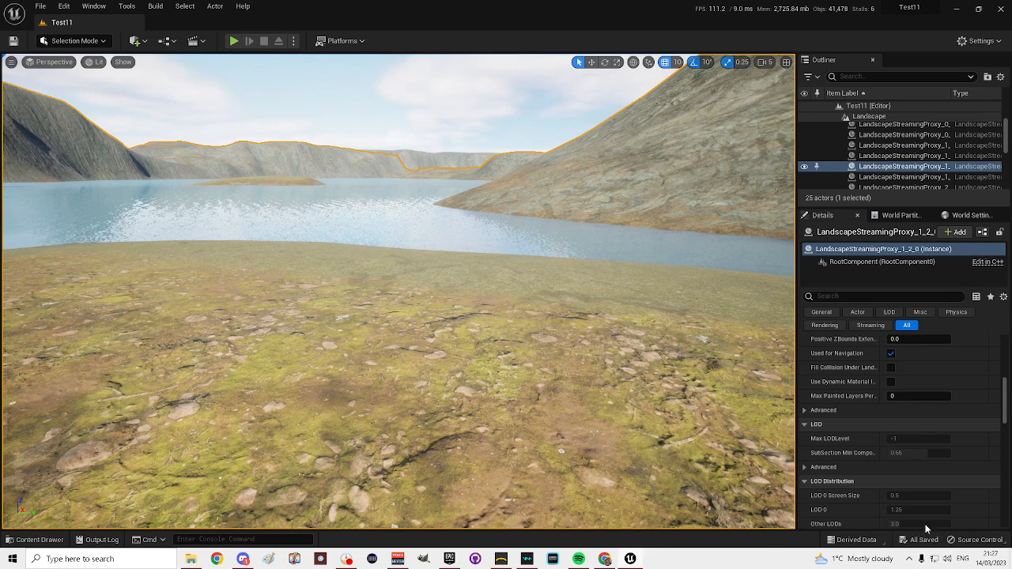
{"action": "left_click", "coordinate": [41, 7]}
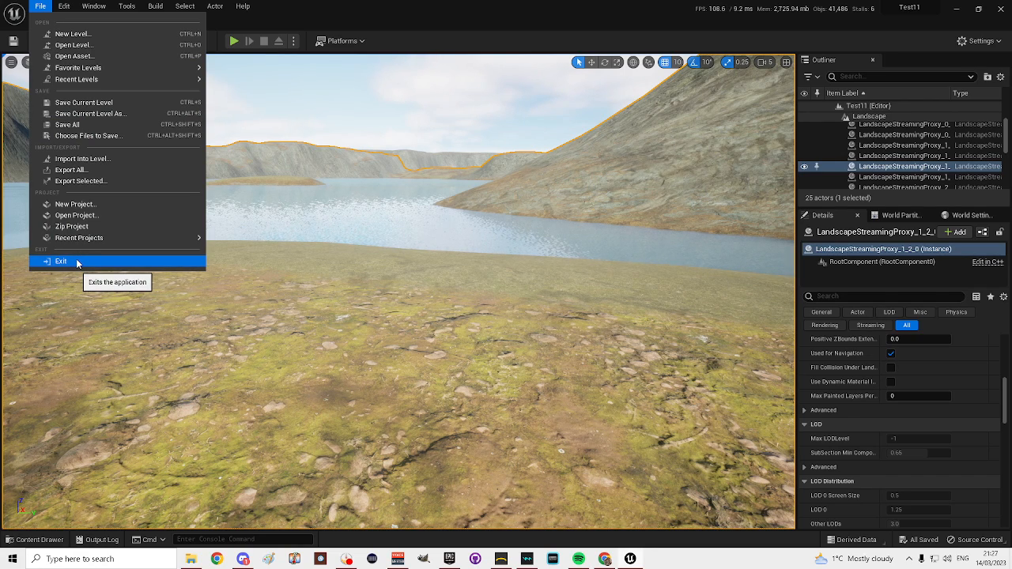
{"action": "mouse_move", "coordinate": [102, 241]}
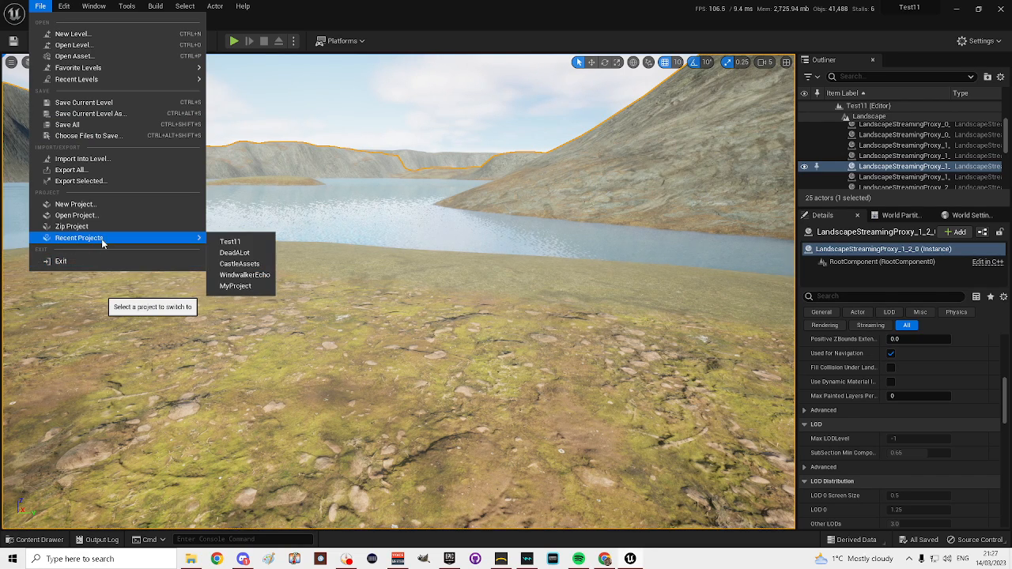
{"action": "left_click", "coordinate": [250, 254]}
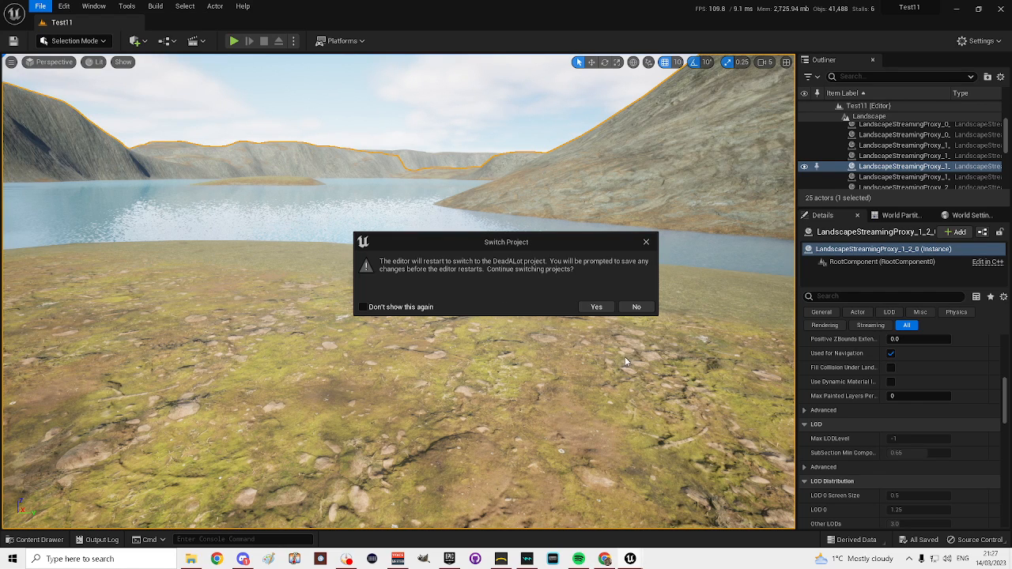
{"action": "left_click", "coordinate": [597, 308]}
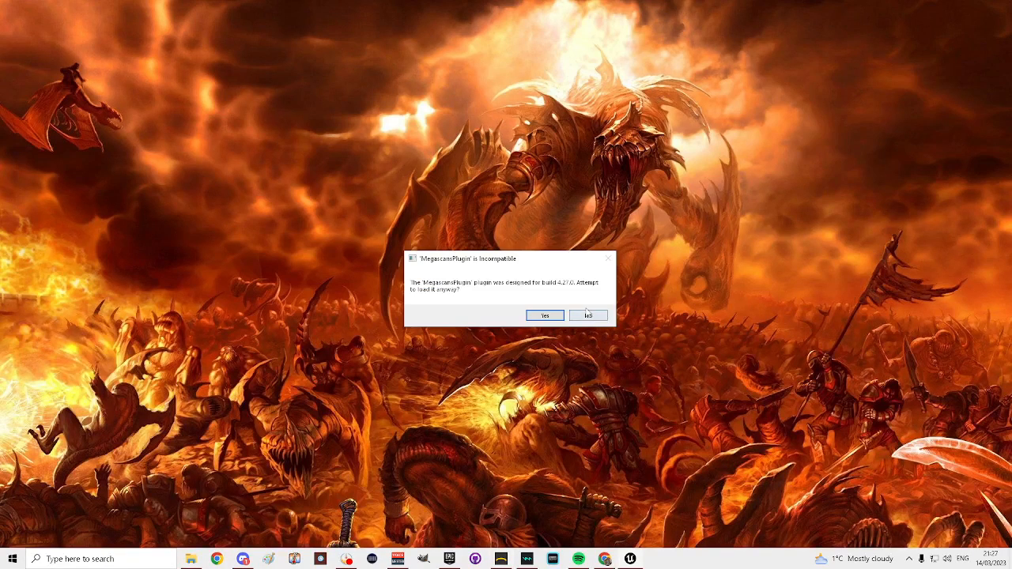
{"action": "left_click", "coordinate": [589, 316]}
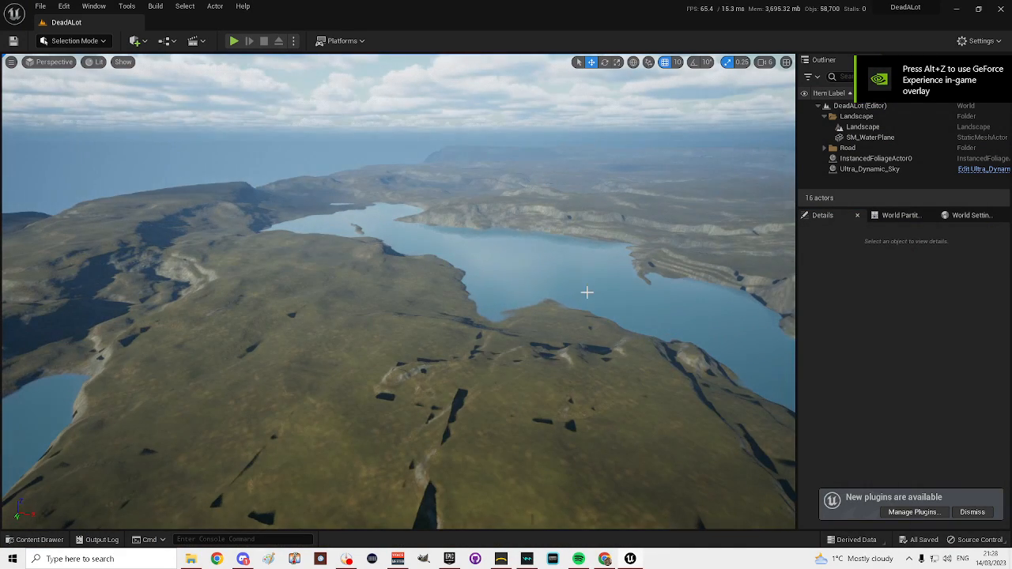
- Play-test the DeadALot level from the grassy plain and run the character towards the lake
{"action": "right_click_drag", "start_coordinate": [587, 293], "coordinate": [529, 324]}
{"action": "key", "text": "w"}
{"action": "right_click", "coordinate": [405, 372]}
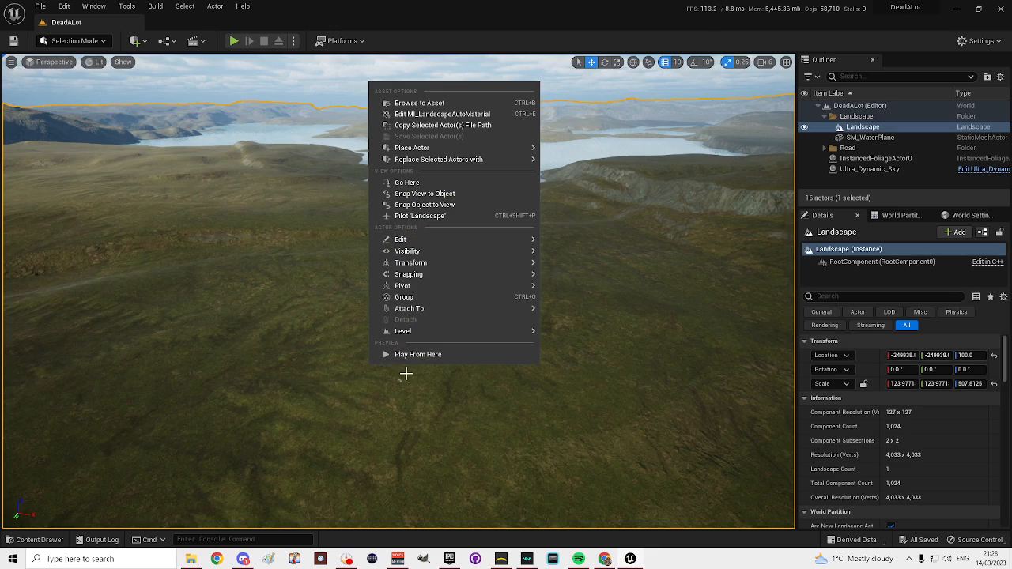
{"action": "left_click", "coordinate": [425, 355]}
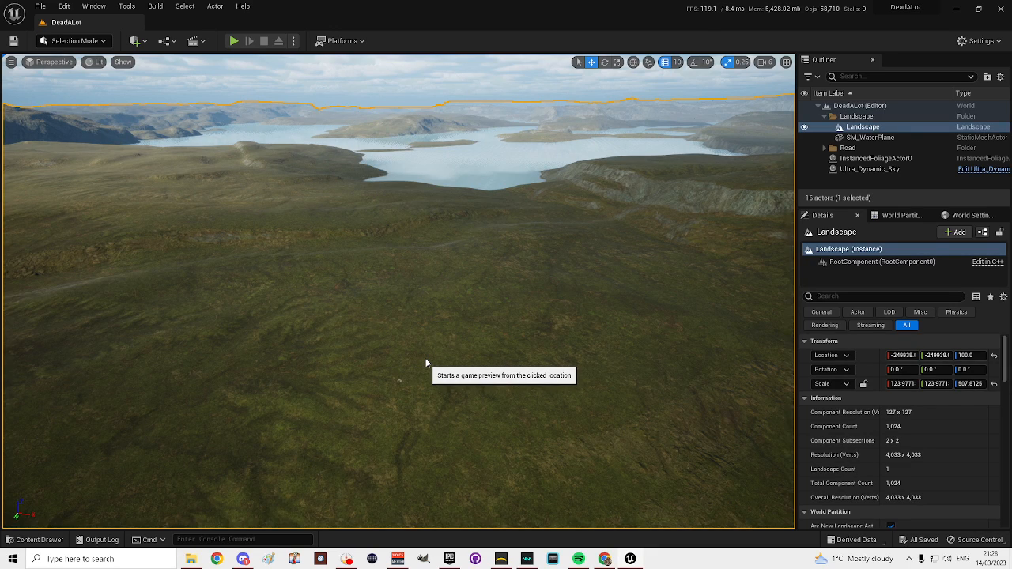
{"action": "key", "text": "w"}
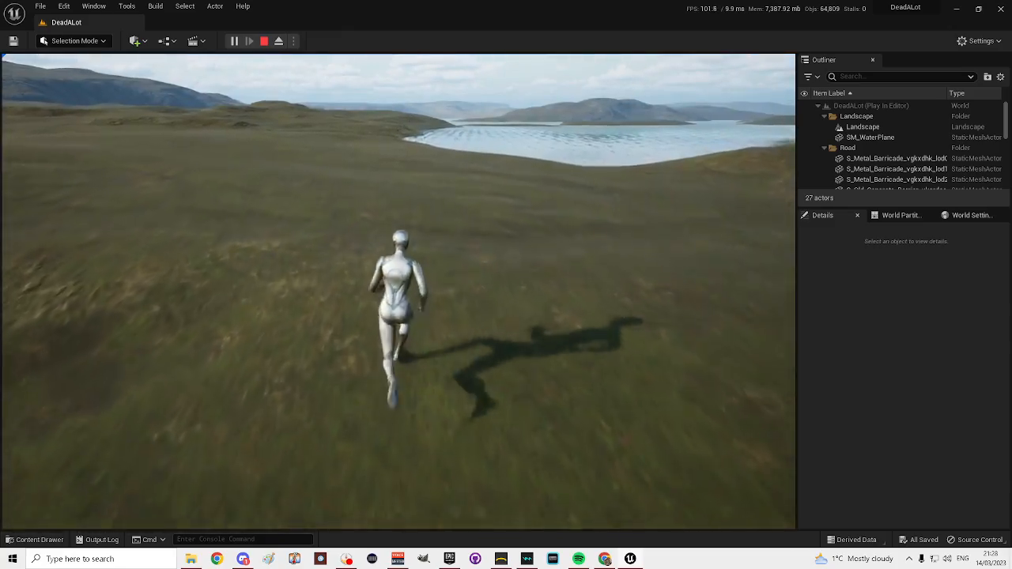
{"action": "key", "text": "Escape"}
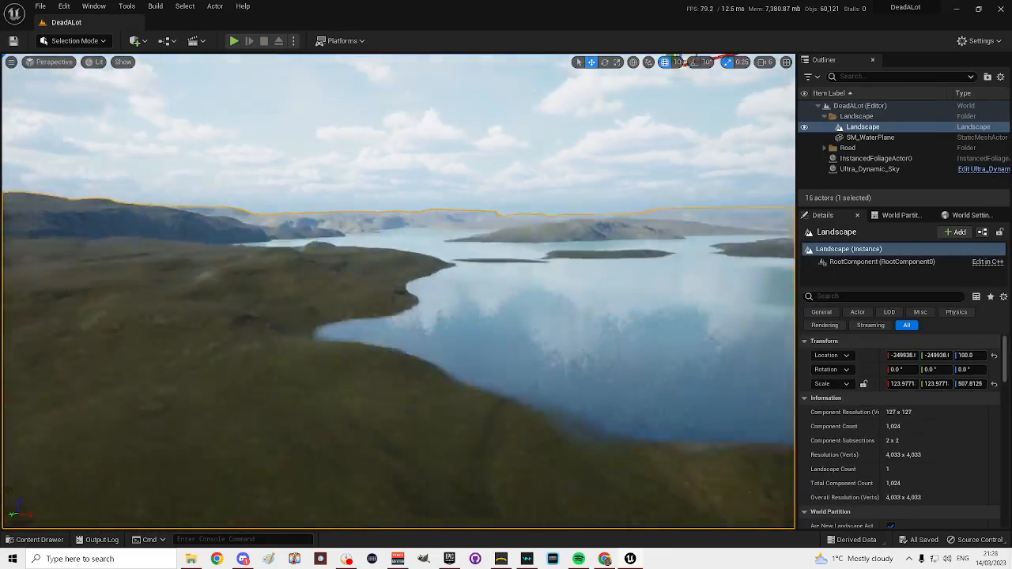
- Play-test the DeadALot level from the grassy ridge above the deep valley to view the landscape material up close
{"action": "right_click_drag", "start_coordinate": [399, 291], "coordinate": [462, 364]}
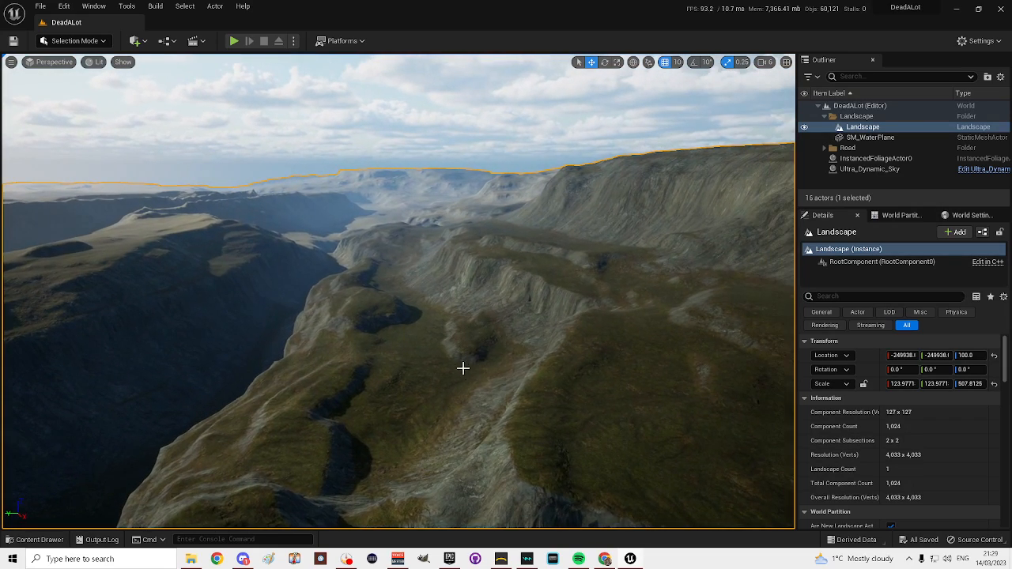
{"action": "right_click", "coordinate": [575, 393]}
{"action": "left_click", "coordinate": [624, 385]}
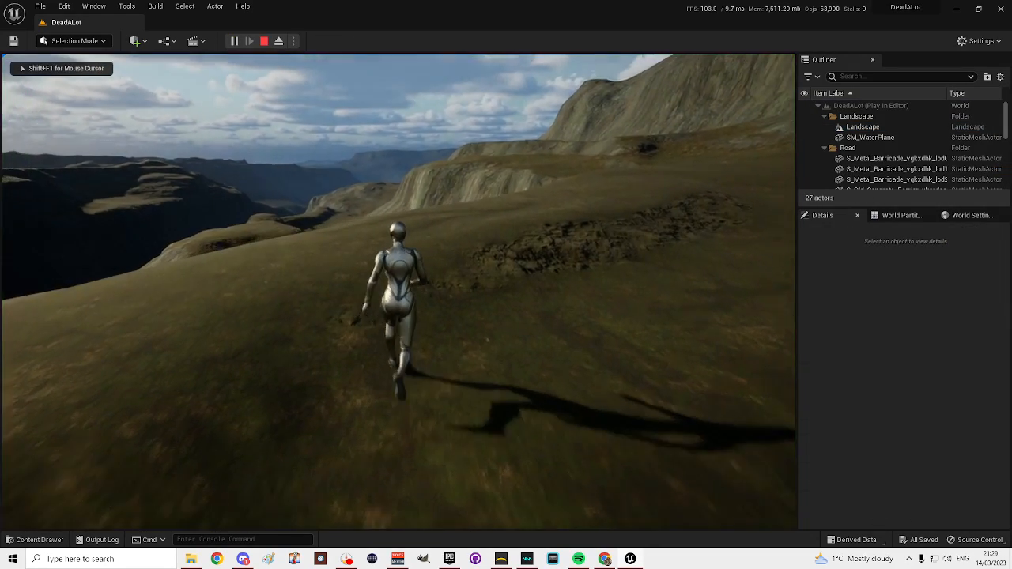
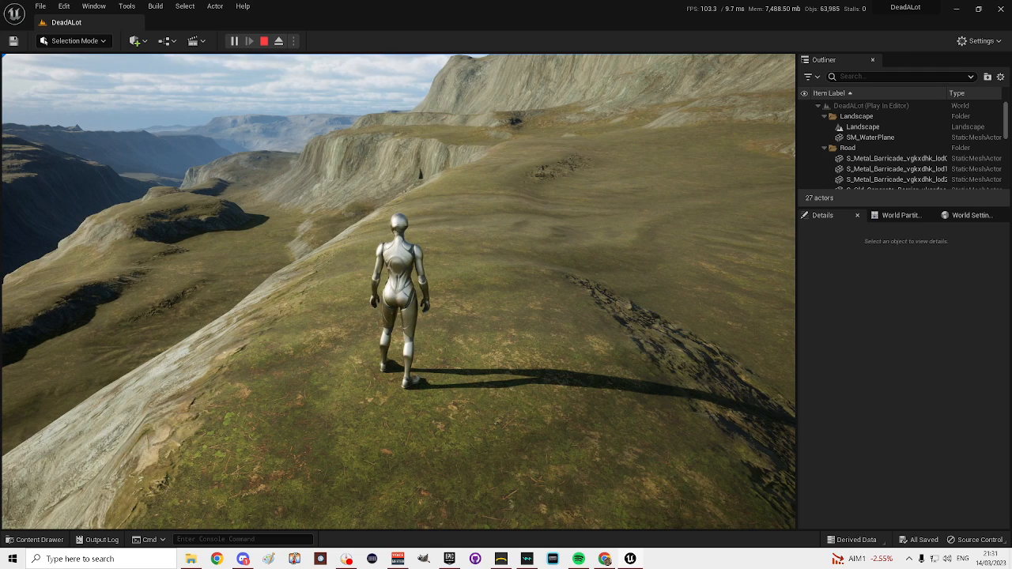
{"action": "key", "text": "Escape"}
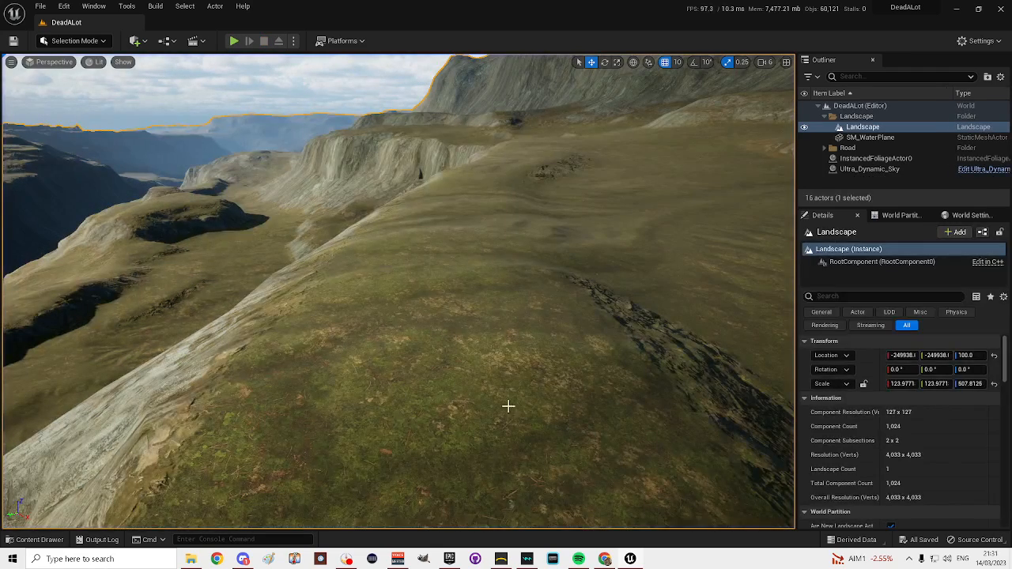
- Open the MI_LandscapeAutoMaterial instance from the AutoMaterial content folder and place its editor window over the main viewport
{"action": "left_click", "coordinate": [38, 539]}
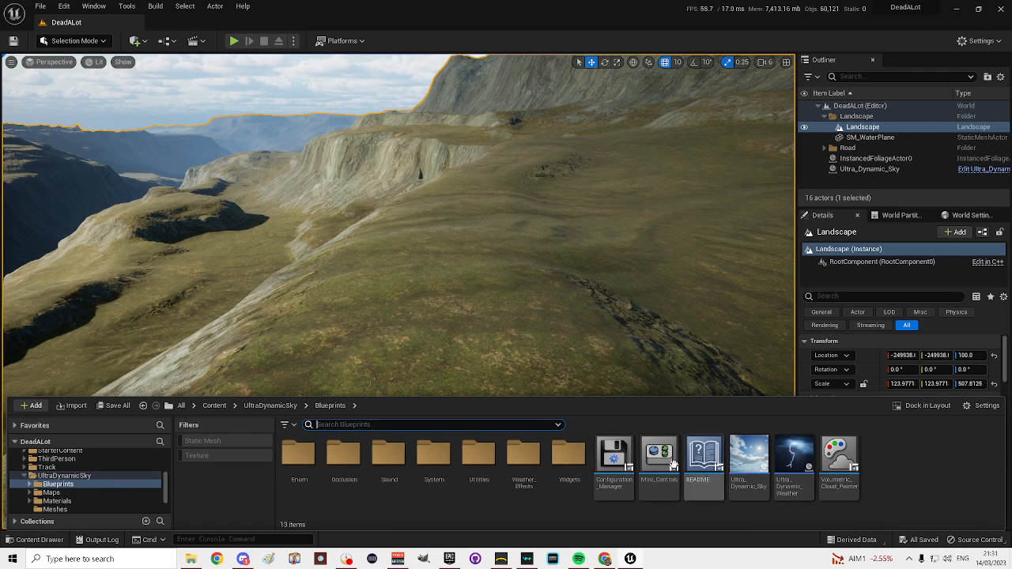
{"action": "left_click", "coordinate": [26, 478]}
{"action": "scroll", "coordinate": [39, 480], "scroll_direction": "up", "scroll_amount": 5}
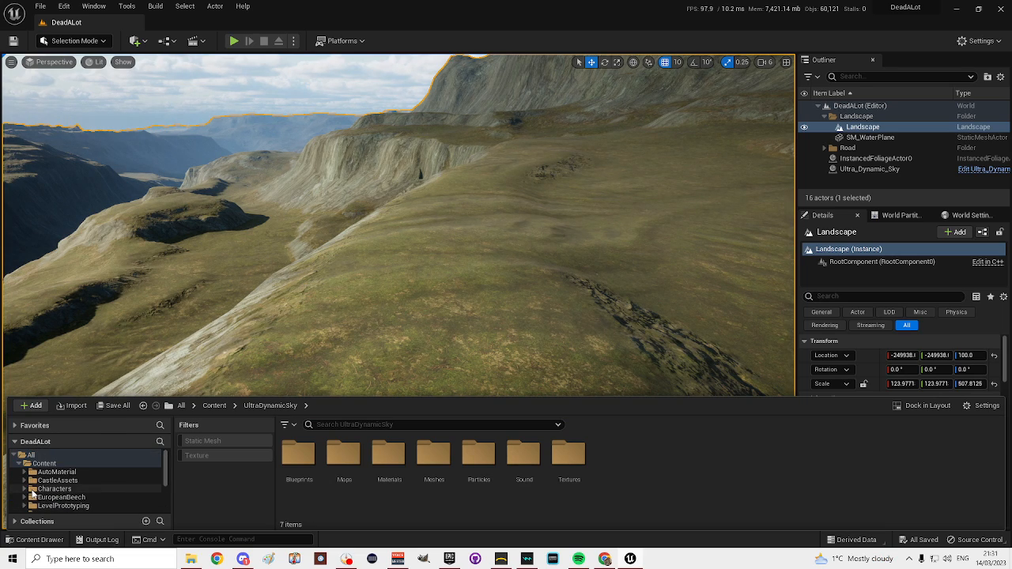
{"action": "left_click", "coordinate": [46, 463]}
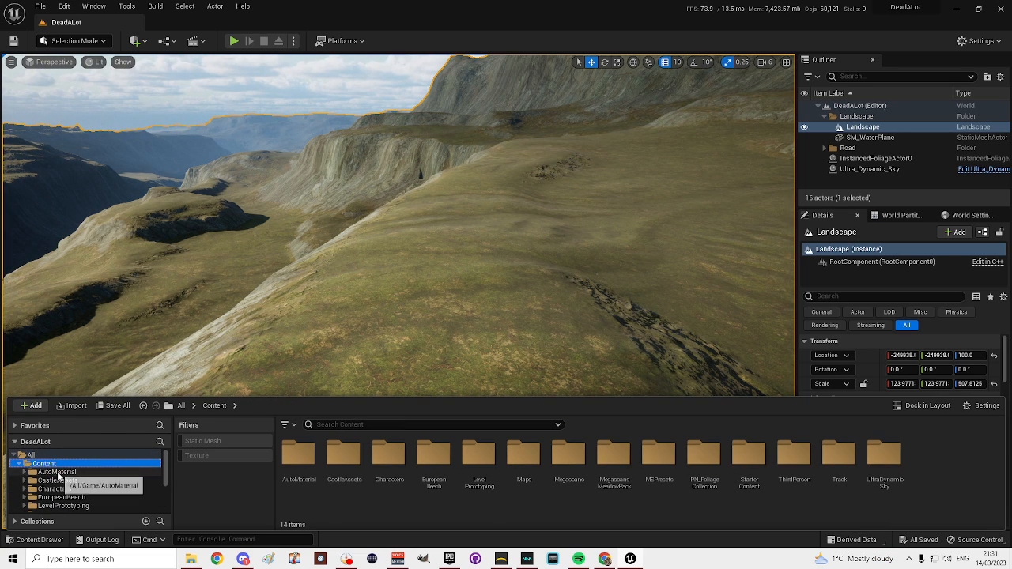
{"action": "left_click", "coordinate": [57, 473]}
{"action": "double_click", "coordinate": [525, 453]}
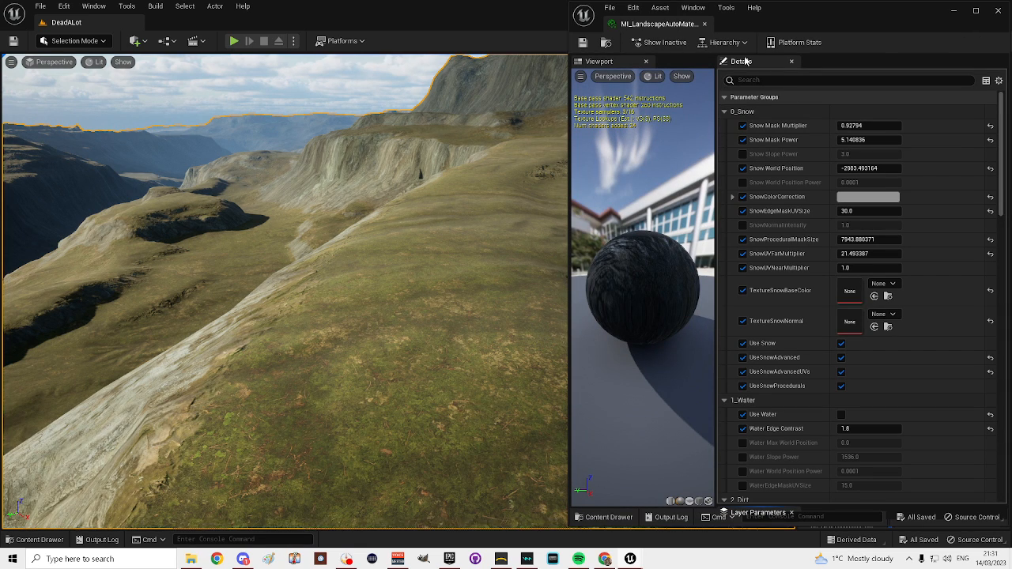
{"action": "left_click_drag", "start_coordinate": [820, 15], "coordinate": [559, 32]}
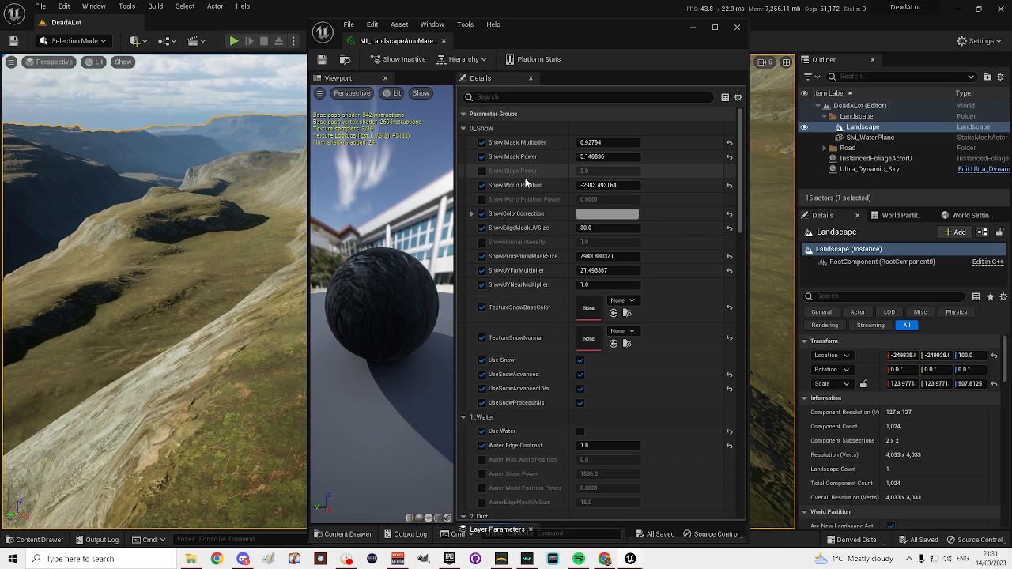
- Review the material instance's Snow, Water, Dirt, Grass, Stones and Rock parameter groups and the Megascans textures assigned to them
{"action": "scroll", "coordinate": [526, 182], "scroll_direction": "down", "scroll_amount": 3}
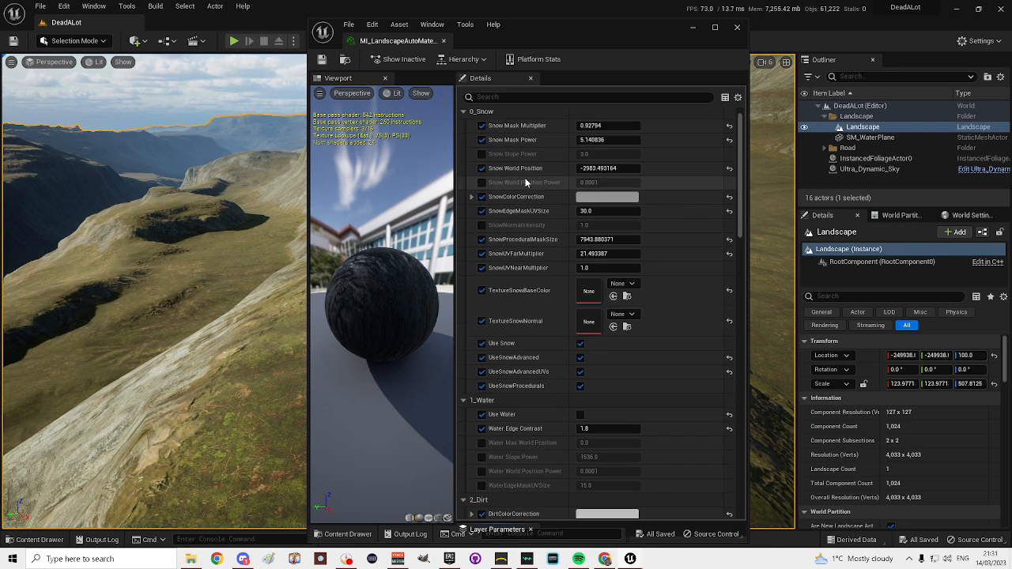
{"action": "scroll", "coordinate": [526, 181], "scroll_direction": "down", "scroll_amount": 4}
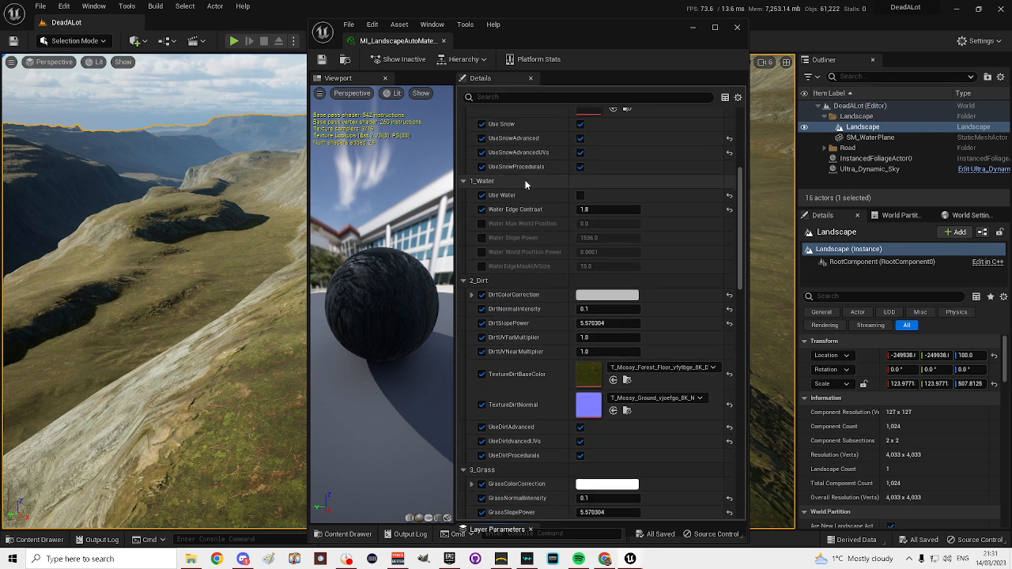
{"action": "scroll", "coordinate": [525, 182], "scroll_direction": "down", "scroll_amount": 3}
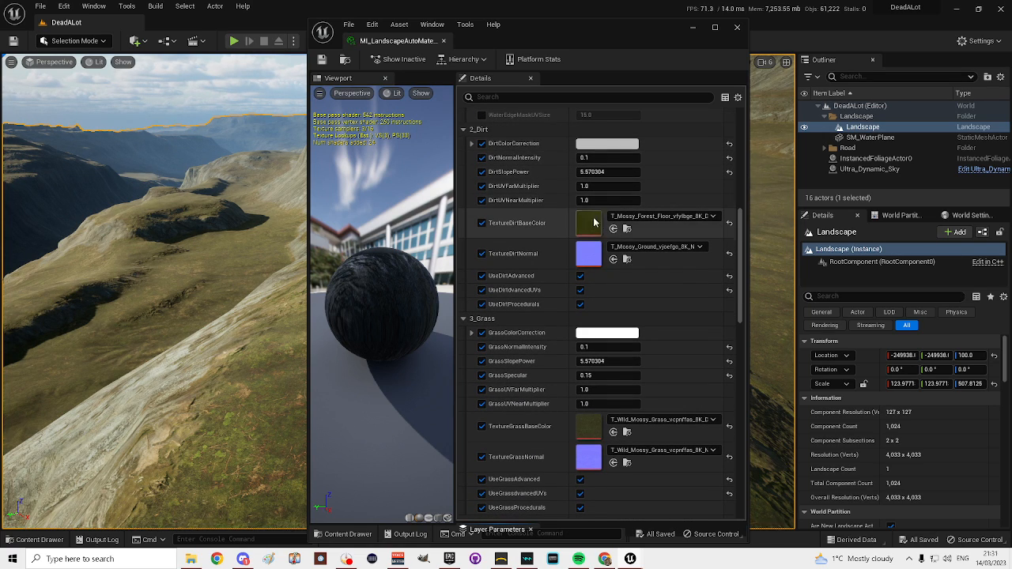
{"action": "scroll", "coordinate": [524, 224], "scroll_direction": "down", "scroll_amount": 2}
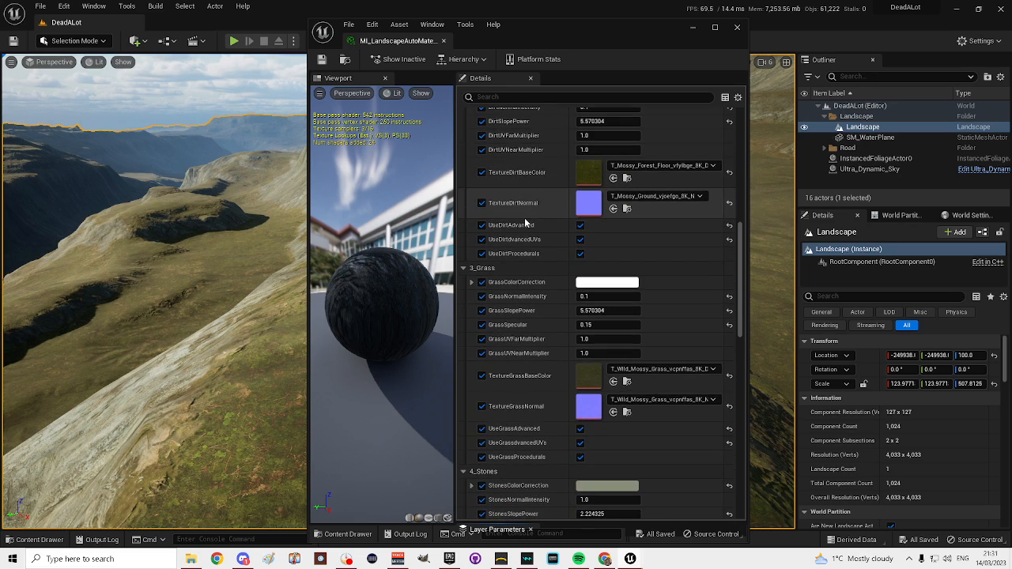
{"action": "scroll", "coordinate": [524, 224], "scroll_direction": "down", "scroll_amount": 2}
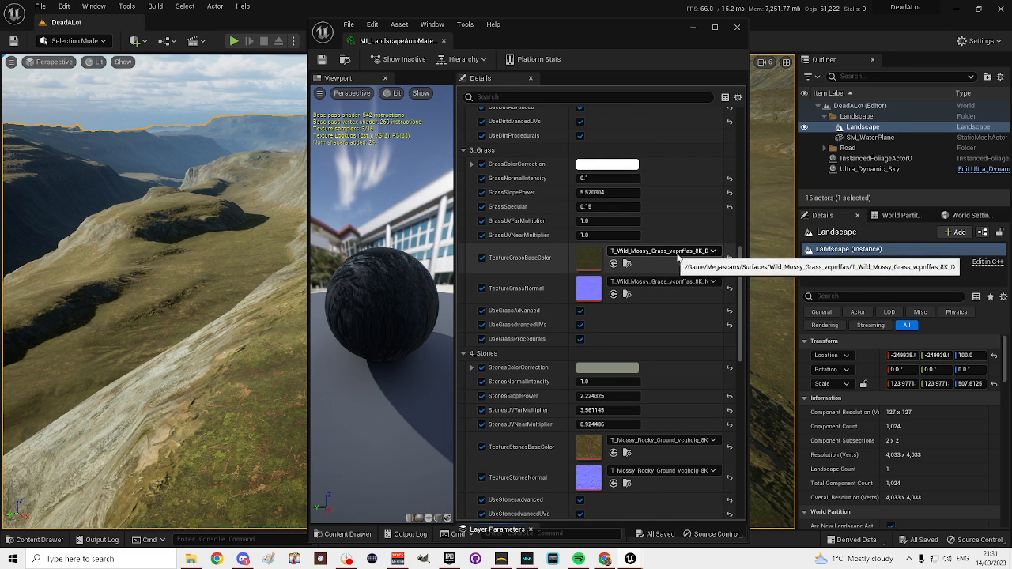
{"action": "scroll", "coordinate": [558, 258], "scroll_direction": "down", "scroll_amount": 4}
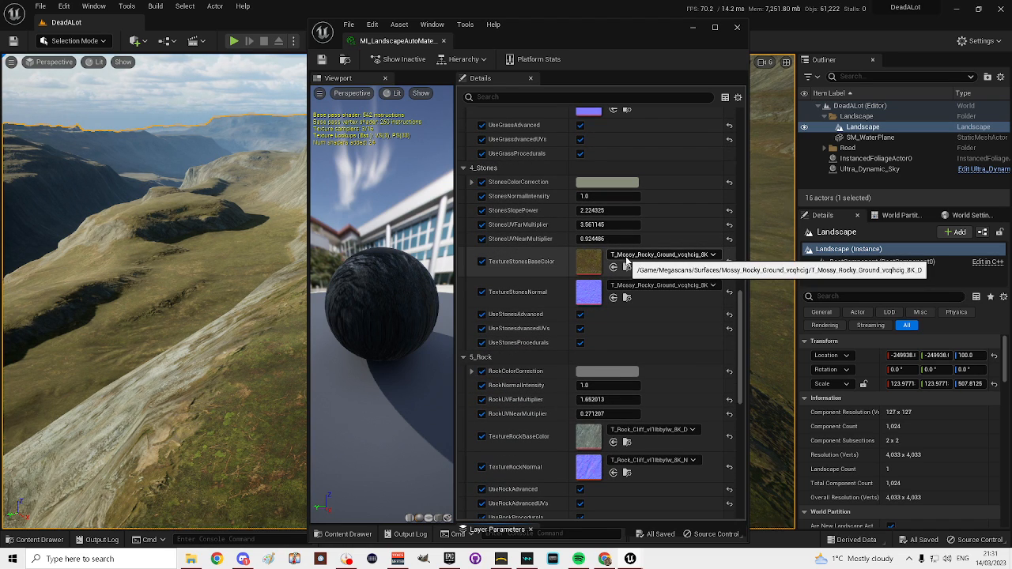
{"action": "scroll", "coordinate": [514, 252], "scroll_direction": "down", "scroll_amount": 3}
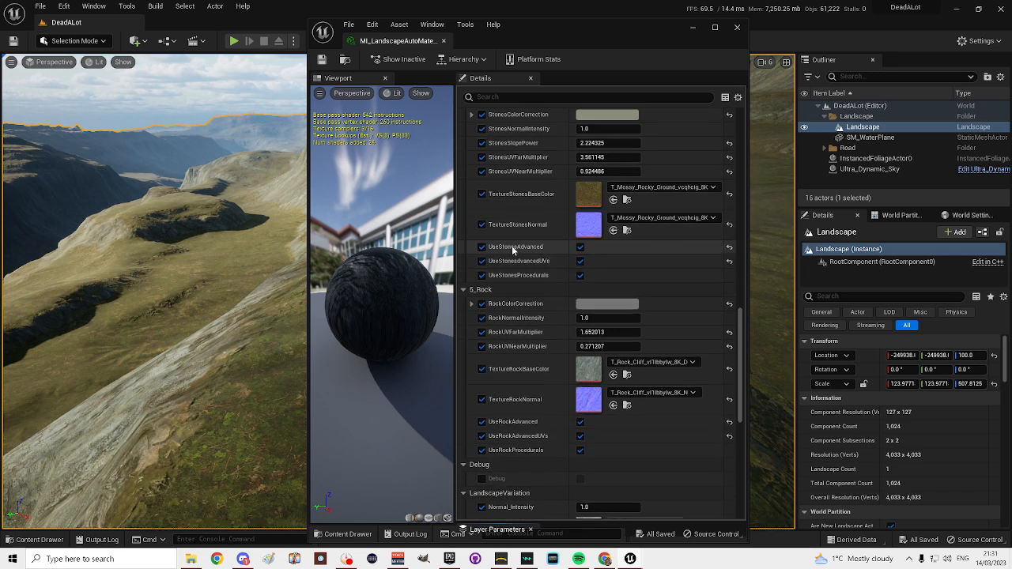
{"action": "scroll", "coordinate": [512, 250], "scroll_direction": "down", "scroll_amount": 1}
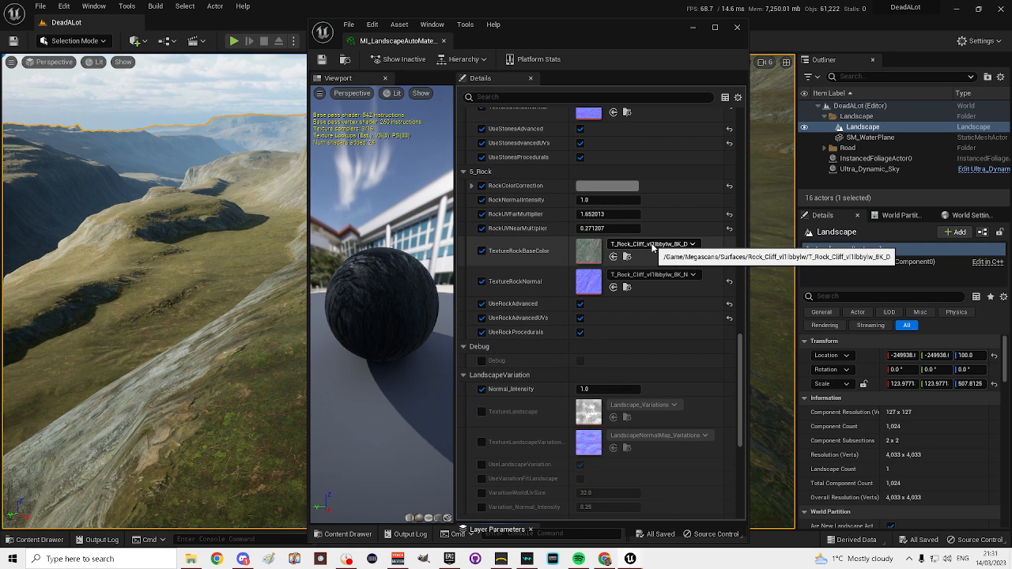
- Examine the slope power, normal intensity and UV multiplier parameters from the Rock group back to the Snow group
{"action": "scroll", "coordinate": [528, 249], "scroll_direction": "up", "scroll_amount": 3}
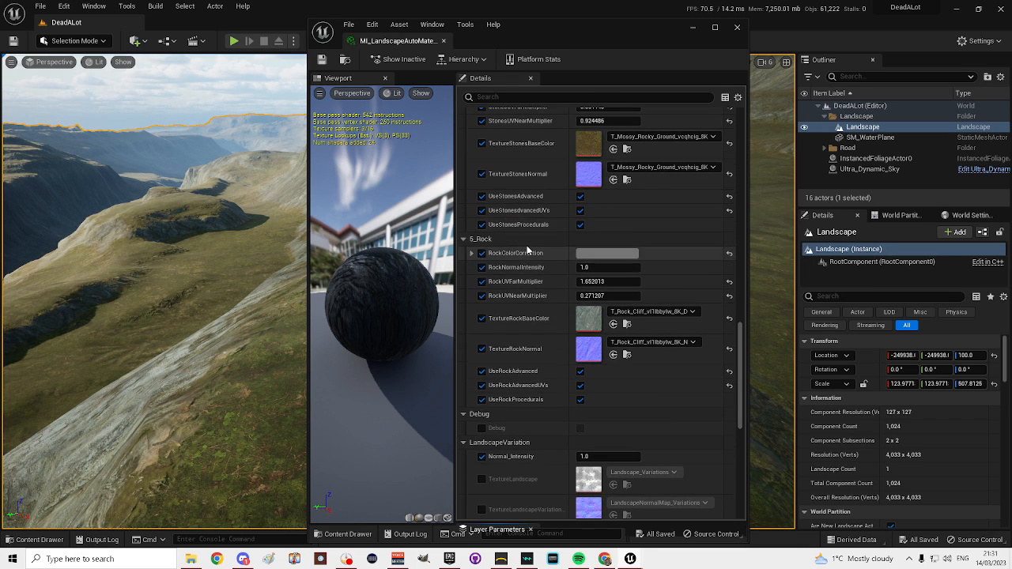
{"action": "scroll", "coordinate": [529, 247], "scroll_direction": "up", "scroll_amount": 1}
{"action": "scroll", "coordinate": [562, 226], "scroll_direction": "up", "scroll_amount": 1}
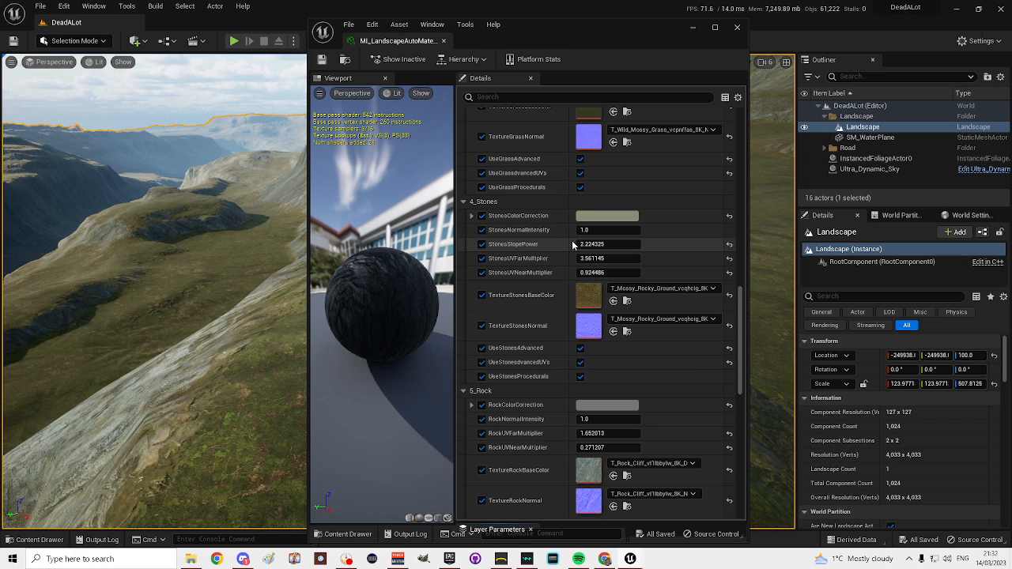
{"action": "scroll", "coordinate": [537, 245], "scroll_direction": "up", "scroll_amount": 1}
{"action": "scroll", "coordinate": [538, 243], "scroll_direction": "up", "scroll_amount": 2}
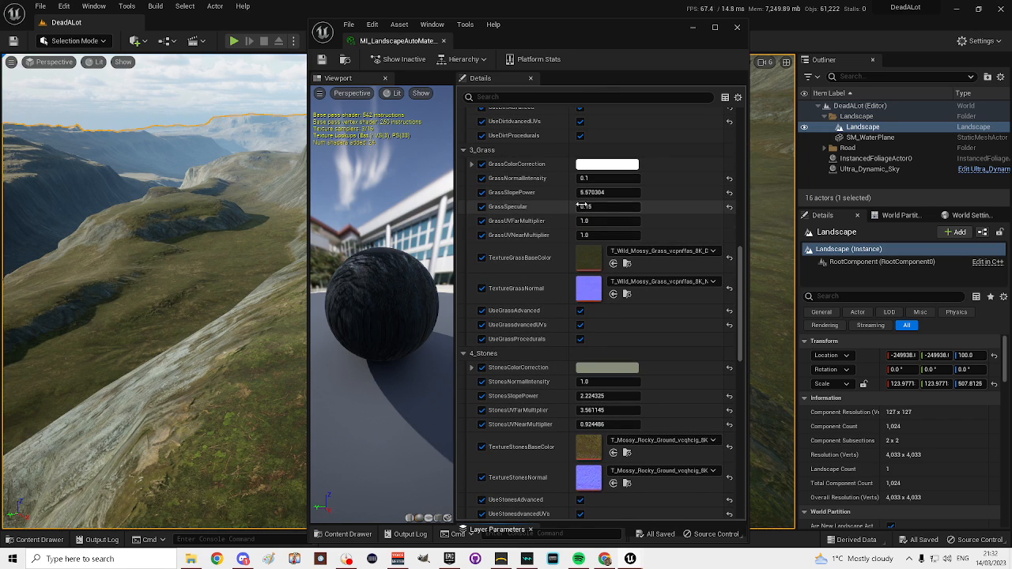
{"action": "scroll", "coordinate": [553, 221], "scroll_direction": "up", "scroll_amount": 1}
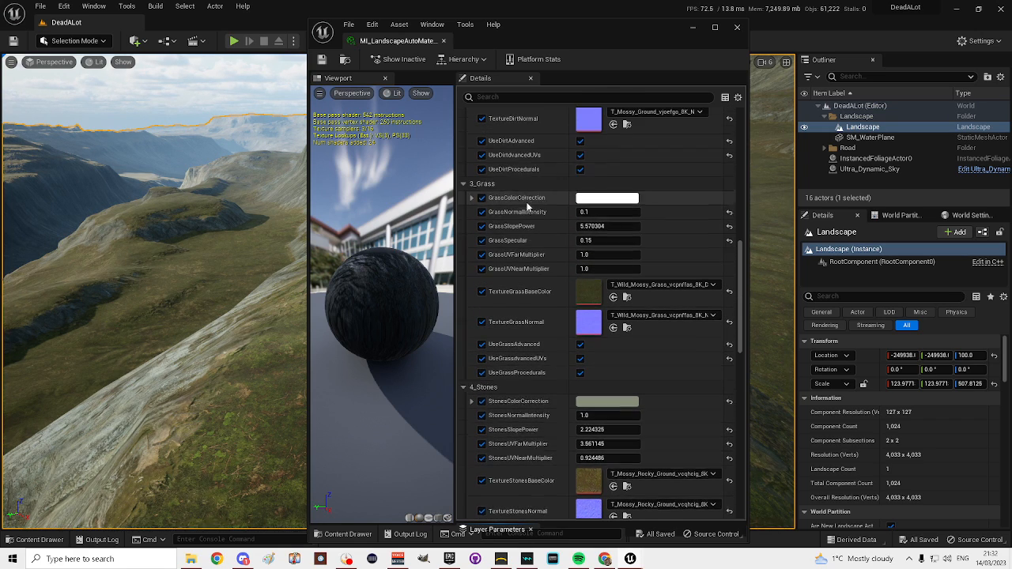
{"action": "scroll", "coordinate": [528, 227], "scroll_direction": "up", "scroll_amount": 3}
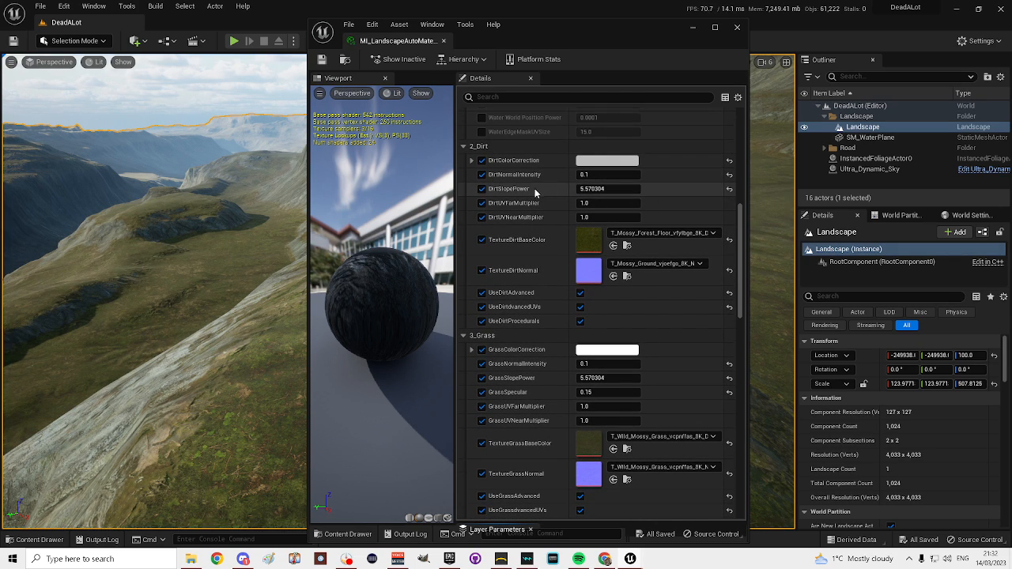
{"action": "scroll", "coordinate": [536, 204], "scroll_direction": "up", "scroll_amount": 2}
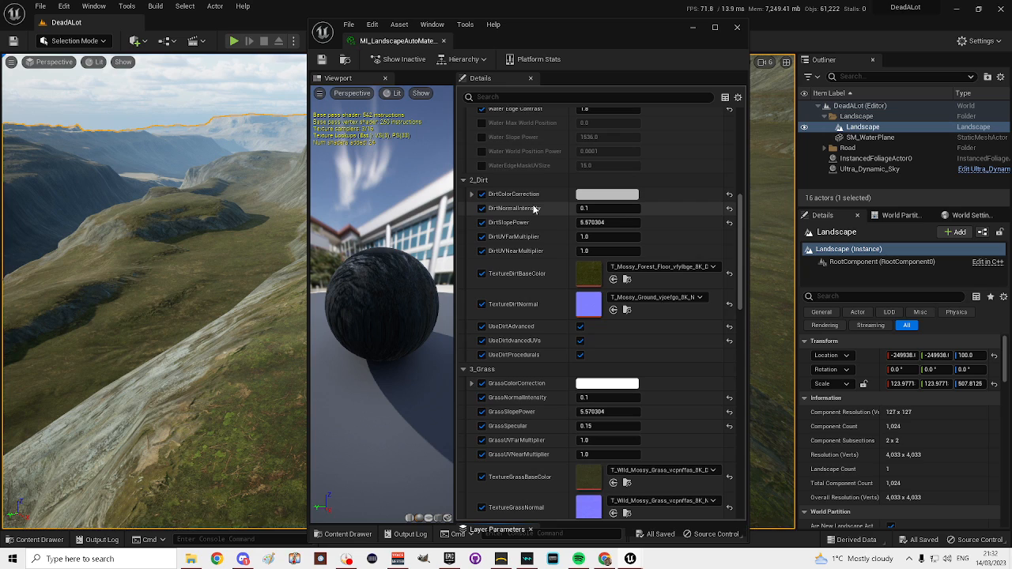
{"action": "scroll", "coordinate": [532, 209], "scroll_direction": "up", "scroll_amount": 2}
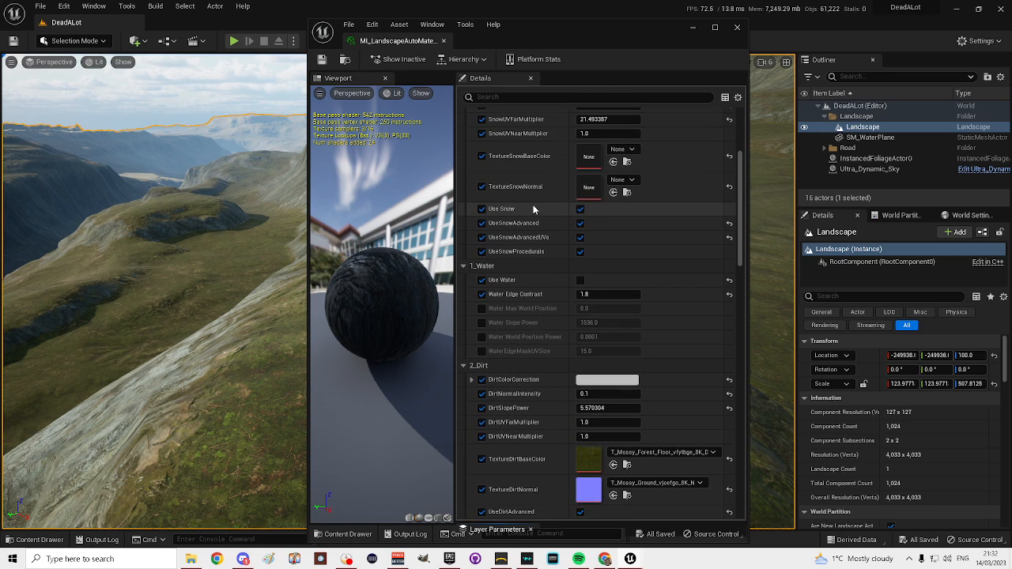
{"action": "scroll", "coordinate": [533, 206], "scroll_direction": "down", "scroll_amount": 3}
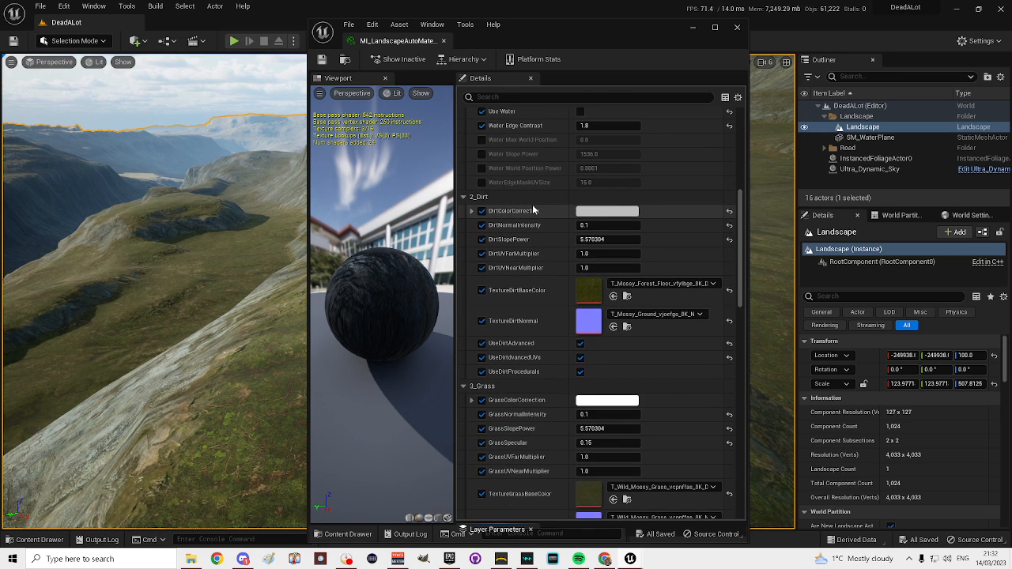
{"action": "scroll", "coordinate": [520, 210], "scroll_direction": "down", "scroll_amount": 1}
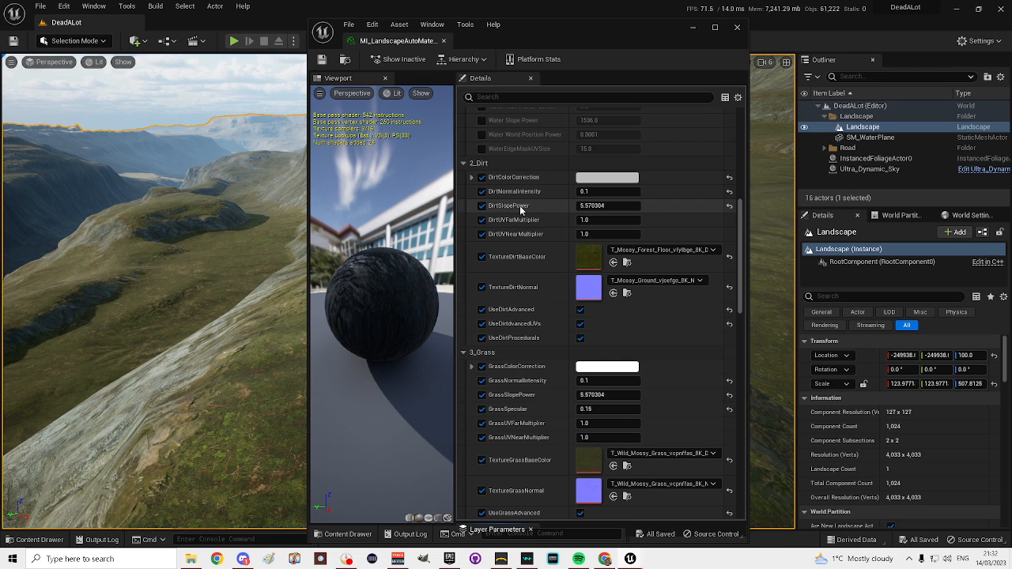
{"action": "scroll", "coordinate": [520, 210], "scroll_direction": "up", "scroll_amount": 8}
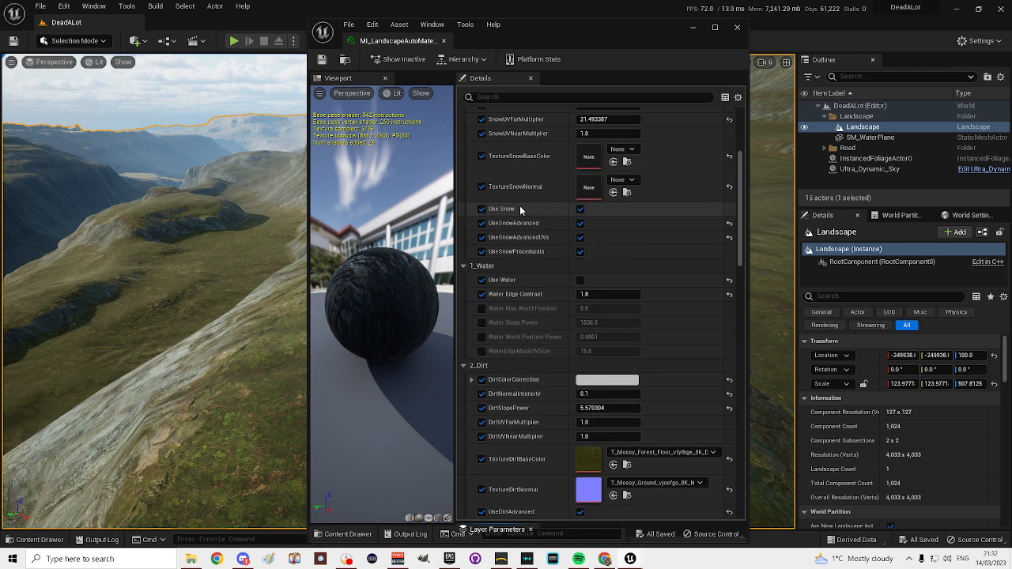
{"action": "scroll", "coordinate": [520, 209], "scroll_direction": "up", "scroll_amount": 2}
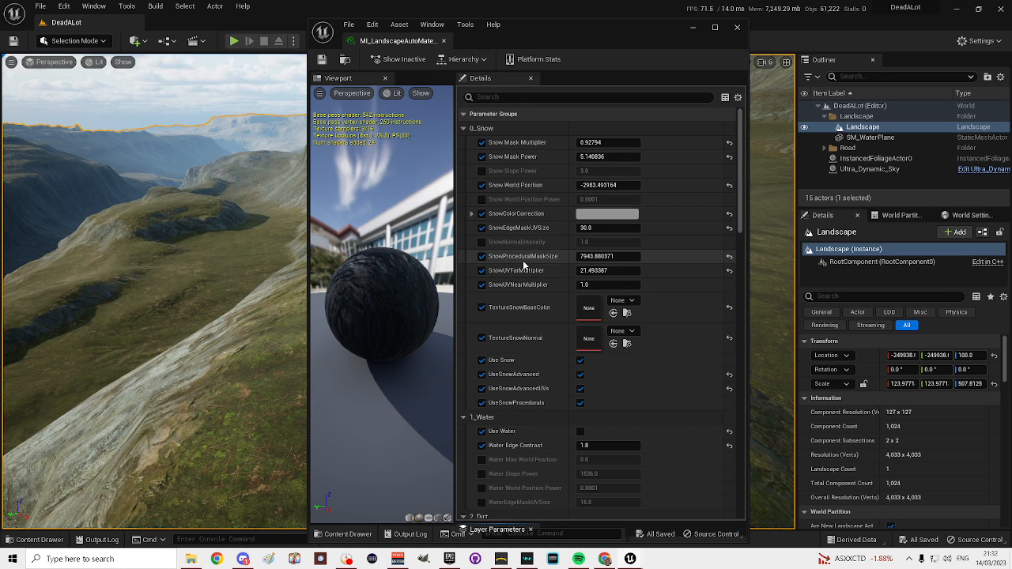
- Inspect the base color and normal texture slots of each layer, from Snow through Dirt, Grass and Stones to Rock
{"action": "scroll", "coordinate": [523, 260], "scroll_direction": "down", "scroll_amount": 2}
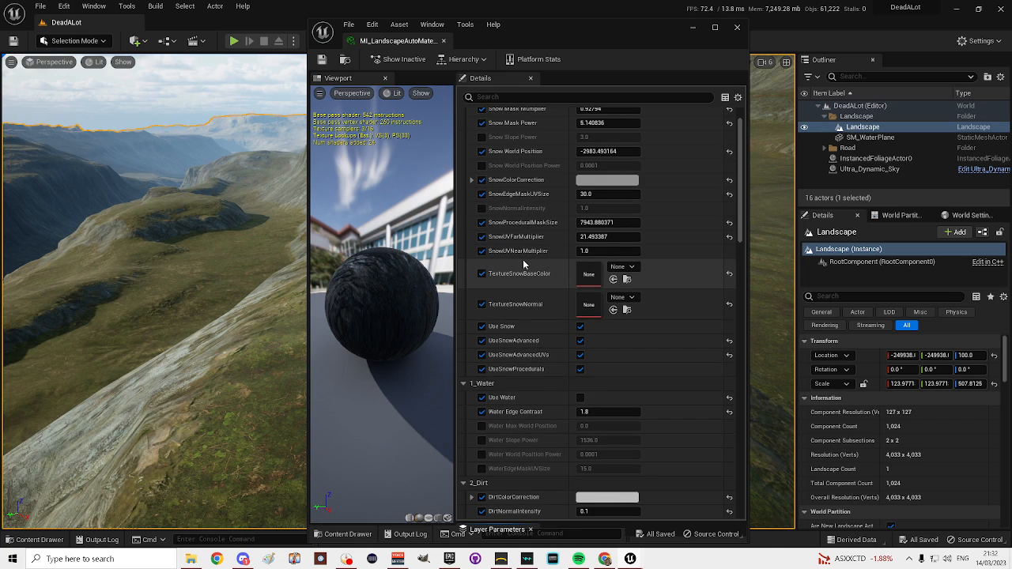
{"action": "scroll", "coordinate": [523, 260], "scroll_direction": "down", "scroll_amount": 2}
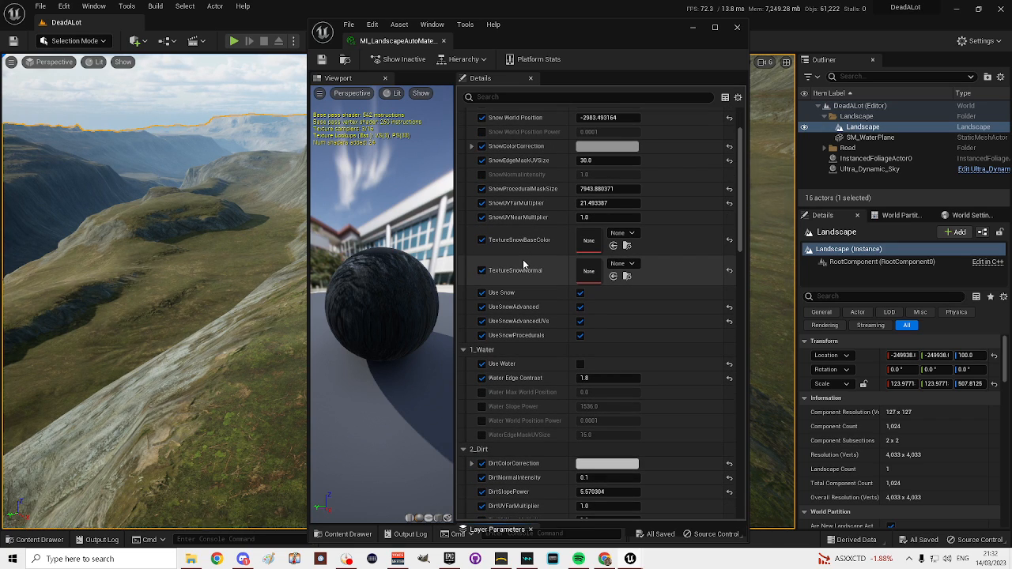
{"action": "scroll", "coordinate": [523, 264], "scroll_direction": "down", "scroll_amount": 3}
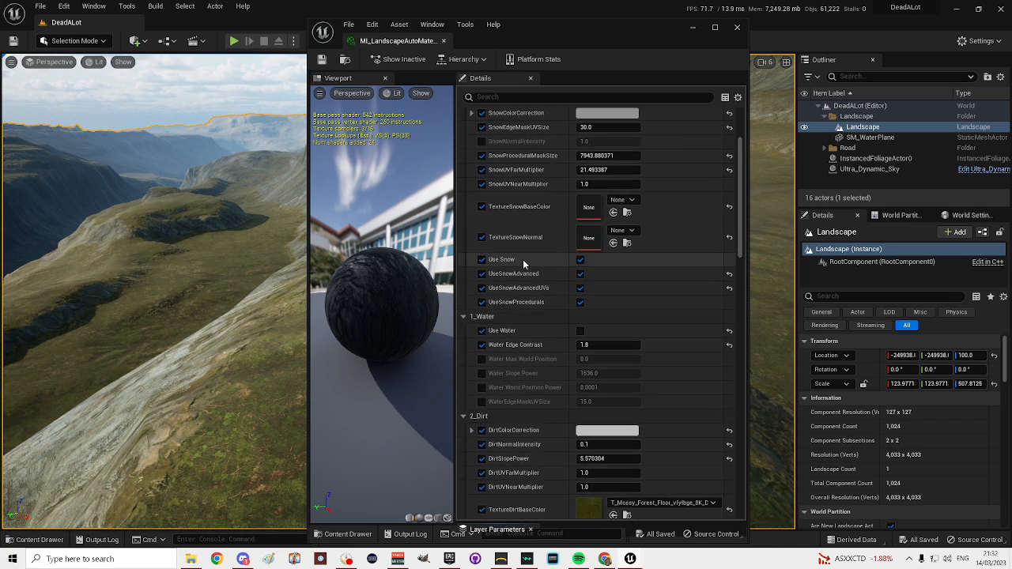
{"action": "scroll", "coordinate": [523, 264], "scroll_direction": "down", "scroll_amount": 3}
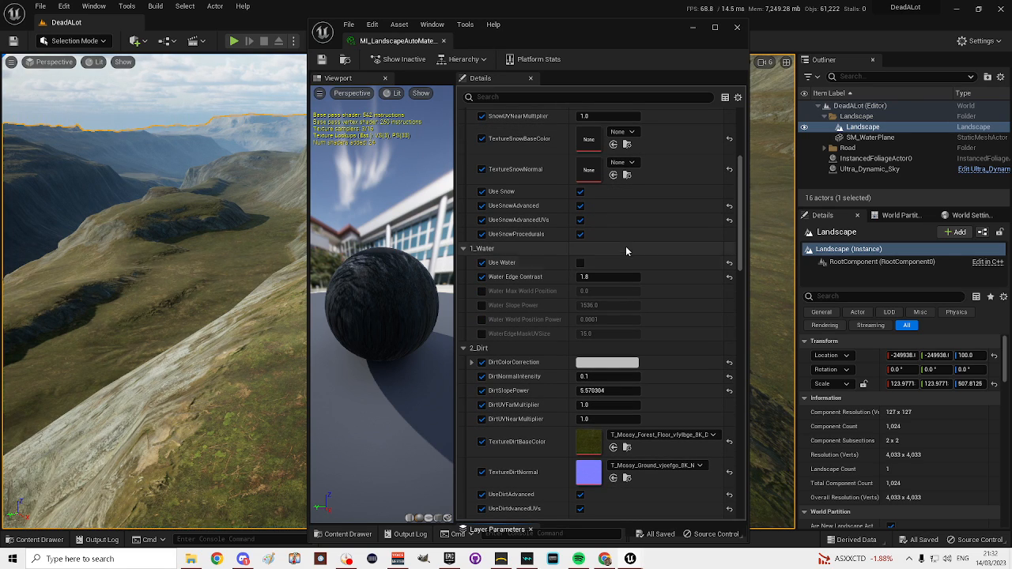
{"action": "scroll", "coordinate": [517, 257], "scroll_direction": "down", "scroll_amount": 8}
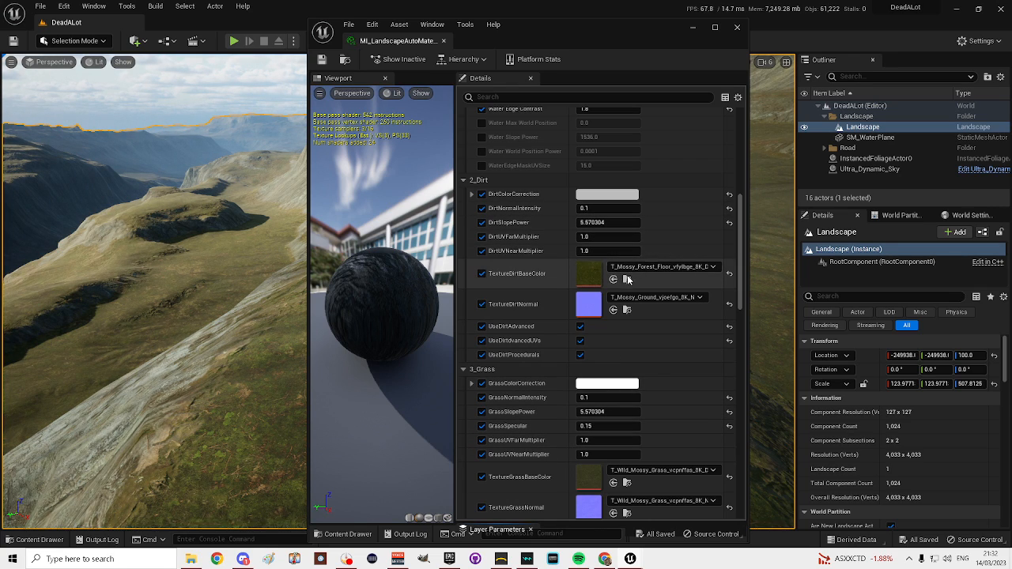
{"action": "scroll", "coordinate": [519, 280], "scroll_direction": "down", "scroll_amount": 5}
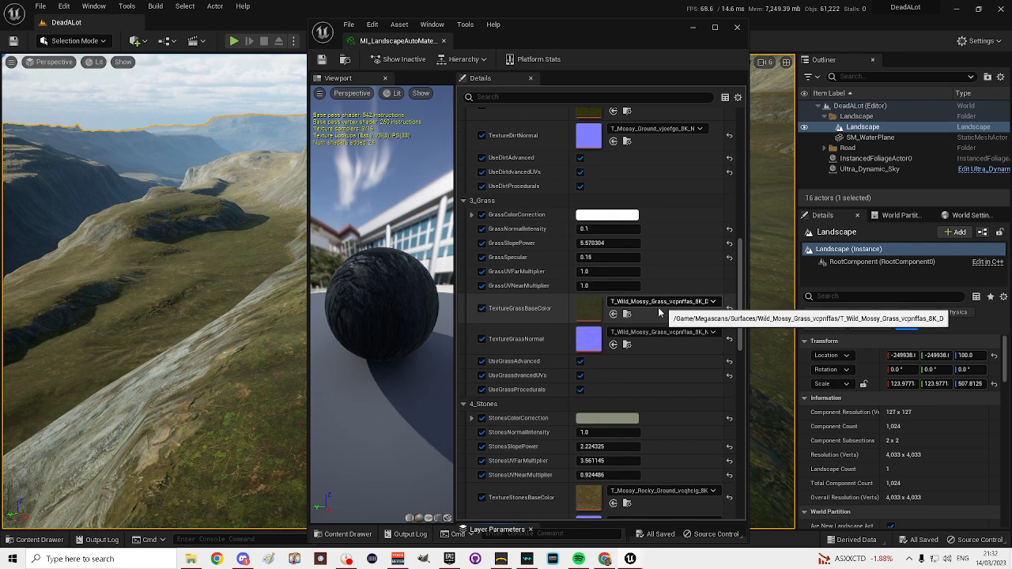
{"action": "scroll", "coordinate": [526, 285], "scroll_direction": "down", "scroll_amount": 4}
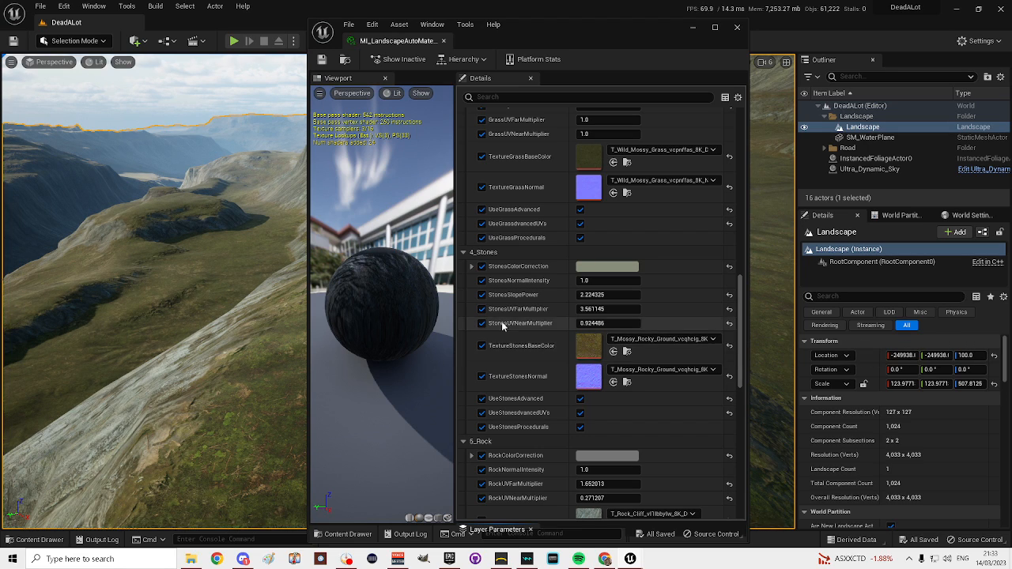
{"action": "scroll", "coordinate": [507, 320], "scroll_direction": "down", "scroll_amount": 3}
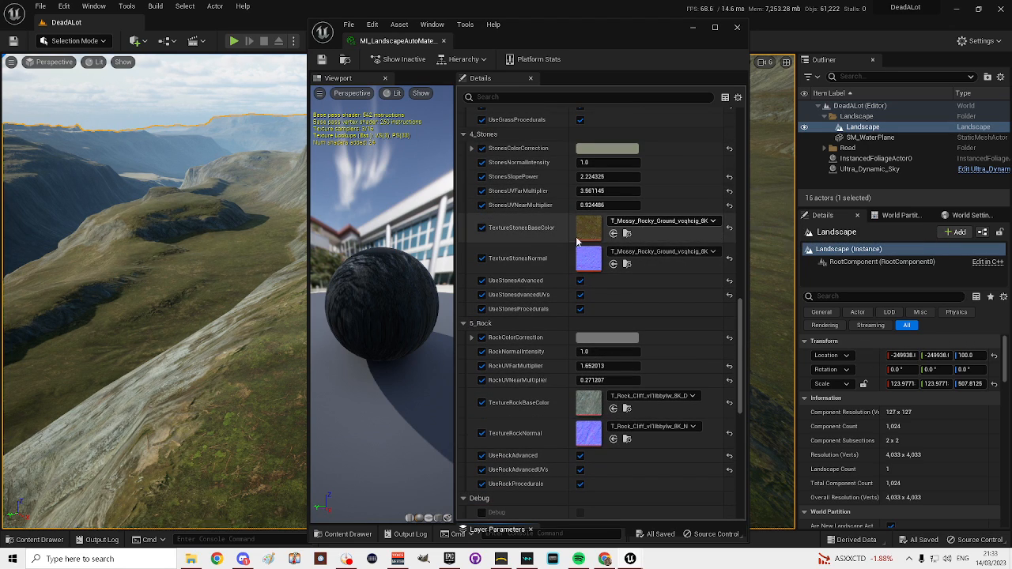
{"action": "scroll", "coordinate": [507, 294], "scroll_direction": "down", "scroll_amount": 2}
{"action": "scroll", "coordinate": [505, 289], "scroll_direction": "down", "scroll_amount": 1}
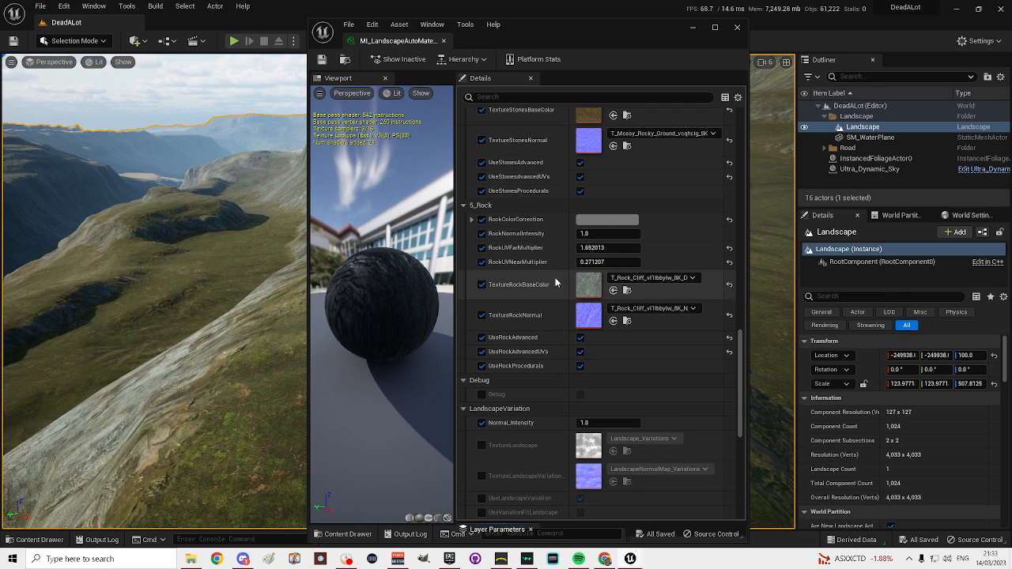
- Look back over the layer groups up to Snow and close the MI_LandscapeAutoMaterial editor
{"action": "scroll", "coordinate": [522, 291], "scroll_direction": "up", "scroll_amount": 8}
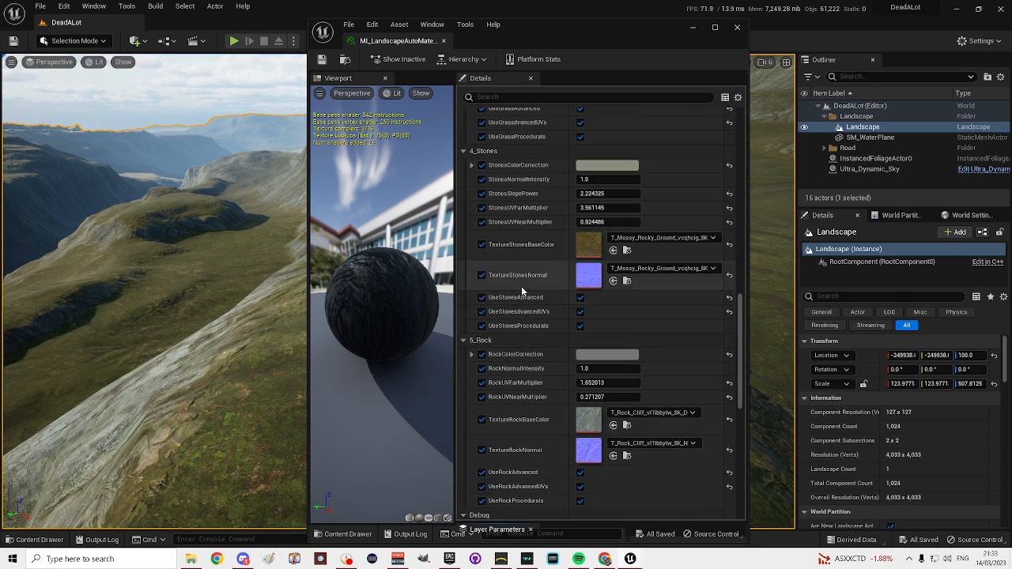
{"action": "scroll", "coordinate": [521, 288], "scroll_direction": "up", "scroll_amount": 9}
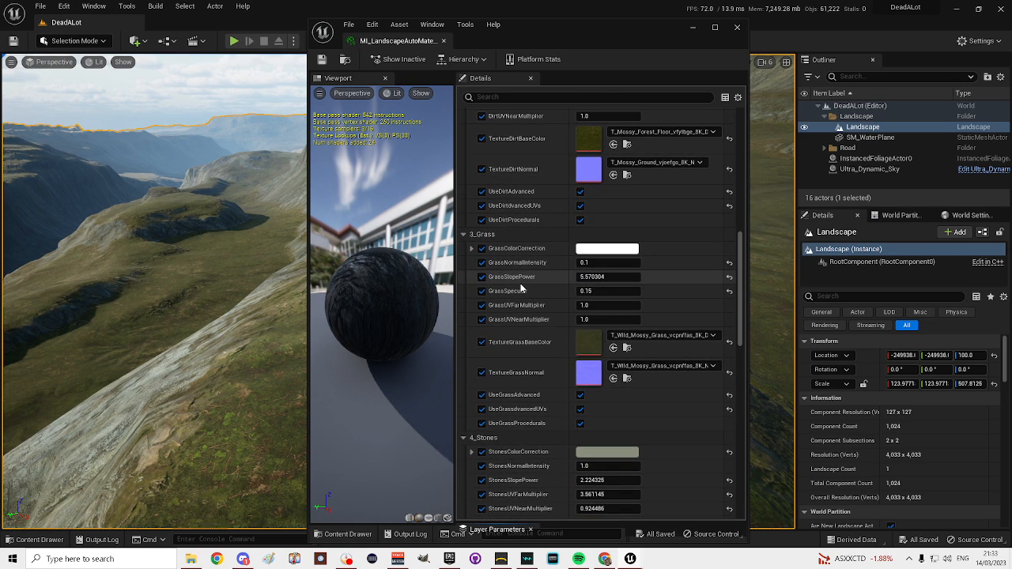
{"action": "scroll", "coordinate": [516, 285], "scroll_direction": "up", "scroll_amount": 9}
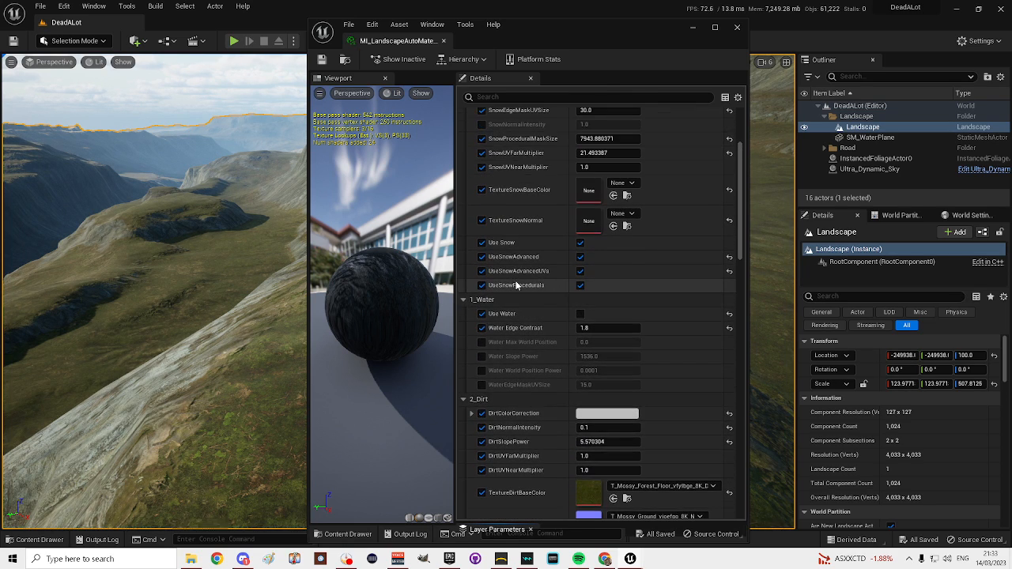
{"action": "left_click", "coordinate": [740, 28]}
- Show the level viewport in immersive full-screen mode and look around the grassy ridge, valley and rock cliffs
{"action": "right_click_drag", "start_coordinate": [563, 330], "coordinate": [523, 319]}
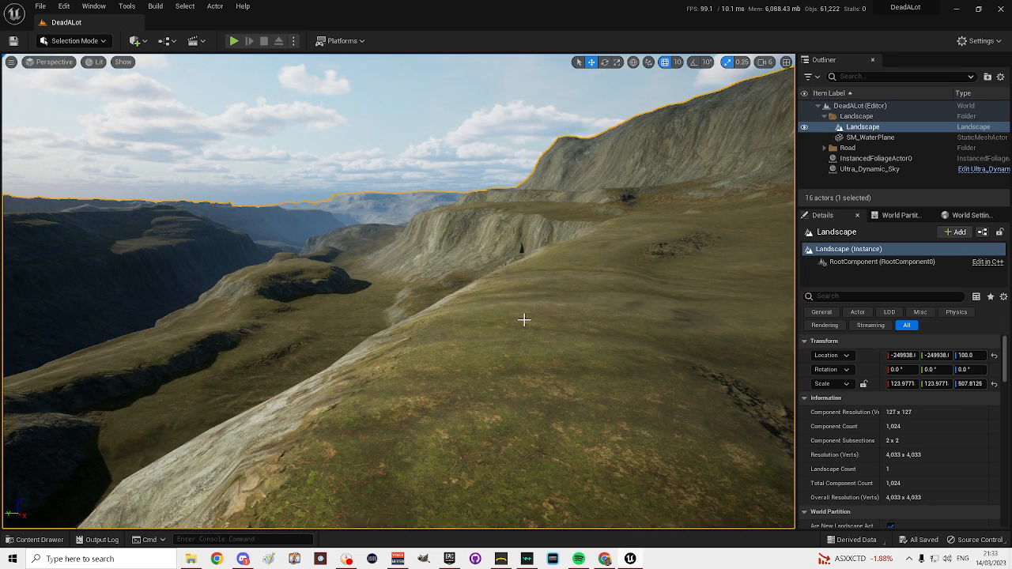
{"action": "key", "text": "F10"}
{"action": "key", "text": "F11"}
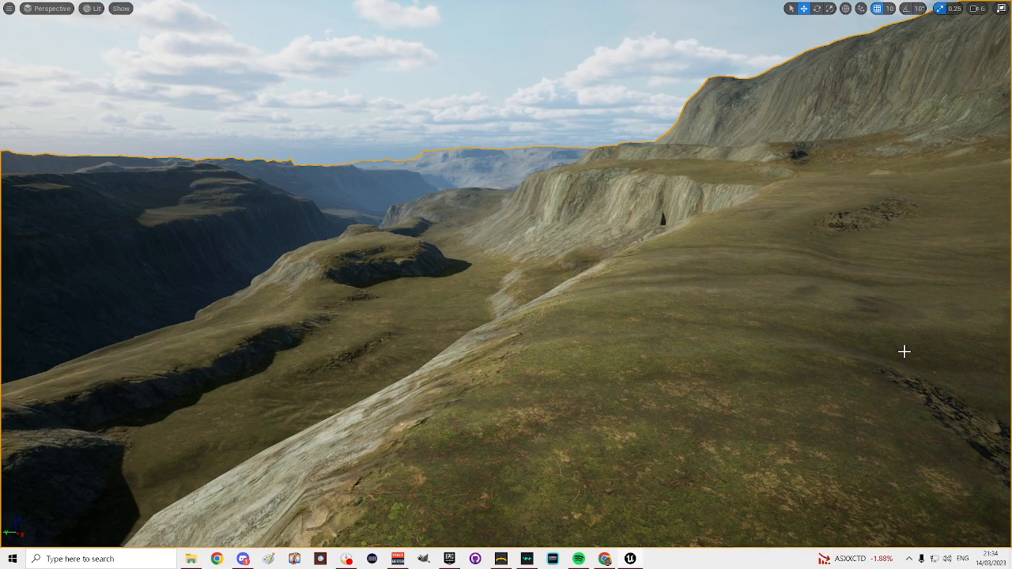
{"action": "right_click_drag", "start_coordinate": [655, 361], "coordinate": [632, 328]}
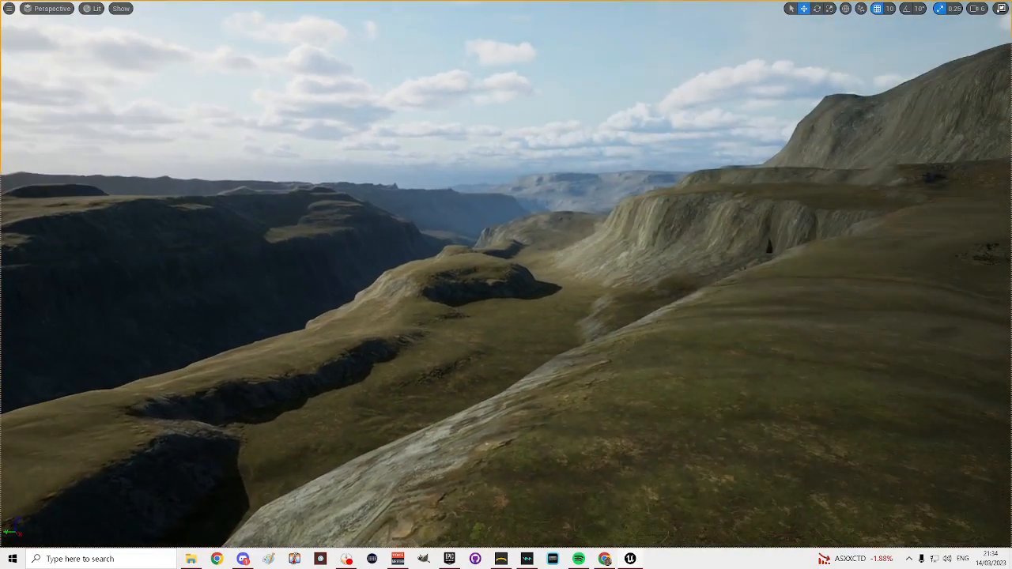
{"action": "right_click_drag", "start_coordinate": [506, 316], "coordinate": [826, 297]}
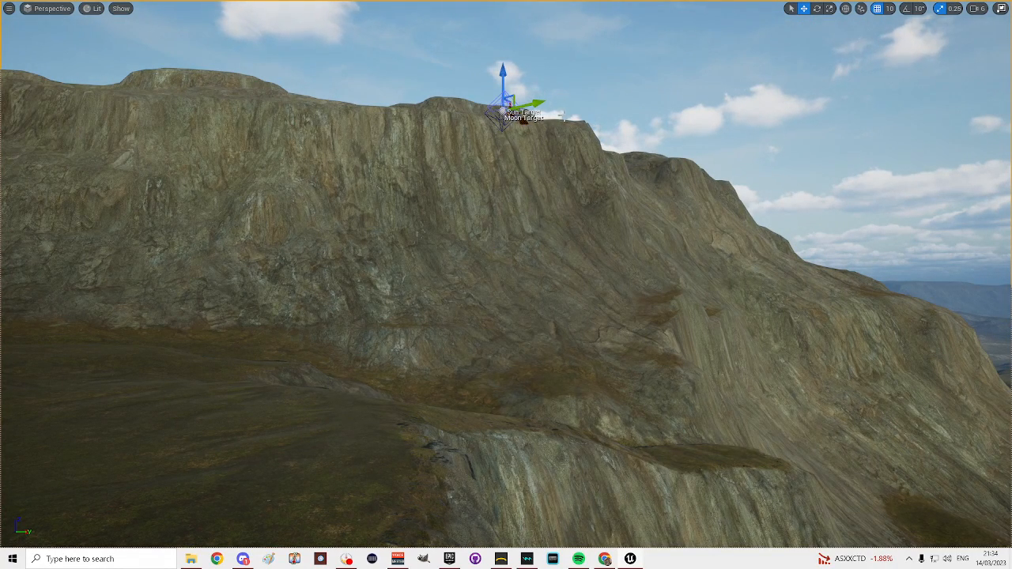
{"action": "right_click_drag", "start_coordinate": [554, 174], "coordinate": [79, 188]}
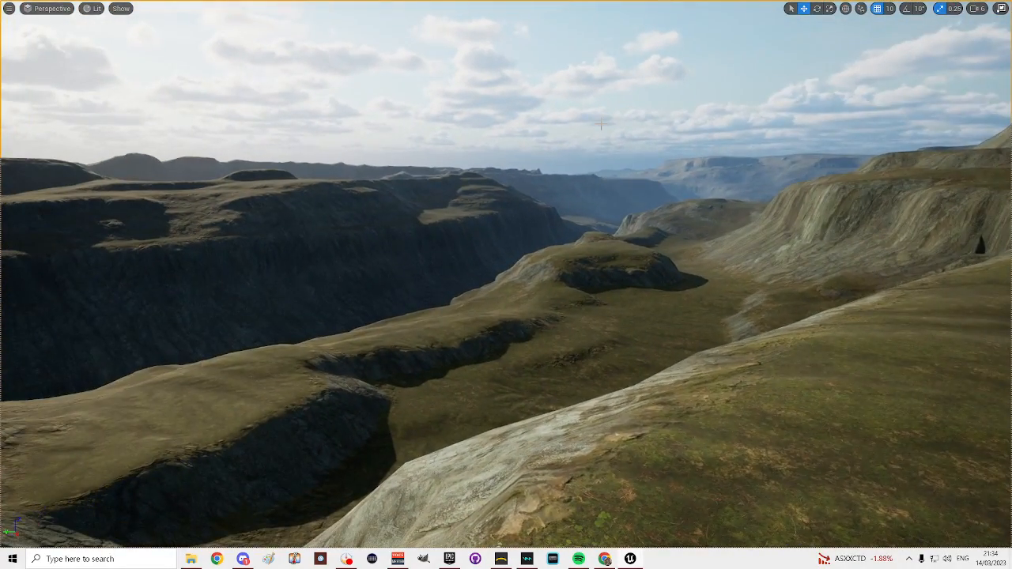